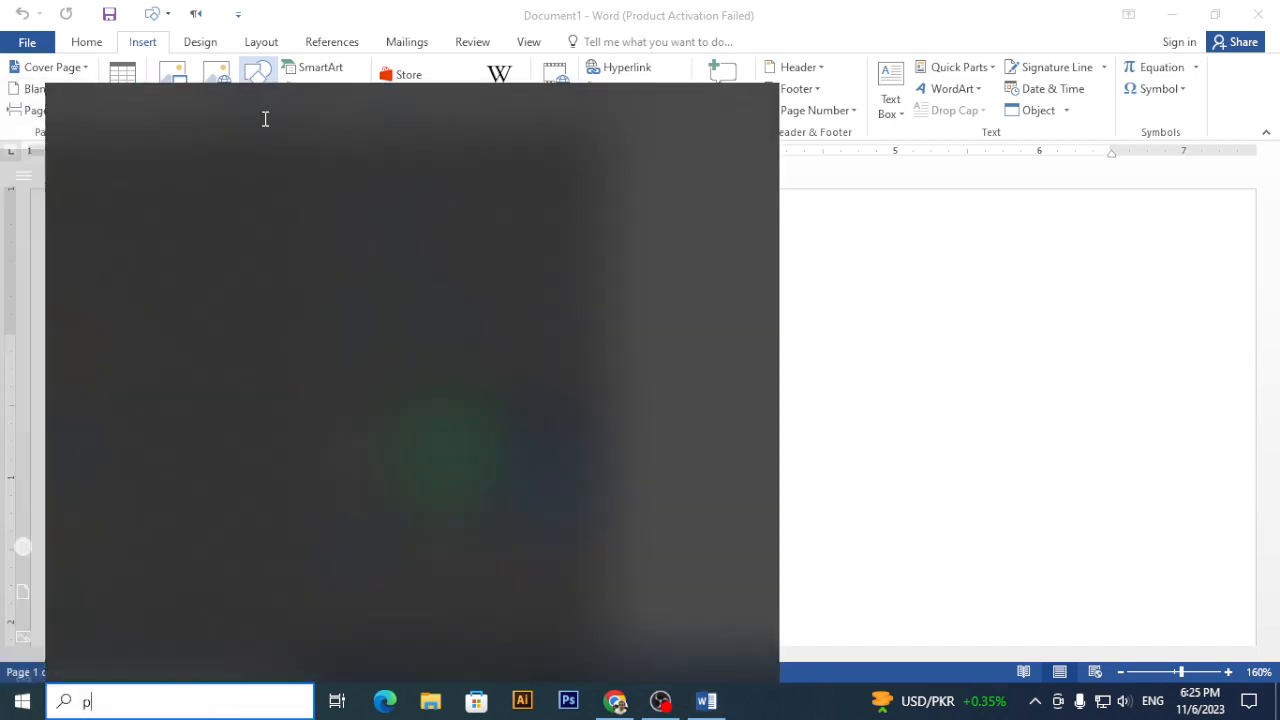
- Launch Paint with a blank 800 × 500px canvas, expand its Shapes gallery, and return to Word
key(Return)
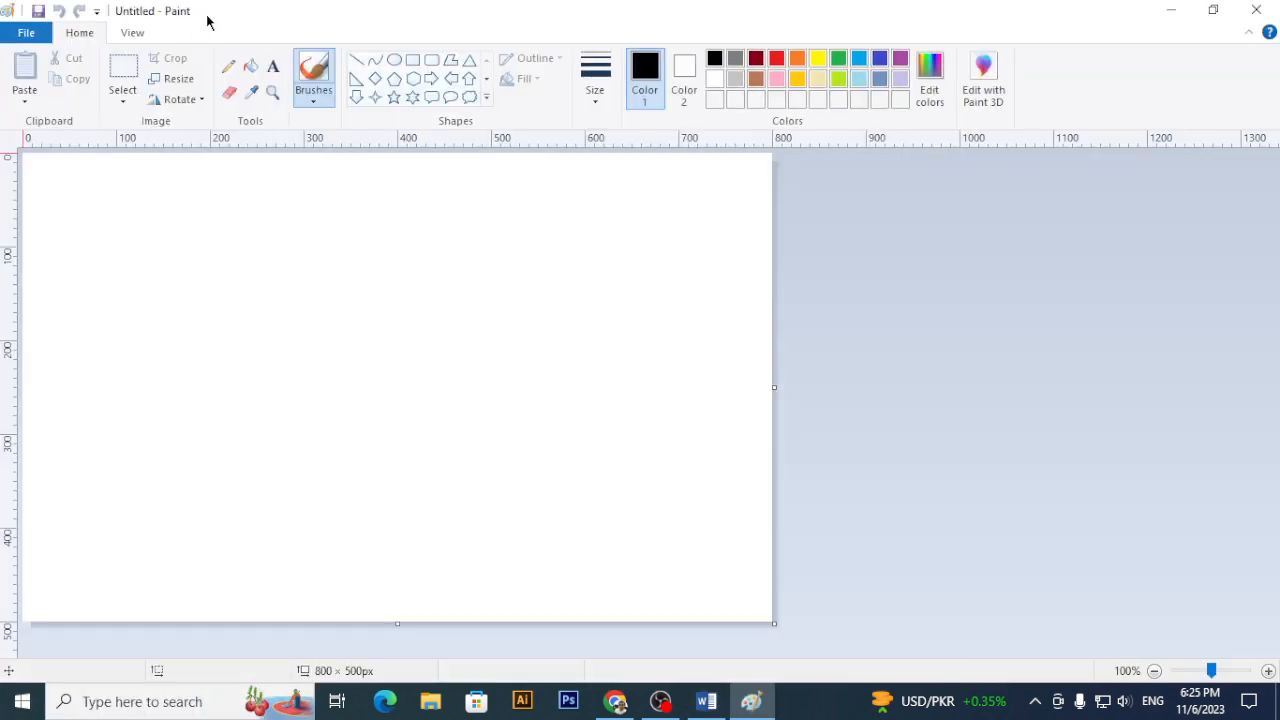
click(485, 98)
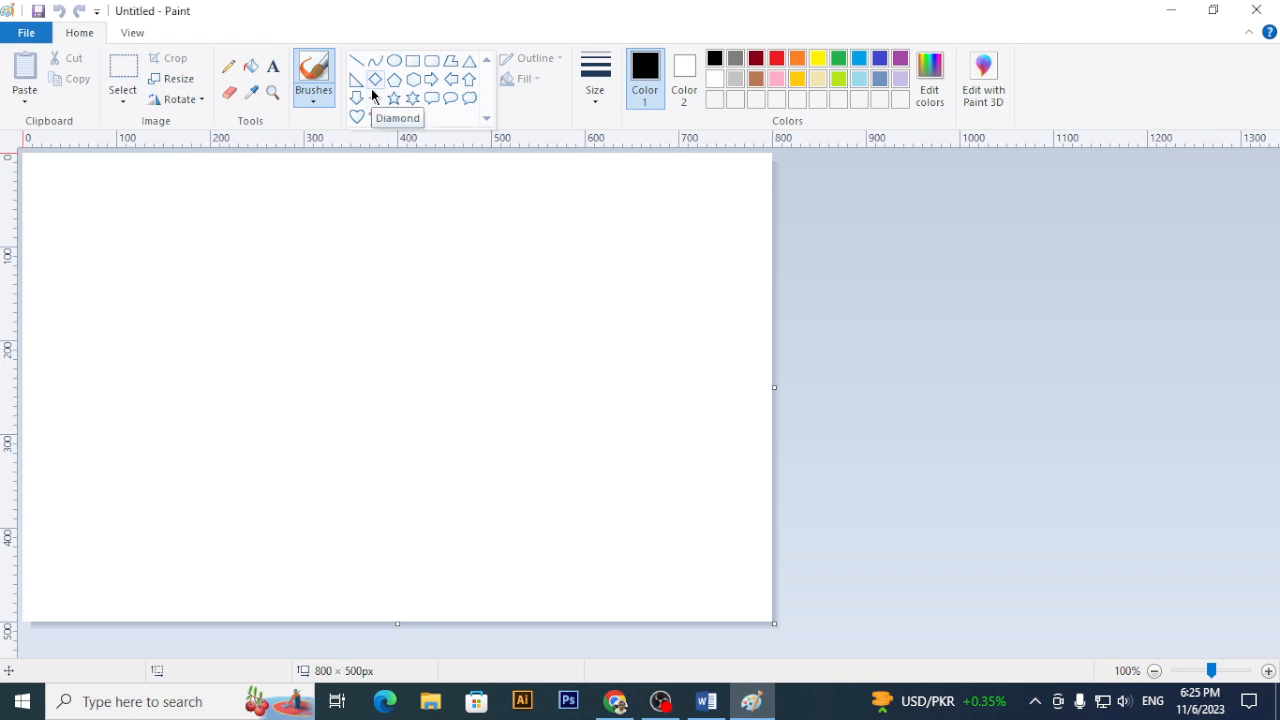
key(alt+Tab)
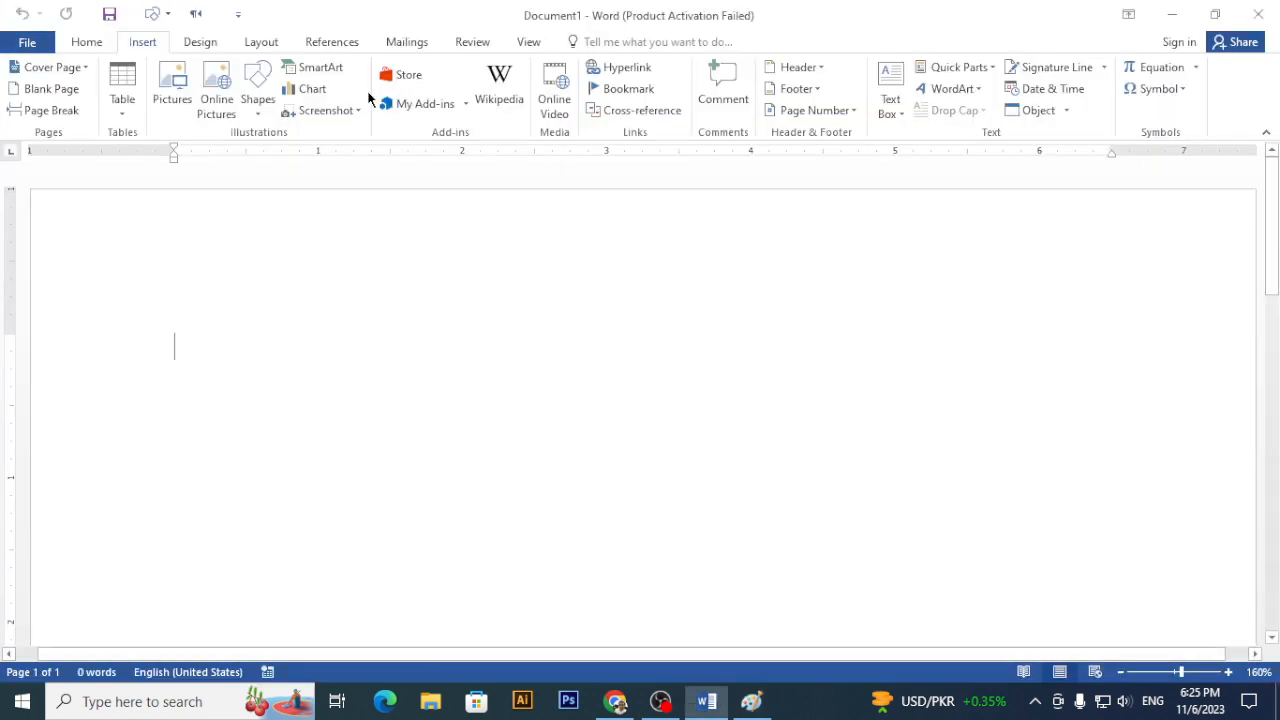
- Choose the straight Line shape from Word's Shapes gallery
click(266, 109)
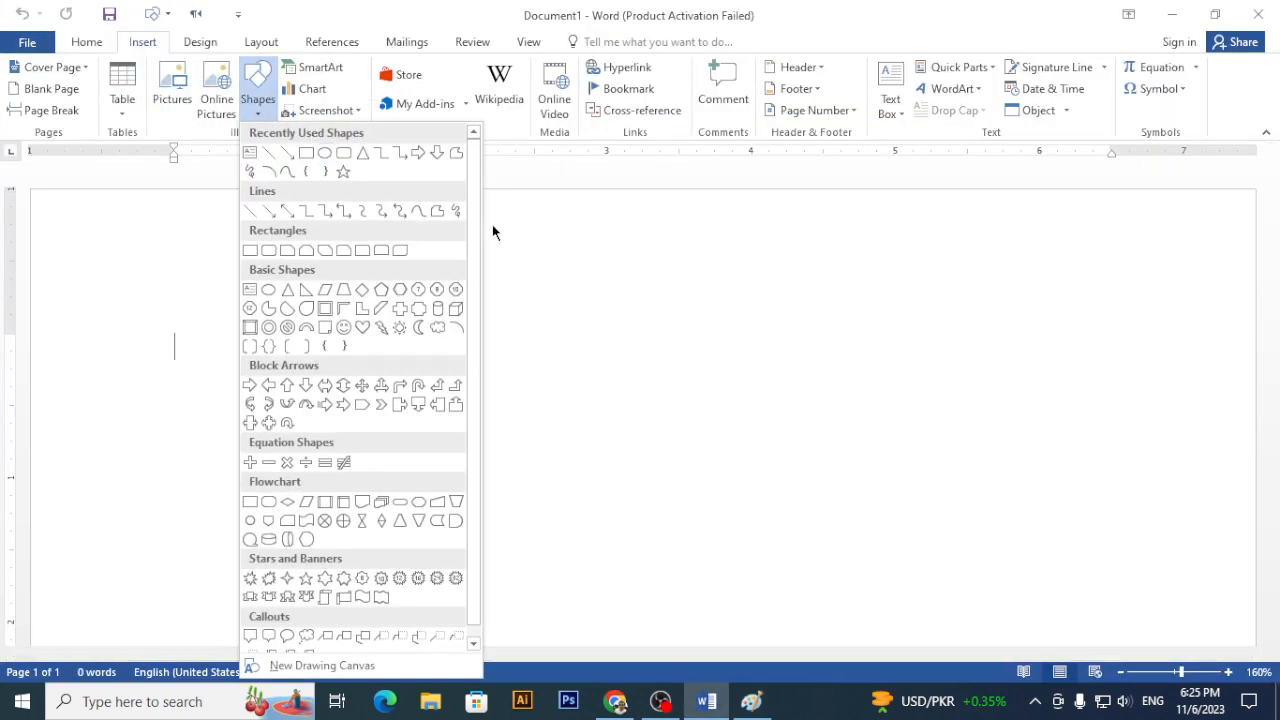
scroll(480, 208, down, 1)
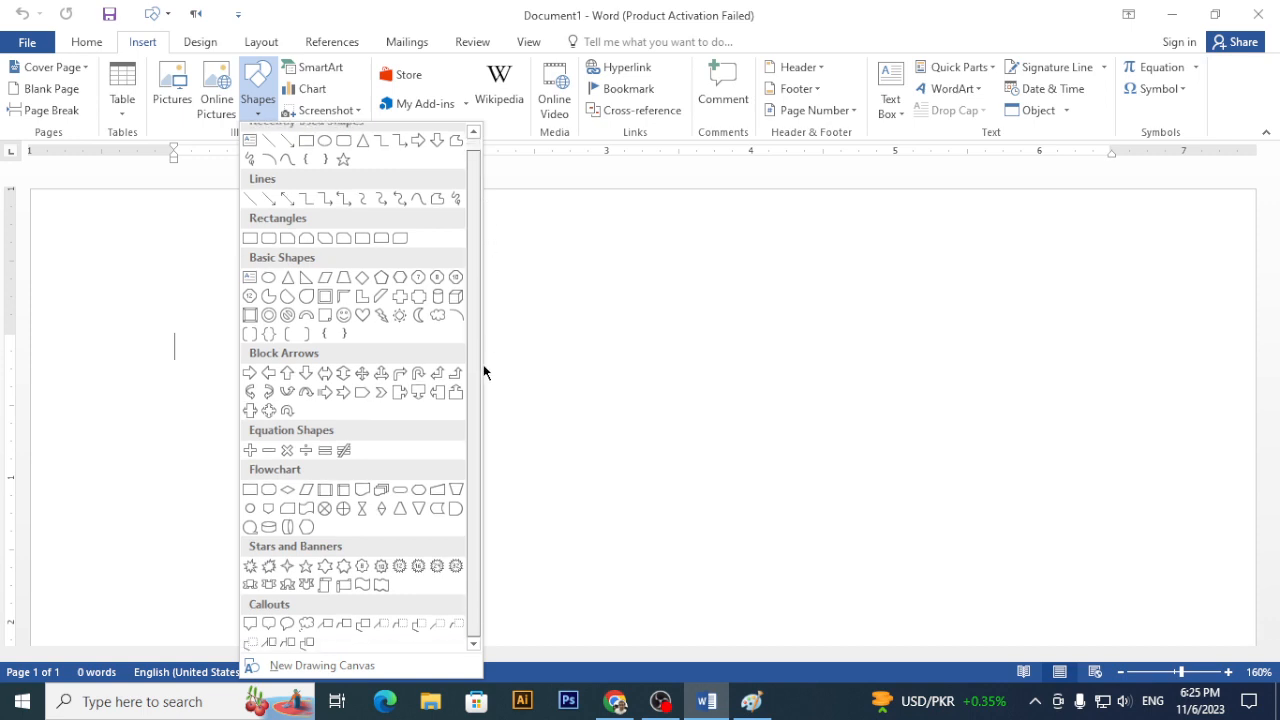
scroll(474, 149, up, 1)
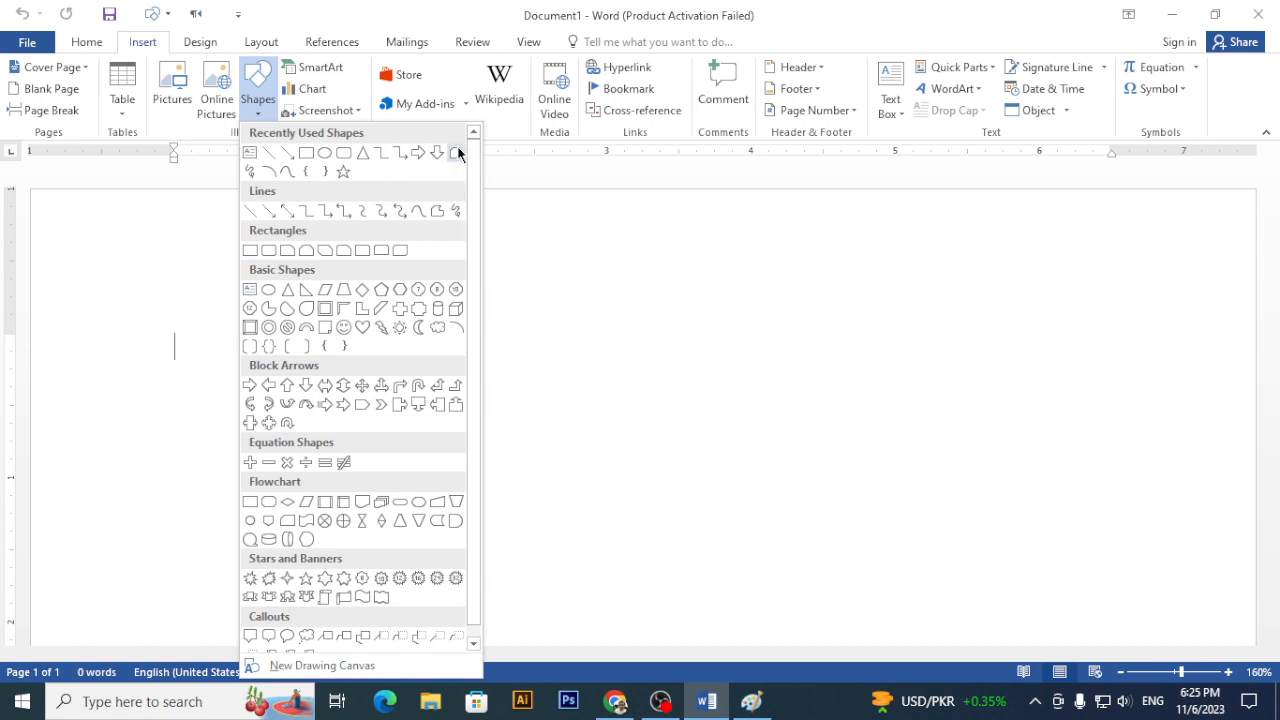
scroll(470, 240, down, 1)
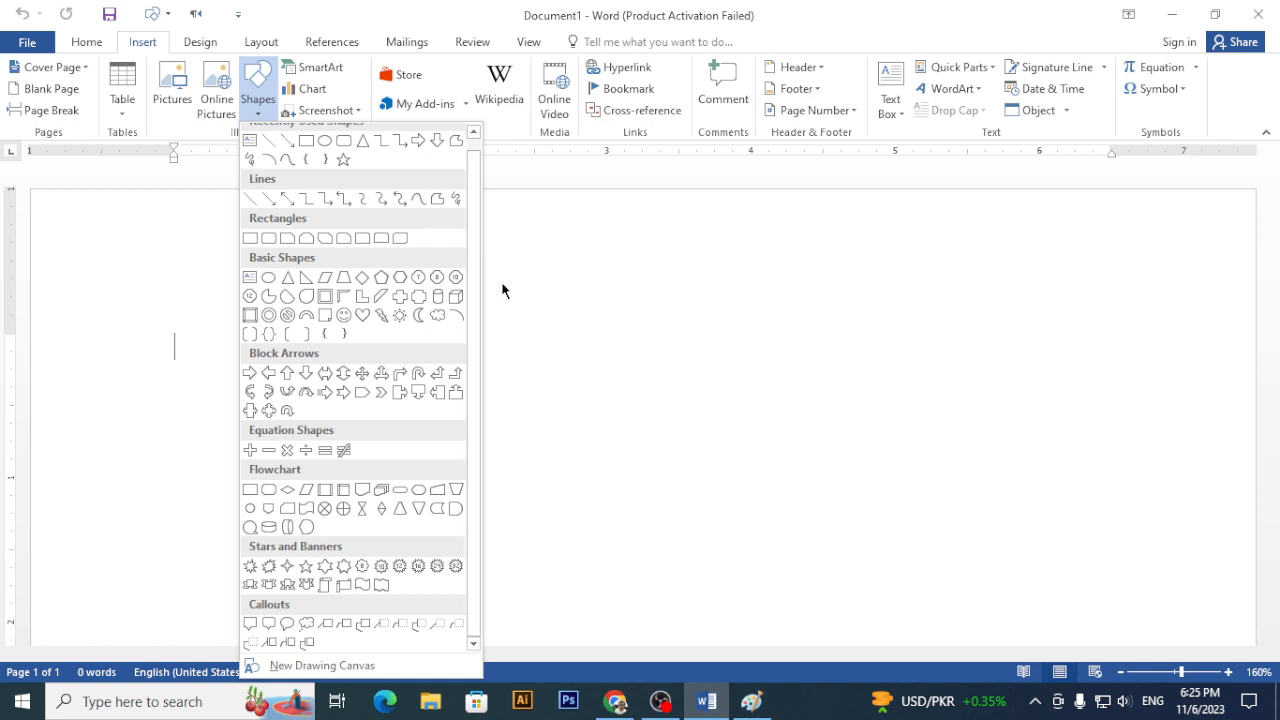
scroll(474, 250, up, 1)
scroll(284, 460, down, 1)
scroll(295, 478, up, 1)
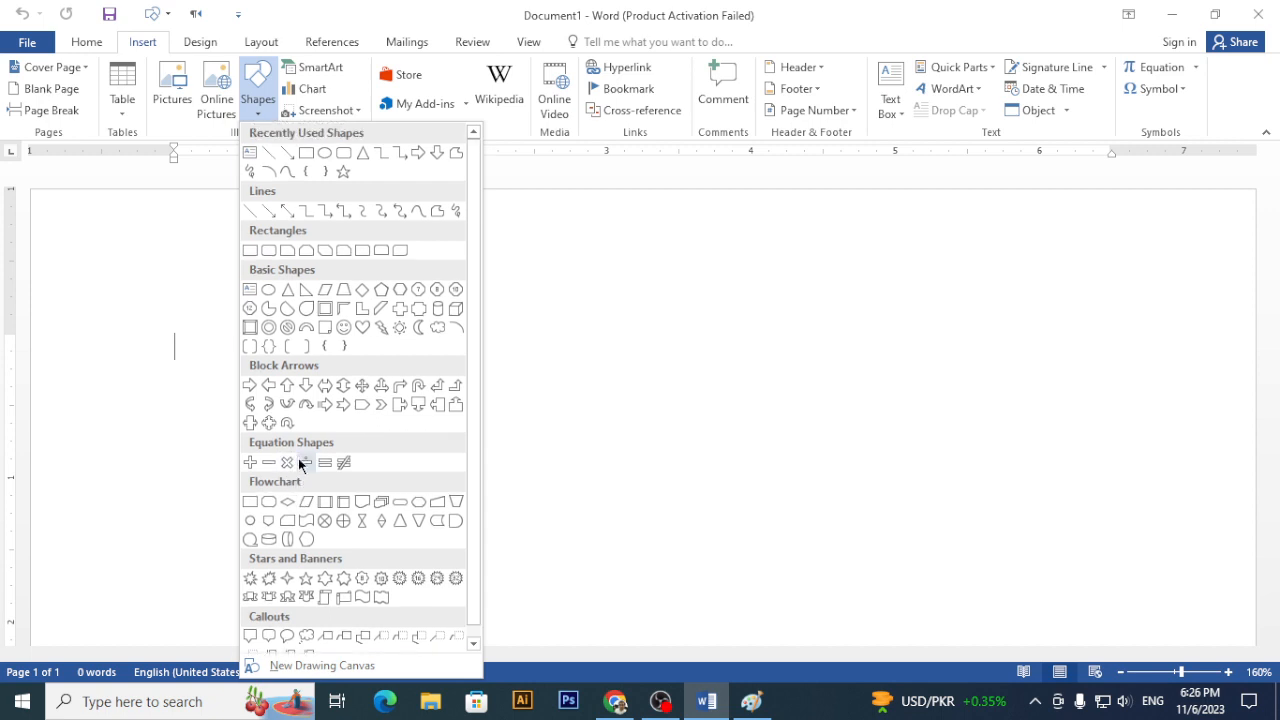
click(248, 213)
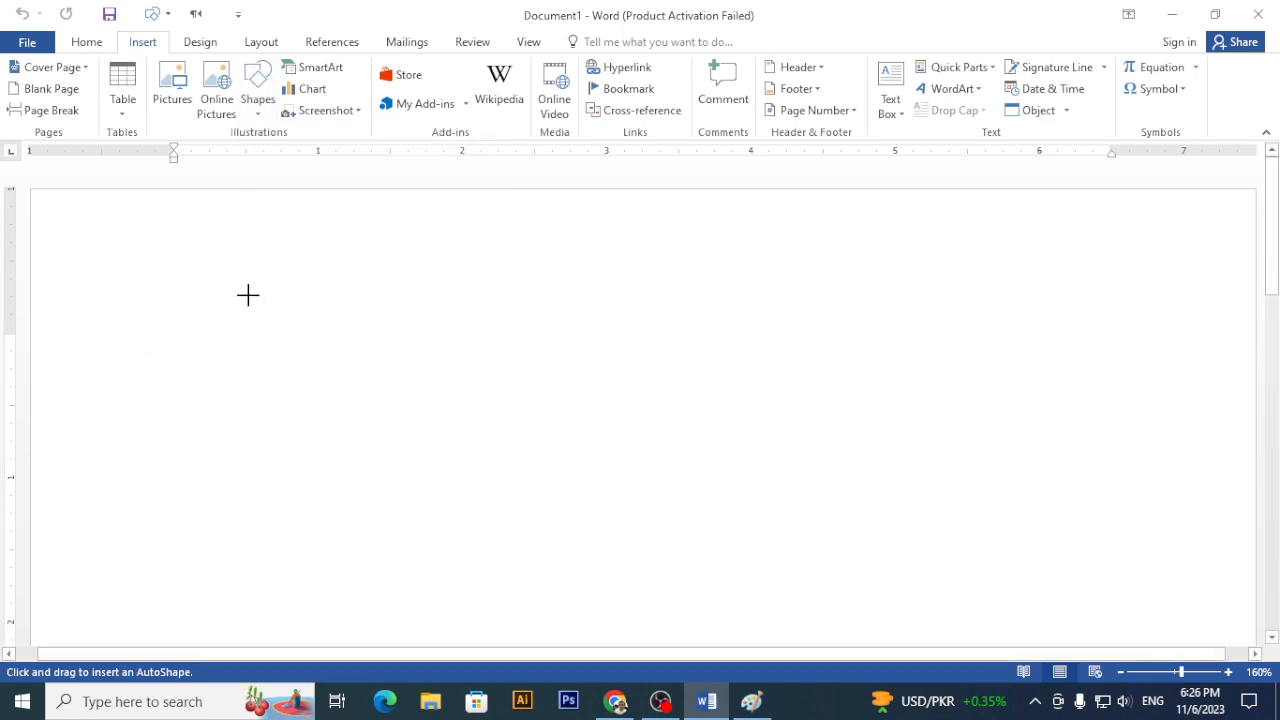
- Select Paint's Line shape as well, then return to Word
key(alt+Tab)
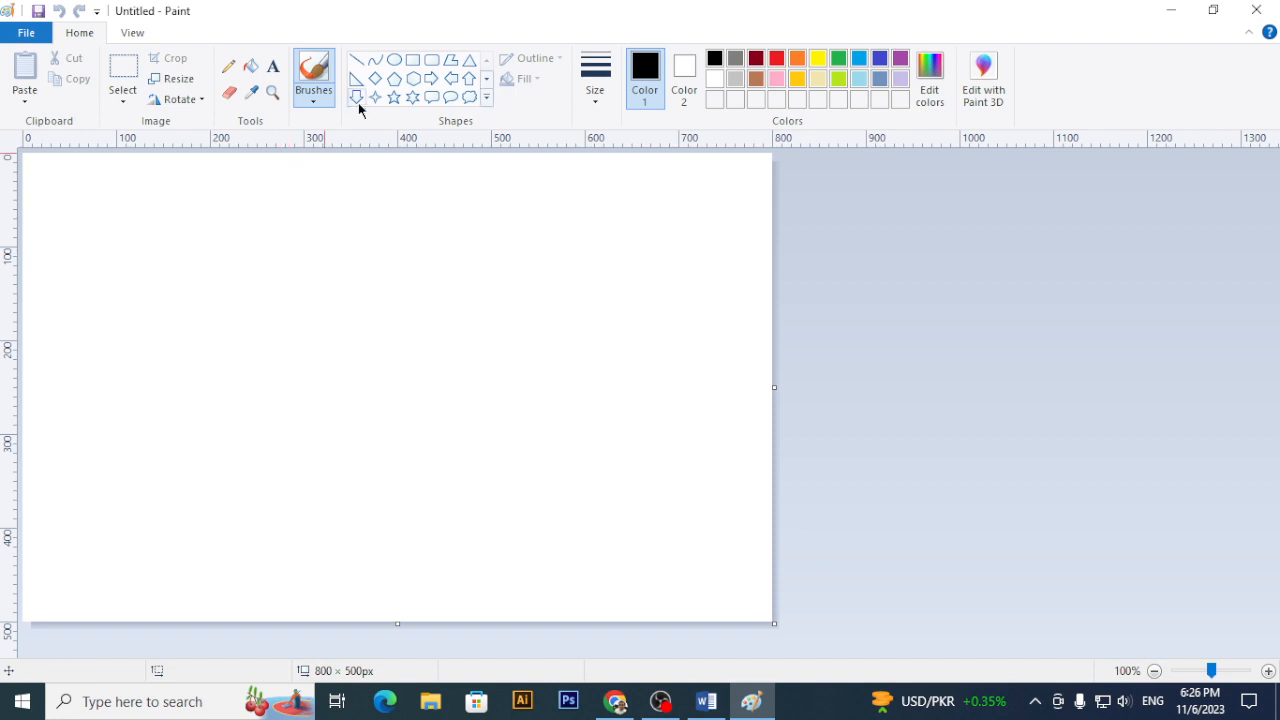
click(356, 61)
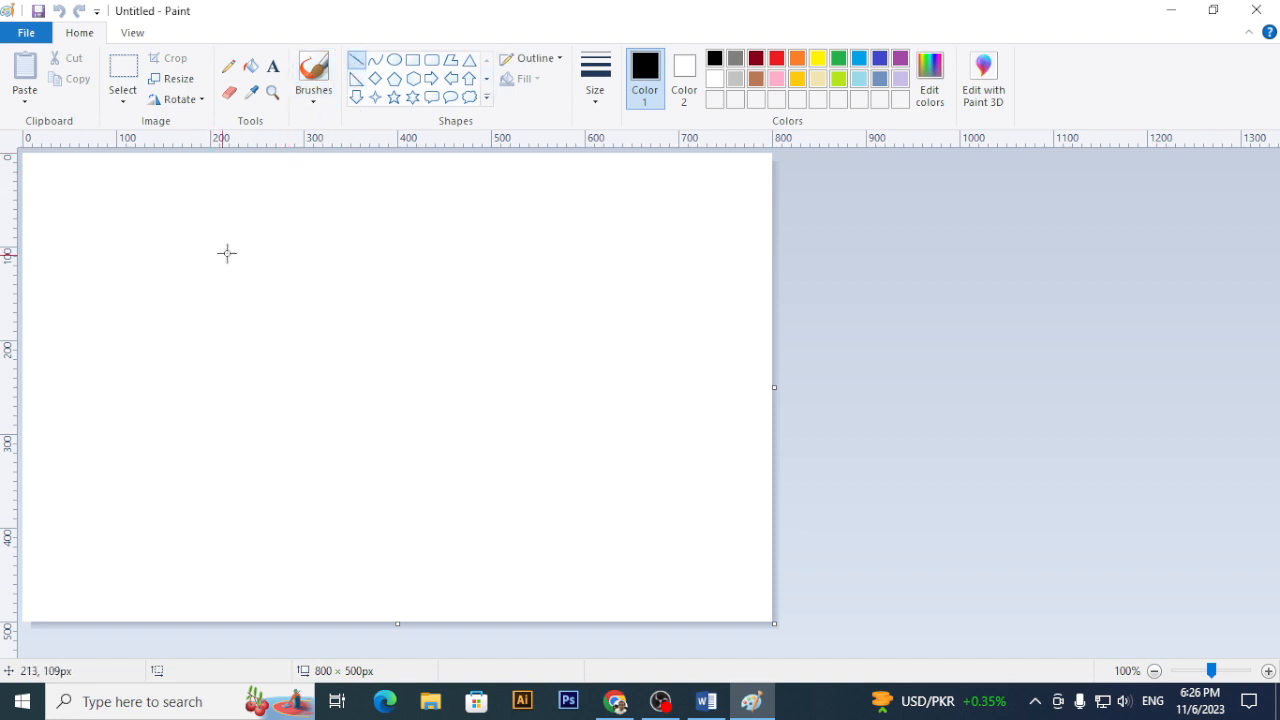
key(alt+Tab)
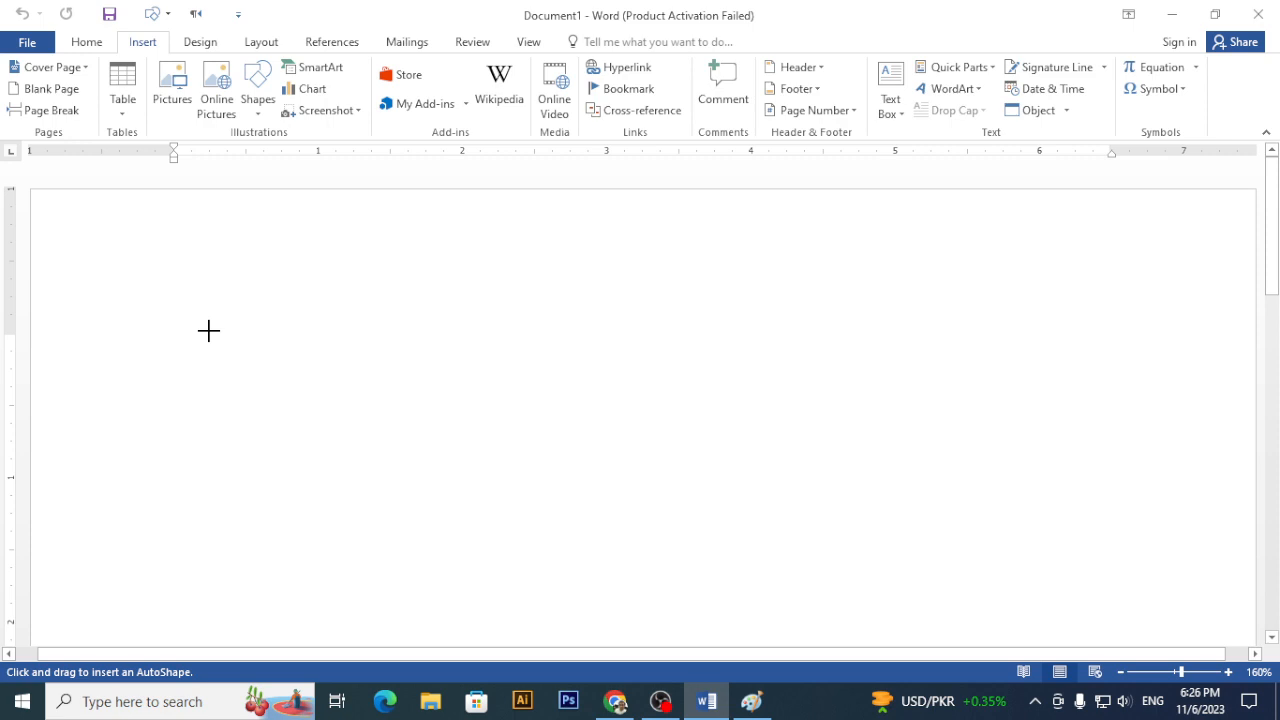
- Draw a 6.22-inch horizontal line across the upper part of the page
drag(209, 330, 1106, 337)
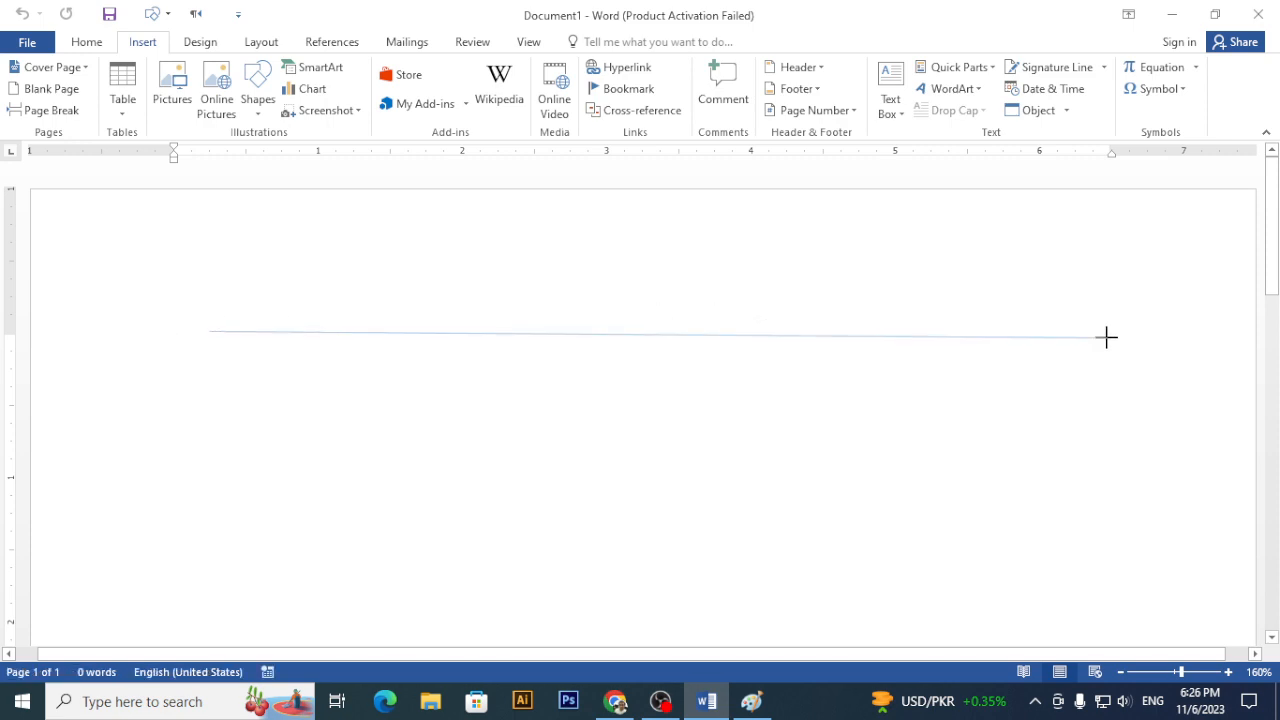
drag(1106, 337, 1106, 337)
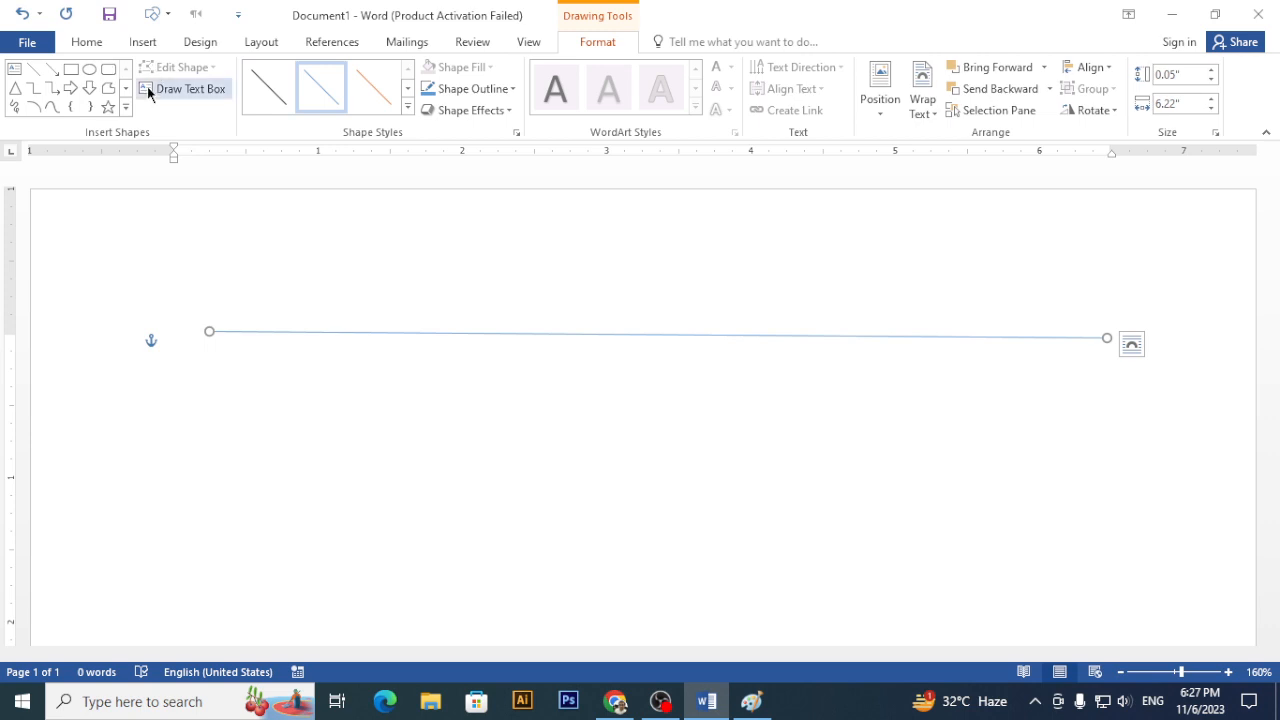
click(142, 42)
click(257, 99)
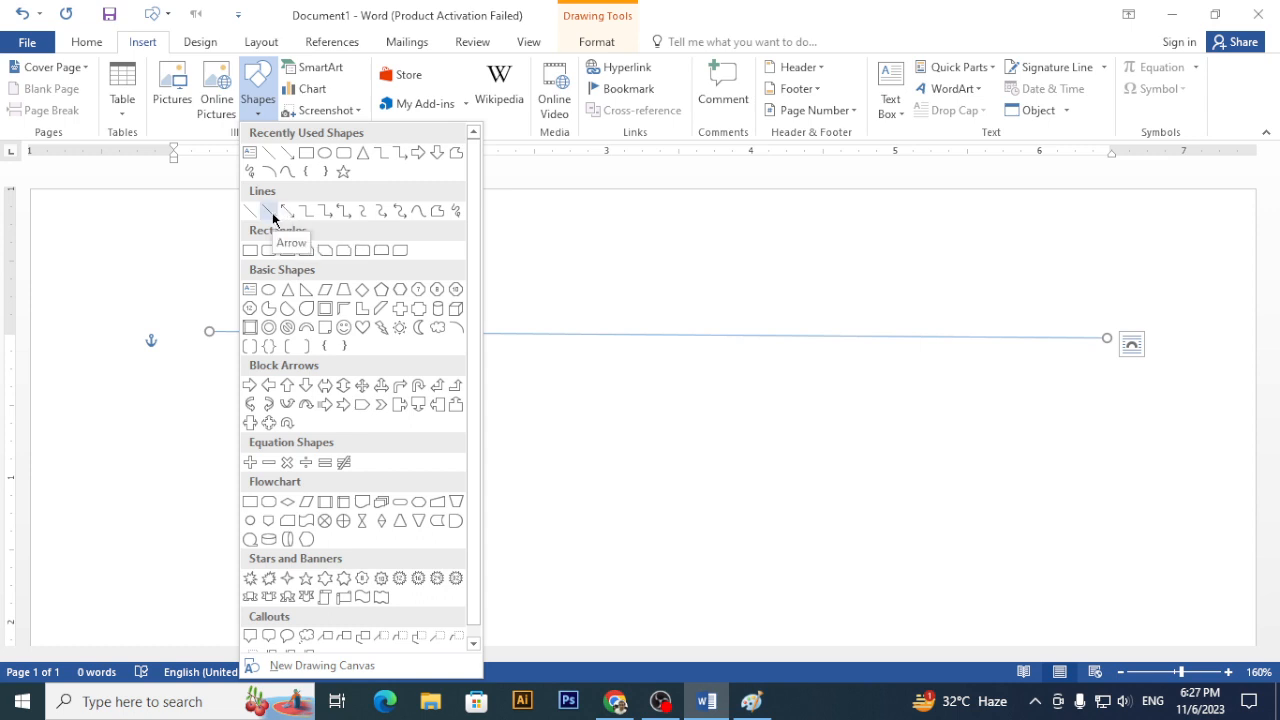
key(alt+Tab)
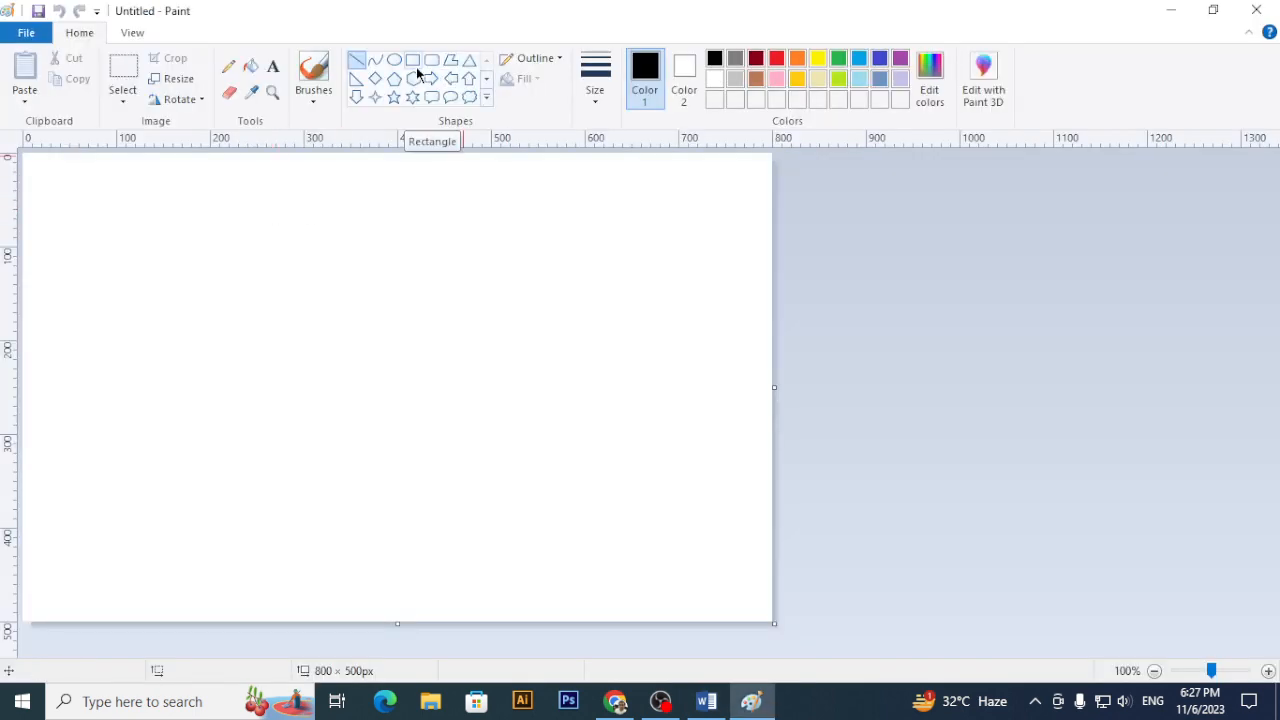
key(alt+Tab)
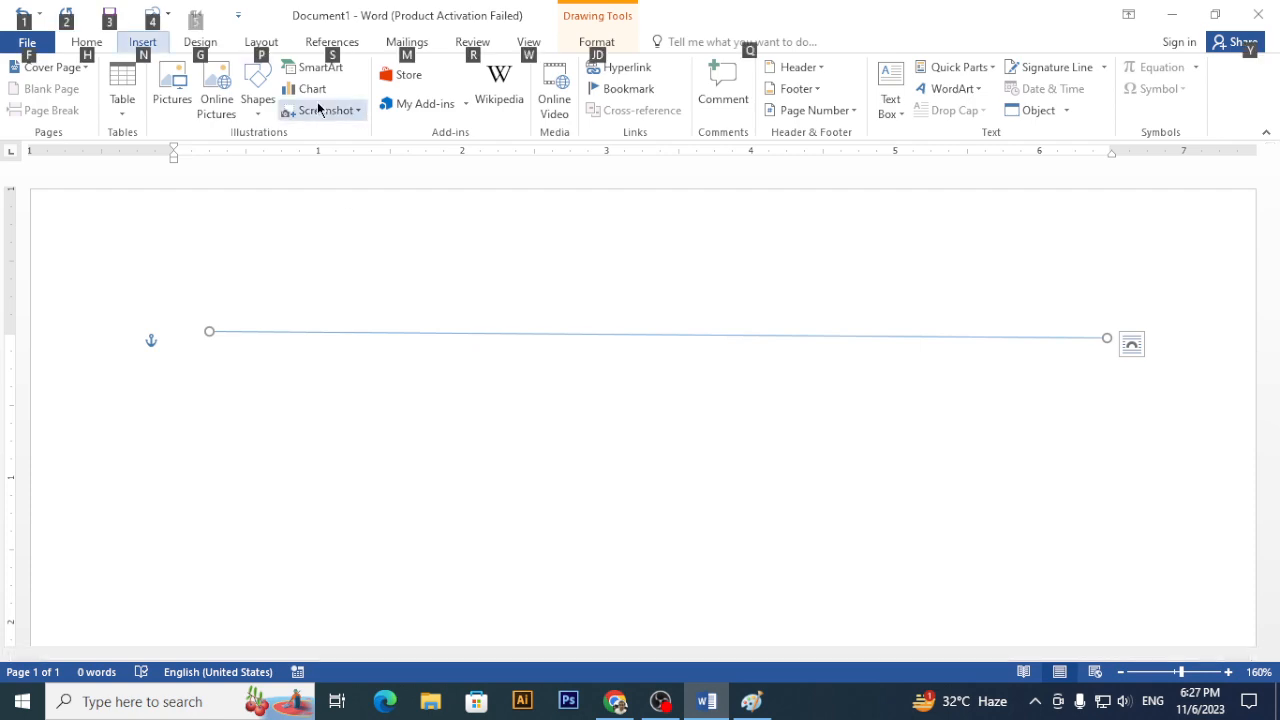
key(alt+Tab)
key(alt+Tab)
click(267, 116)
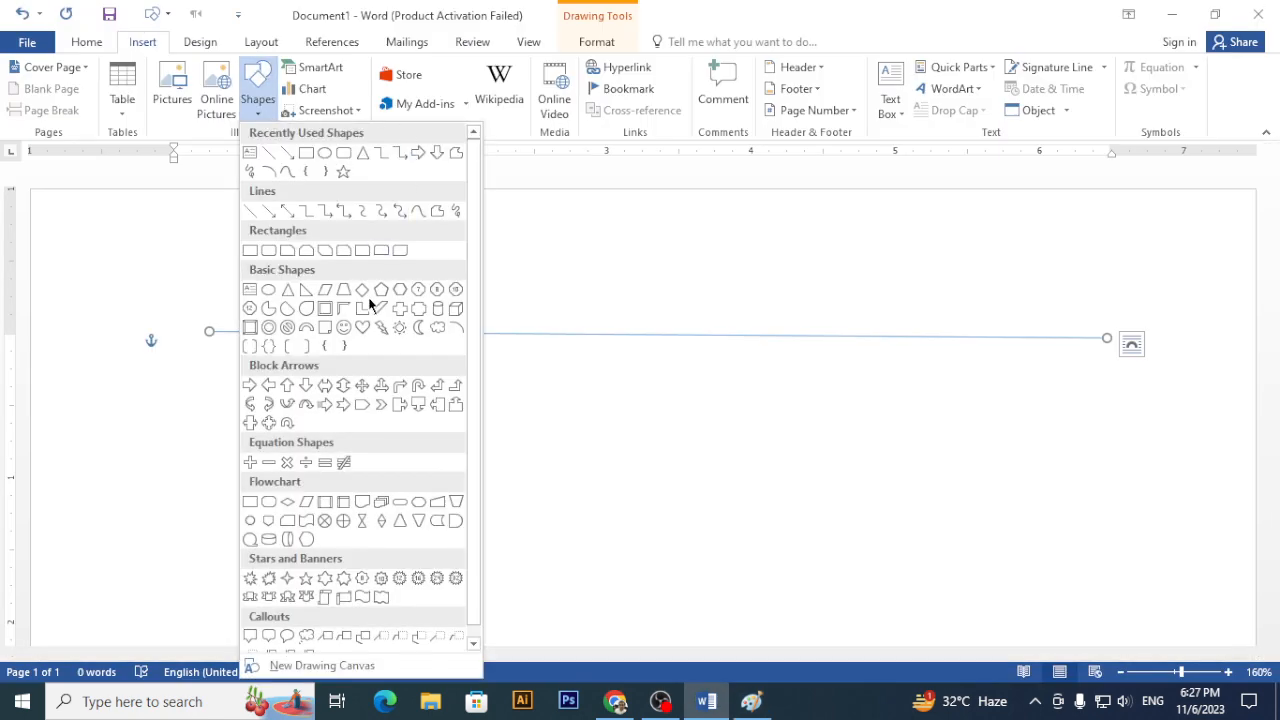
scroll(400, 355, down, 1)
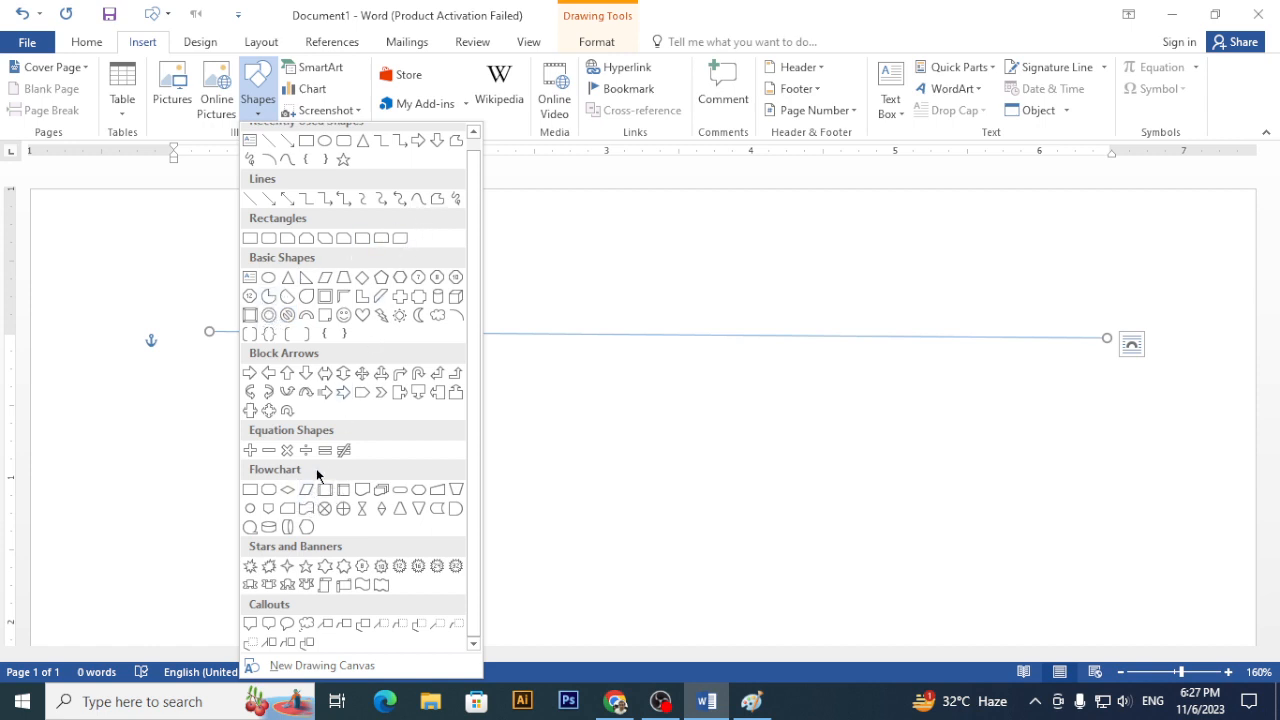
- Draw a blue rectangle below the line and a 1.45 by 1.11 inch oval beside it
click(249, 239)
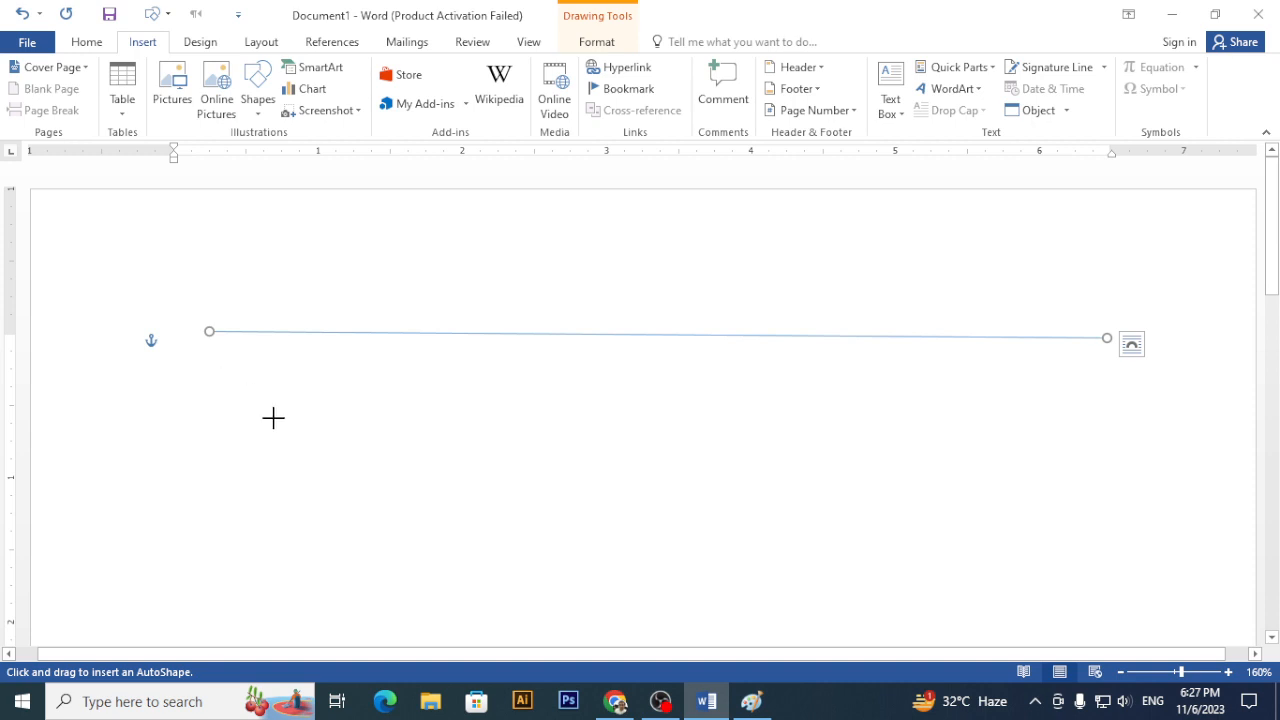
drag(222, 380, 410, 563)
click(142, 41)
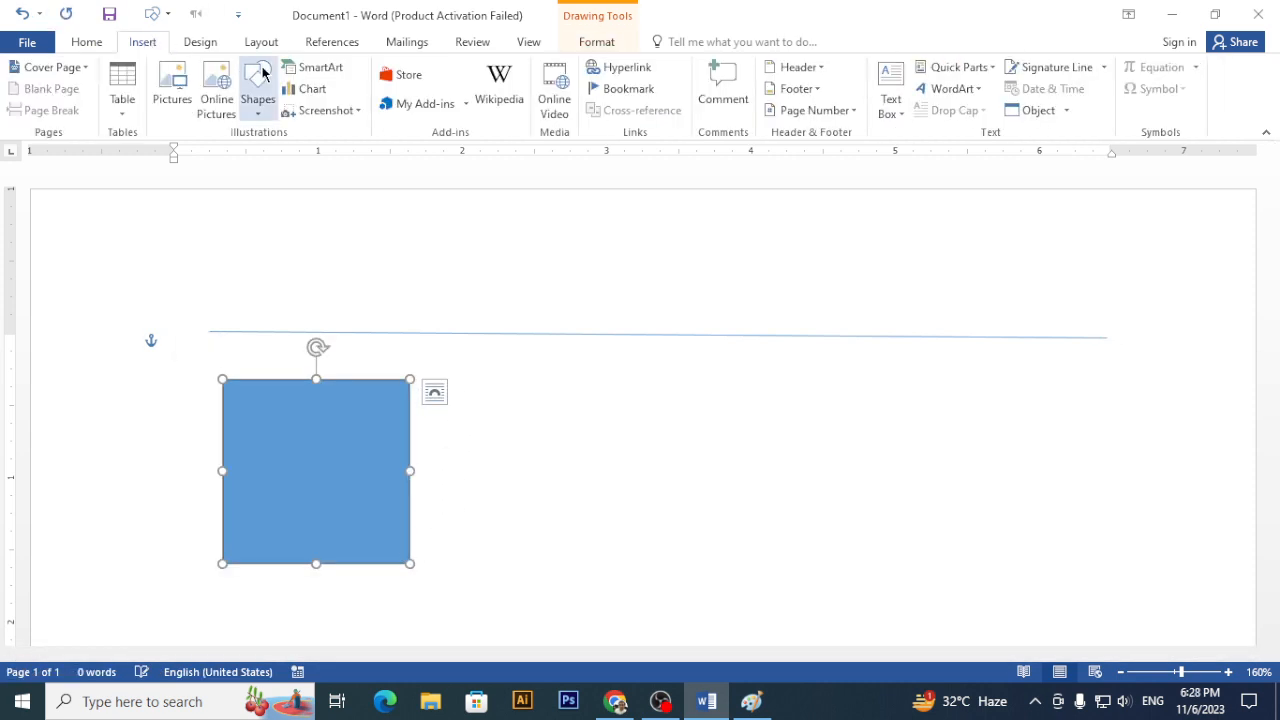
click(257, 88)
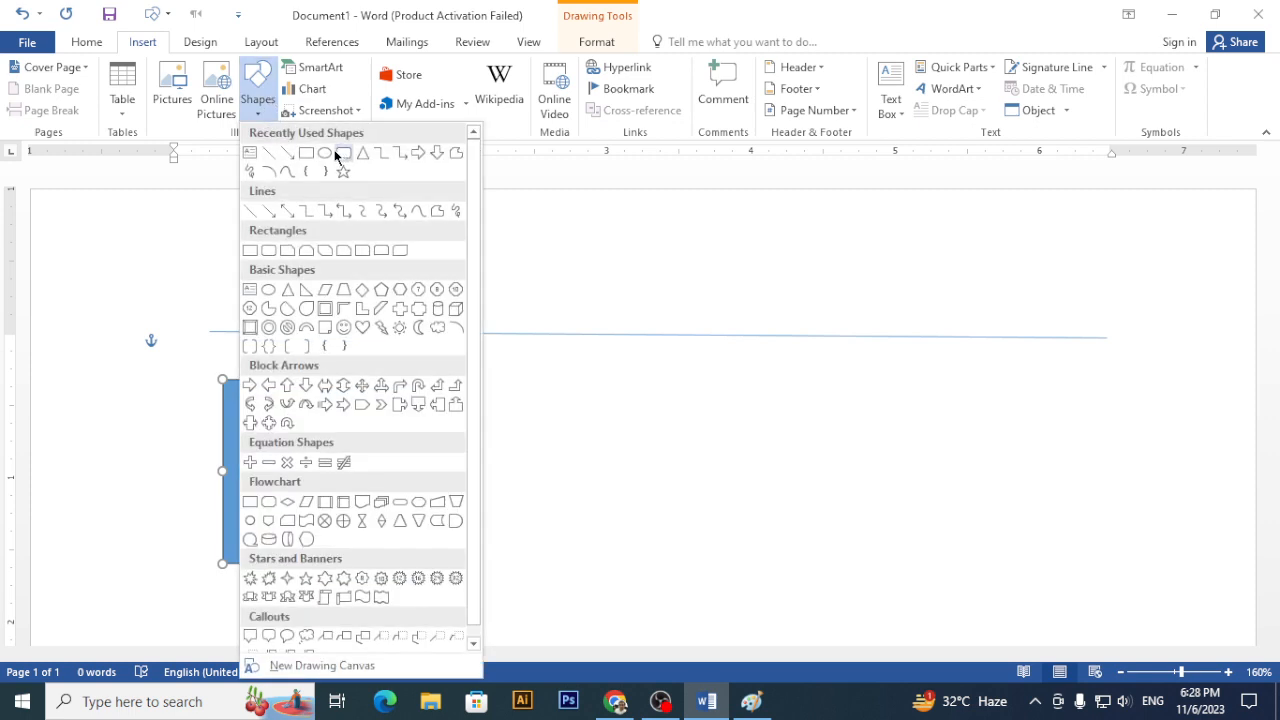
click(270, 300)
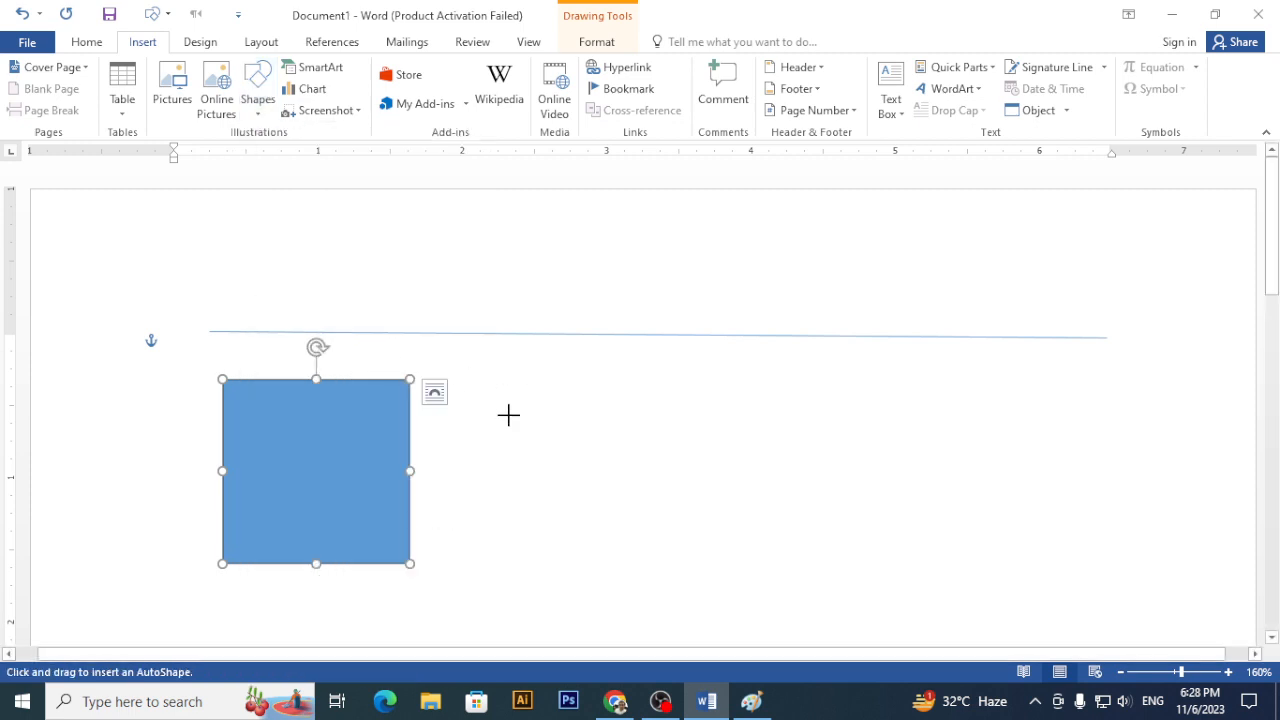
drag(493, 380, 654, 589)
drag(571, 474, 551, 469)
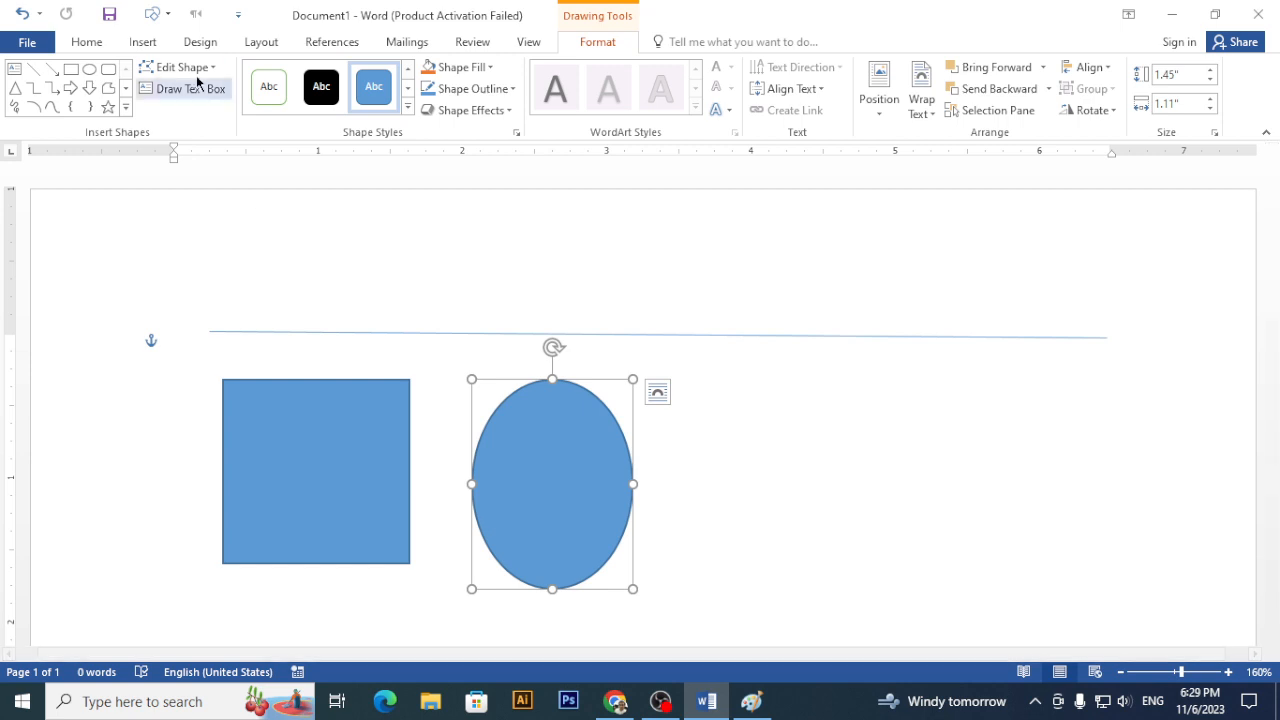
- Draw a 1.44-inch blue circle to the right of the oval
click(152, 42)
click(245, 118)
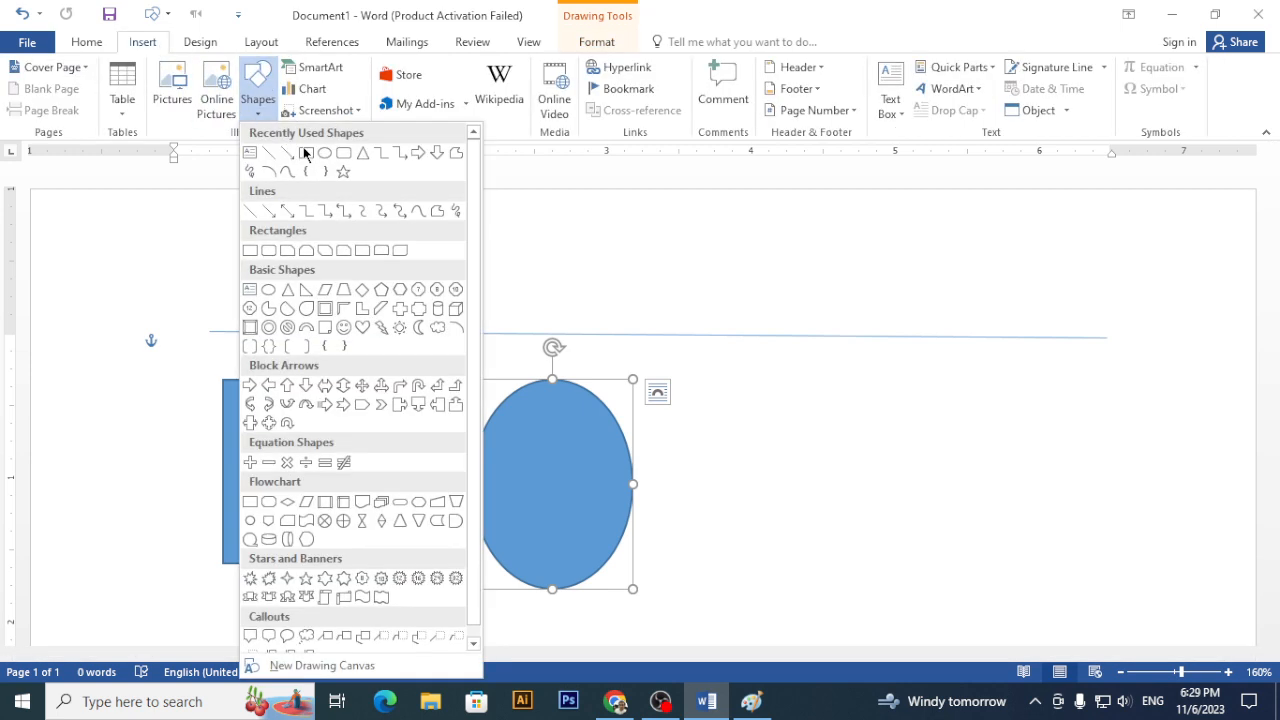
click(331, 163)
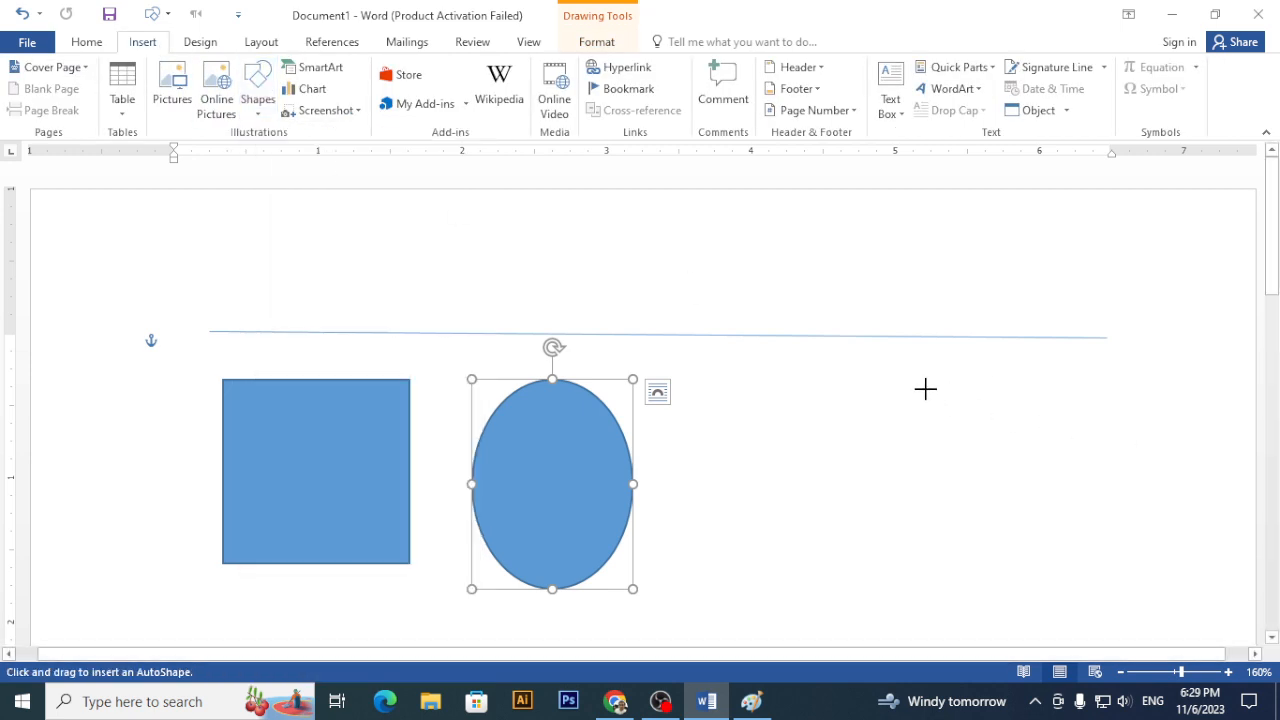
drag(806, 394, 995, 603)
- Move the oval beneath the left square and the circle to the lower right
scroll(915, 590, down, 1)
scroll(915, 590, down, 1)
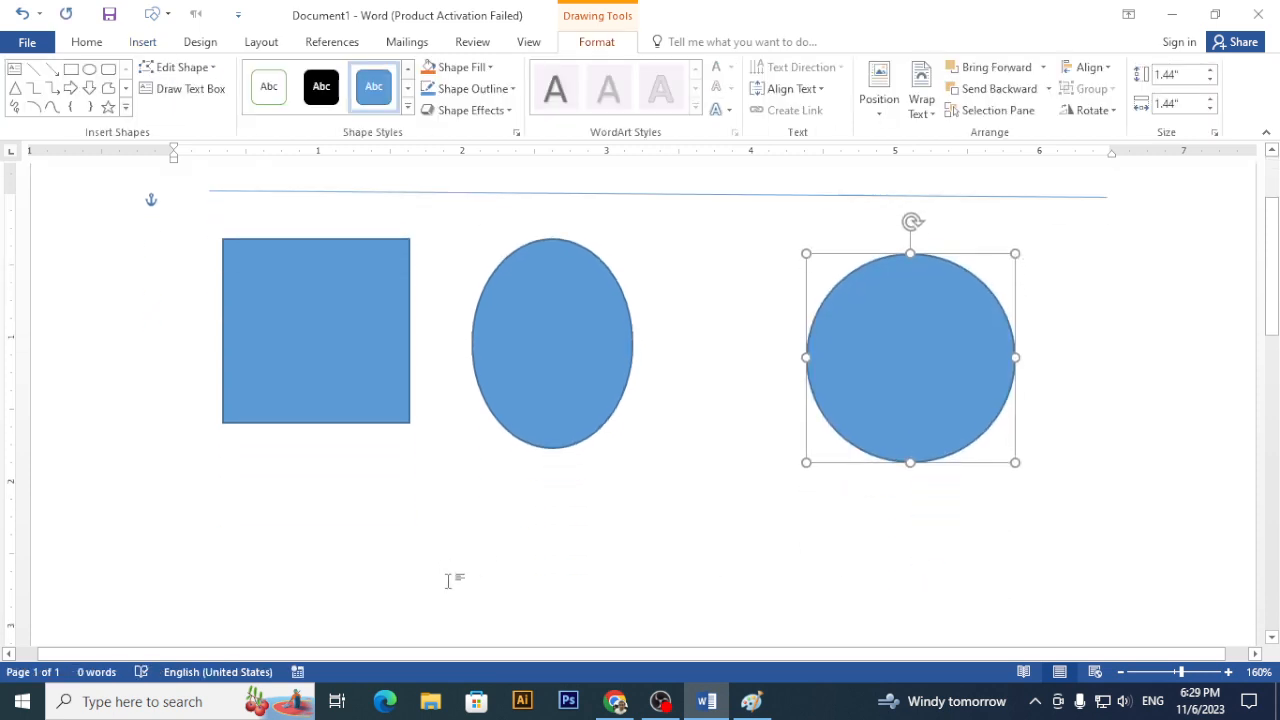
scroll(430, 570, down, 2)
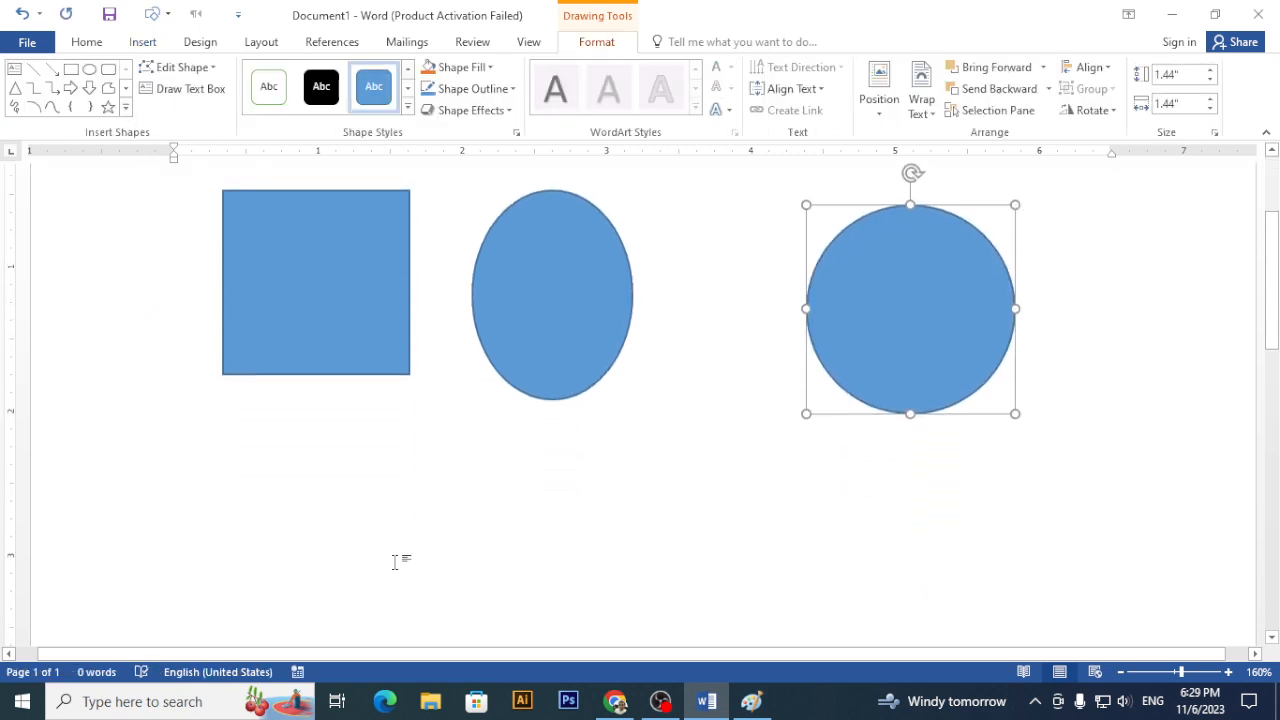
drag(517, 340, 246, 575)
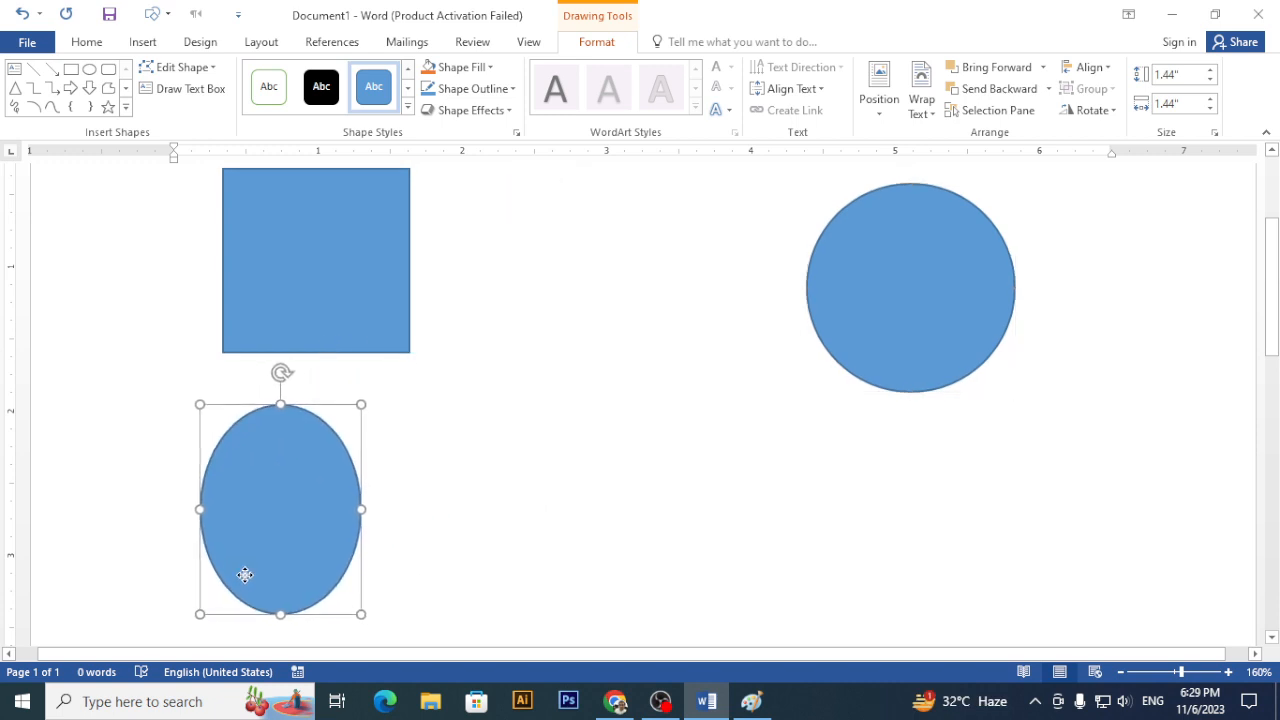
drag(900, 331, 778, 551)
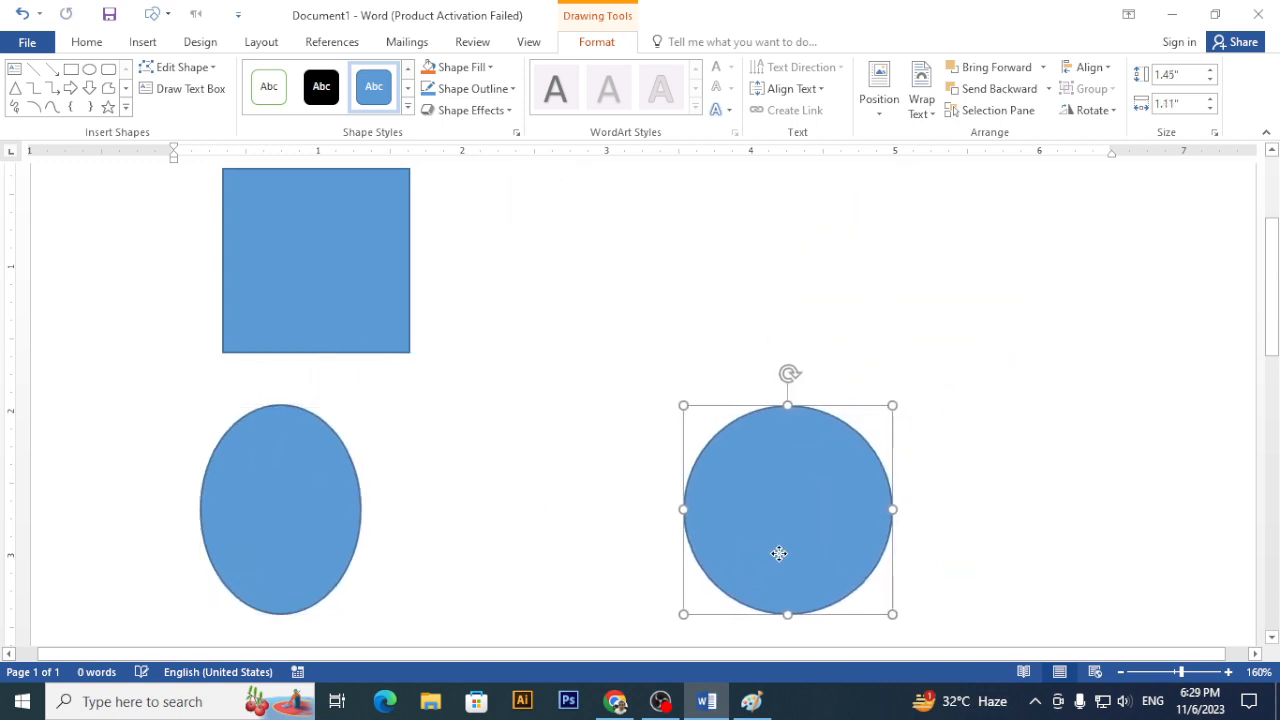
scroll(731, 496, up, 3)
click(141, 44)
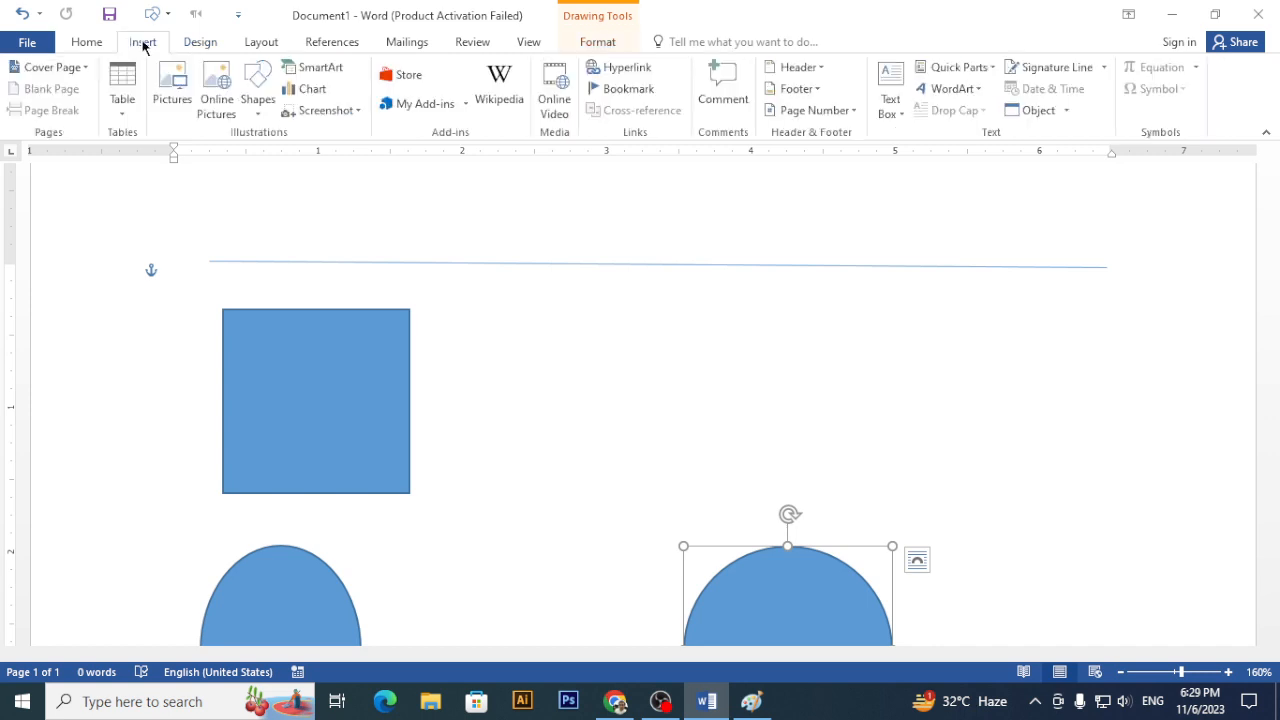
click(256, 106)
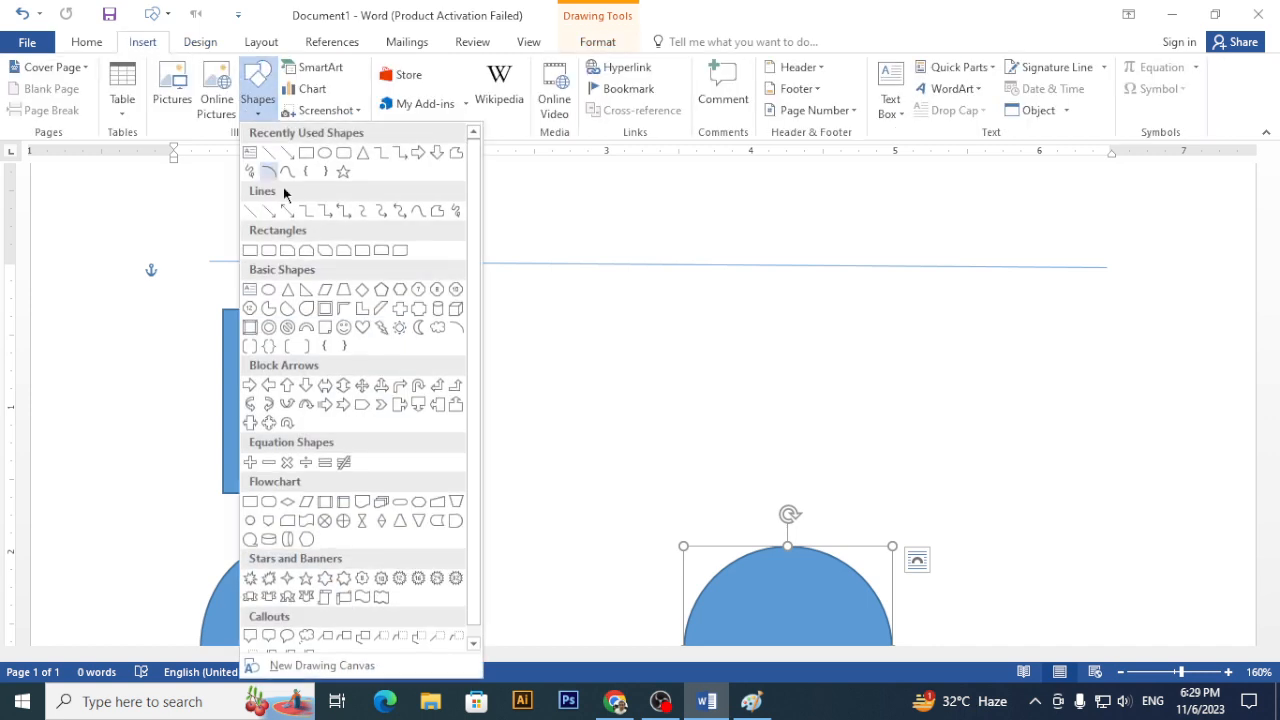
- Draw a 1.15 by 1.15 inch square at upper right above the circle and nudge it into place
click(250, 250)
drag(636, 330, 807, 434)
drag(723, 429, 746, 417)
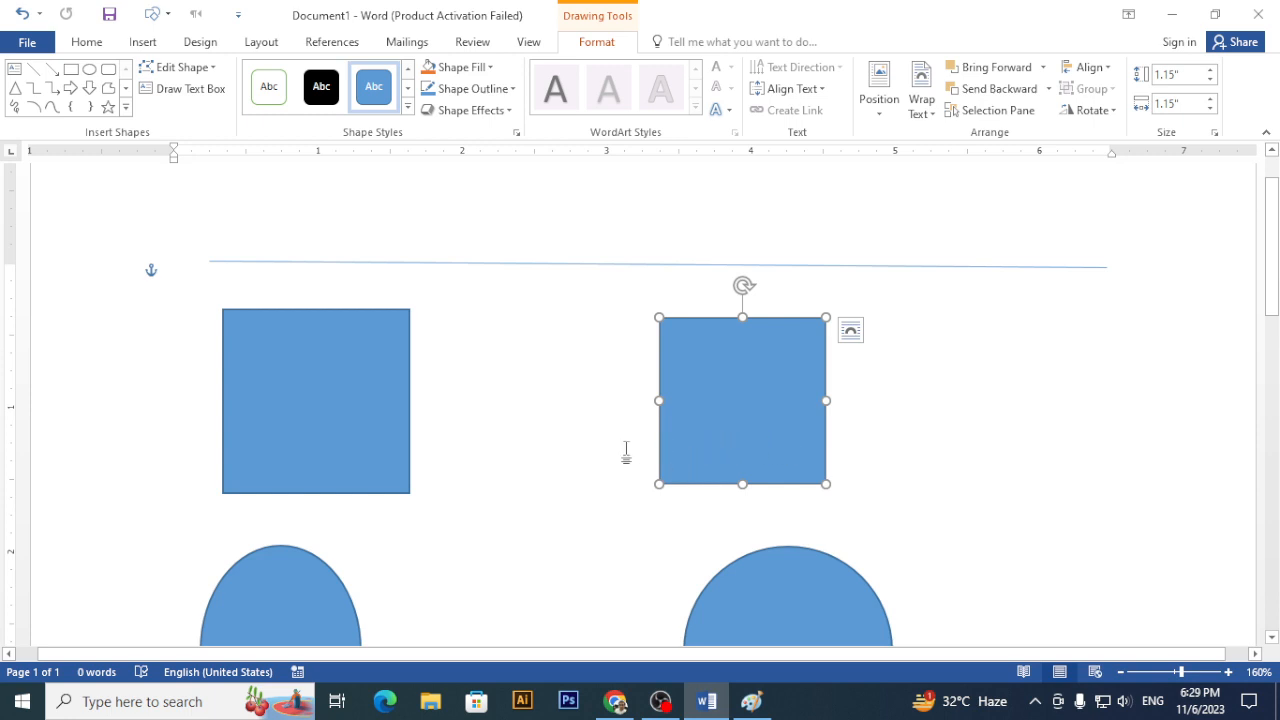
scroll(580, 432, down, 3)
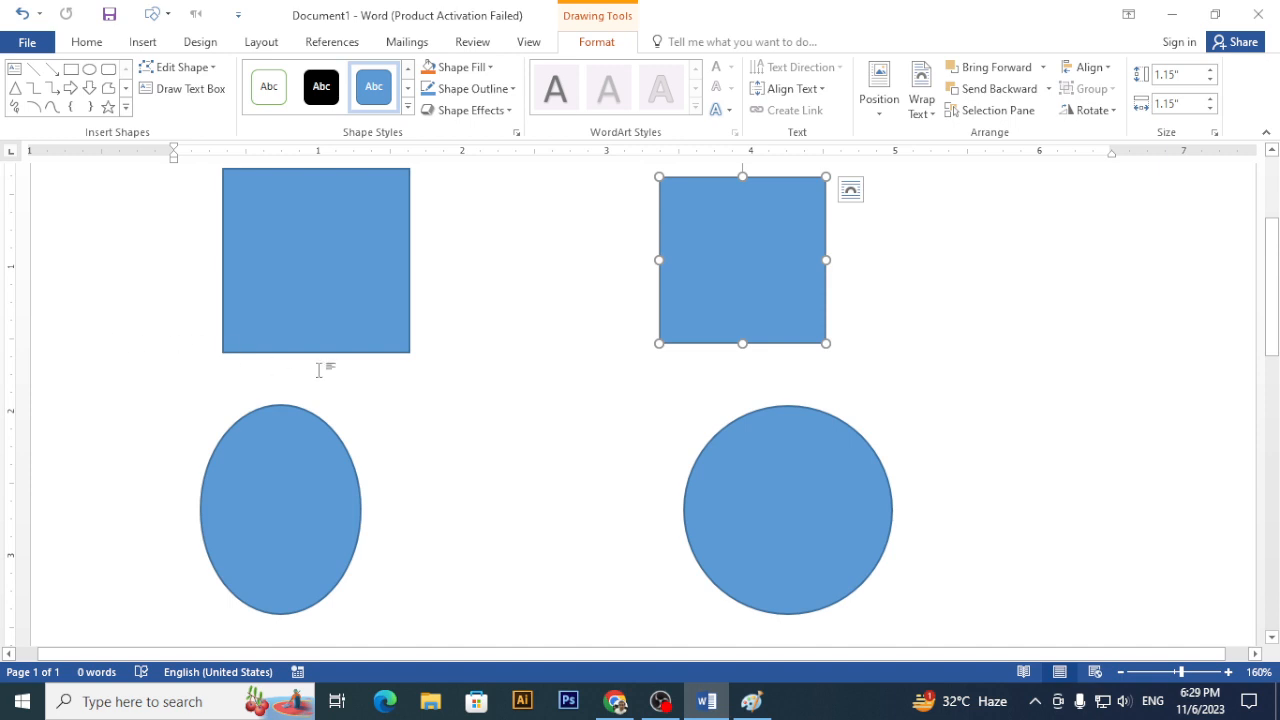
scroll(423, 363, up, 2)
click(351, 337)
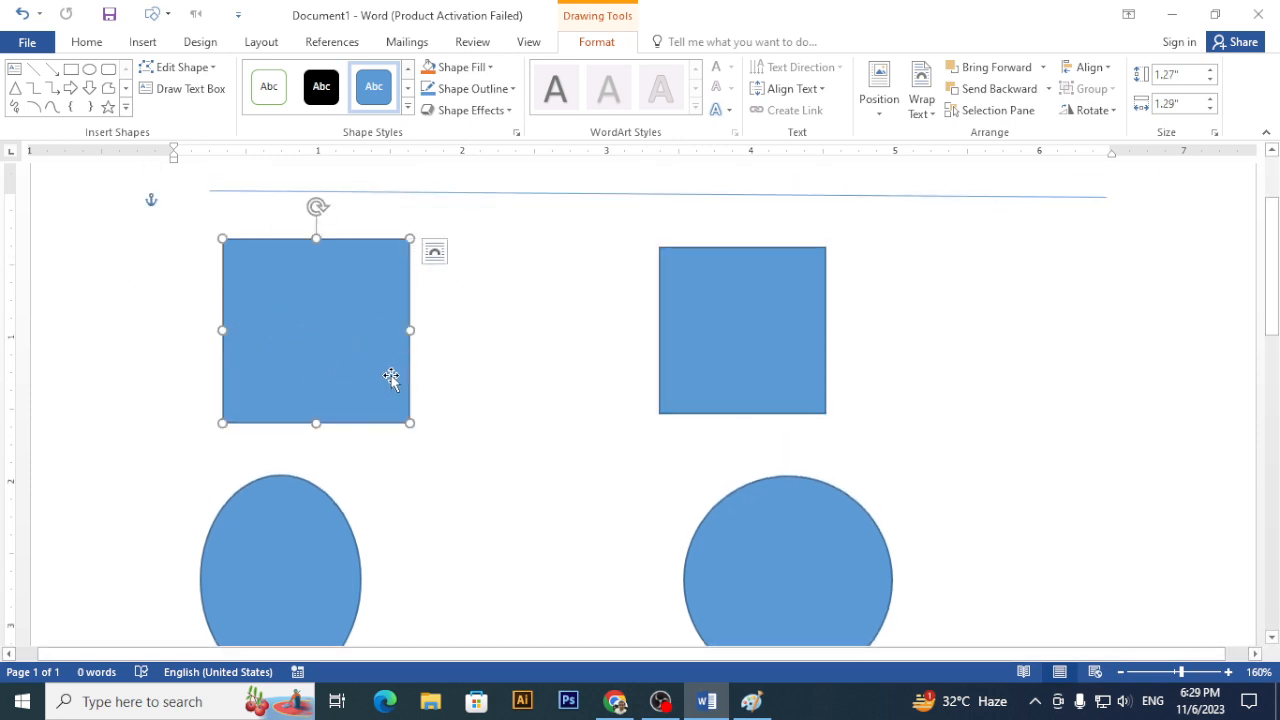
- Select the line, both squares, the circle and the oval in turn, then deselect all
click(581, 193)
click(335, 317)
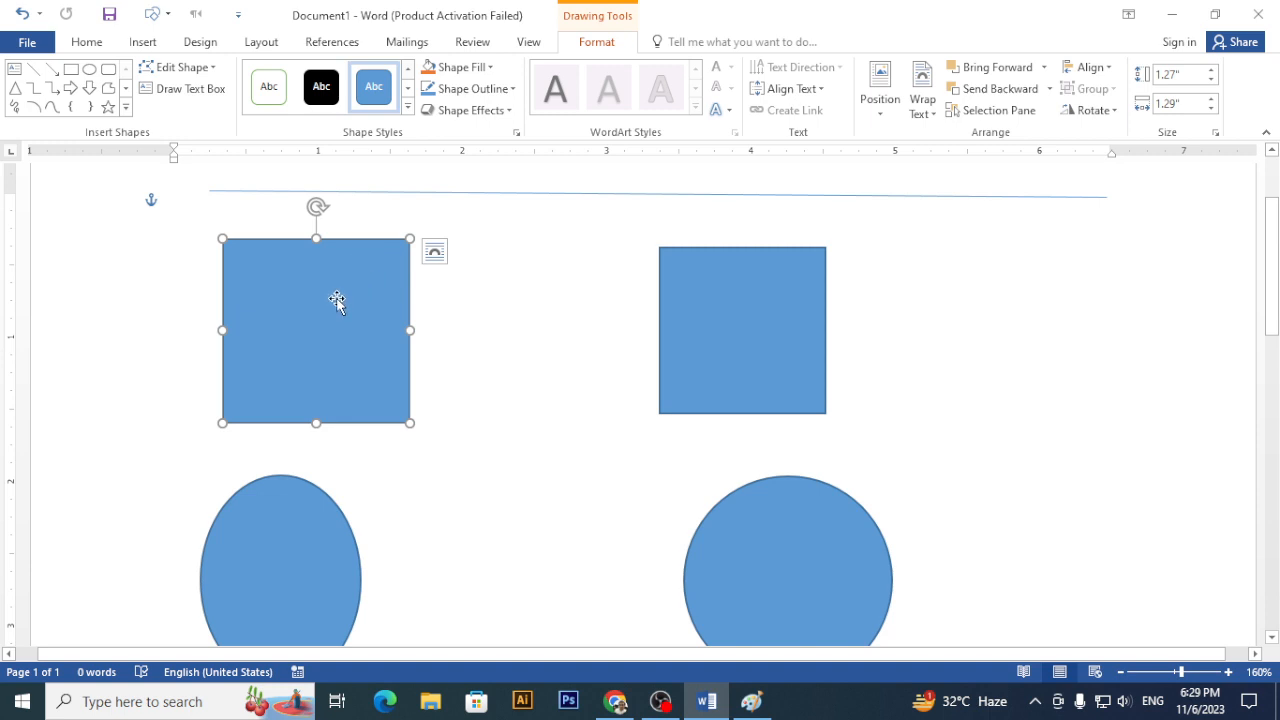
click(791, 315)
click(805, 550)
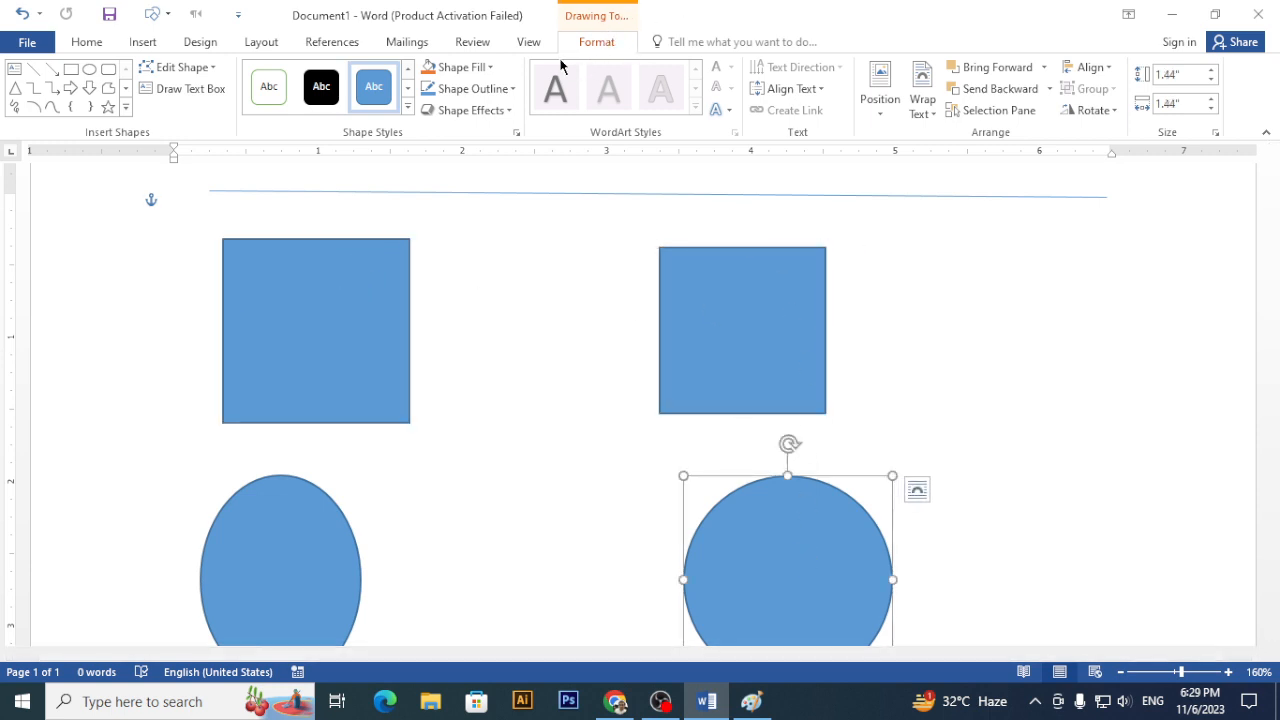
click(267, 550)
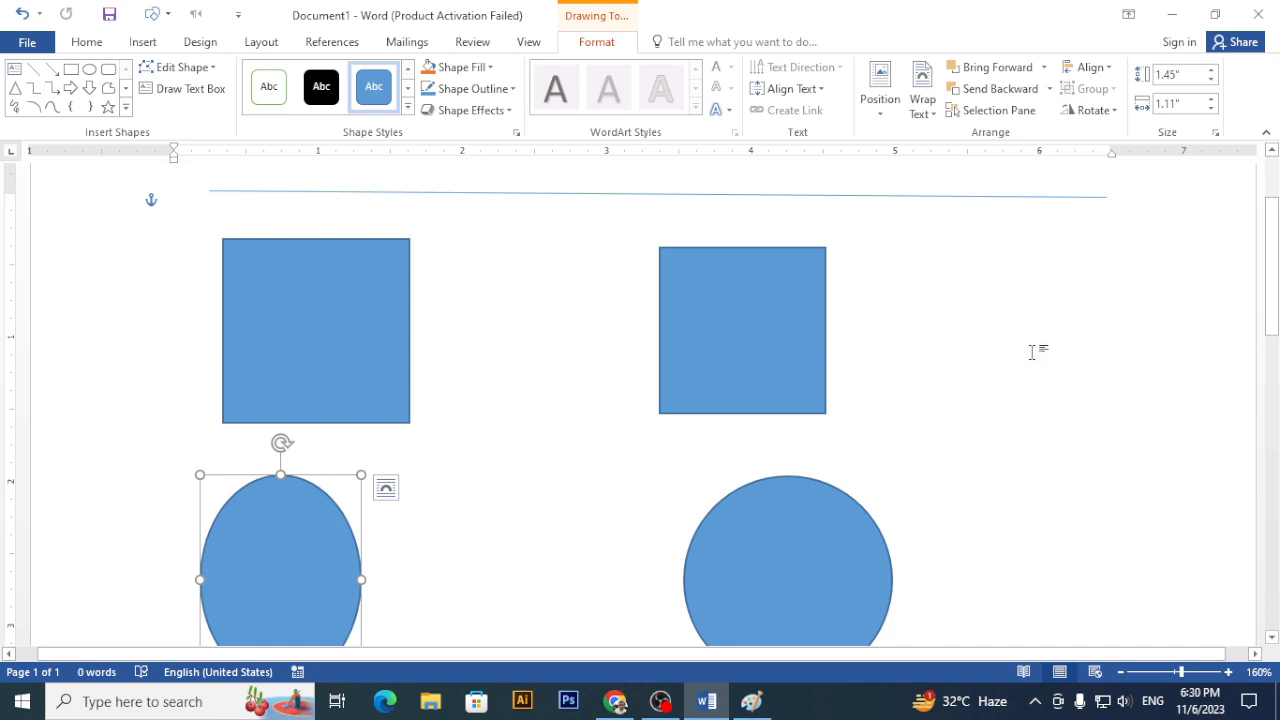
click(1031, 352)
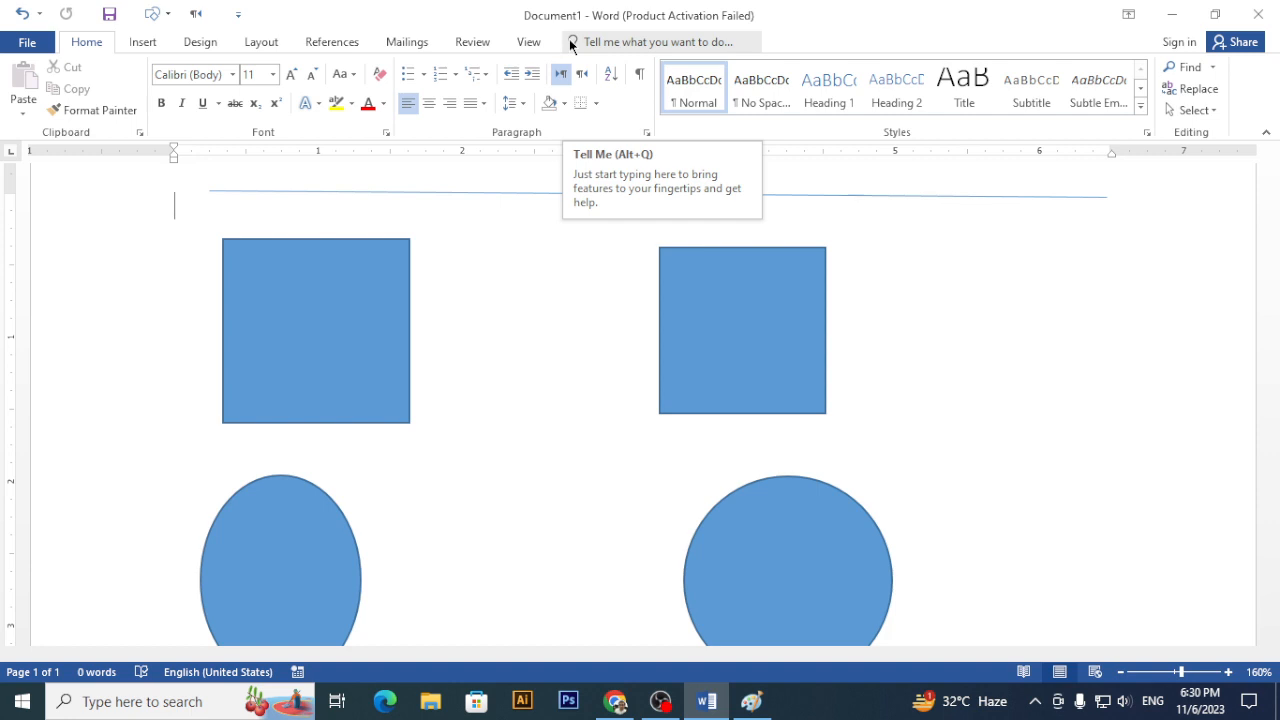
- Shrink the top-left square slightly from its lower-right handle and try rotating it
click(731, 317)
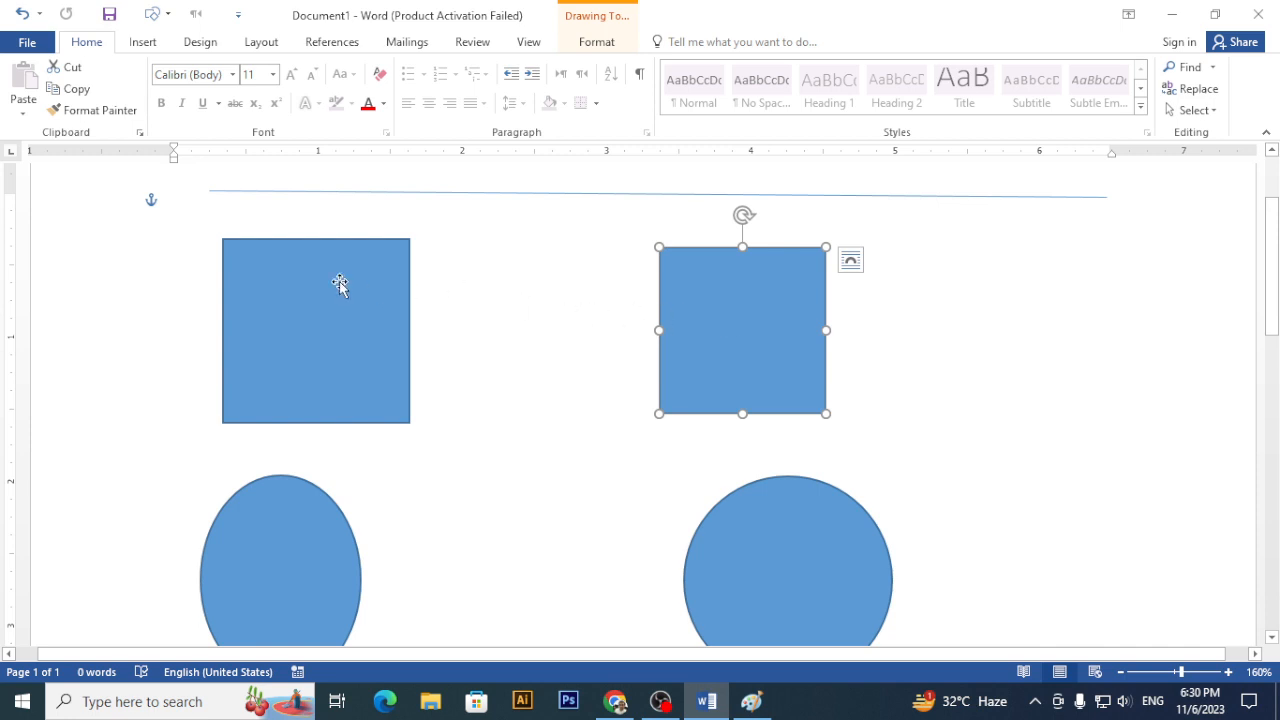
click(284, 286)
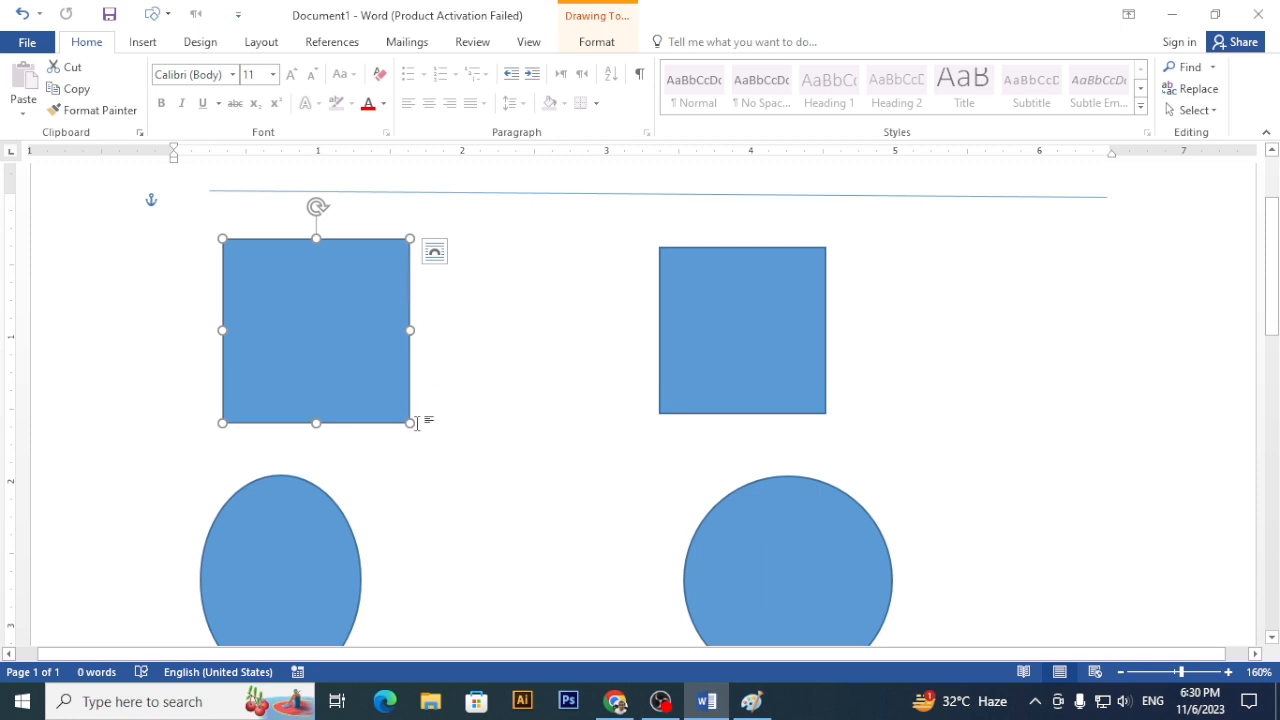
mouse_move(408, 422)
mouse_down()
mouse_move(349, 386)
mouse_move(406, 451)
mouse_move(388, 412)
mouse_up()
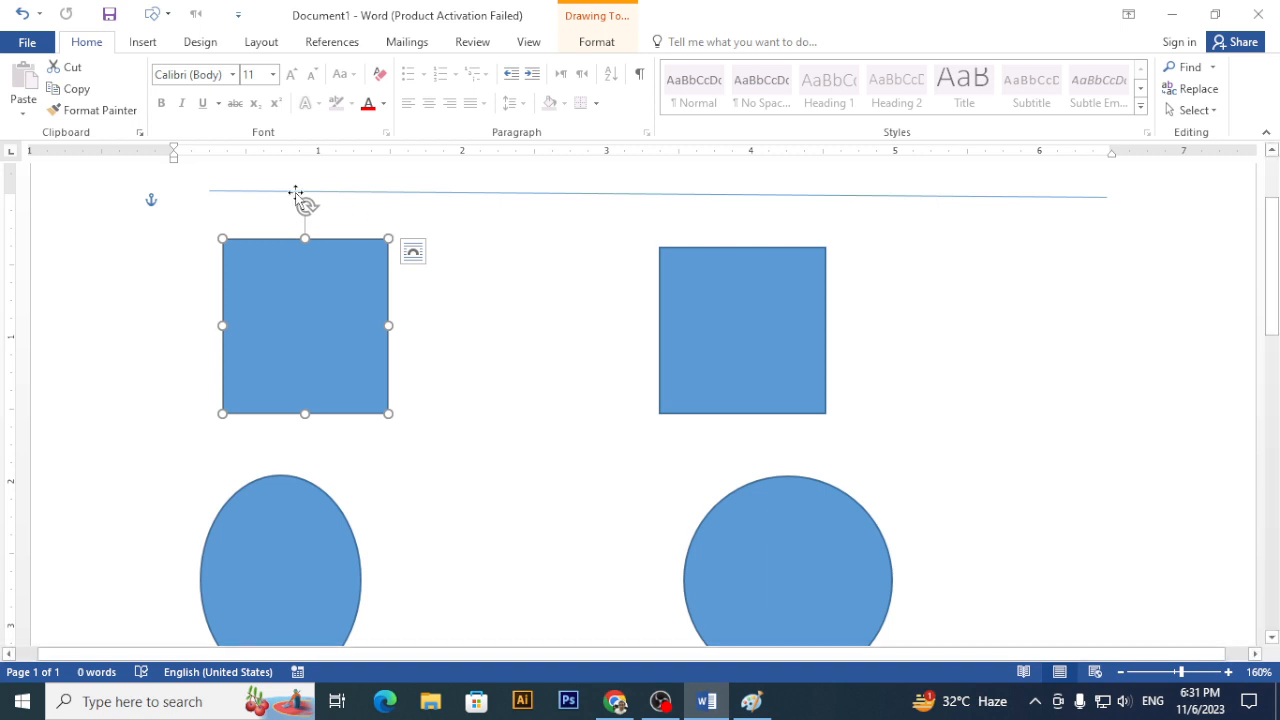
mouse_move(306, 205)
mouse_down()
mouse_move(400, 251)
mouse_move(423, 343)
mouse_move(378, 244)
mouse_move(337, 209)
mouse_move(297, 200)
mouse_move(307, 206)
mouse_up()
- Draw a 1.28-inch blue rounded square and move it to the centre between the two rows
click(143, 41)
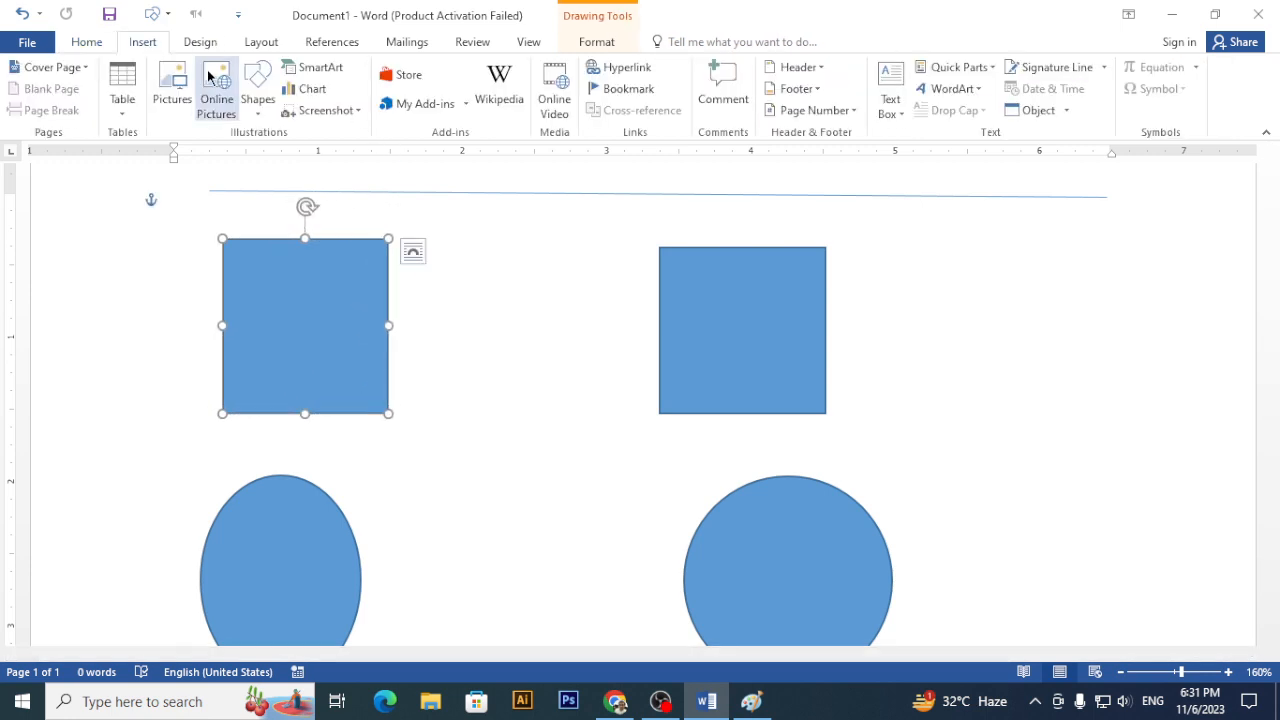
click(257, 92)
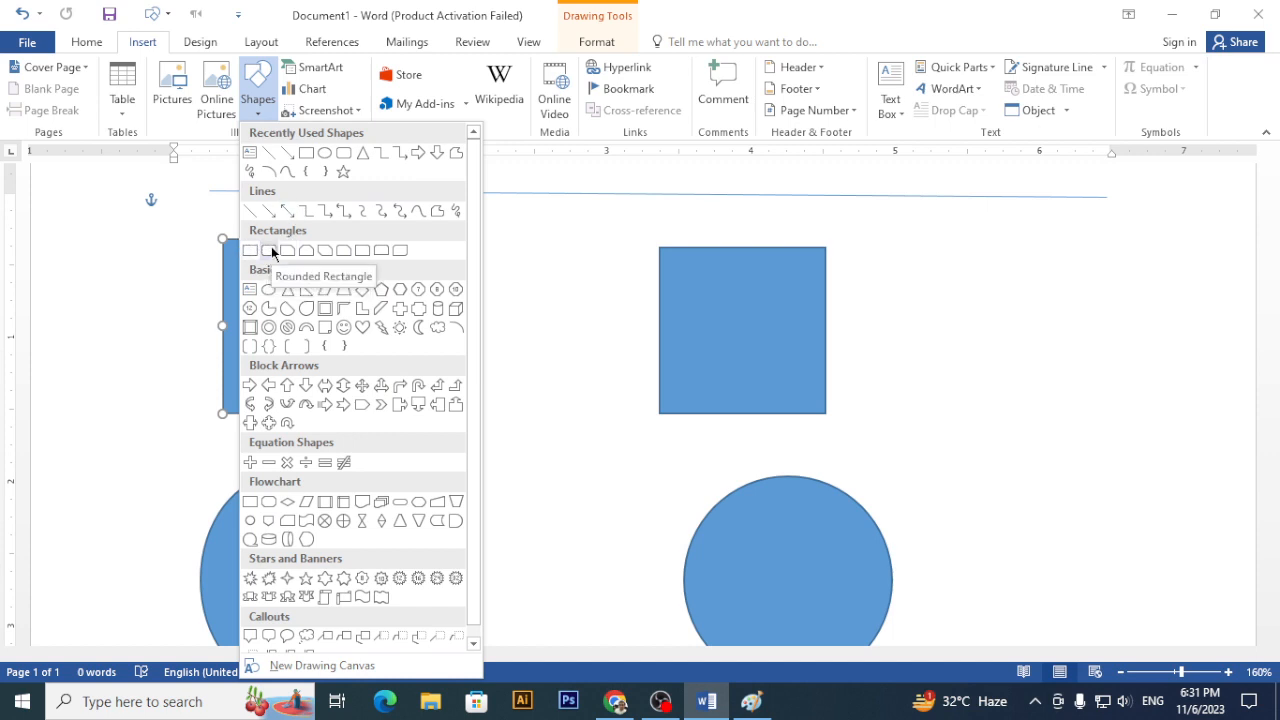
click(272, 251)
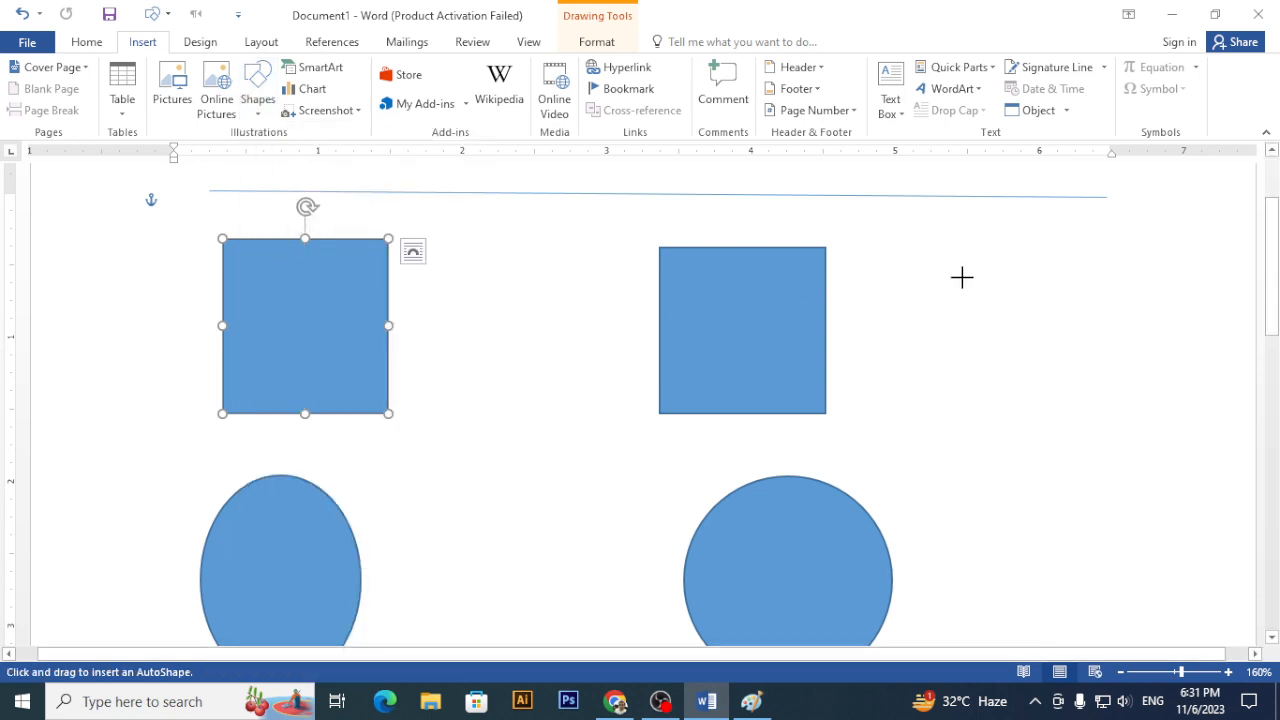
mouse_move(958, 278)
mouse_down()
mouse_move(1091, 391)
mouse_move(1143, 463)
mouse_up()
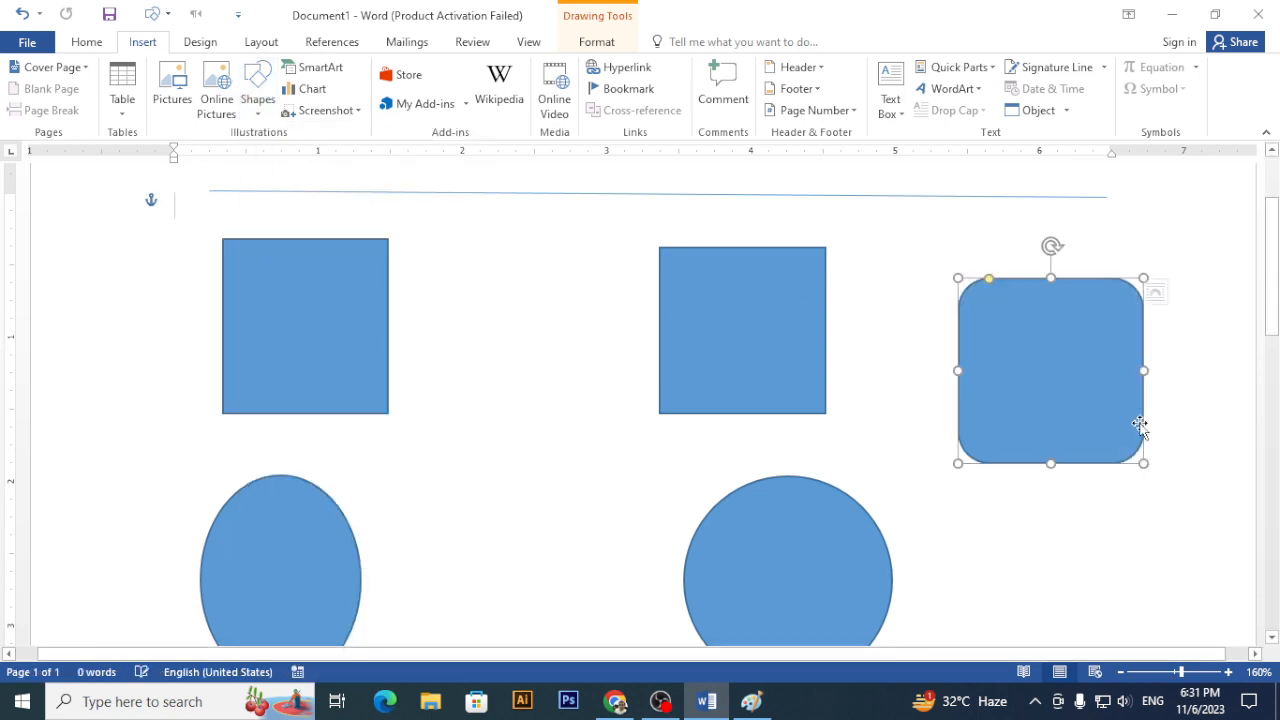
drag(1082, 428, 1082, 460)
drag(923, 479, 571, 514)
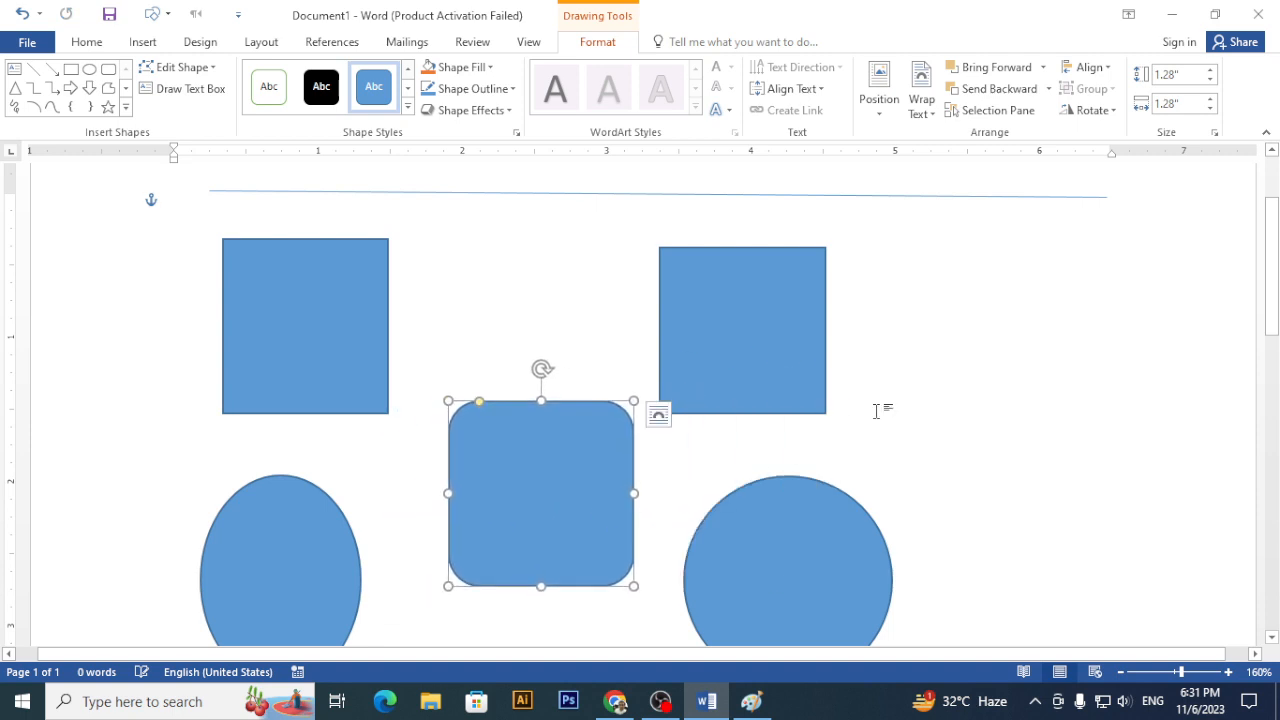
- Select the oval, squares and rounded square one by one, ending on the rounded square
click(878, 406)
click(316, 495)
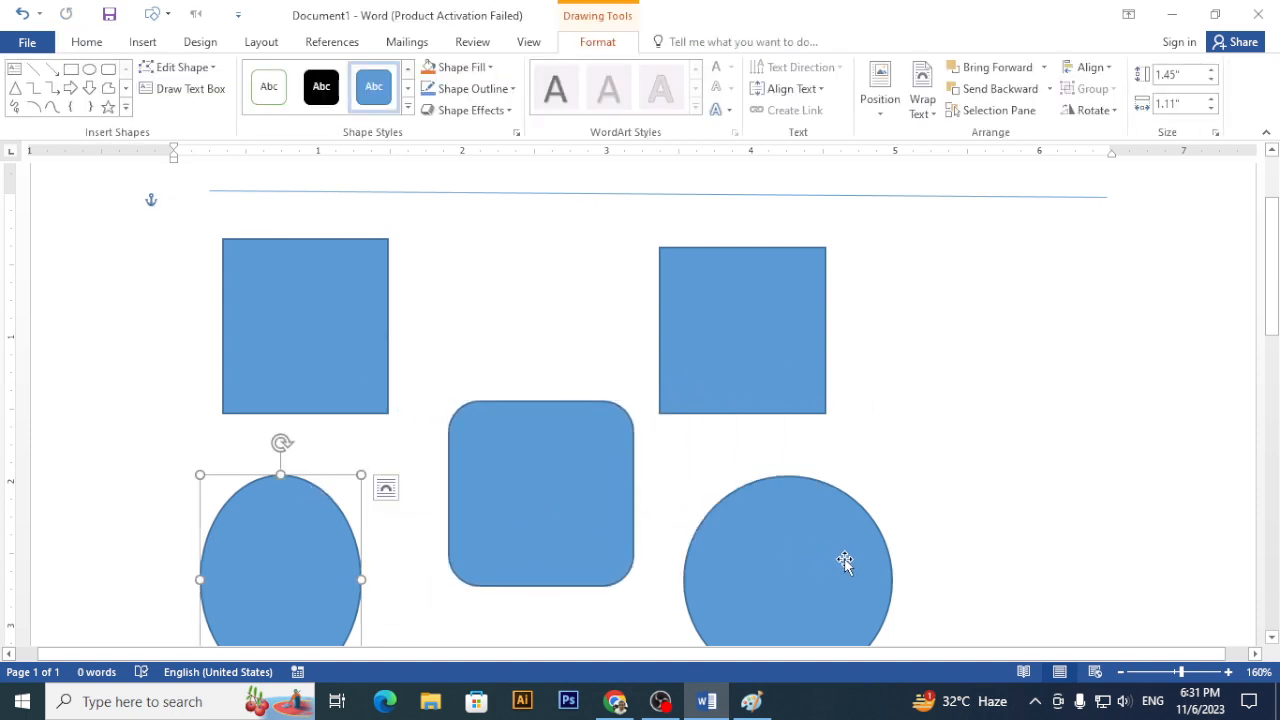
click(766, 360)
click(345, 385)
click(474, 481)
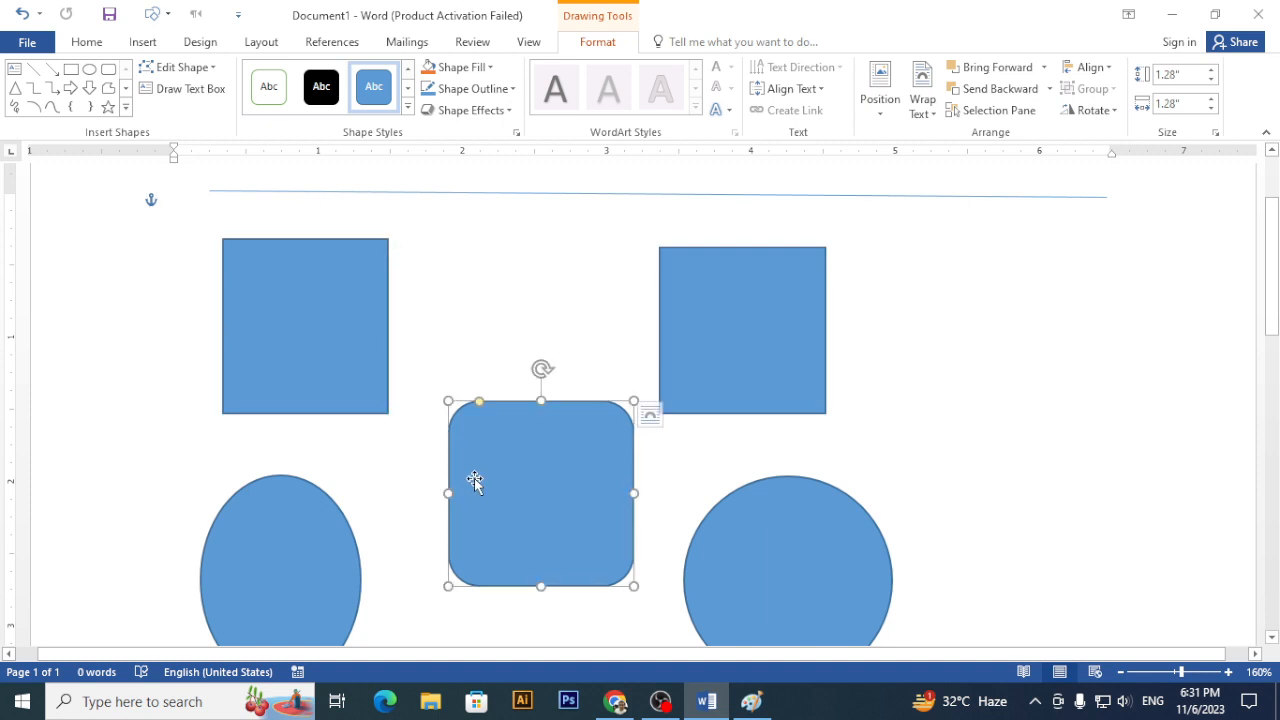
click(266, 497)
click(312, 371)
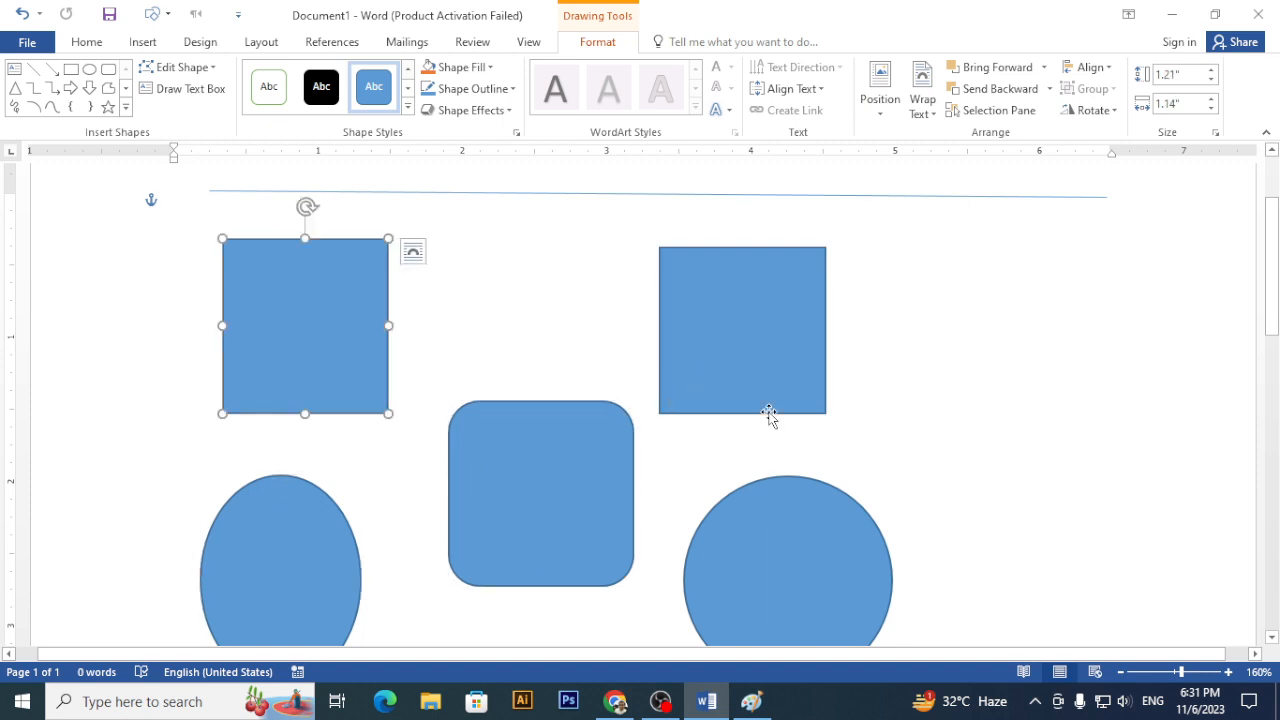
click(431, 437)
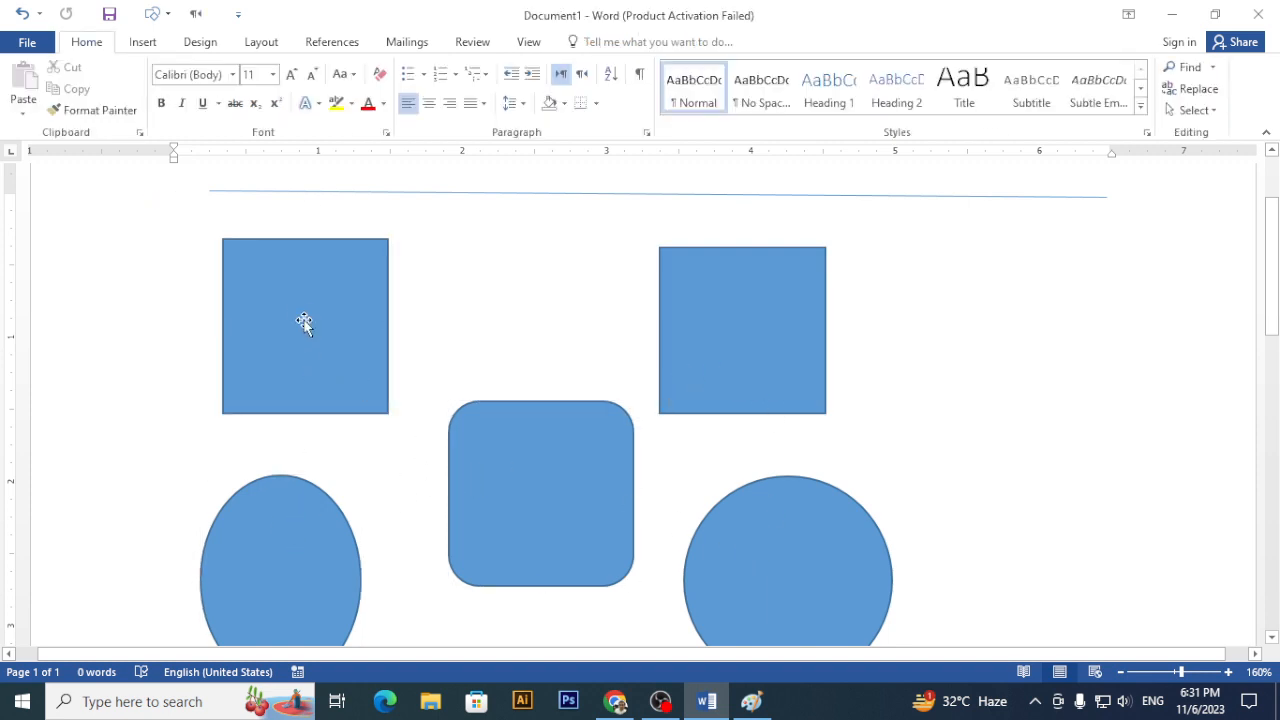
click(587, 451)
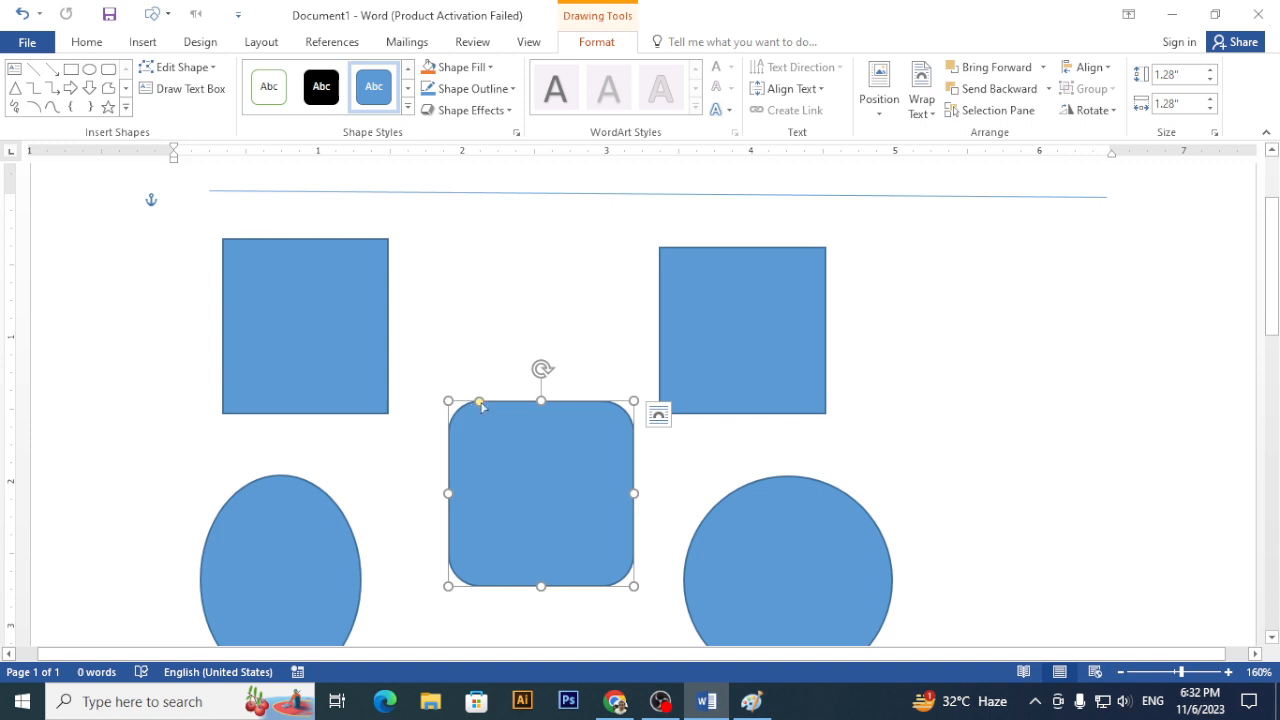
drag(480, 403, 663, 503)
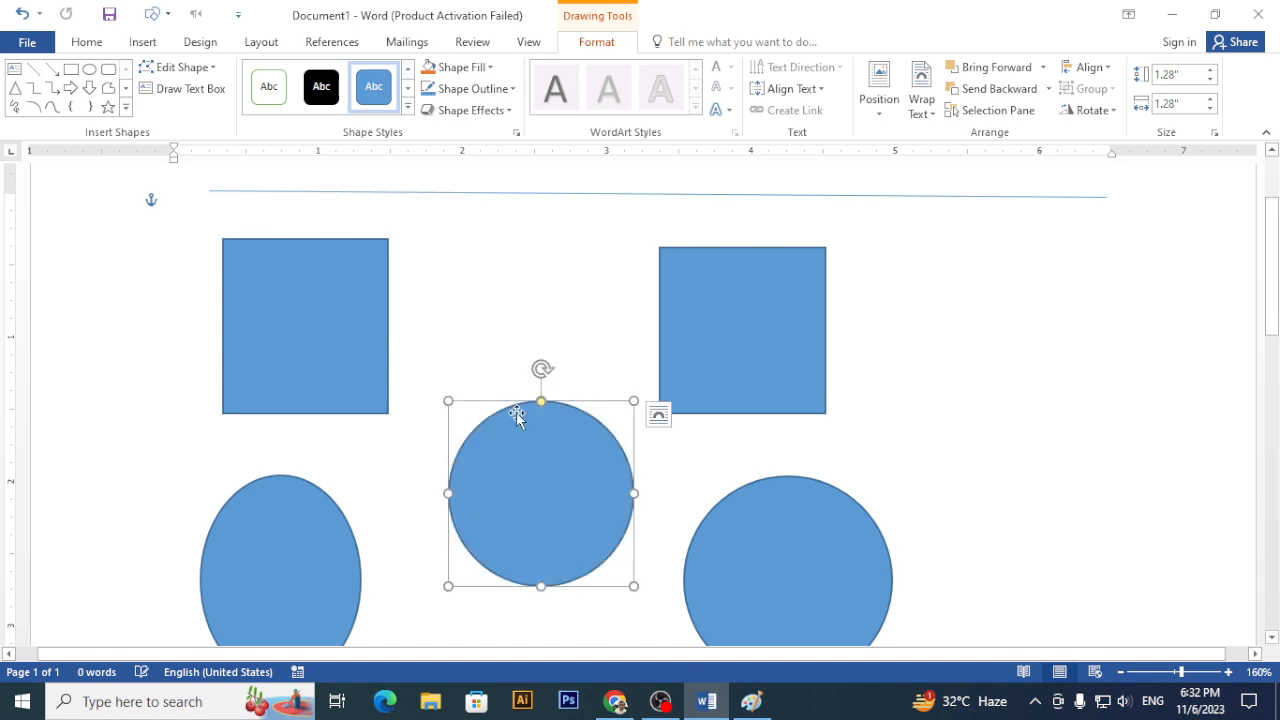
drag(533, 404, 498, 403)
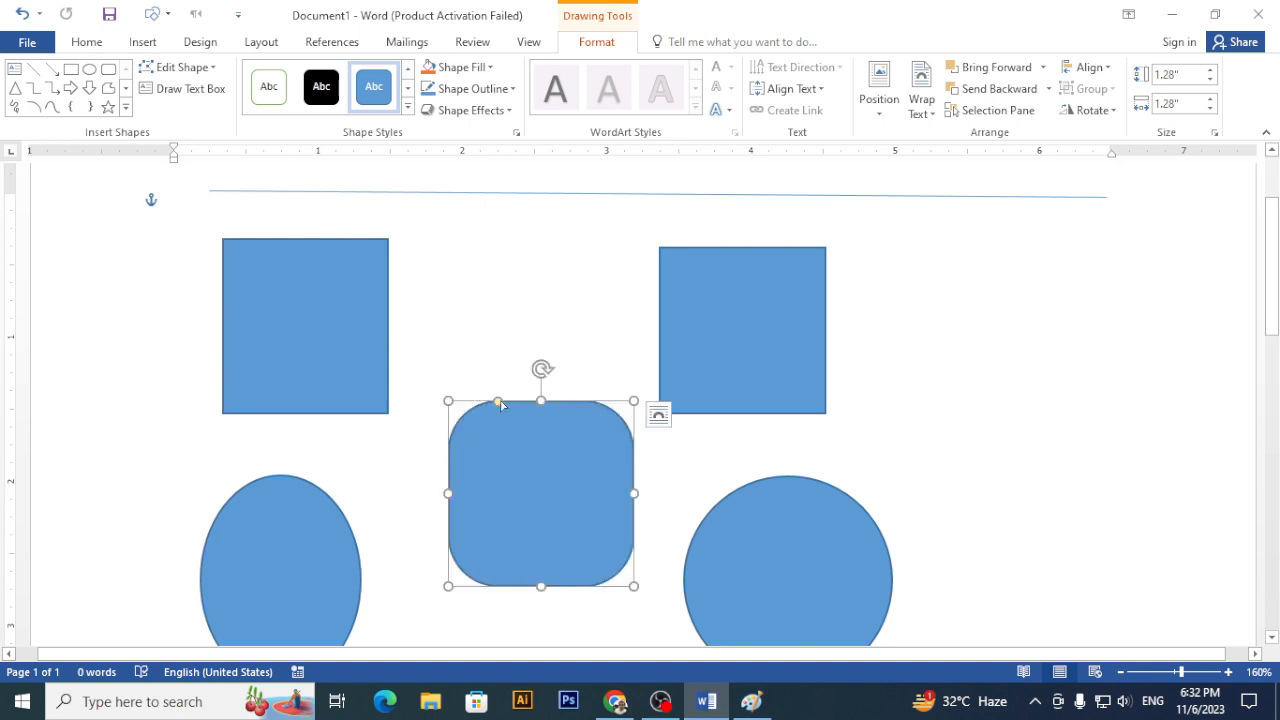
drag(541, 401, 560, 306)
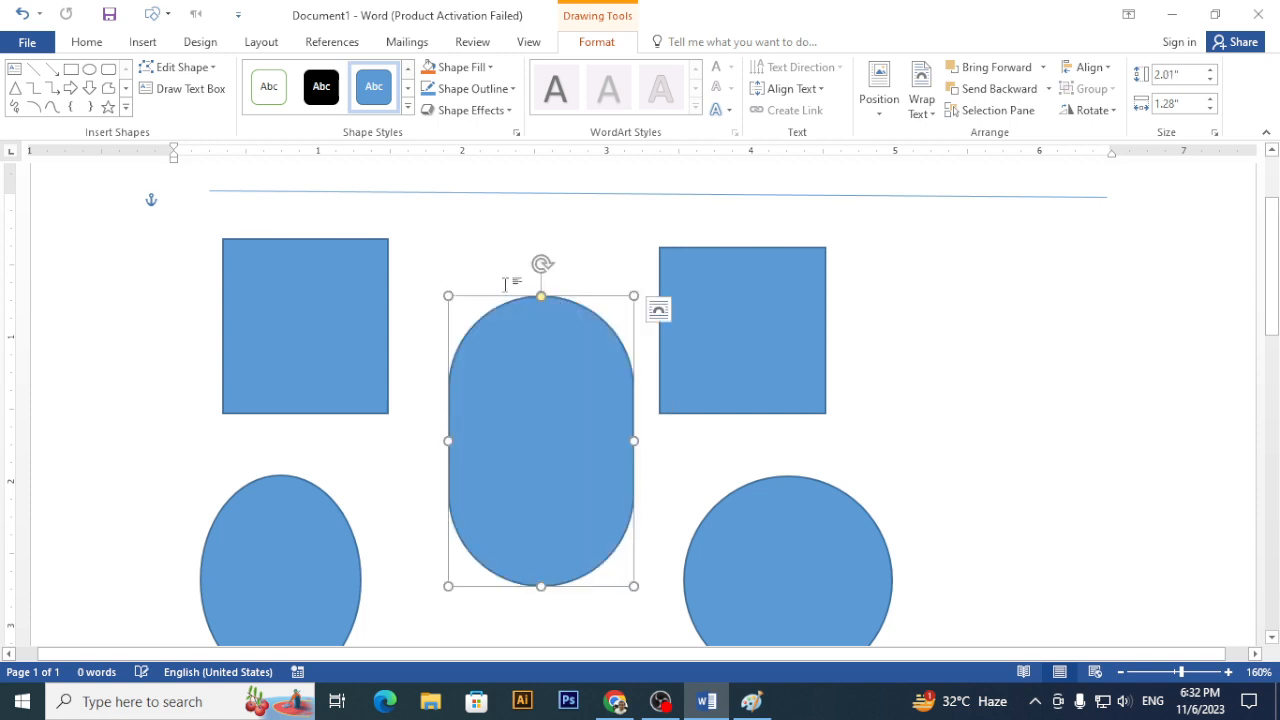
drag(450, 294, 466, 363)
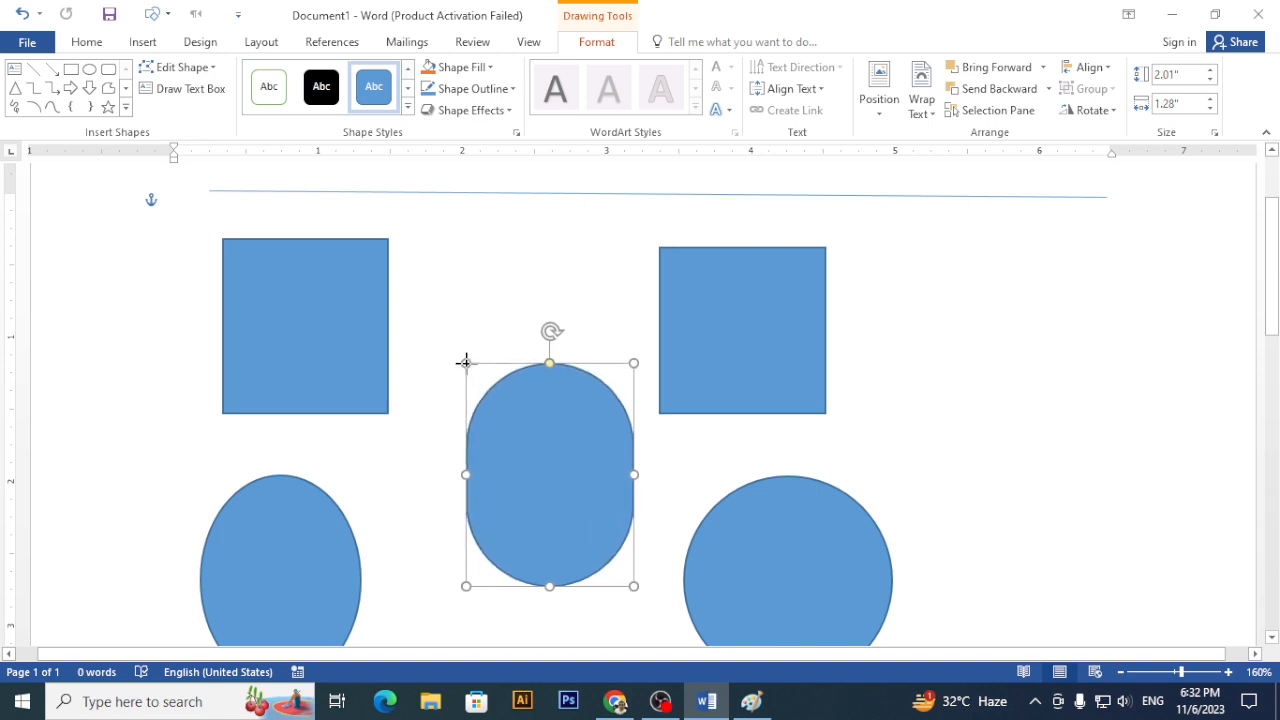
drag(468, 474, 429, 473)
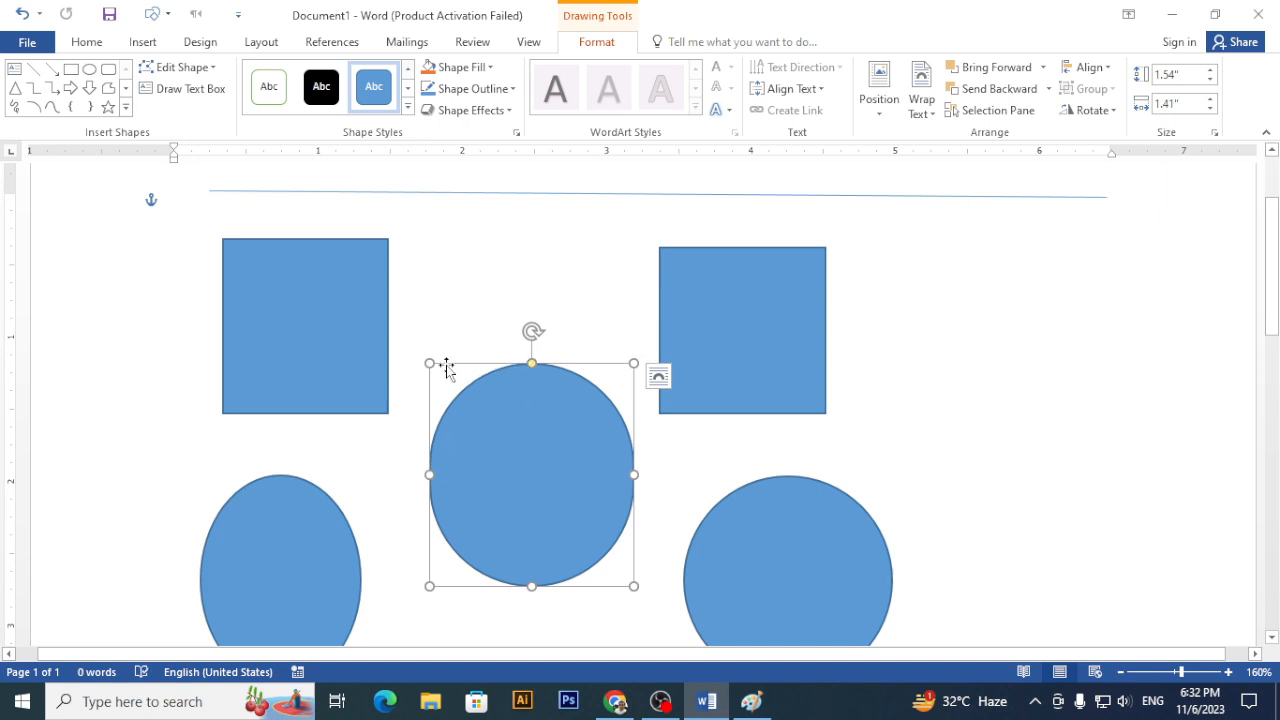
drag(429, 363, 417, 322)
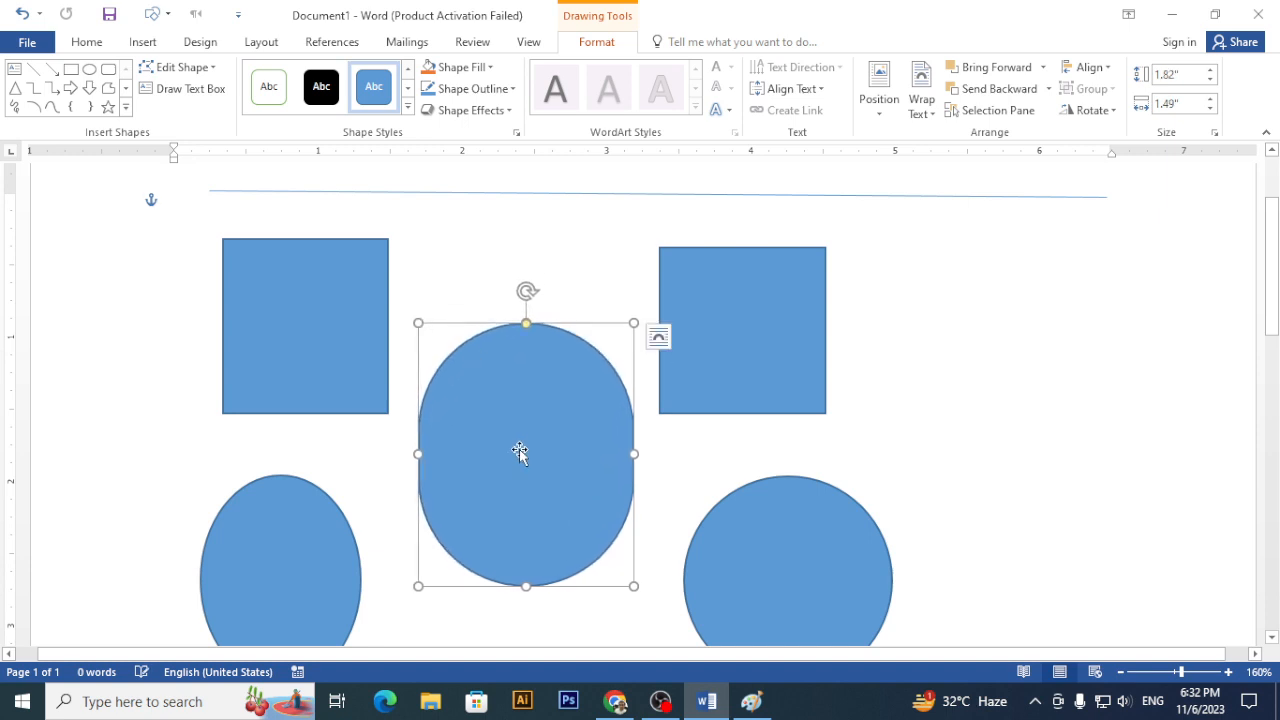
click(948, 424)
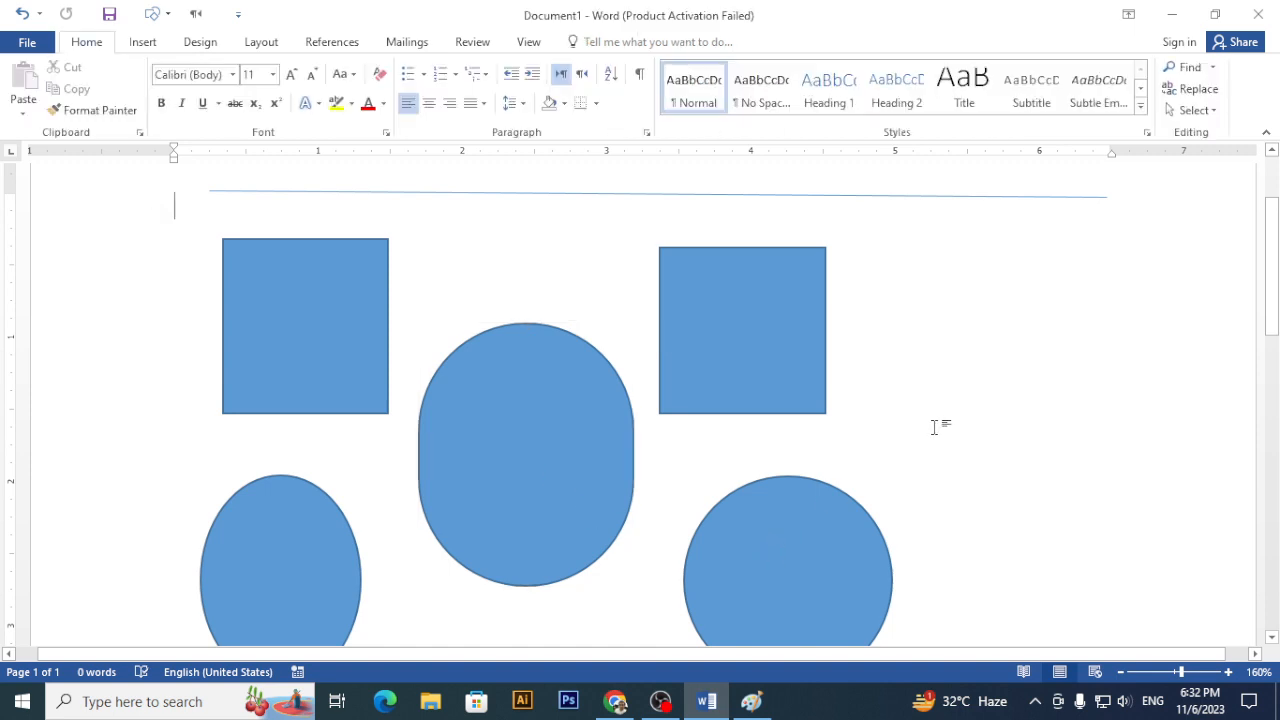
click(550, 462)
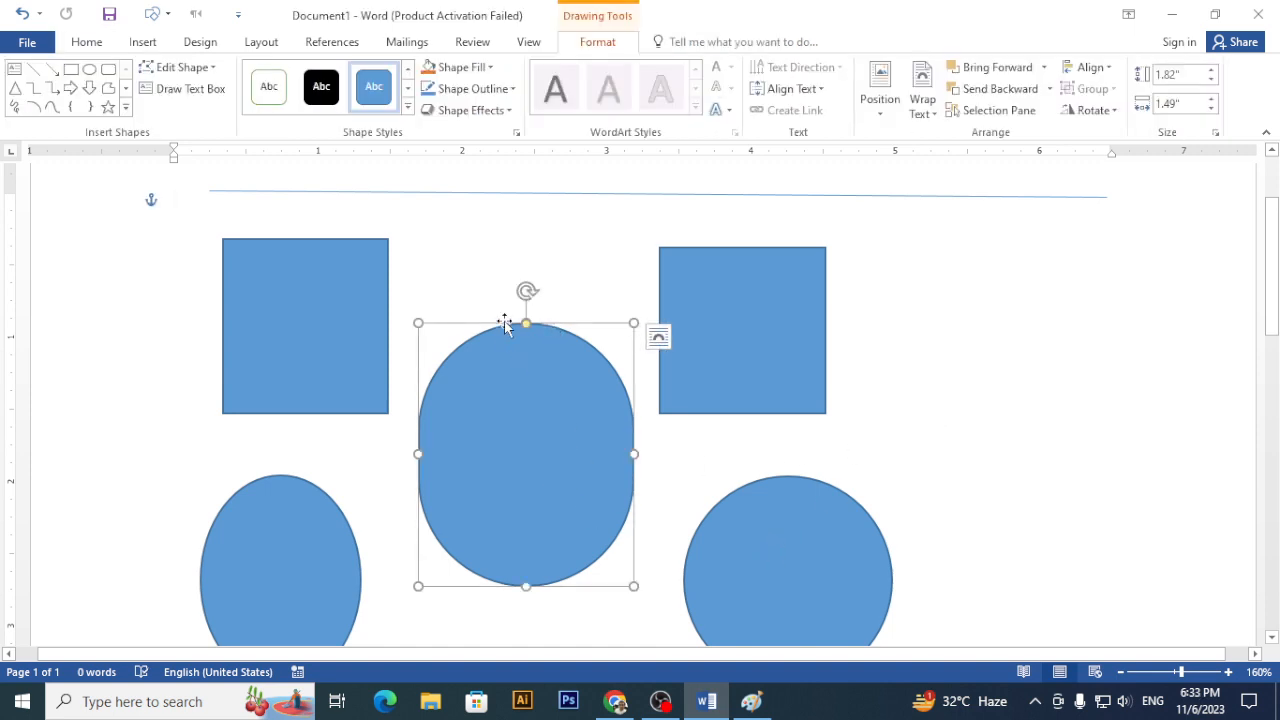
drag(527, 327, 706, 362)
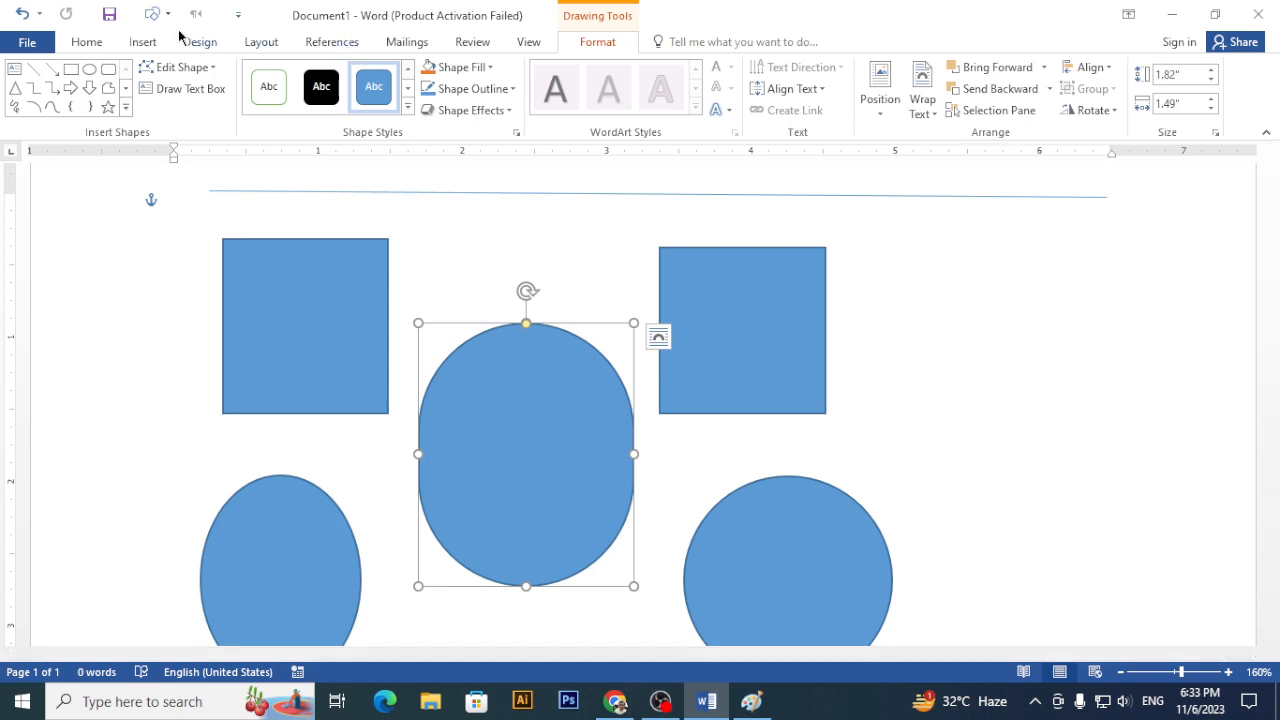
- Draw an Up Arrow at the right and widen its shaft into a house-shaped pentagon
click(150, 42)
click(256, 92)
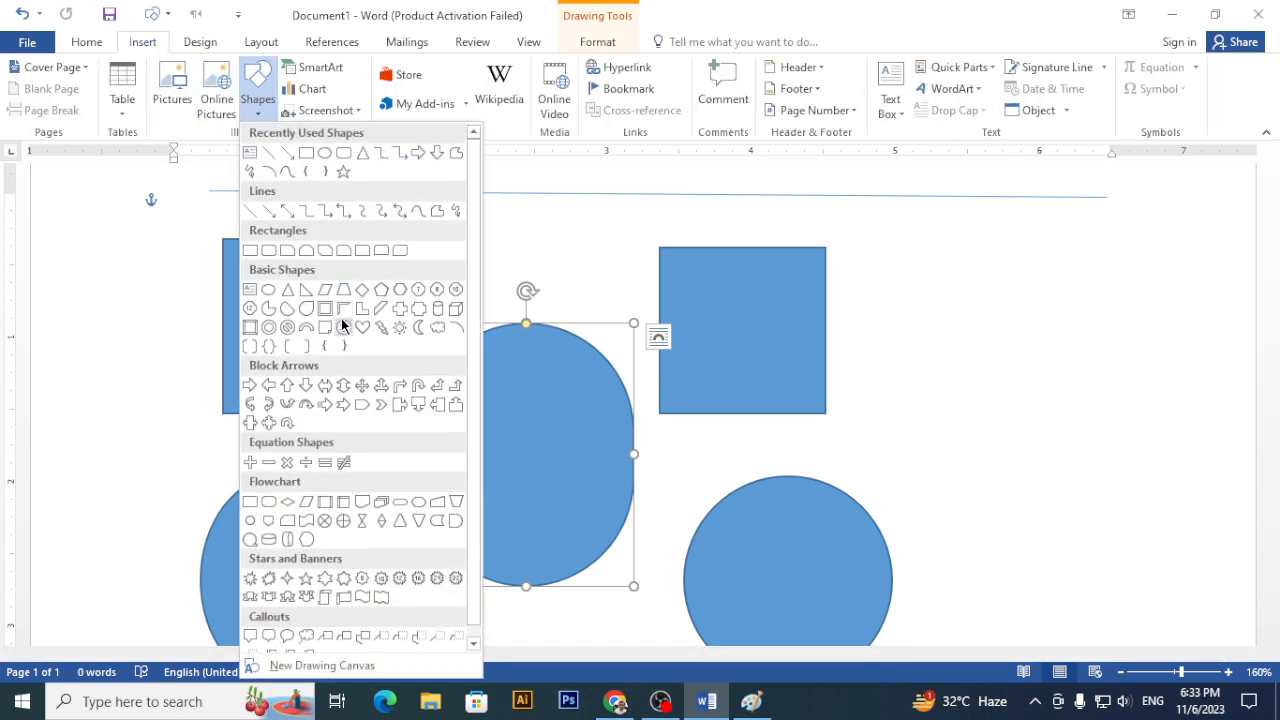
click(288, 385)
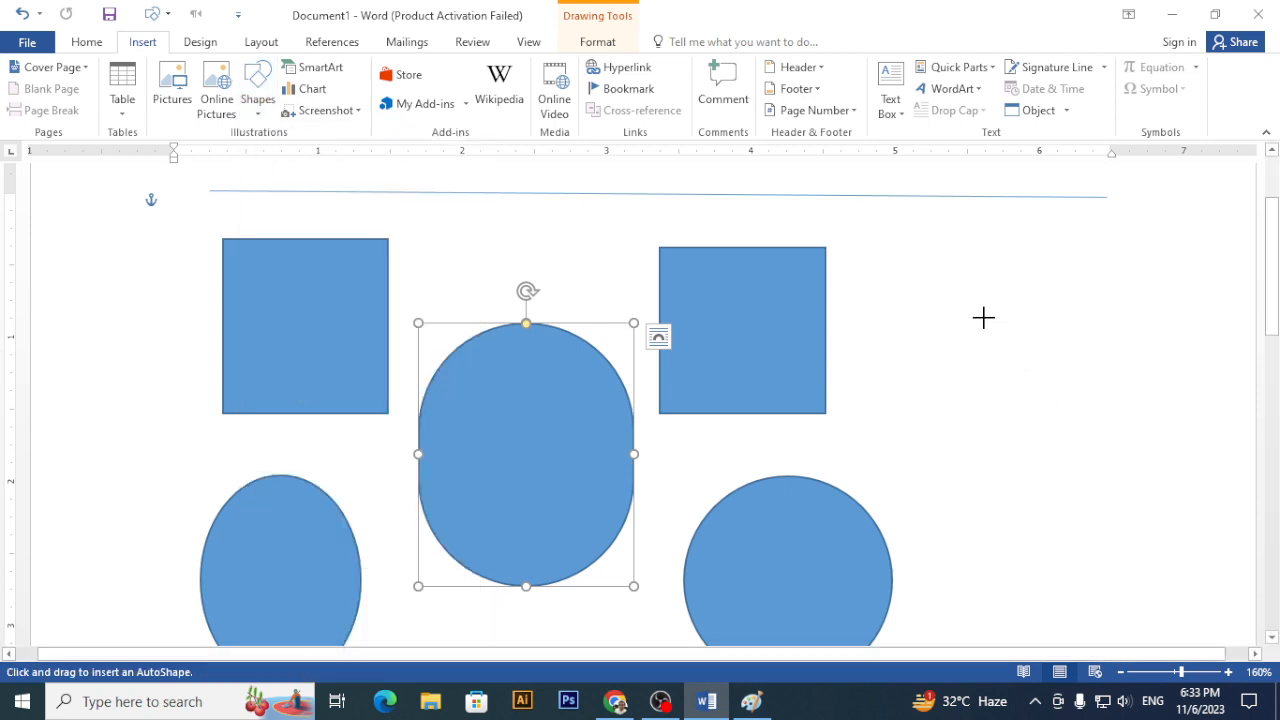
mouse_move(944, 261)
mouse_down()
mouse_move(1036, 379)
mouse_move(1137, 552)
mouse_up()
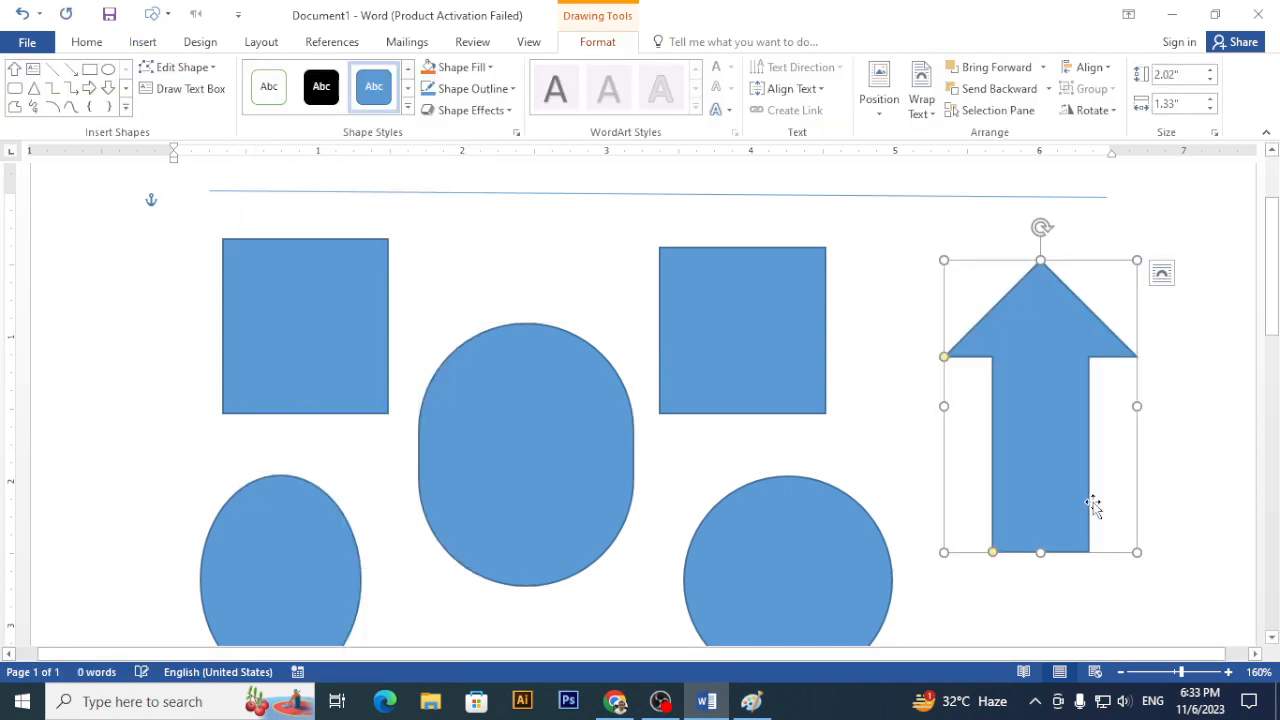
drag(992, 552, 944, 552)
- Select the two rectangles, oval, circle and rounded square together and delete them
click(298, 391)
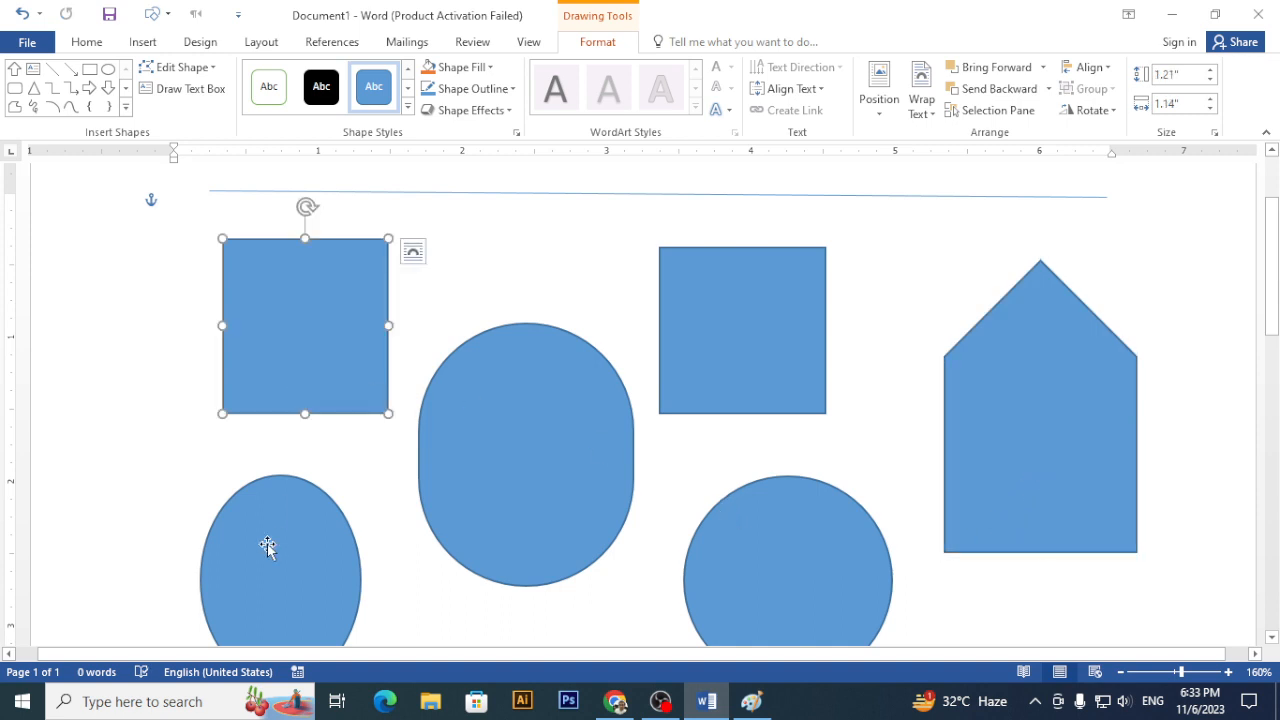
shift+click(281, 545)
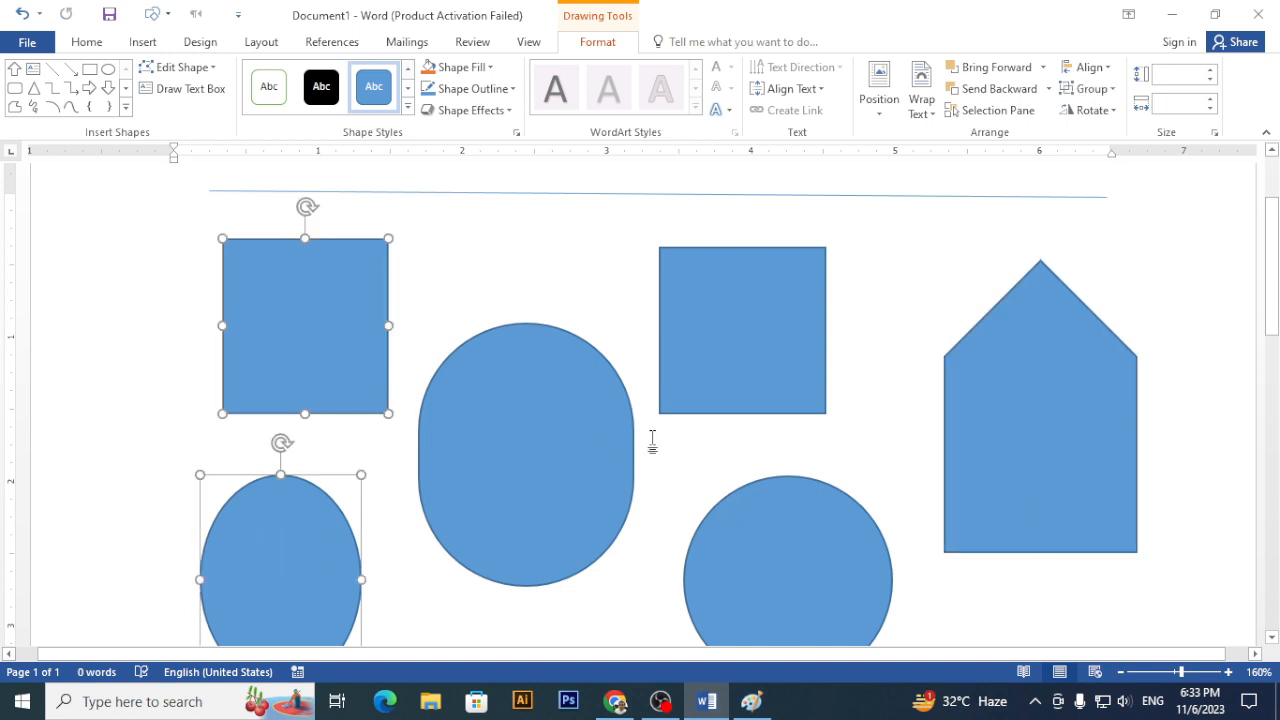
shift+click(594, 428)
shift+click(682, 376)
click(740, 480)
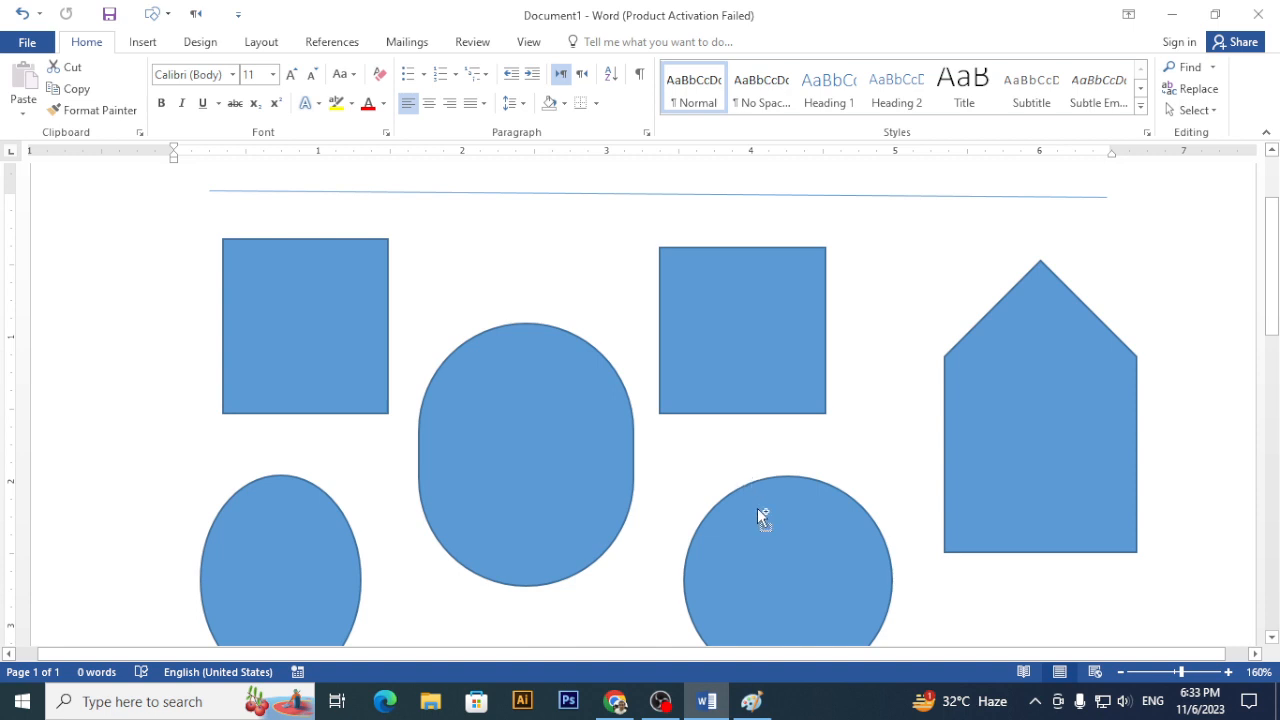
click(759, 512)
shift+click(687, 343)
shift+click(598, 426)
shift+click(294, 531)
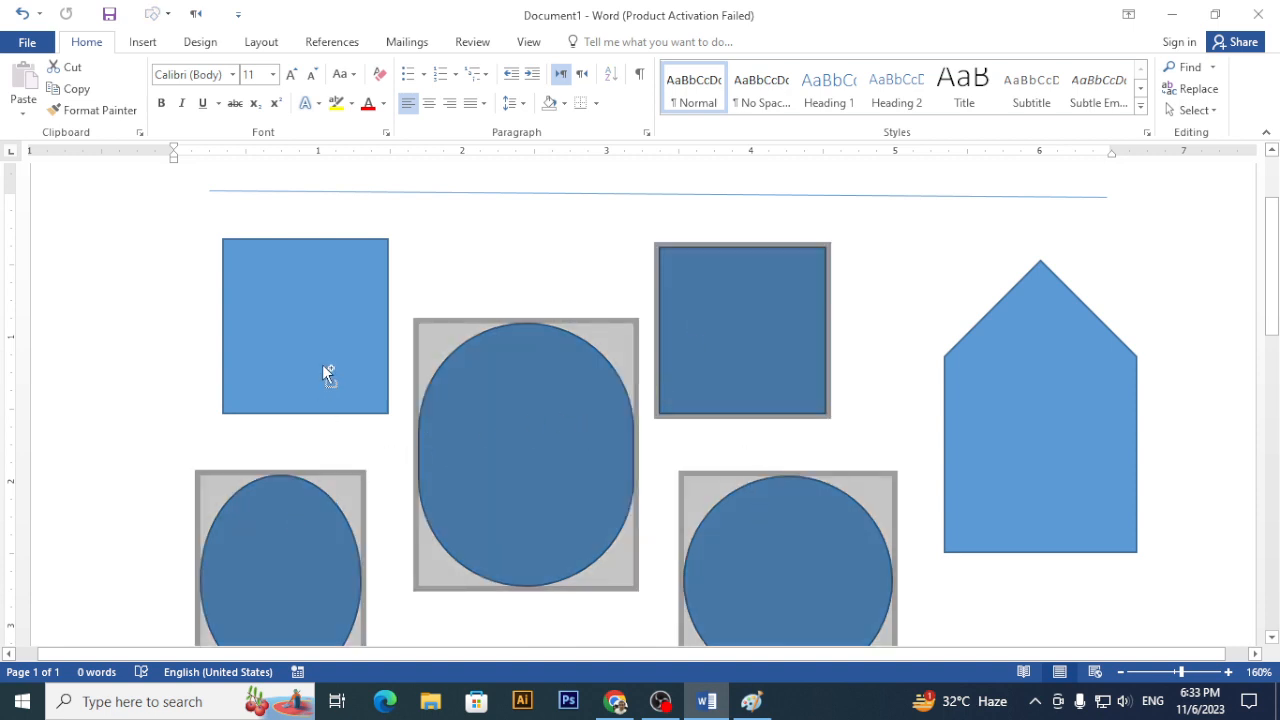
shift+click(322, 364)
key(Delete)
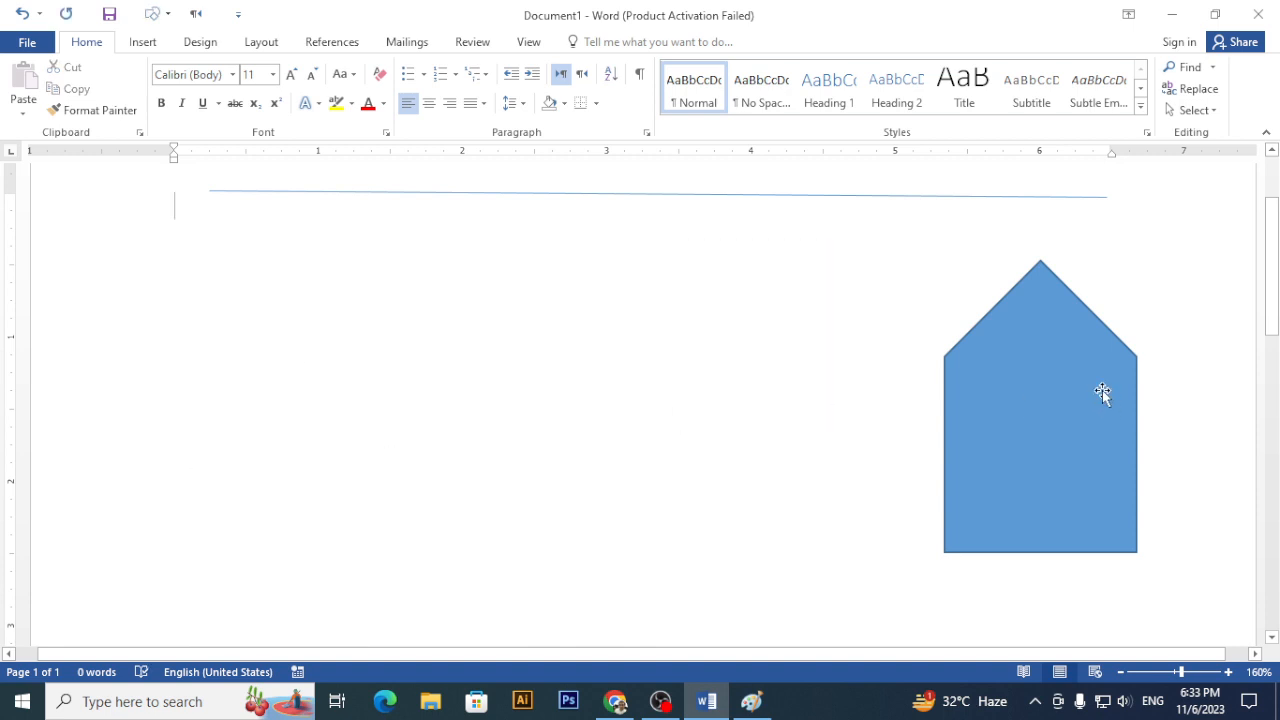
- Move the house-shaped pentagon to the left of the page and restore its house shape
mouse_move(1103, 391)
mouse_down()
mouse_move(174, 363)
mouse_move(449, 351)
mouse_up()
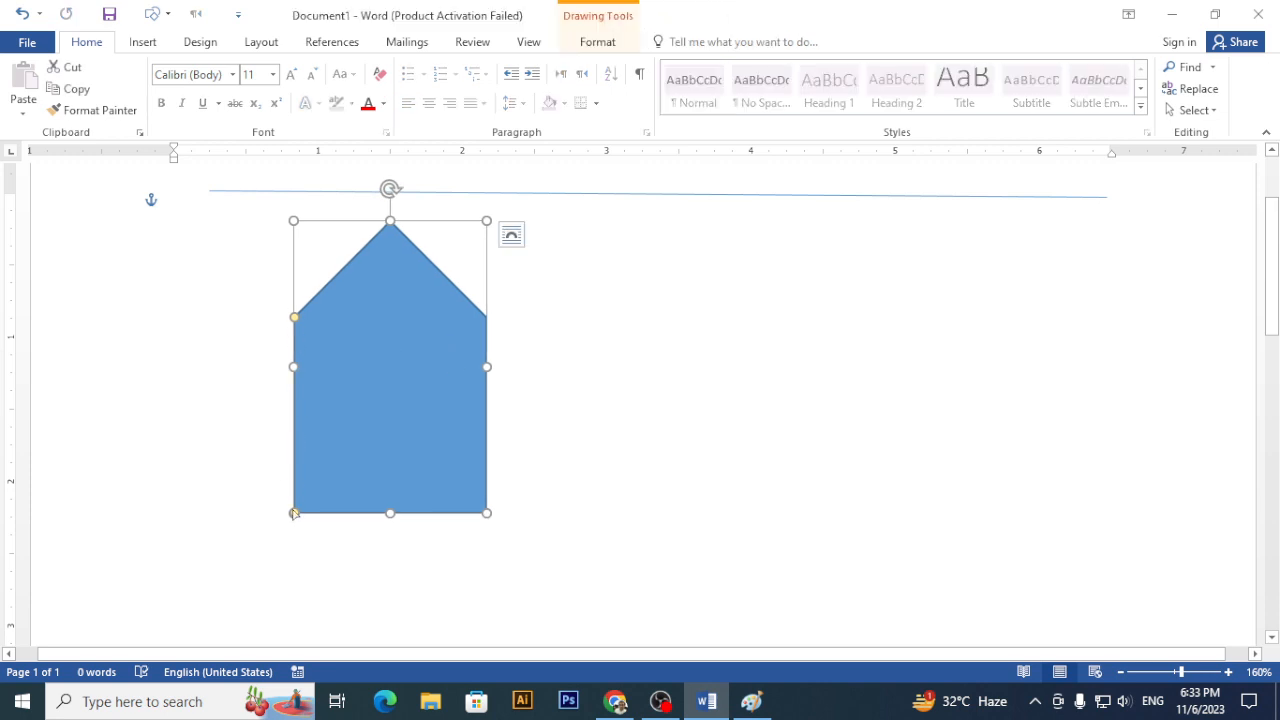
drag(294, 512, 288, 443)
drag(260, 536, 154, 528)
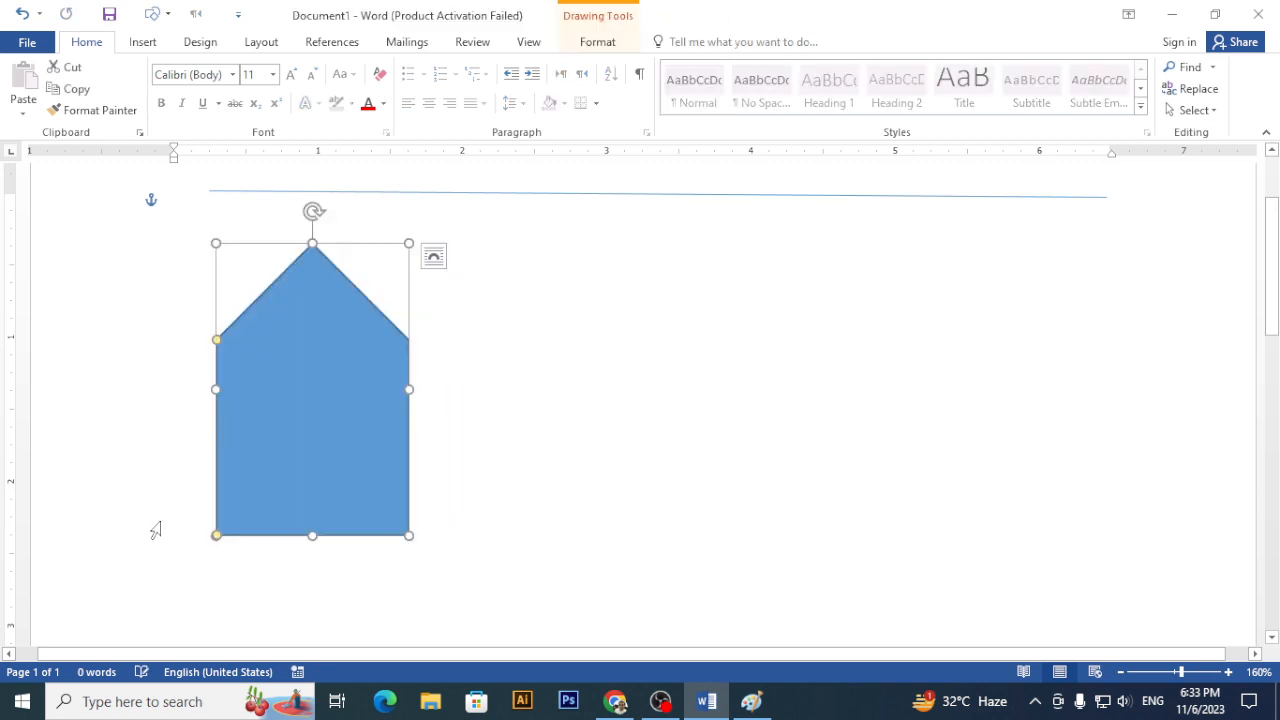
- Draw a 1.43 by 1.38 inch rectangle to the right of the house
click(140, 42)
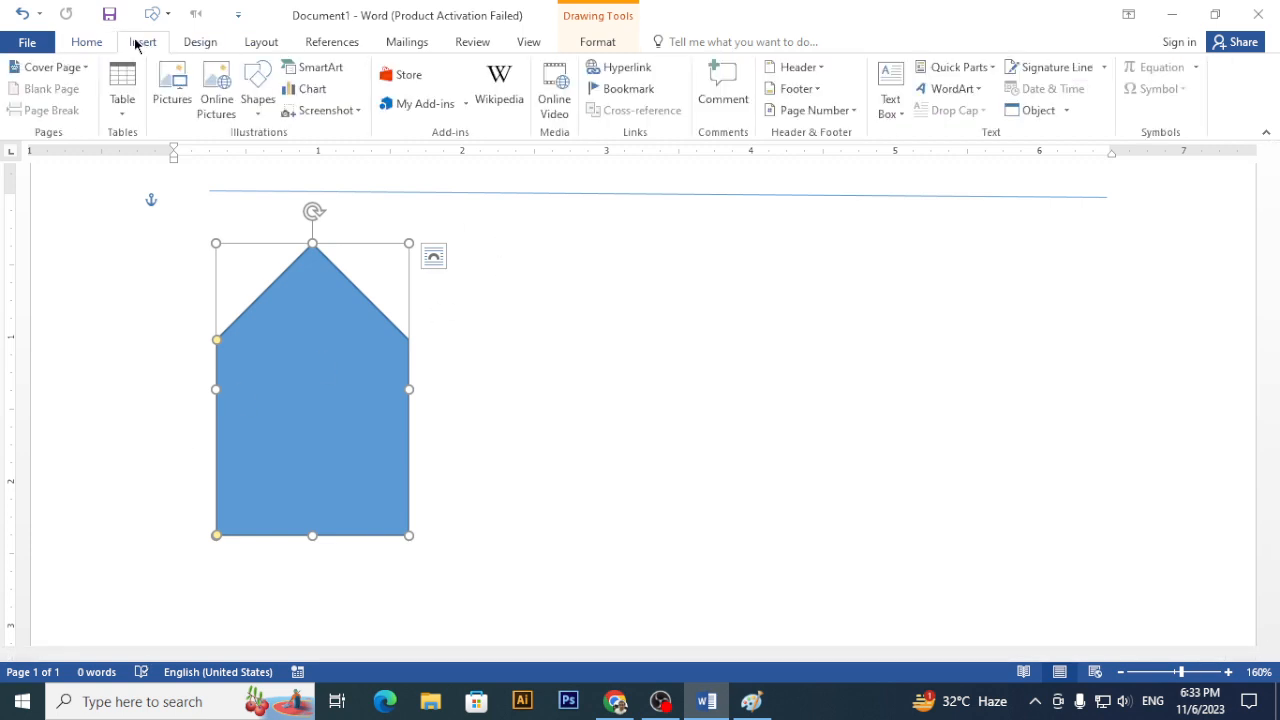
click(257, 100)
click(345, 172)
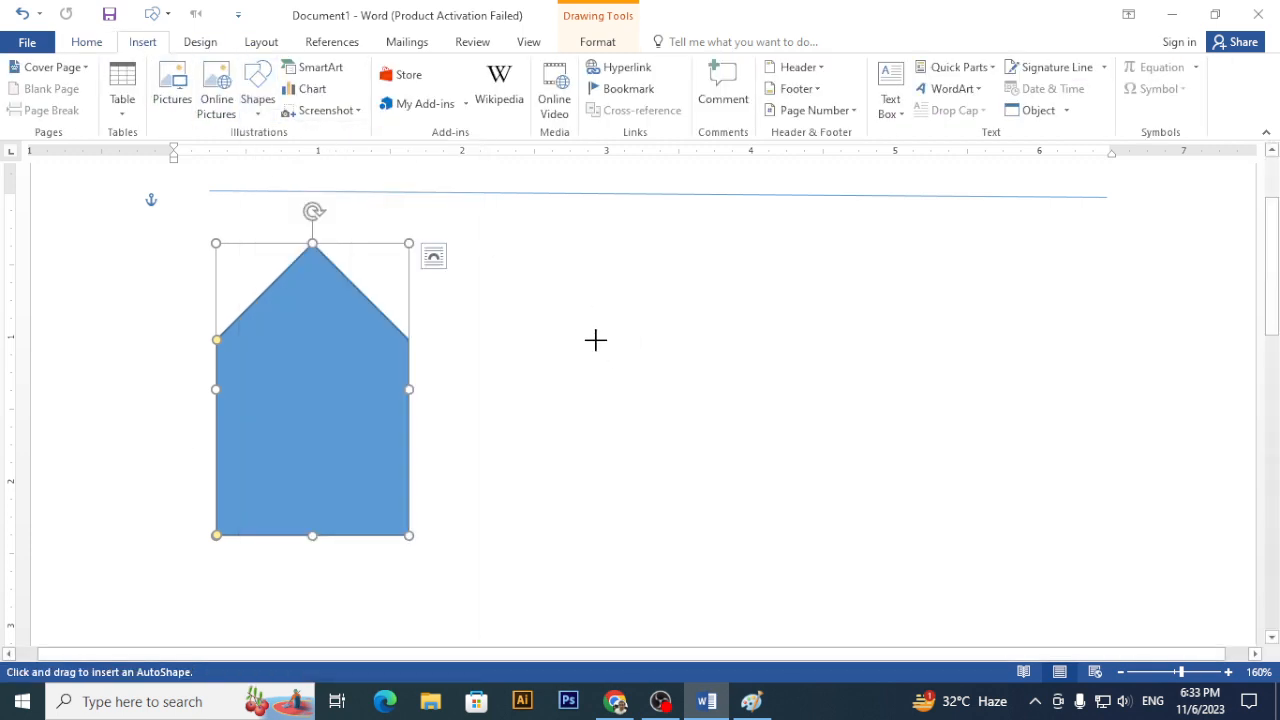
drag(598, 338, 800, 545)
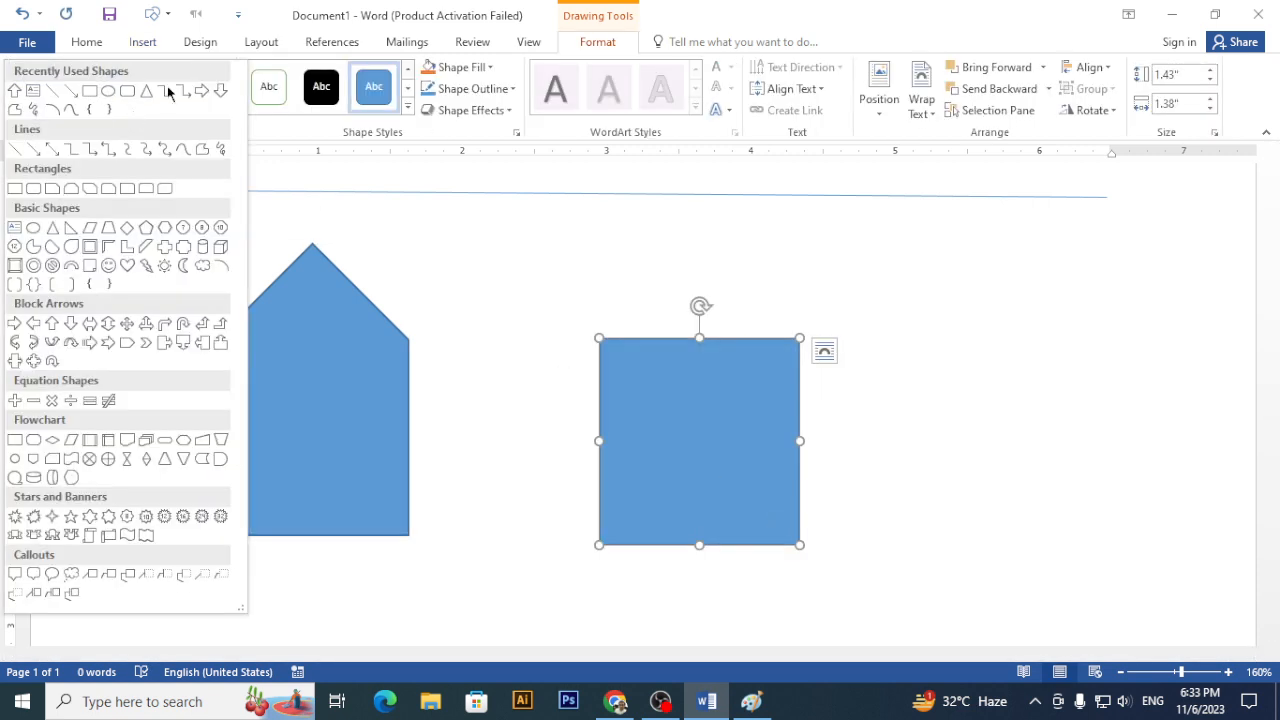
click(125, 106)
click(52, 228)
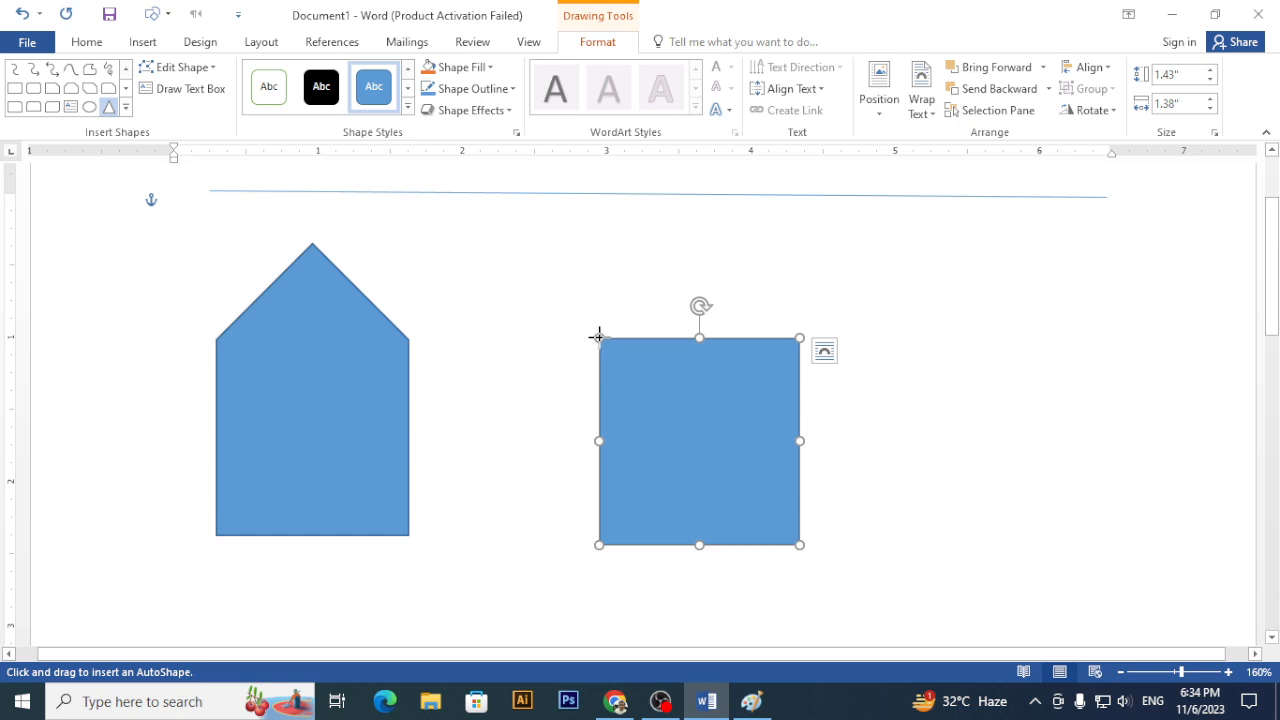
- Draw a triangle roof over the right rectangle and flatten the left house into a plain rectangle
drag(598, 337, 795, 219)
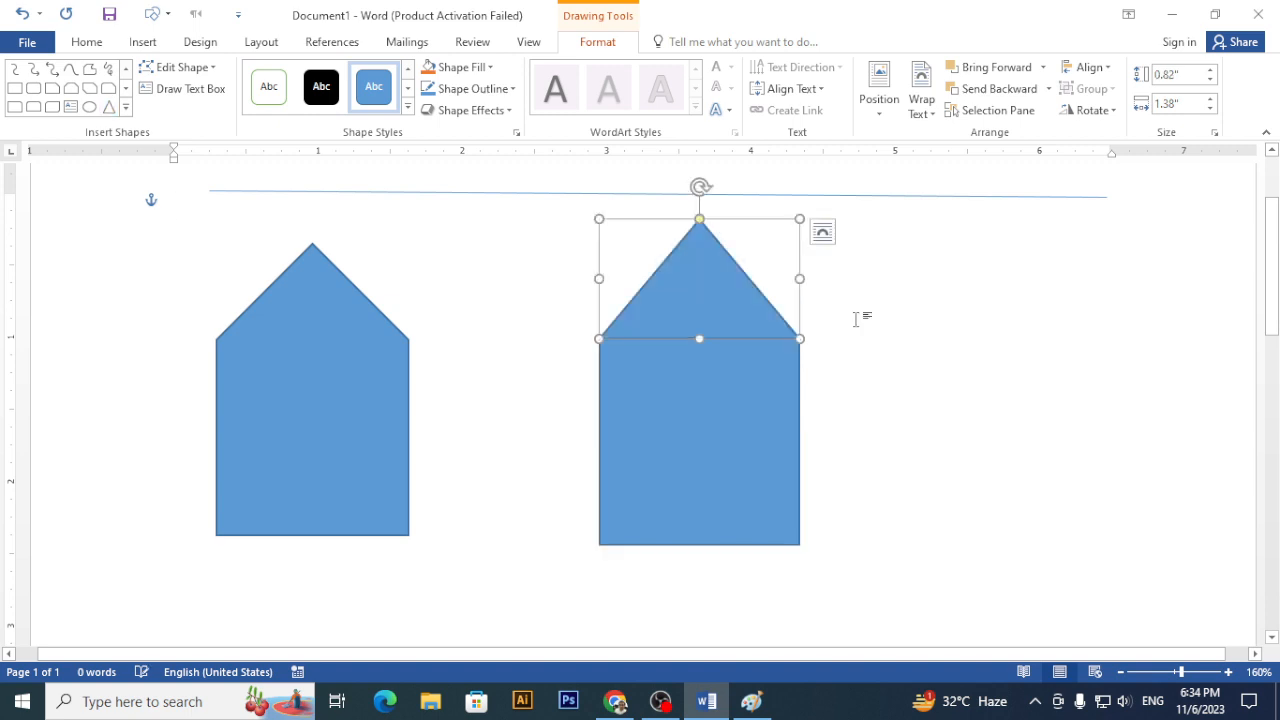
click(876, 310)
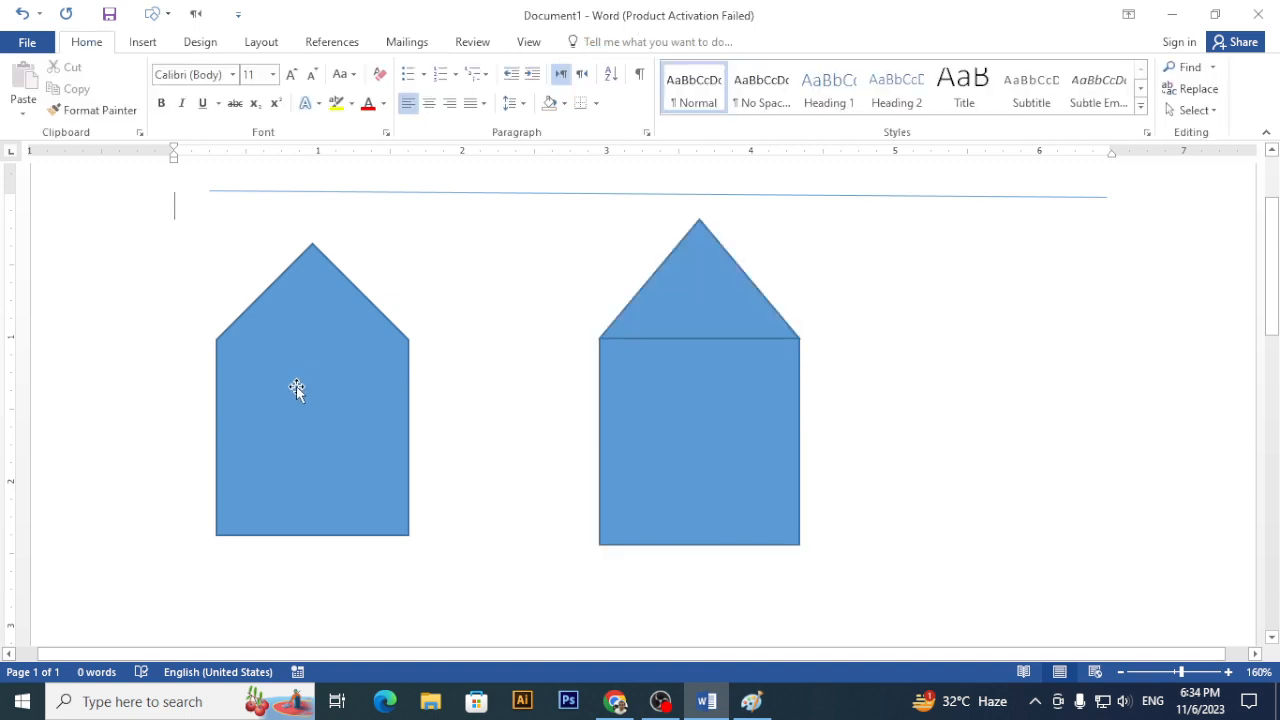
click(323, 408)
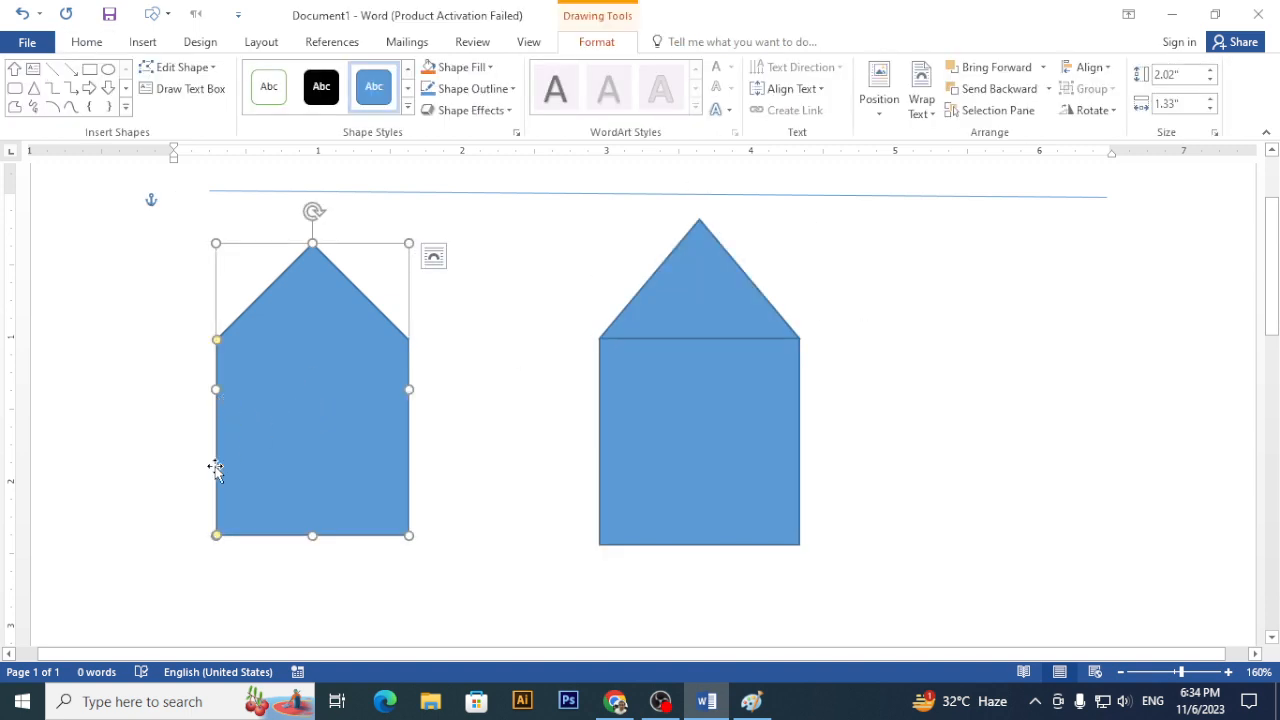
drag(216, 341, 218, 208)
- Delete the triangle roof, then undo to bring the triangle back
click(659, 305)
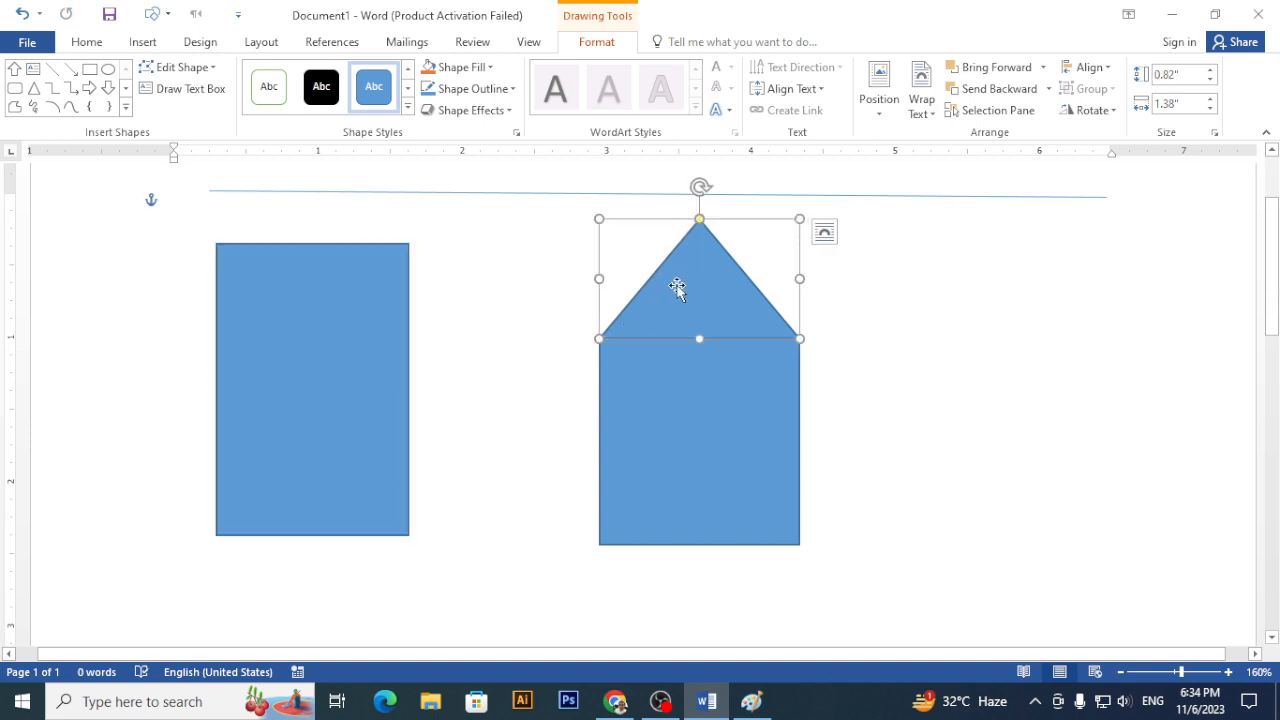
key(Escape)
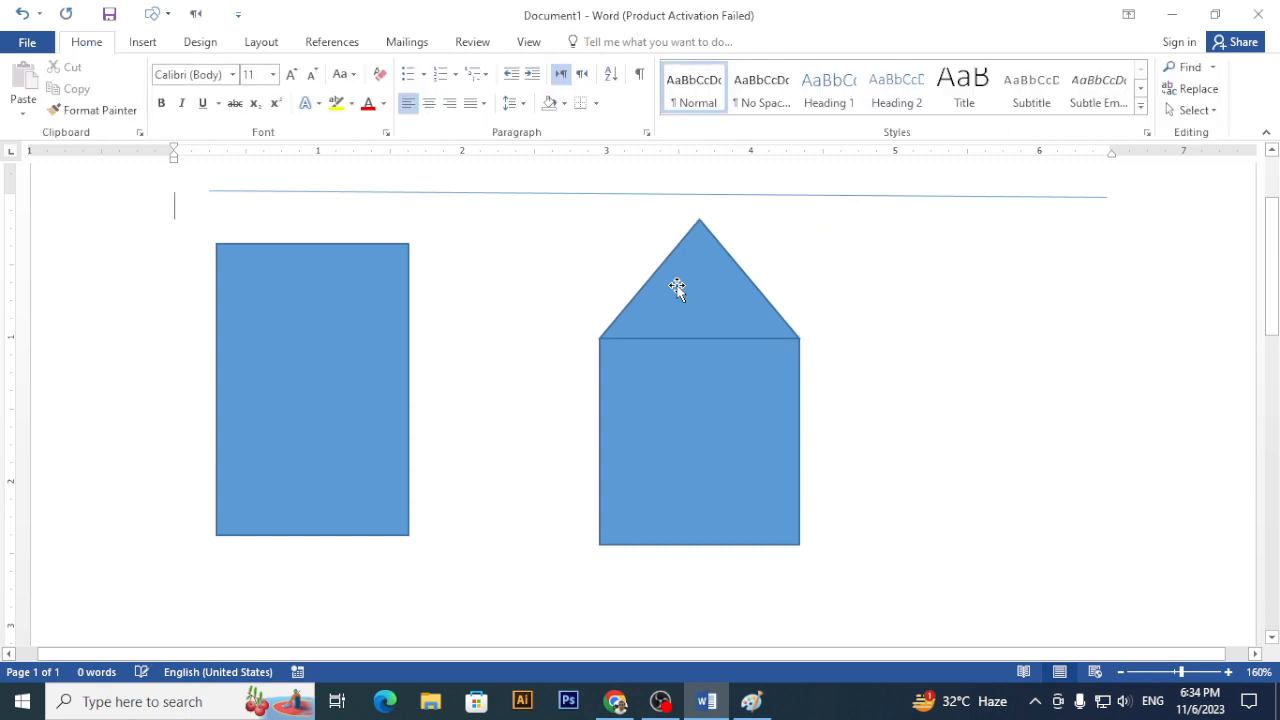
click(677, 288)
key(Delete)
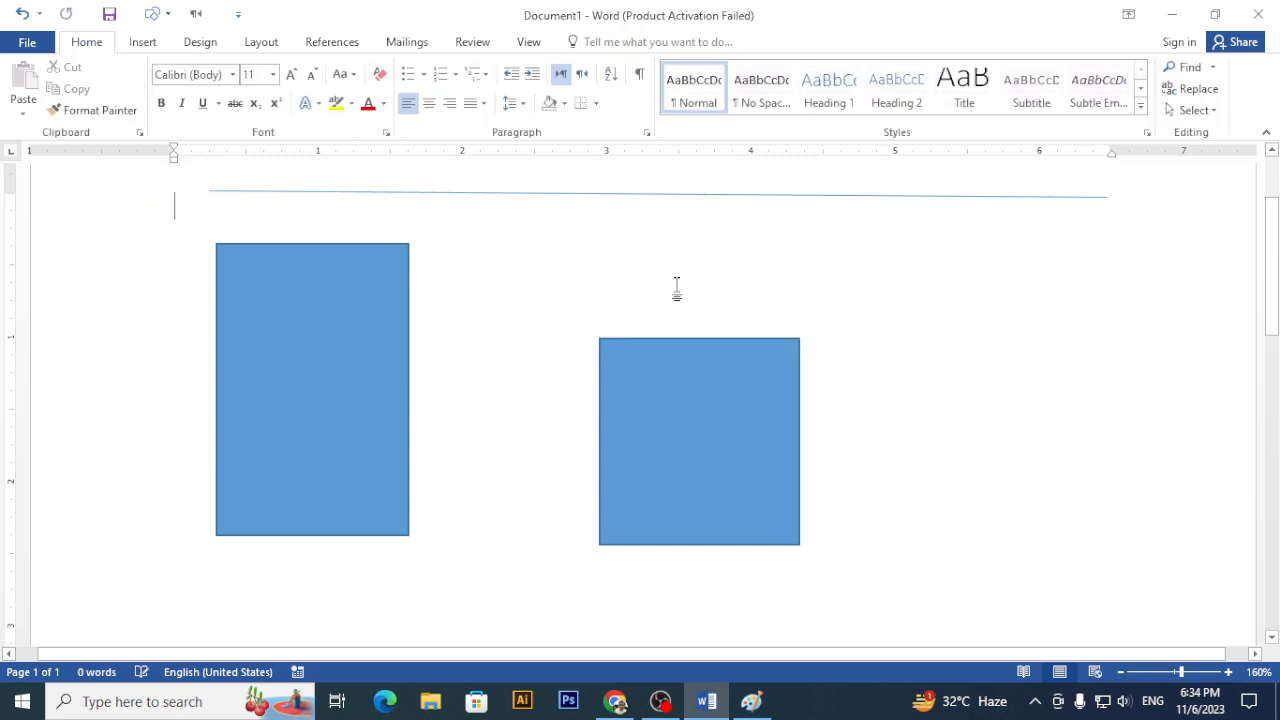
click(719, 370)
key(ctrl+z)
- Move the triangle to the page's right and duplicate the middle rectangle with Ctrl+D, shortening the copy
drag(703, 271, 1076, 322)
click(691, 394)
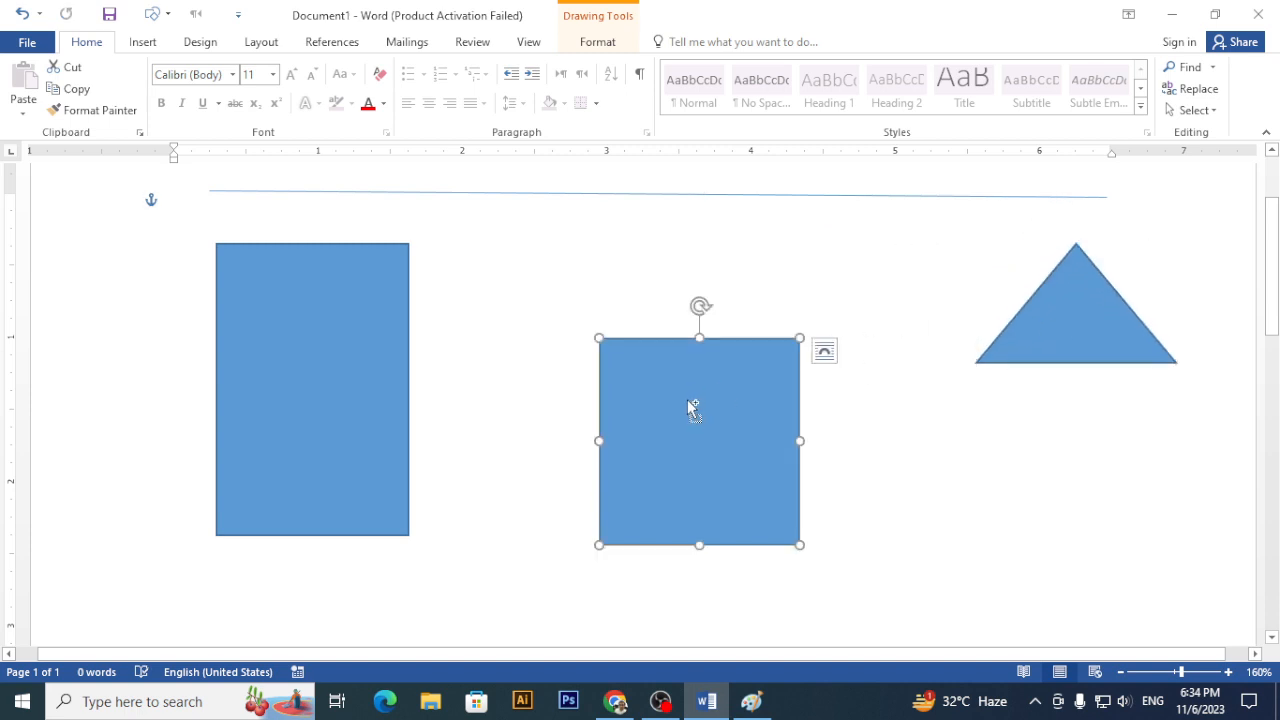
drag(687, 399, 697, 309)
key(ctrl+z)
key(ctrl+d)
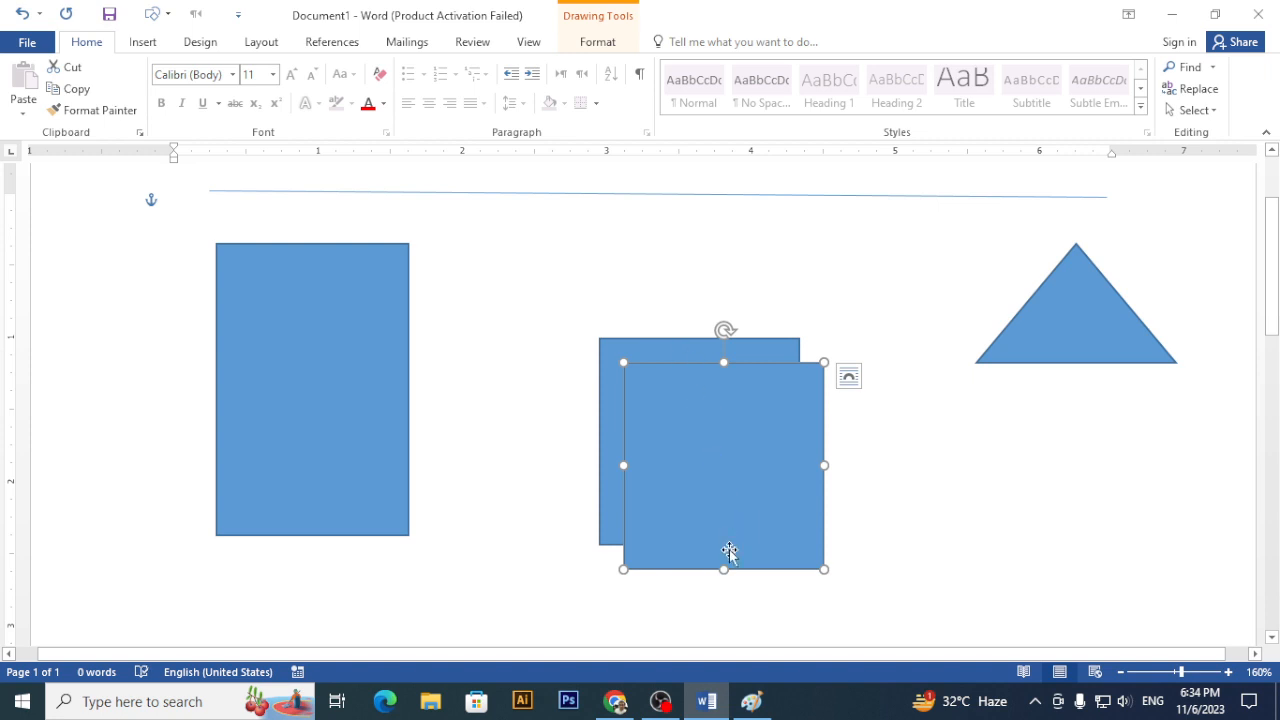
mouse_move(724, 569)
mouse_down()
mouse_move(720, 427)
mouse_move(686, 317)
mouse_move(697, 309)
mouse_up()
click(848, 461)
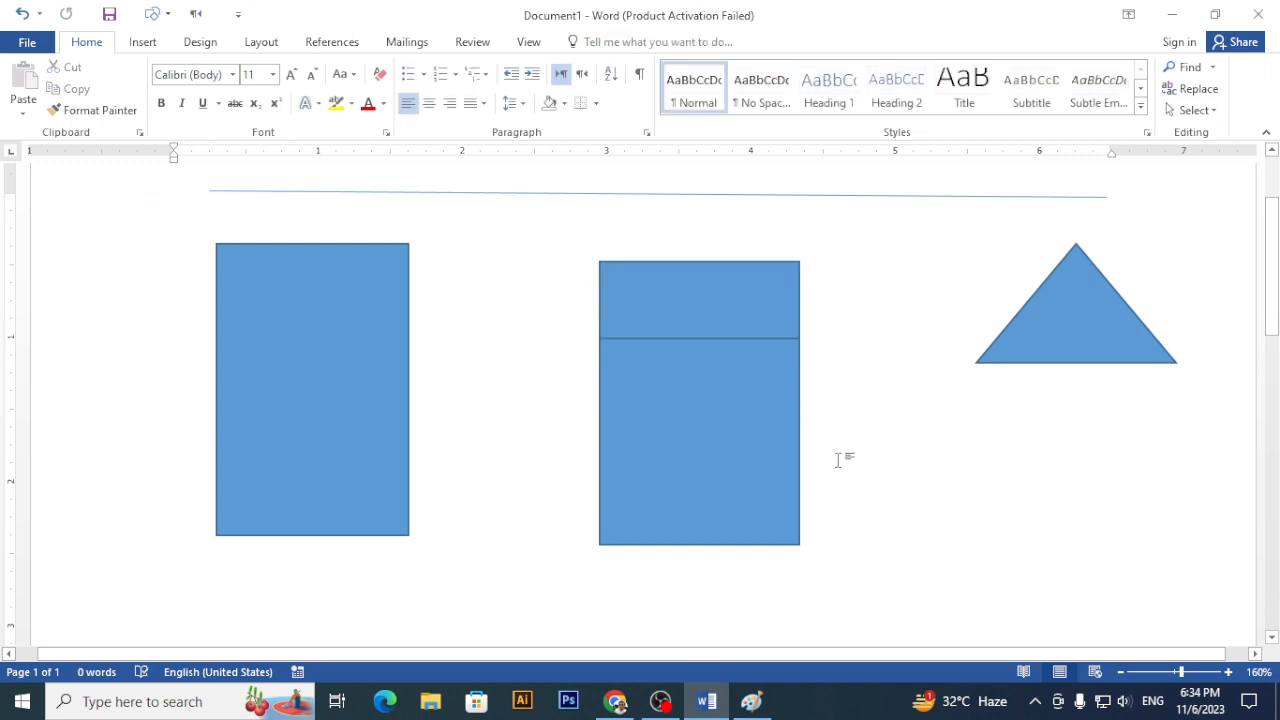
- Remove the outline from both the small and the large middle rectangles
click(695, 330)
shift+click(689, 400)
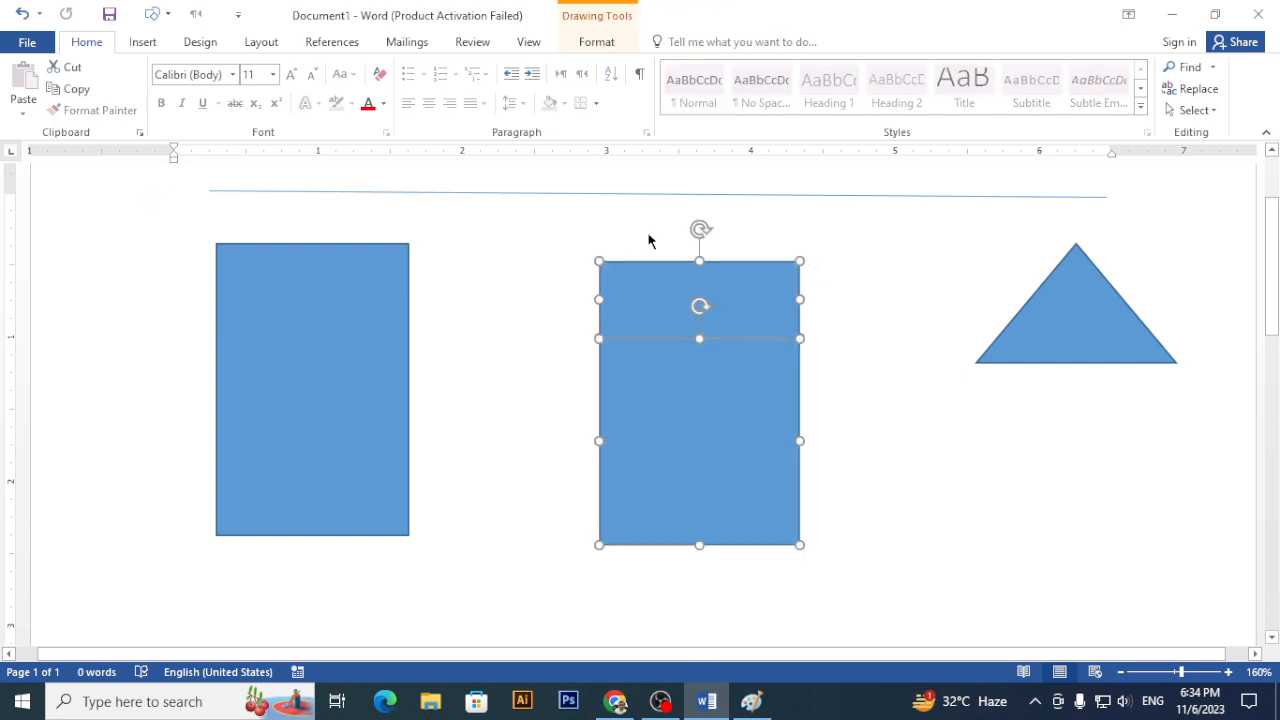
click(597, 42)
click(506, 90)
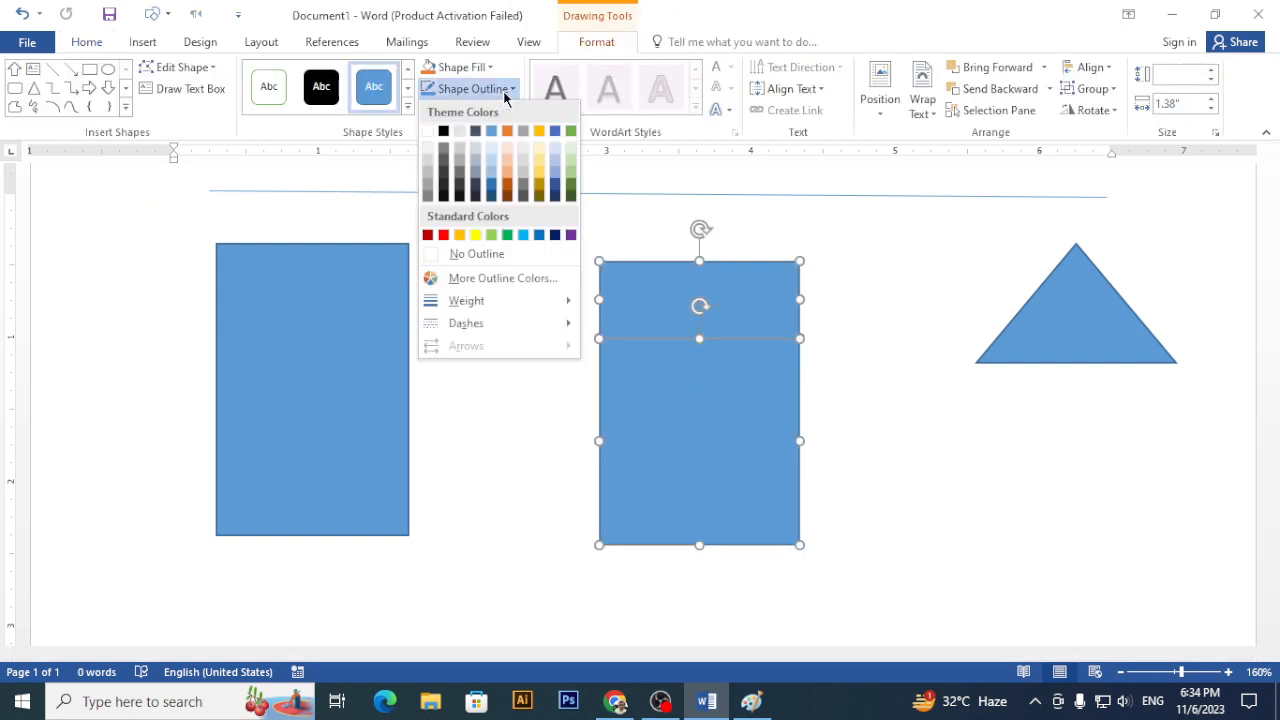
click(485, 262)
click(971, 394)
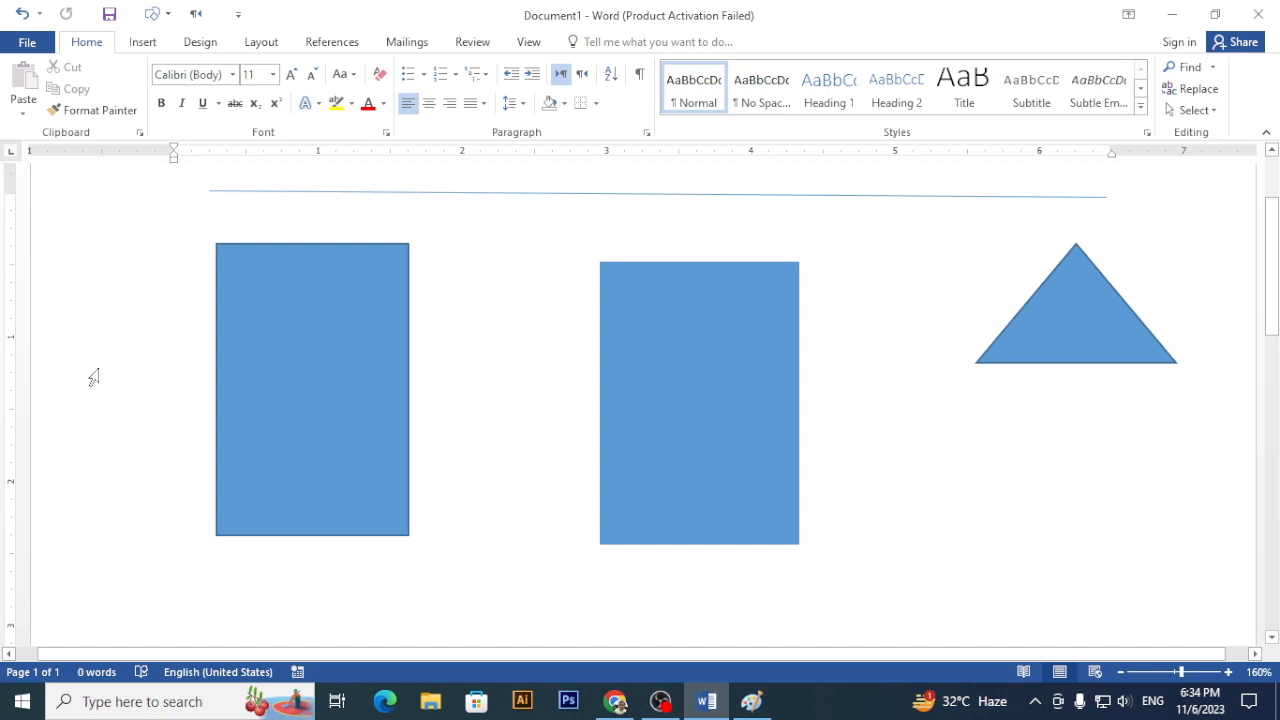
- Snip the left rectangle's top into a point and place the triangle as the middle rectangle's roof
click(301, 322)
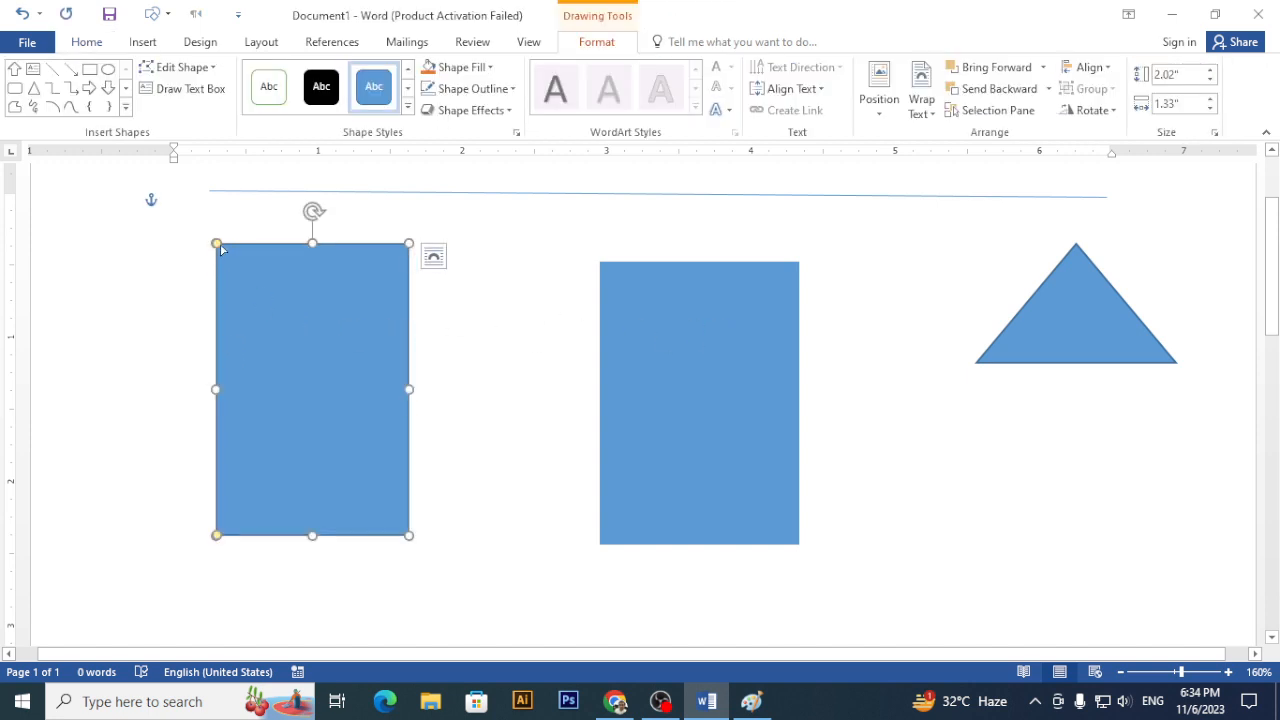
drag(217, 246, 278, 352)
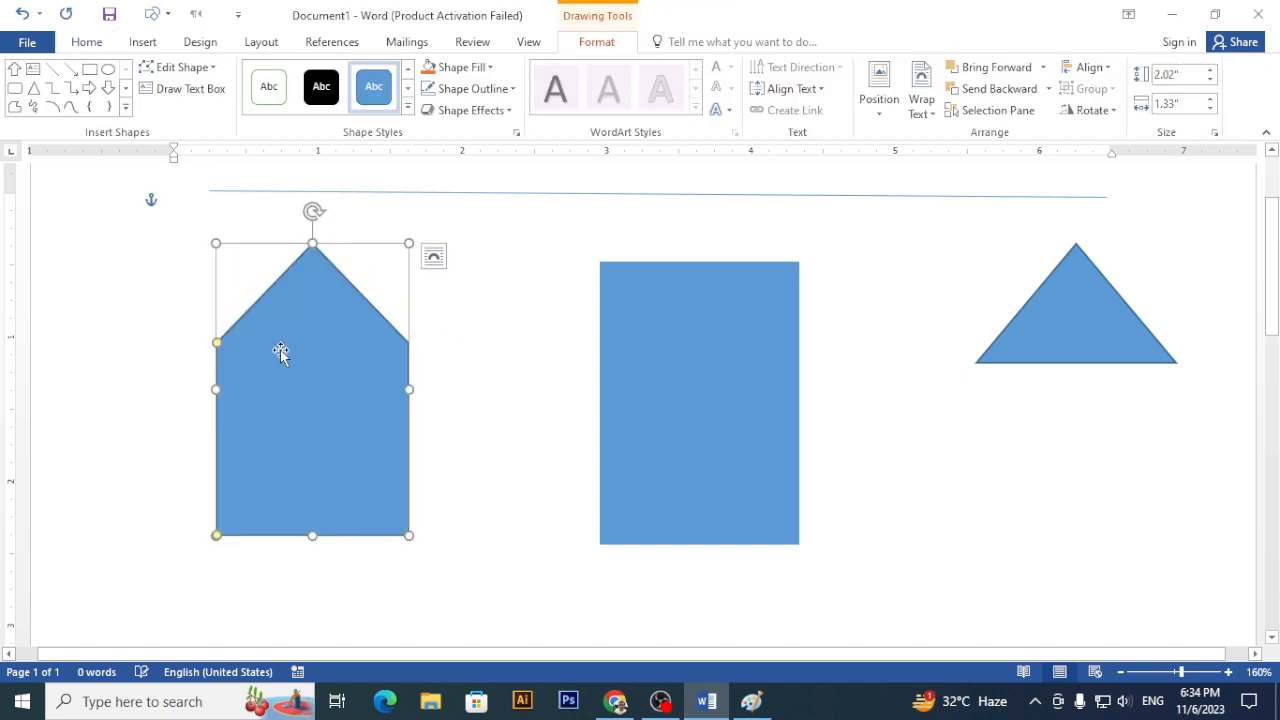
drag(736, 304, 1047, 535)
drag(1086, 346, 697, 318)
drag(704, 314, 713, 318)
click(986, 391)
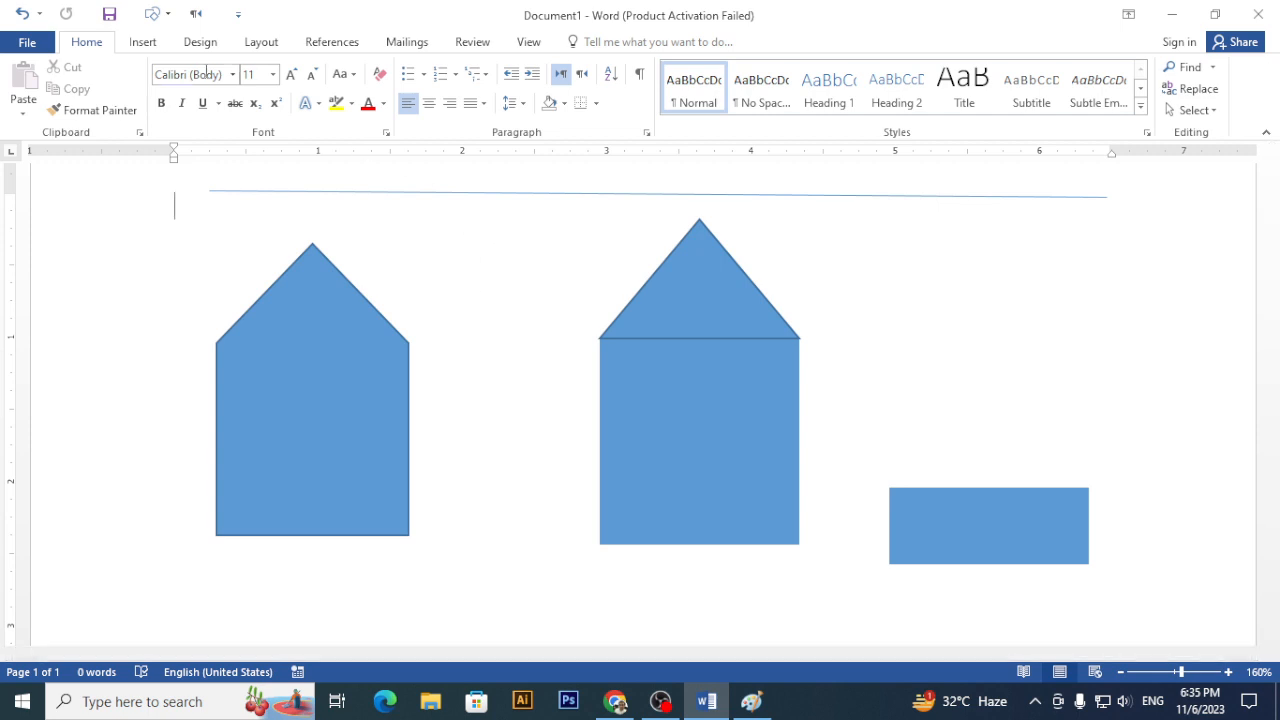
- Shift the triangle roof slightly left so it sits on the middle rectangle's top
click(648, 367)
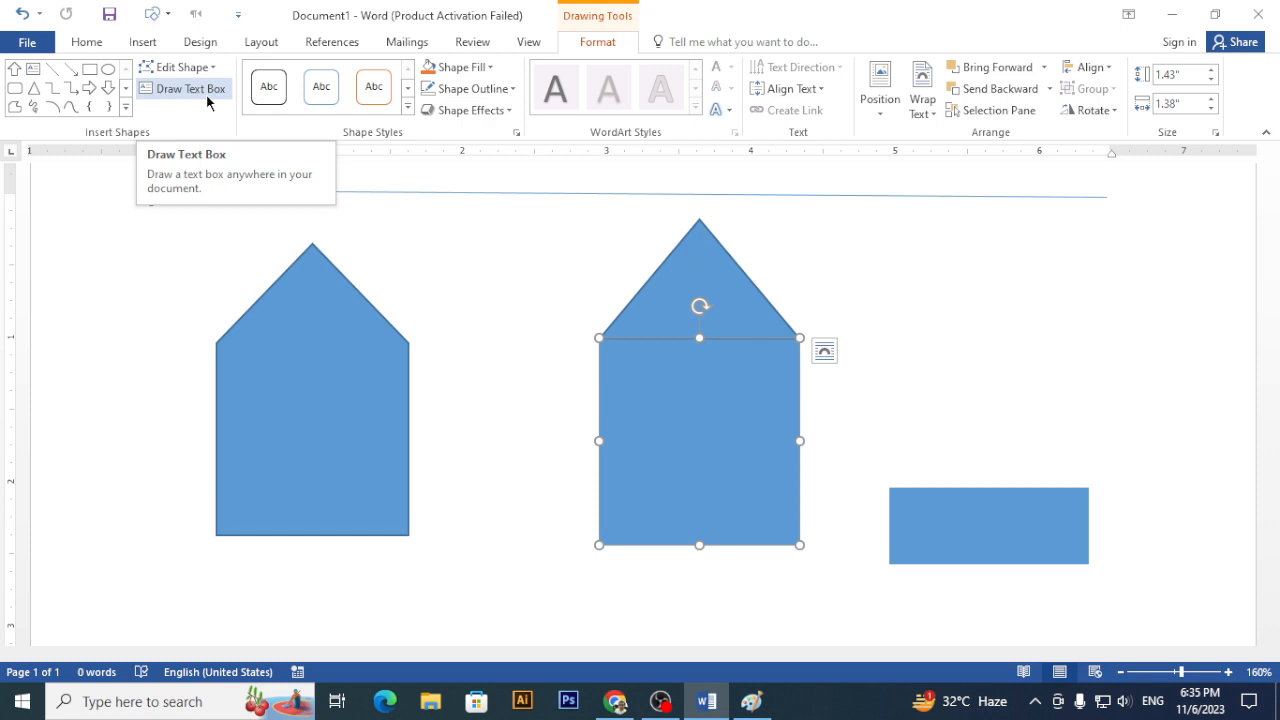
right_click(646, 289)
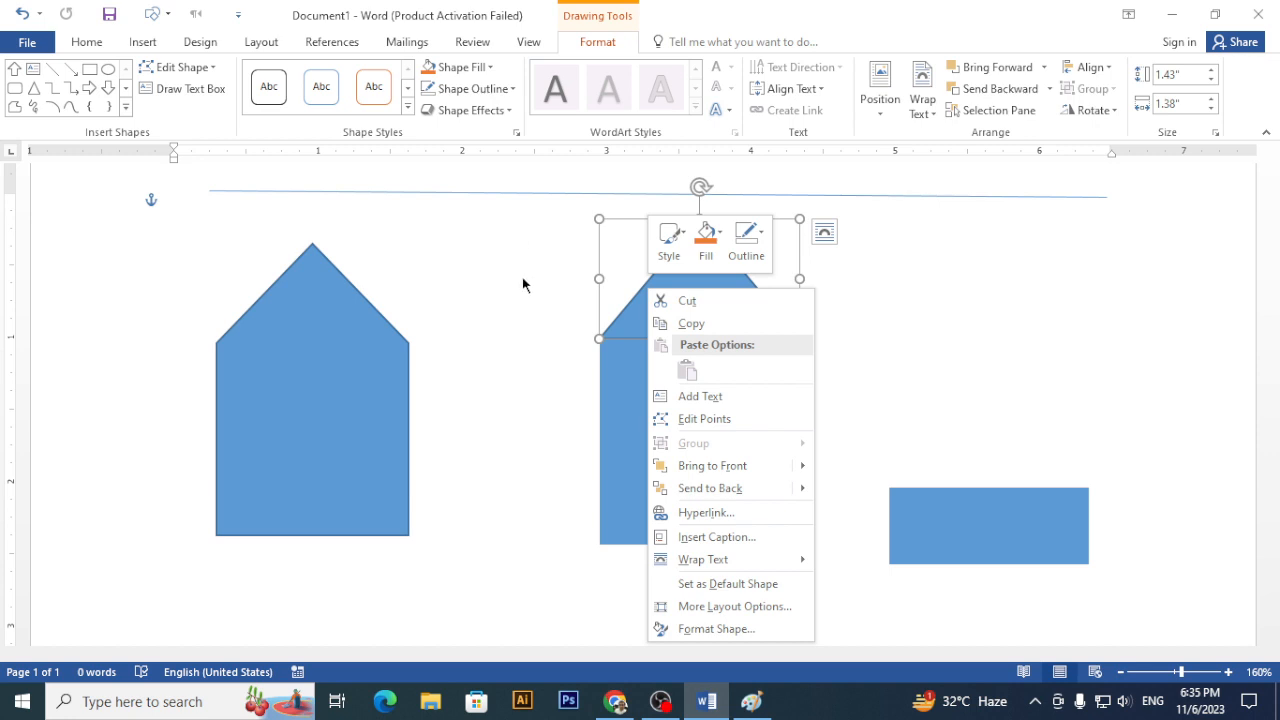
key(Escape)
mouse_move(723, 302)
mouse_down()
mouse_move(560, 303)
mouse_move(722, 303)
mouse_up()
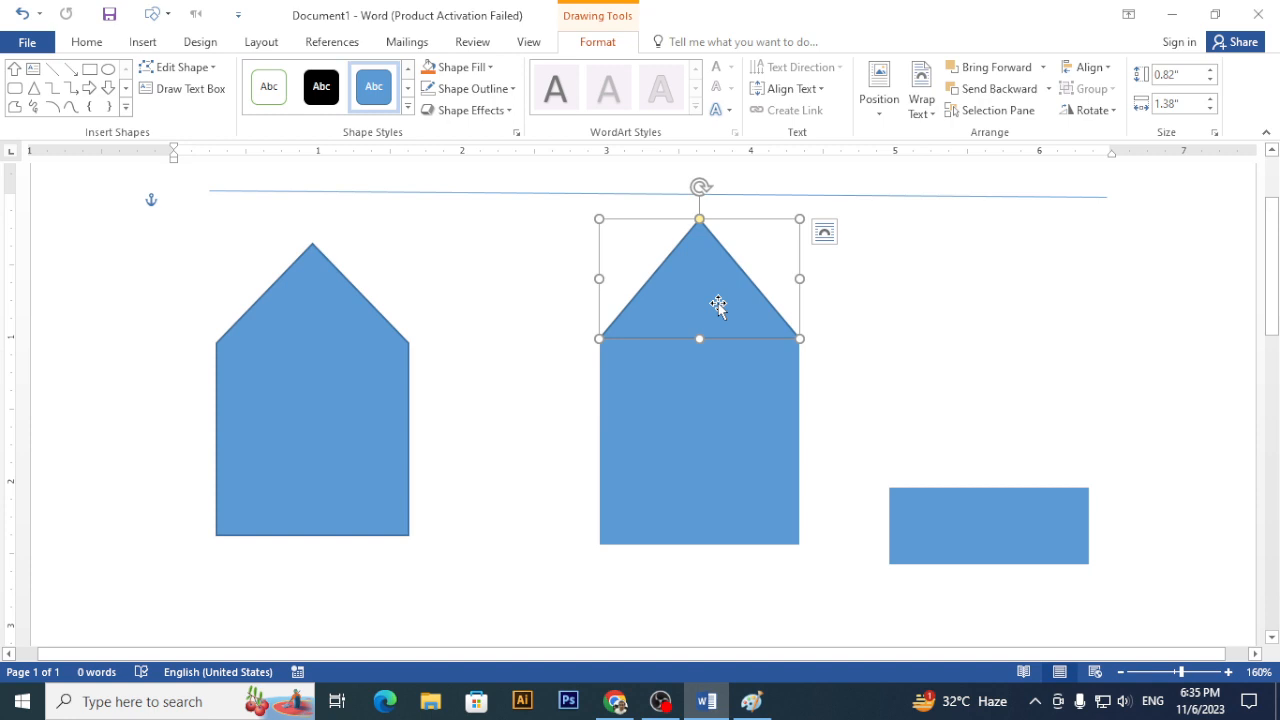
drag(718, 305, 684, 297)
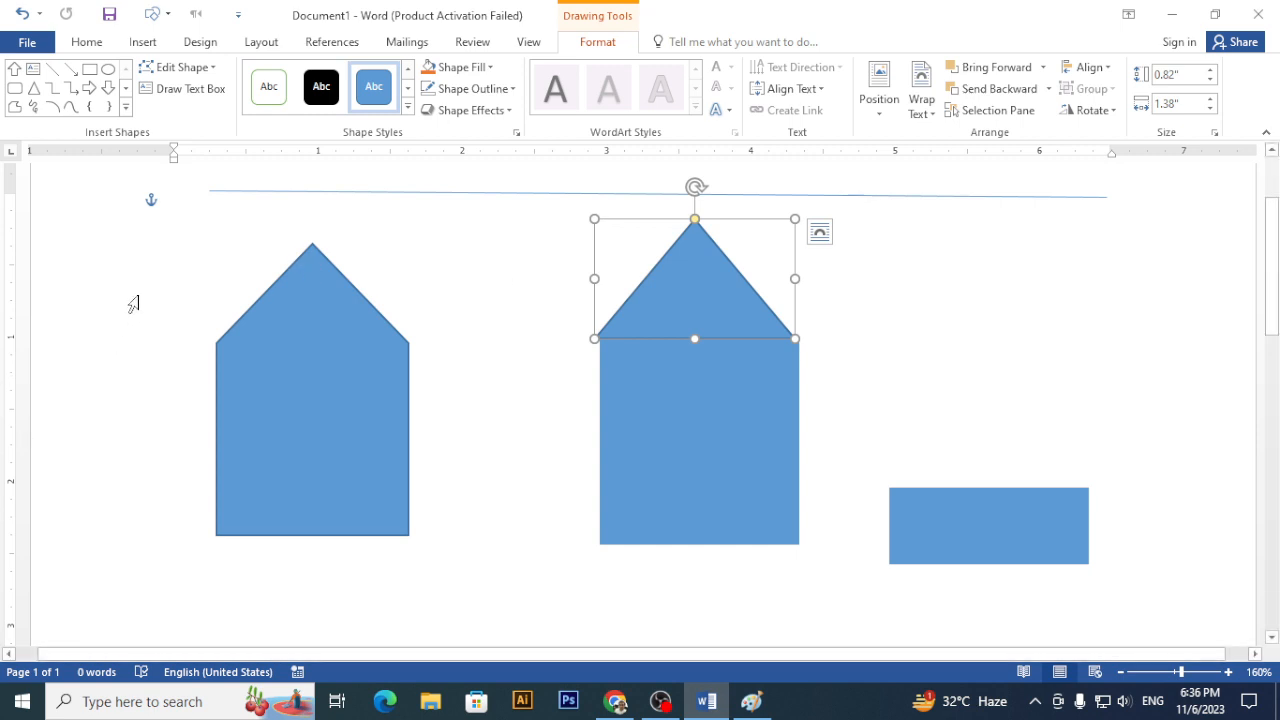
- Draw a Bevel shape between the pointed shape and the house, narrowing its bevel to a thin border
click(140, 43)
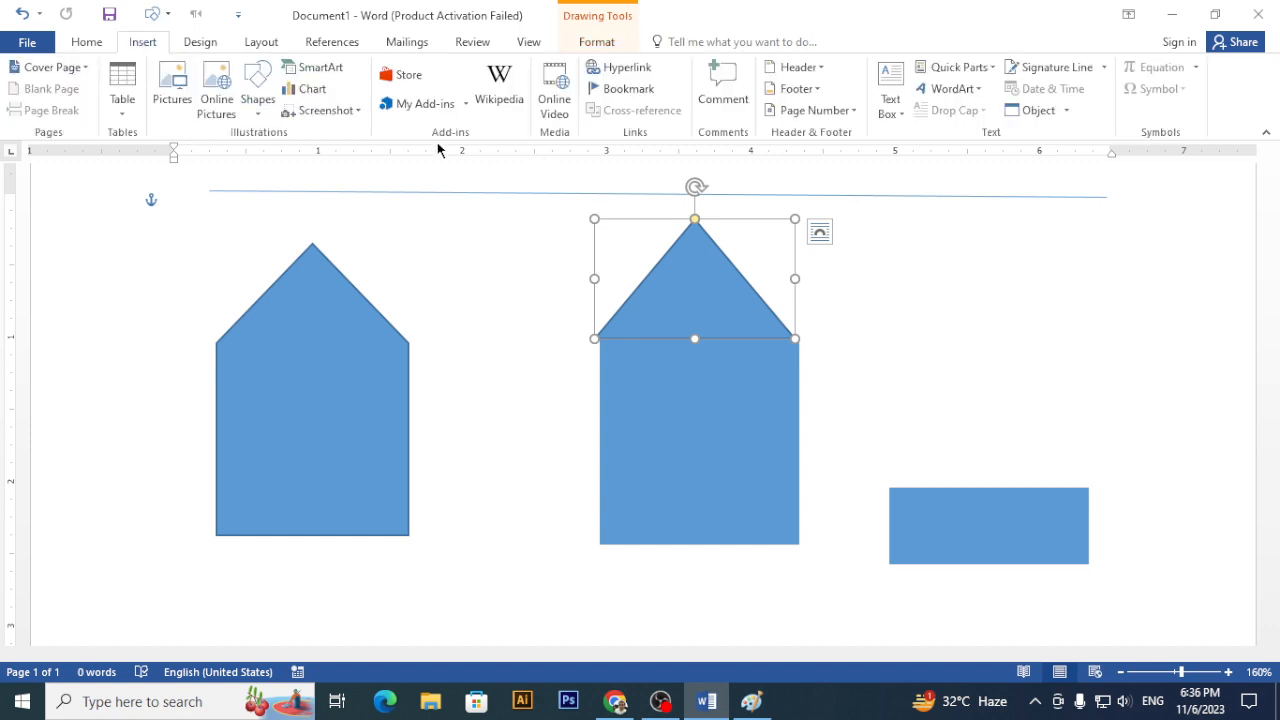
click(249, 99)
scroll(390, 550, down, 1)
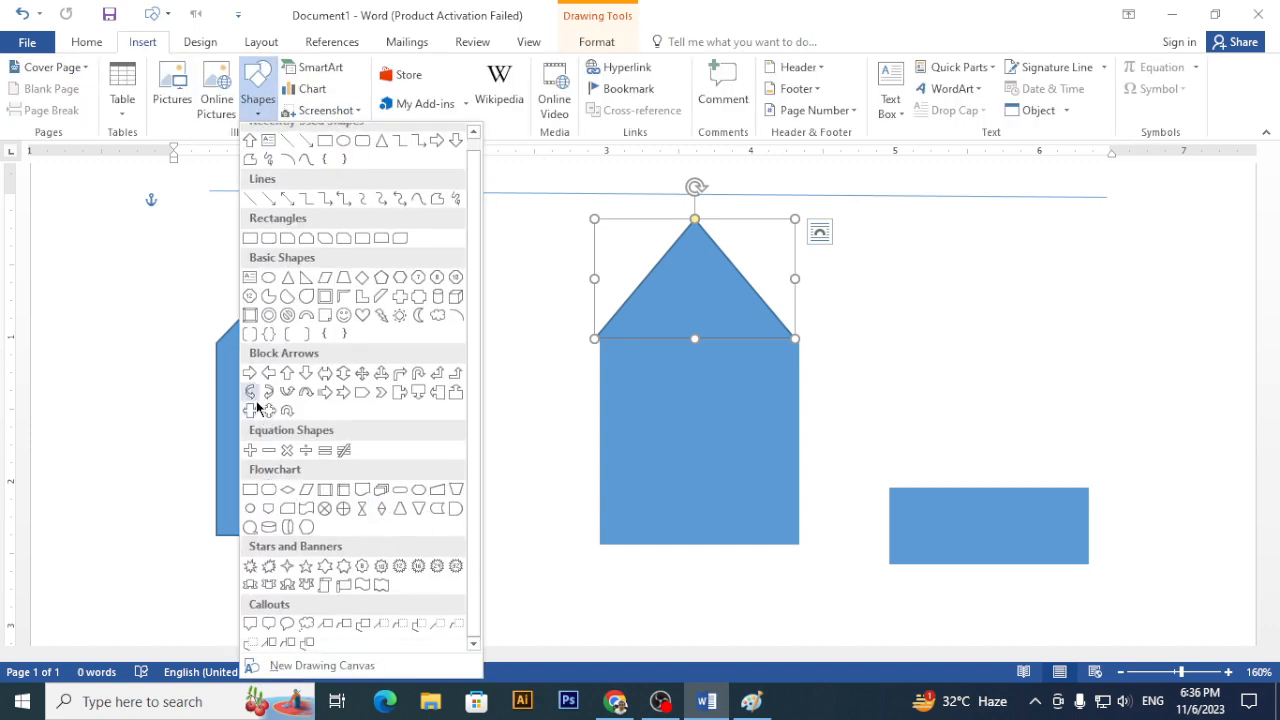
click(250, 314)
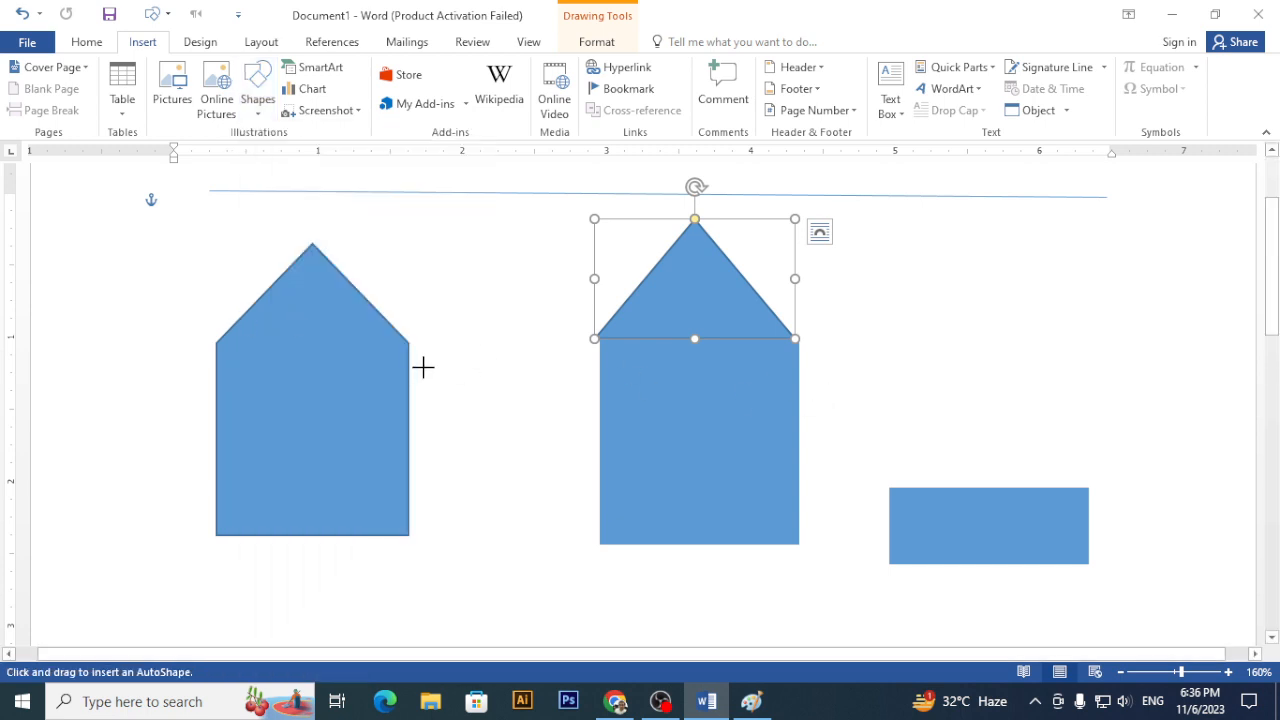
drag(432, 338, 584, 549)
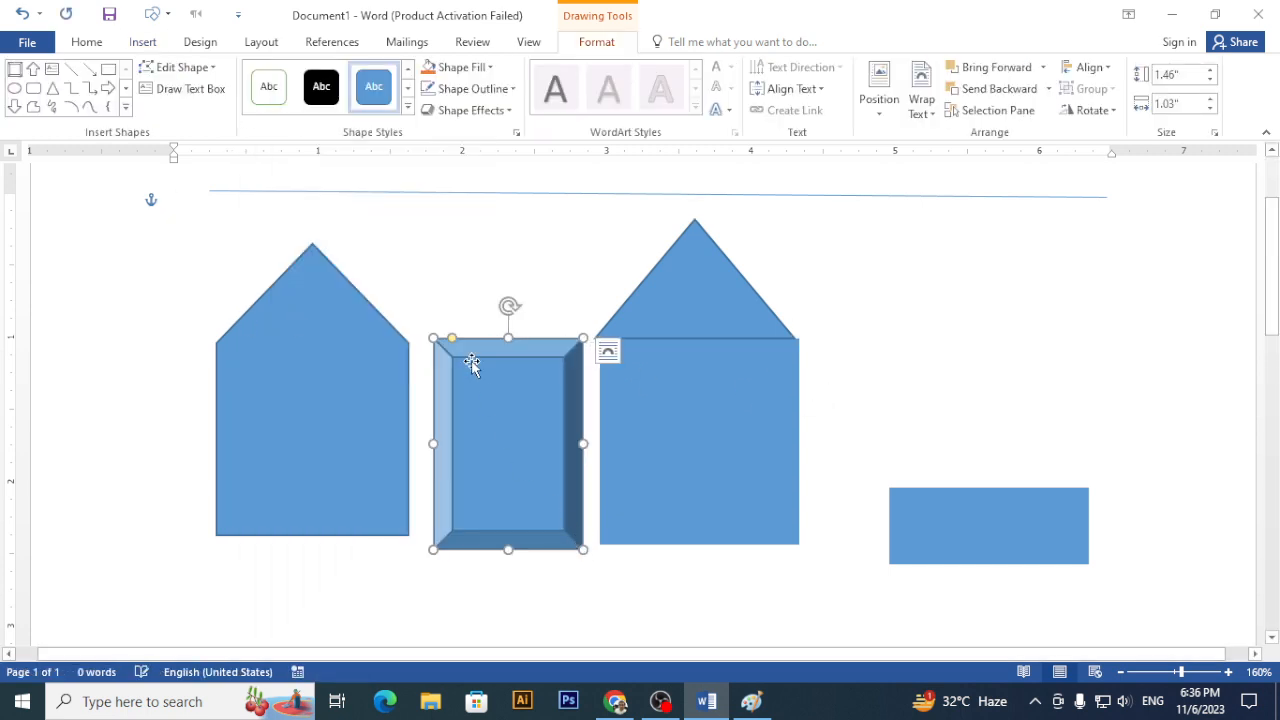
drag(452, 339, 557, 563)
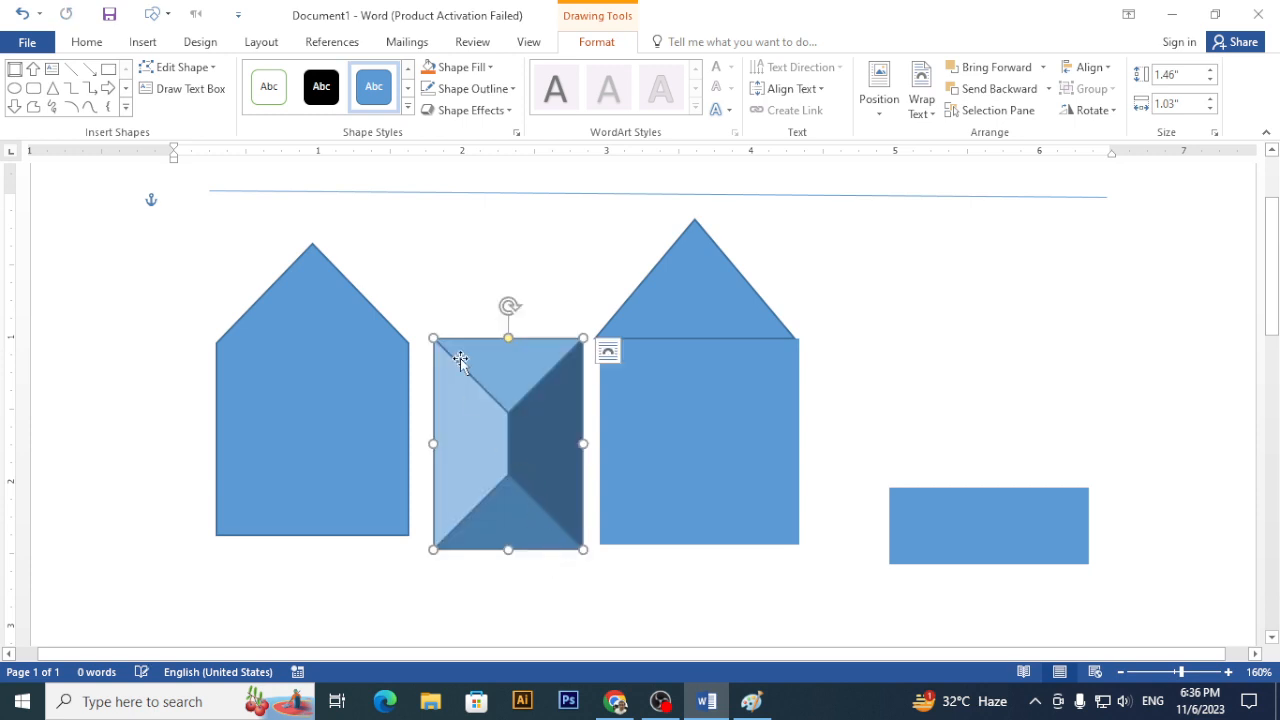
drag(505, 339, 434, 337)
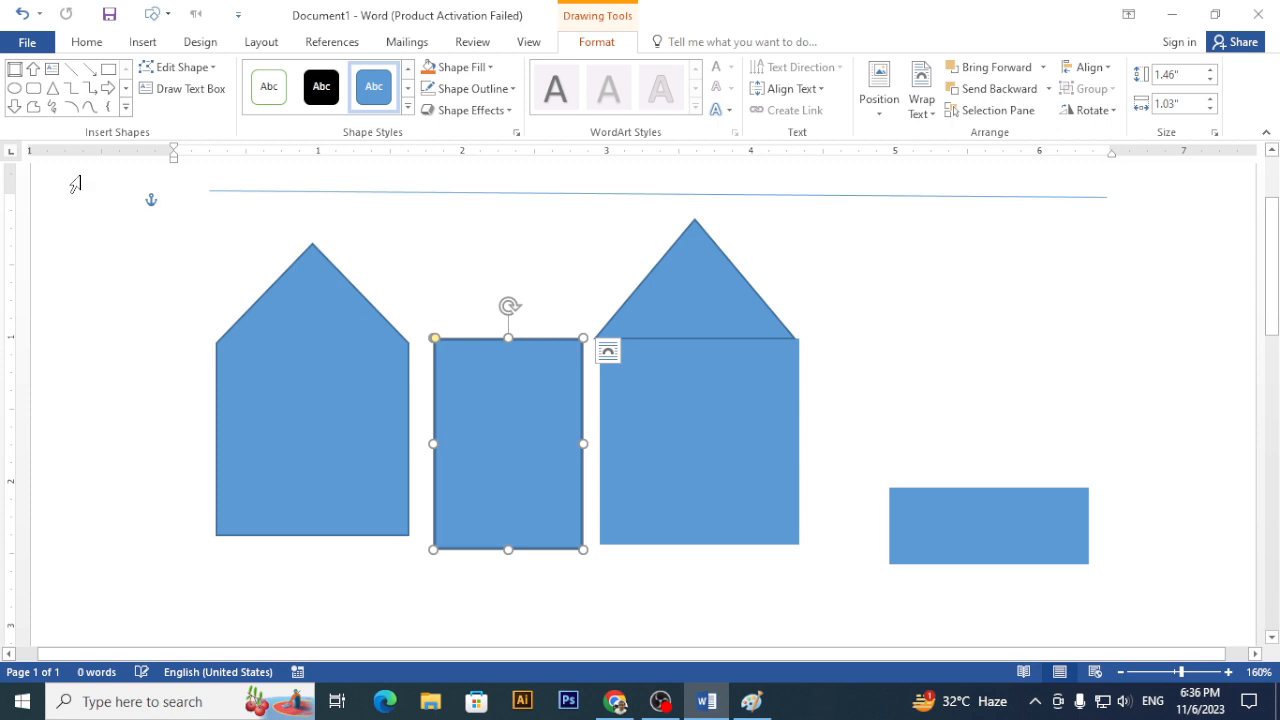
click(125, 107)
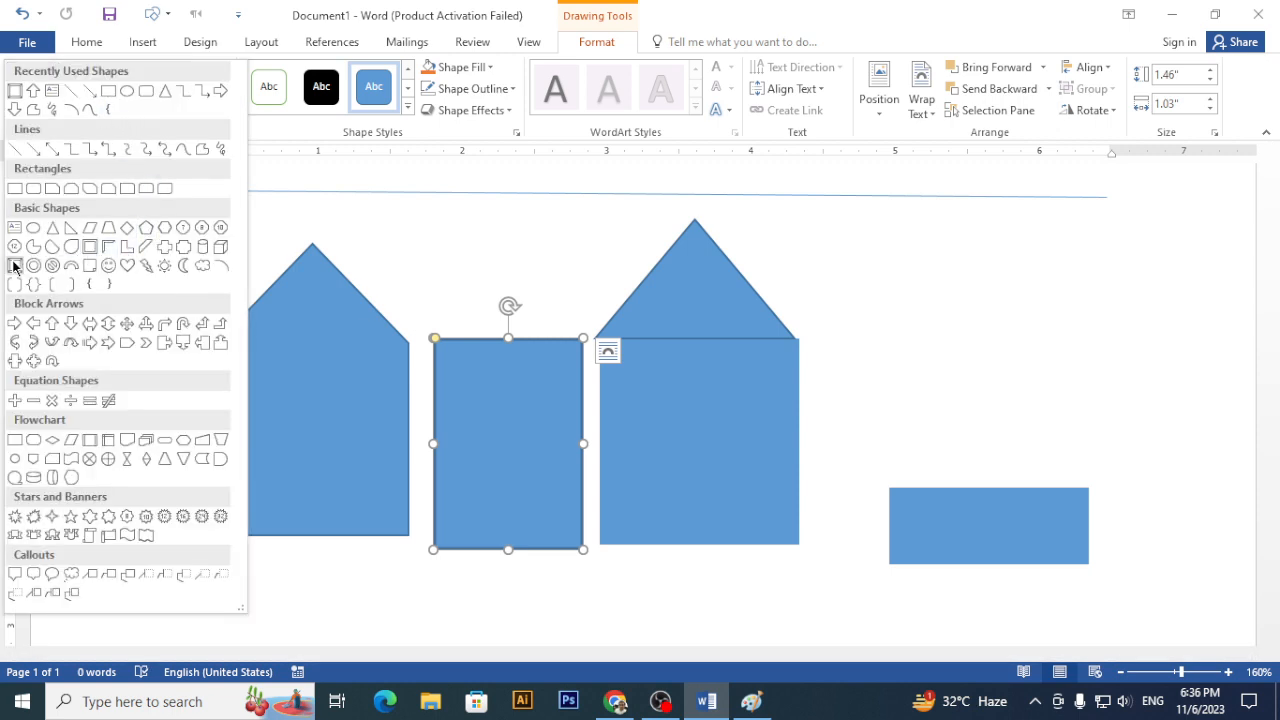
- Draw a Block Arc right of the house, reshape it into a thin ring, then delete it
click(71, 266)
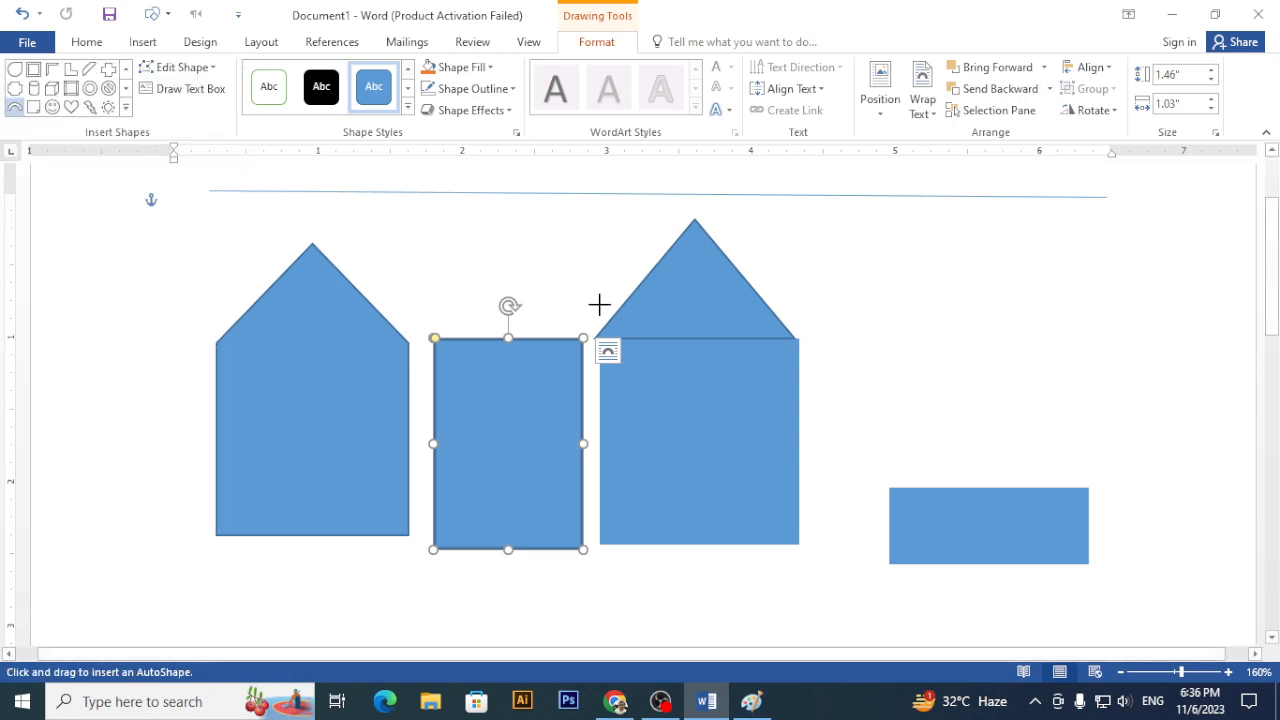
mouse_move(853, 289)
mouse_down()
mouse_move(1046, 414)
mouse_move(1053, 432)
mouse_up()
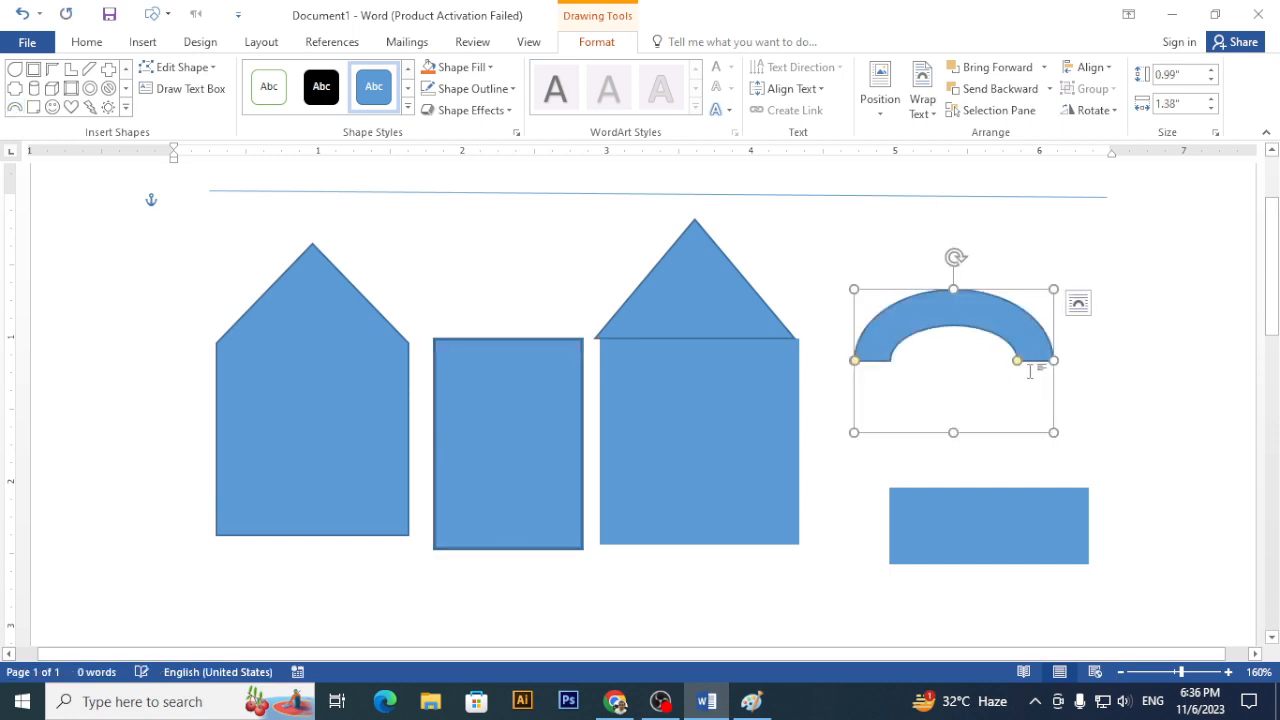
drag(1018, 363, 979, 424)
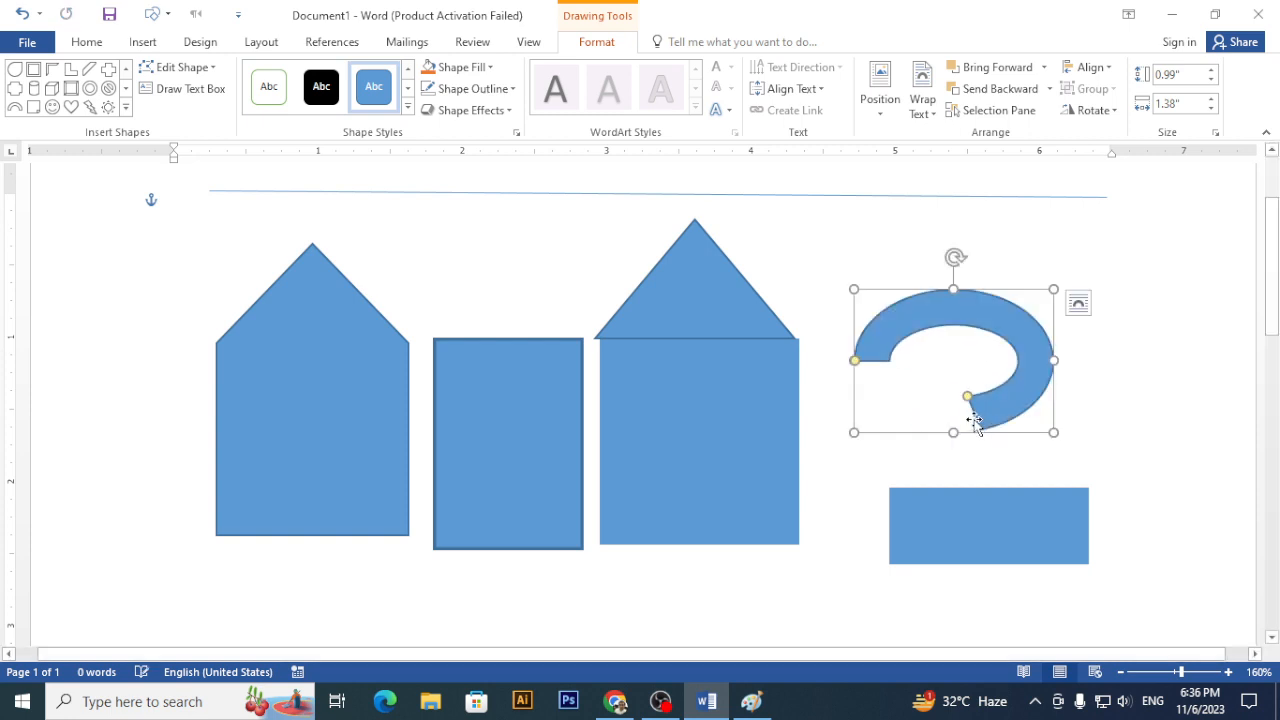
drag(855, 362, 979, 429)
key(Delete)
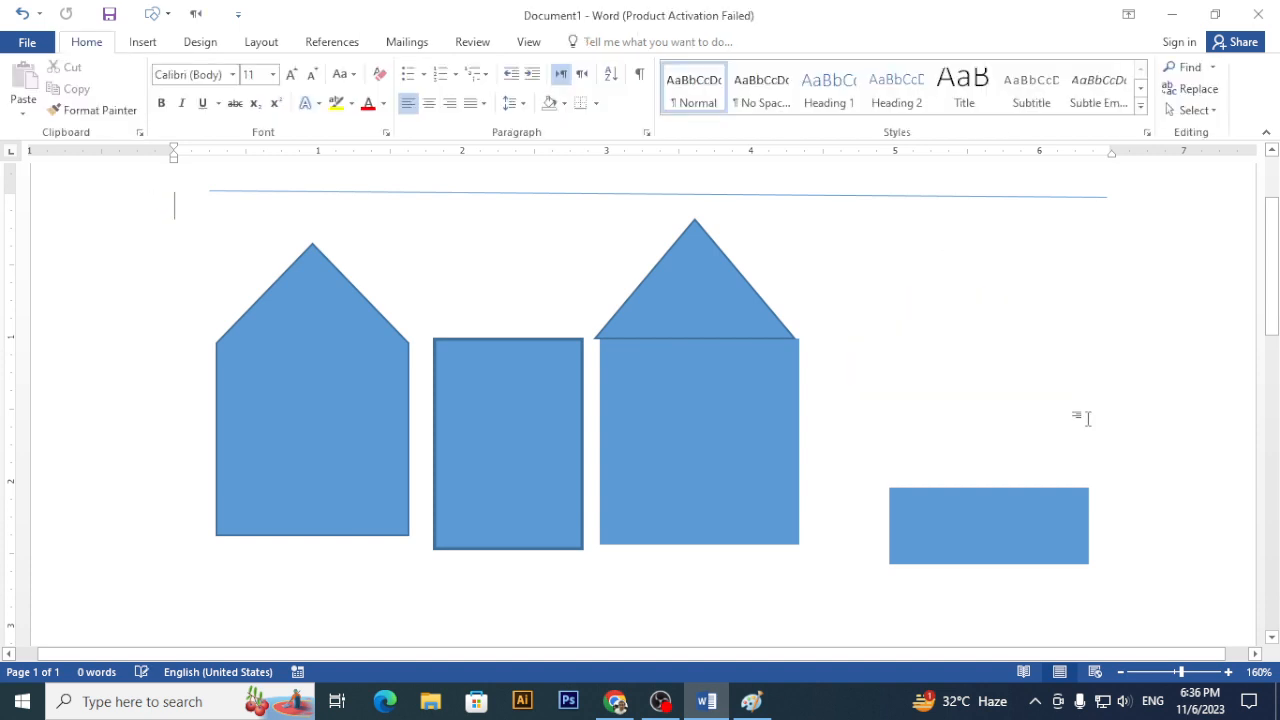
- Delete the bevel rectangle, the house's lower rectangle and the flat lower-right rectangle
click(155, 50)
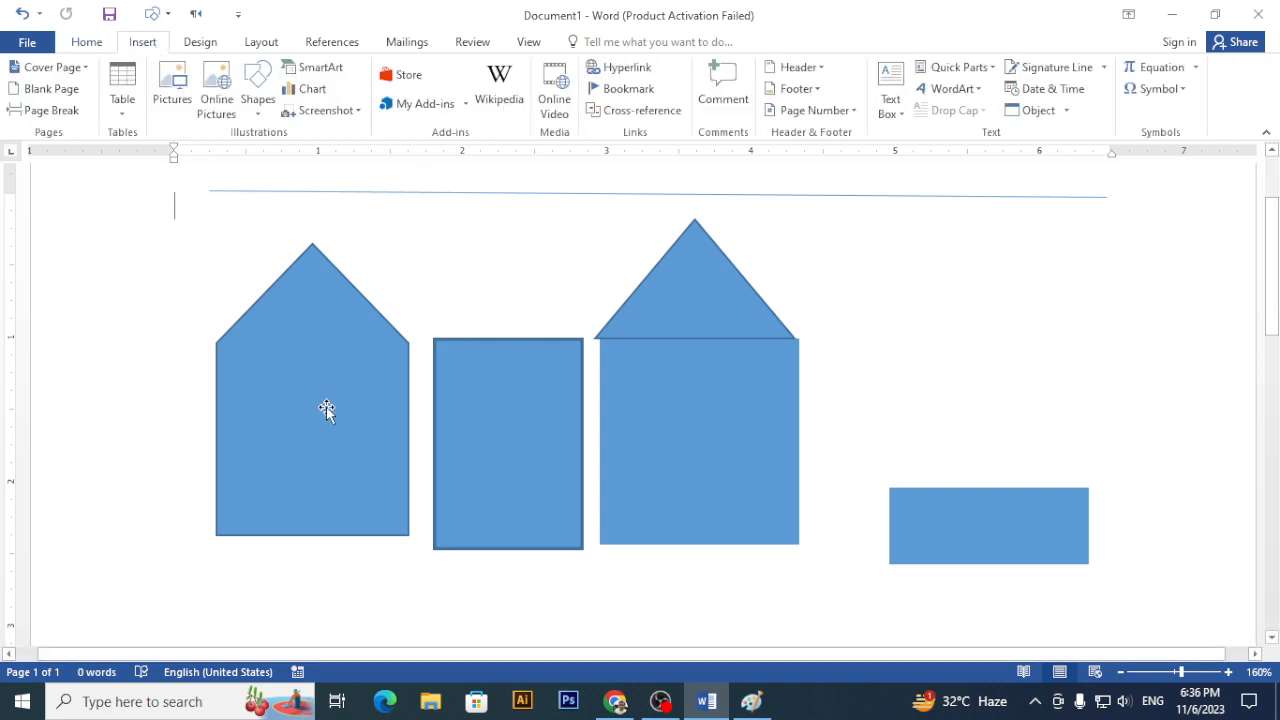
click(326, 407)
click(493, 448)
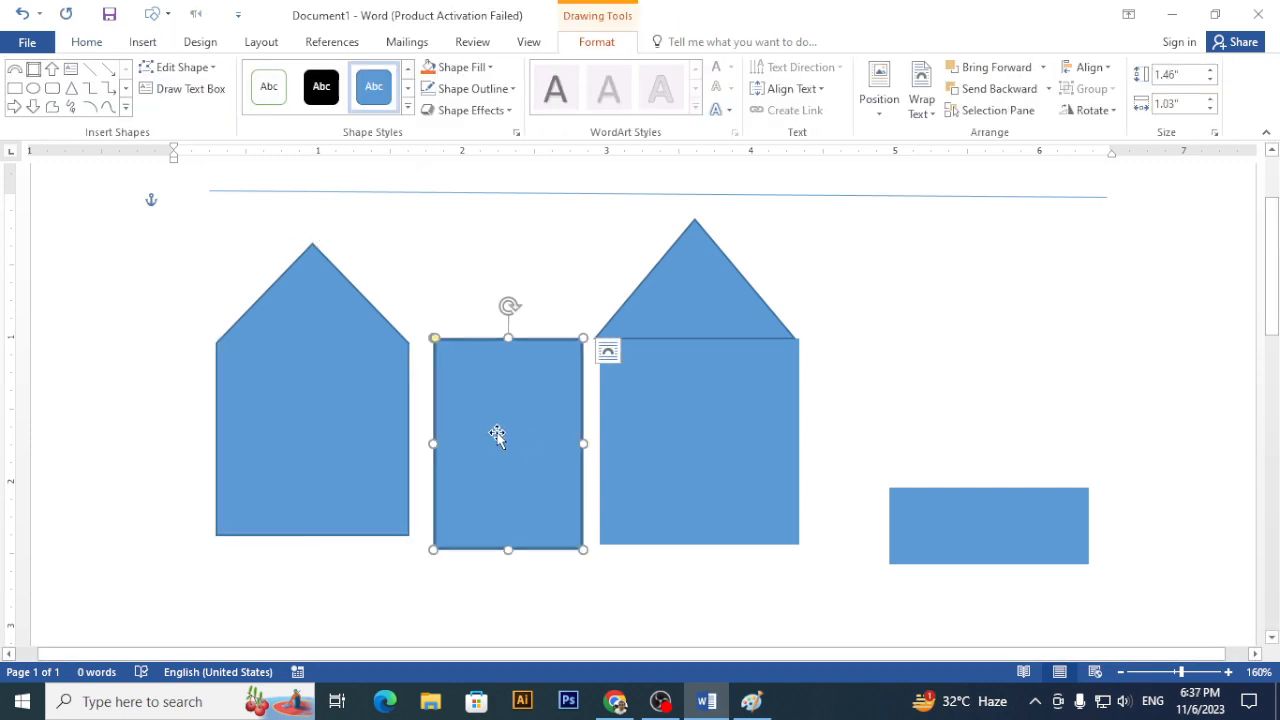
key(Delete)
click(601, 470)
key(Delete)
click(946, 512)
key(Delete)
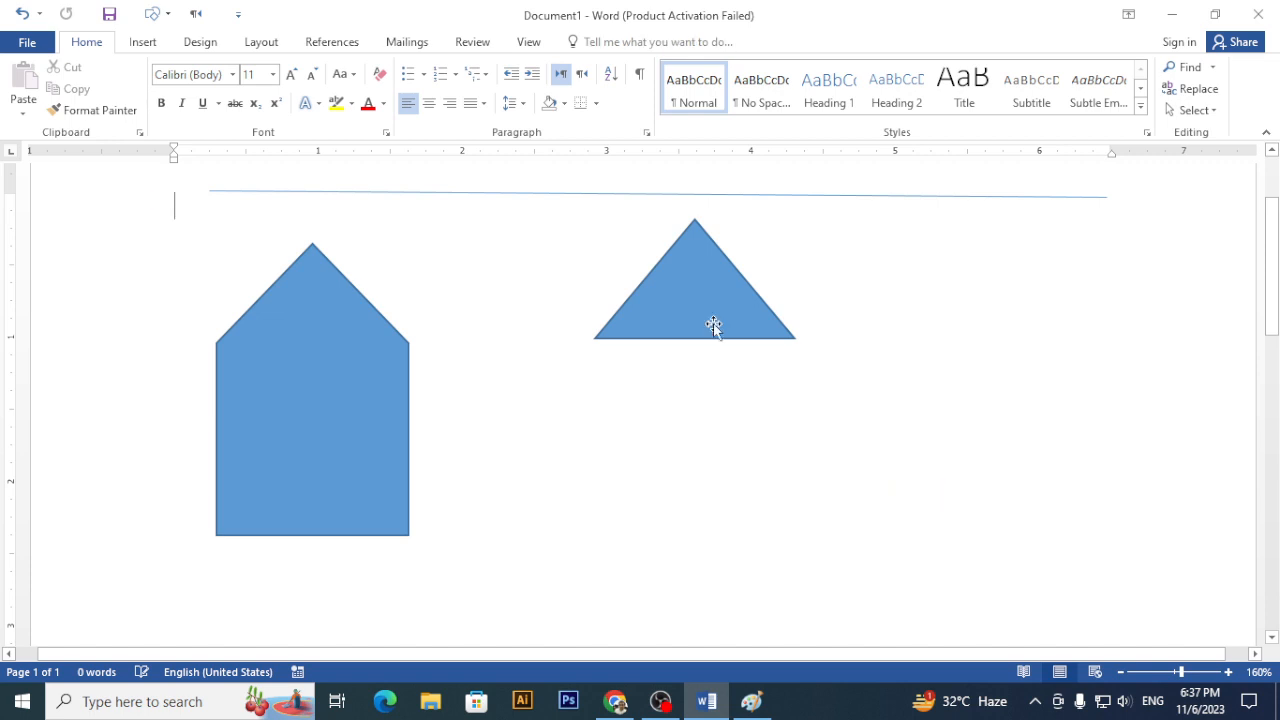
- Delete the triangle, the pointed shape and the blue line, leaving the page blank
click(714, 325)
key(Delete)
click(289, 460)
key(Delete)
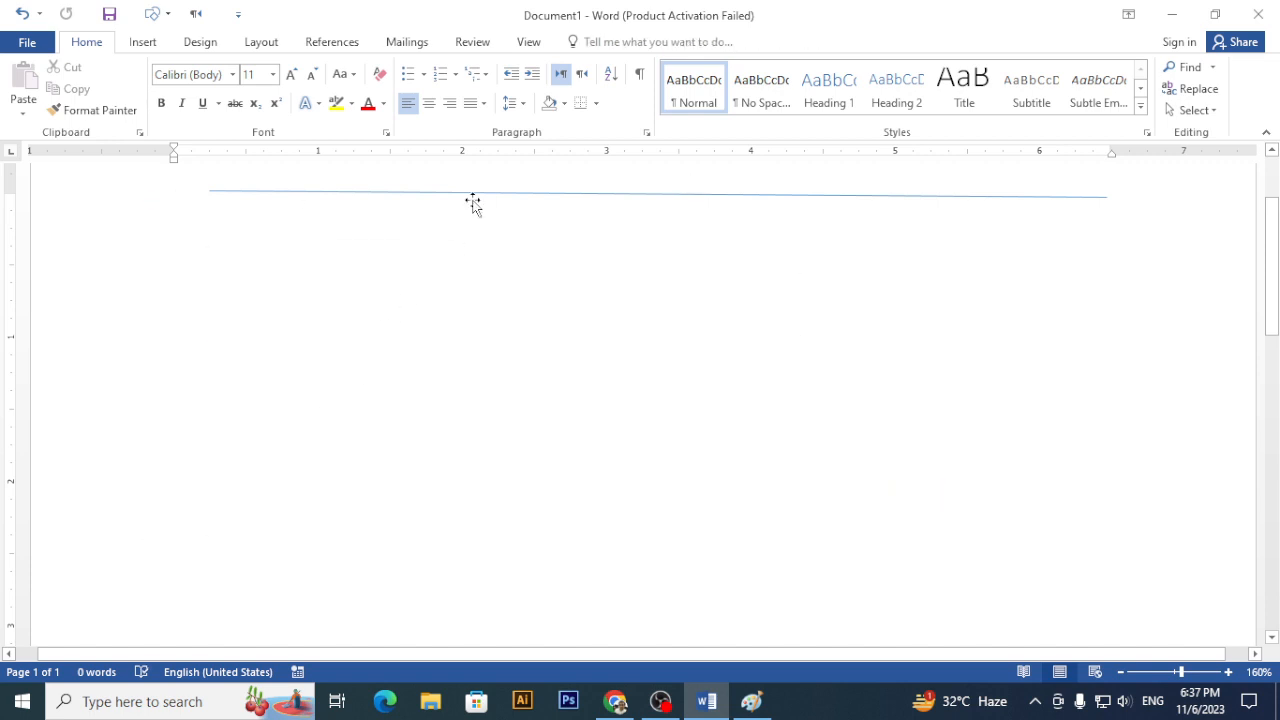
click(468, 194)
key(Delete)
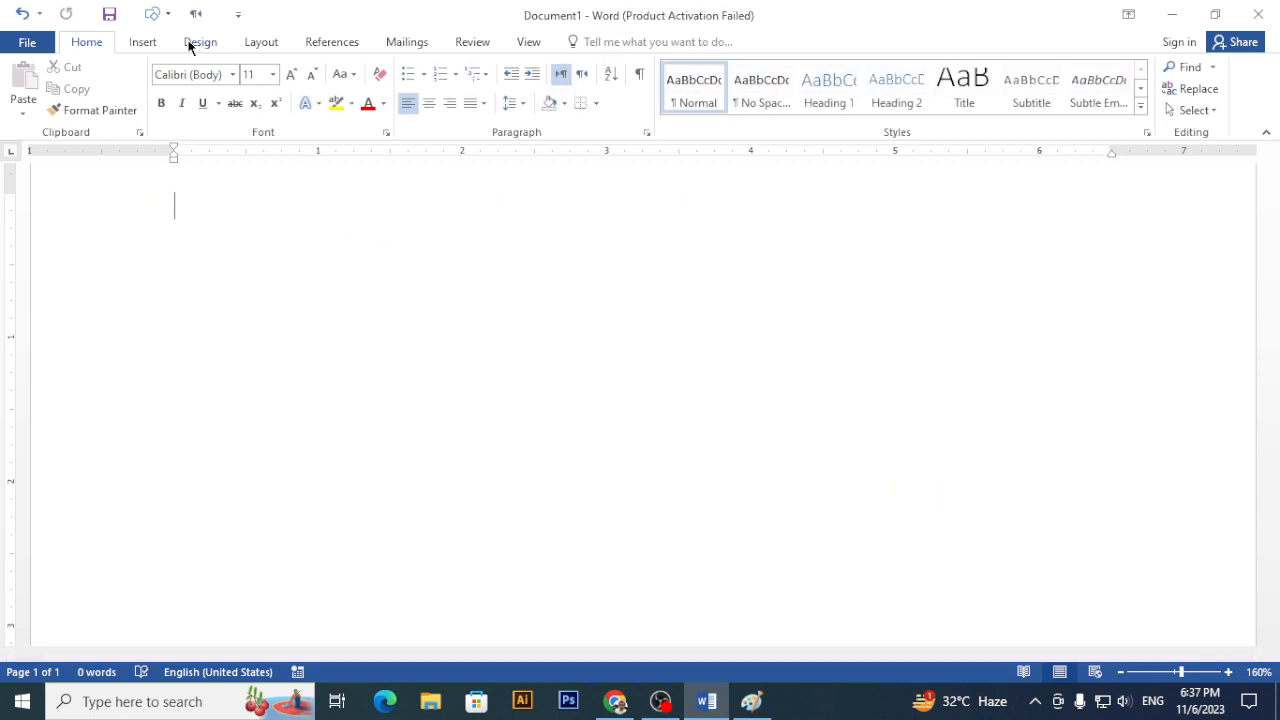
click(146, 44)
click(257, 105)
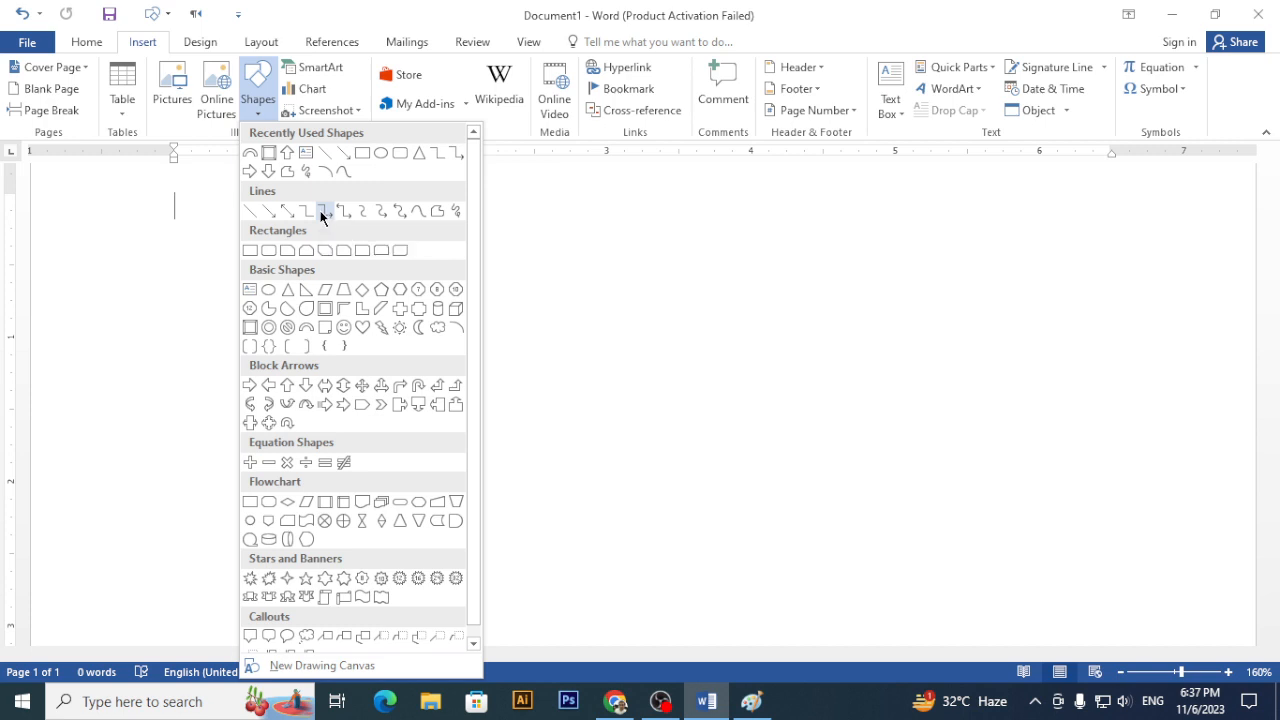
click(325, 289)
drag(477, 277, 693, 558)
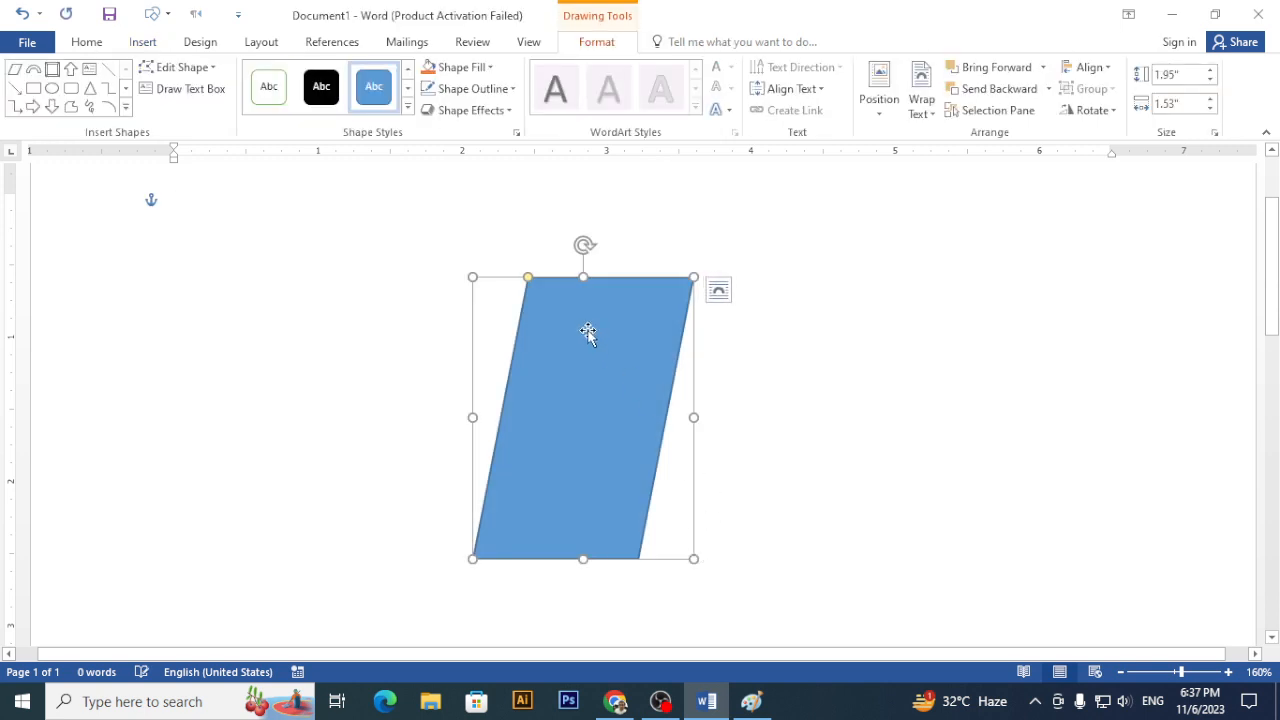
drag(530, 281, 692, 279)
drag(870, 407, 570, 341)
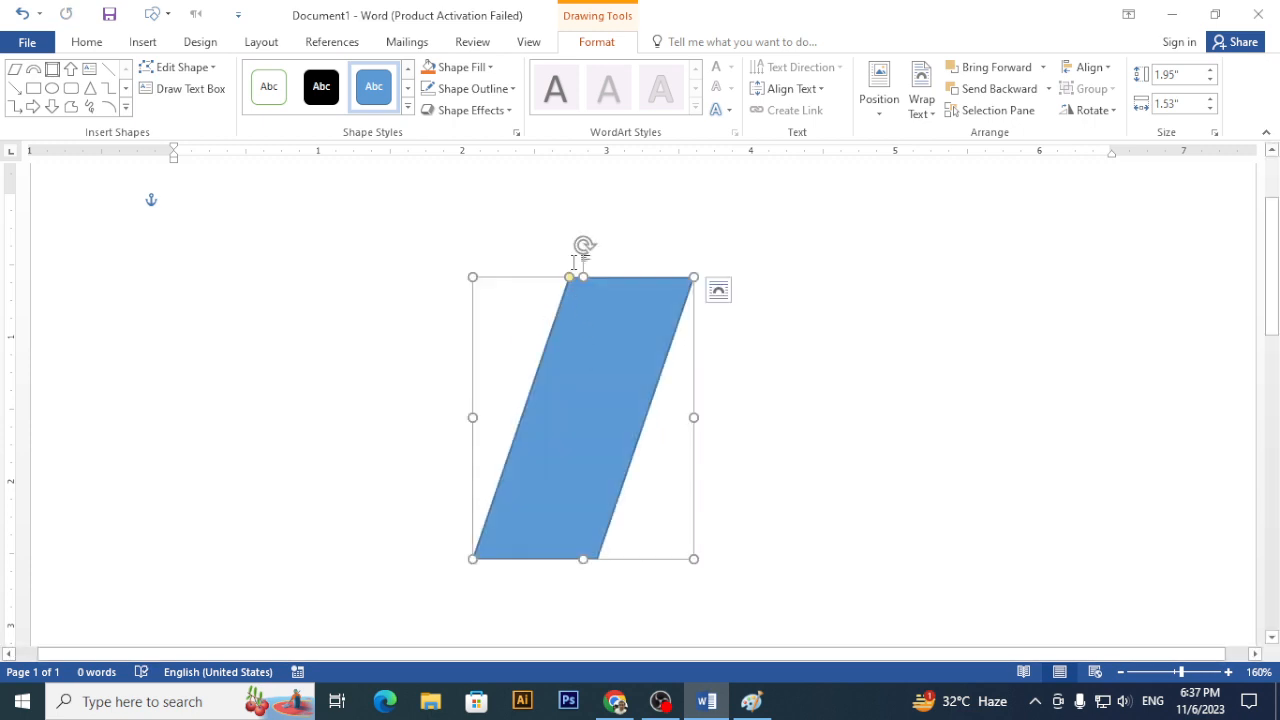
key(Delete)
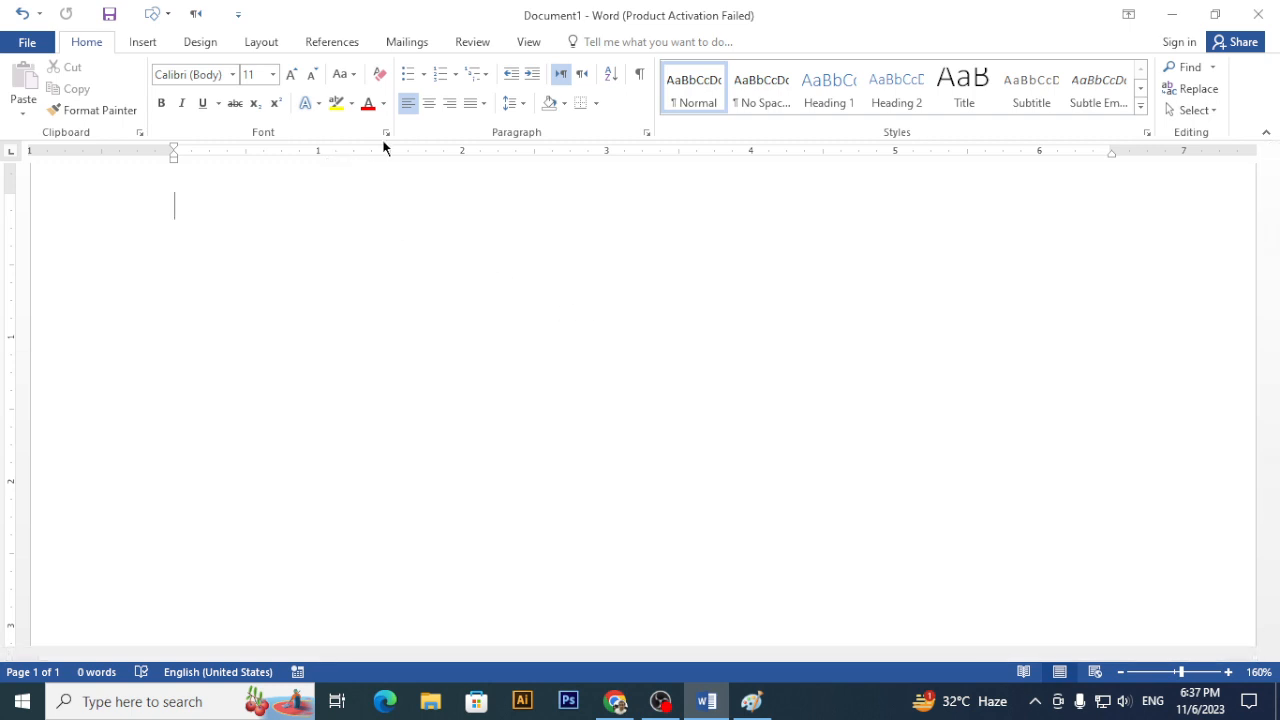
click(145, 44)
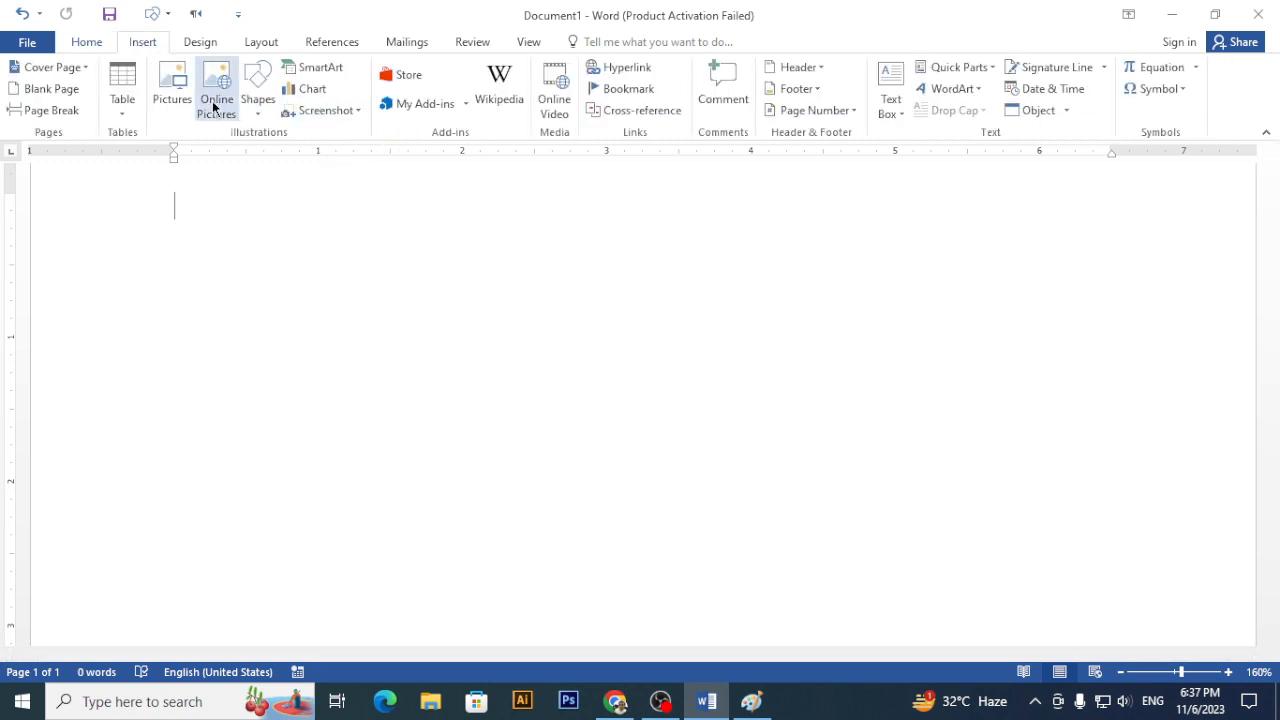
click(257, 95)
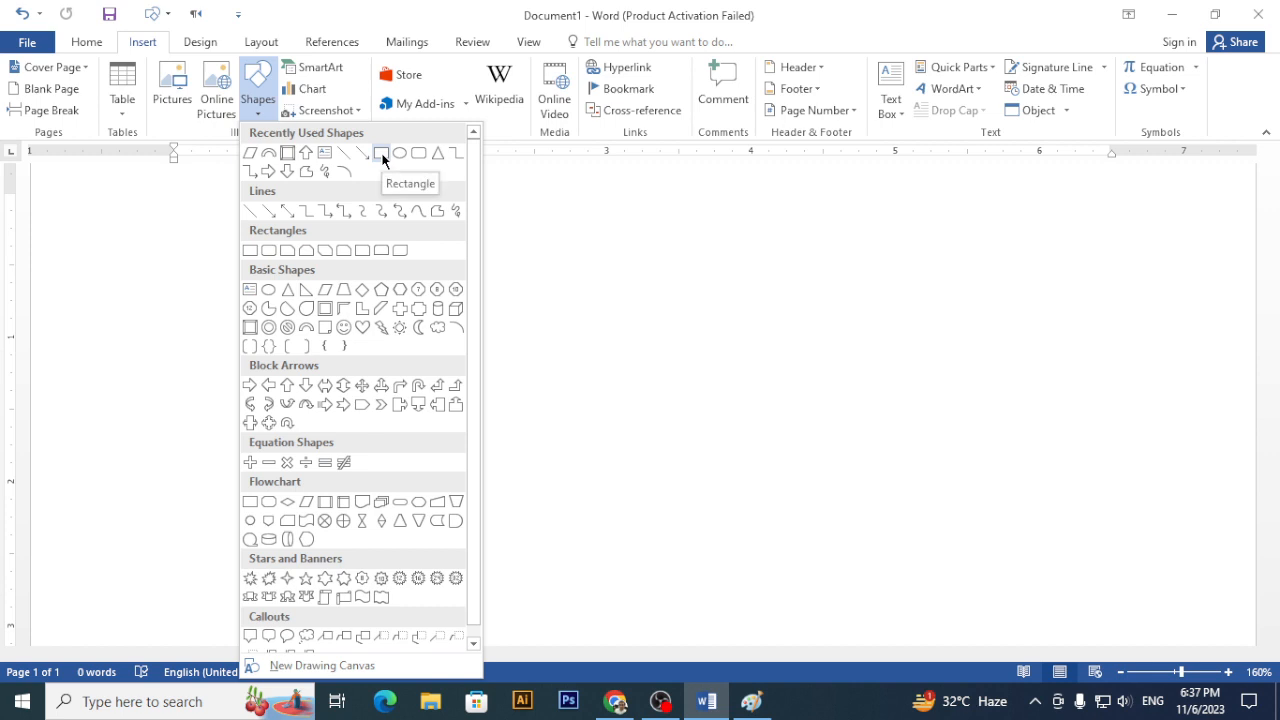
click(326, 404)
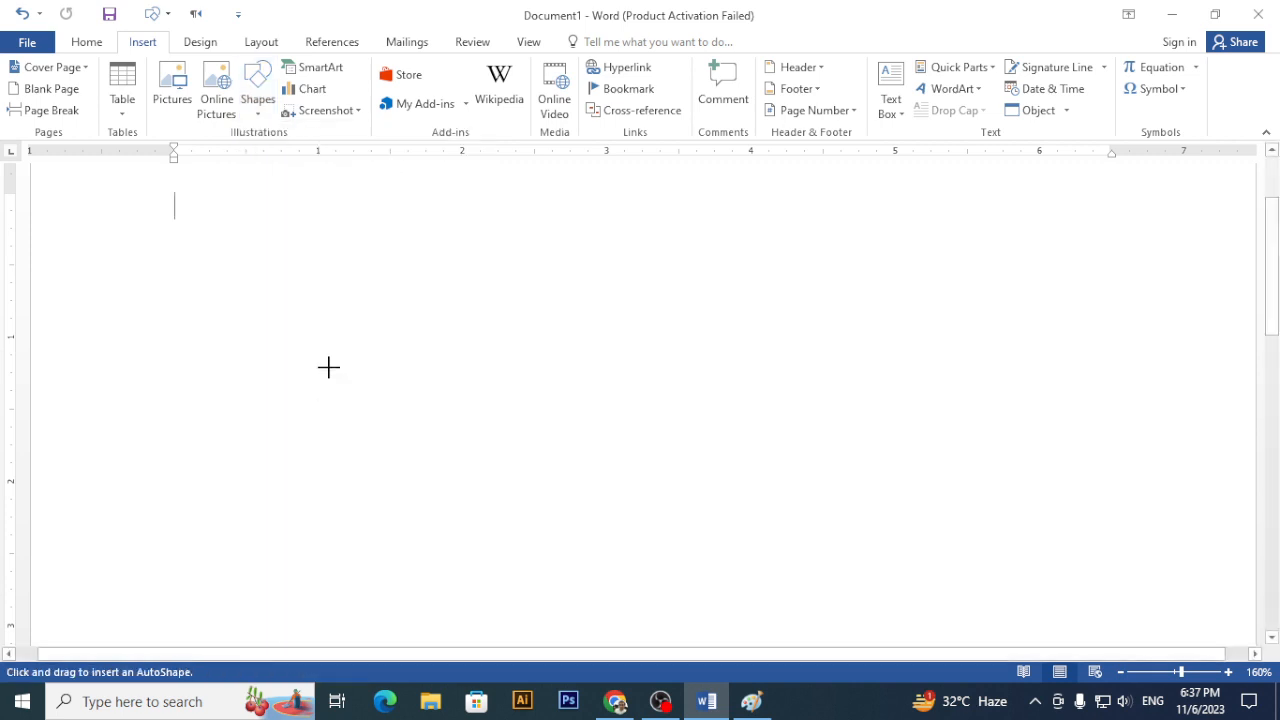
drag(308, 308, 797, 489)
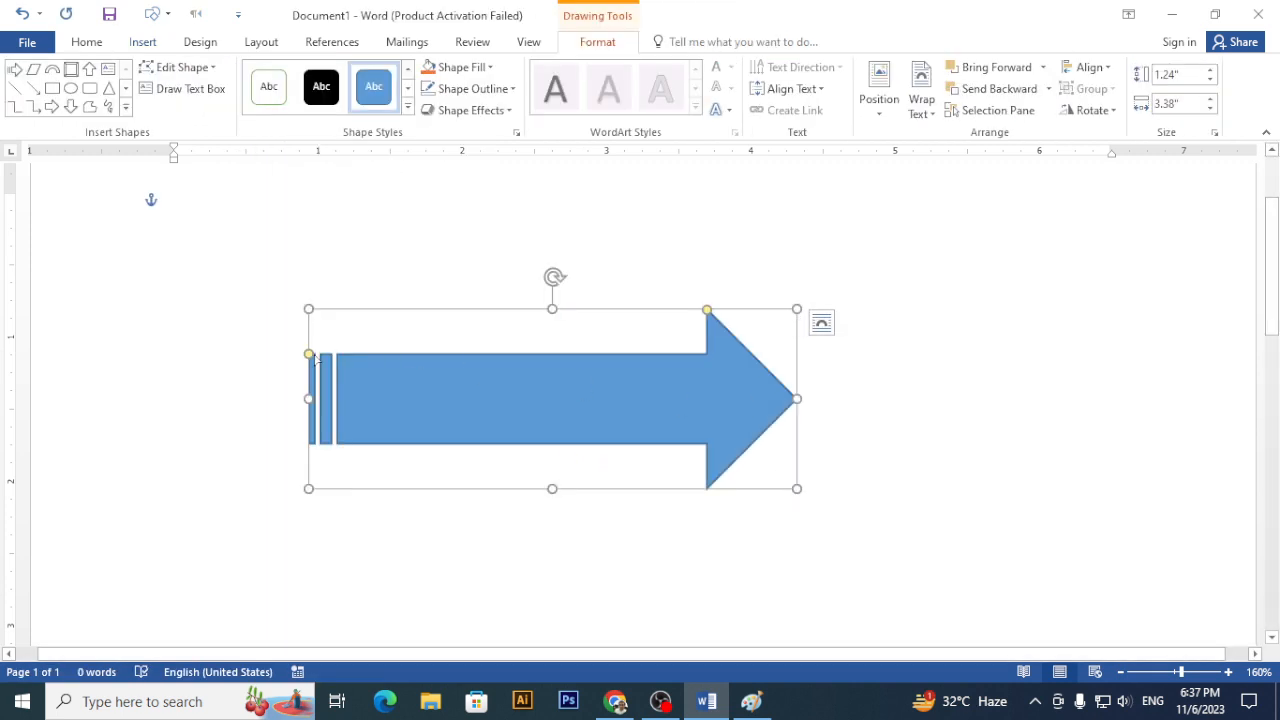
mouse_move(309, 354)
mouse_down()
mouse_move(386, 357)
mouse_move(294, 377)
mouse_move(289, 426)
mouse_move(310, 330)
mouse_move(303, 434)
mouse_move(306, 343)
mouse_move(558, 343)
mouse_move(289, 343)
mouse_move(300, 434)
mouse_move(310, 357)
mouse_up()
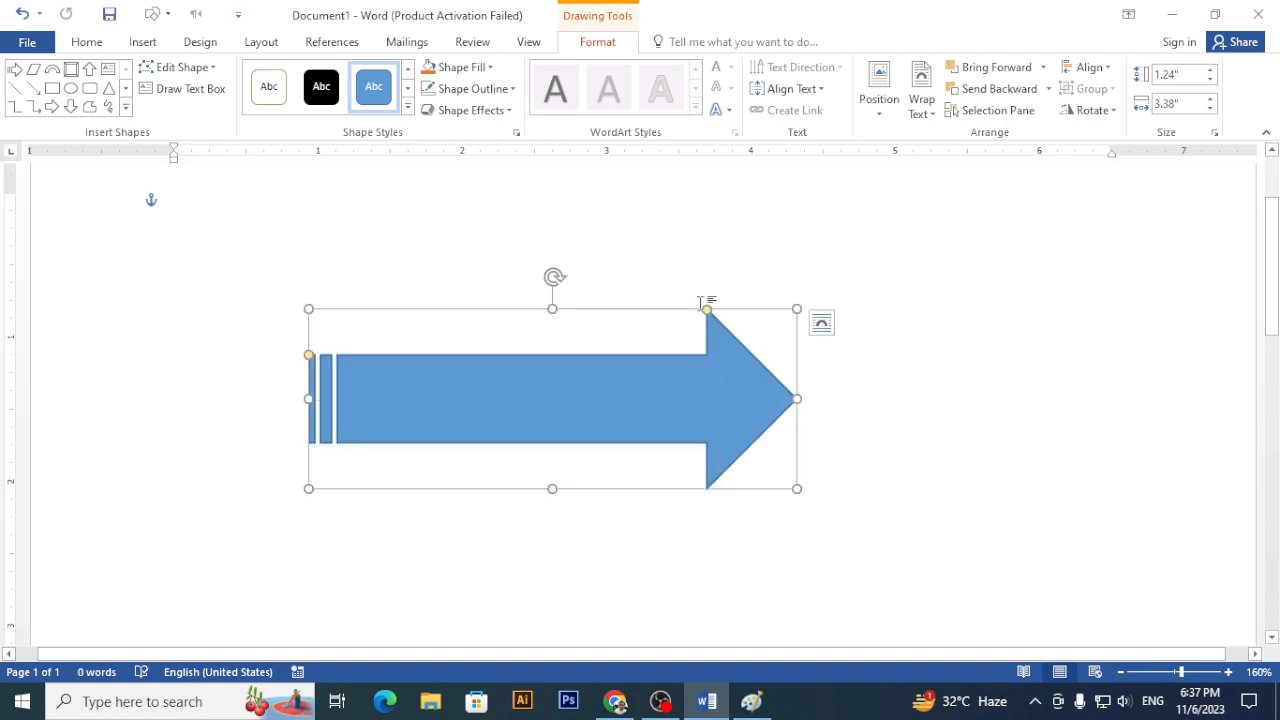
drag(709, 306, 309, 313)
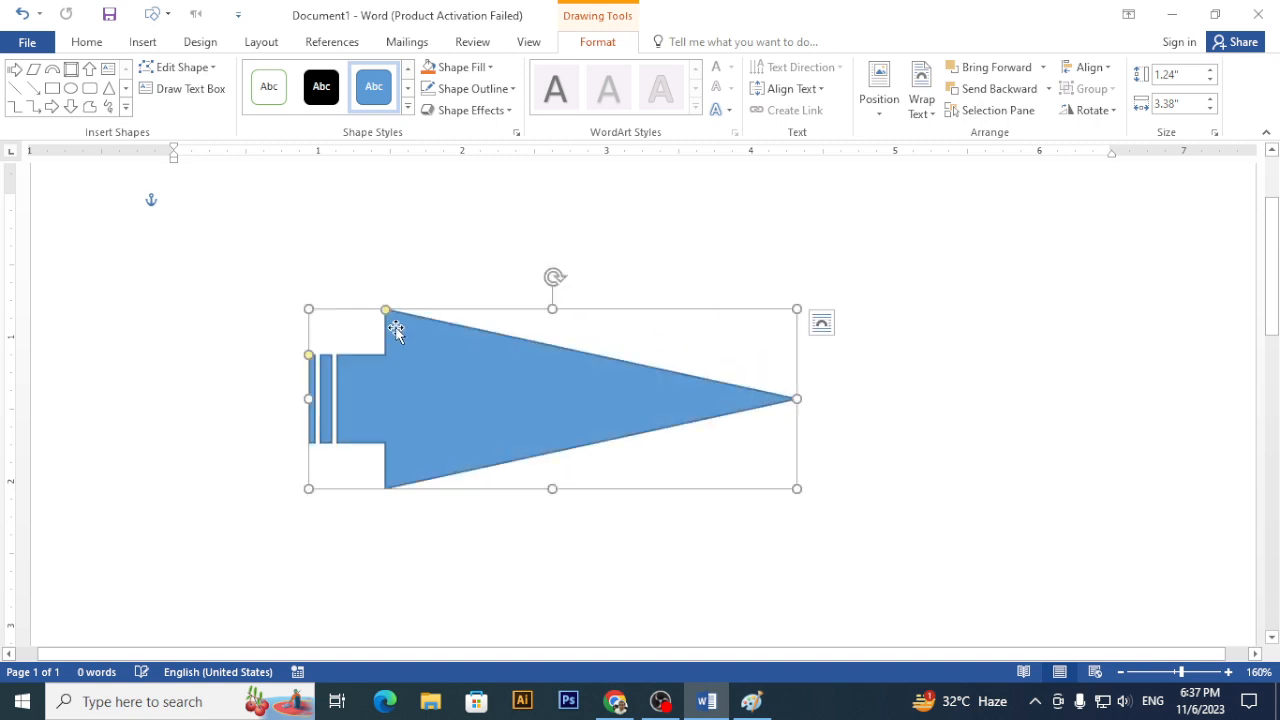
drag(386, 310, 309, 315)
drag(555, 277, 418, 405)
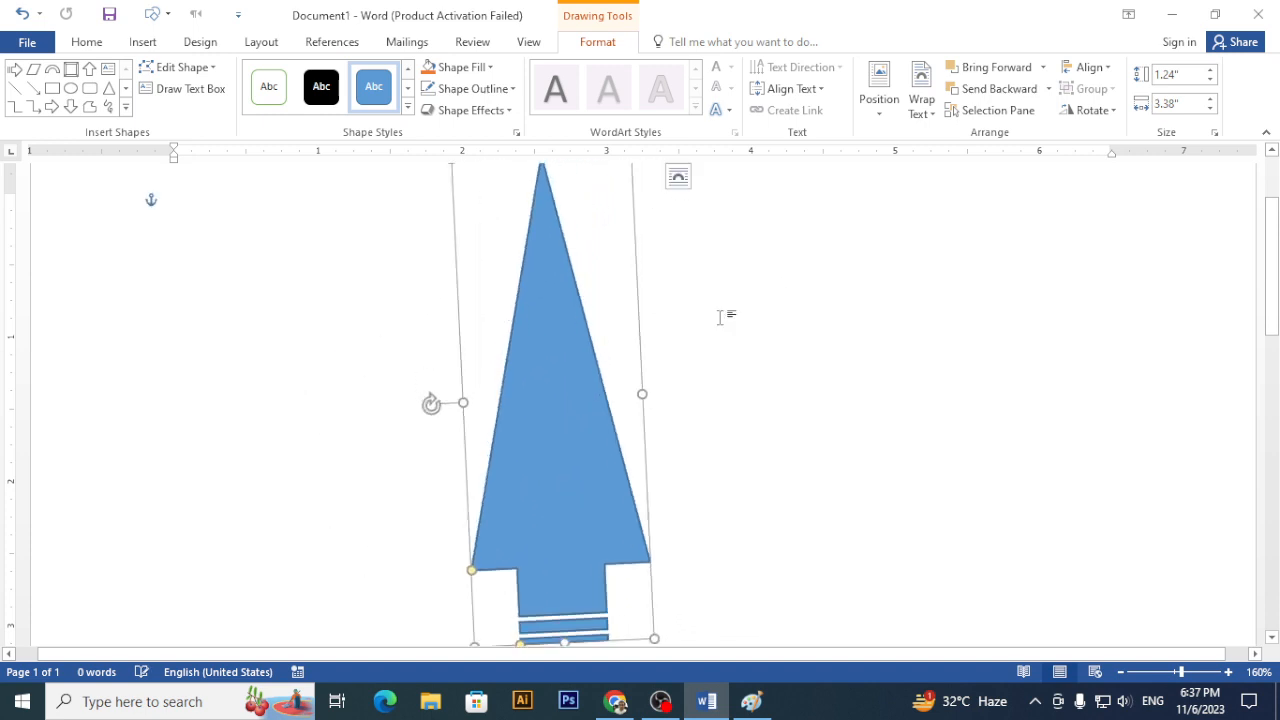
key(ctrl+z)
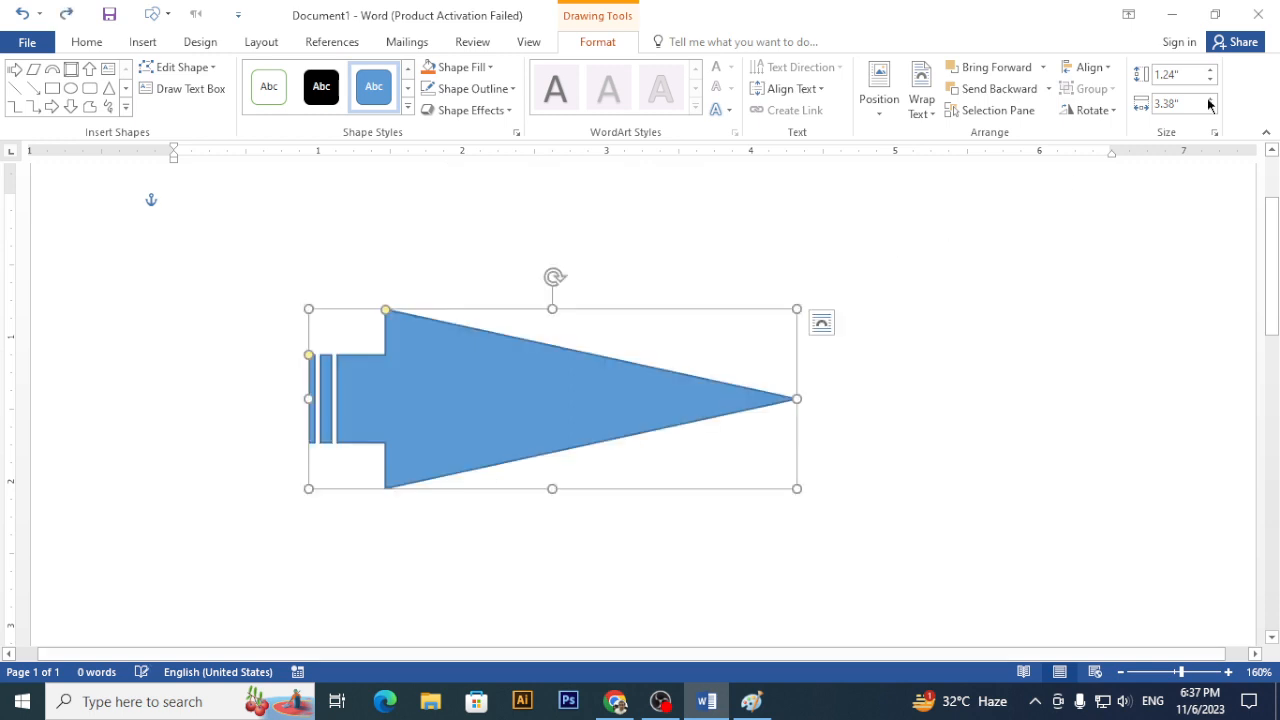
click(1093, 110)
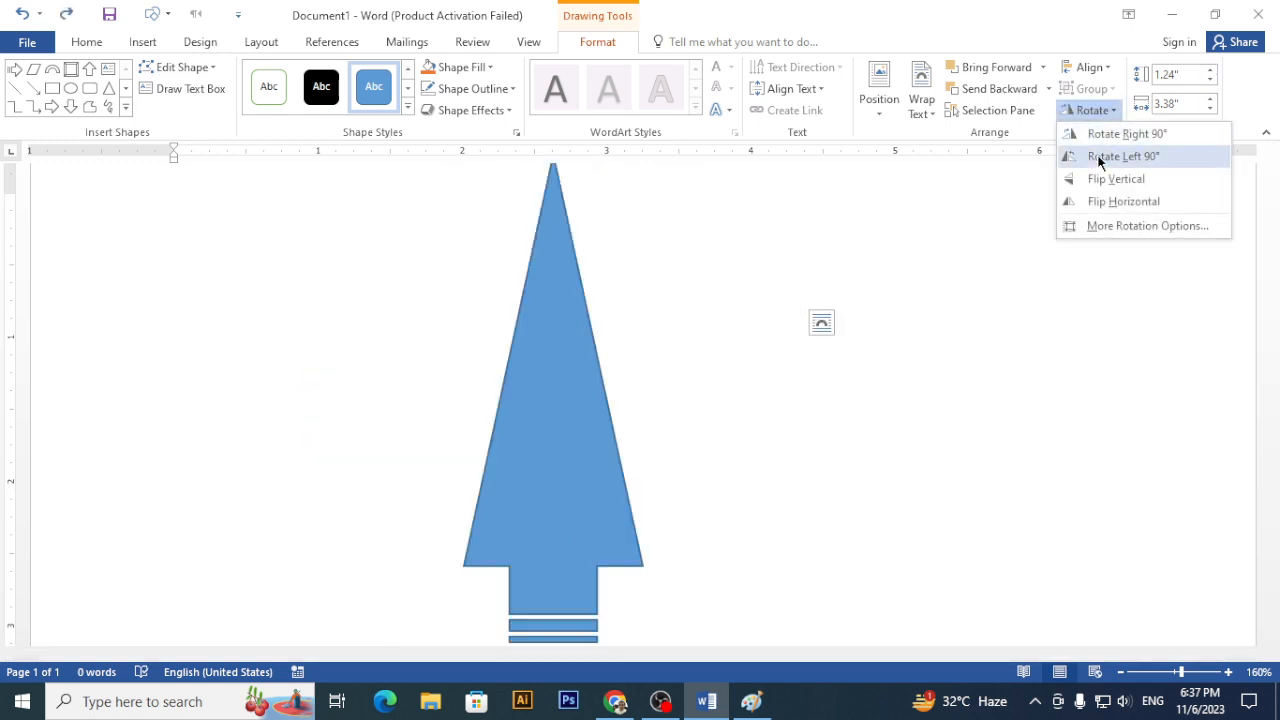
click(1098, 157)
click(1211, 81)
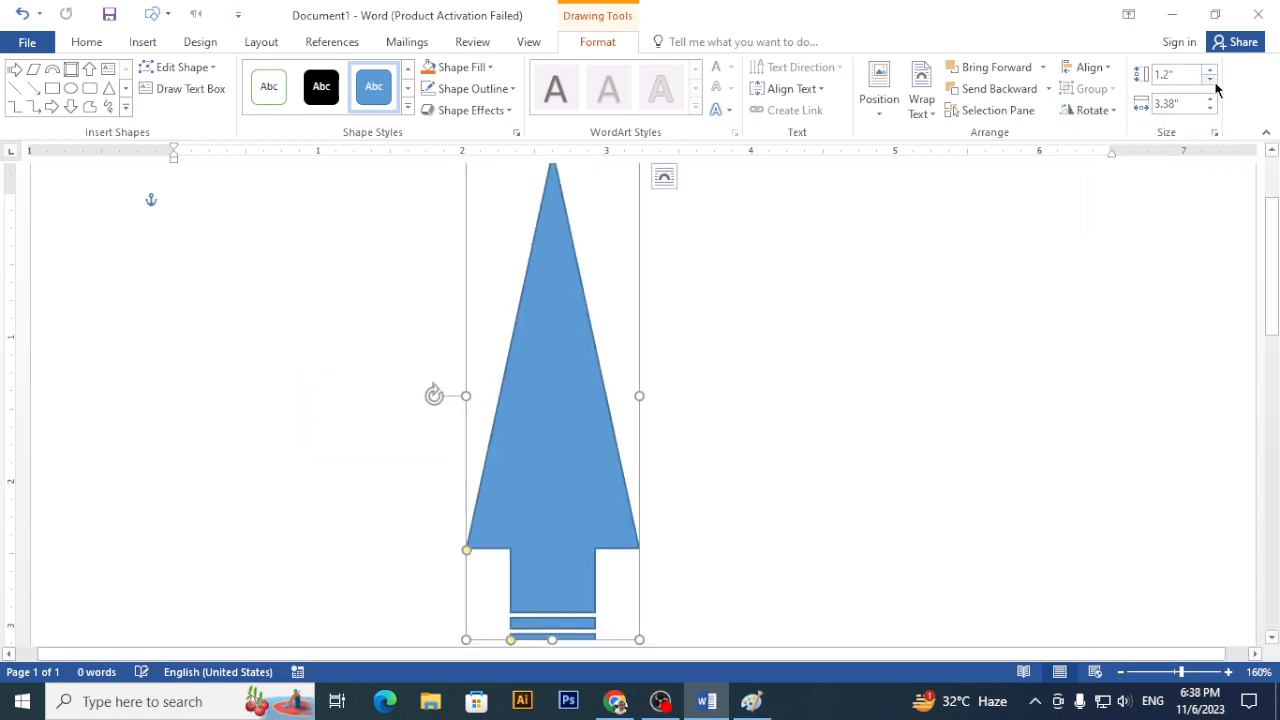
click(1211, 81)
click(1211, 81)
click(1211, 81)
click(1211, 81)
click(1211, 81)
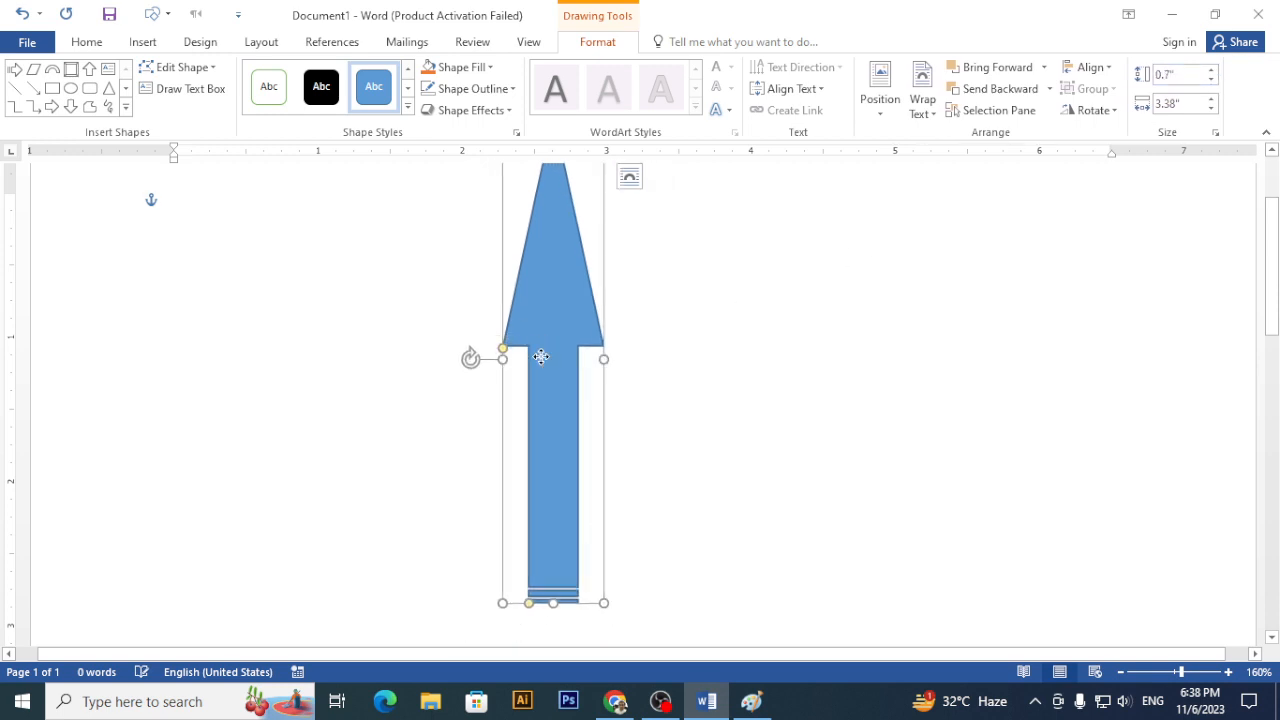
drag(540, 357, 537, 389)
key(Delete)
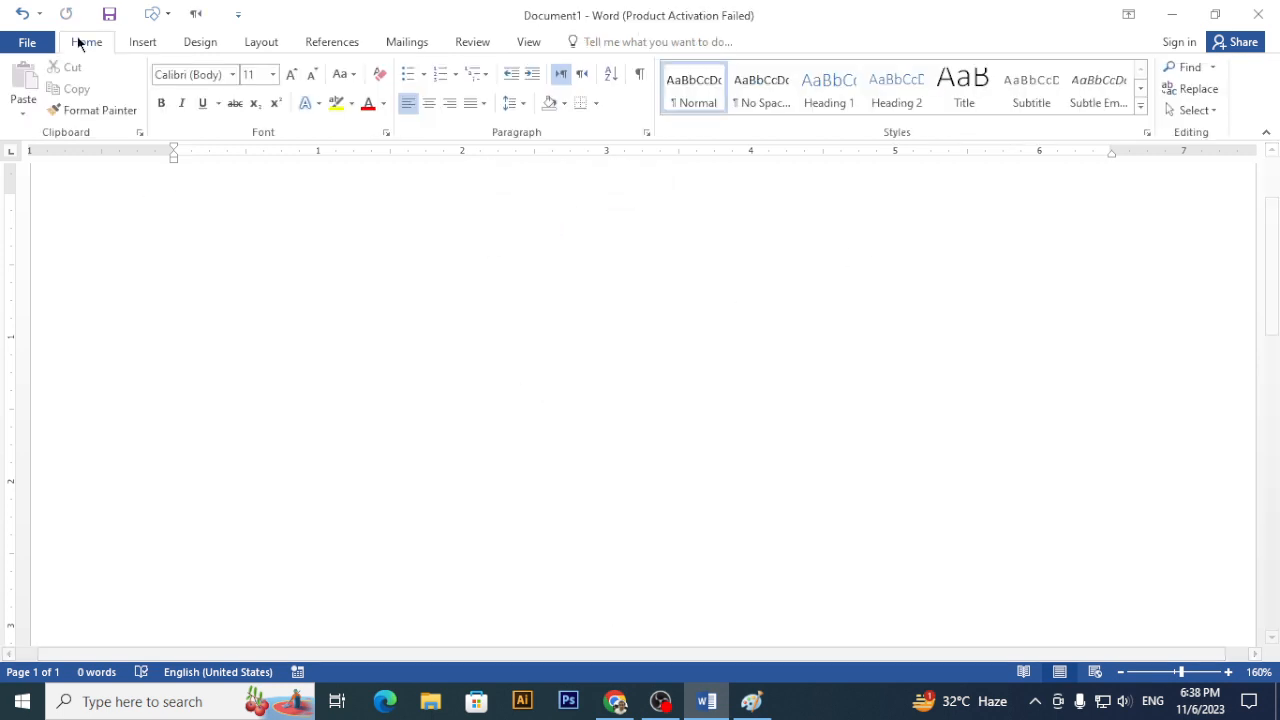
- Draw a long horizontal straight line across the upper page
click(145, 46)
click(255, 105)
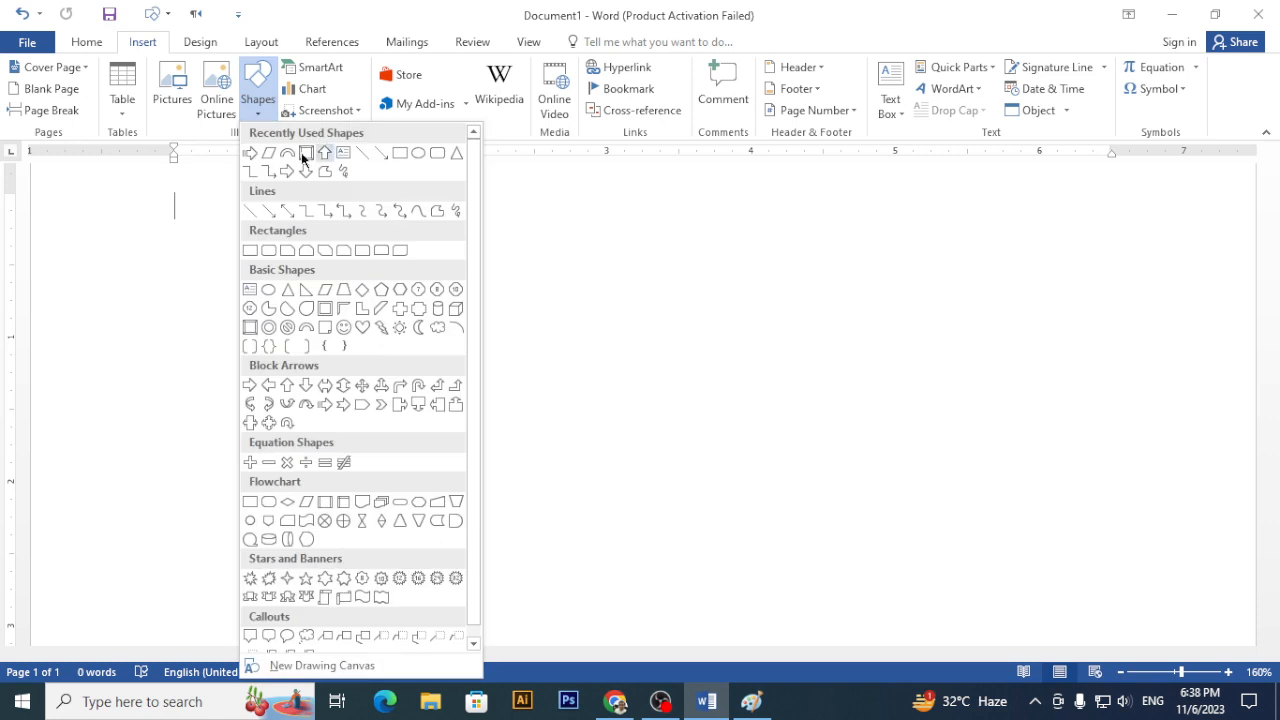
click(251, 212)
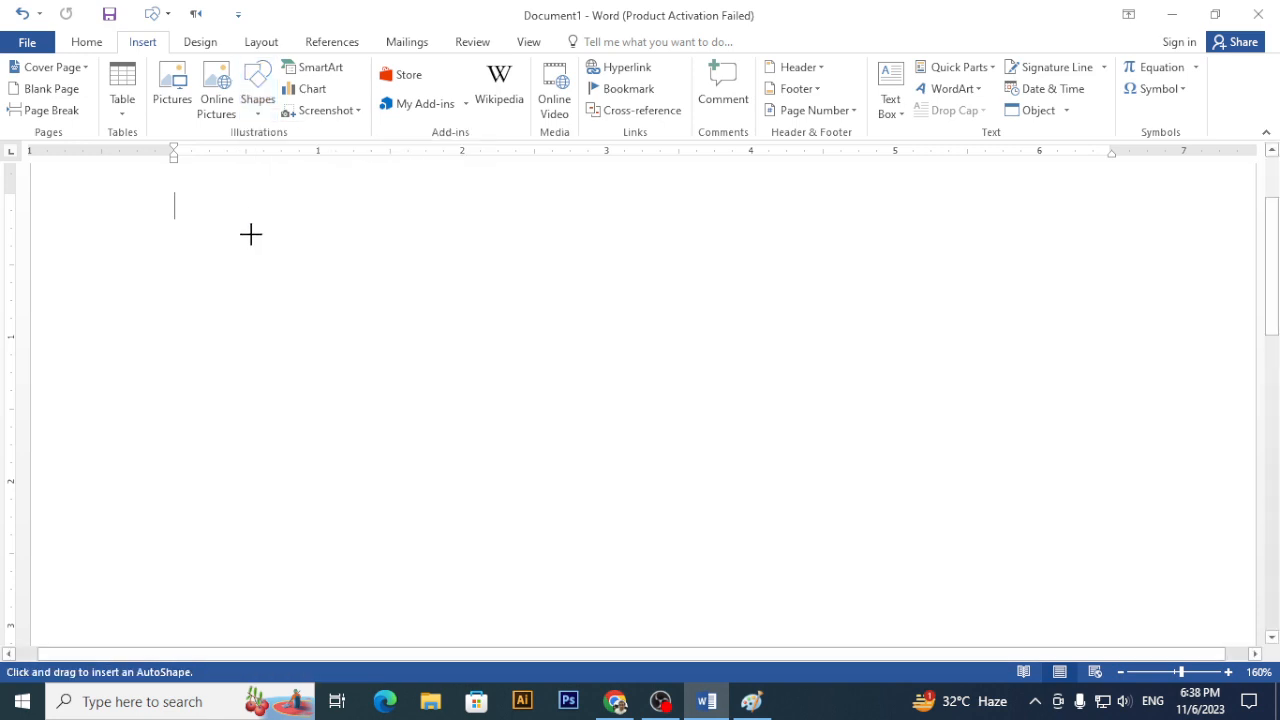
drag(220, 271, 1029, 272)
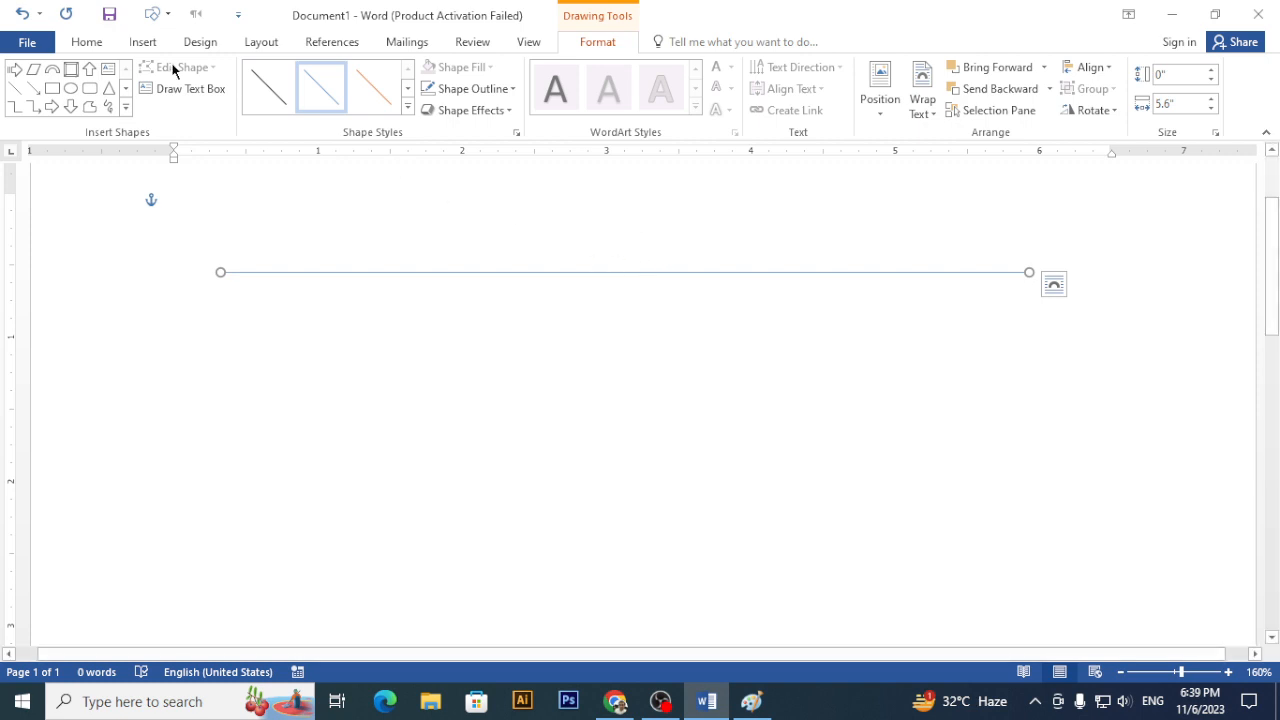
- Draw a parallelogram below the line and tilt it slightly counter-clockwise
click(33, 68)
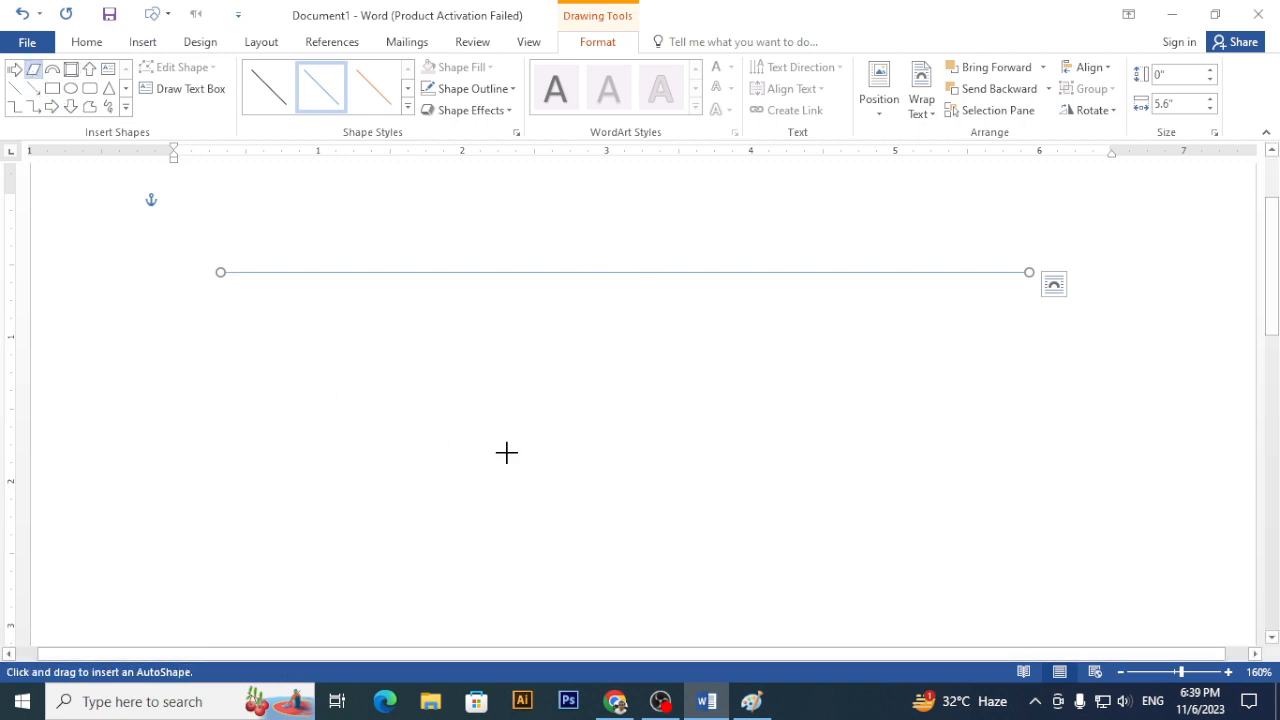
drag(522, 398, 627, 599)
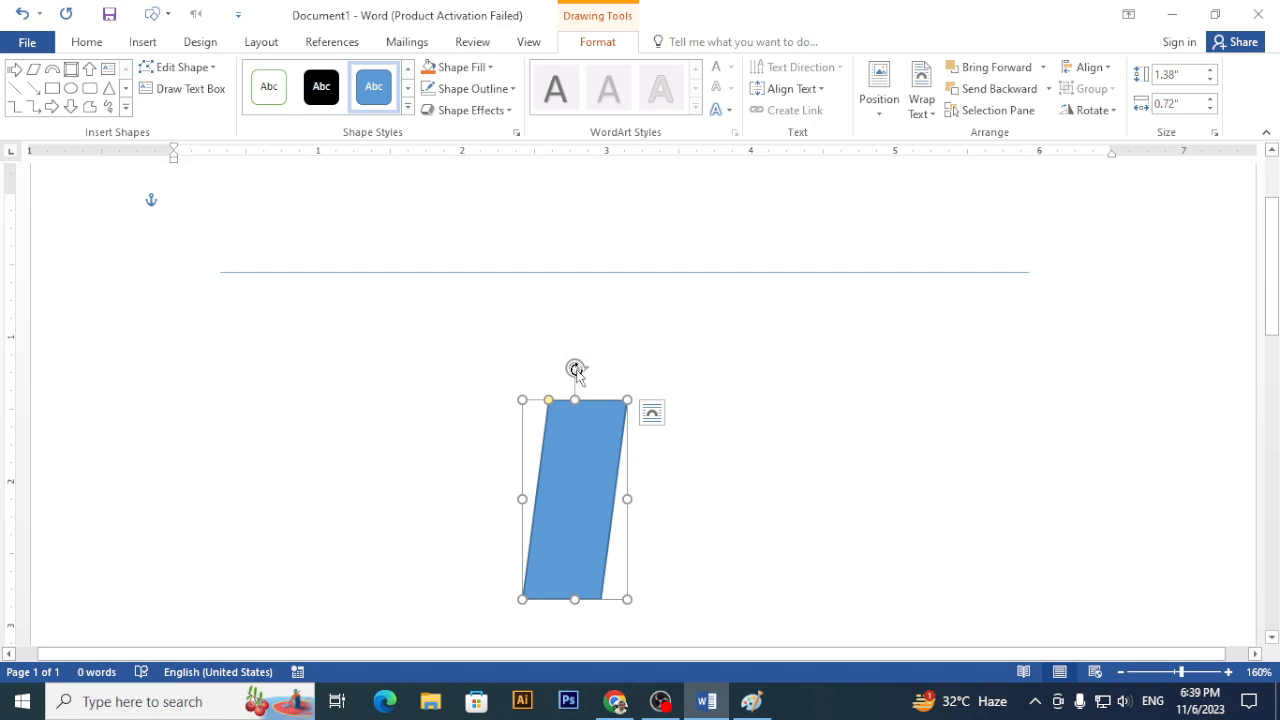
drag(575, 368, 560, 346)
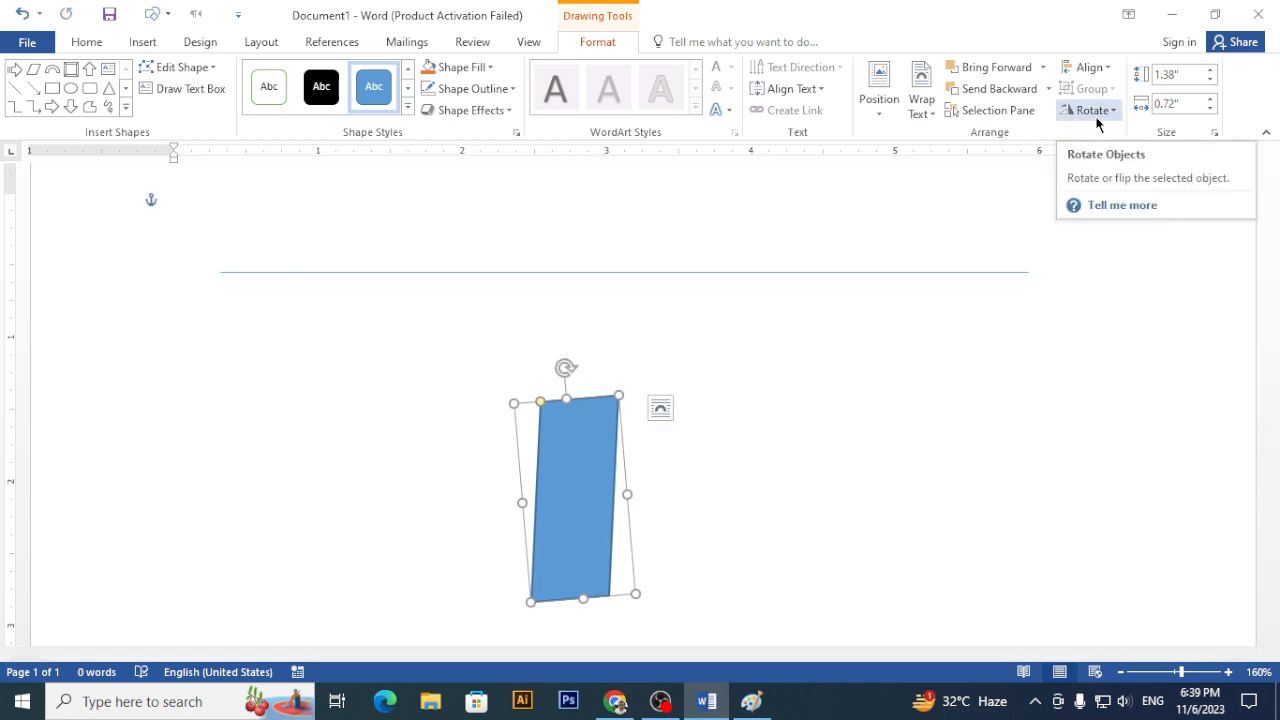
- Give the horizontal line an orange outline and a thicker line weight
click(727, 273)
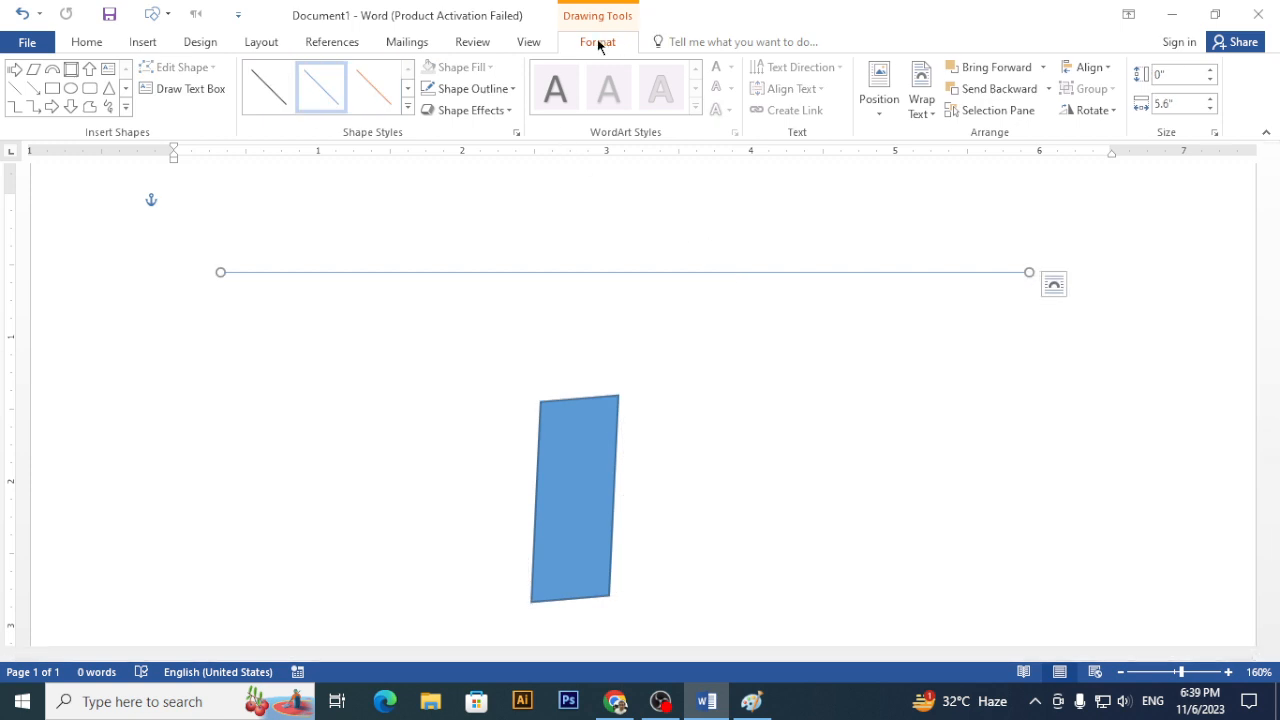
click(512, 90)
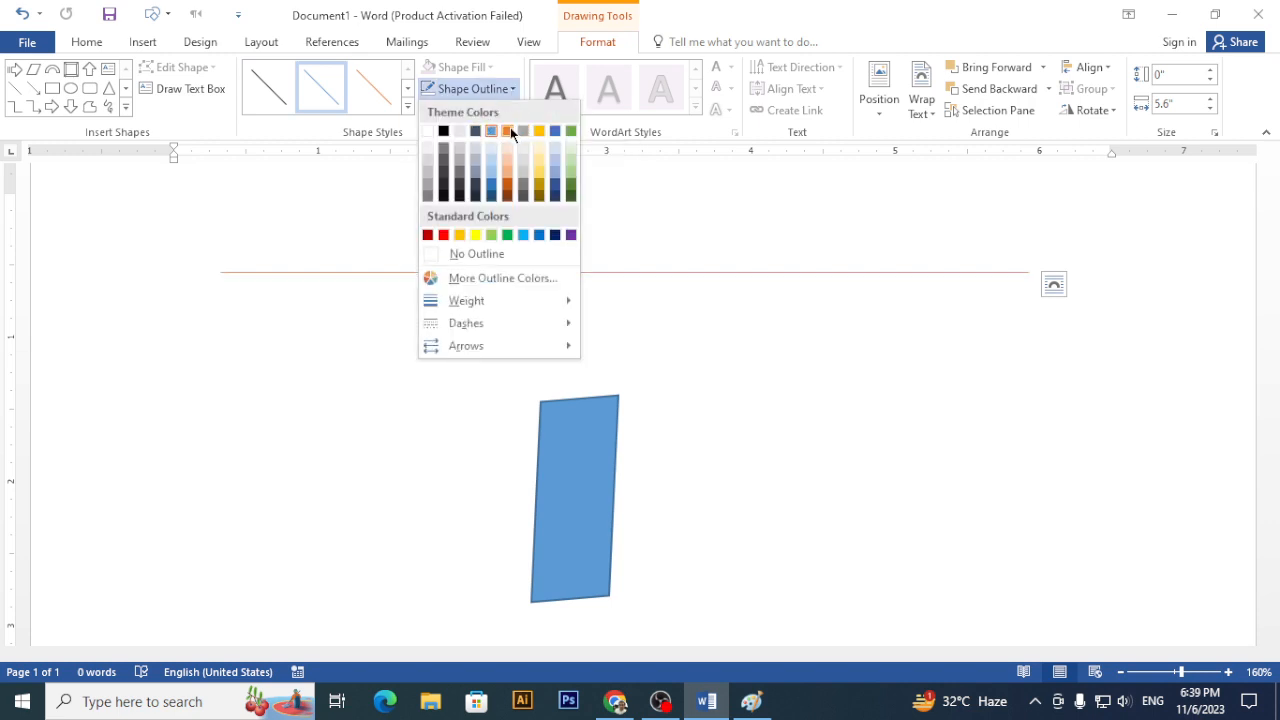
click(510, 127)
click(509, 91)
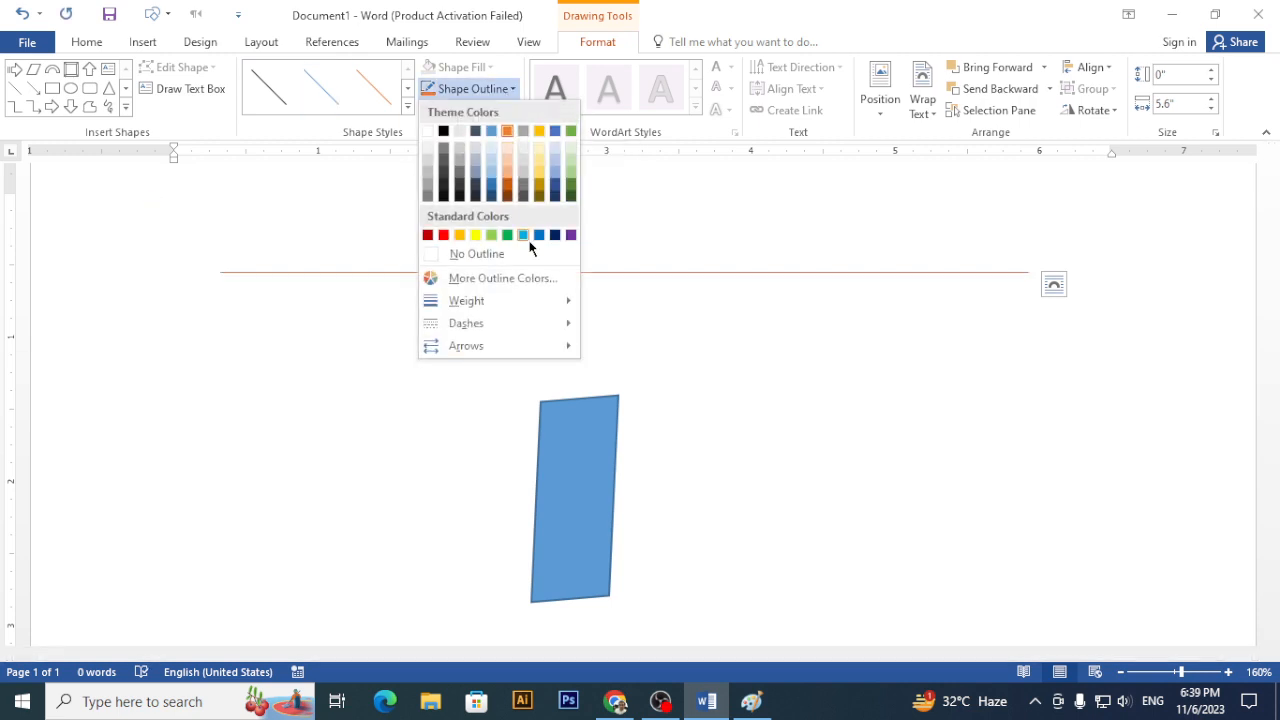
mouse_move(545, 300)
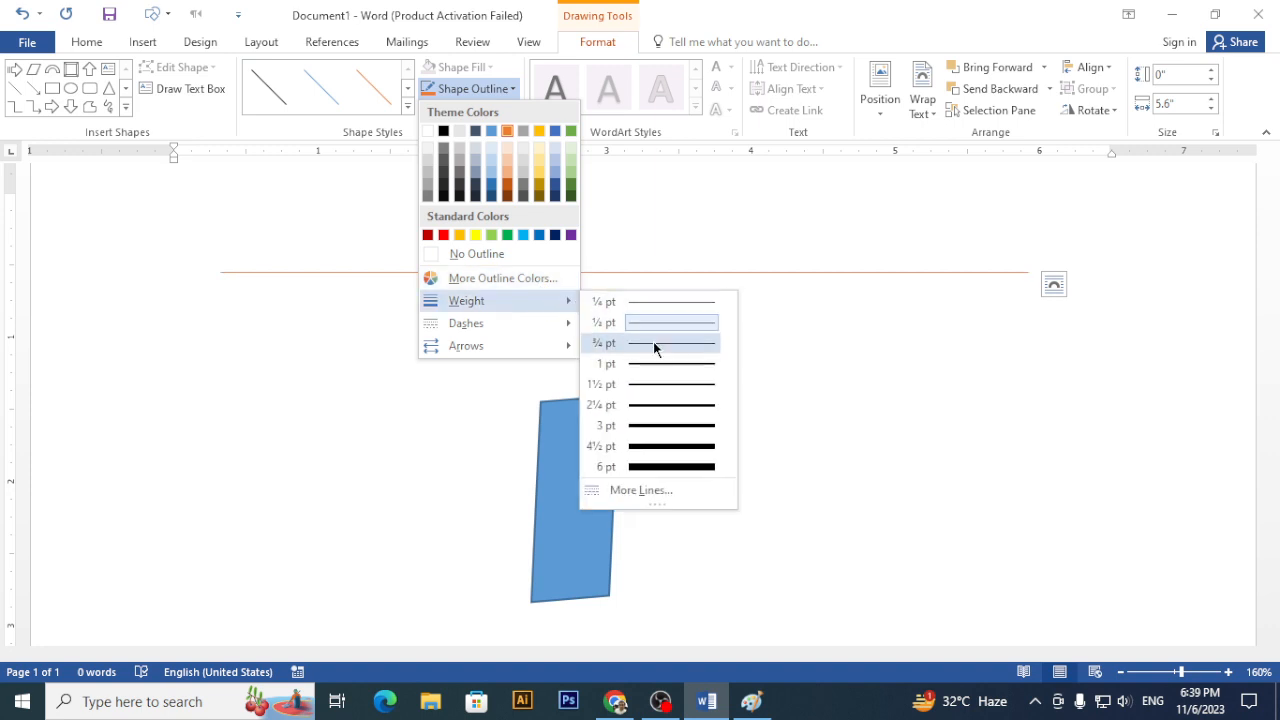
click(687, 425)
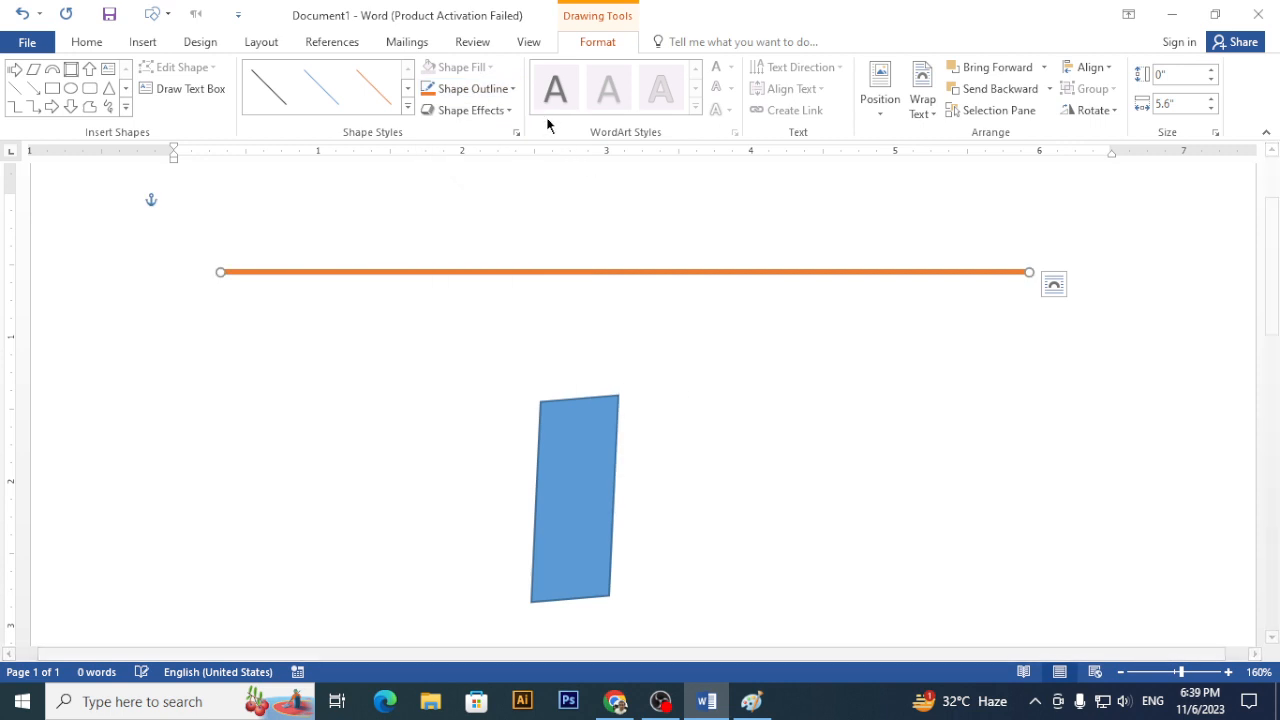
click(509, 89)
mouse_move(555, 335)
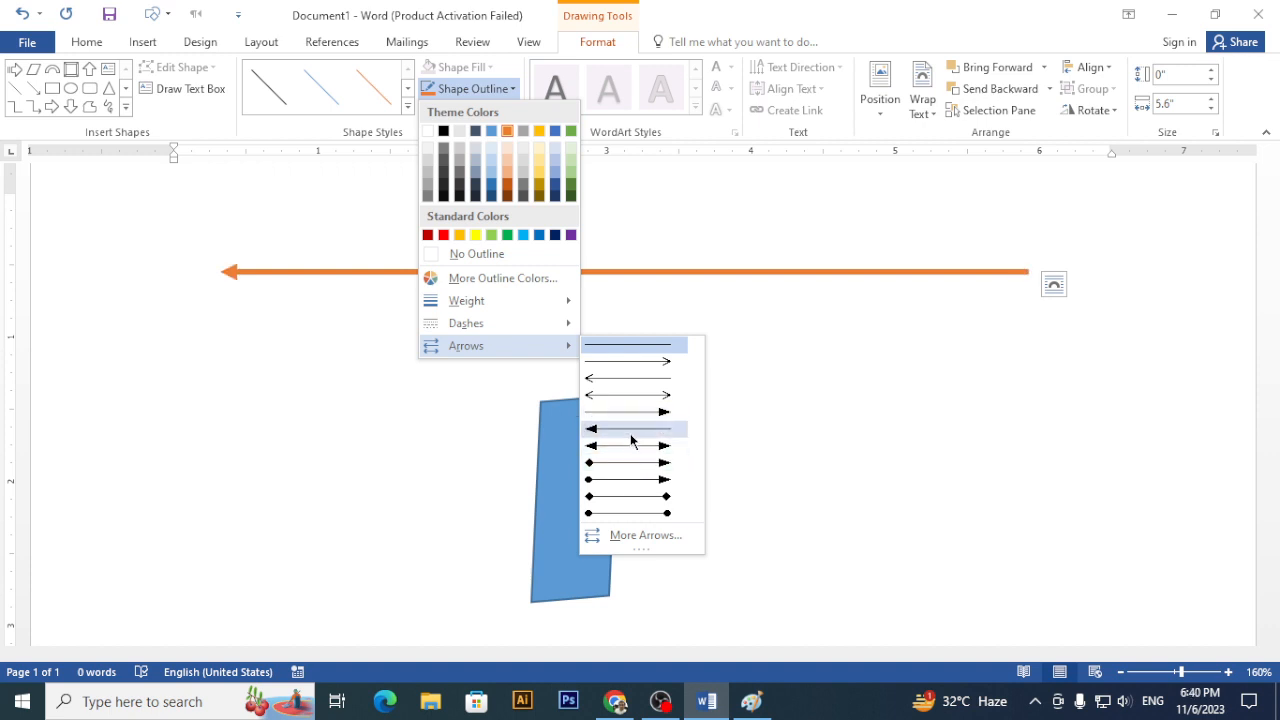
click(782, 324)
click(597, 402)
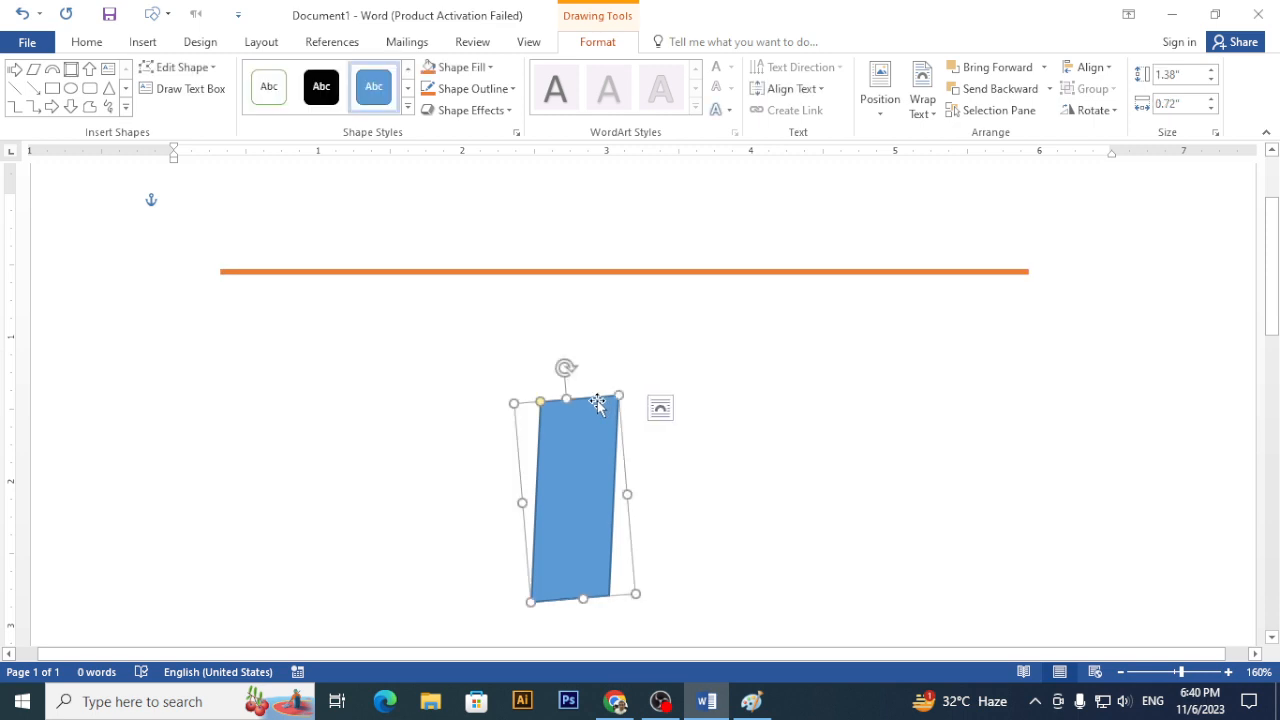
- Delete the tilted parallelogram and draw a Rectangle shape just under the orange line
key(Delete)
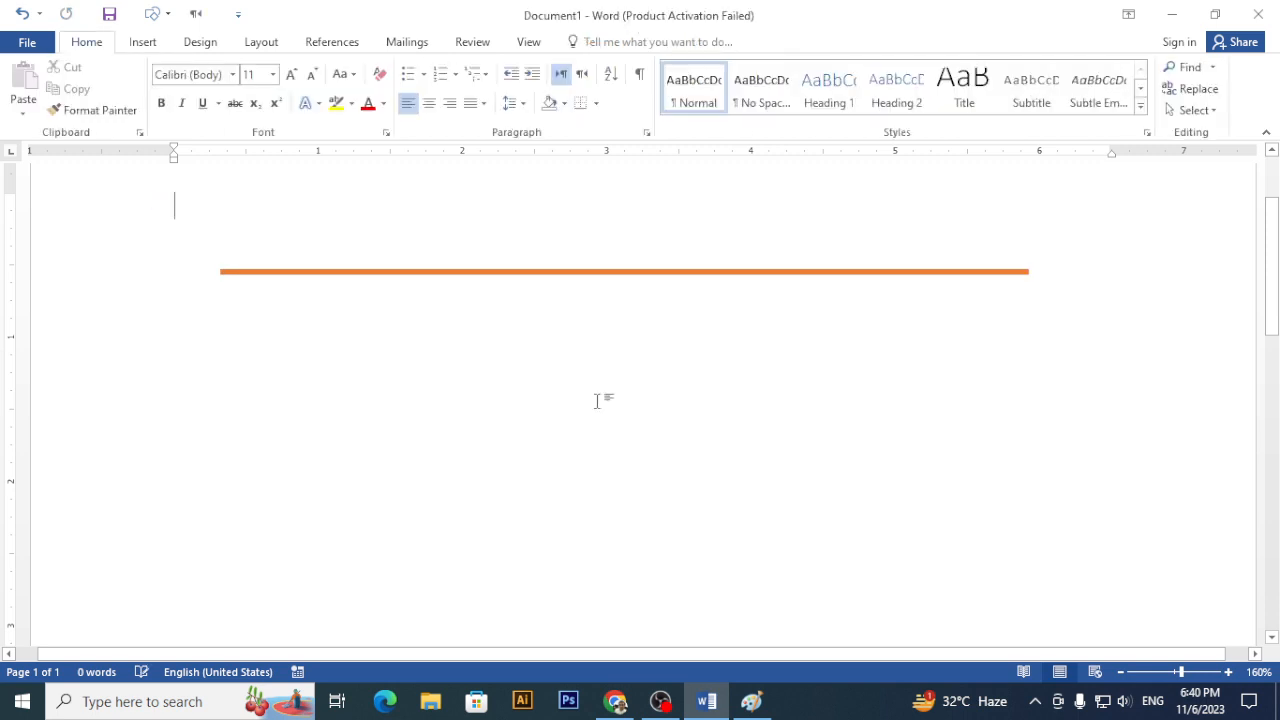
click(143, 42)
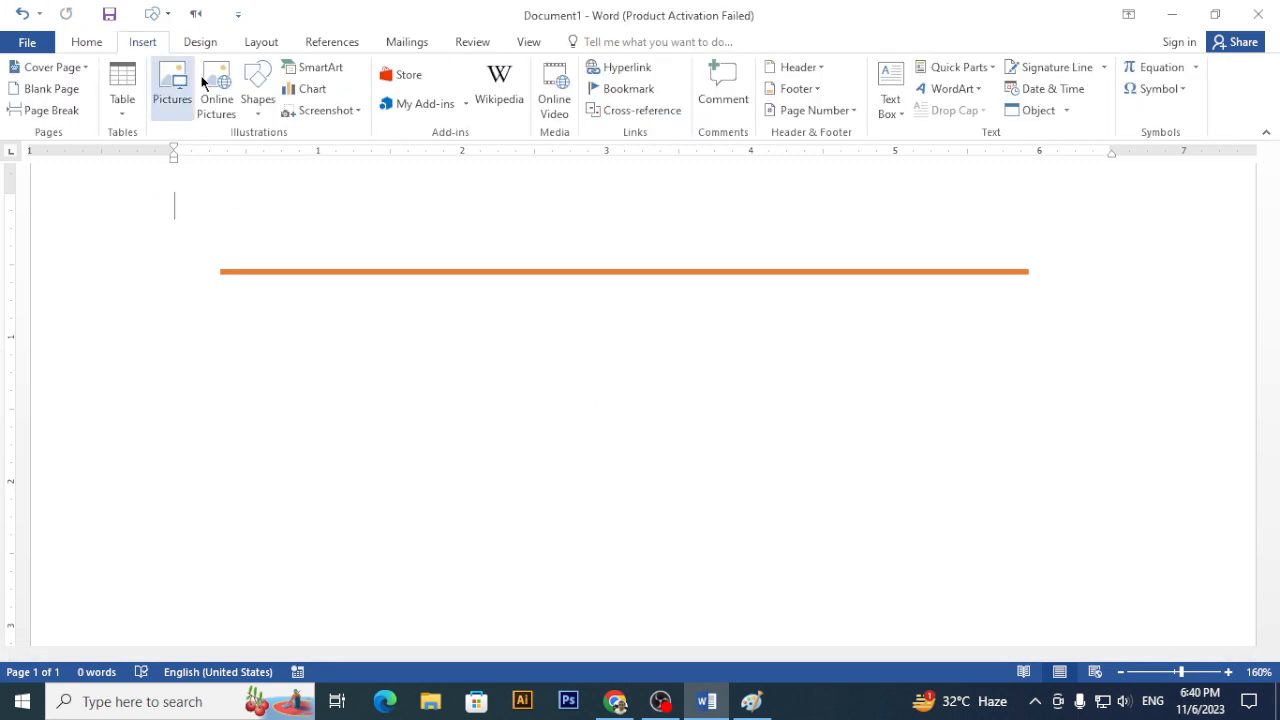
click(269, 111)
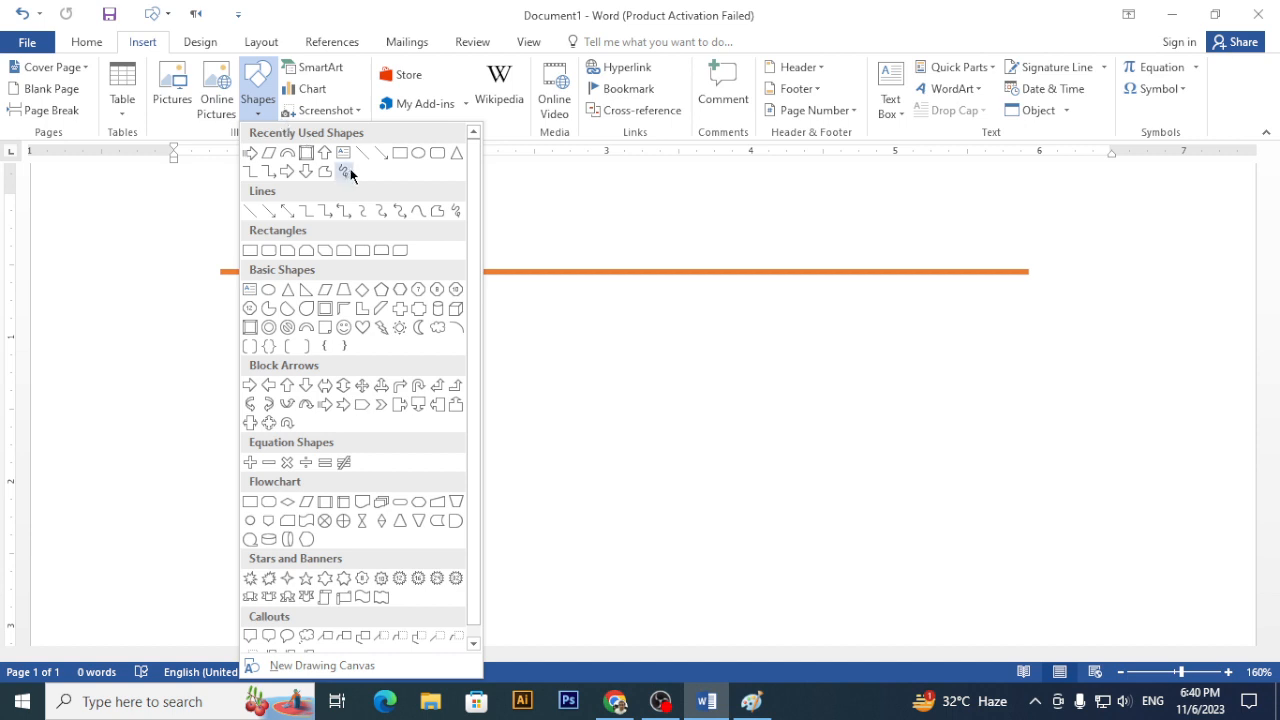
click(250, 251)
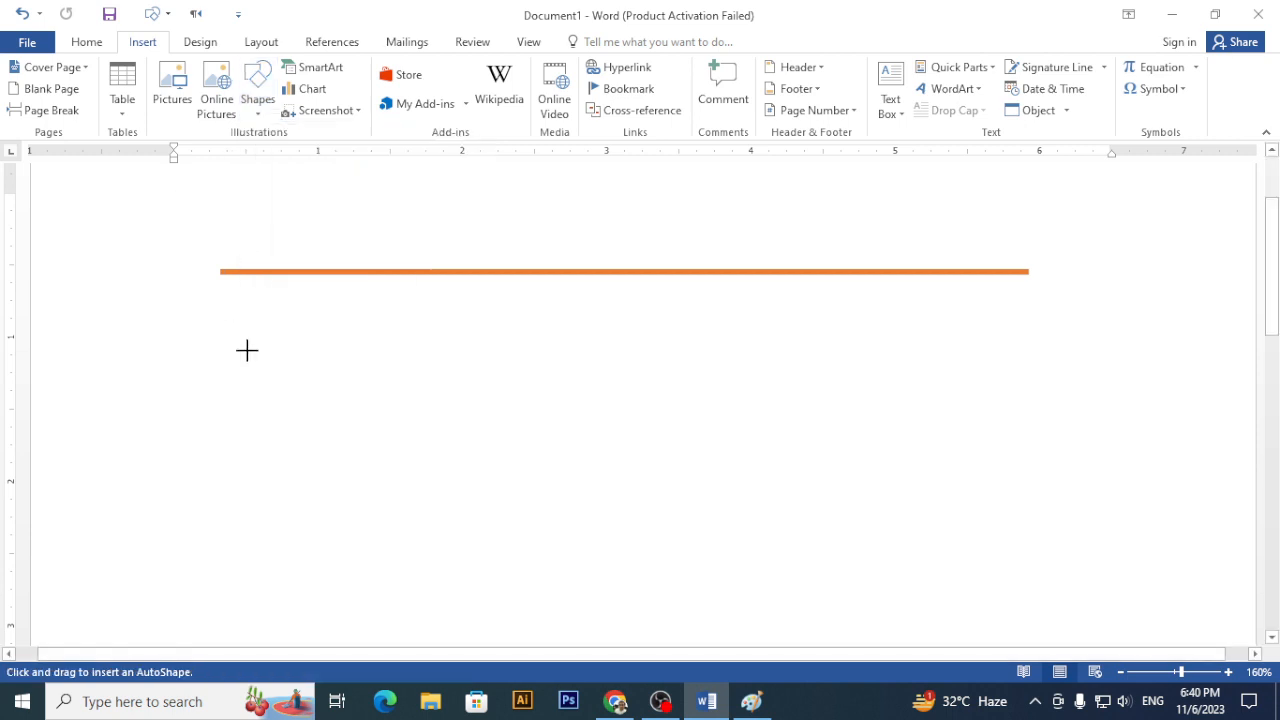
mouse_move(220, 317)
mouse_down()
mouse_move(491, 477)
mouse_move(505, 505)
mouse_up()
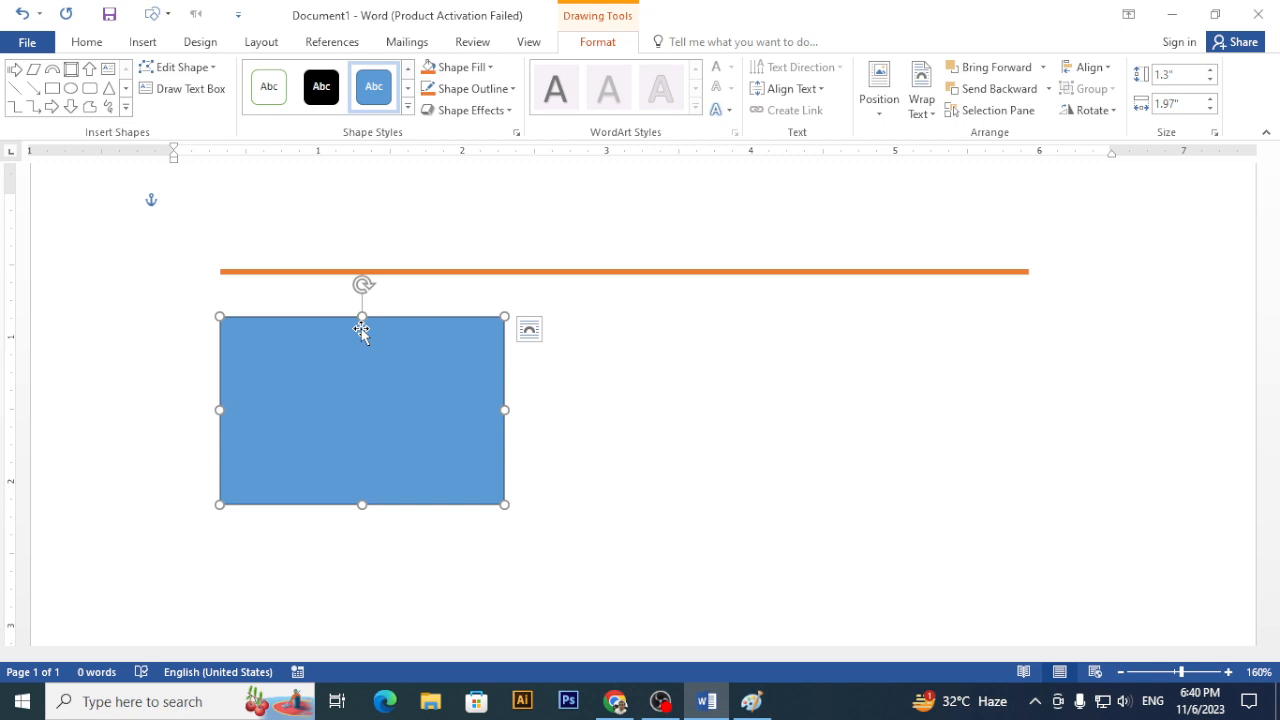
- Replace a trial dark orange fill with the Desktop picture 'images (1)' as the rectangle's fill
click(491, 68)
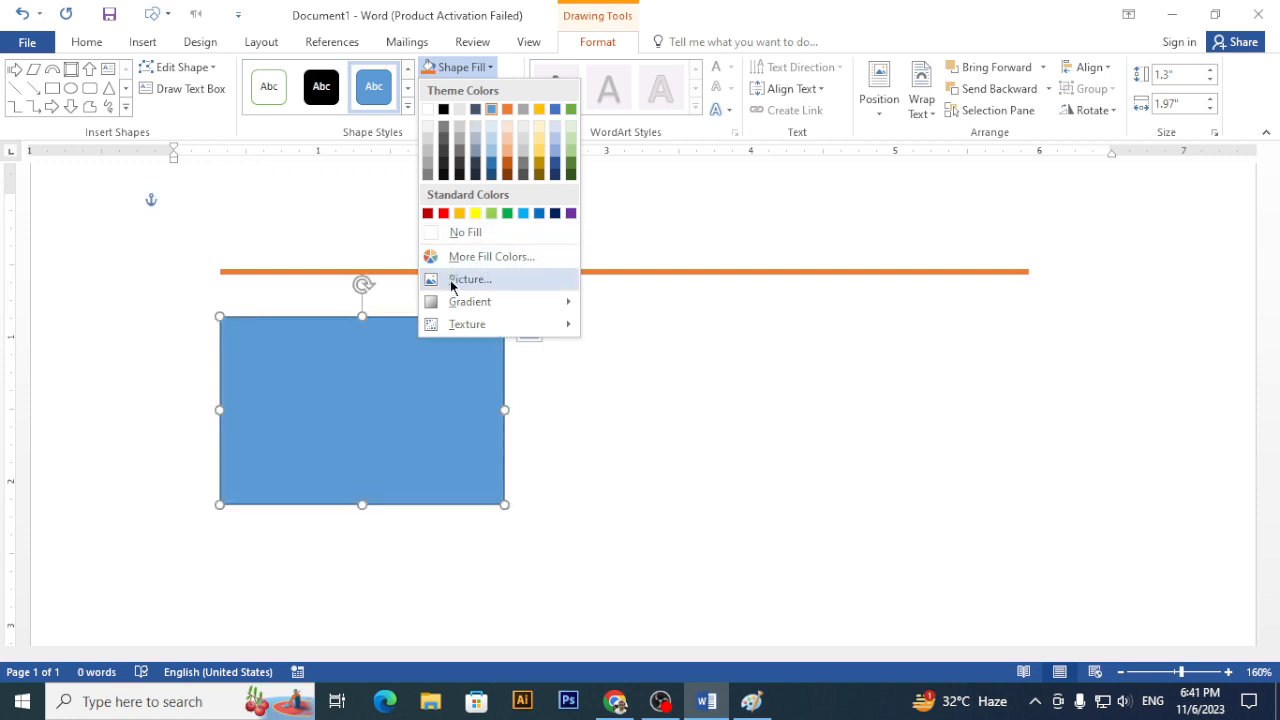
click(506, 170)
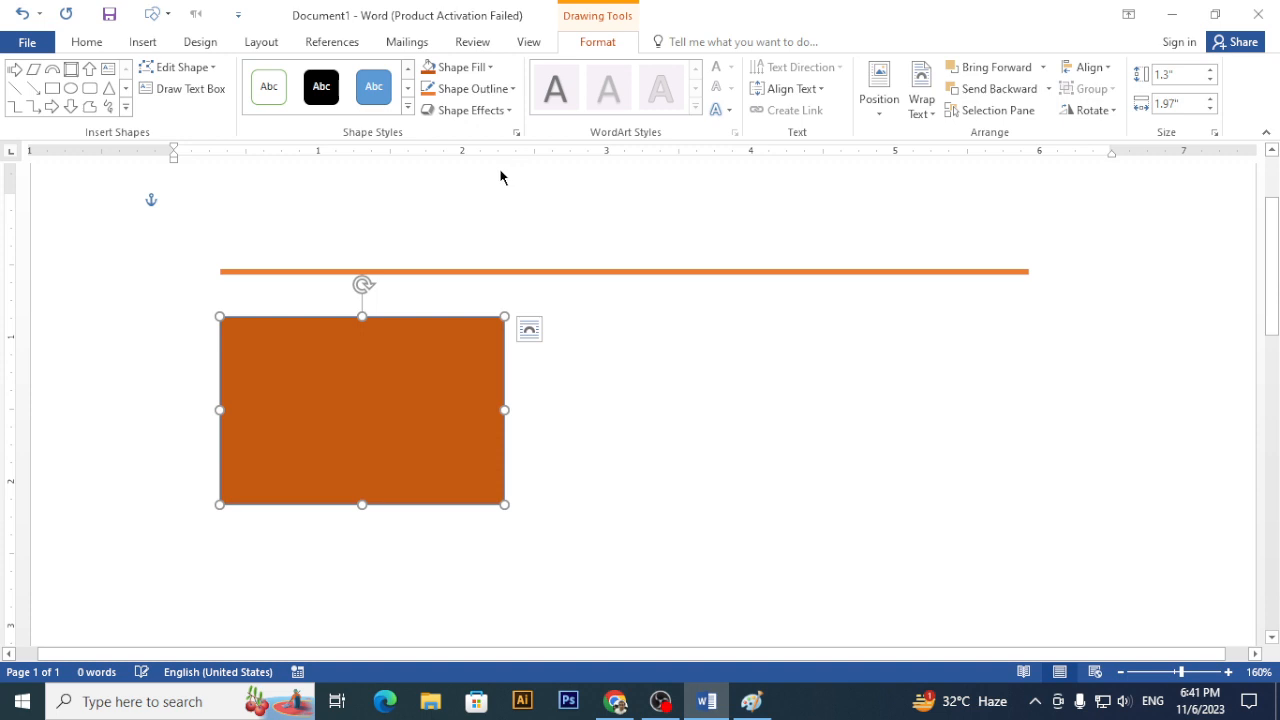
click(489, 68)
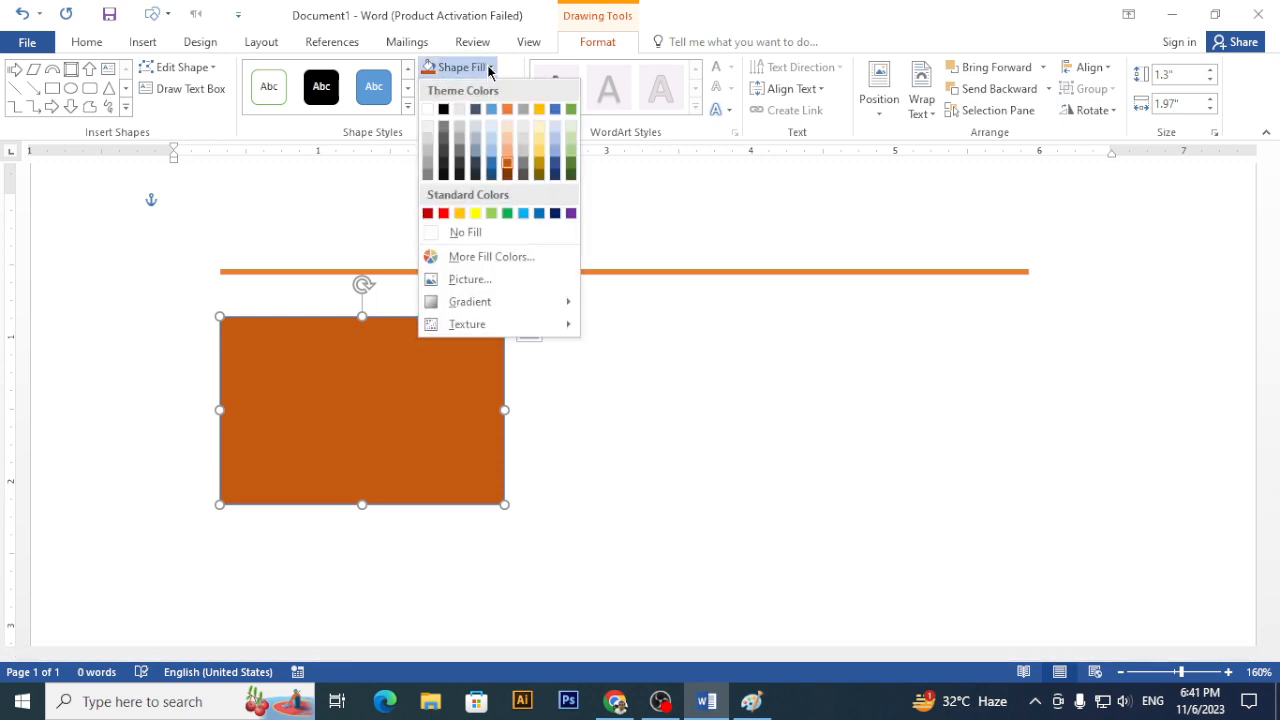
click(503, 280)
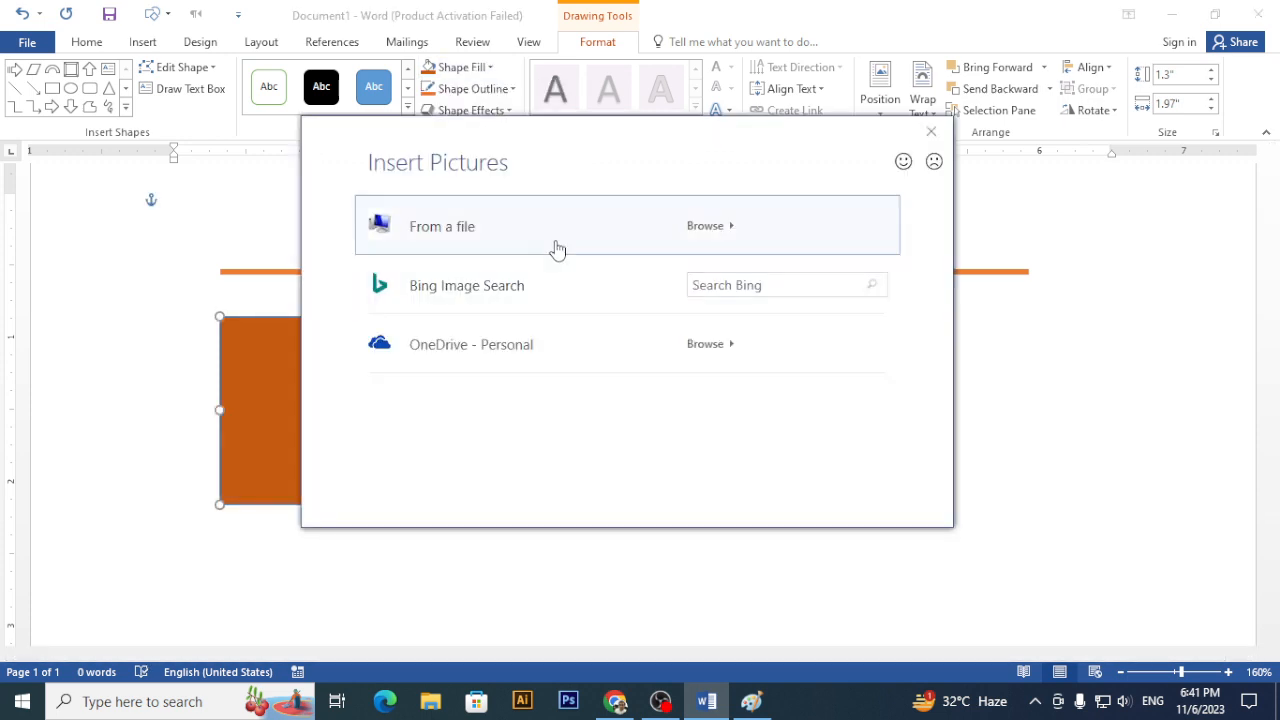
click(554, 247)
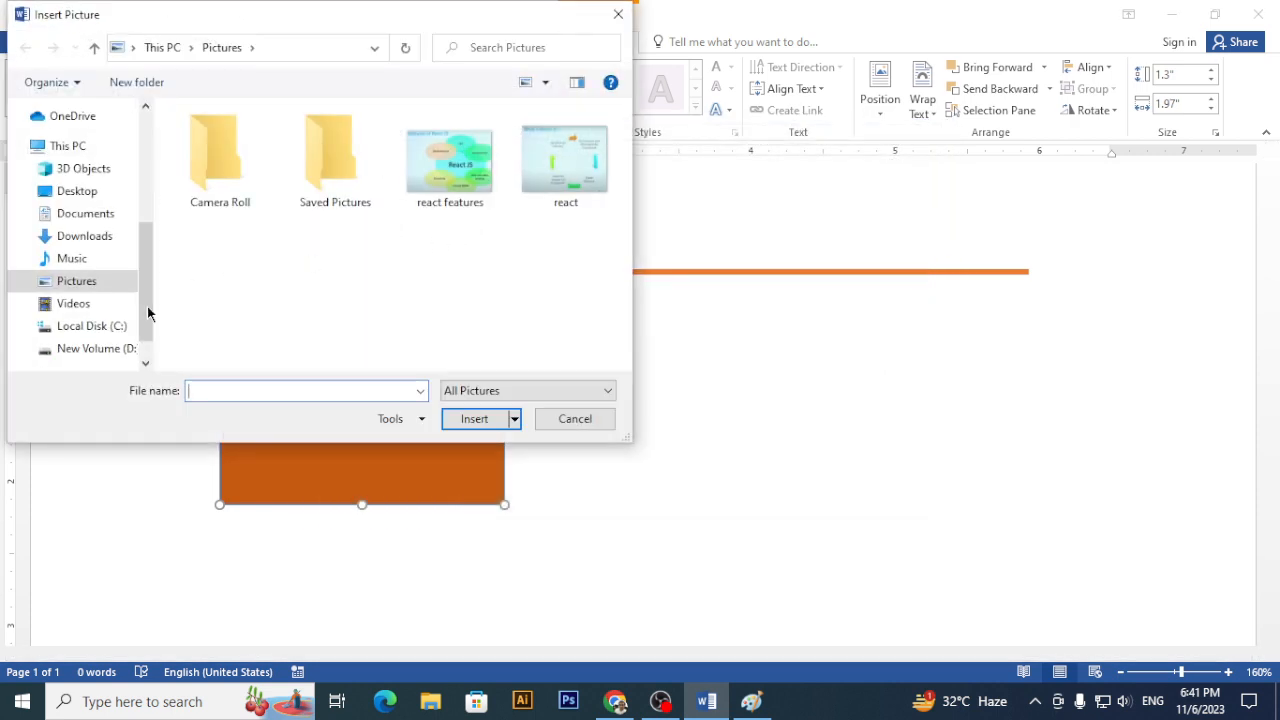
click(90, 193)
scroll(282, 269, down, 5)
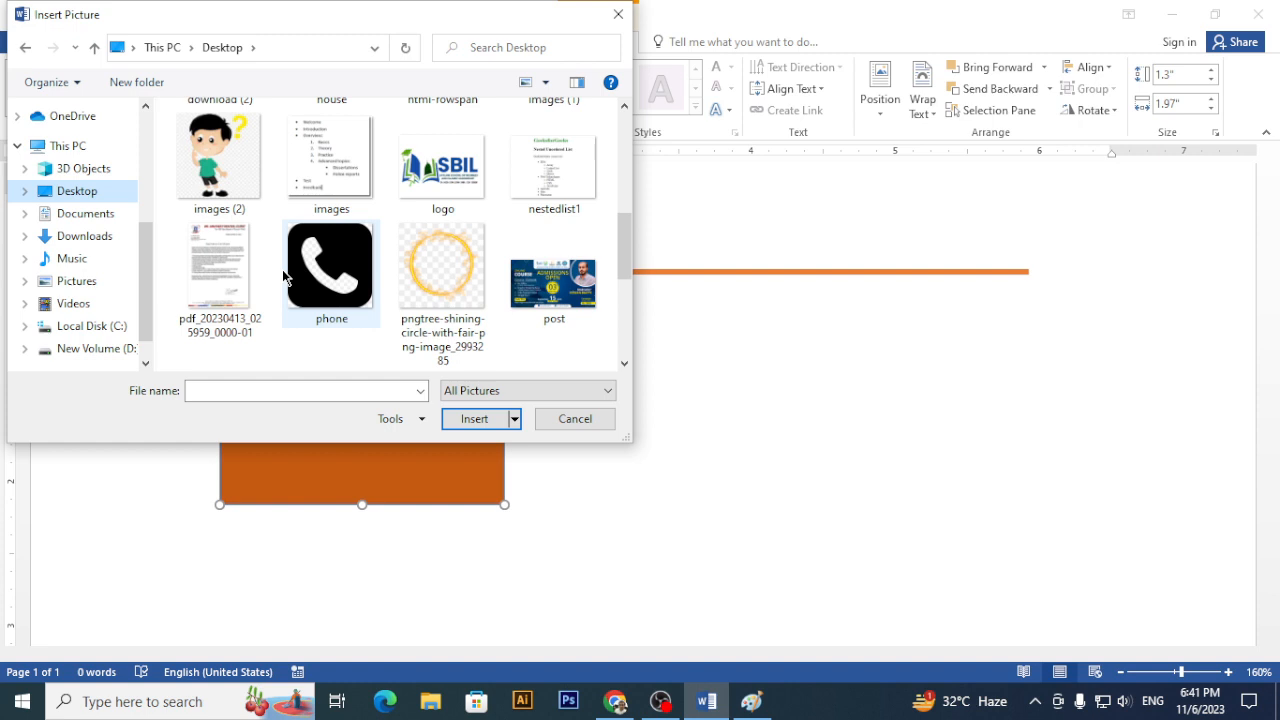
scroll(282, 269, down, 5)
scroll(282, 276, up, 2)
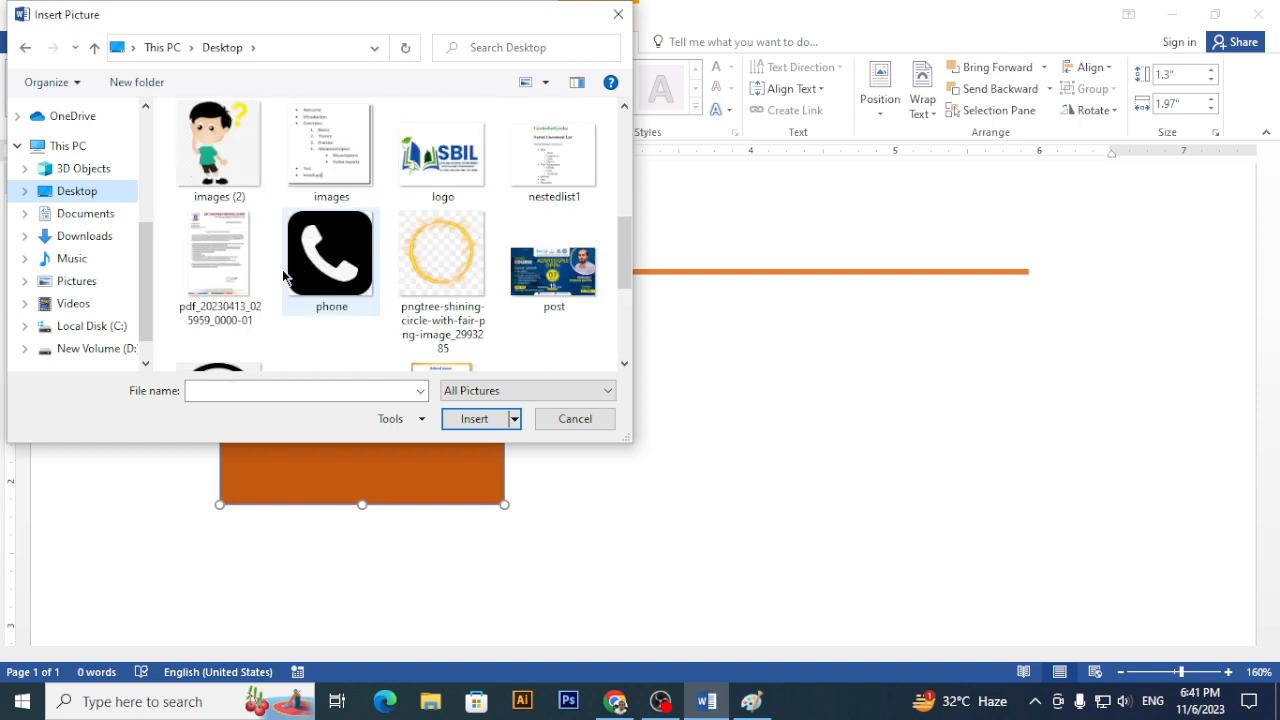
scroll(282, 276, up, 1)
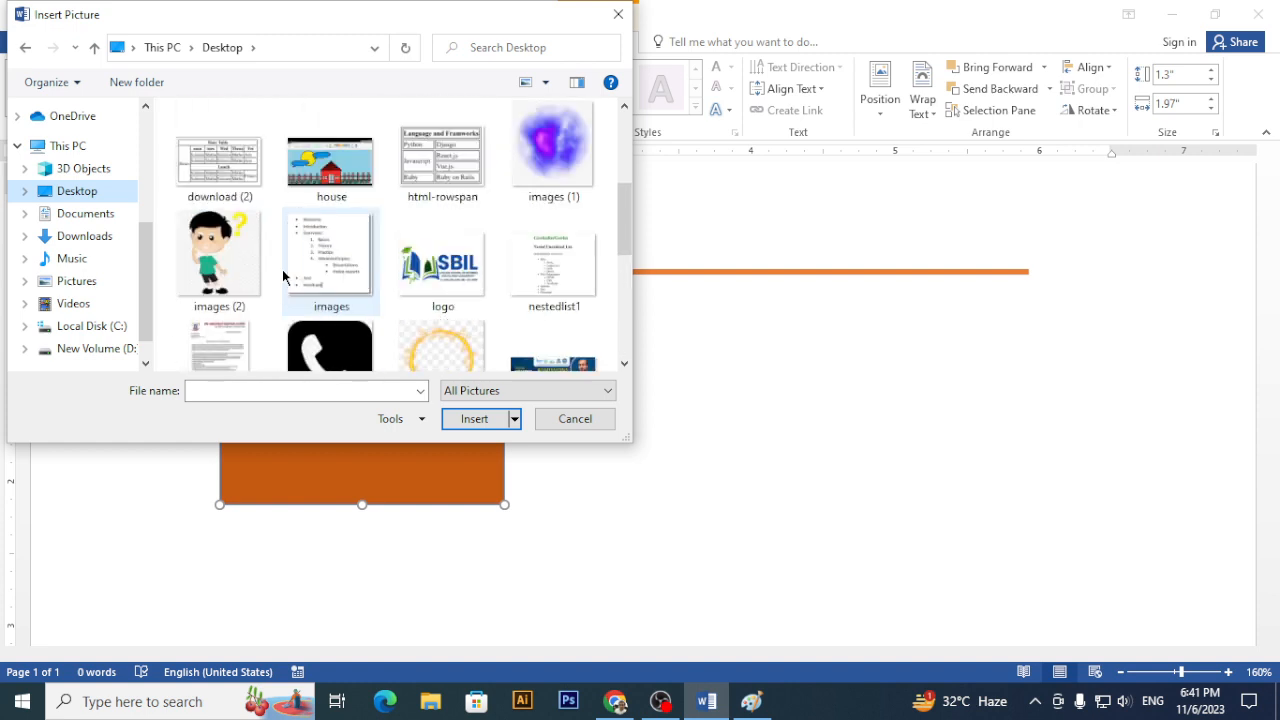
double_click(568, 155)
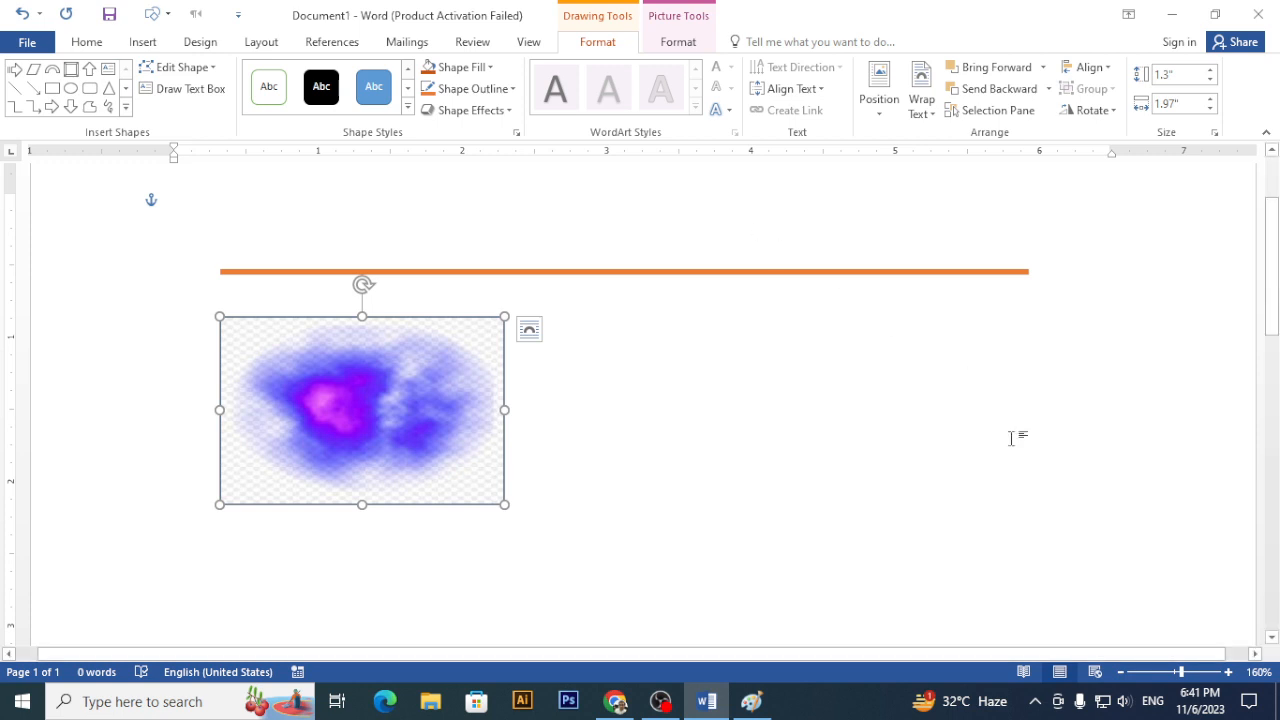
- Raise the speaker volume to 100 and return to the Word document
click(1128, 702)
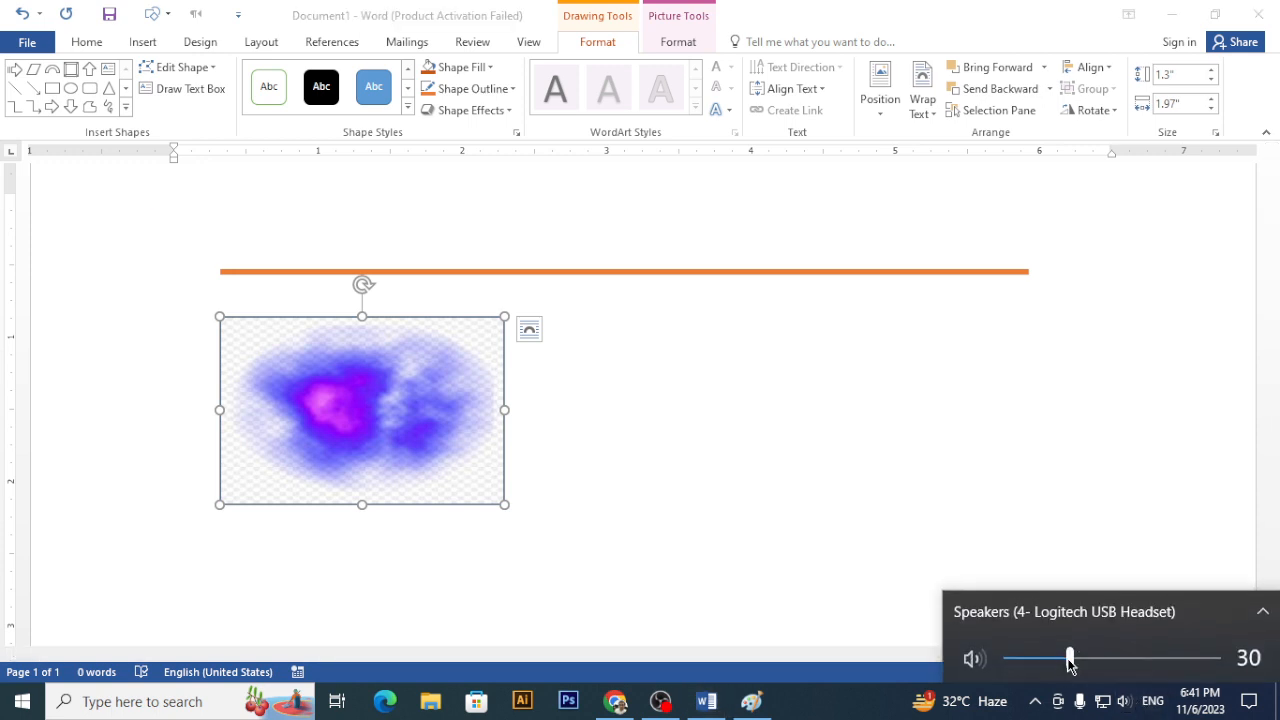
drag(1066, 657, 1223, 657)
click(993, 513)
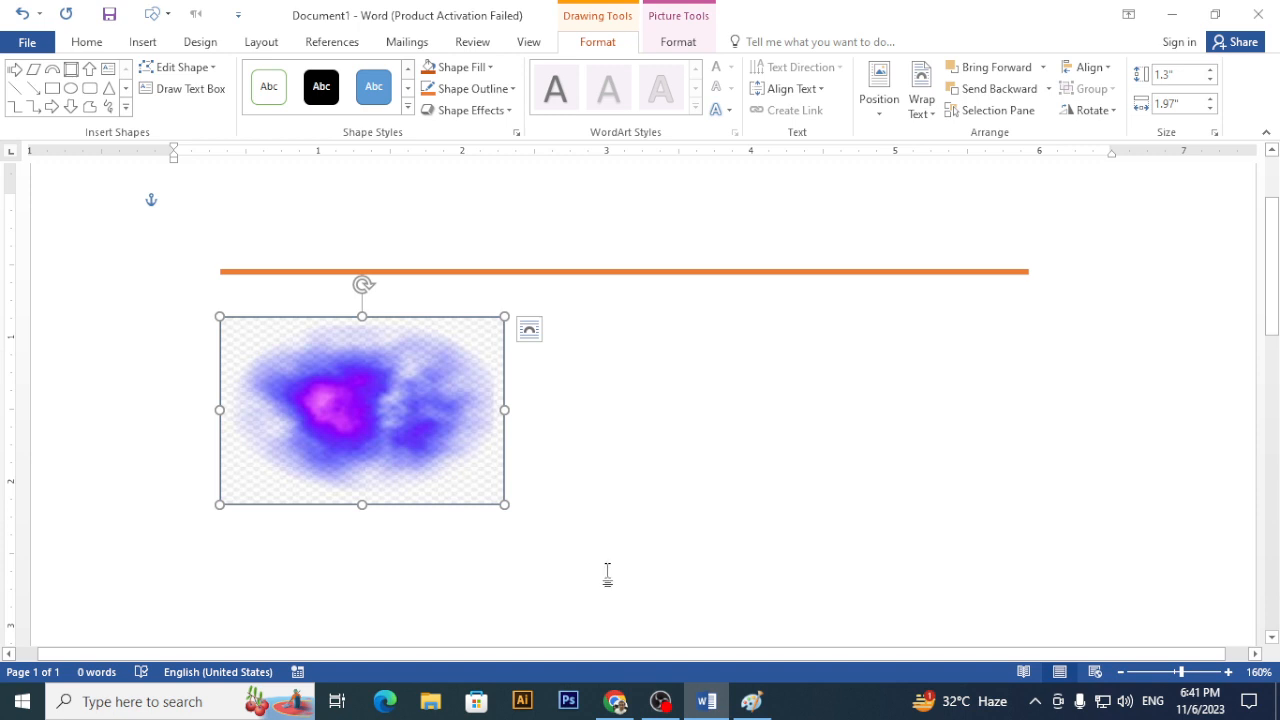
- Inspect the rectangle's fill settings via Shape Fill and via Format Shape's Fill & Line, then close them
click(487, 70)
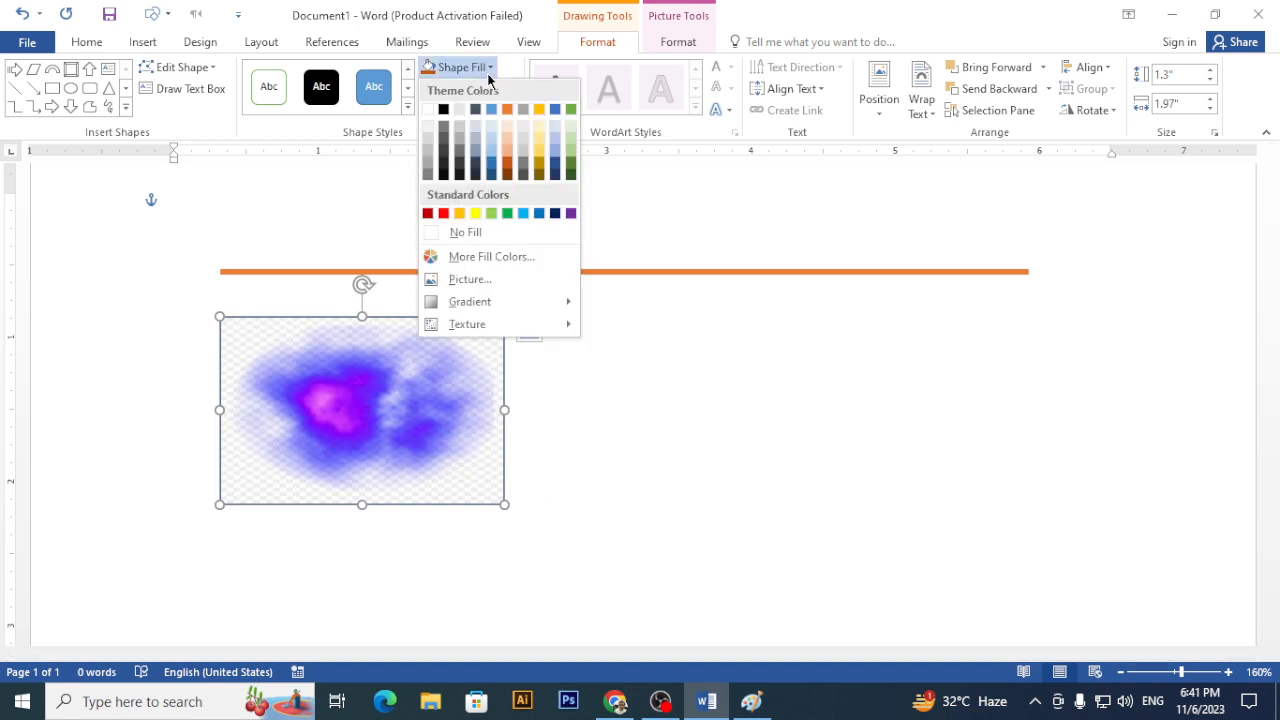
mouse_move(482, 309)
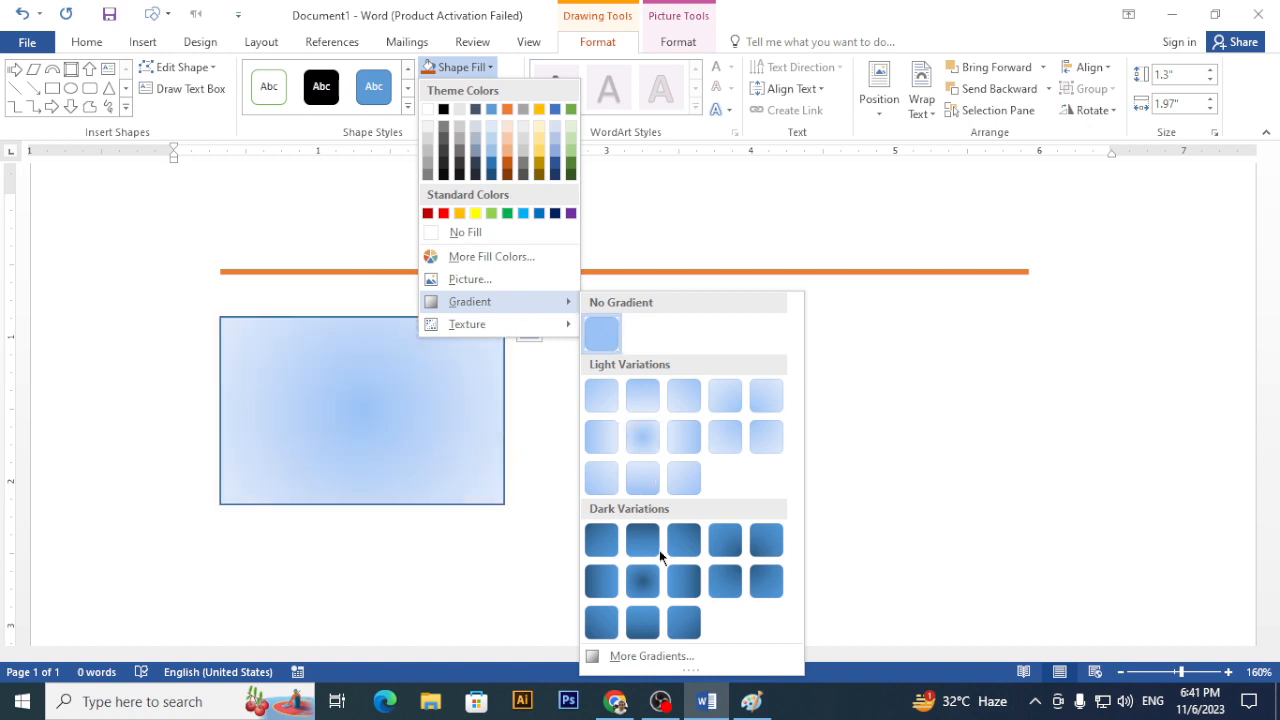
click(650, 656)
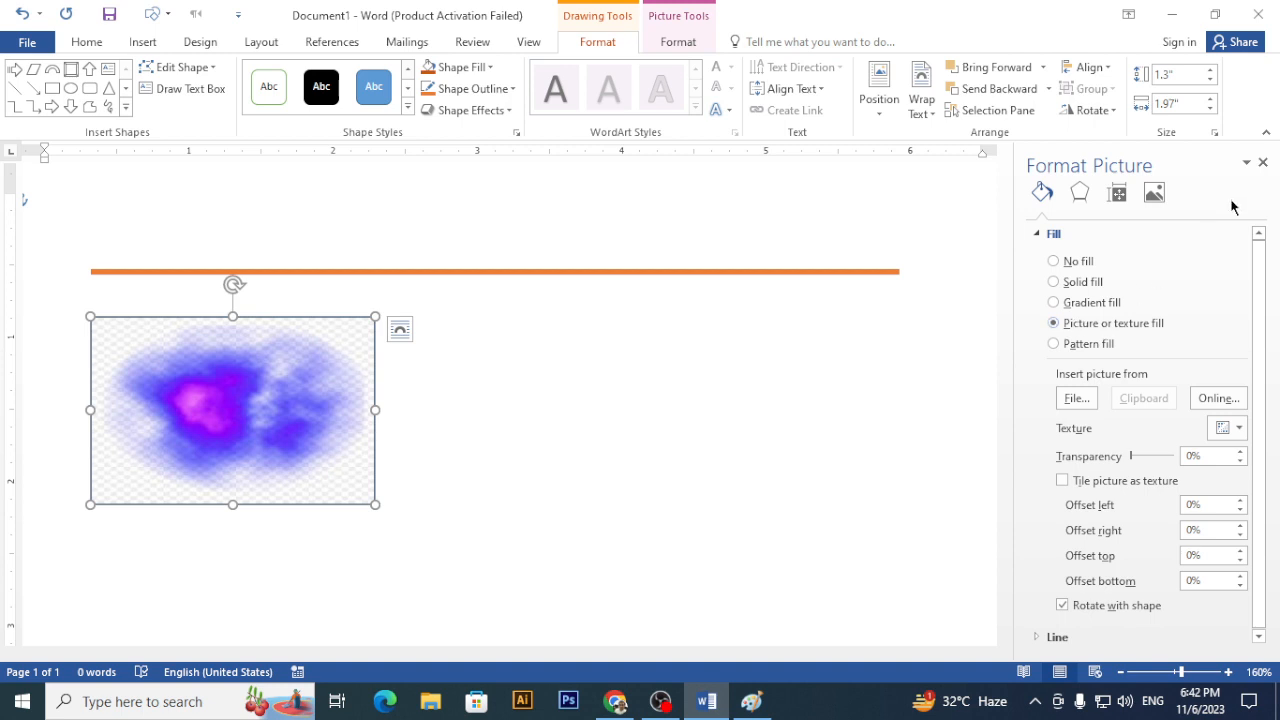
click(1264, 163)
right_click(352, 418)
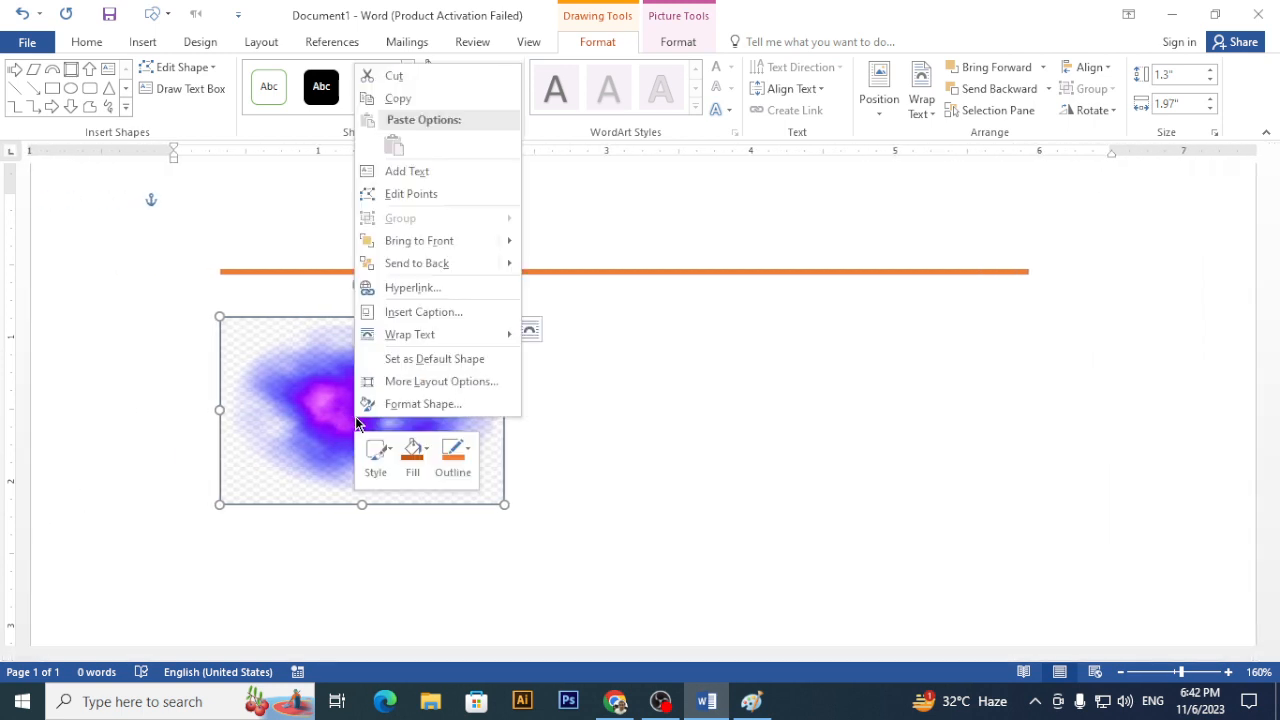
click(424, 404)
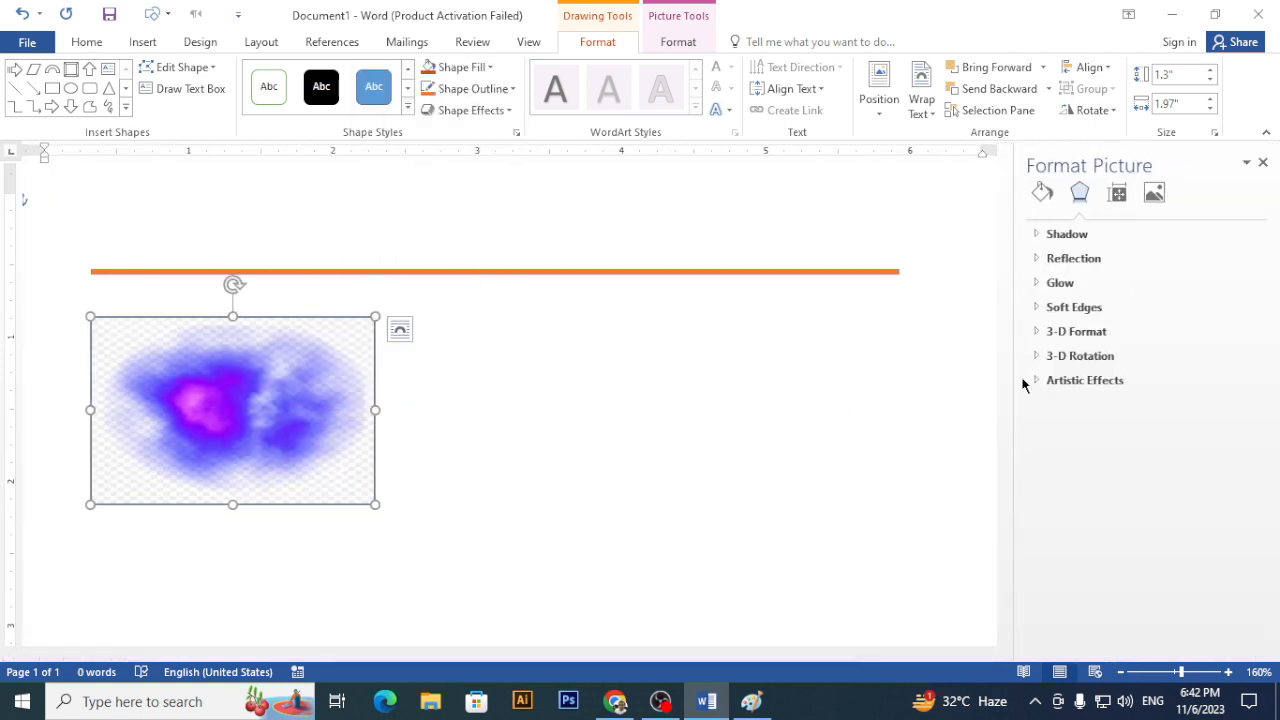
click(1042, 192)
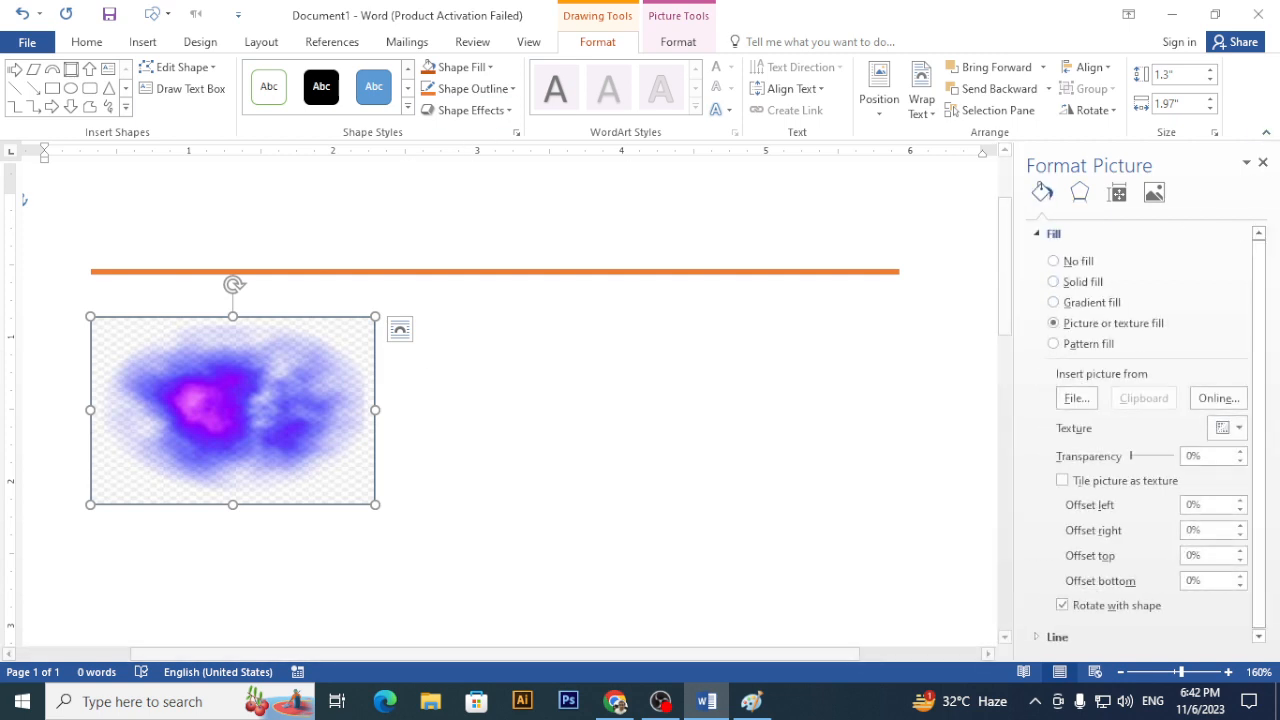
click(1263, 163)
- Open the rectangle's detailed gradient settings through Shape Fill > Gradient > More Gradients
click(485, 67)
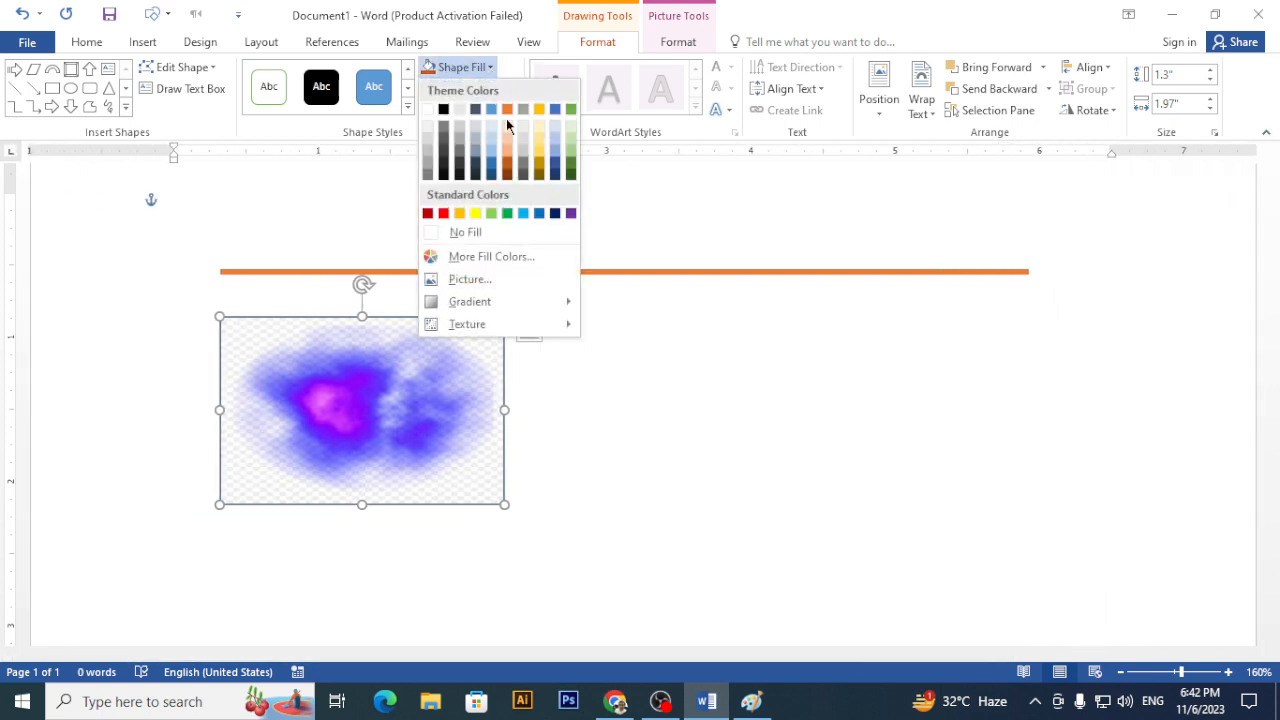
mouse_move(496, 309)
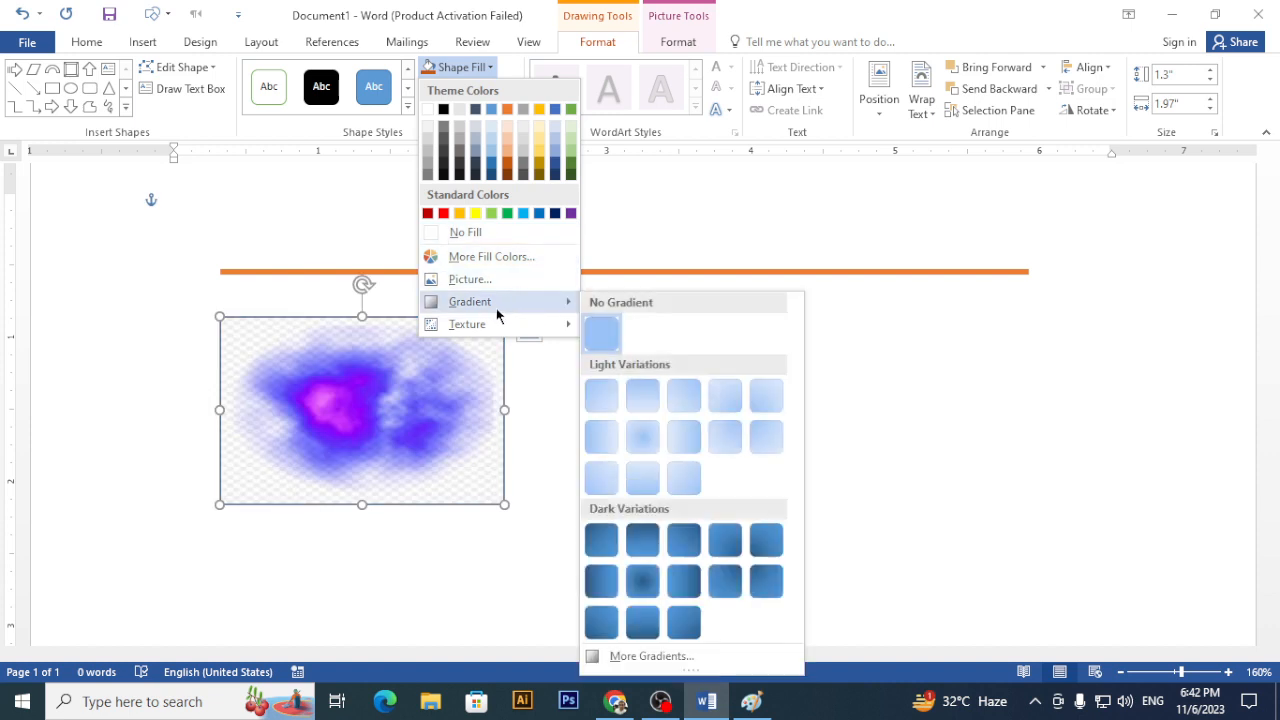
click(669, 660)
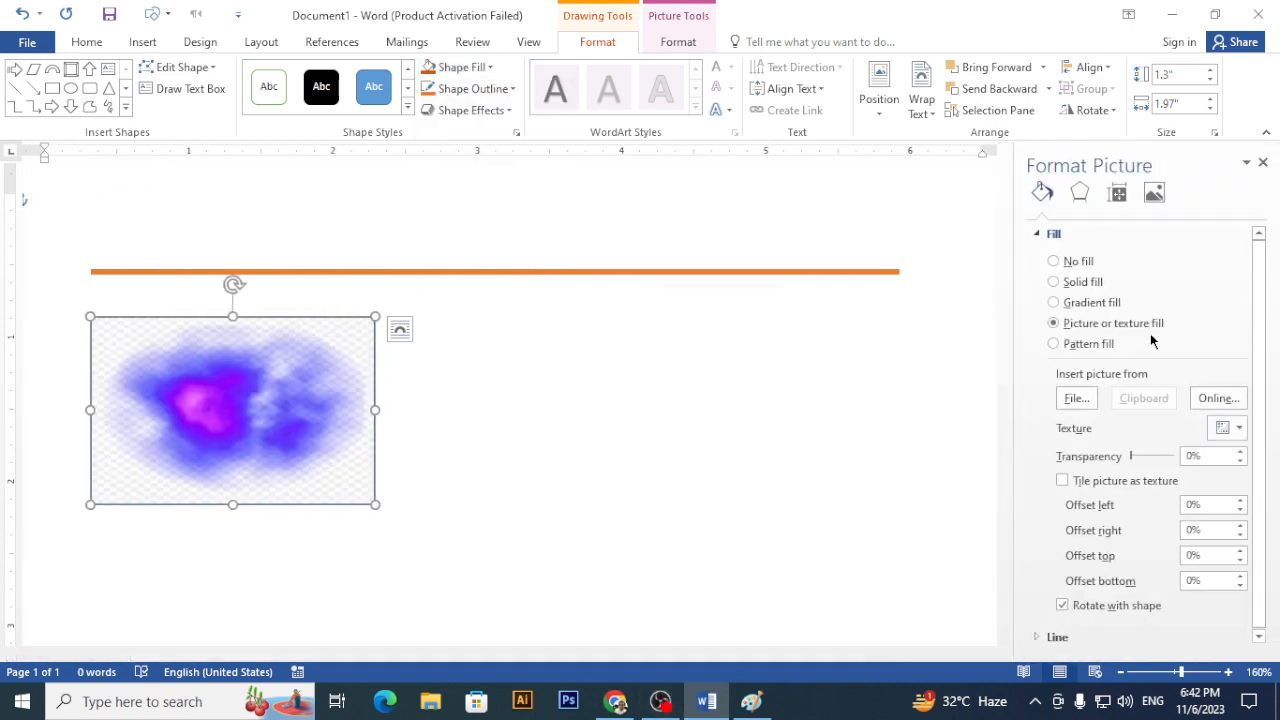
- Switch the rectangle to gradient fill, shift a middle stop left, and make the first stop orange
click(1055, 302)
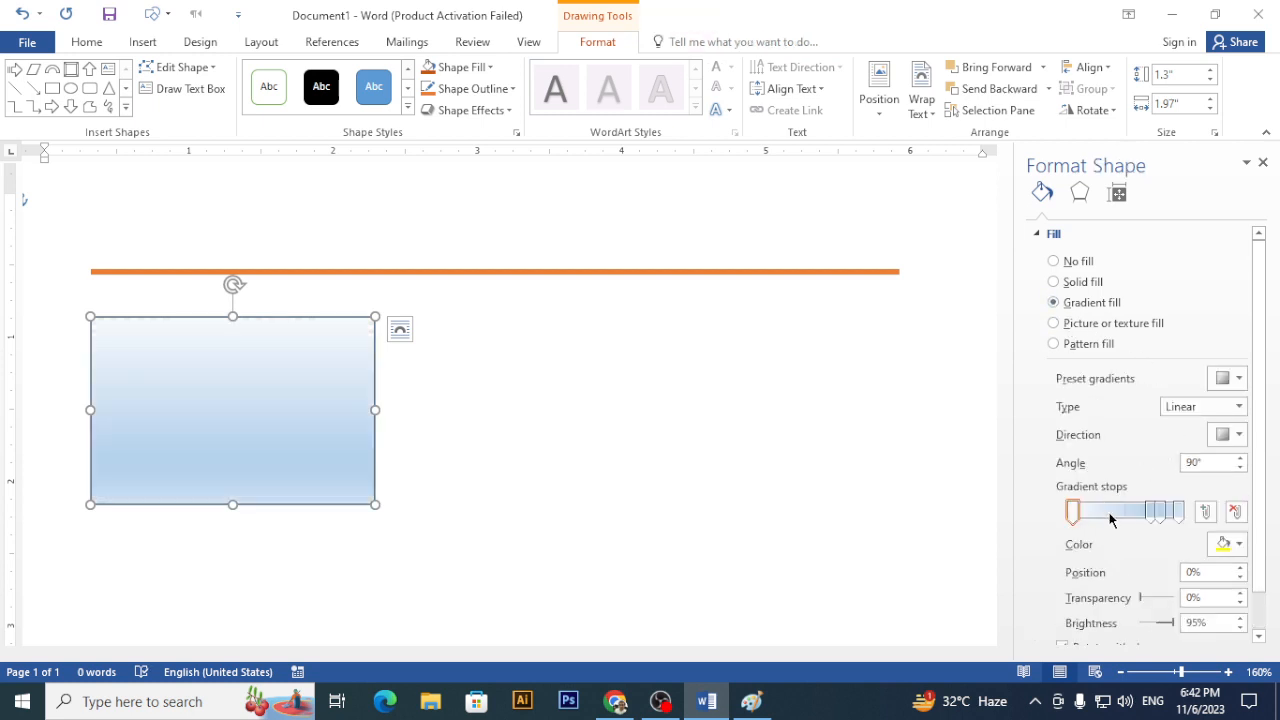
drag(1146, 516, 1103, 518)
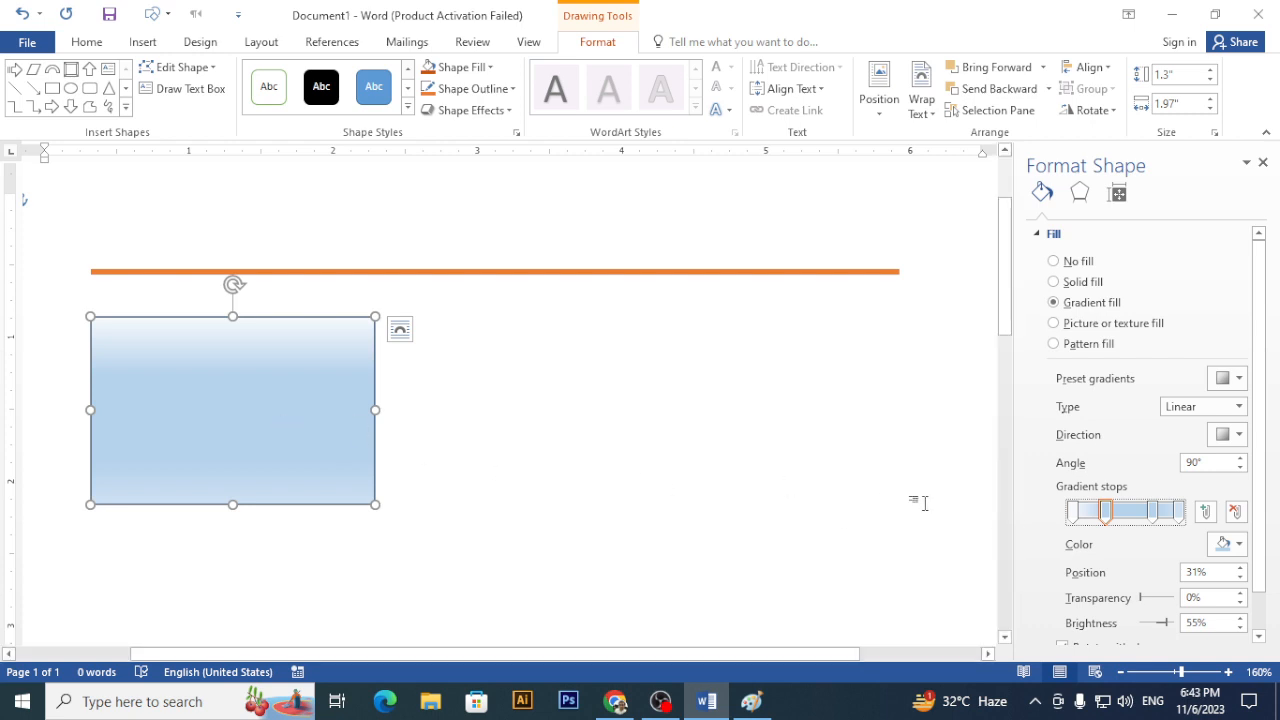
click(1072, 512)
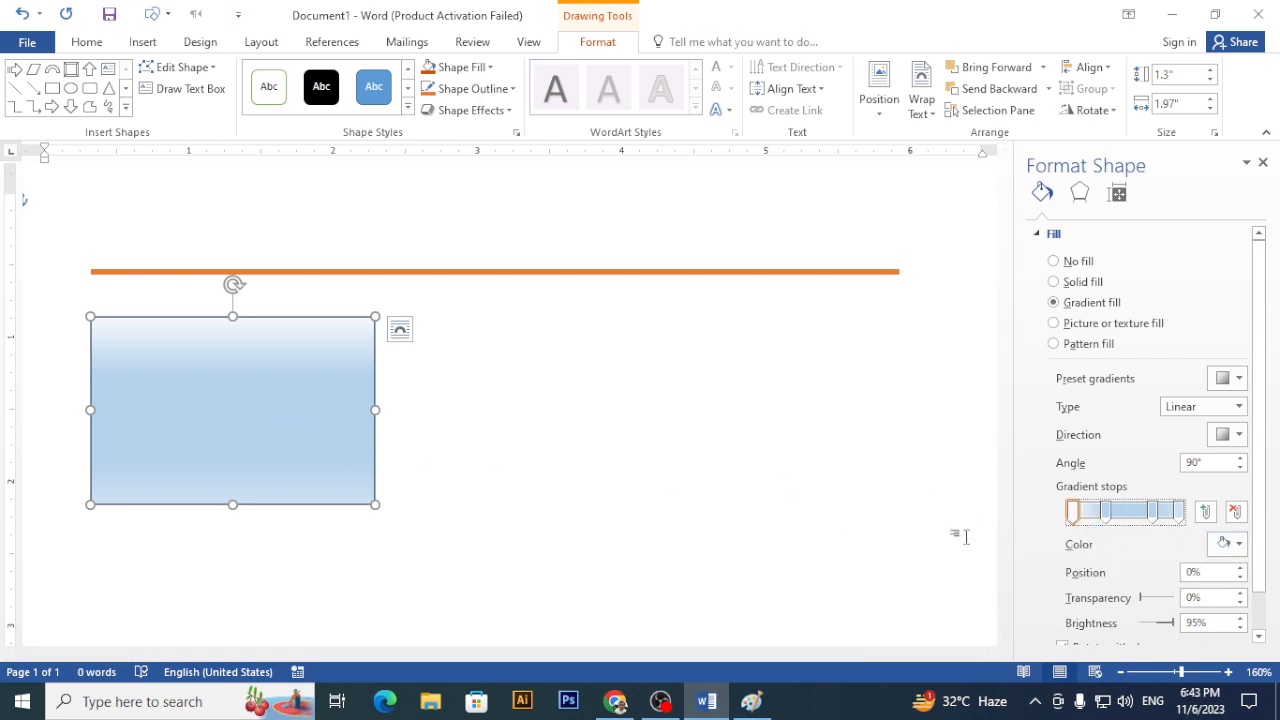
click(1228, 544)
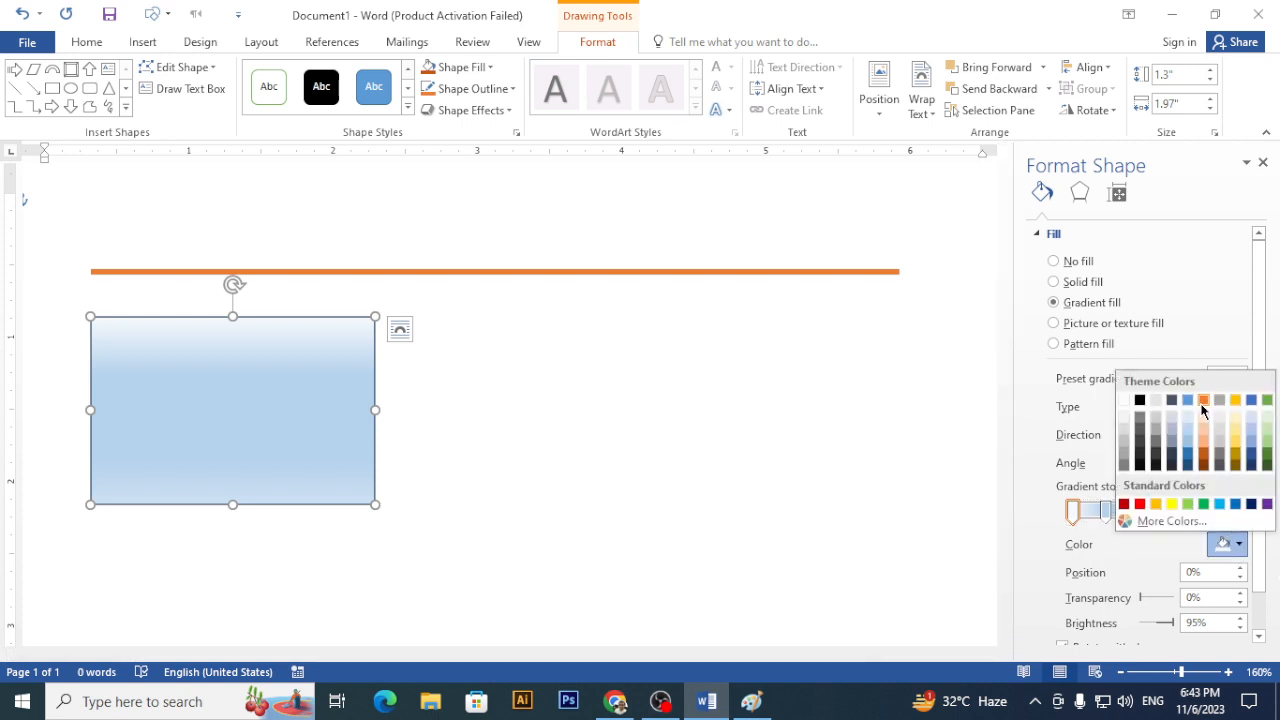
click(1202, 405)
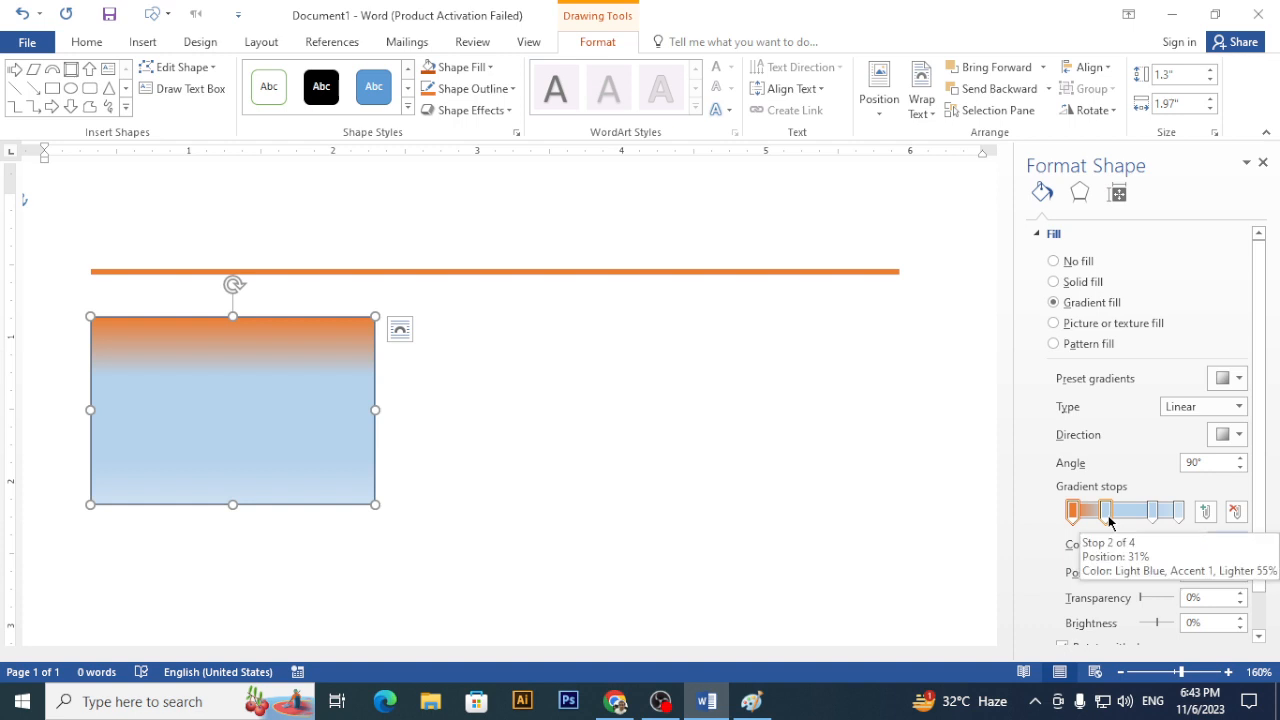
- Make the third gradient stop black and select the last stop
click(1152, 512)
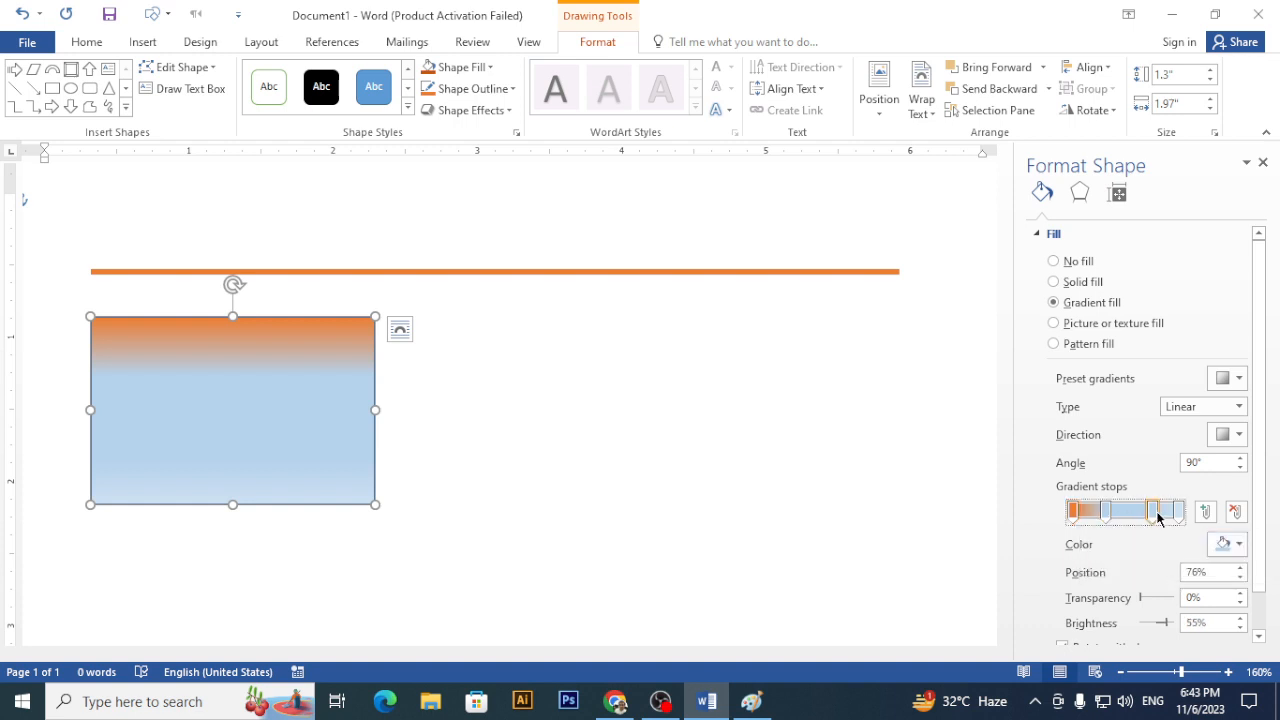
click(1227, 550)
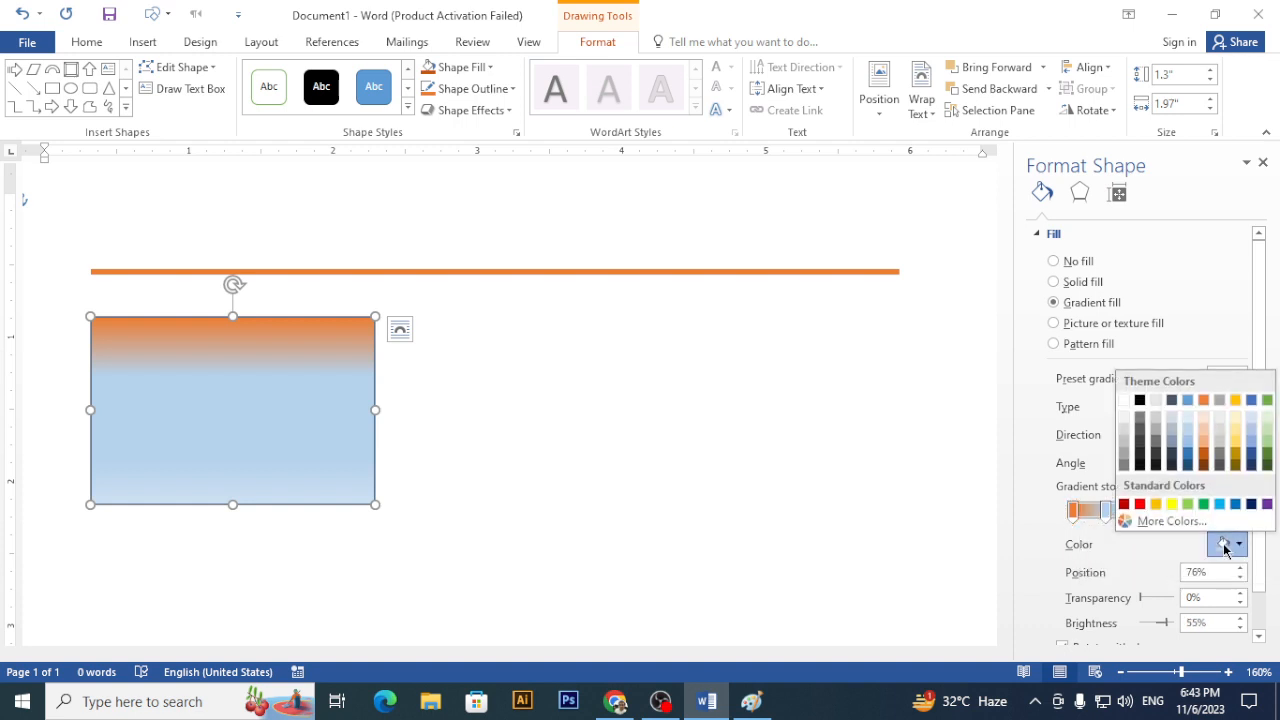
click(1139, 401)
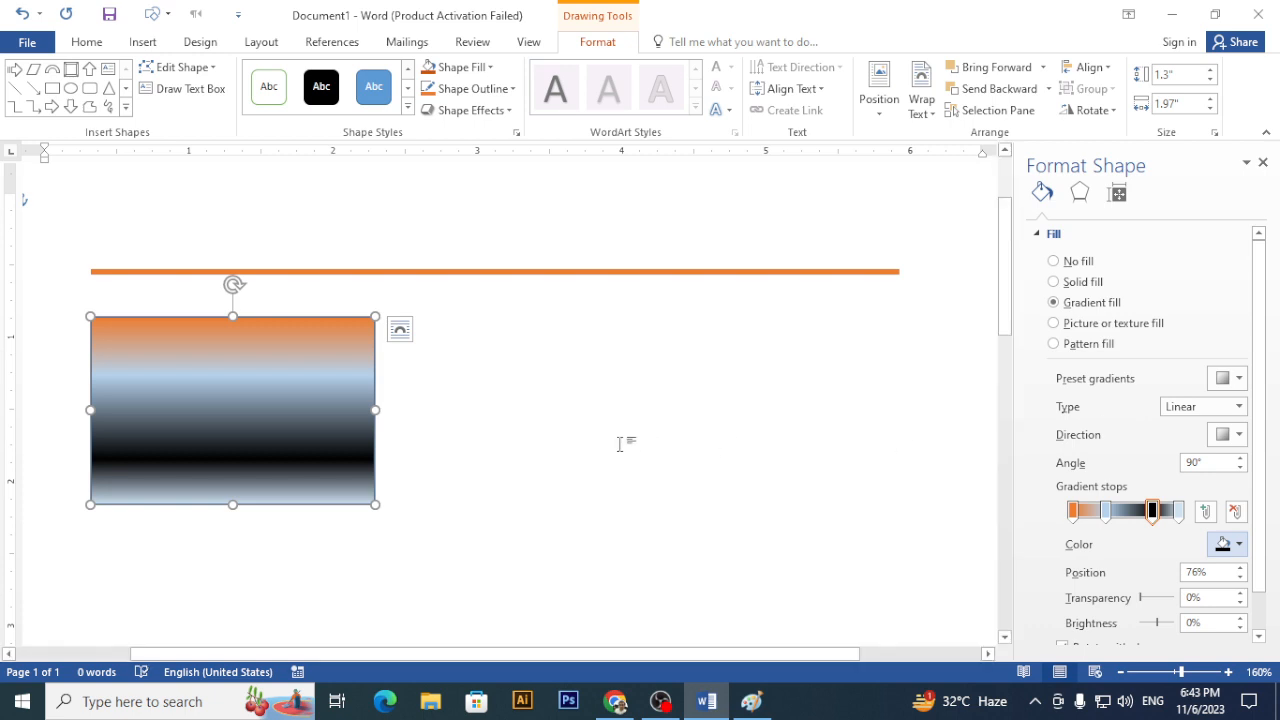
click(1178, 512)
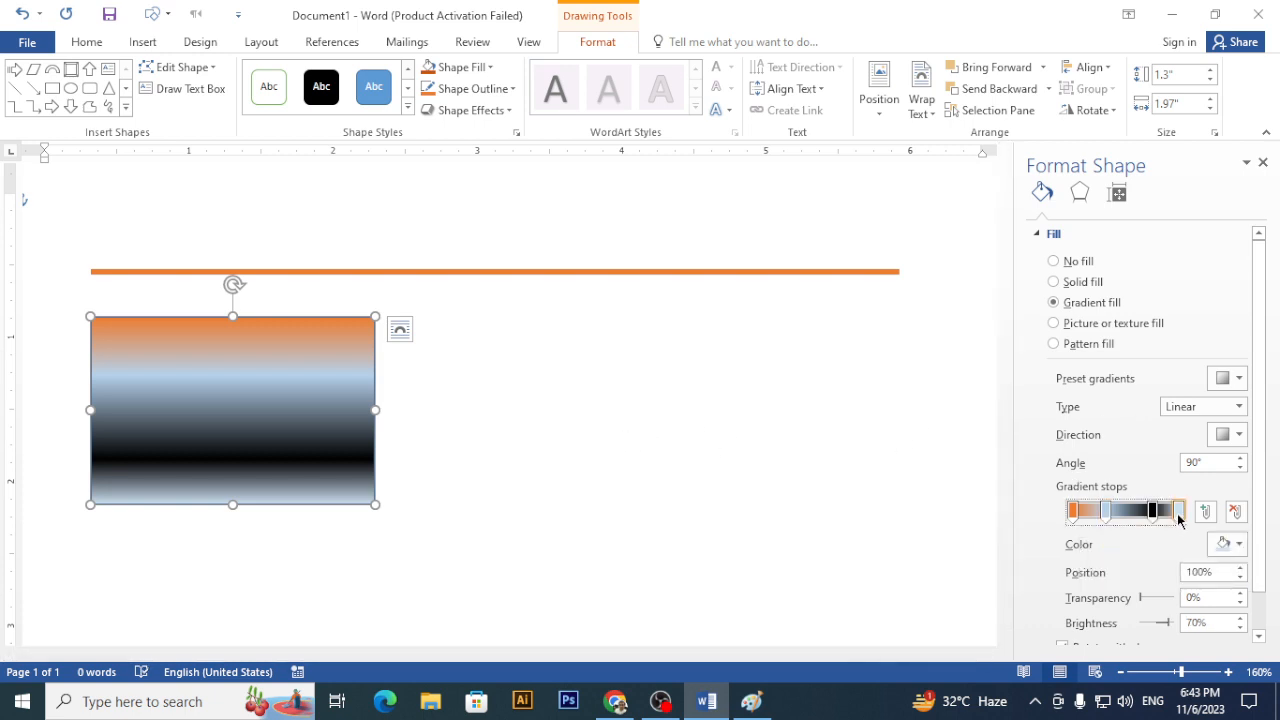
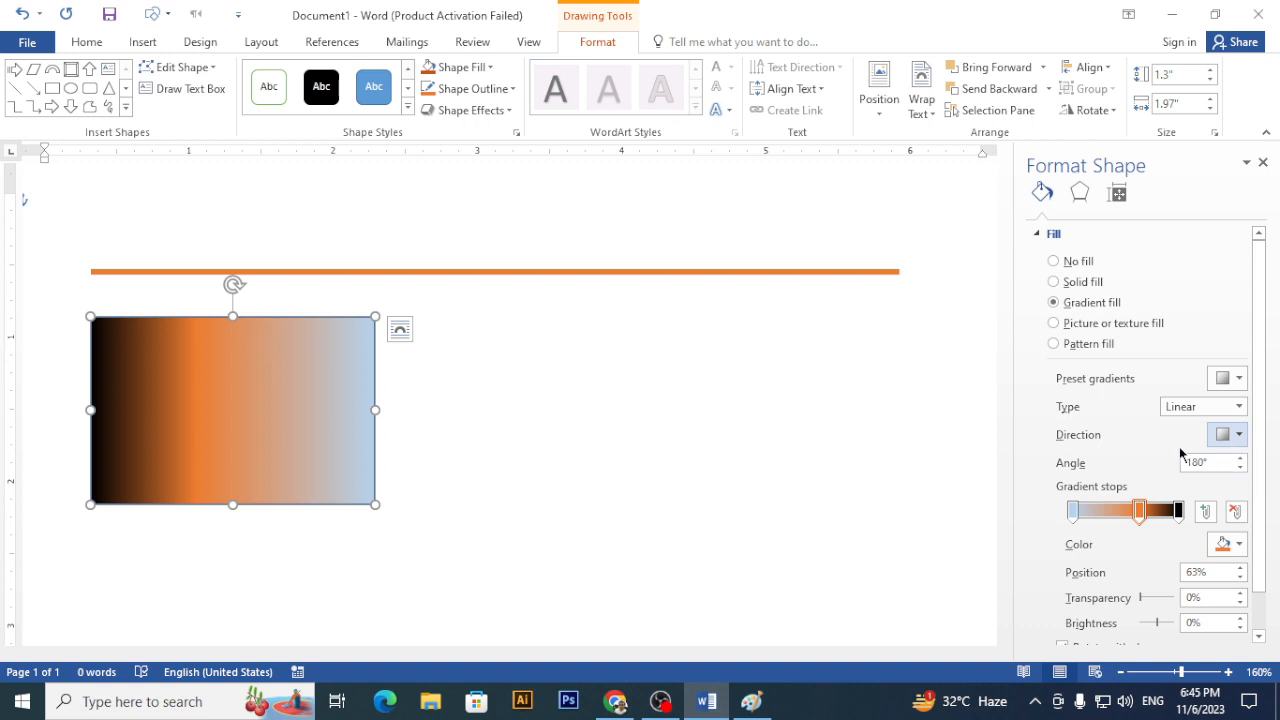
- Make the gradient's end stop white and its 63% middle stop dark green
click(1074, 513)
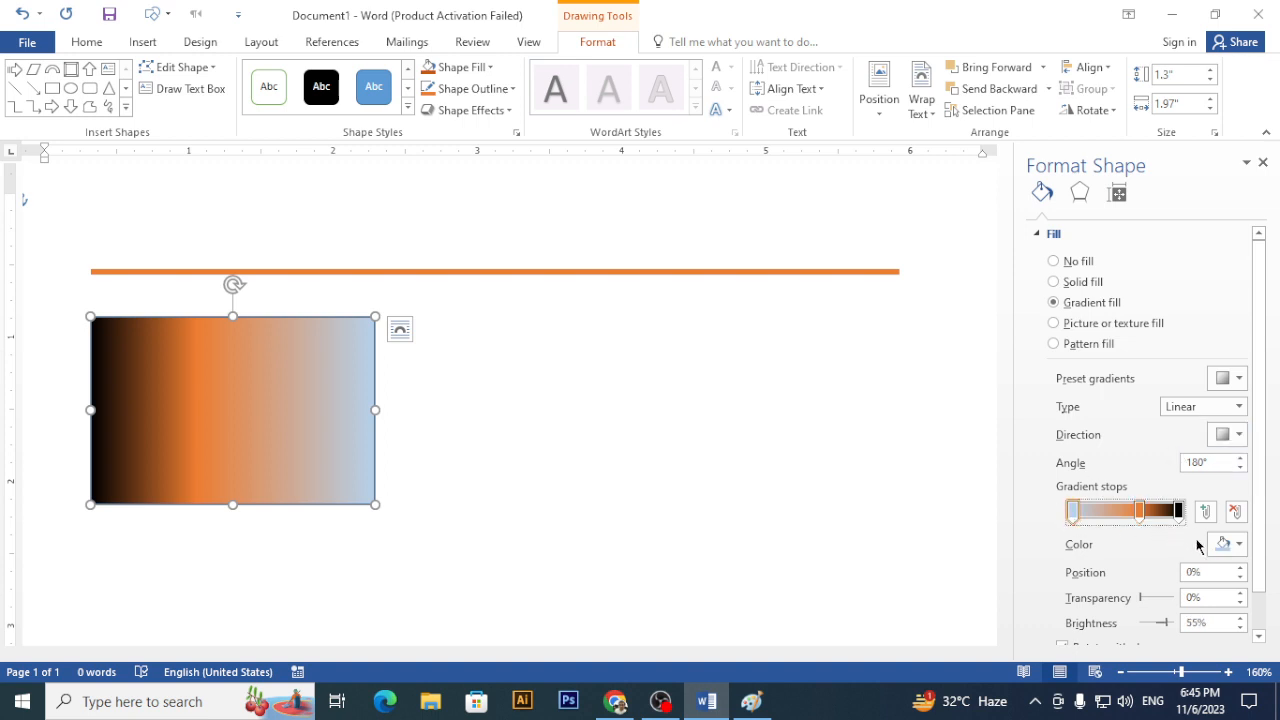
click(1228, 544)
click(1124, 400)
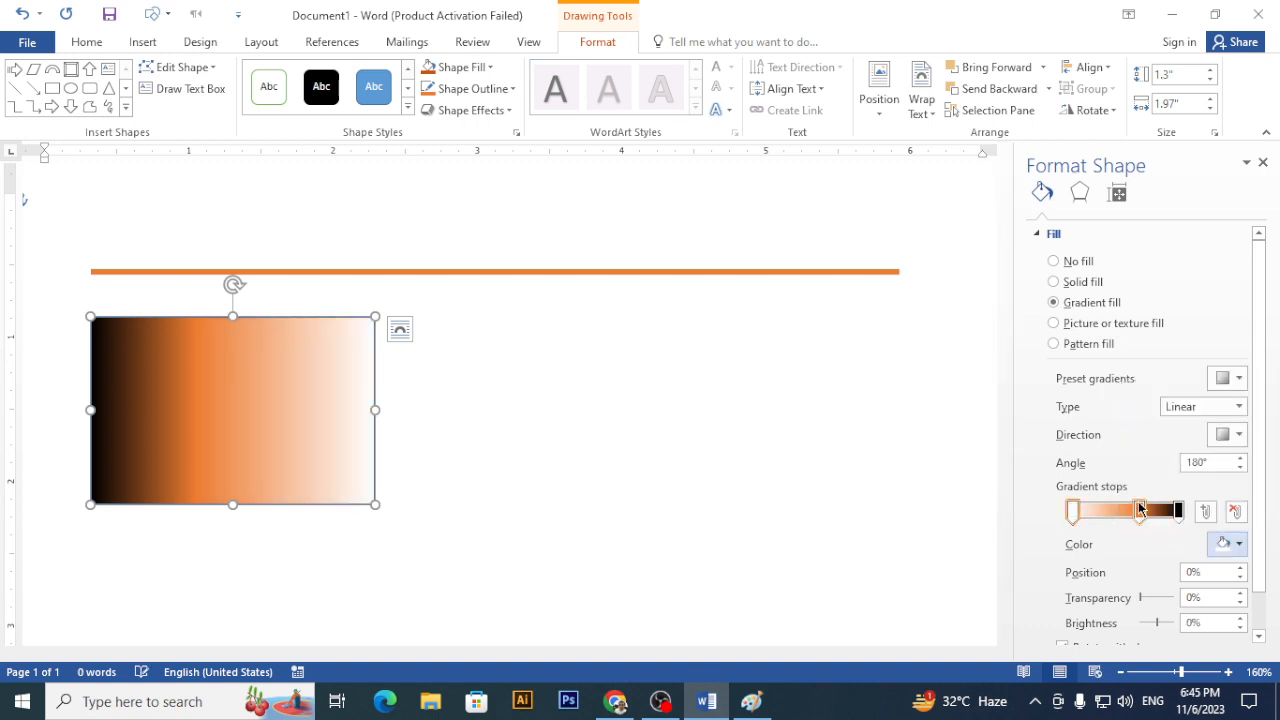
click(1140, 512)
click(1228, 544)
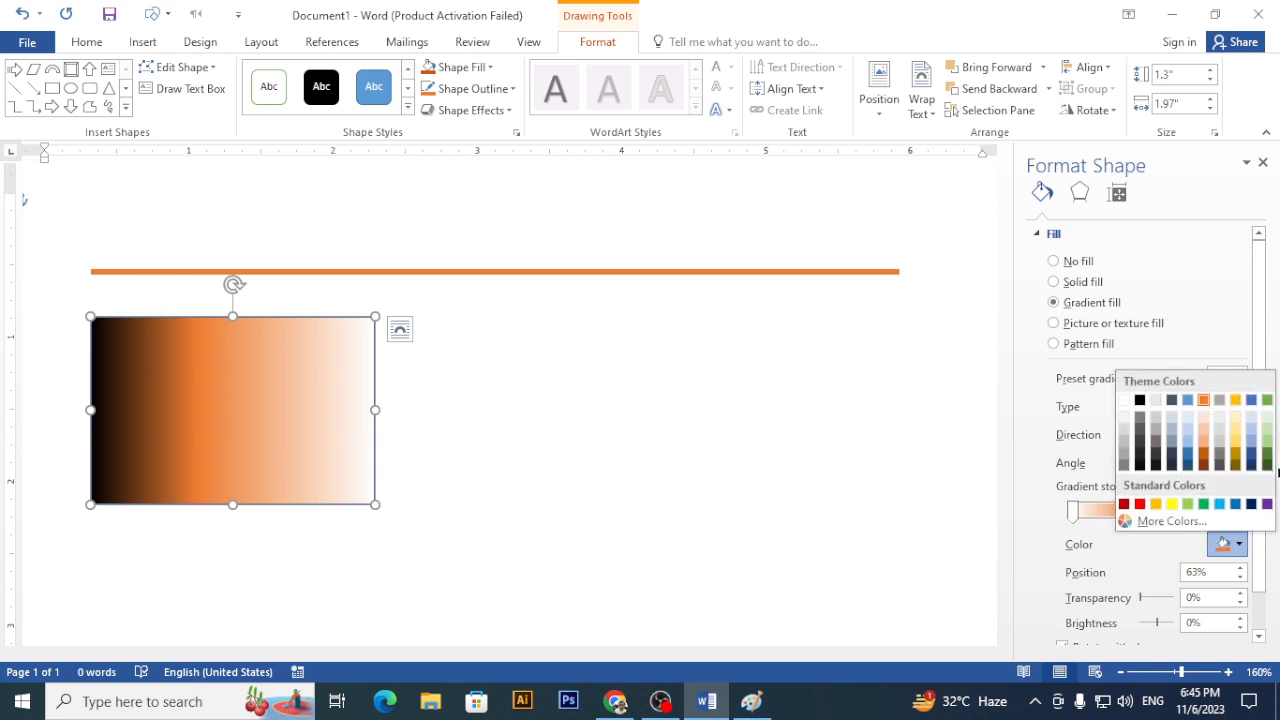
click(1267, 463)
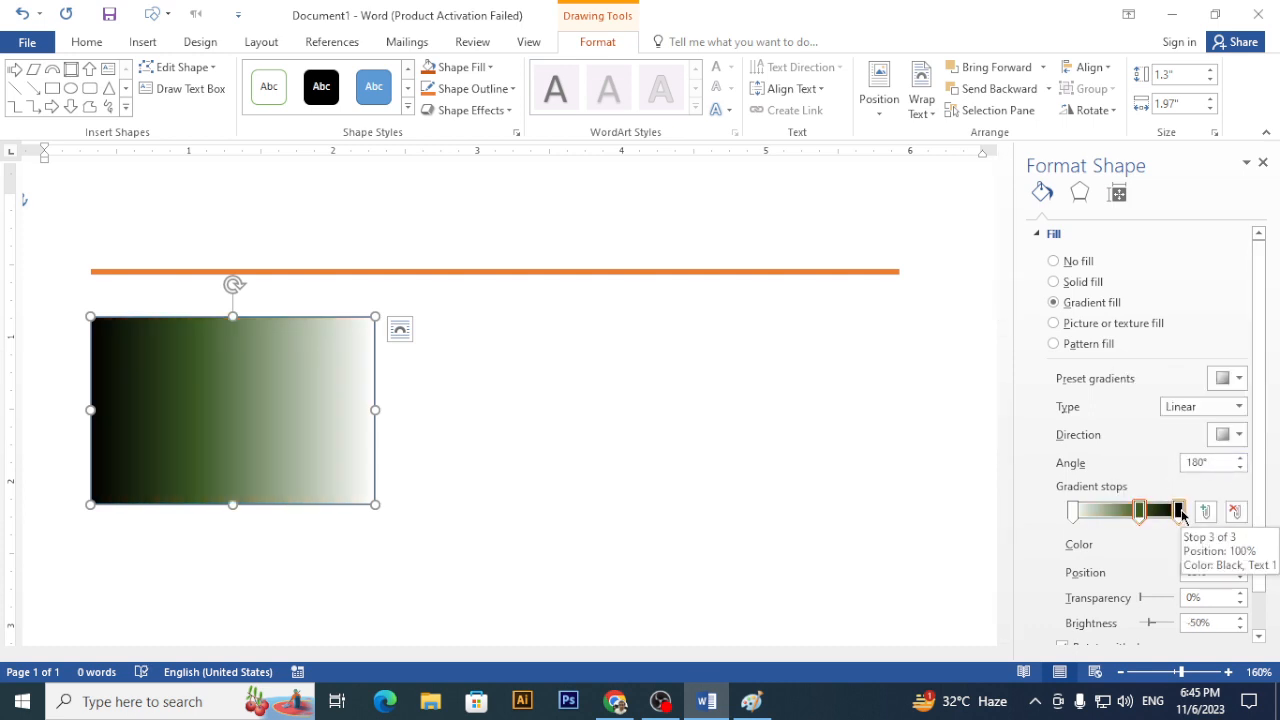
- Drag the gradient stops to reorder the colours, sliding black toward the start
drag(1180, 512, 997, 500)
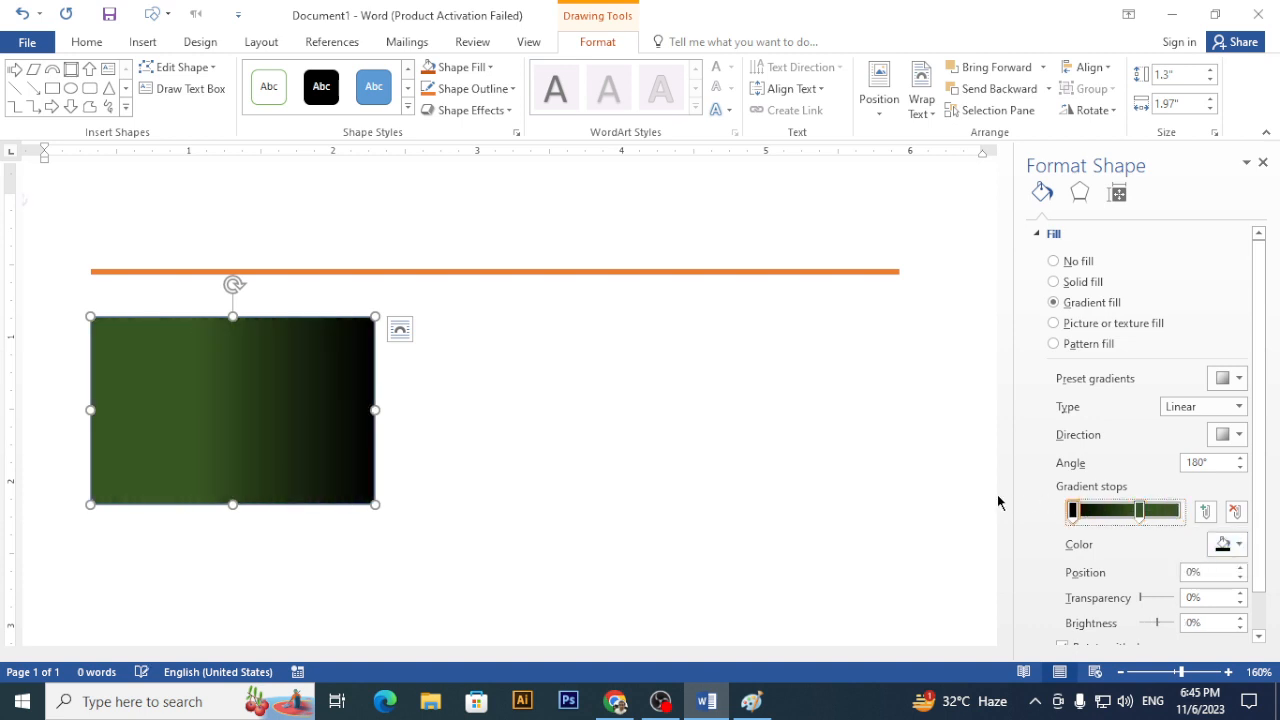
drag(1075, 512, 1090, 512)
drag(1183, 516, 1181, 516)
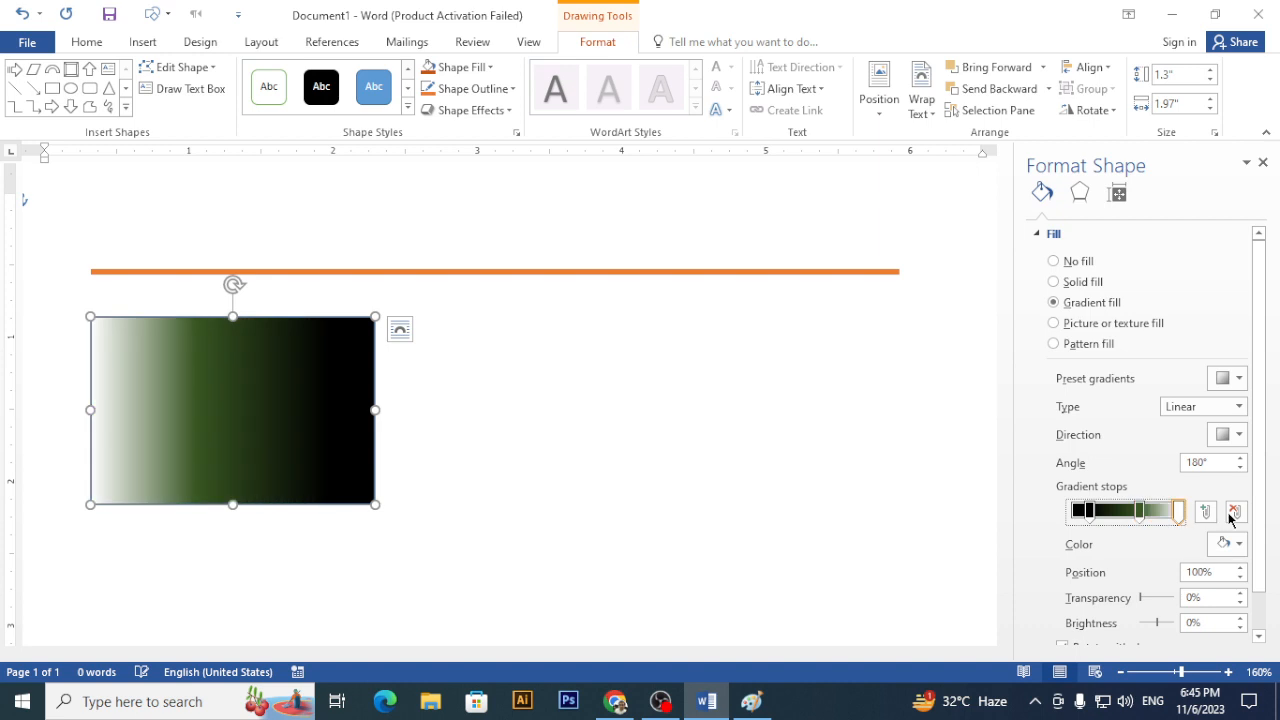
drag(1090, 512, 1055, 516)
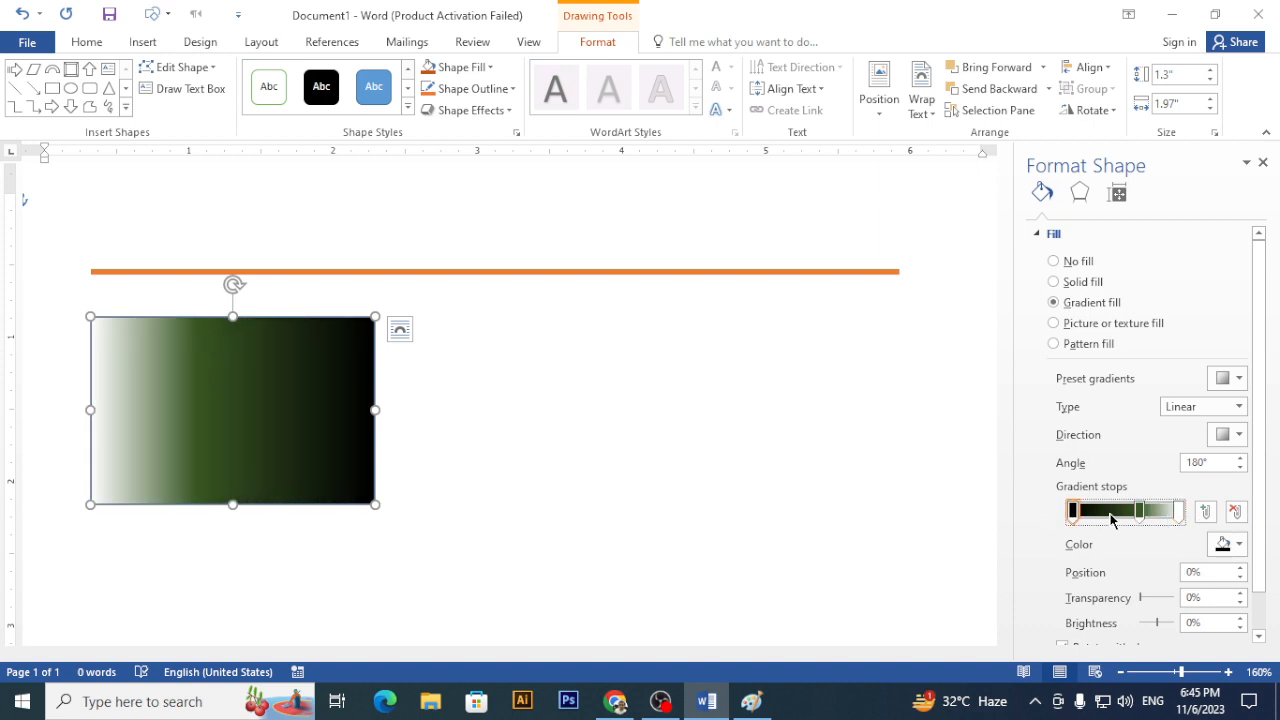
mouse_move(1140, 512)
mouse_down()
mouse_move(1122, 512)
mouse_move(1141, 512)
mouse_up()
- Remove the black gradient stop and nudge the dark green stop to about 61%
click(1074, 512)
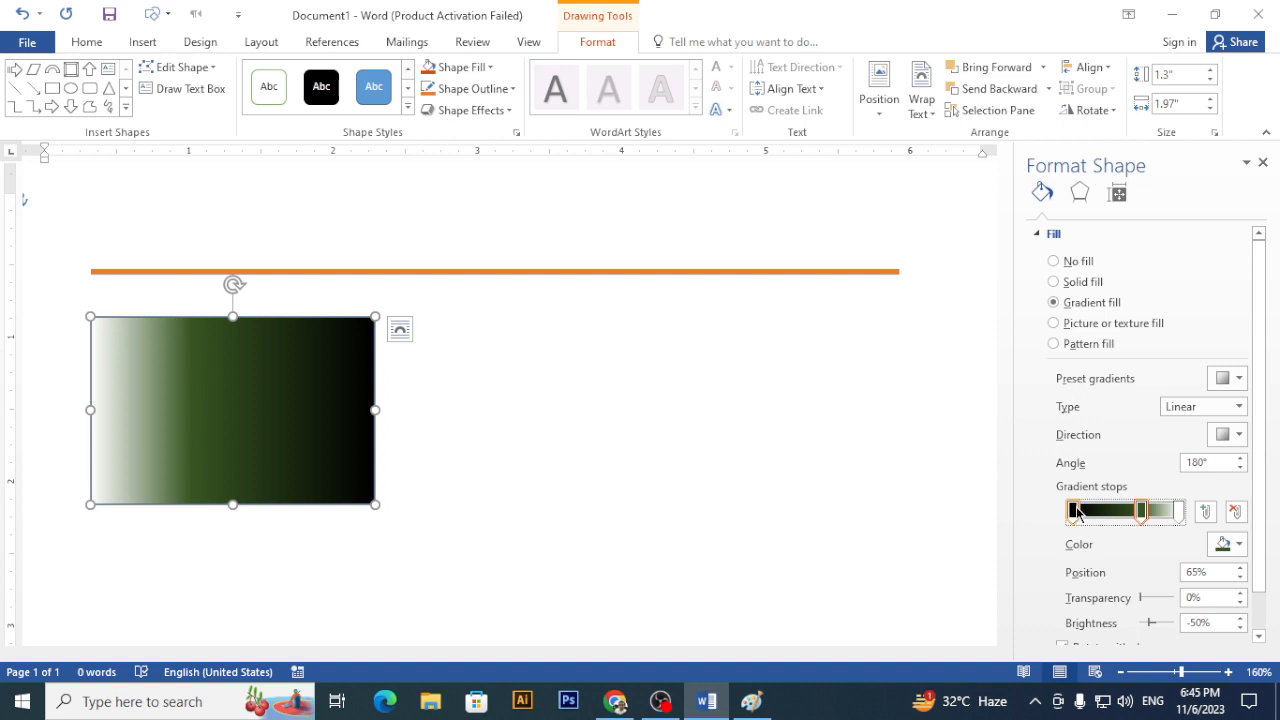
click(1235, 512)
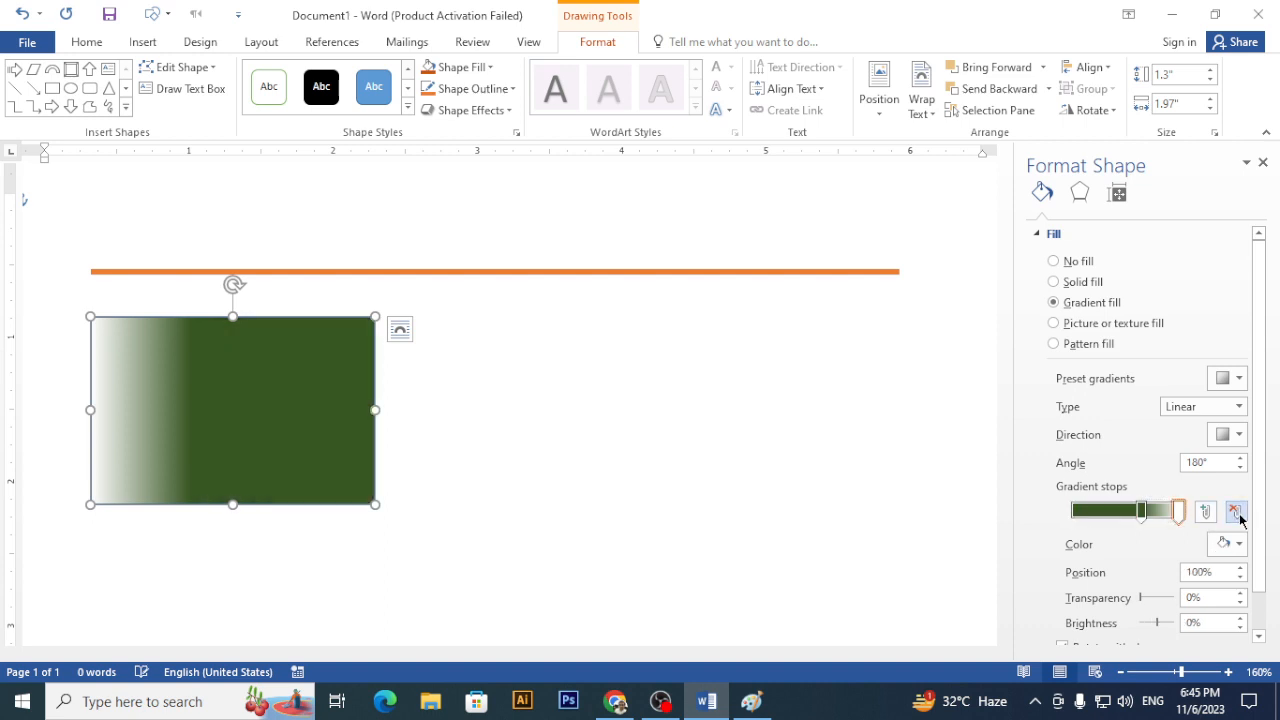
click(1141, 513)
drag(1141, 516, 1137, 514)
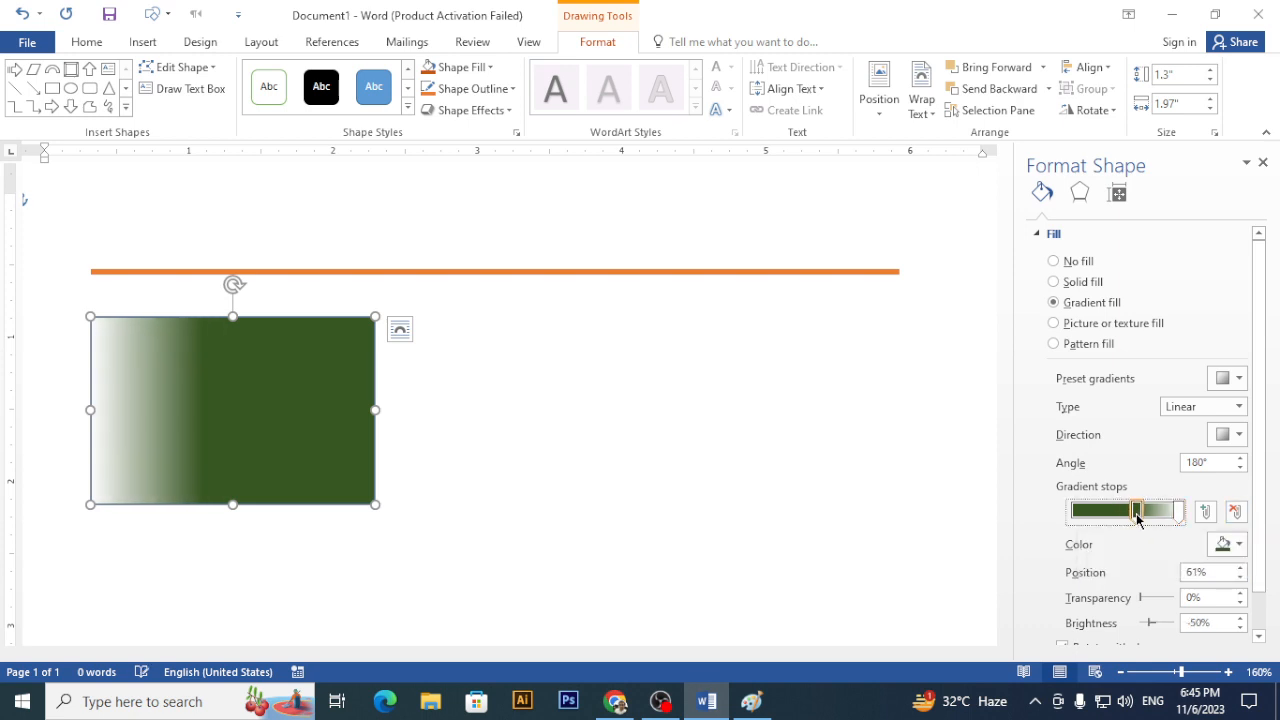
- Apply the Linear Left direction and reposition the white and dark green stops
click(1226, 436)
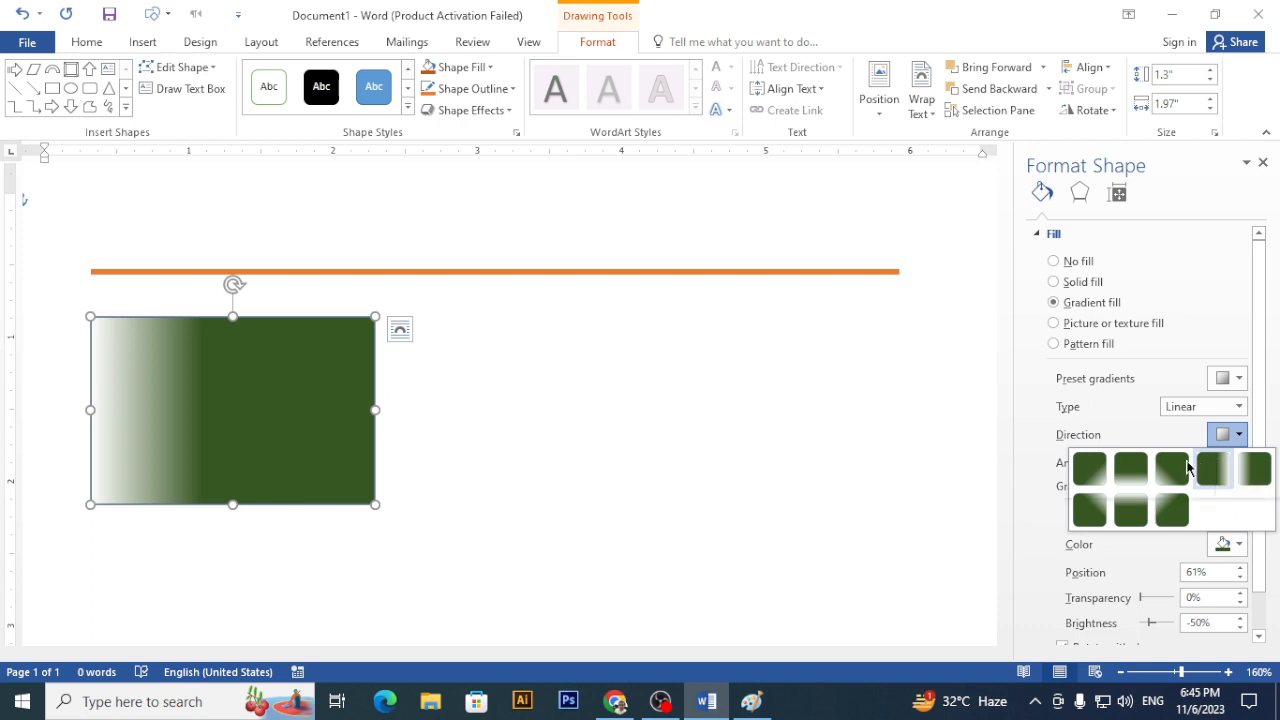
click(1260, 472)
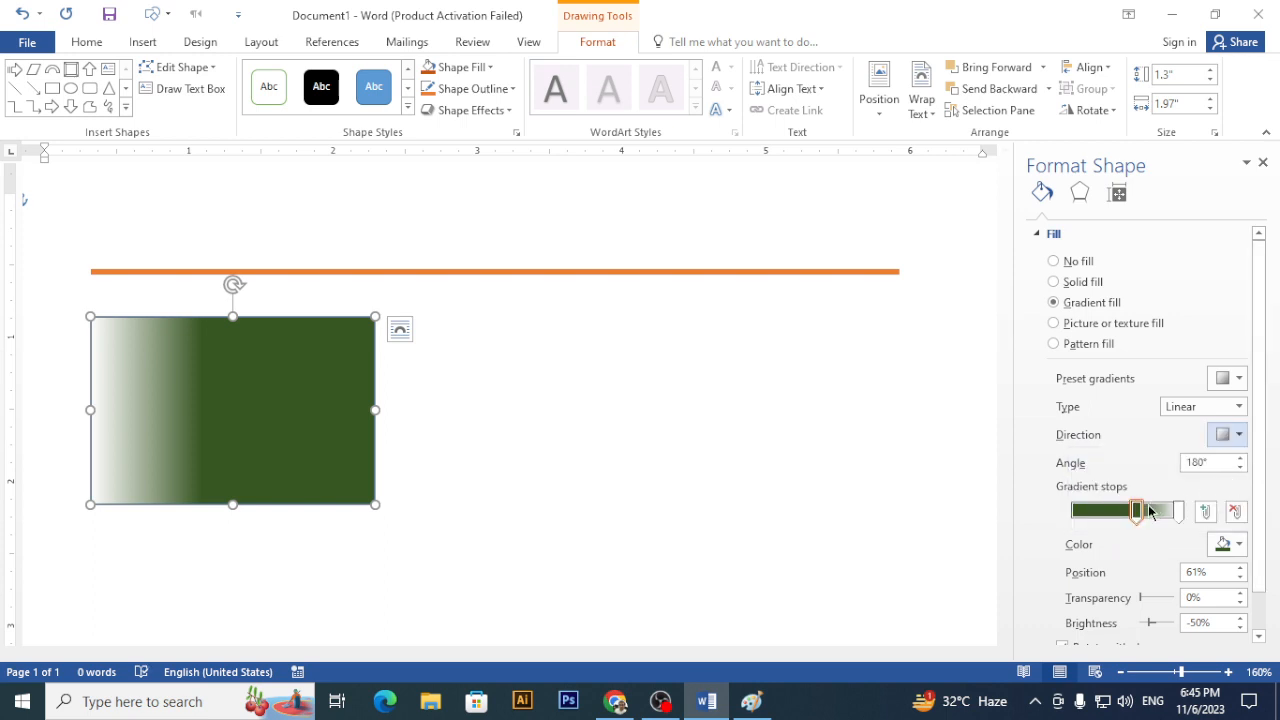
drag(1149, 511, 1196, 510)
drag(1115, 511, 1137, 514)
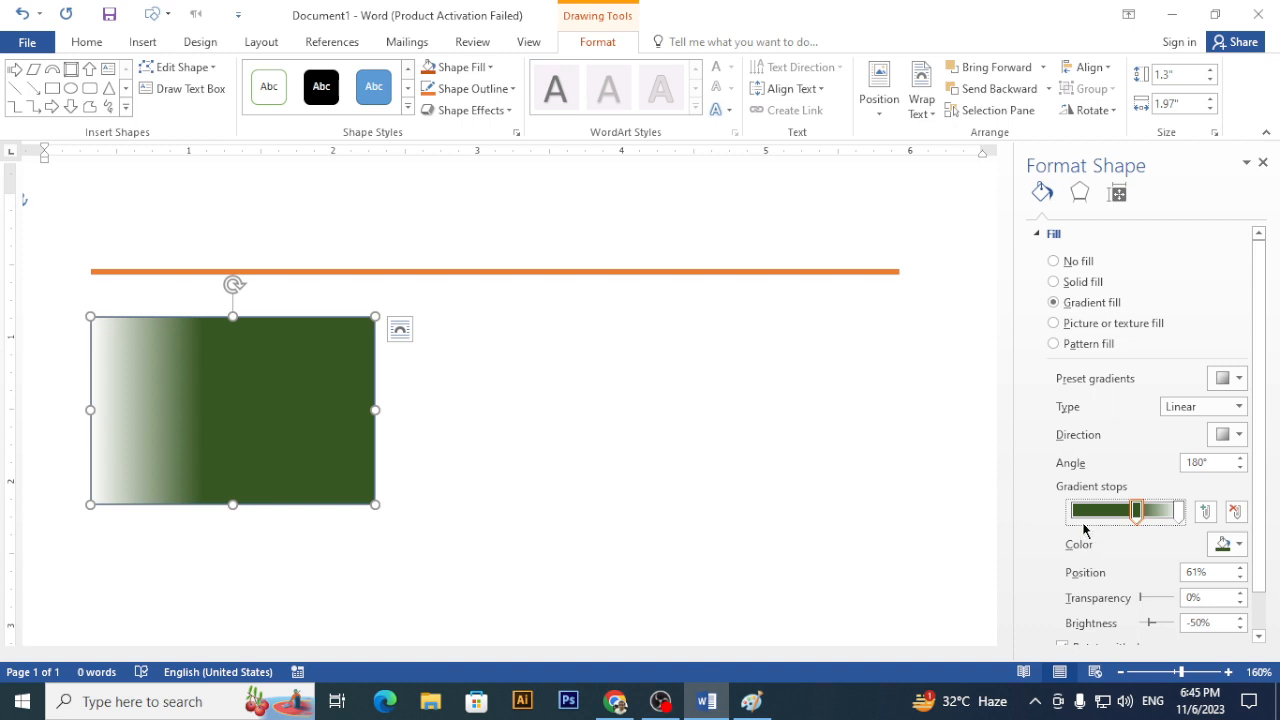
- Lower the gradient angle to 0°, with white at 0% and green at about 33%
click(1241, 468)
click(1241, 468)
click(1241, 468)
click(1241, 468)
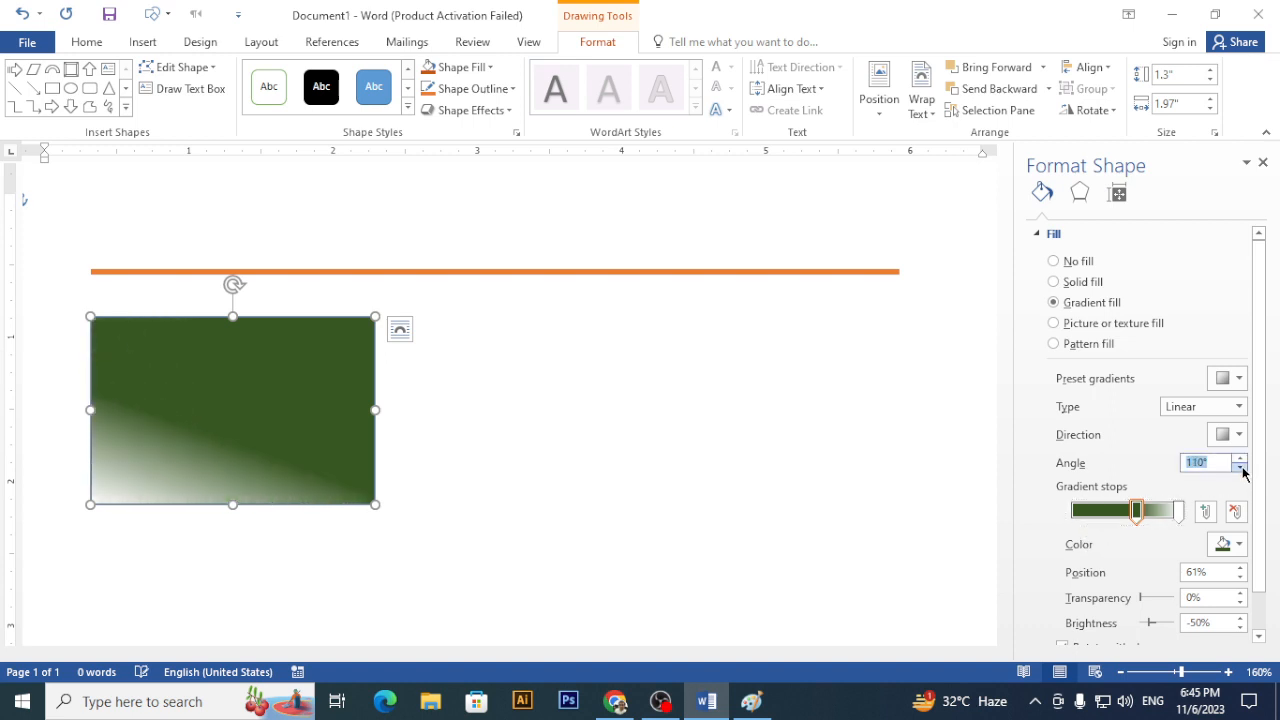
click(1241, 468)
click(1241, 468)
click(1241, 468)
click(1241, 468)
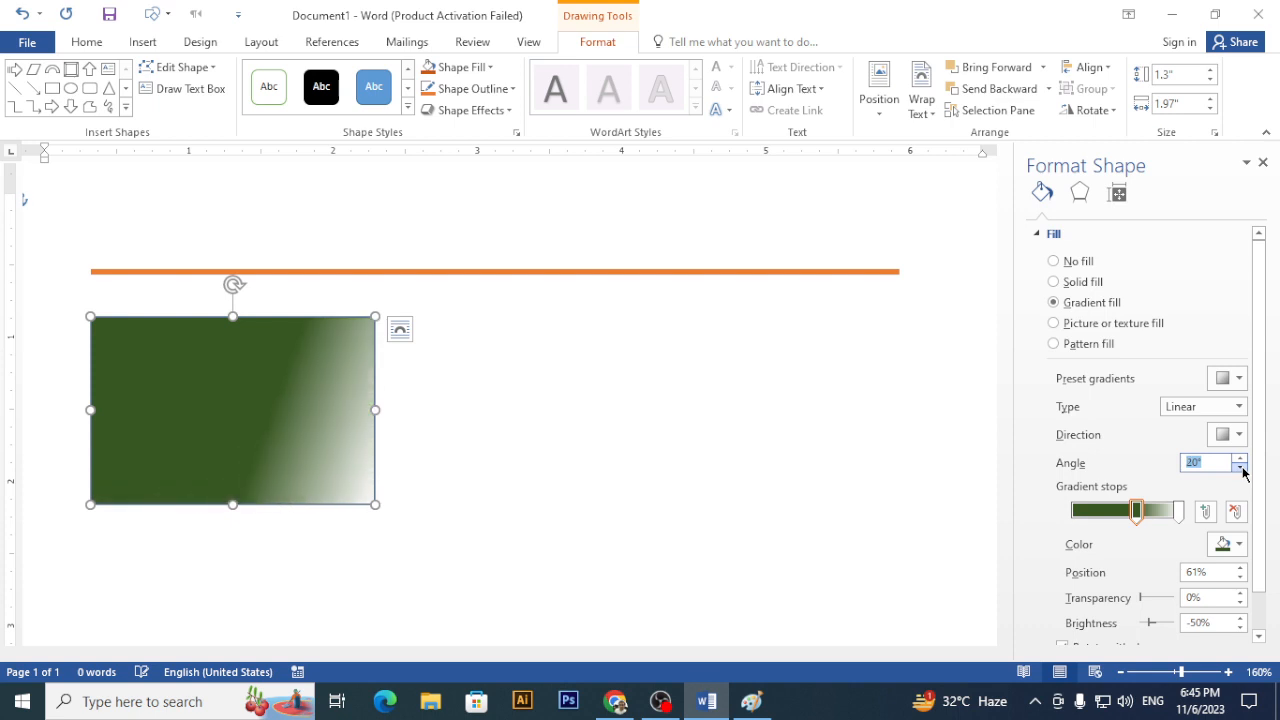
click(1241, 468)
click(1241, 468)
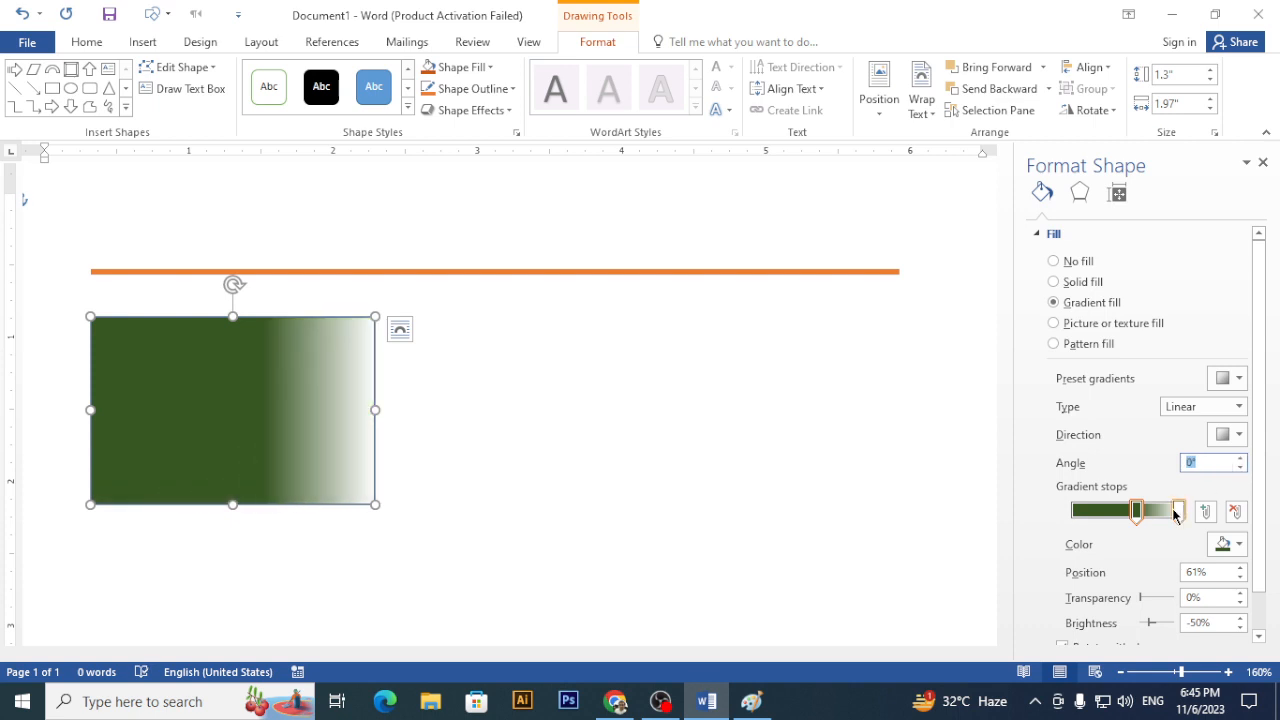
drag(1176, 511, 1046, 514)
drag(1136, 514, 1104, 516)
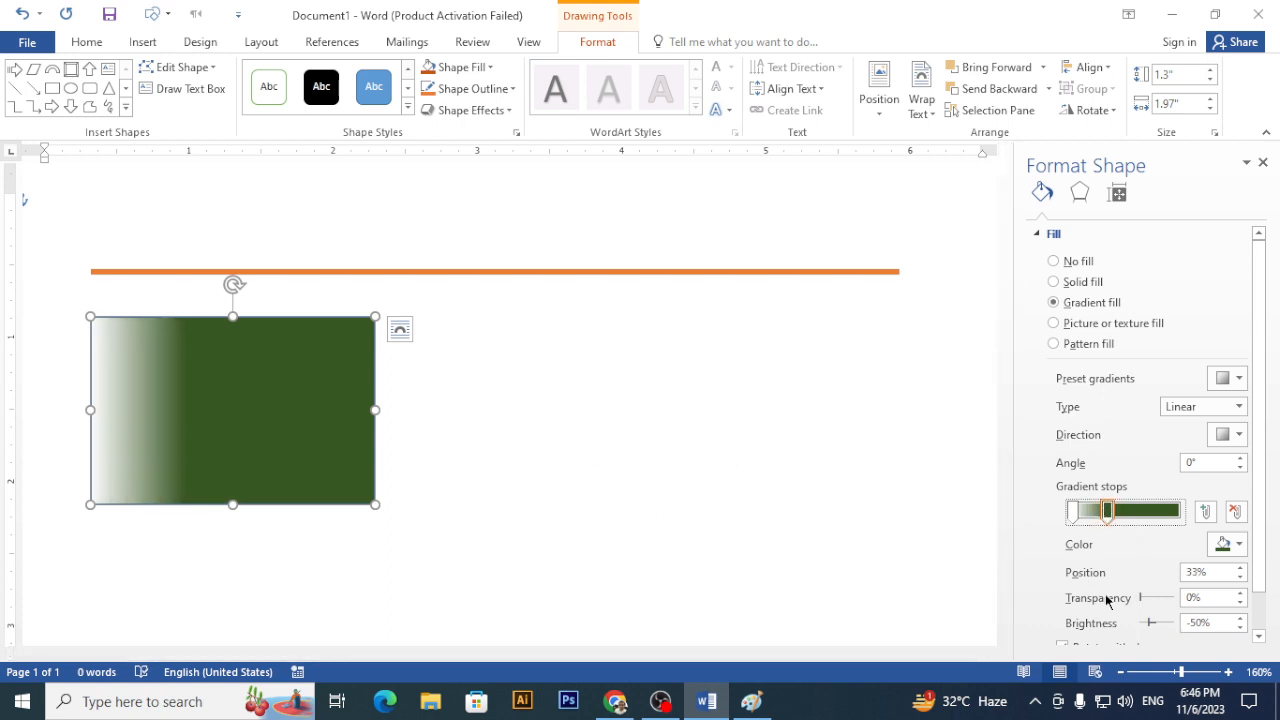
- Try adjusting the dark green stop's transparency
click(1240, 603)
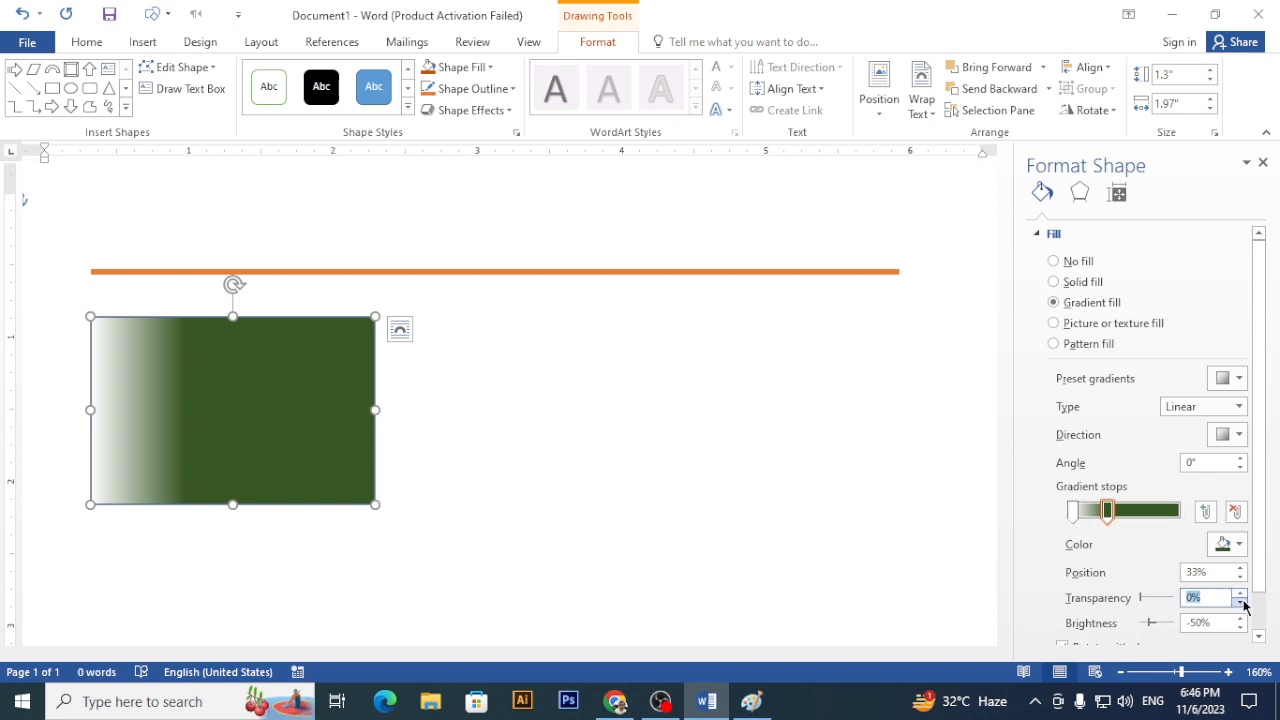
click(1241, 595)
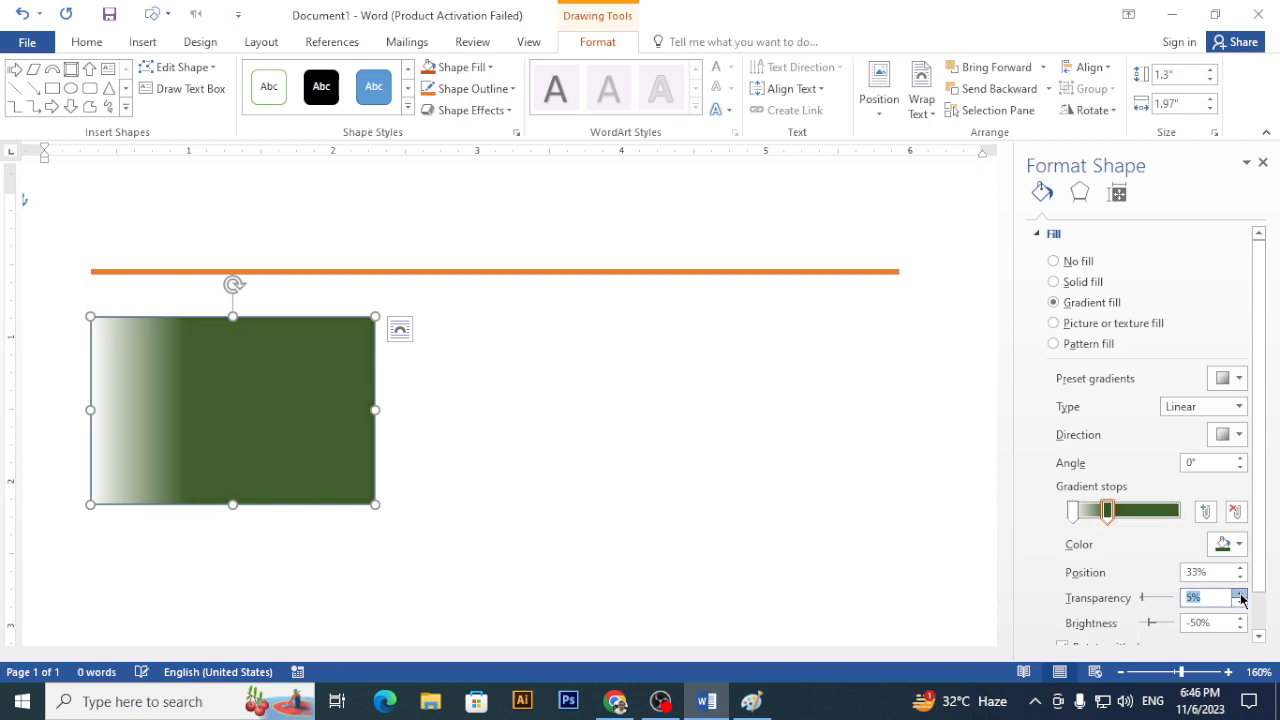
drag(1241, 595, 1241, 605)
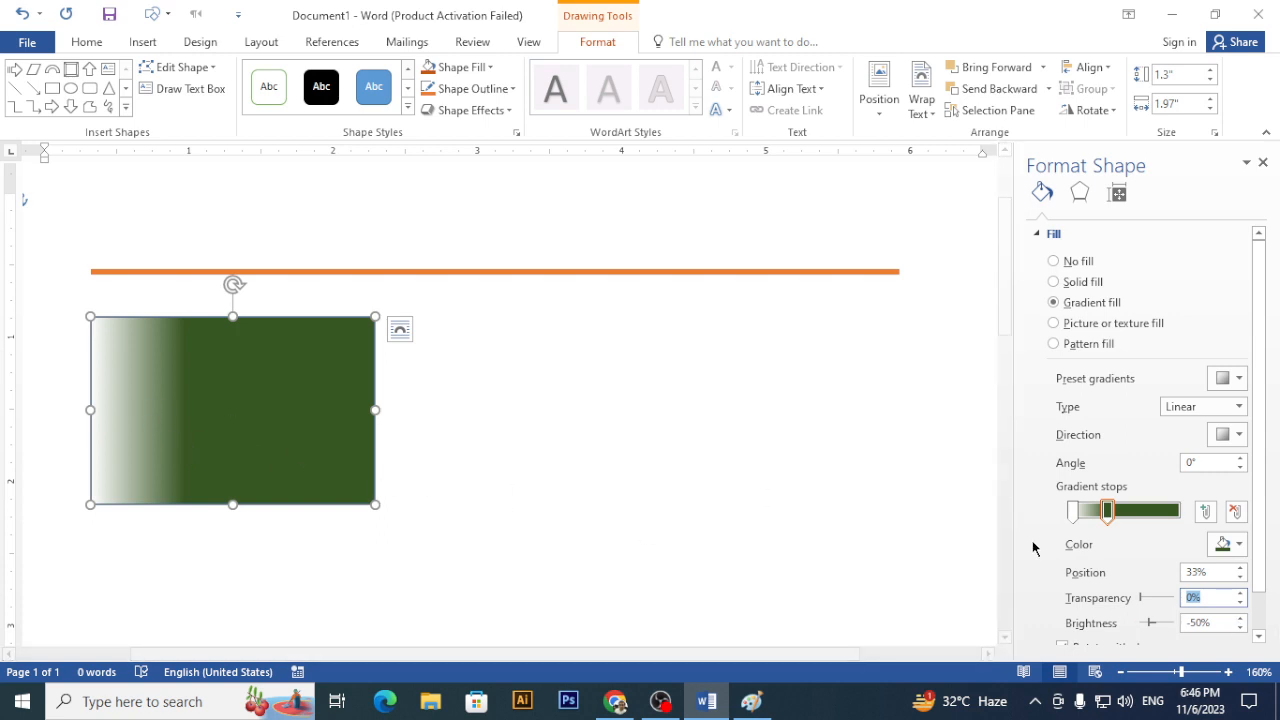
- Raise the green gradient stop's brightness to about -1%
click(1239, 618)
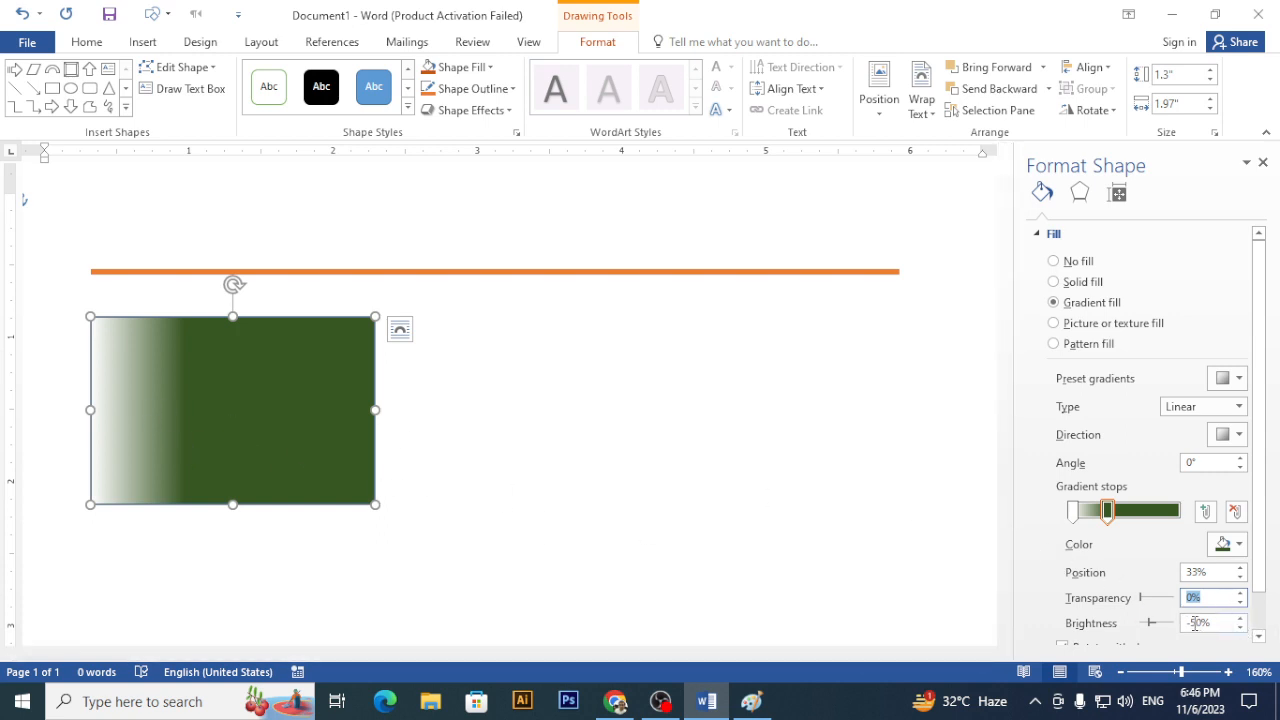
click(1239, 618)
click(1239, 618)
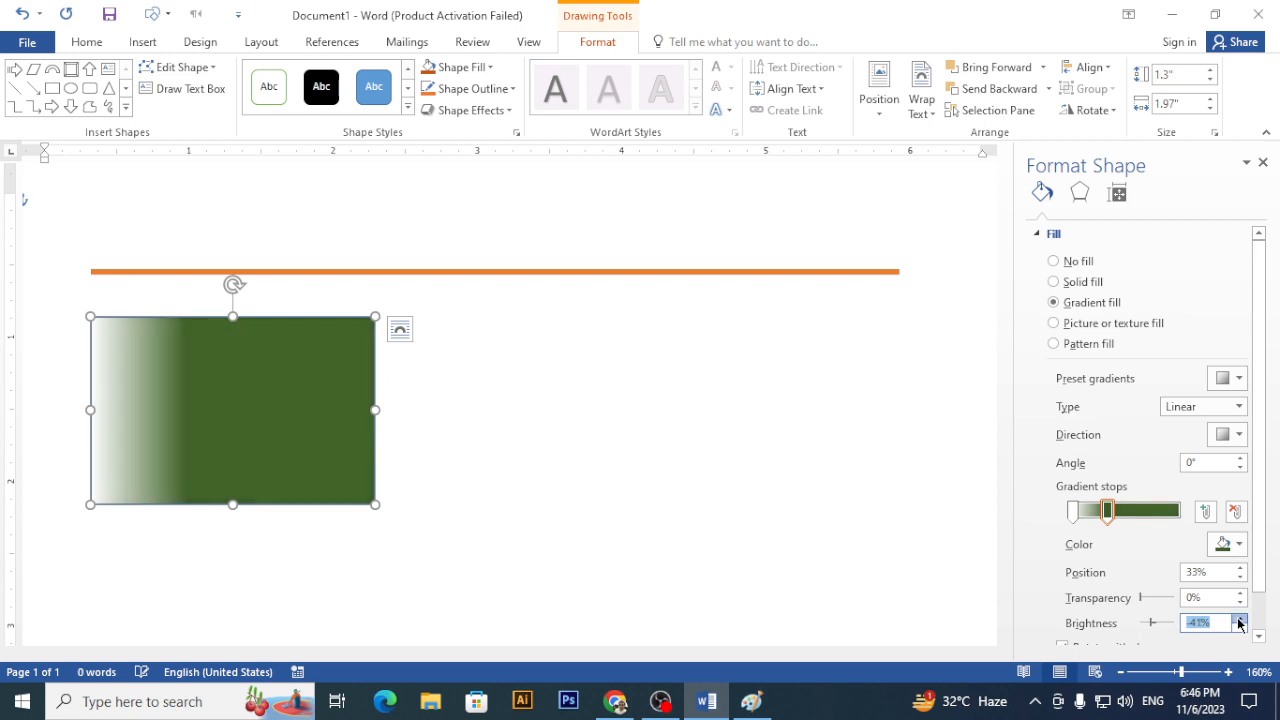
click(1239, 618)
click(1239, 618)
click(1239, 618)
click(1239, 618)
click(1239, 618)
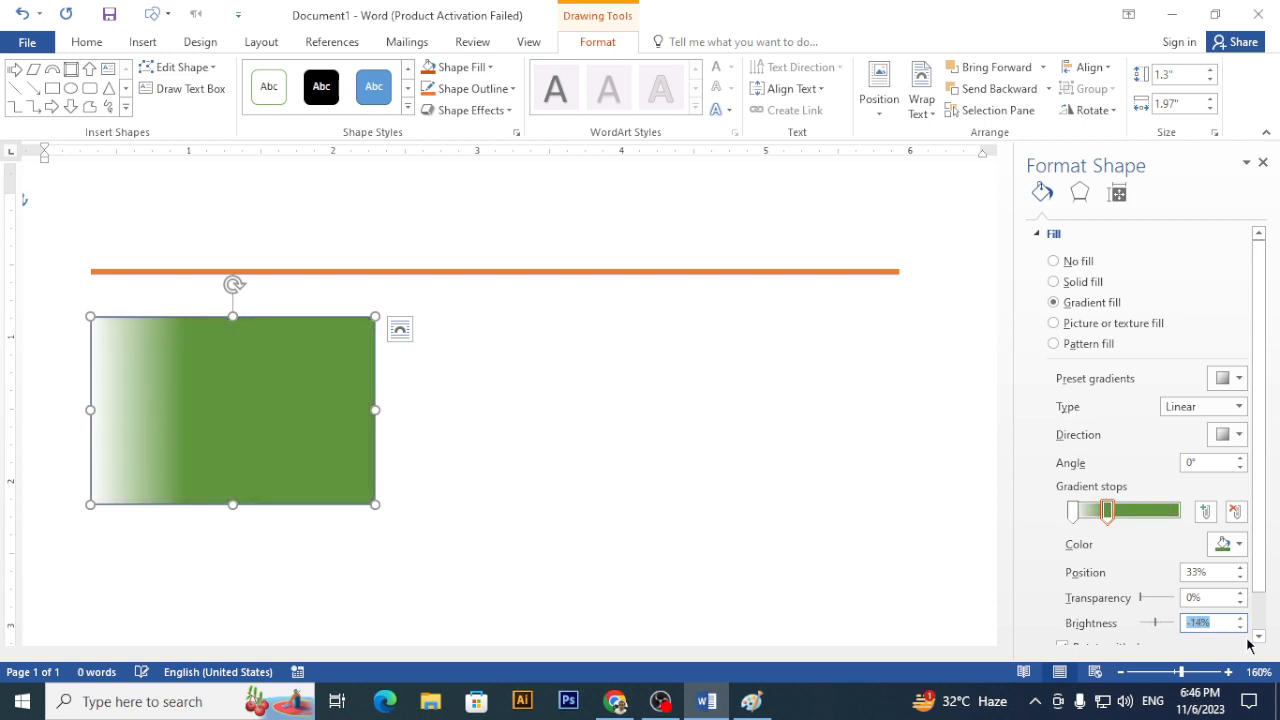
drag(1240, 628, 1241, 625)
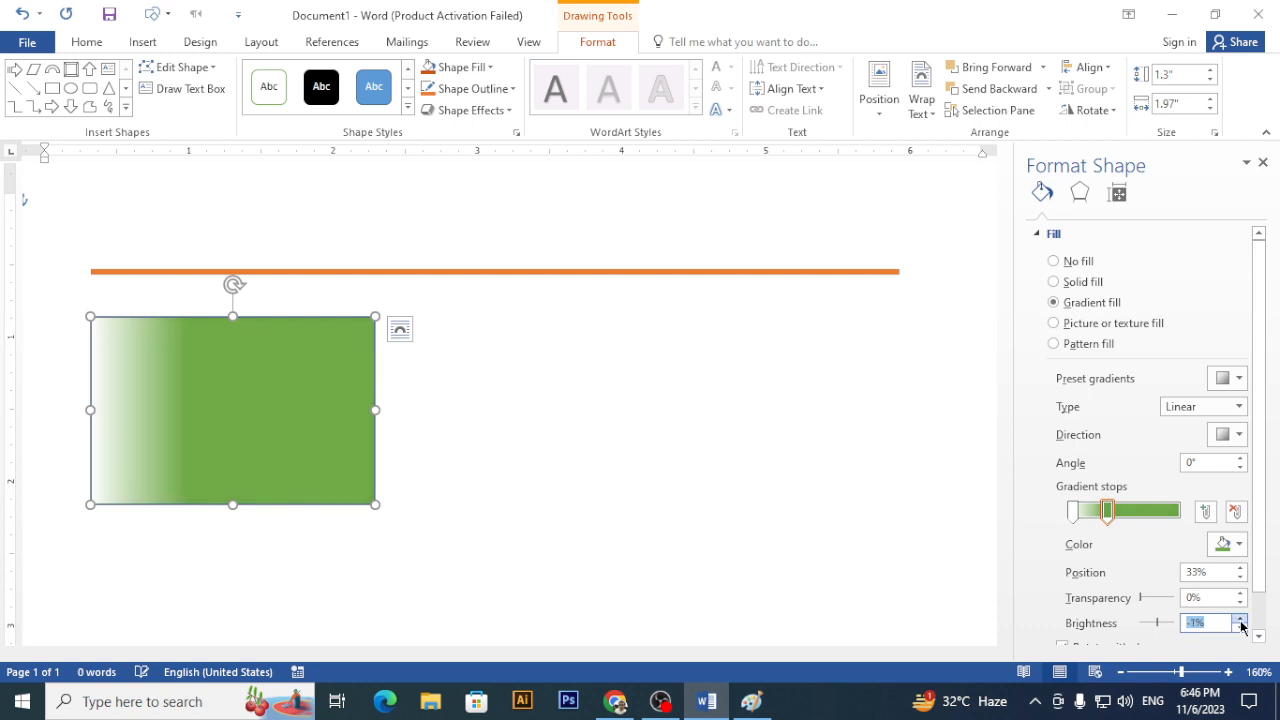
- Set the gradient angle to 130° and move the green stop to 40%
click(1239, 468)
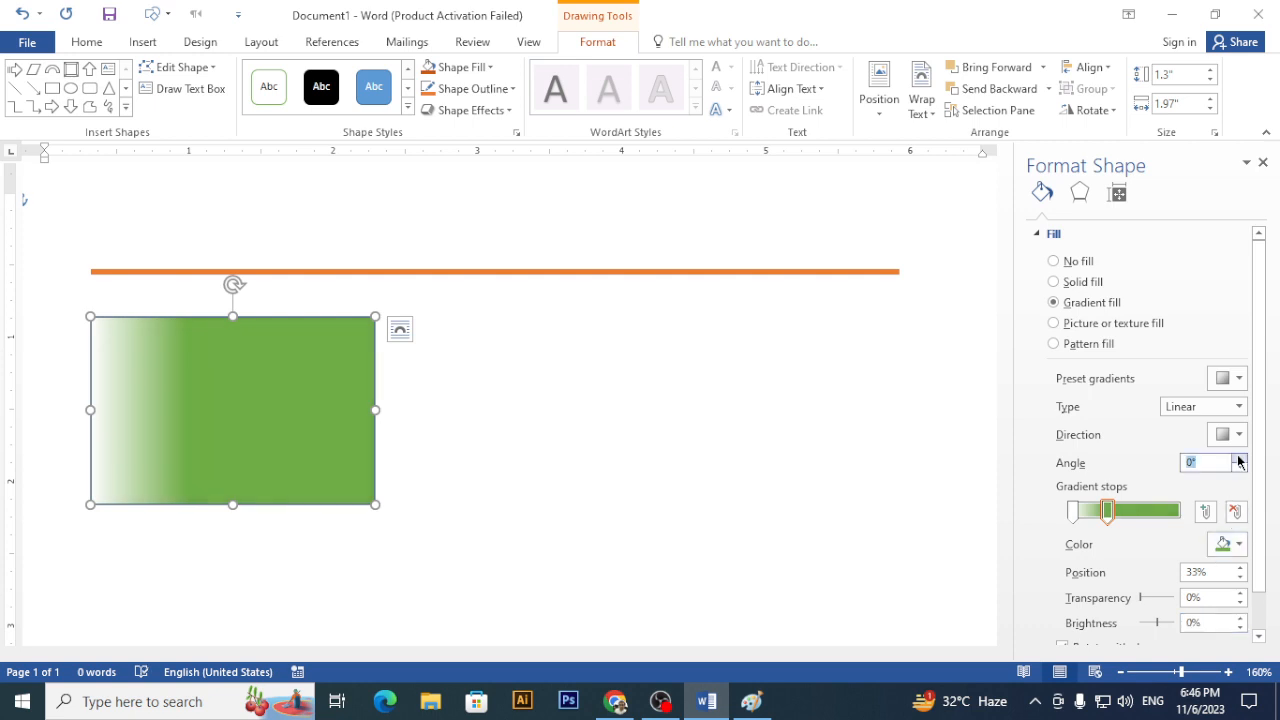
click(1241, 458)
click(1241, 458)
drag(1241, 459, 1241, 459)
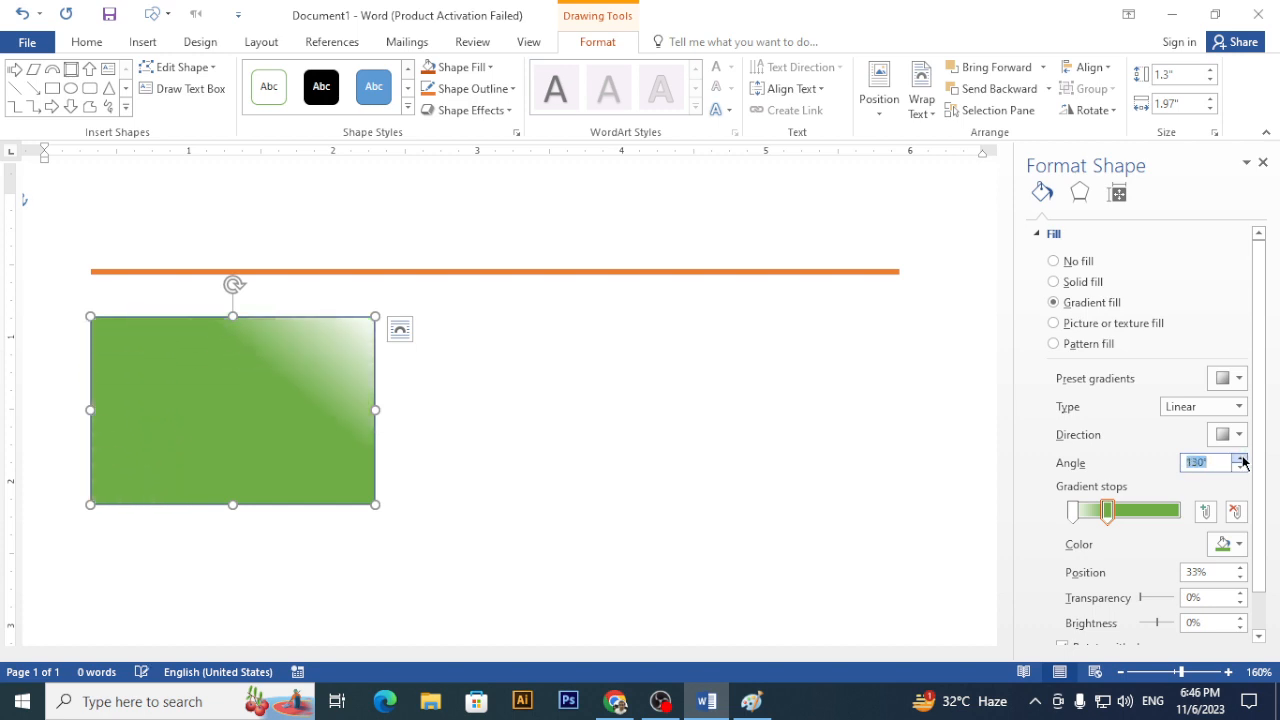
mouse_move(1107, 511)
mouse_down()
mouse_move(1135, 508)
mouse_move(1114, 508)
mouse_up()
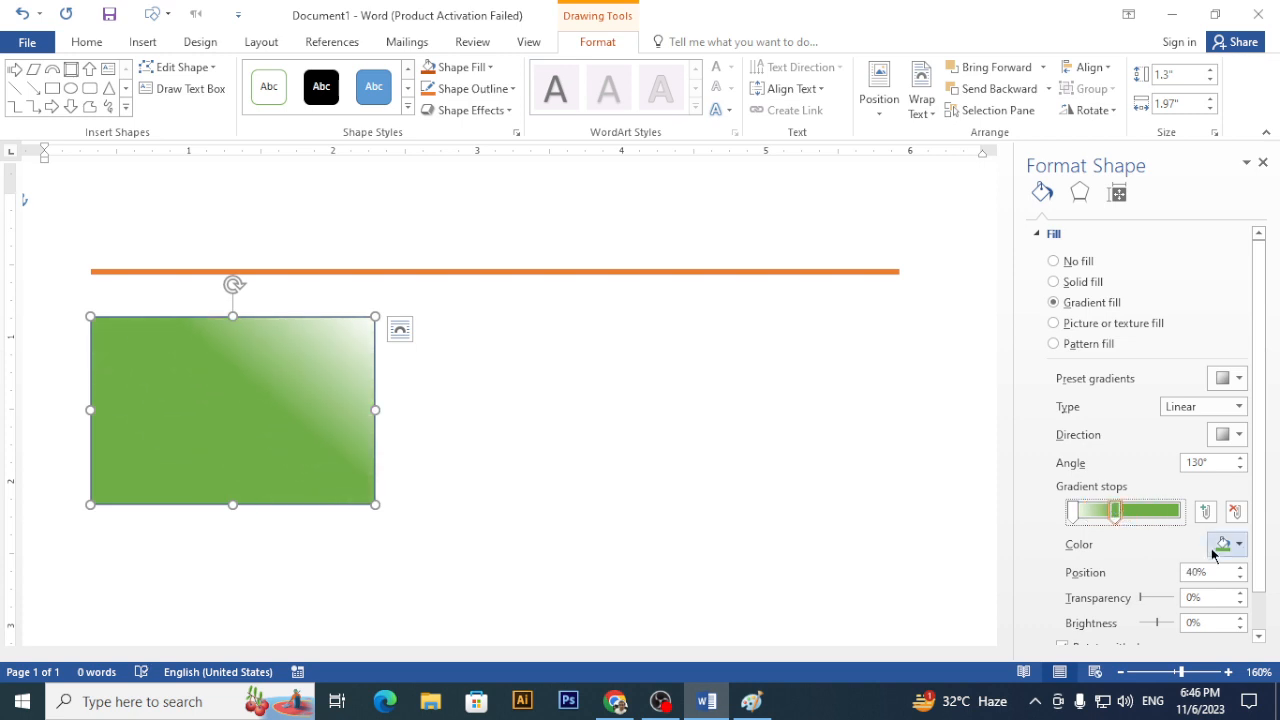
- Try higher transparency on the green stop, then reset it to 0%
click(1236, 604)
click(1239, 593)
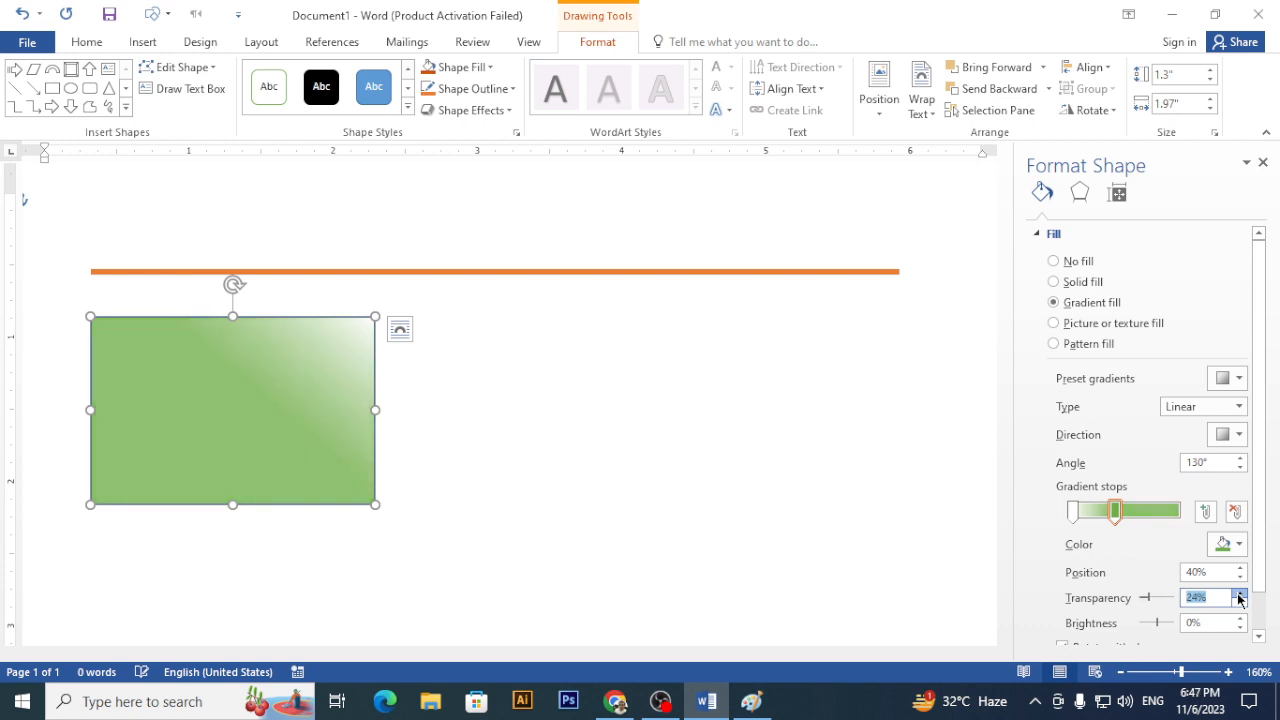
click(1239, 593)
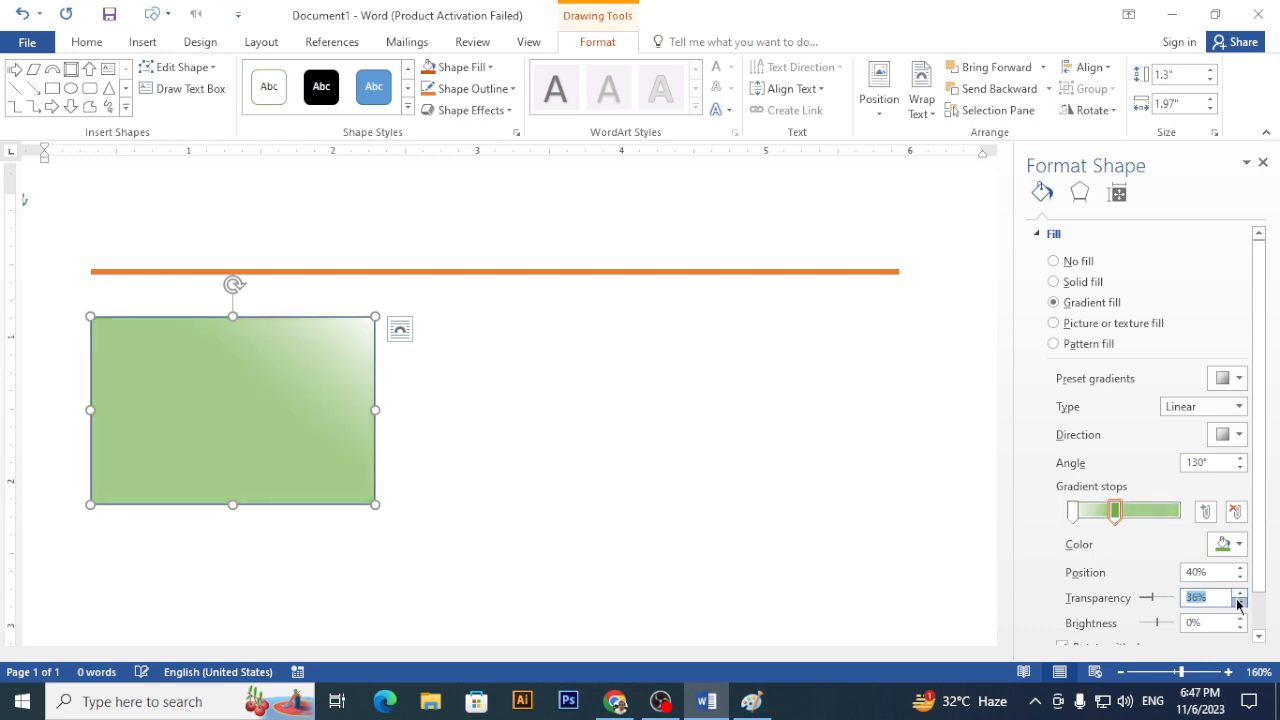
click(1239, 602)
click(1239, 602)
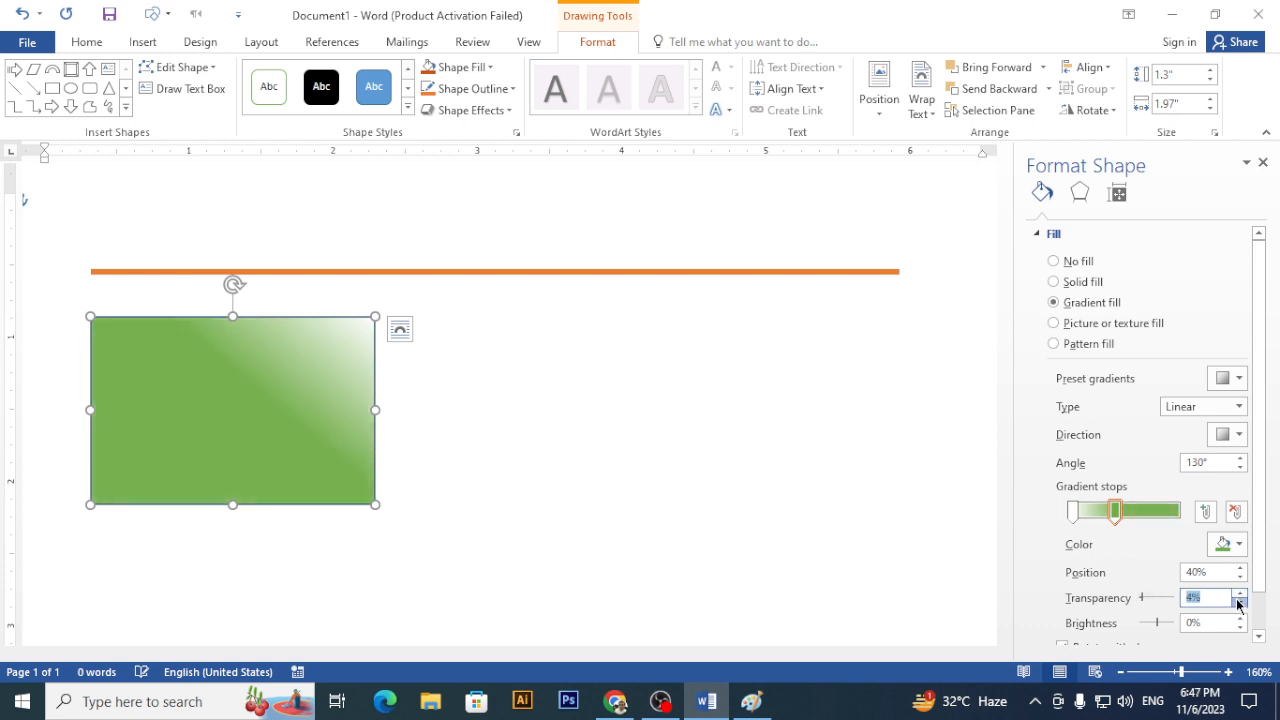
- Switch to a Rectangular, From Center gradient and rearrange the stops for a green centre
click(1237, 407)
click(1200, 458)
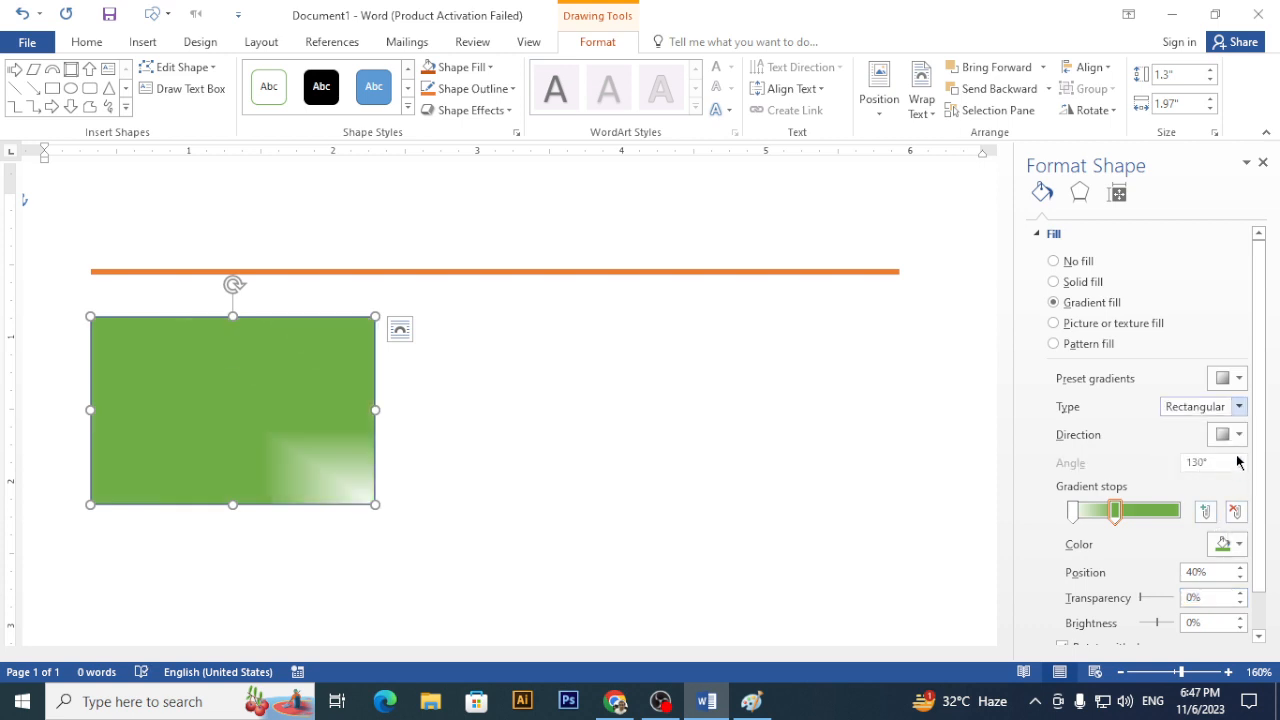
click(1238, 435)
click(1172, 468)
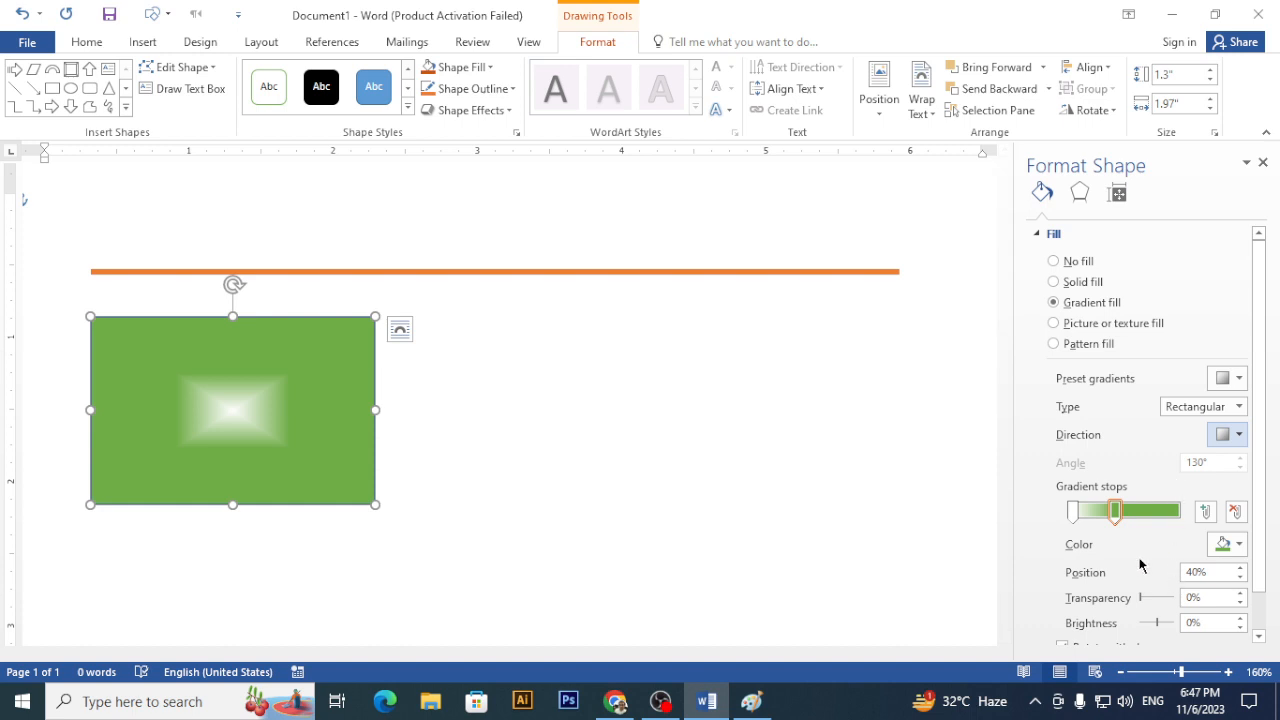
drag(1116, 512, 1212, 513)
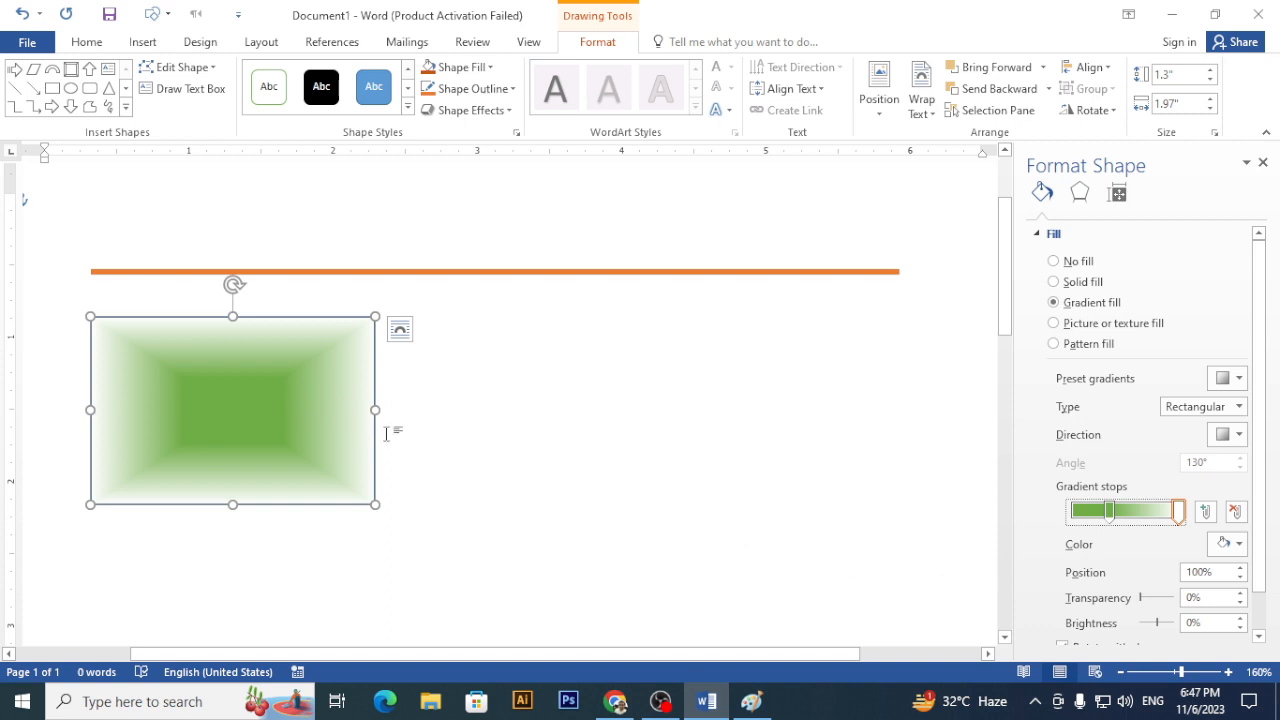
click(1193, 408)
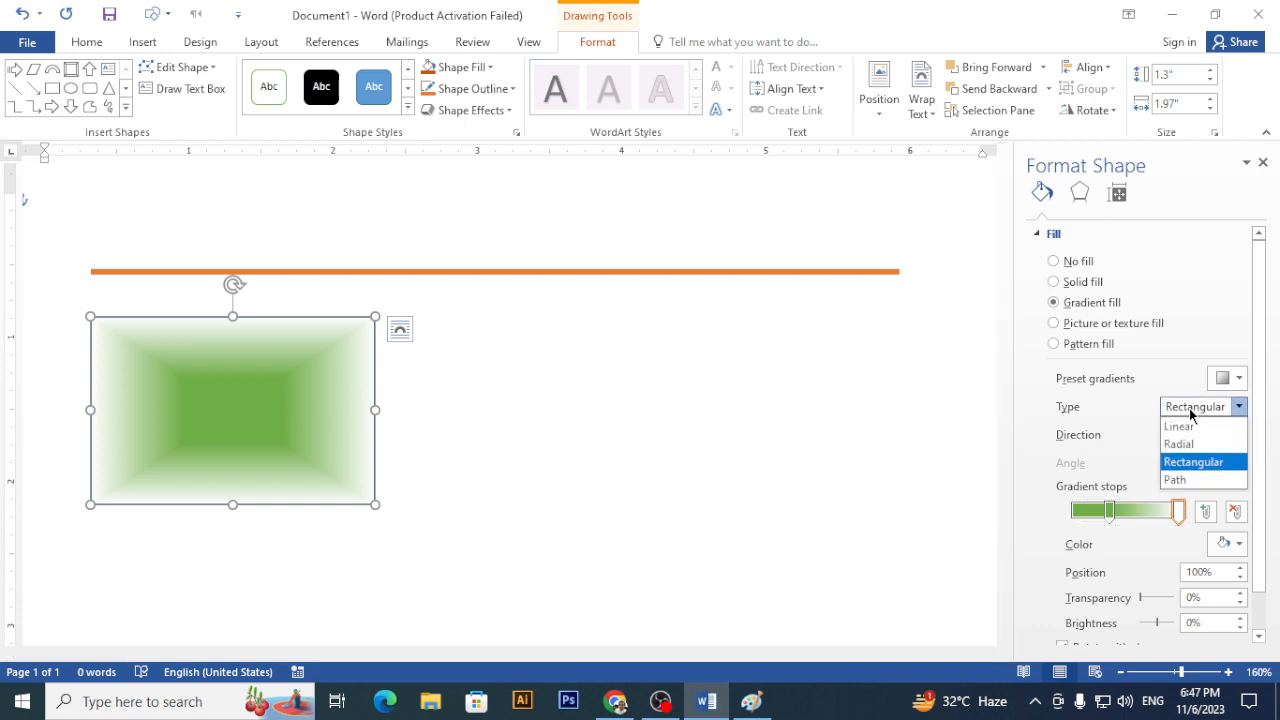
click(1100, 436)
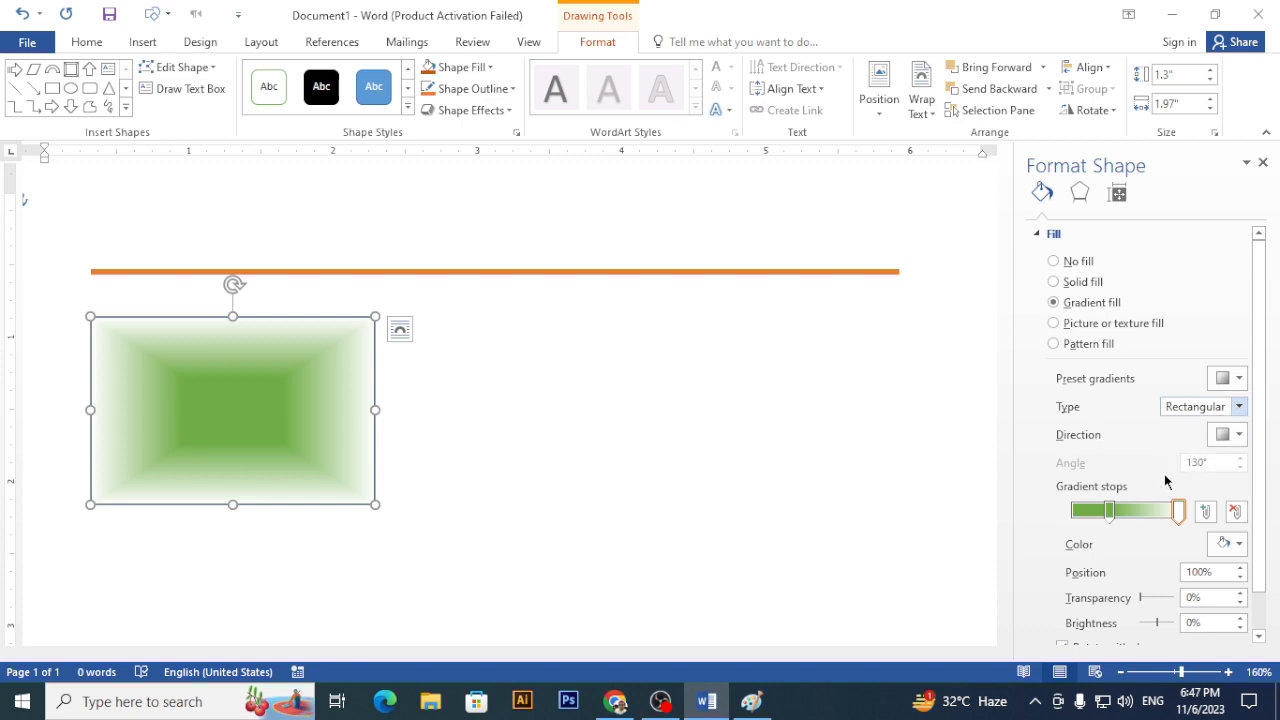
- Make the left gradient stop Orange
scroll(1110, 512, down, 1)
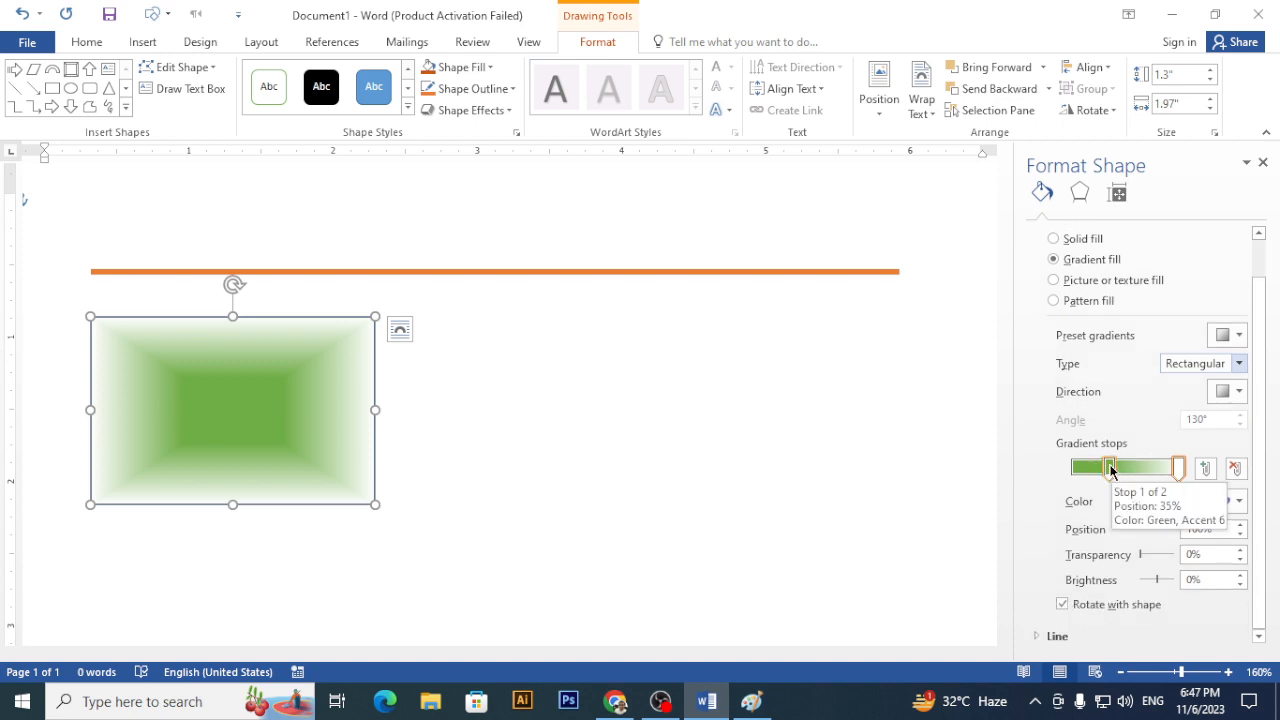
click(1110, 468)
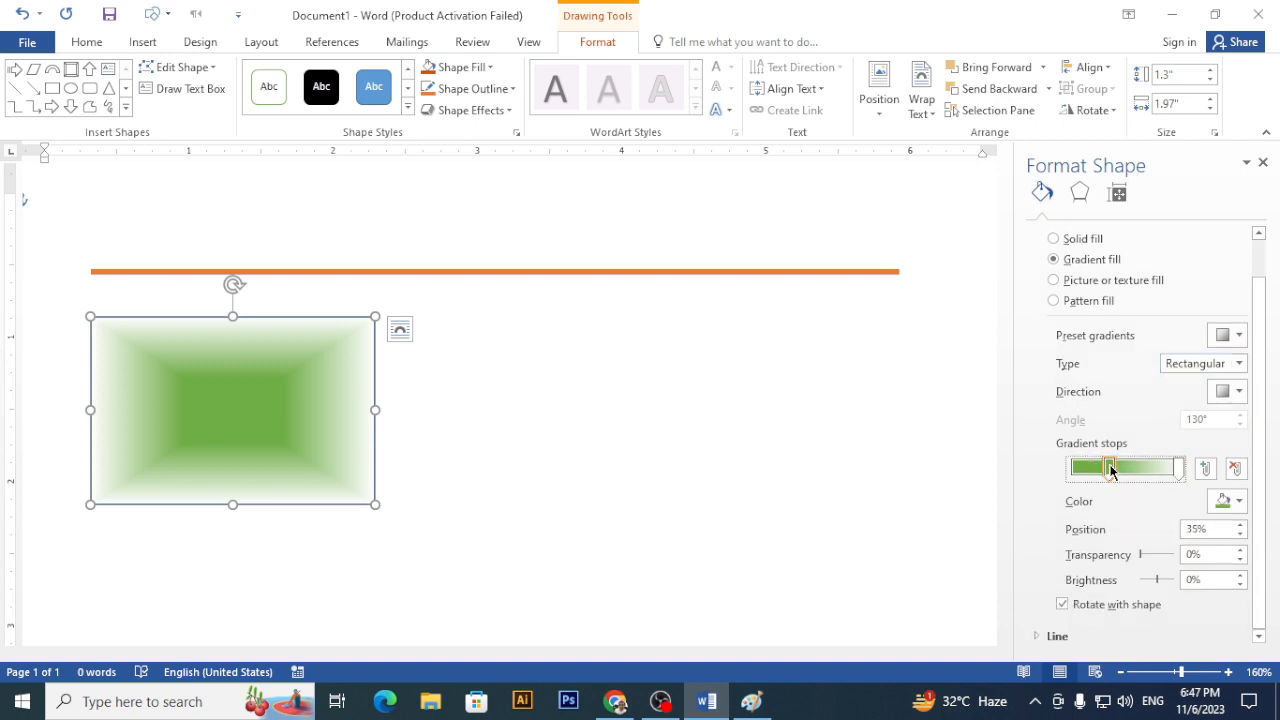
click(1227, 502)
click(1205, 544)
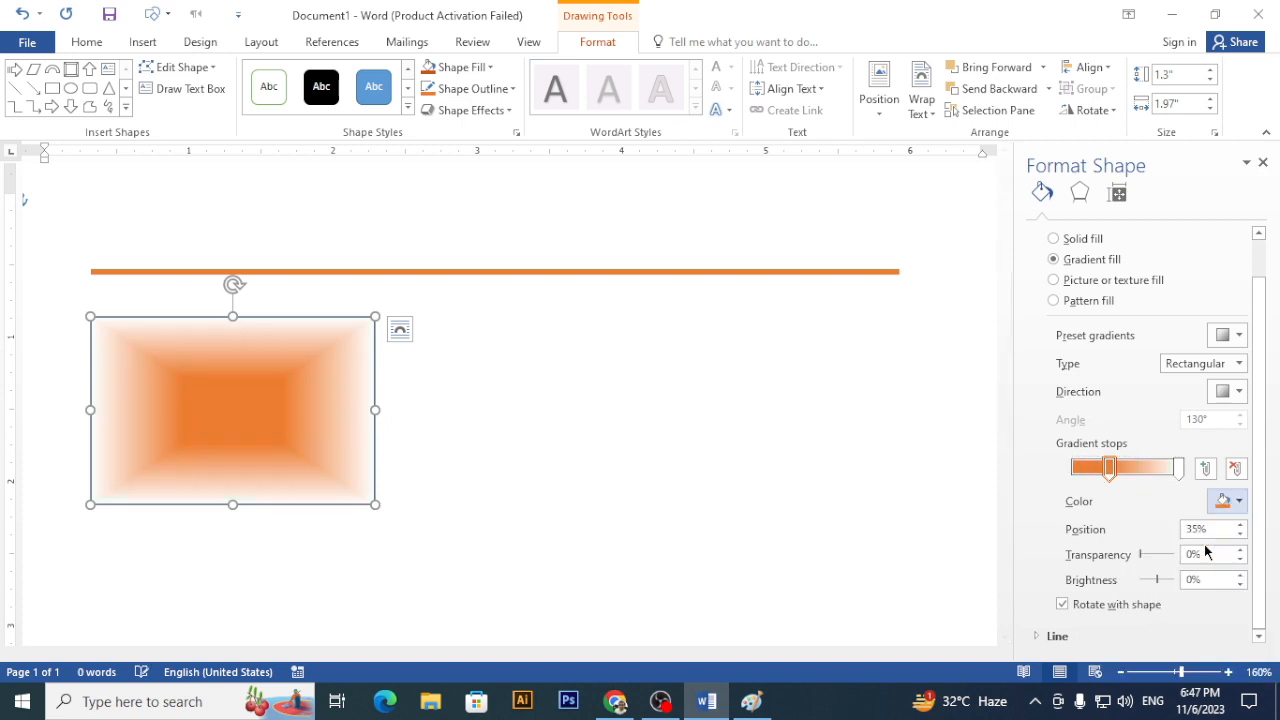
- Add a Gold gradient stop at 68% with 46% transparency
click(1207, 468)
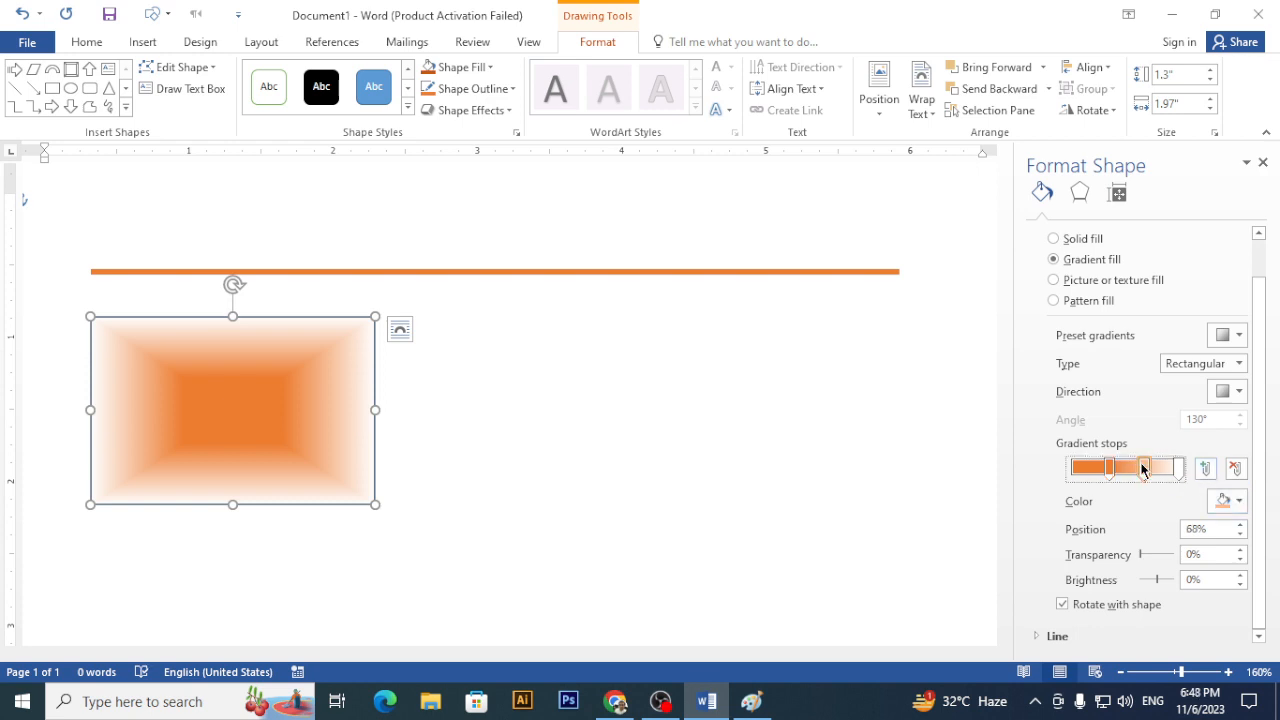
click(1227, 505)
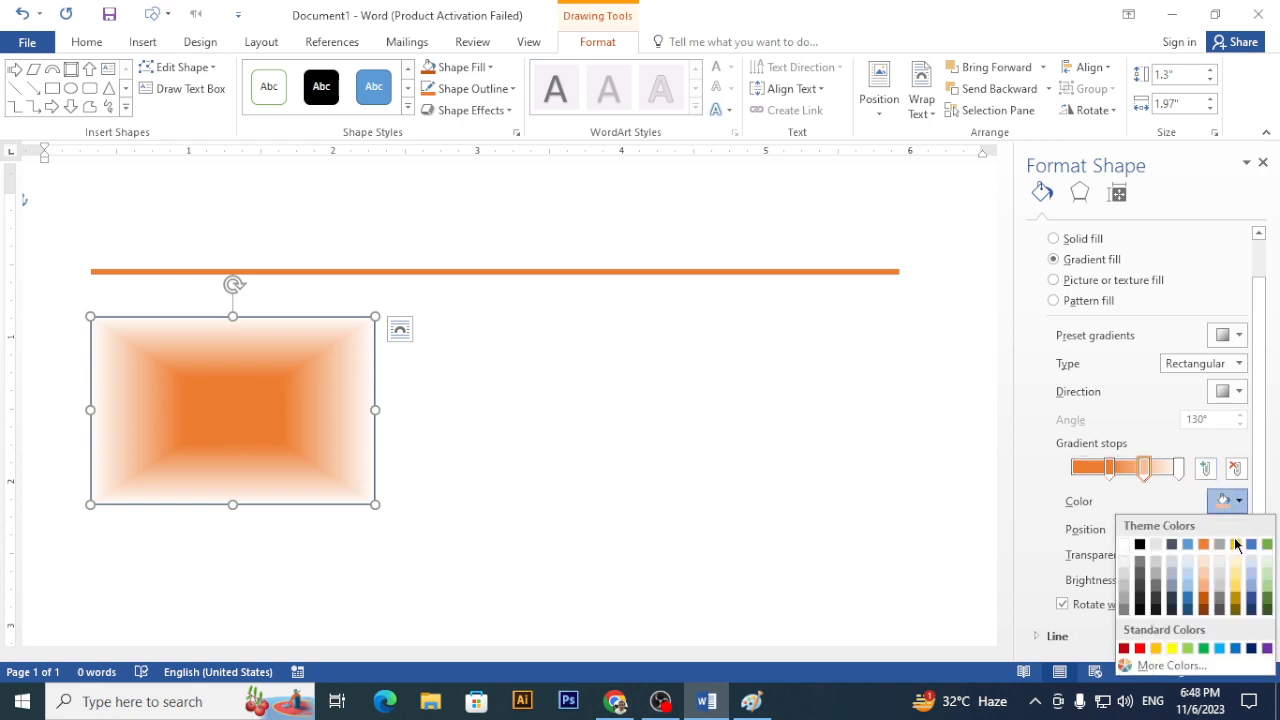
click(1236, 545)
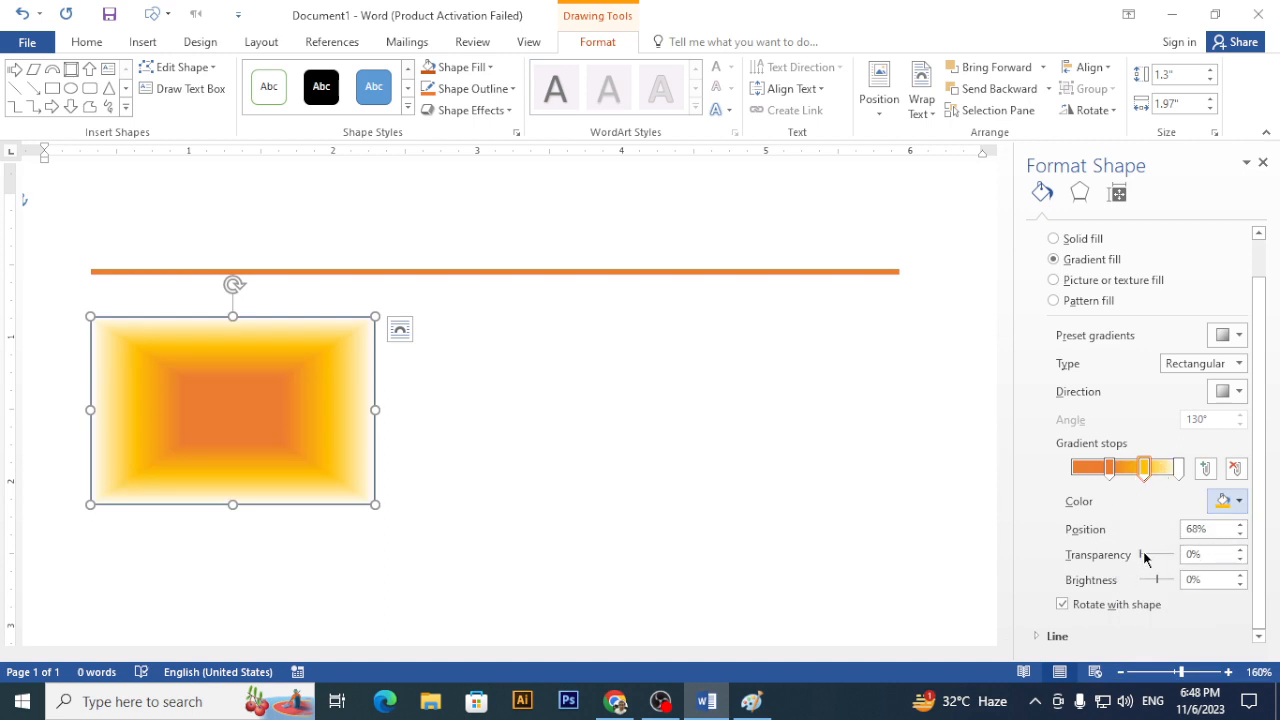
drag(1143, 557, 1158, 558)
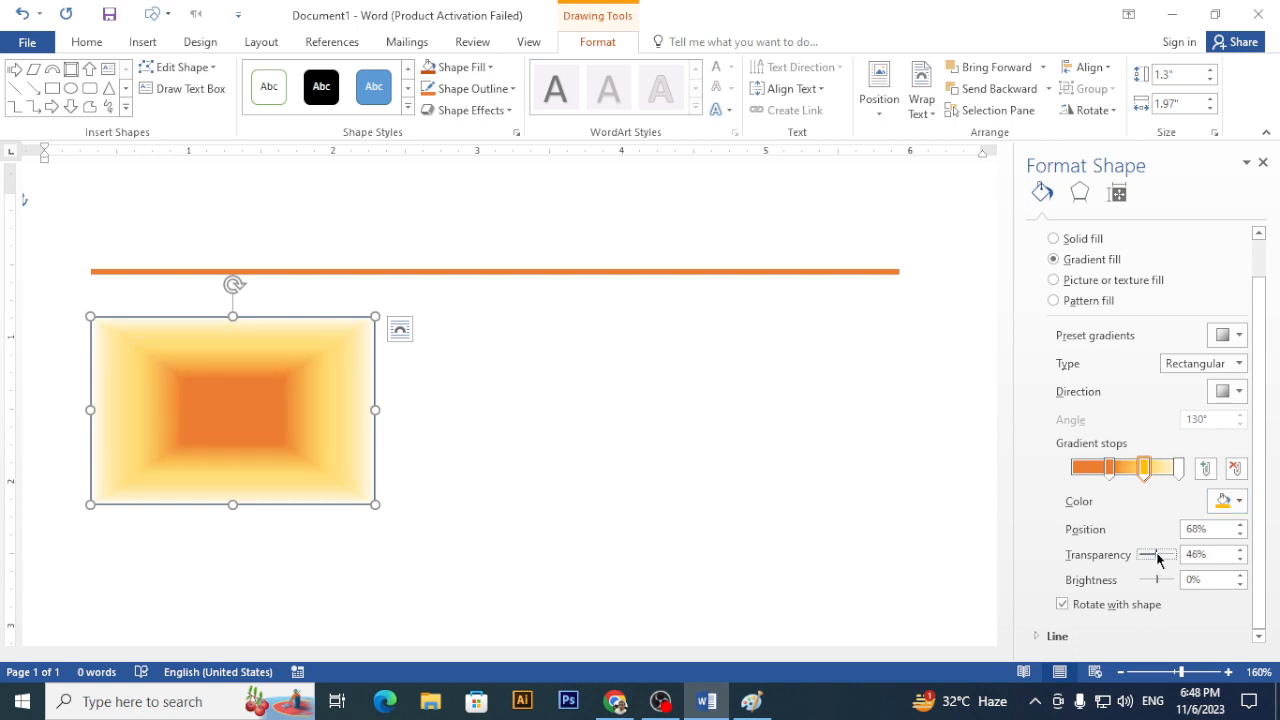
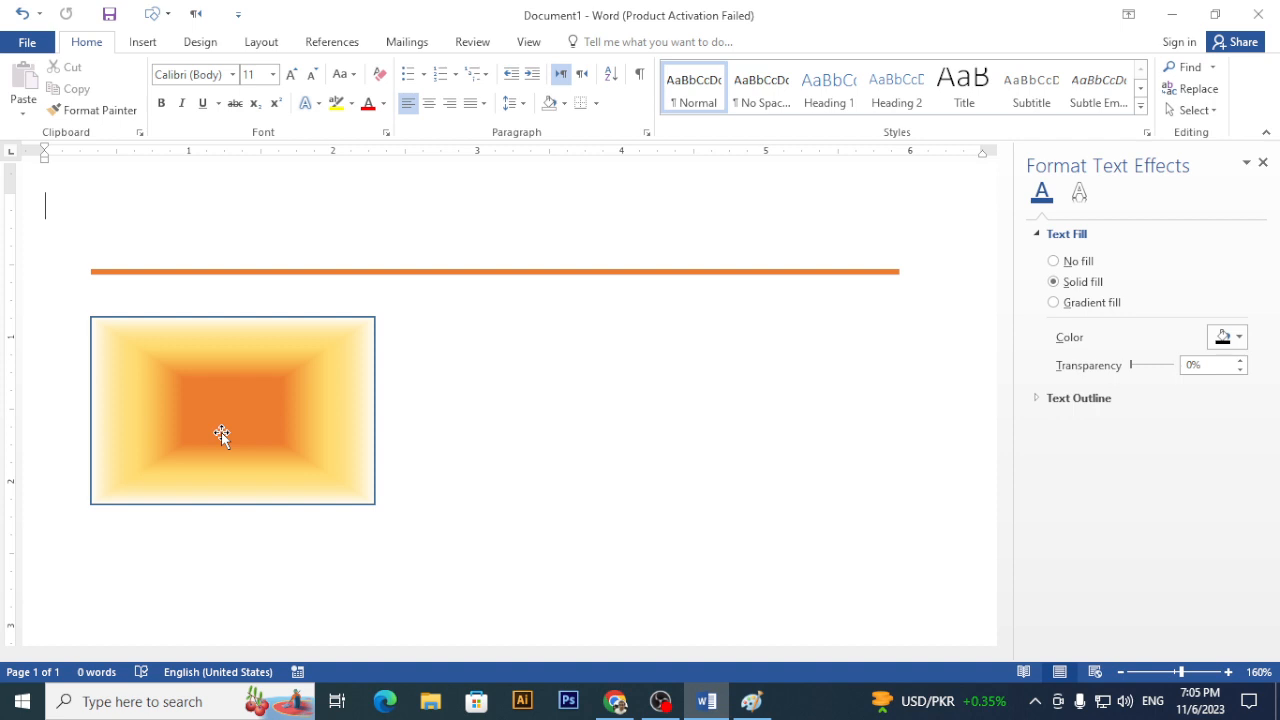
- Select the orange-to-yellow gradient rectangle for formatting
click(188, 434)
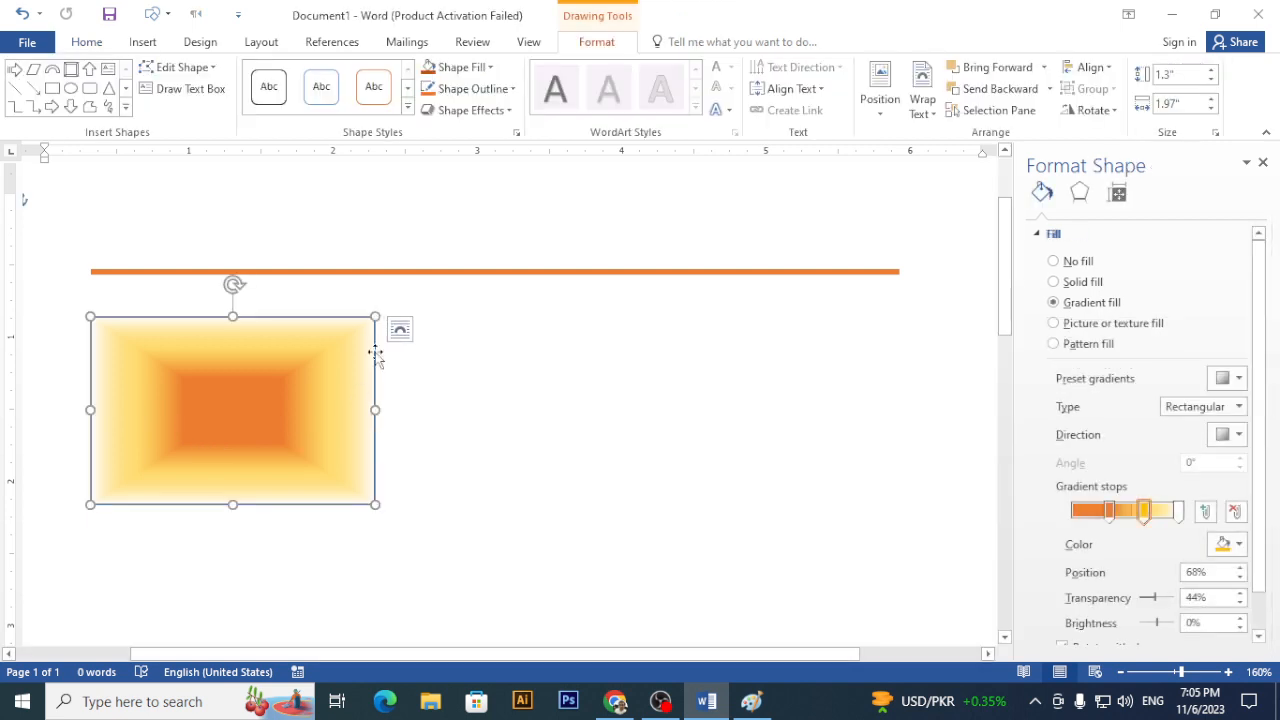
- Give the gradient rectangle a Gold Long Dash Dot Dot outline, then deselect it
click(511, 89)
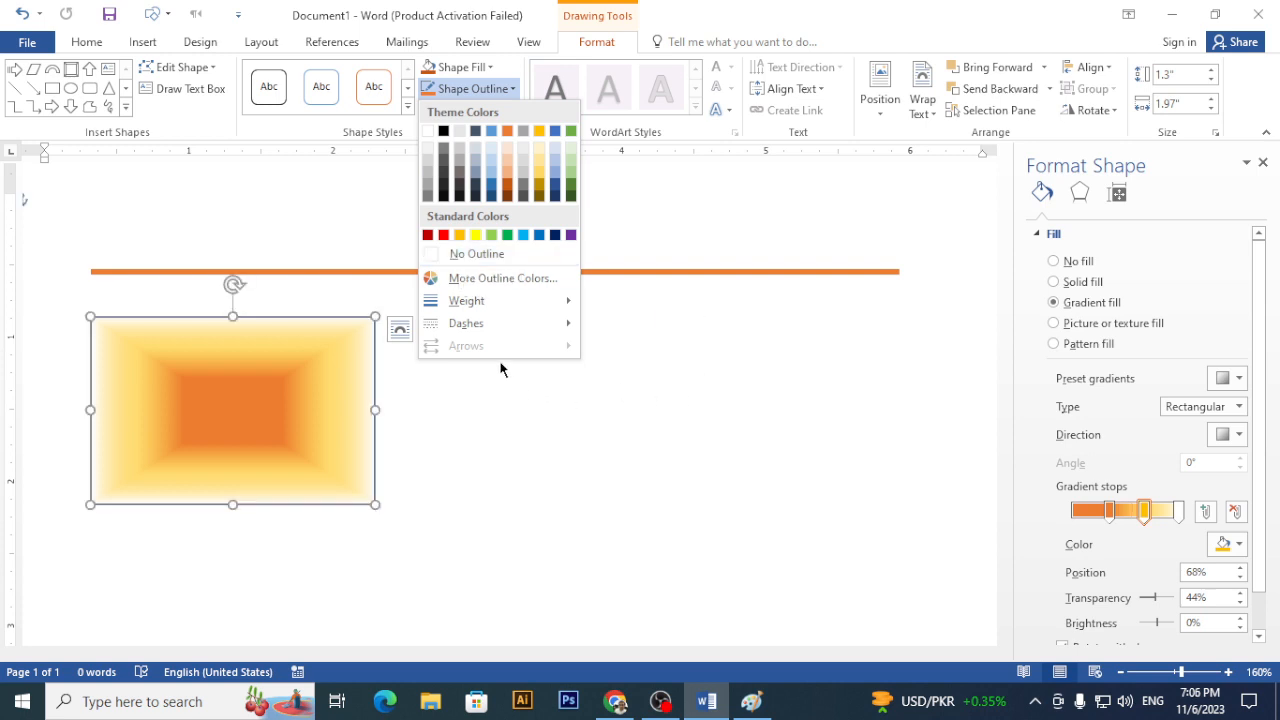
mouse_move(514, 311)
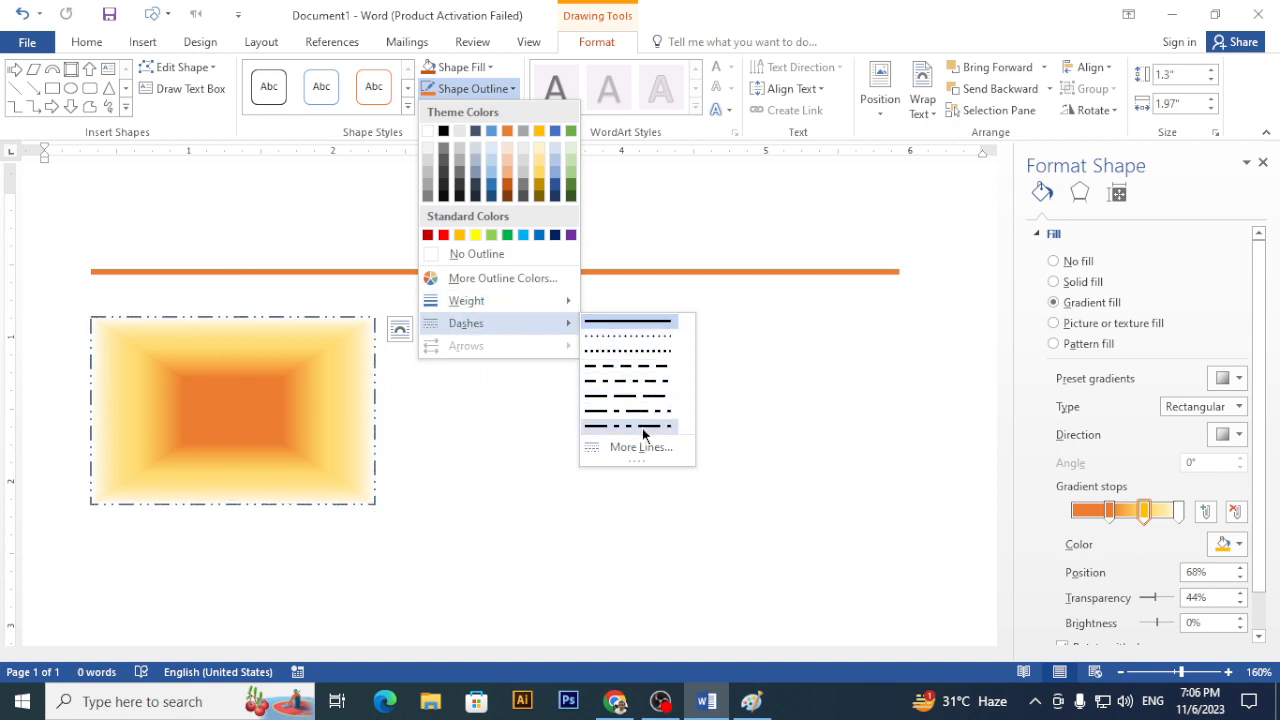
click(642, 428)
click(511, 88)
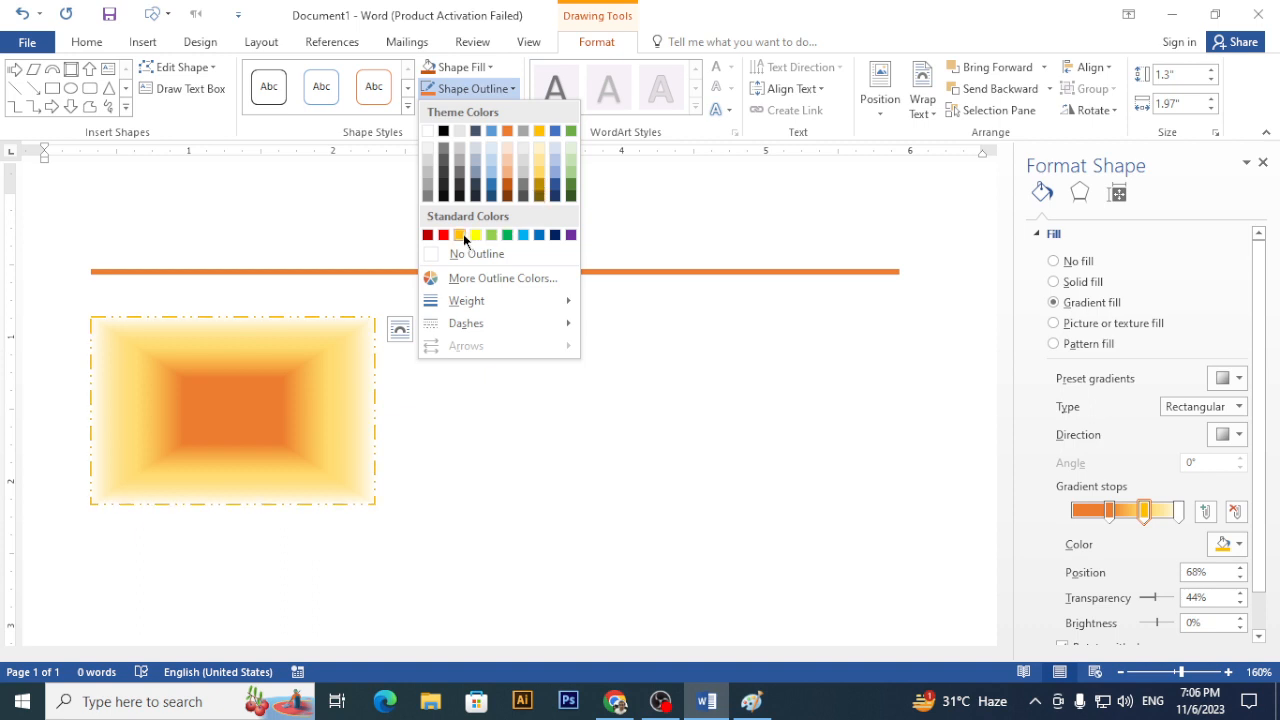
click(539, 131)
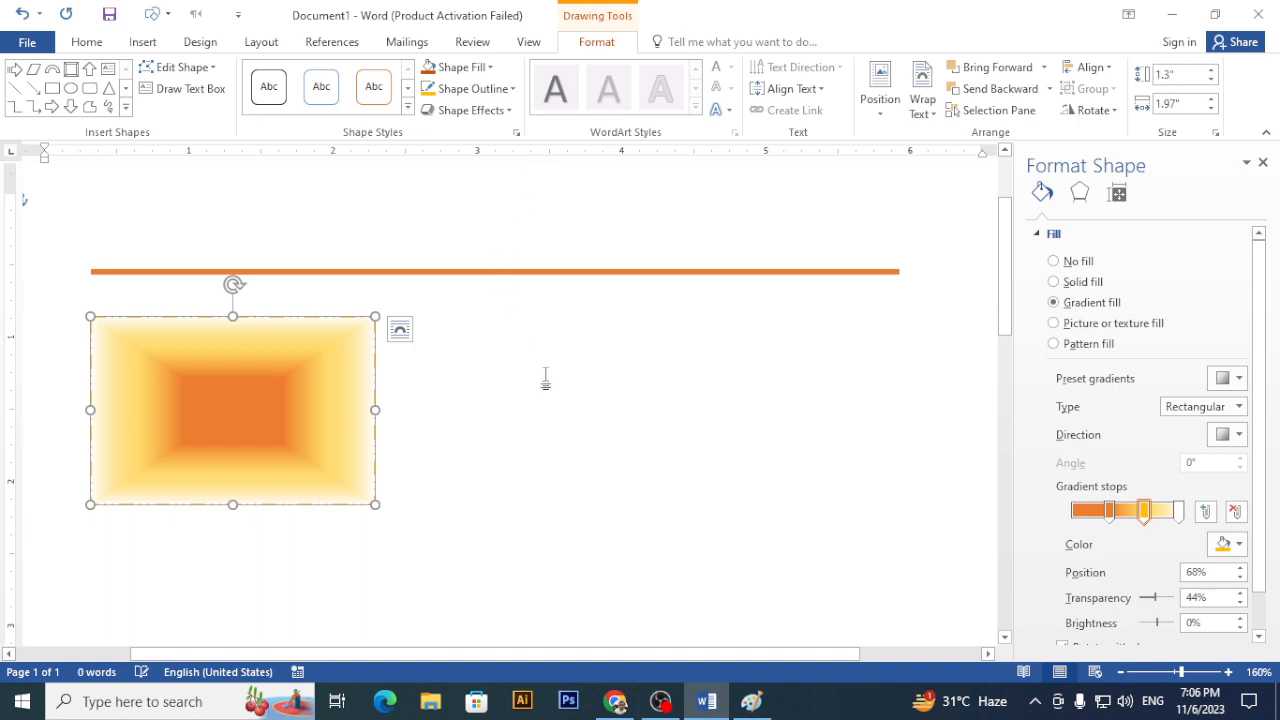
click(556, 345)
scroll(556, 345, down, 3)
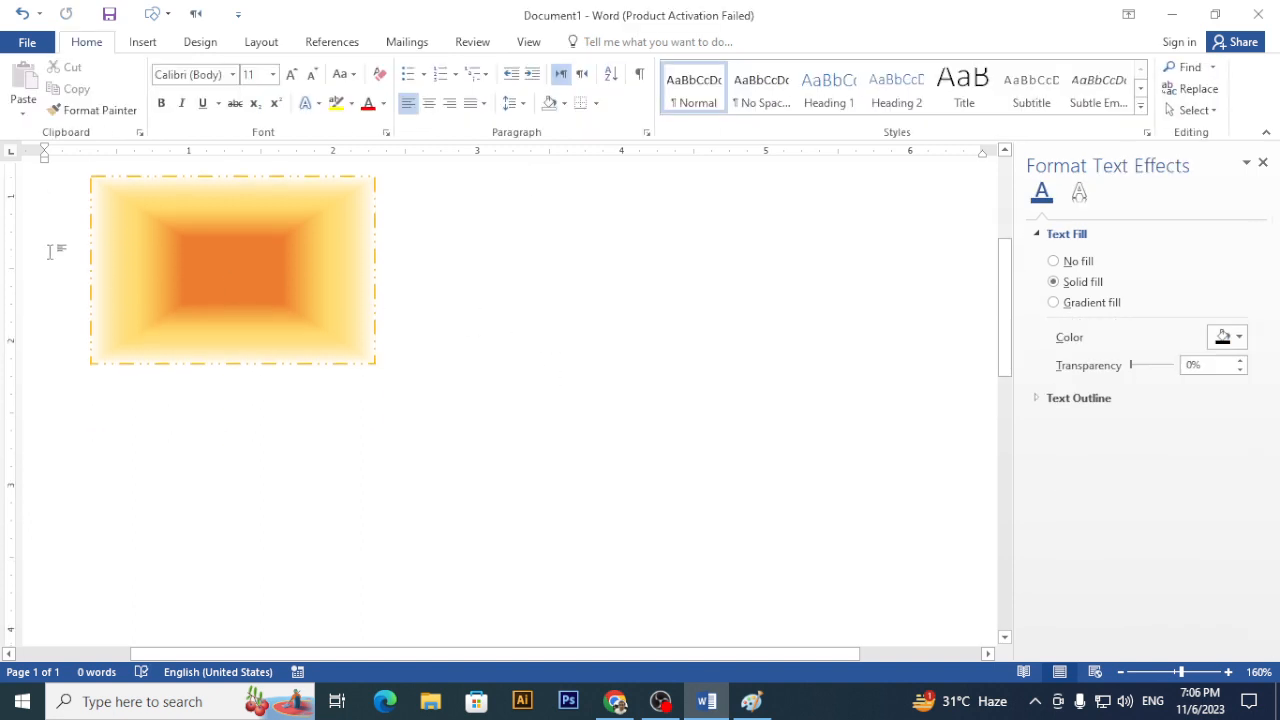
- Type 'hello' at the top of the page above the orange line
click(132, 258)
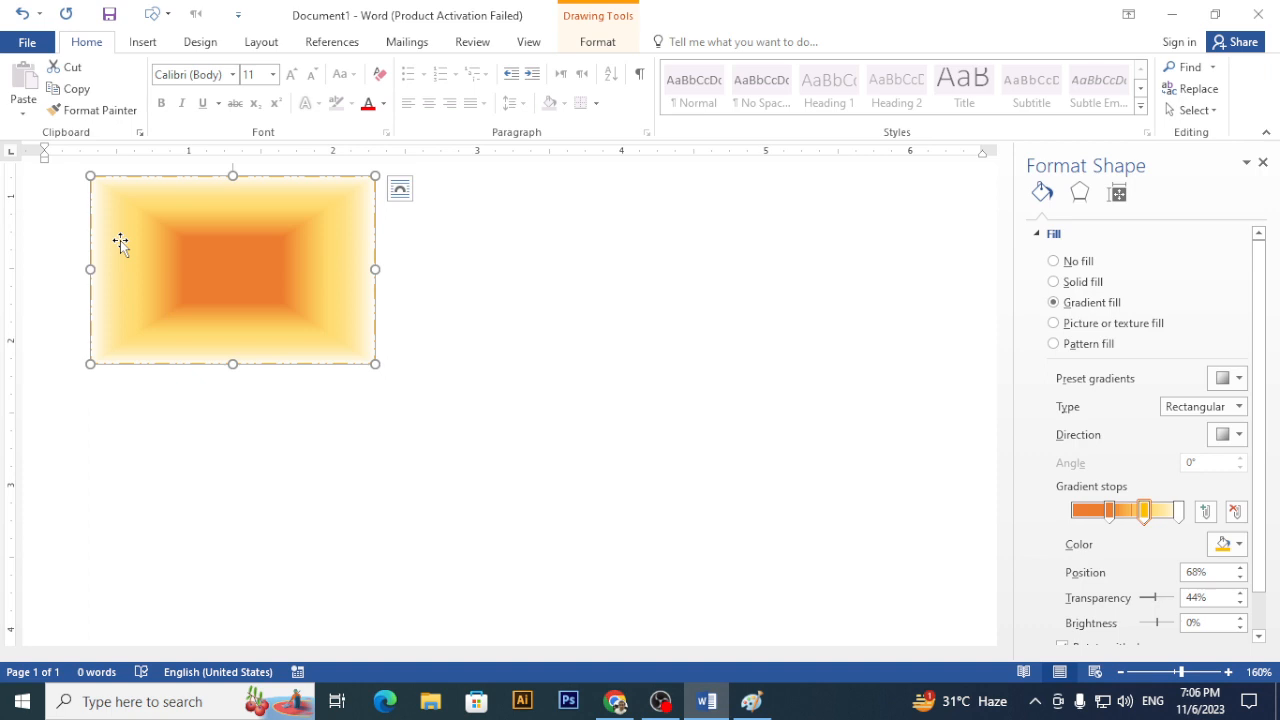
click(626, 42)
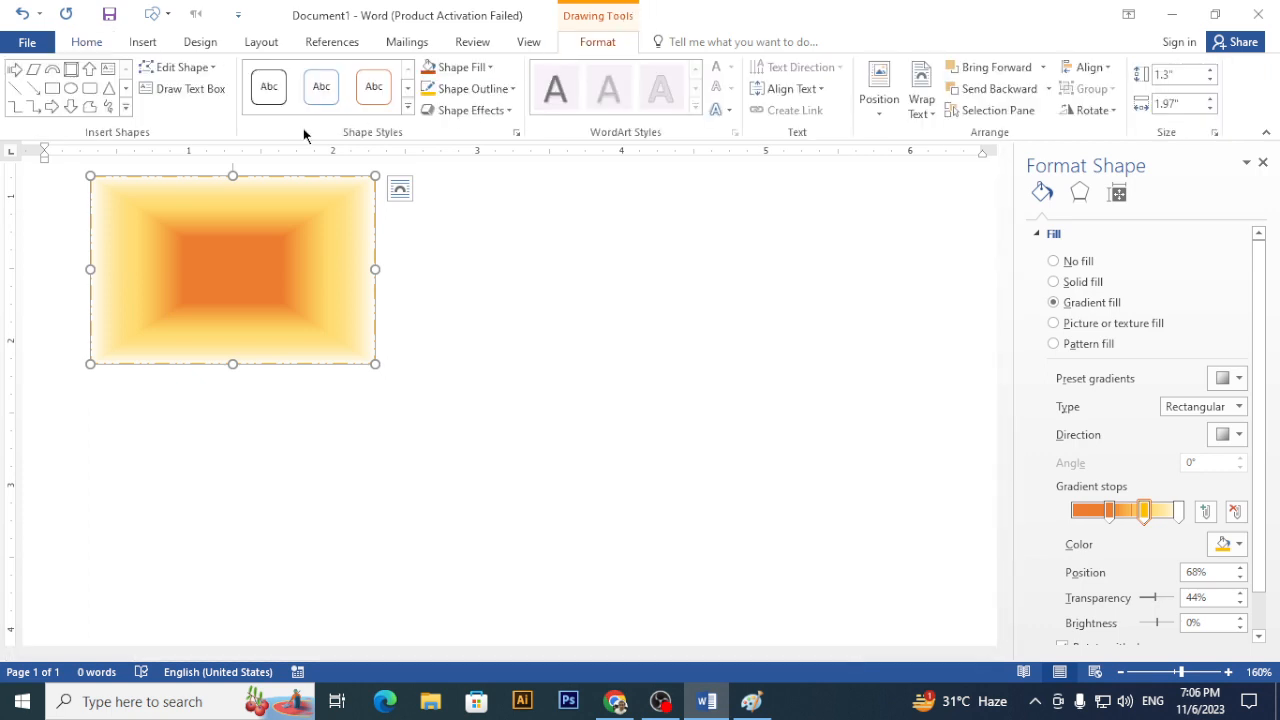
click(87, 46)
click(617, 327)
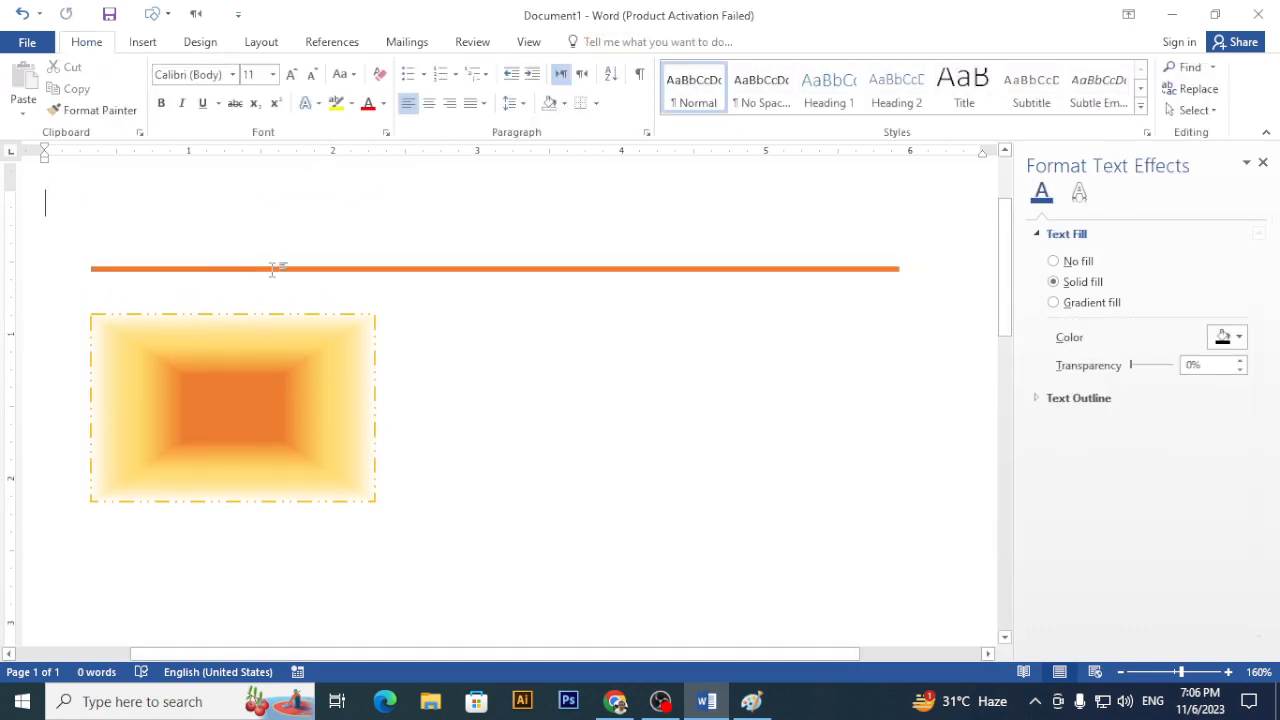
text(hello)
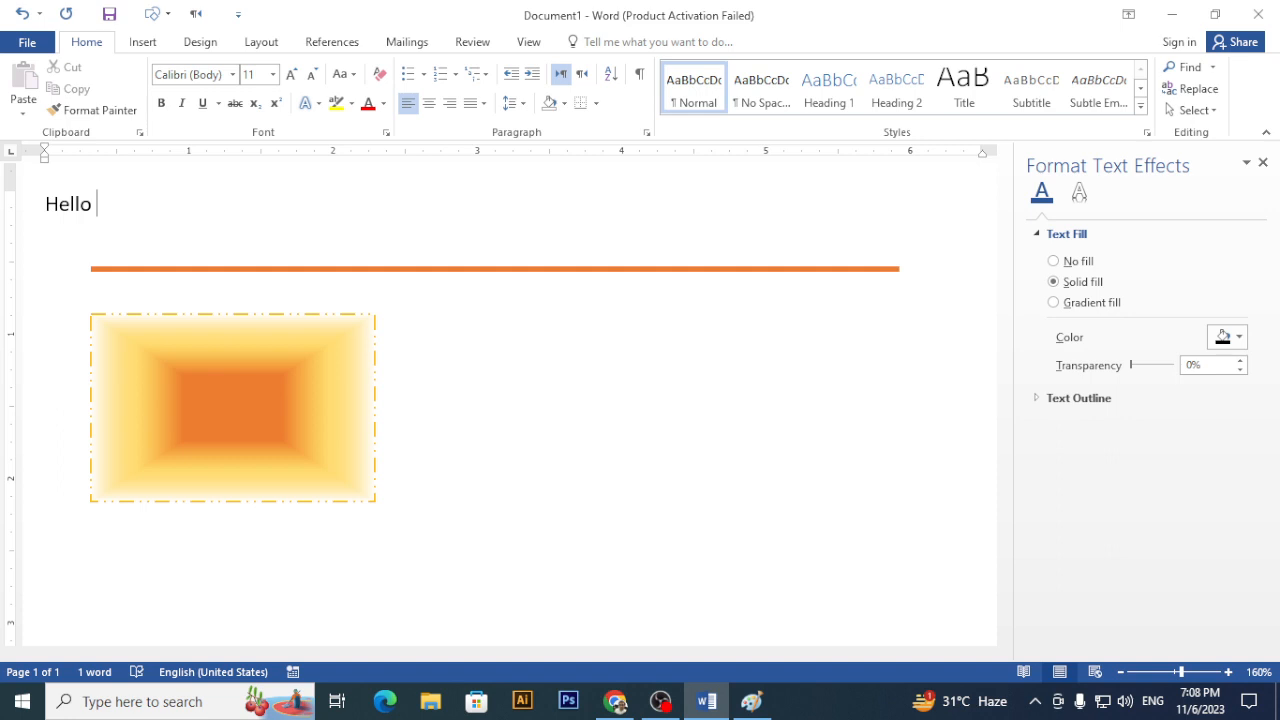
- Select the Hello text and browse Text Effects, then reselect the gradient rectangle's Format tools
triple_click(72, 205)
click(104, 226)
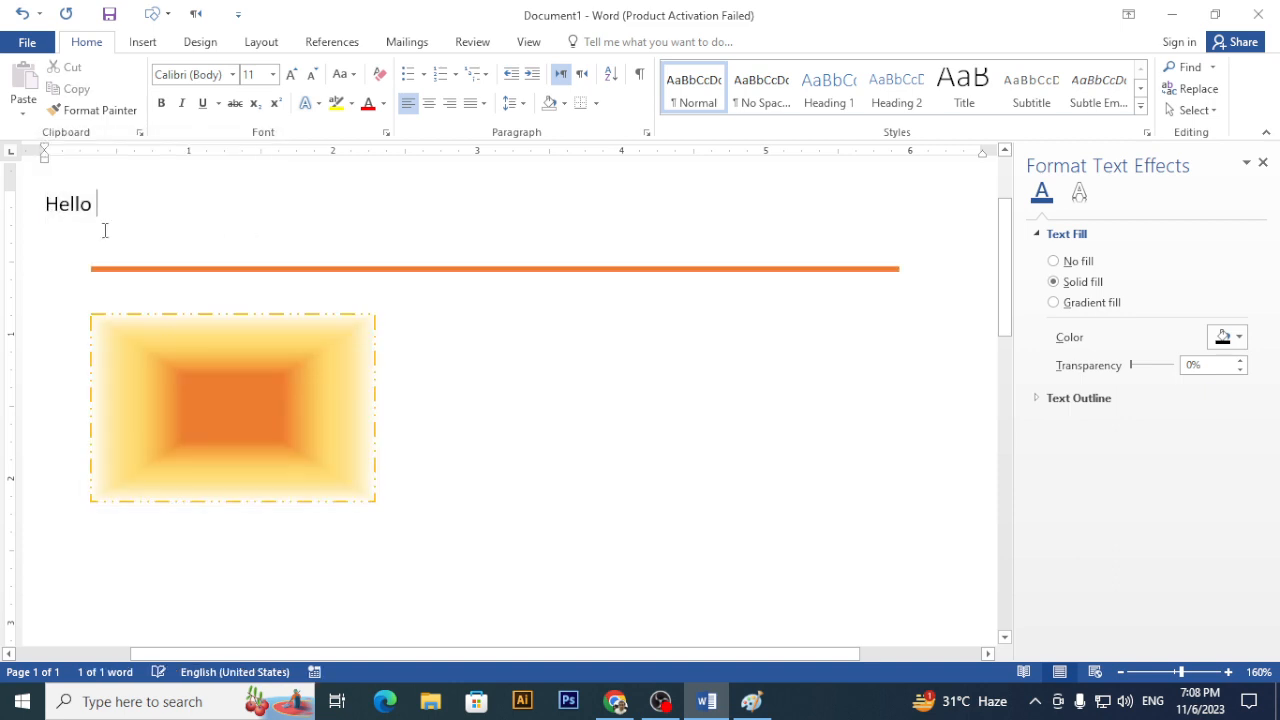
triple_click(55, 204)
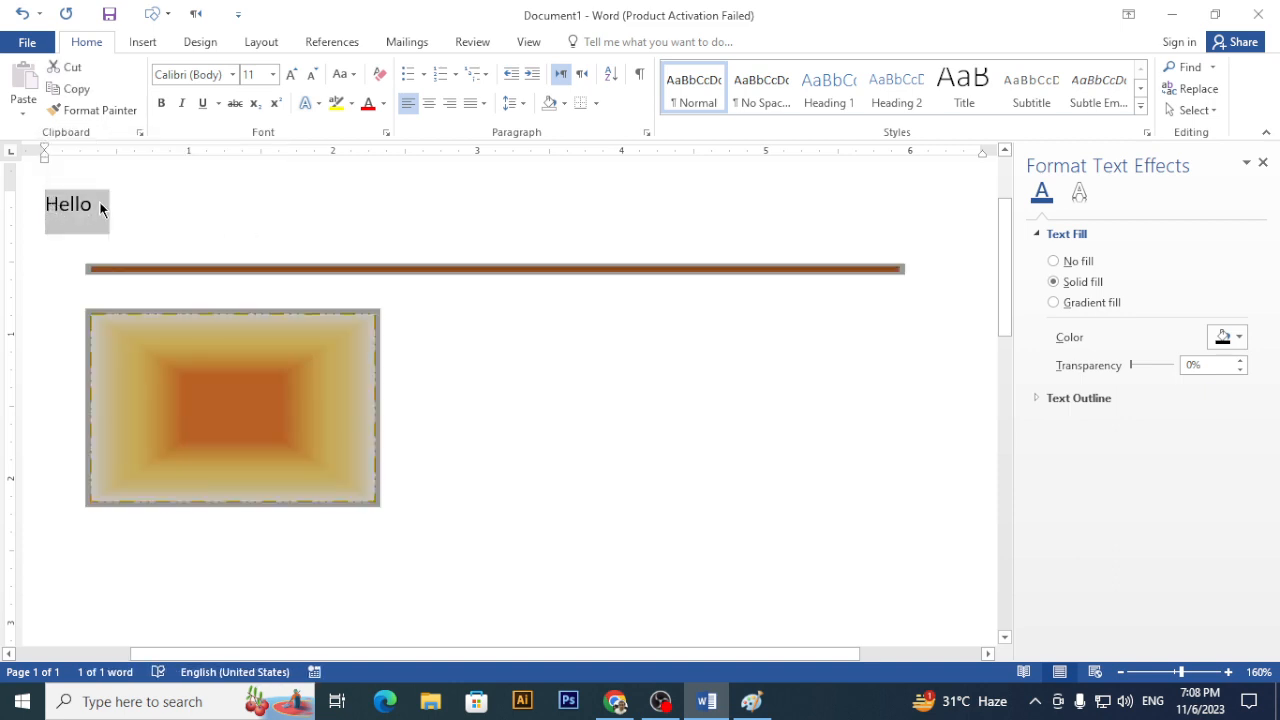
right_click(100, 207)
key(Escape)
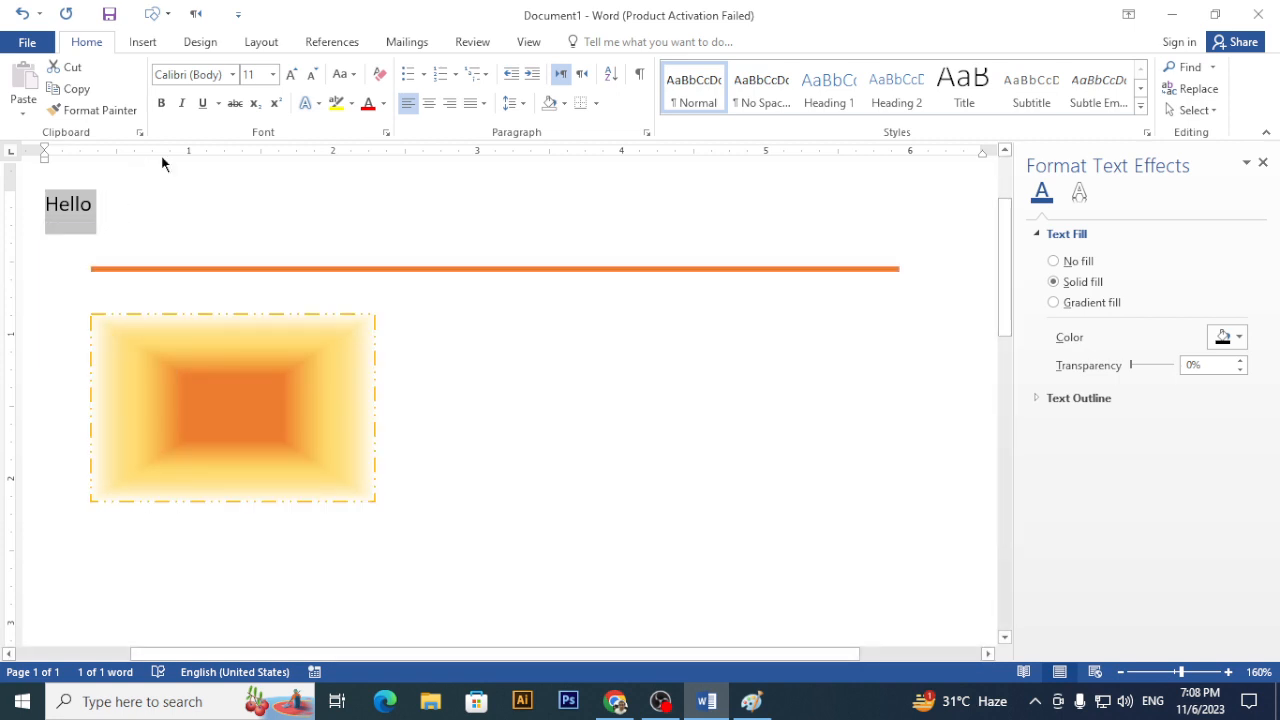
click(310, 104)
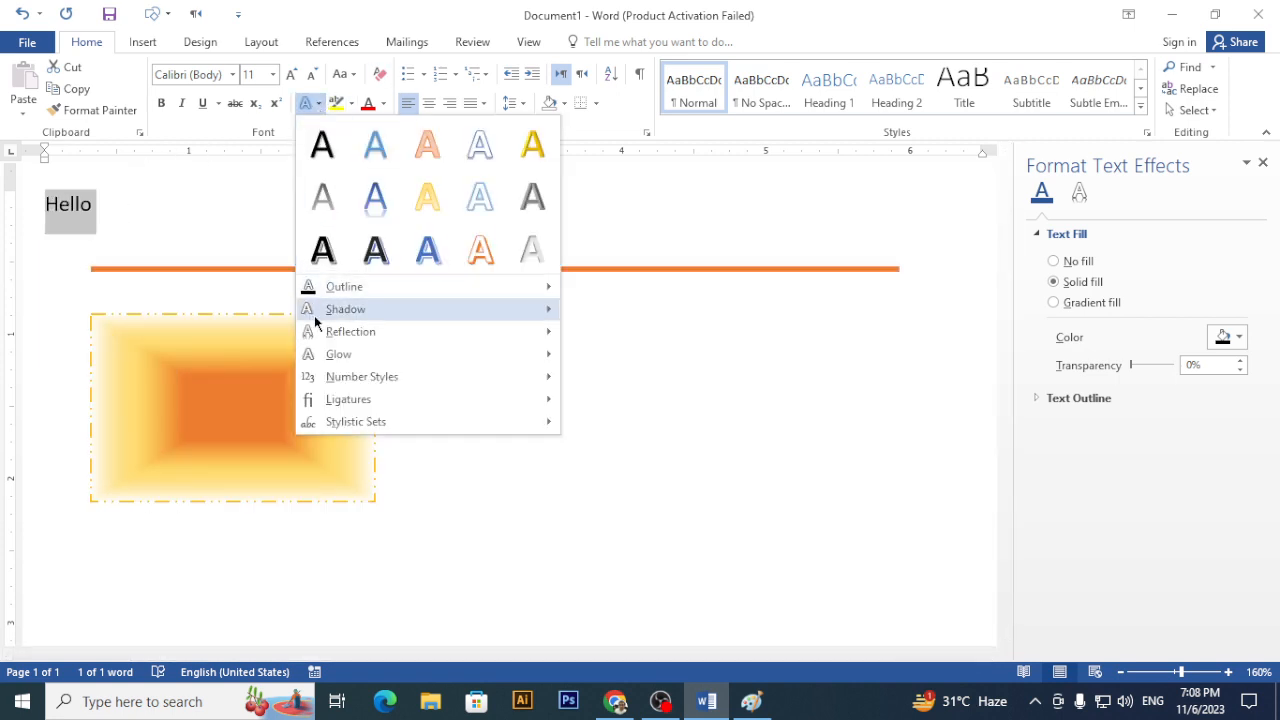
mouse_move(328, 356)
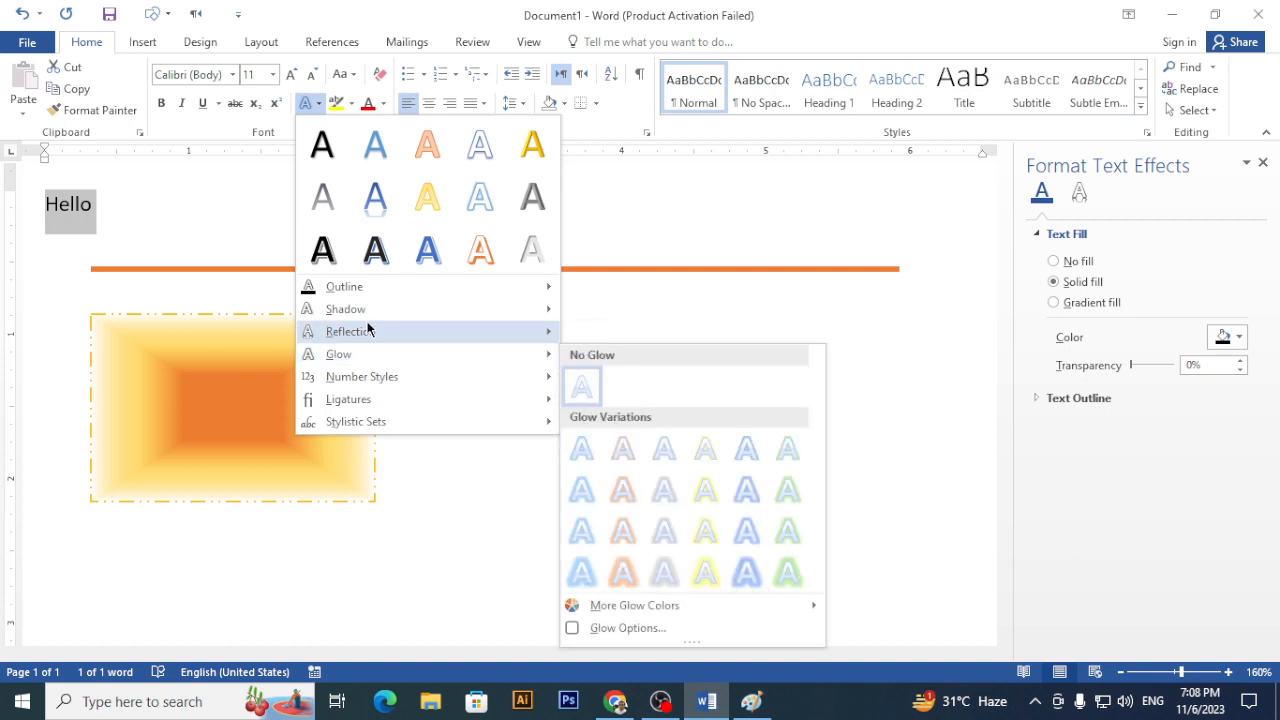
mouse_move(350, 309)
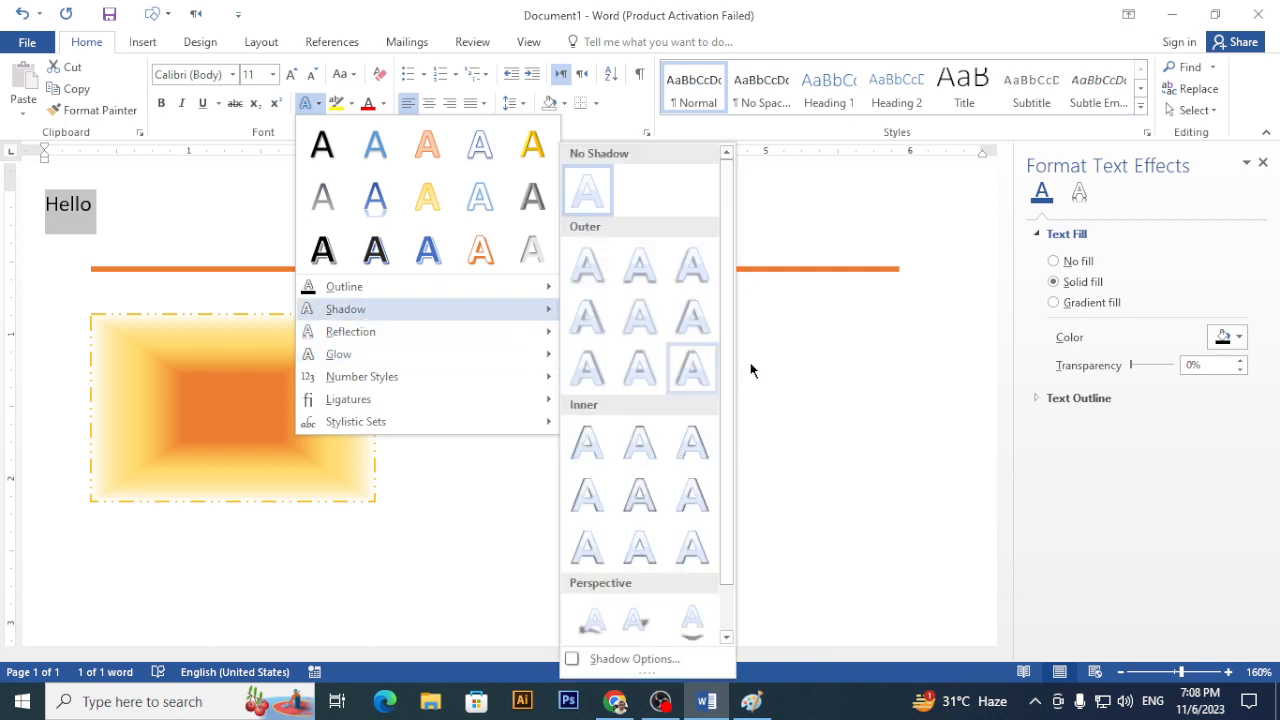
click(291, 400)
click(601, 45)
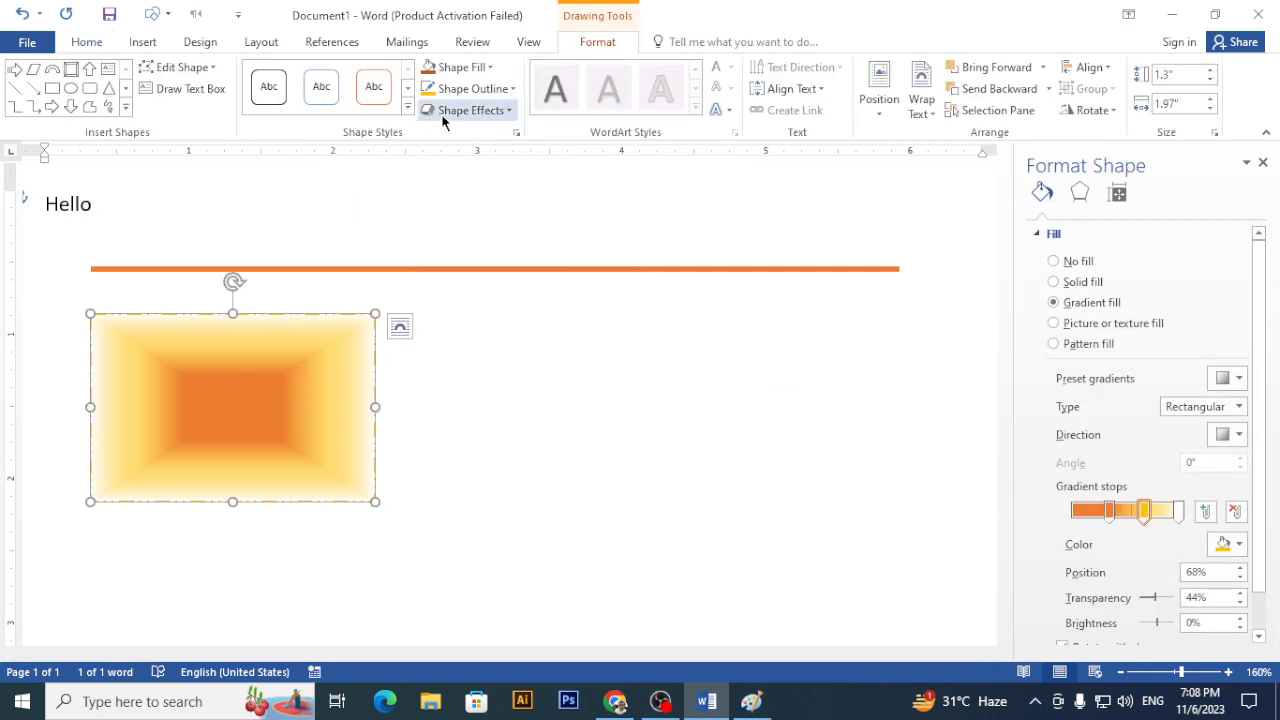
- Give the gradient rectangle a perspective shadow
click(510, 112)
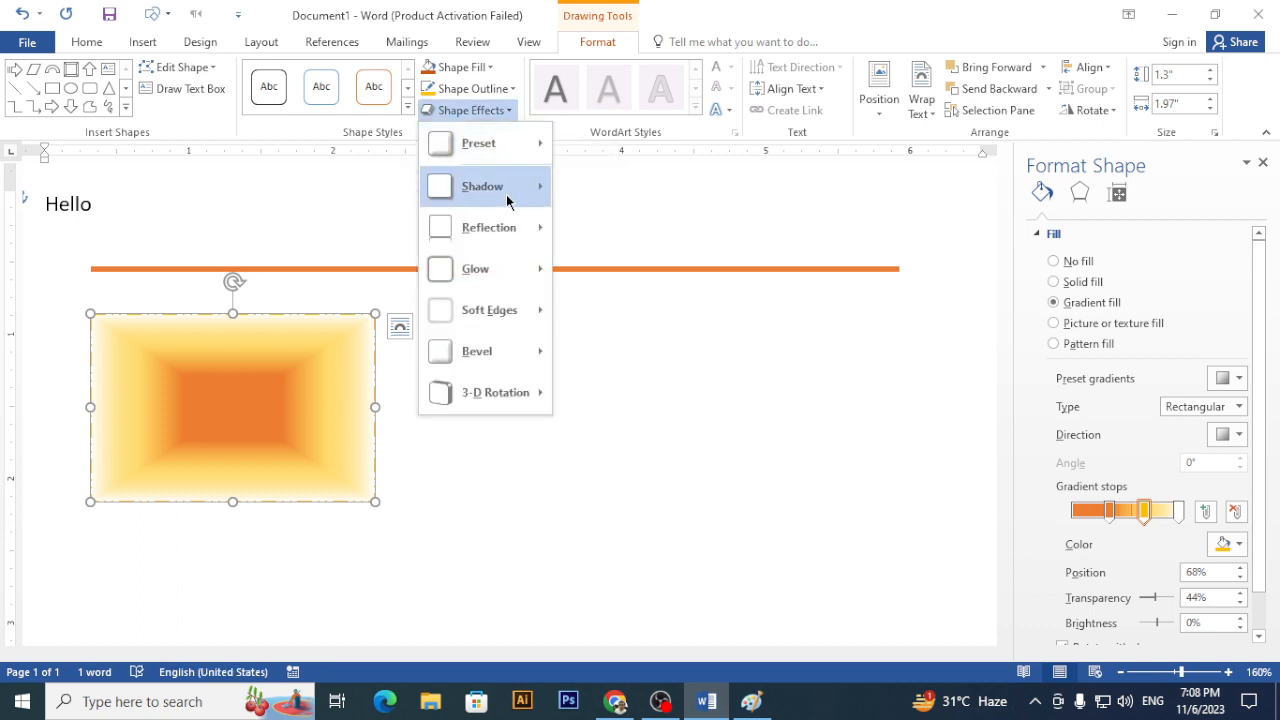
mouse_move(510, 197)
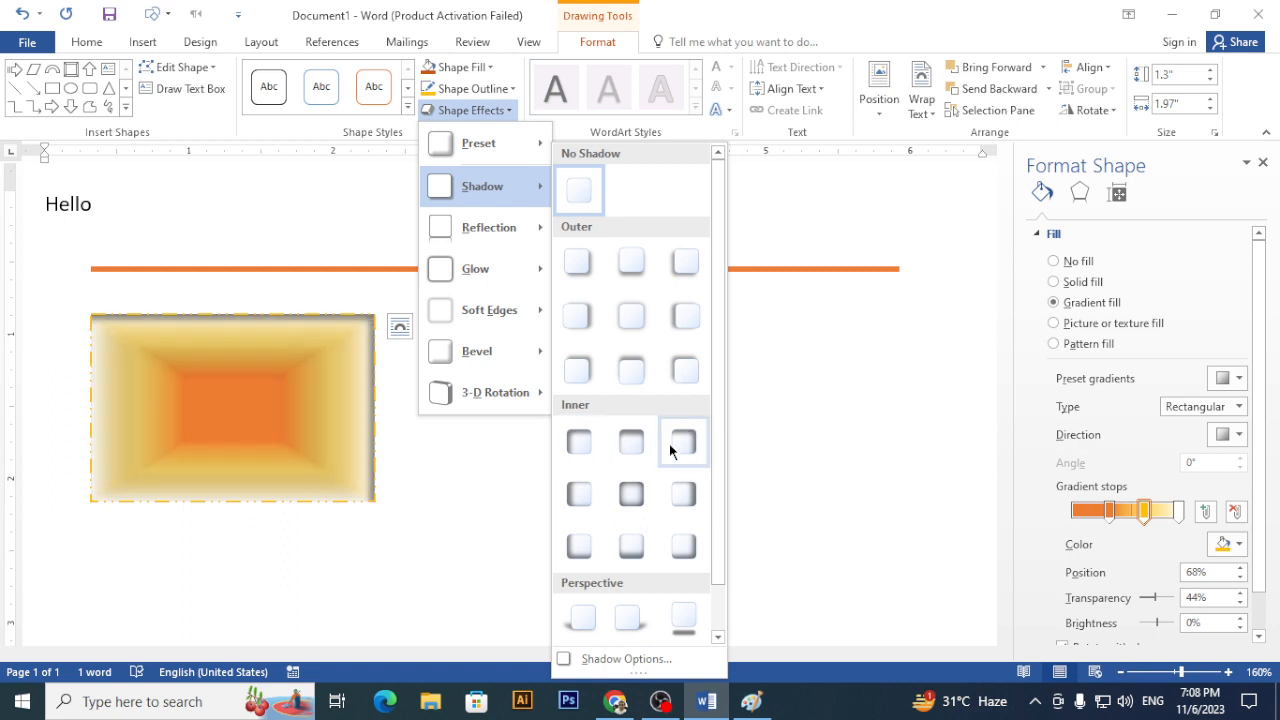
scroll(580, 445, down, 1)
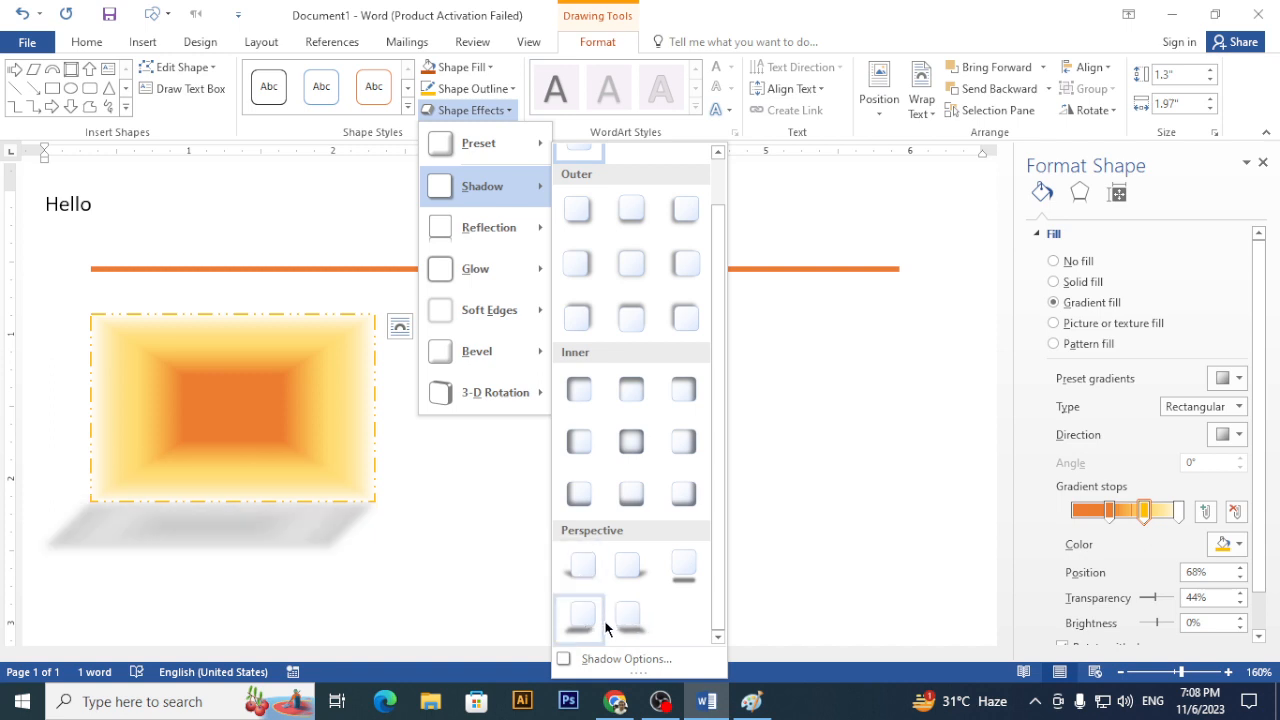
click(663, 575)
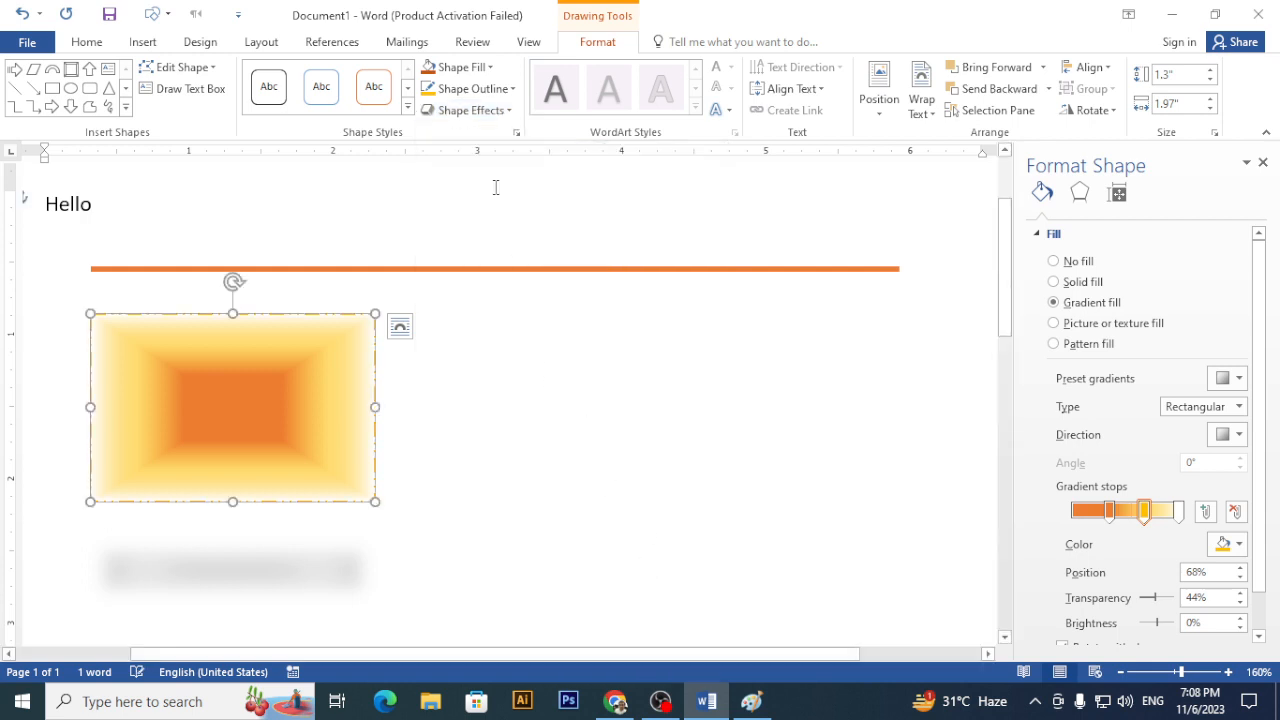
- Add a full reflection beneath the gradient rectangle
click(470, 110)
mouse_move(531, 226)
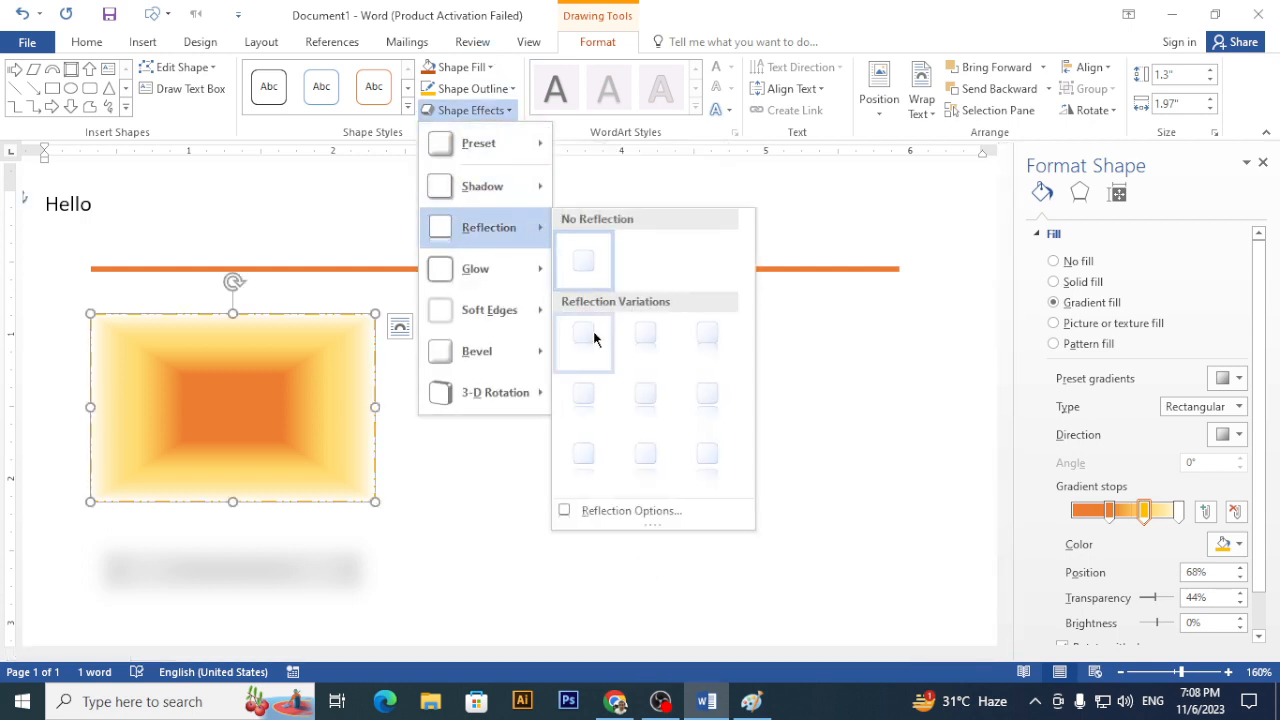
click(715, 452)
scroll(231, 507, down, 2)
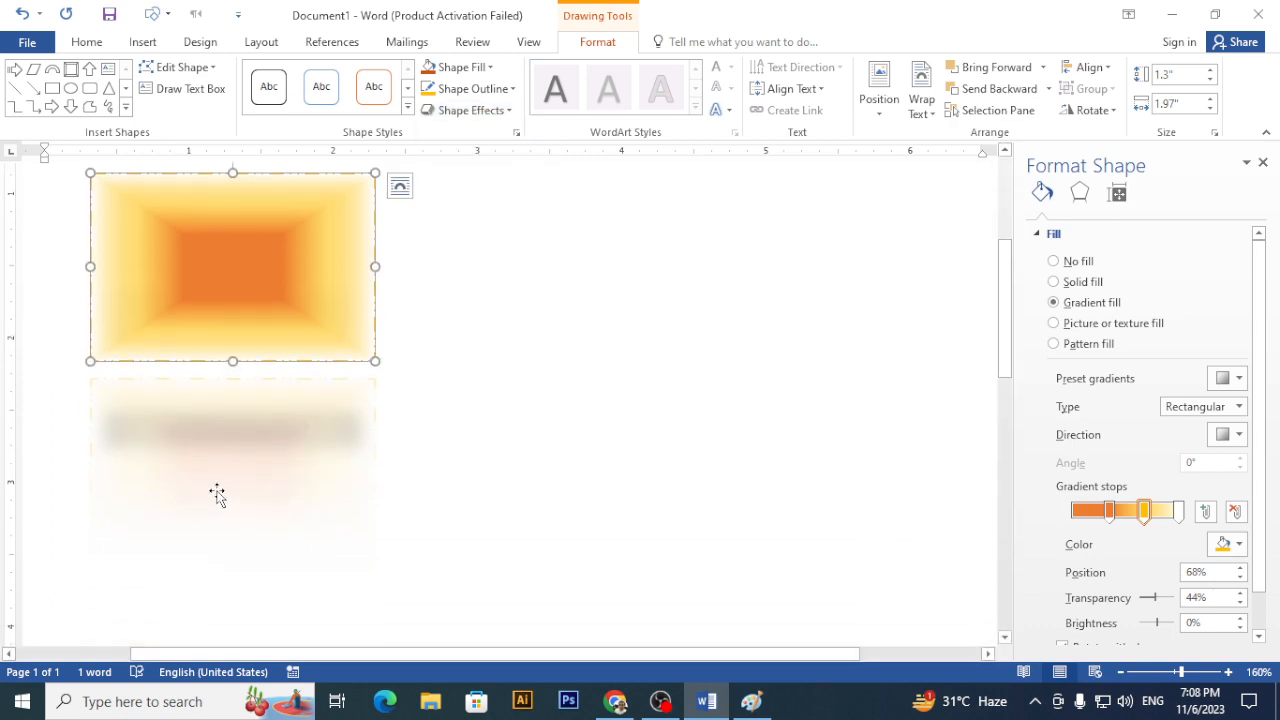
scroll(217, 494, up, 1)
scroll(229, 466, up, 2)
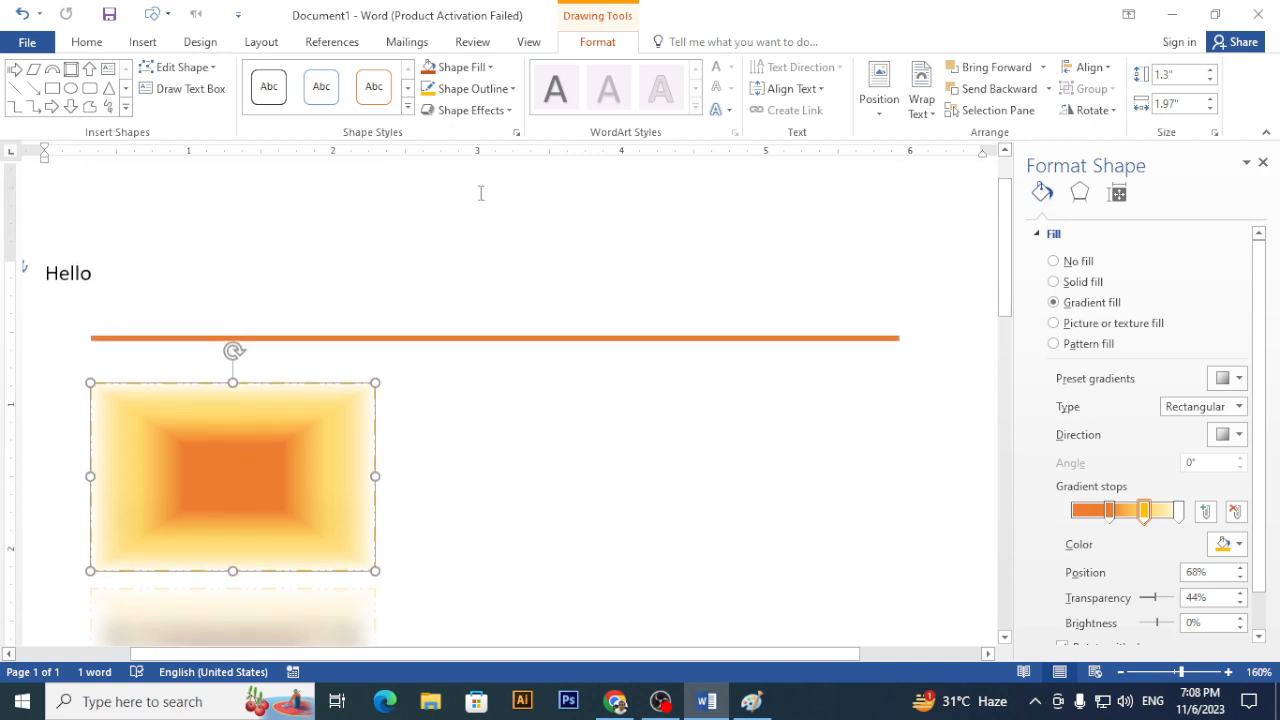
- Apply the yellow Glow variation from Shape Effects to the gradient rectangle
click(510, 110)
mouse_move(506, 277)
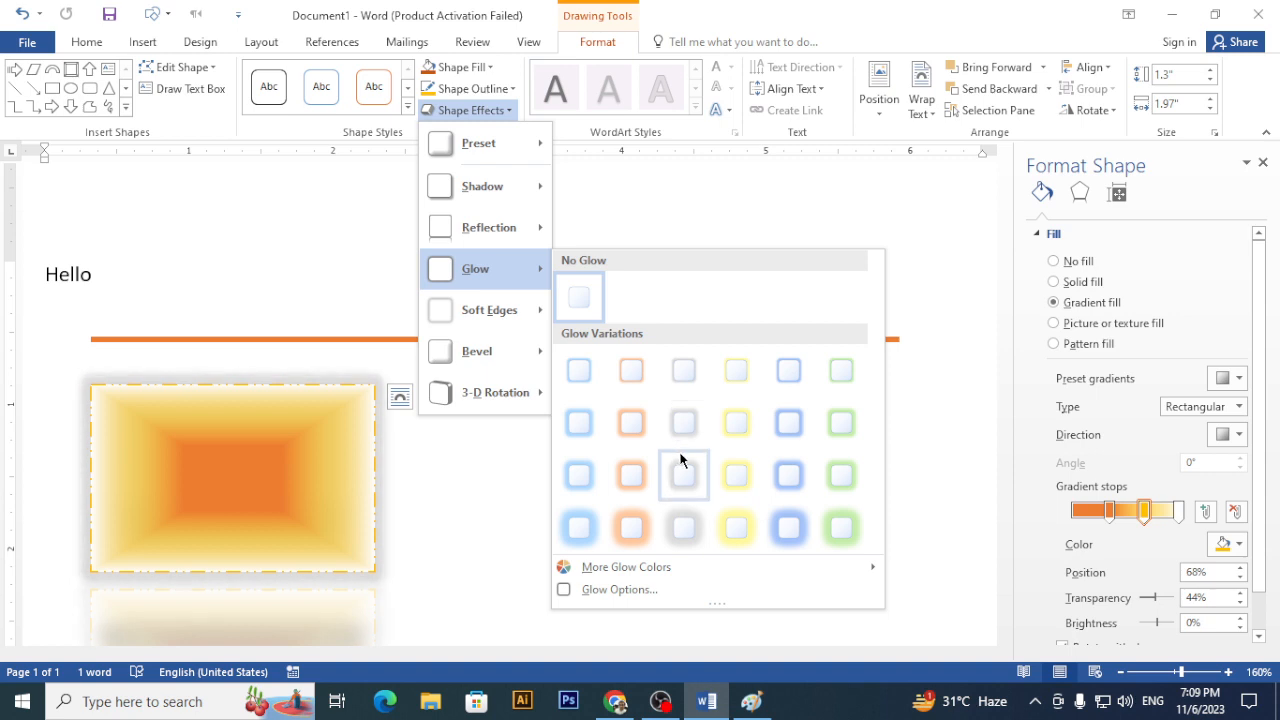
click(736, 522)
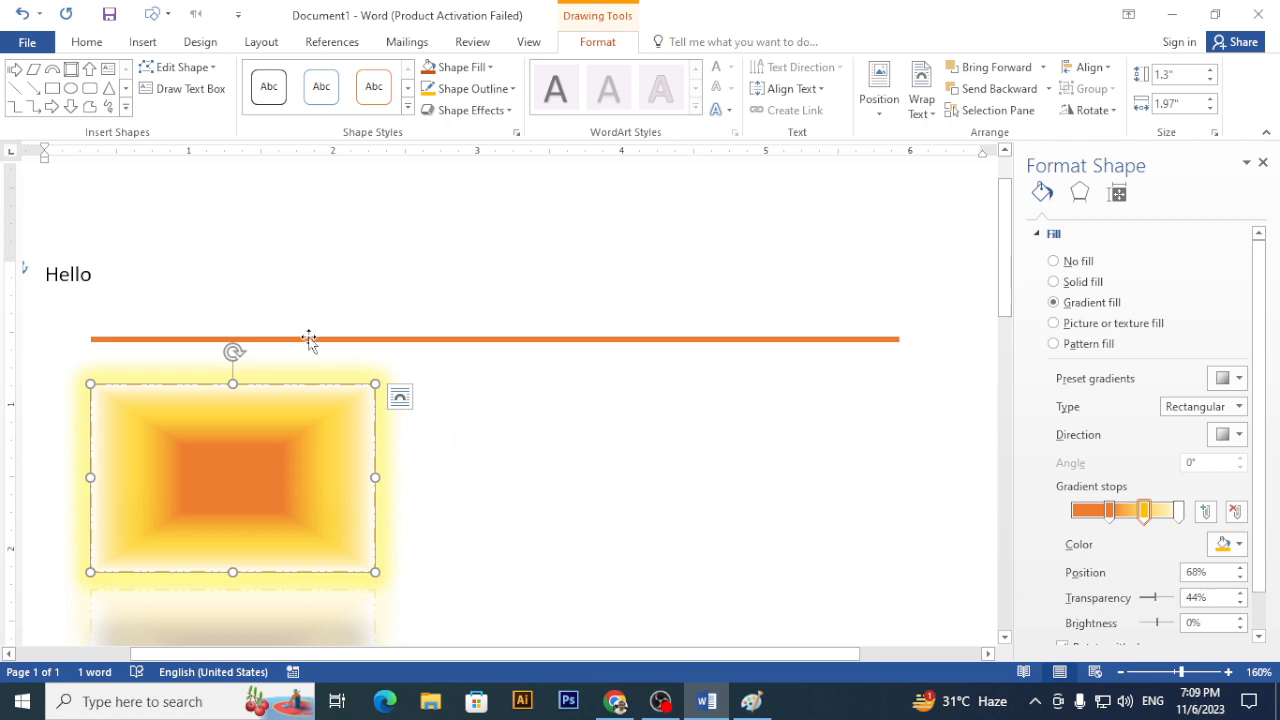
scroll(297, 391, down, 1)
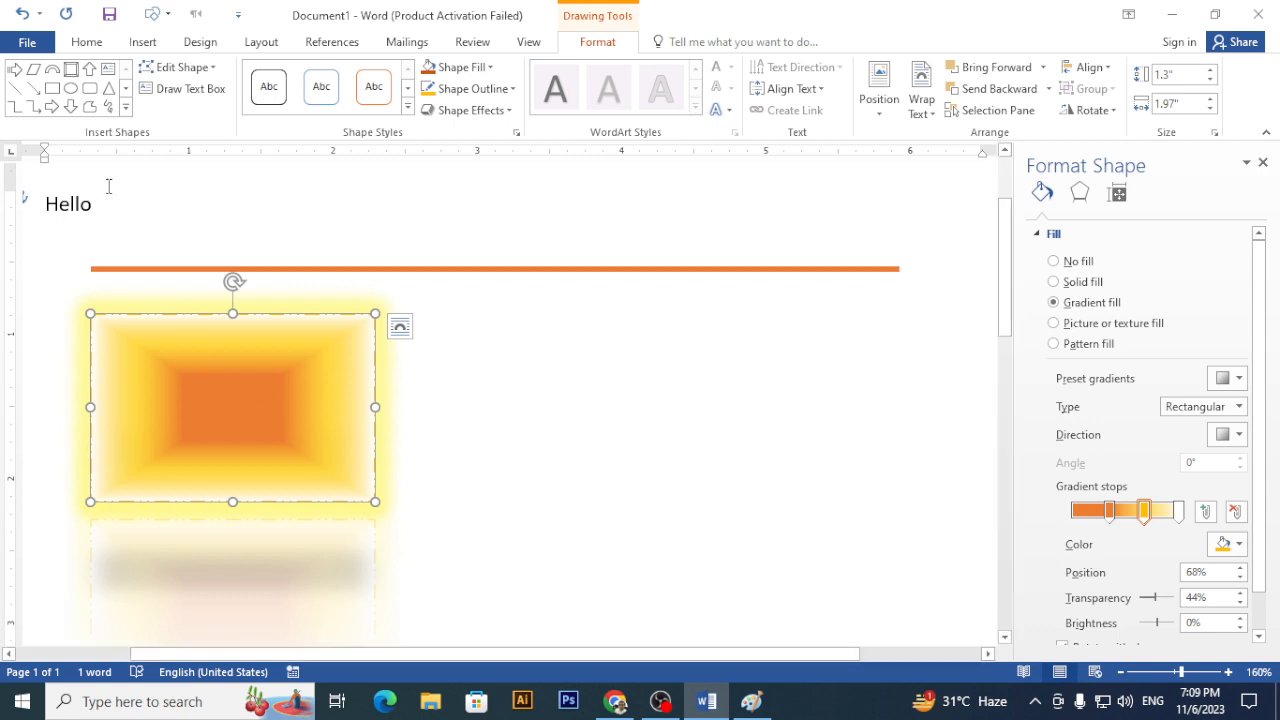
- Select all document text, then open and dismiss the Text Effects gallery
click(57, 214)
key(ctrl+a)
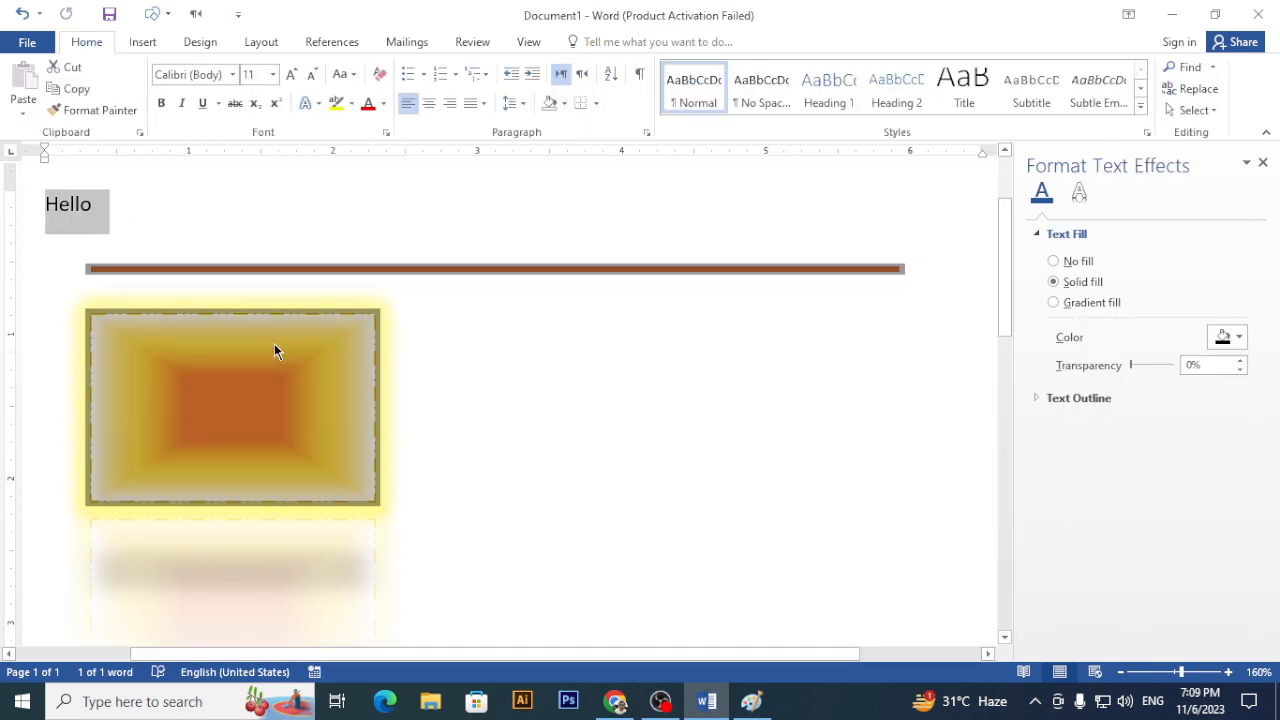
click(500, 377)
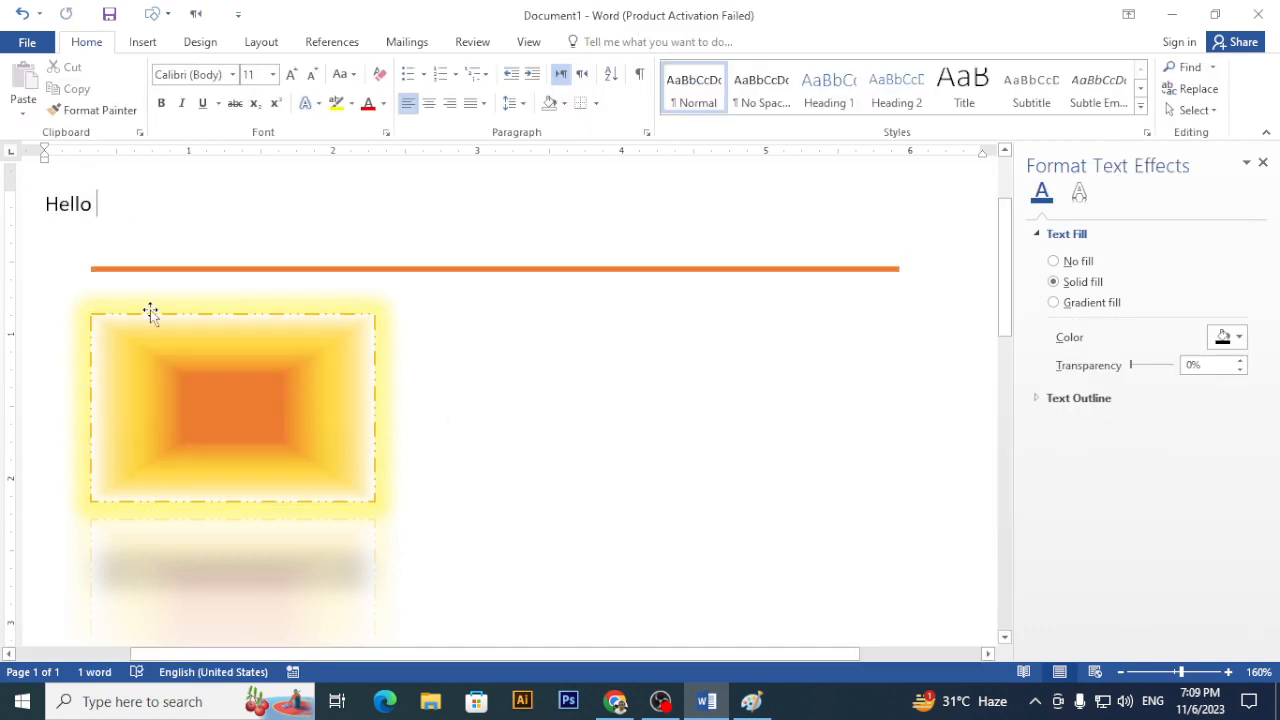
click(310, 104)
click(603, 476)
- Reselect the glowing rectangle and choose Add Text from its right-click menu
click(292, 376)
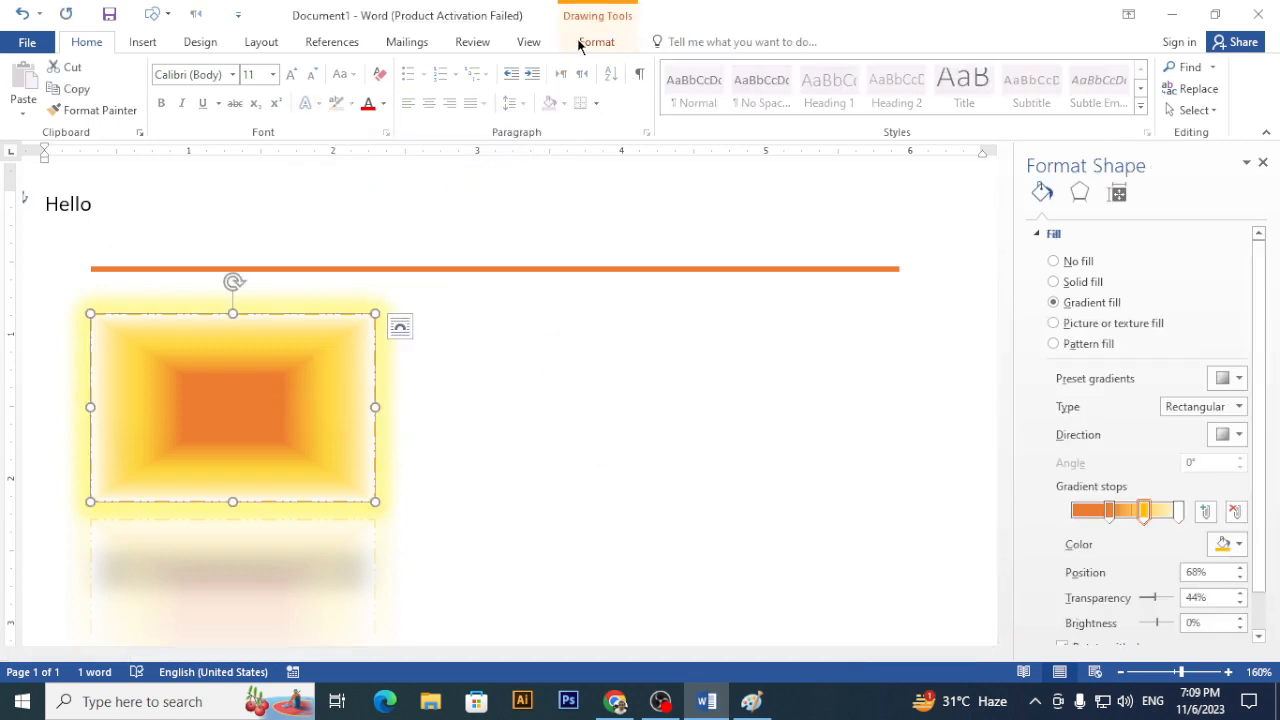
click(588, 43)
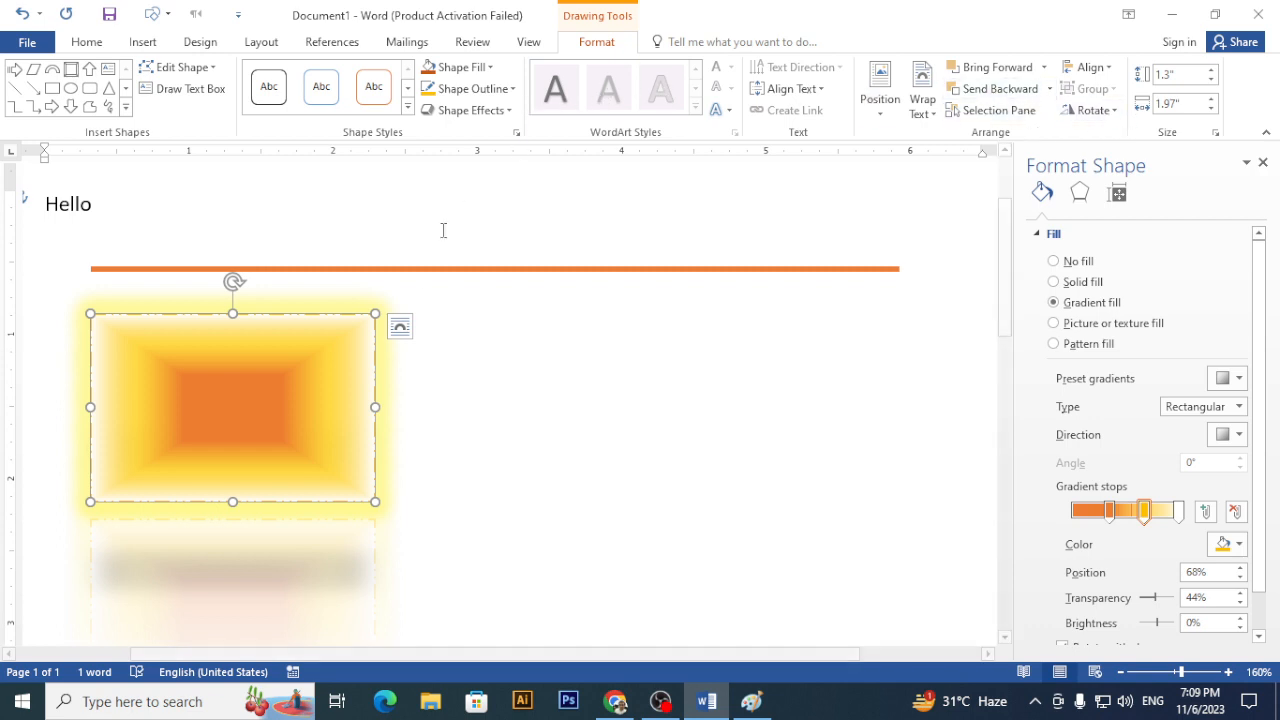
right_click(238, 373)
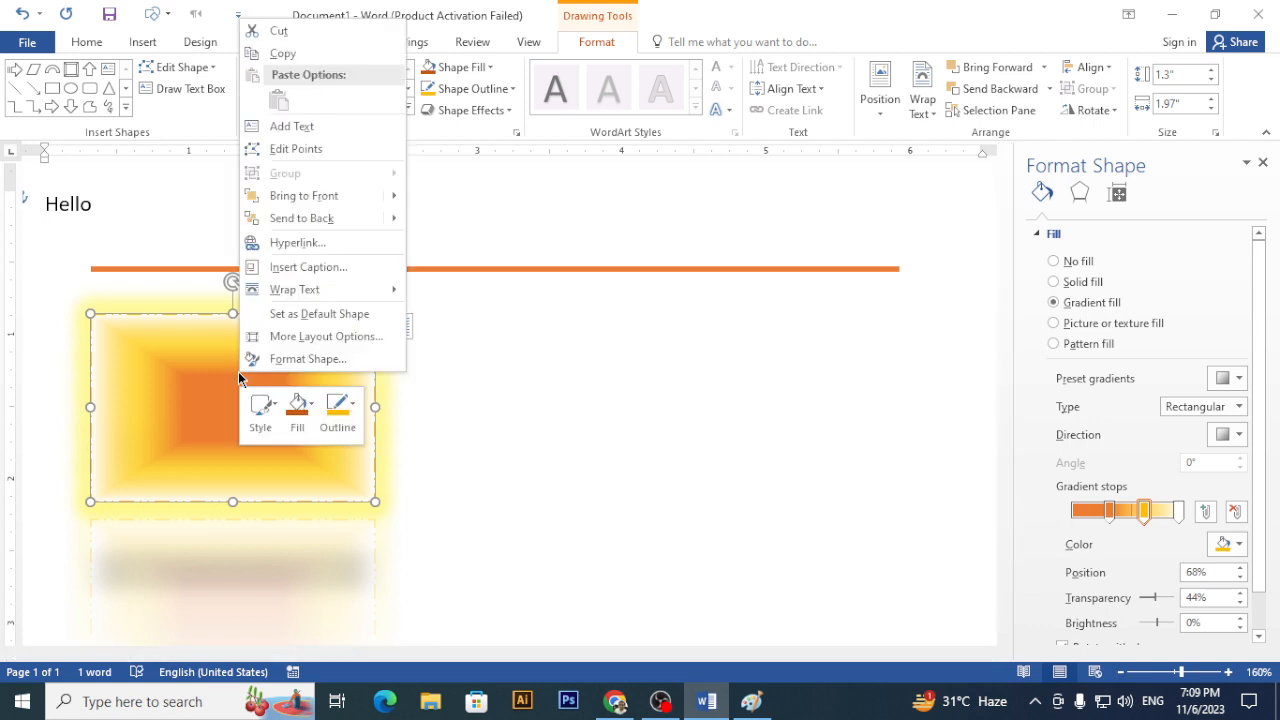
click(318, 138)
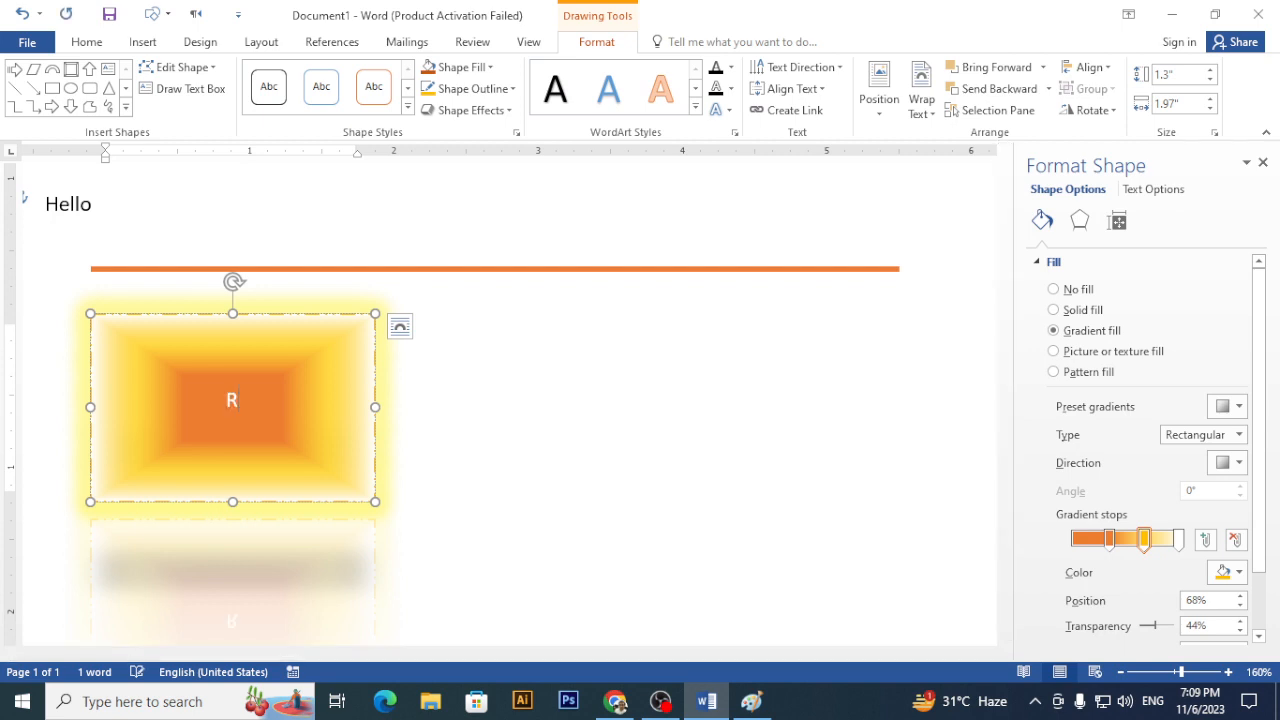
- Type the creator's full name into the rectangle, fix the last-letter typo, and select it
text(RIZWAN Bhatt)
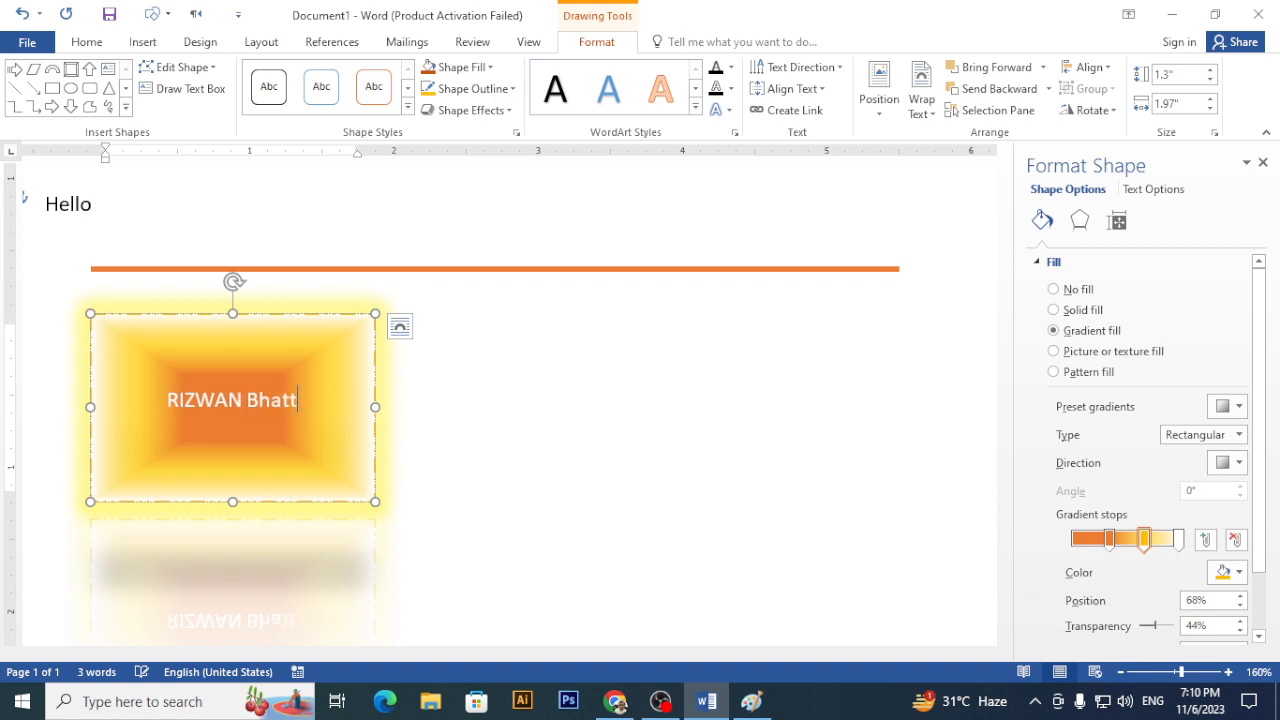
text(o)
key(BackSpace)
text(i)
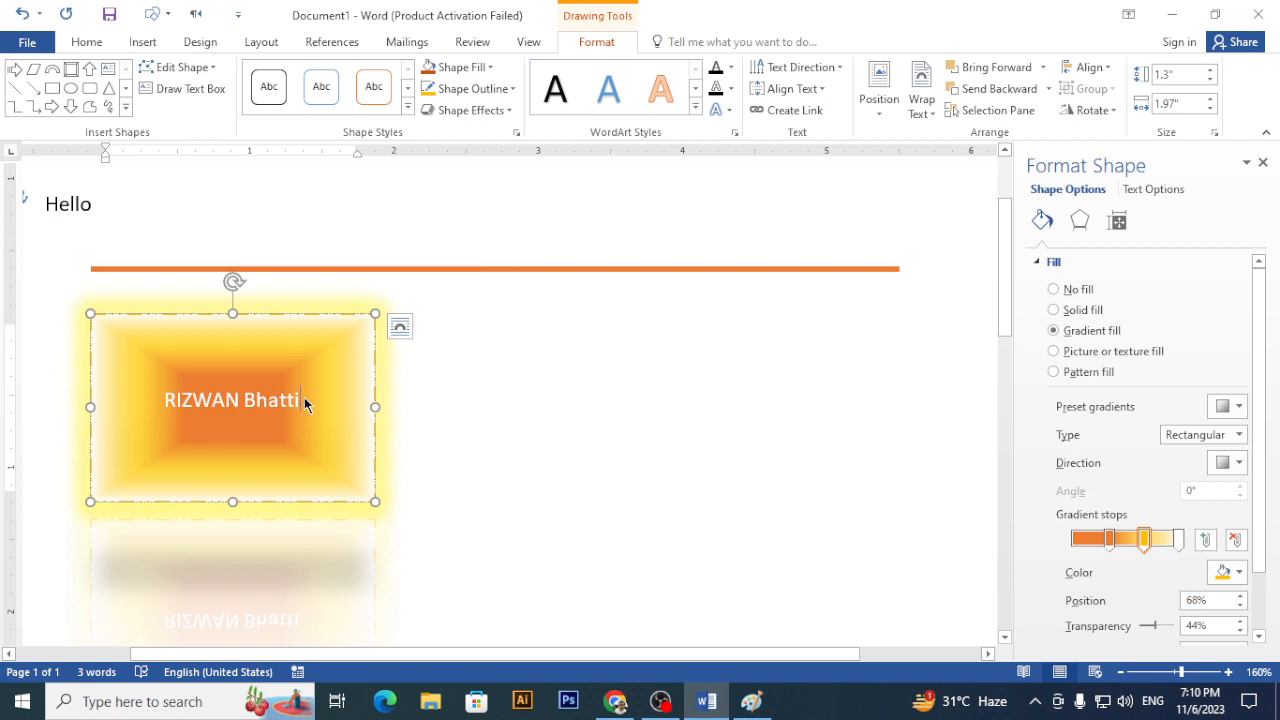
drag(304, 400, 200, 407)
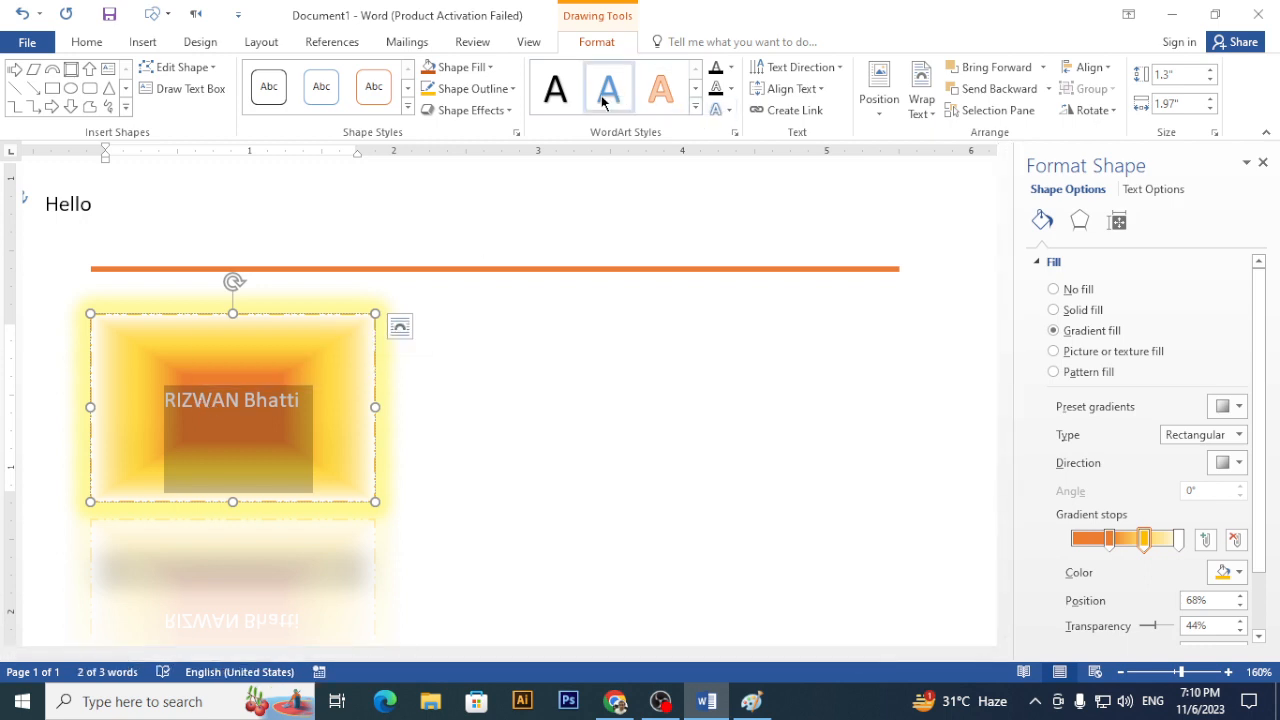
- Apply an outlined WordArt style to the label and enlarge it to 18 pt
click(693, 115)
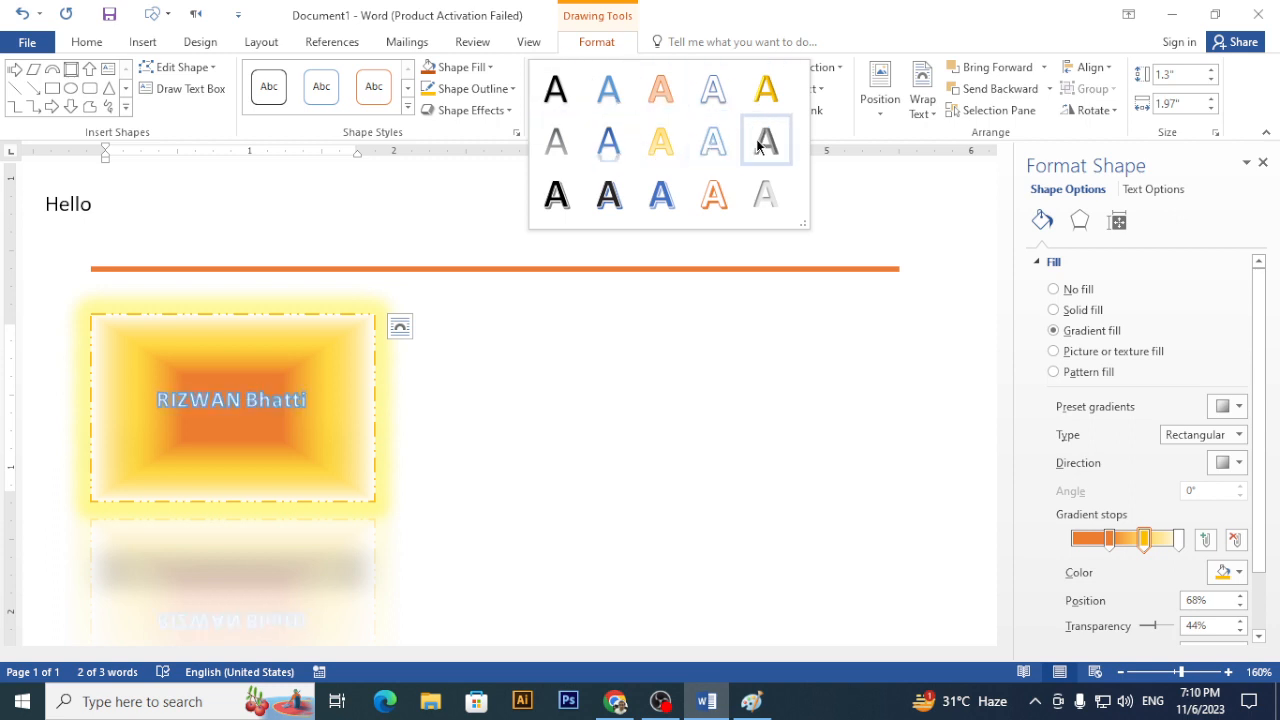
click(720, 200)
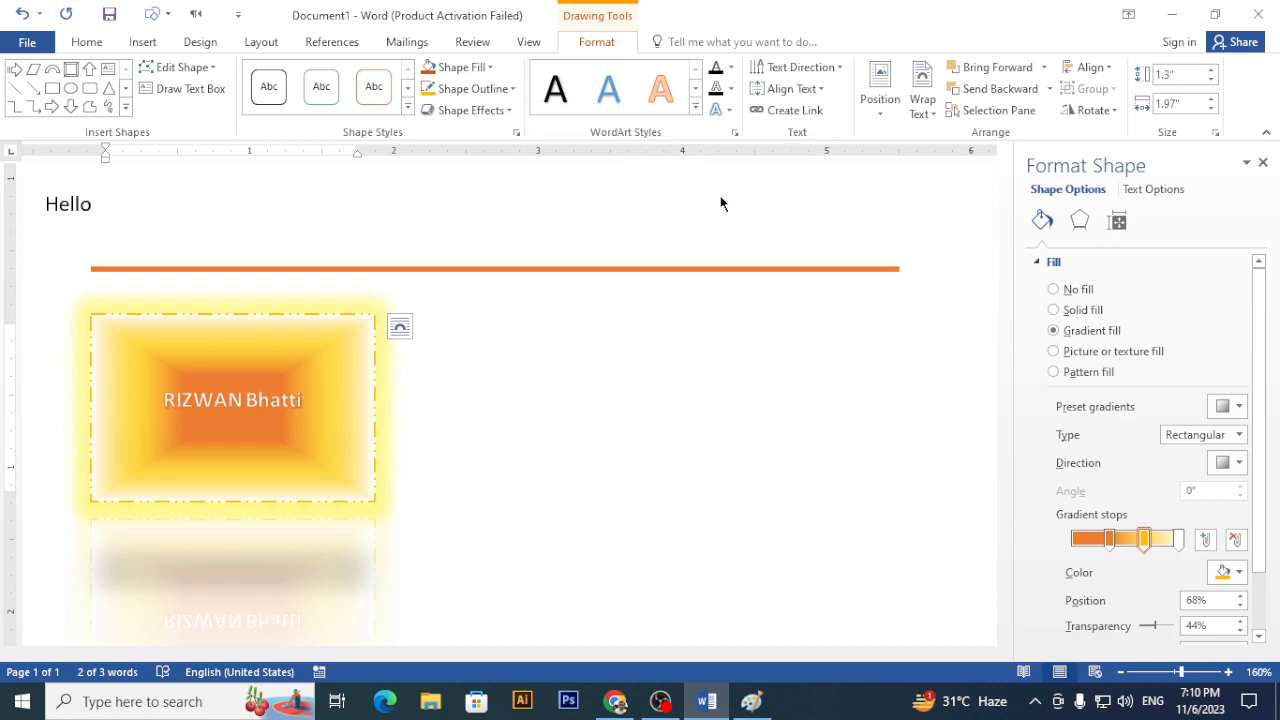
click(96, 48)
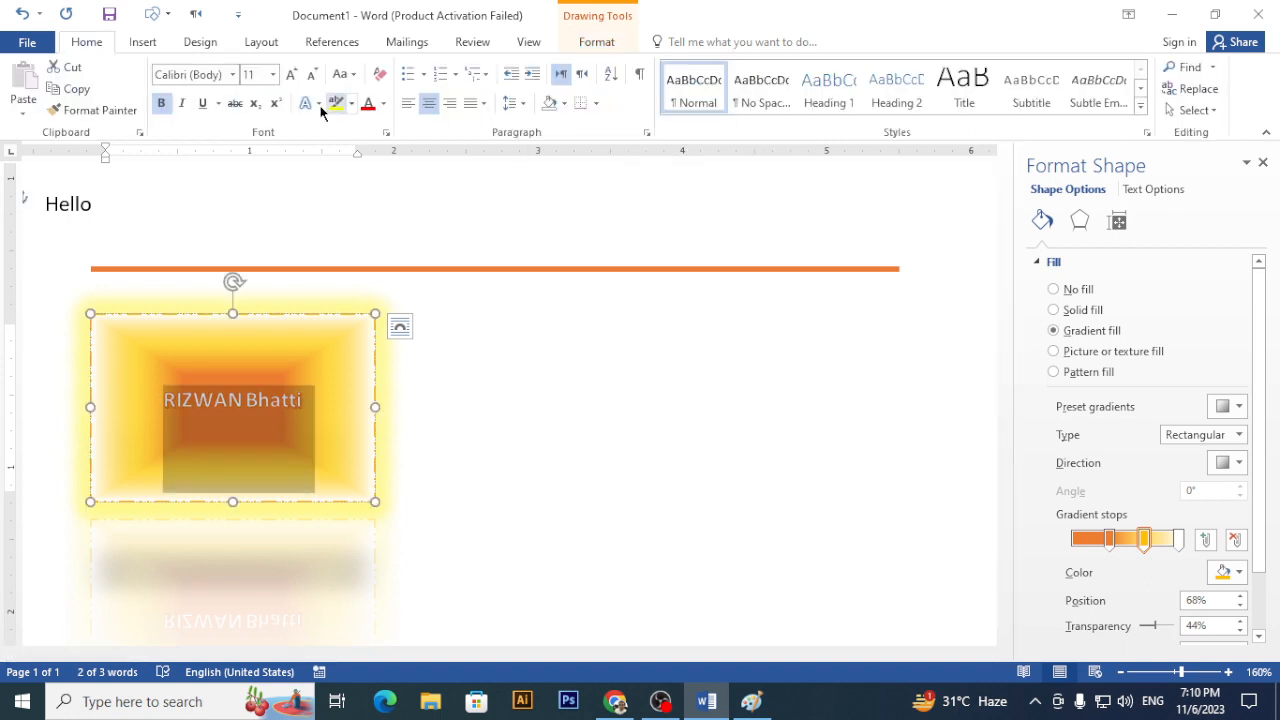
click(291, 75)
click(291, 75)
click(291, 75)
click(291, 75)
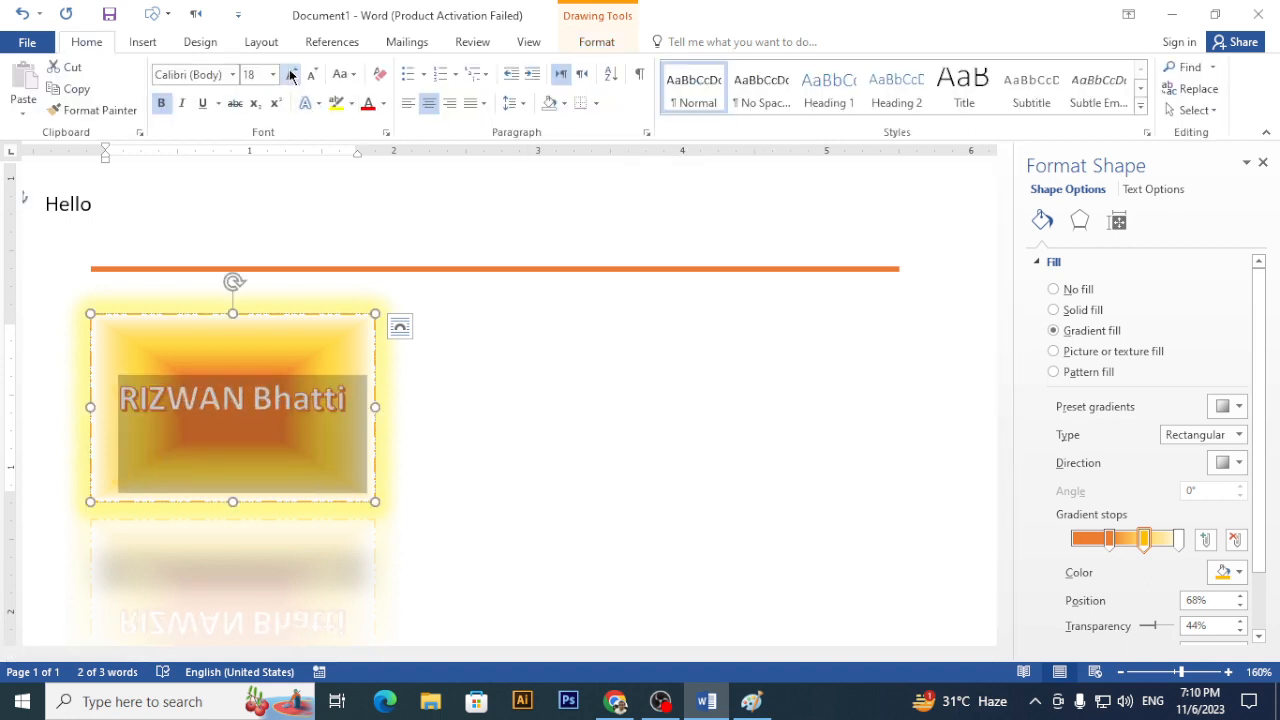
click(590, 42)
click(818, 90)
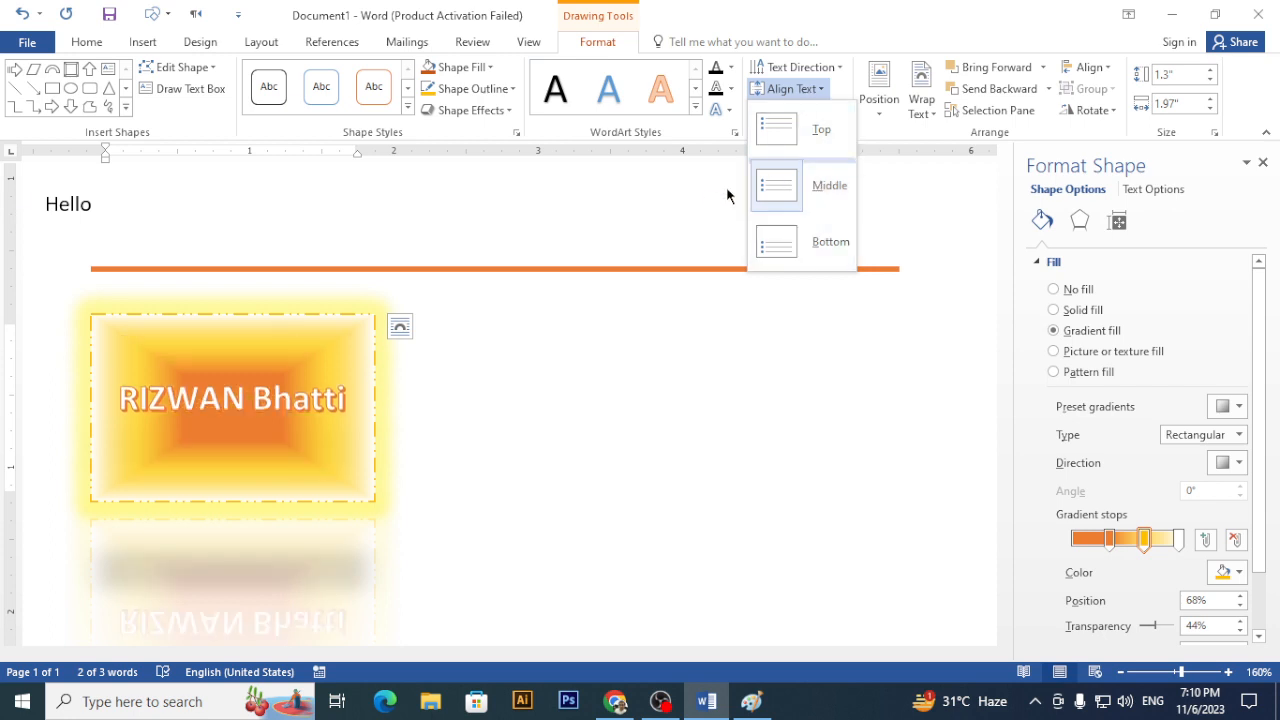
- Centre the label vertically and set its text direction to 270° to read bottom-to-top
click(818, 185)
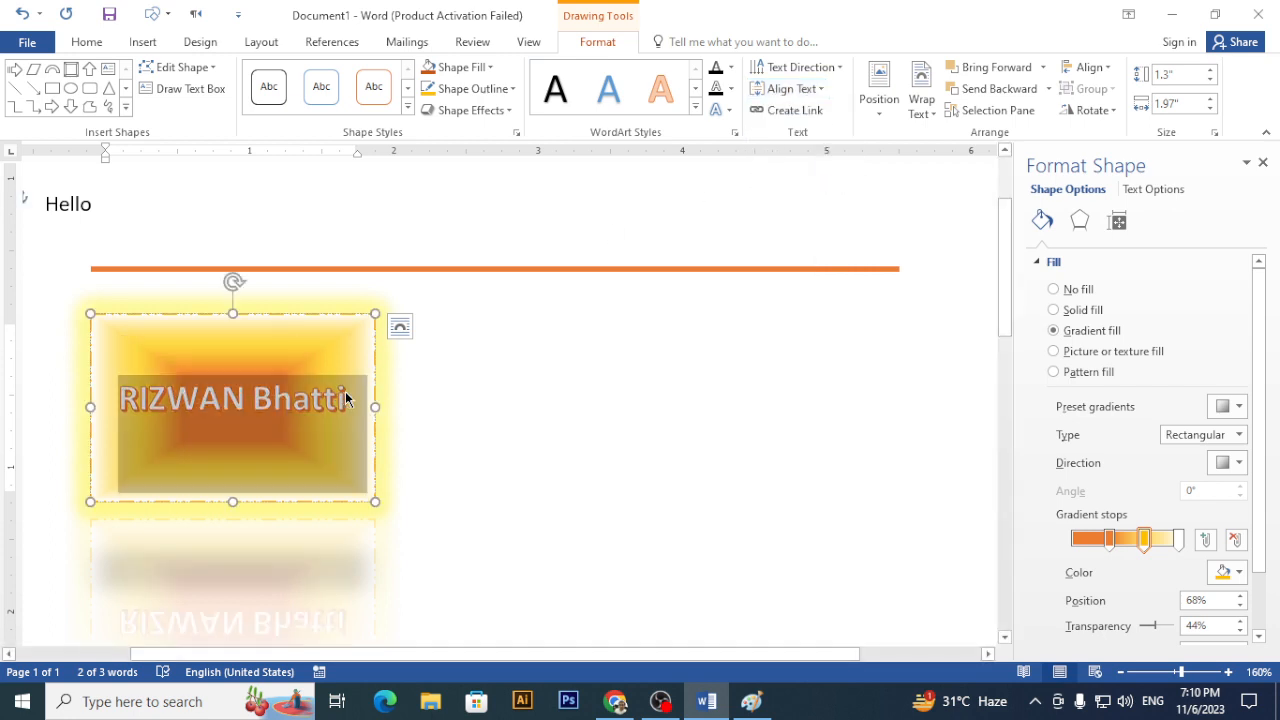
click(842, 69)
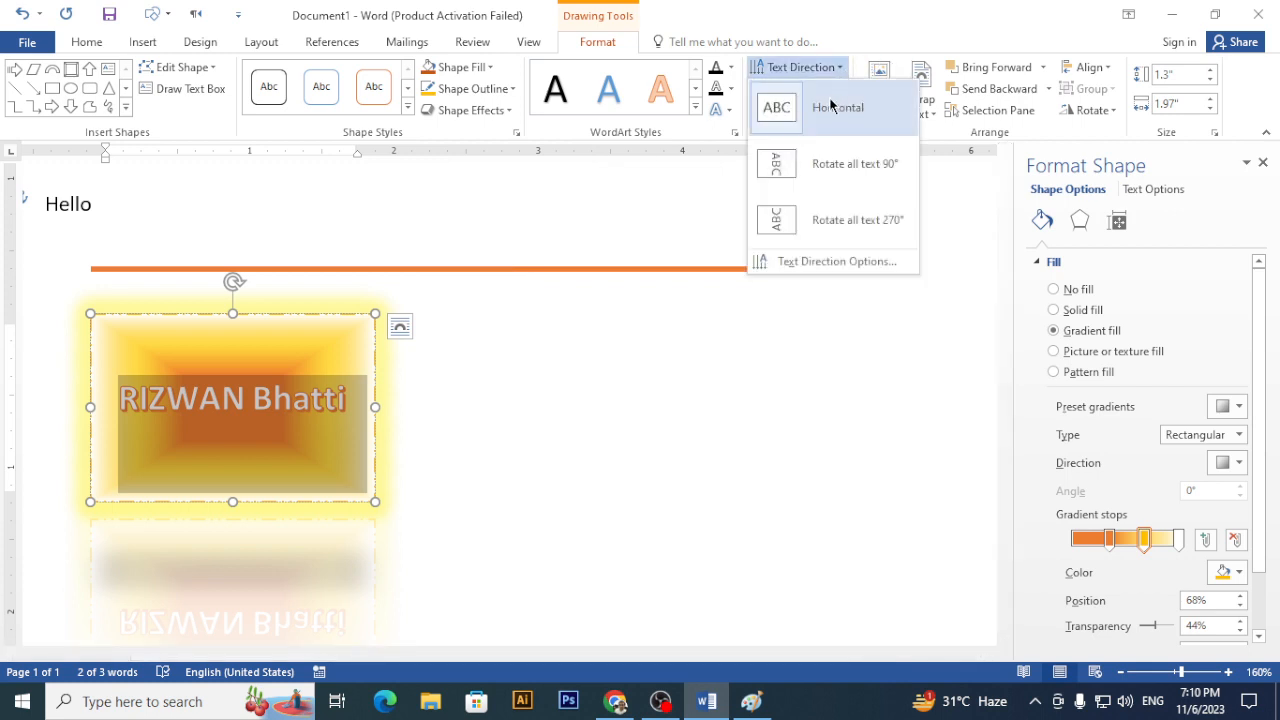
click(826, 165)
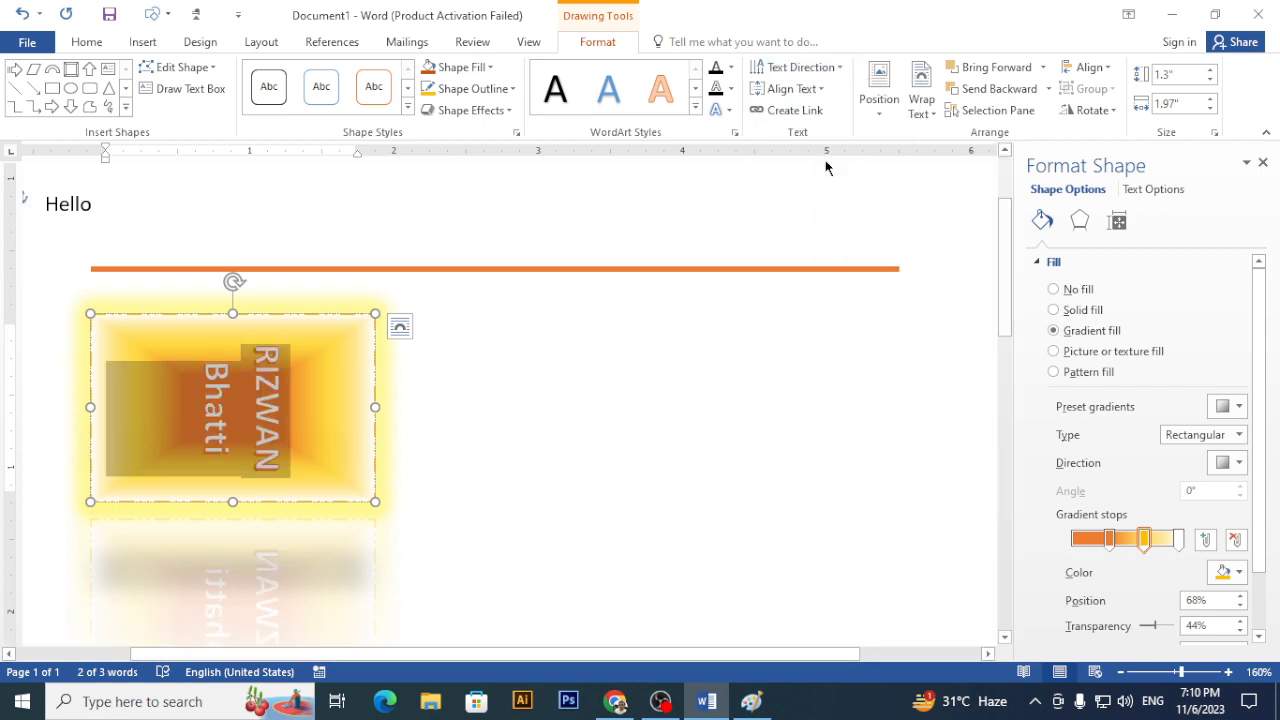
click(834, 66)
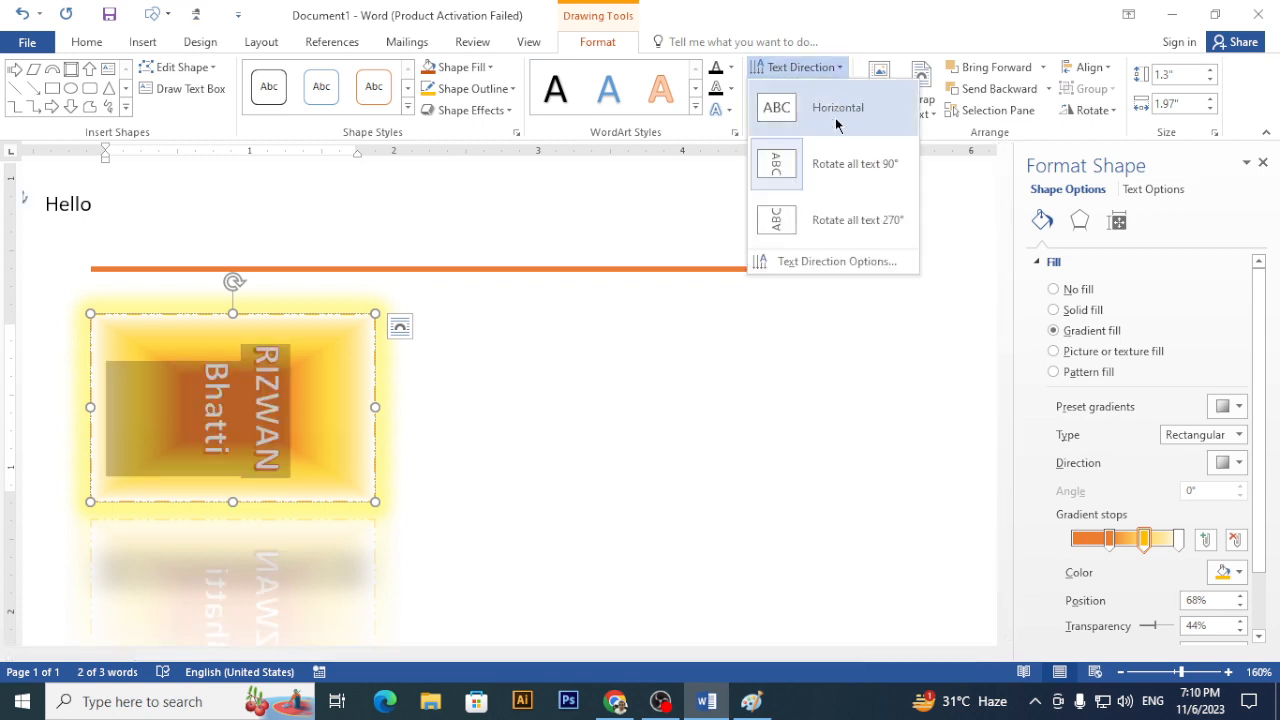
click(835, 222)
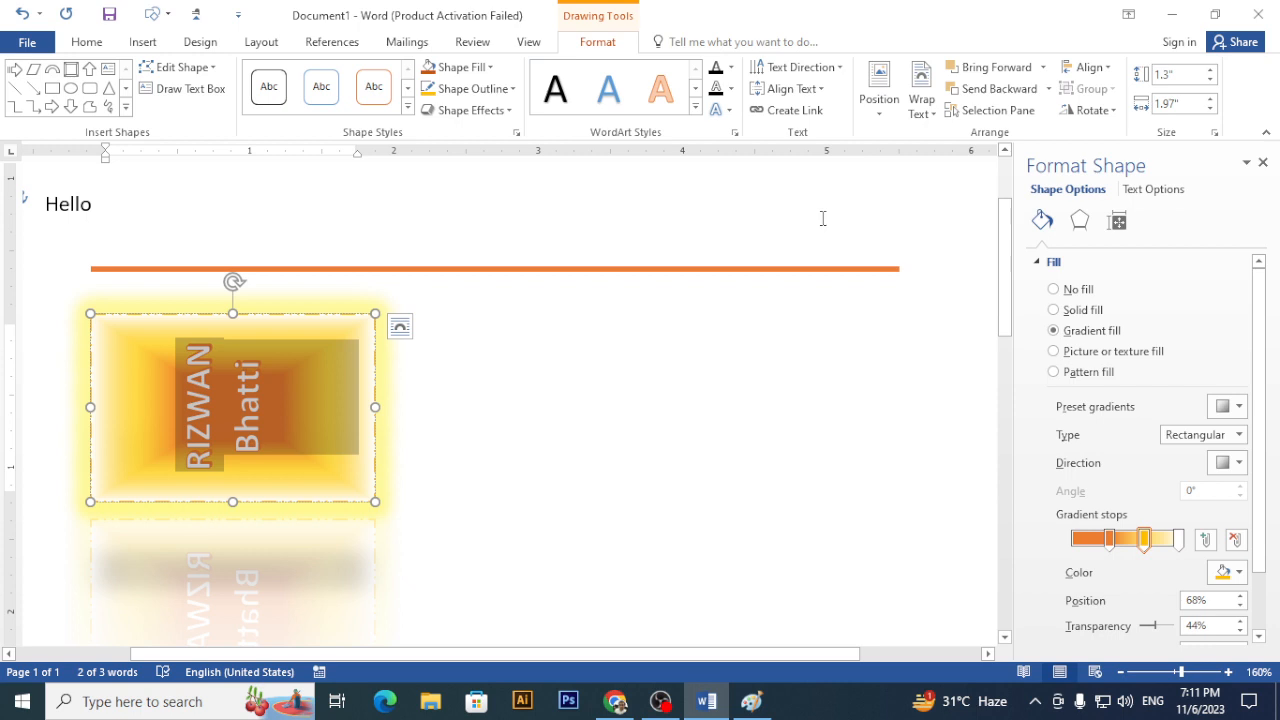
click(634, 389)
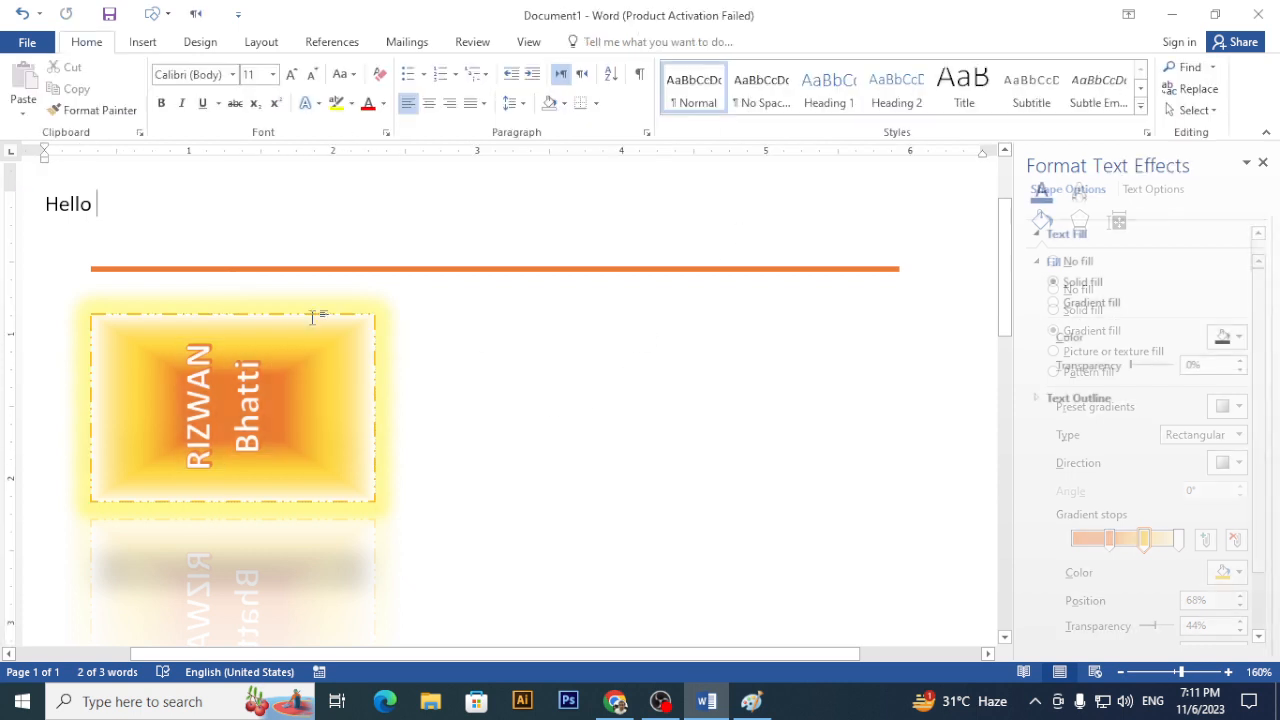
click(196, 337)
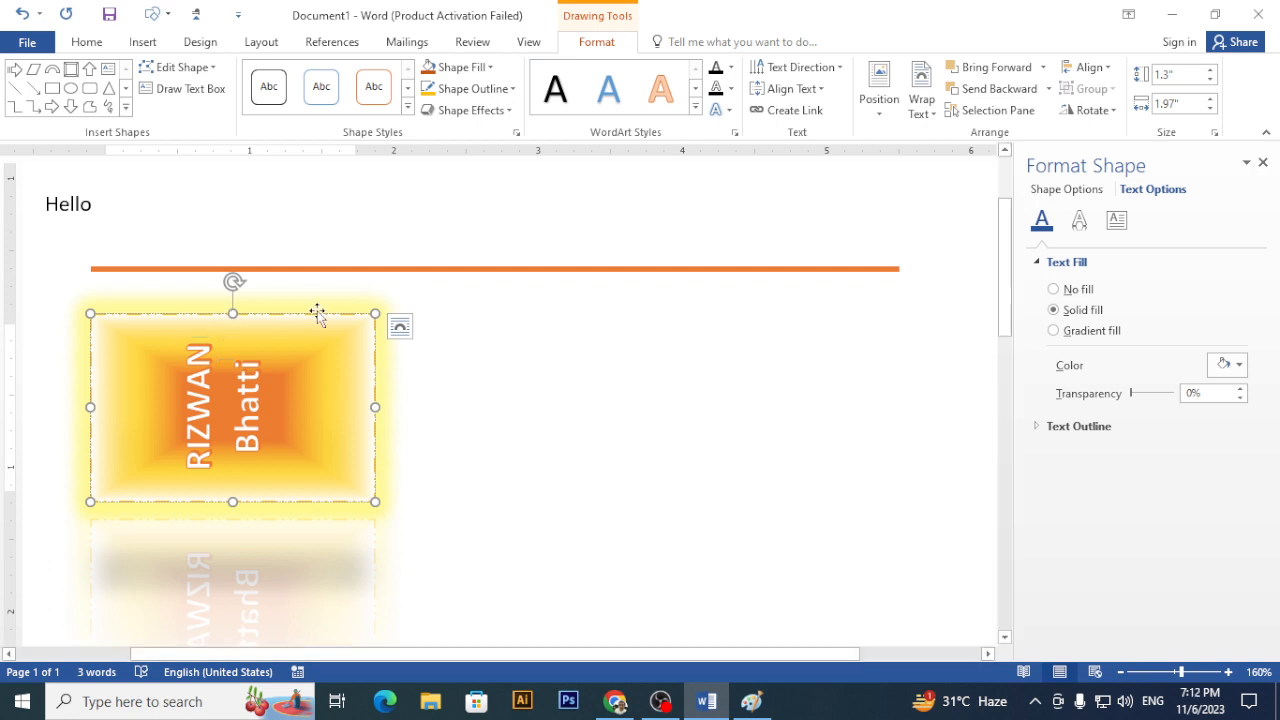
- Shift the glowing rectangle slightly right and set its text direction to Horizontal
drag(314, 312, 374, 354)
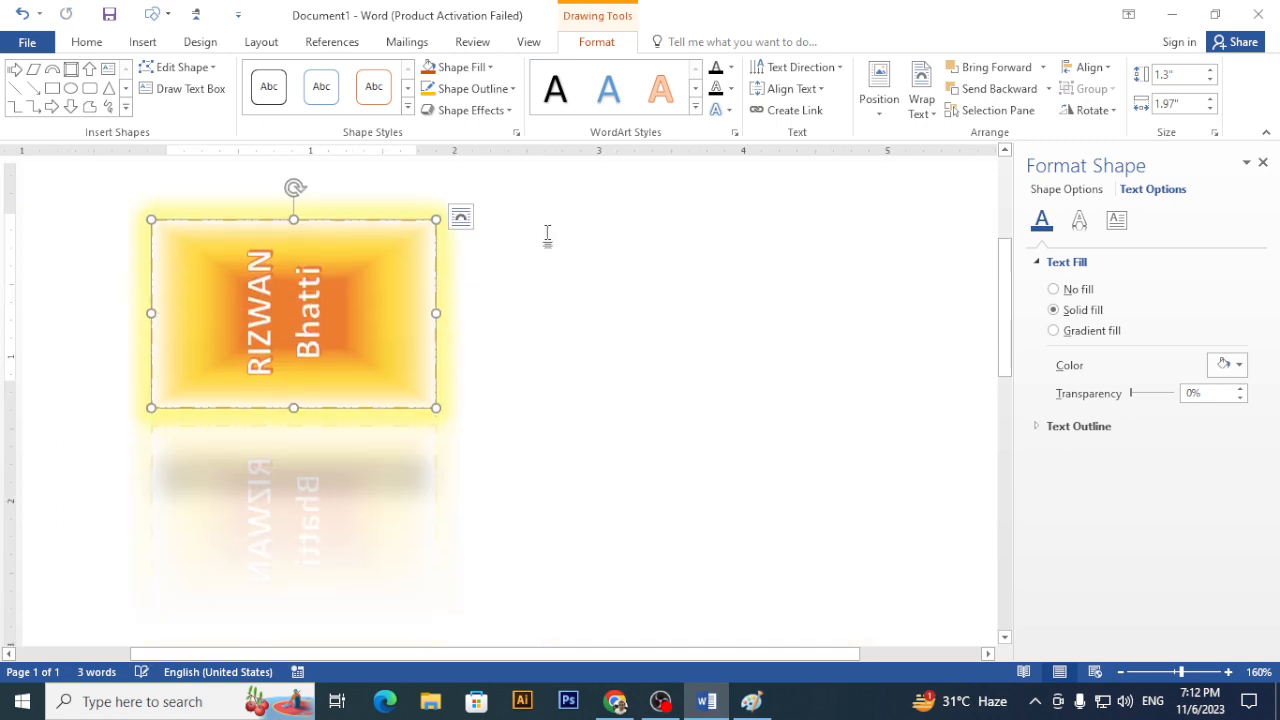
click(731, 71)
click(838, 67)
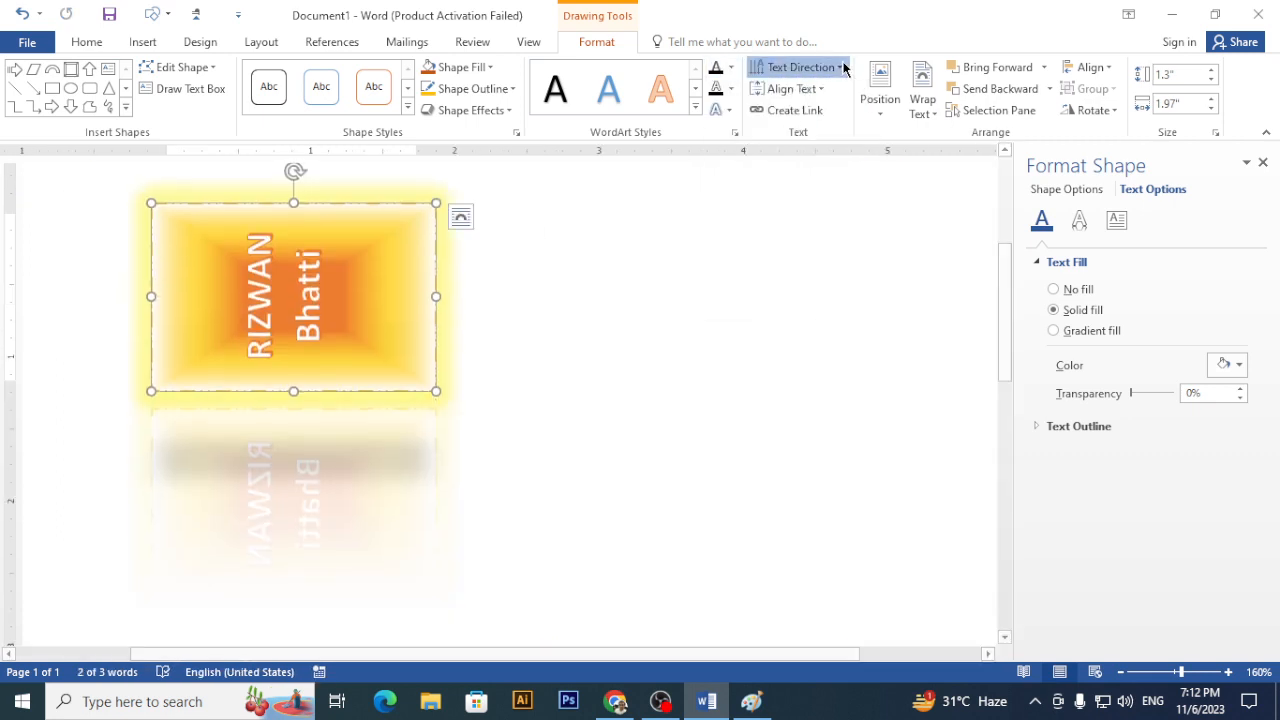
click(838, 67)
click(834, 106)
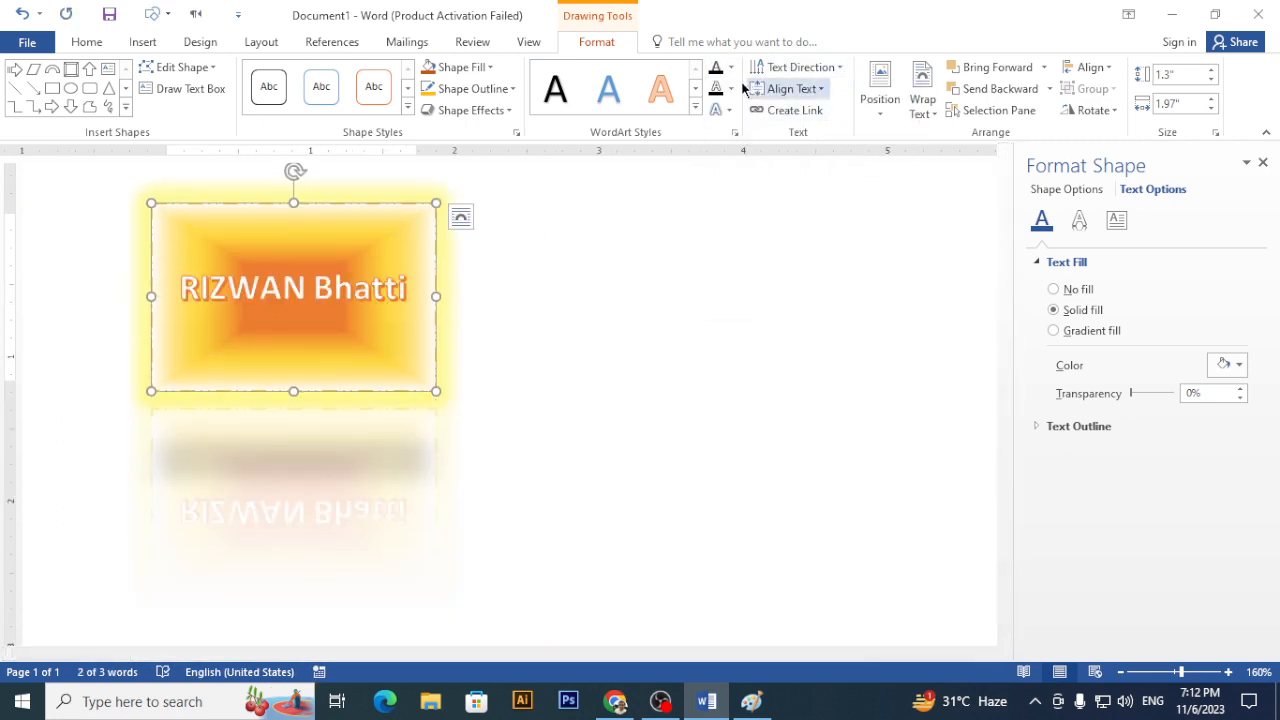
- Align the name label to the top of the box, then deselect the shape
click(791, 89)
click(807, 130)
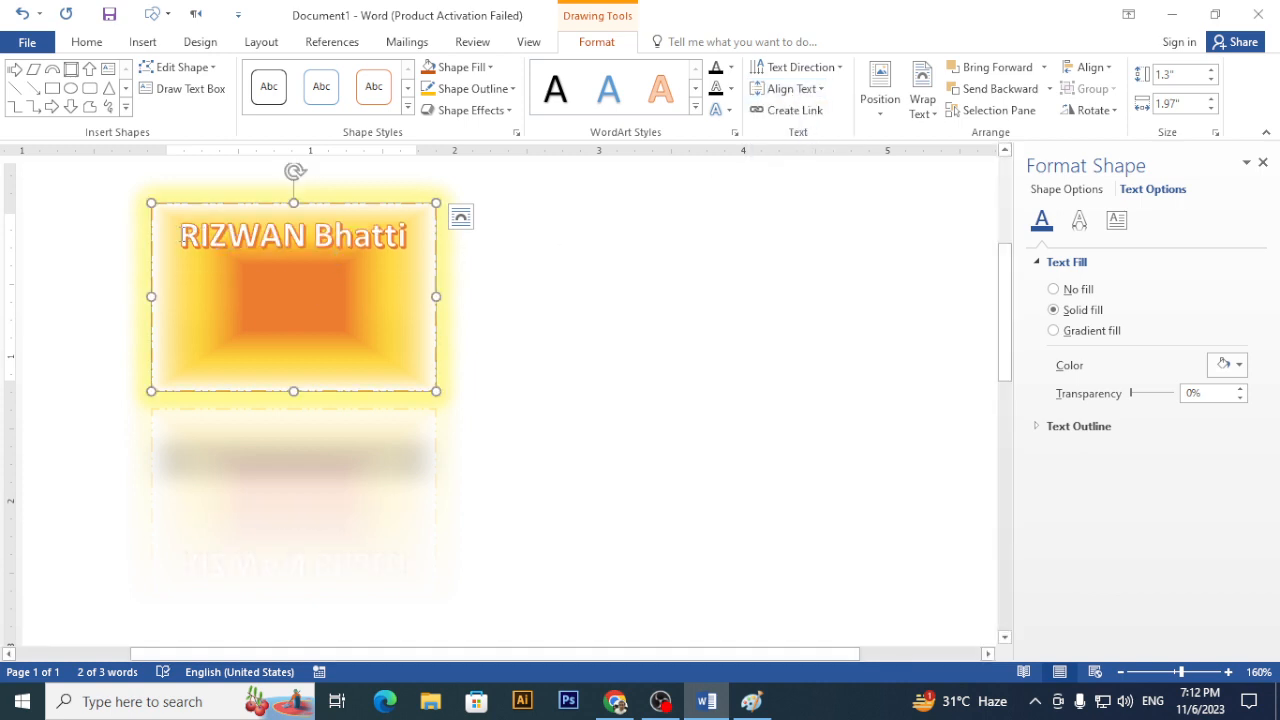
drag(180, 234, 385, 232)
click(263, 217)
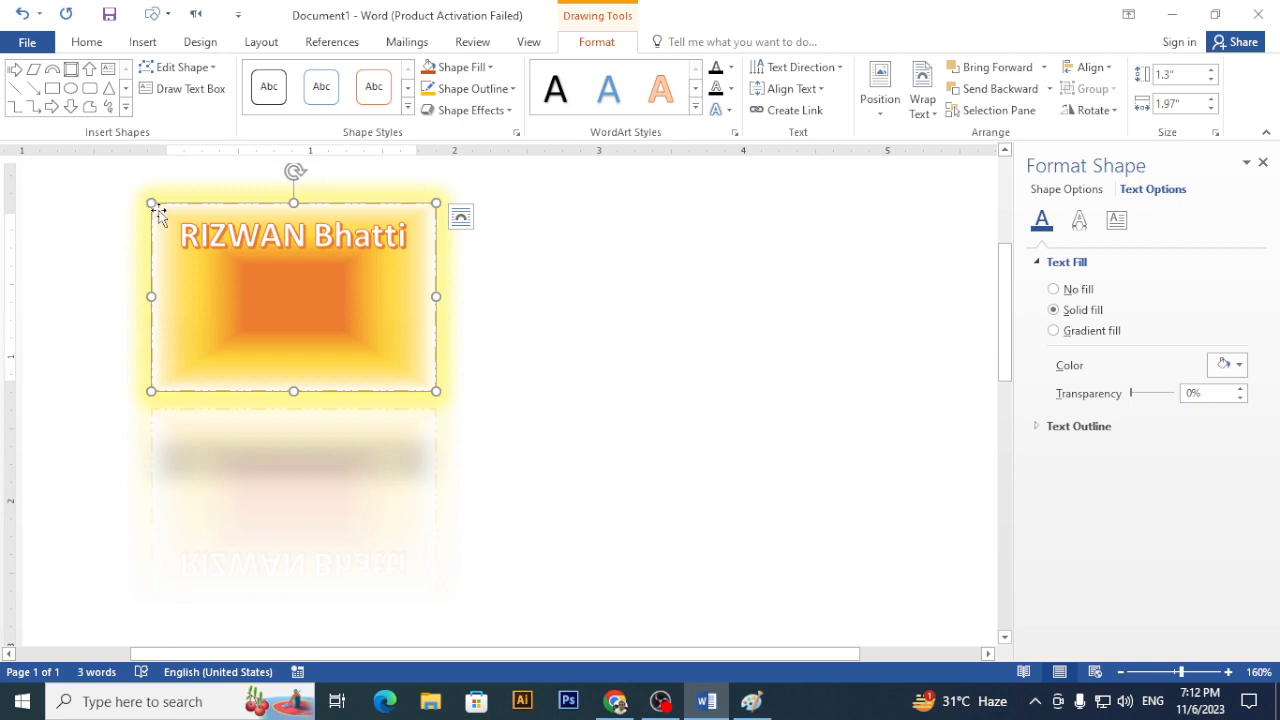
click(518, 394)
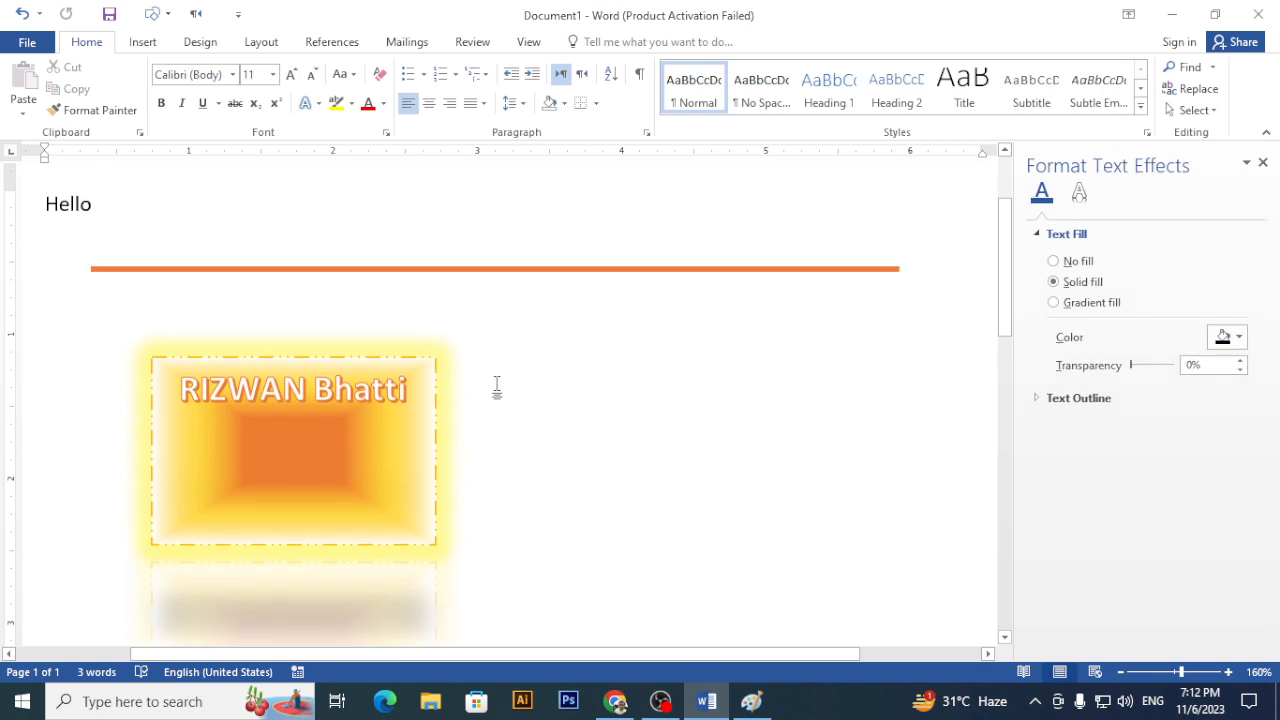
- Draw a blue rectangle to the right of the glowing box
click(146, 45)
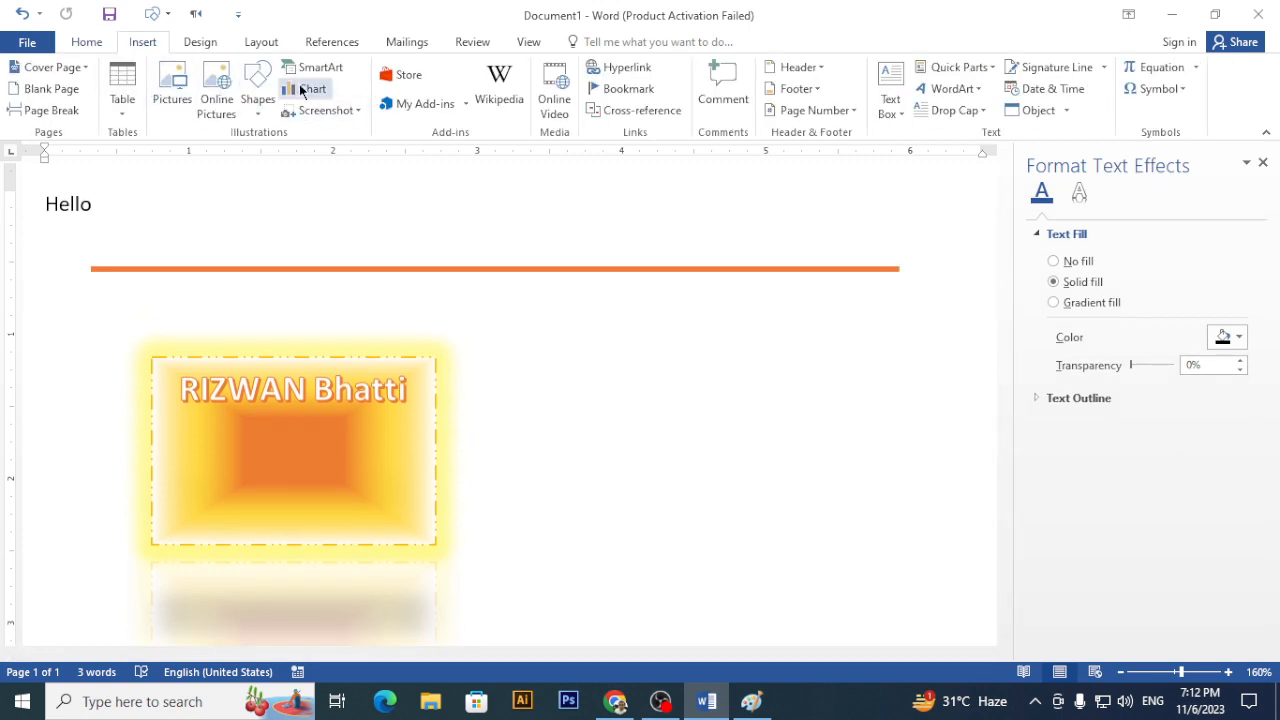
click(263, 118)
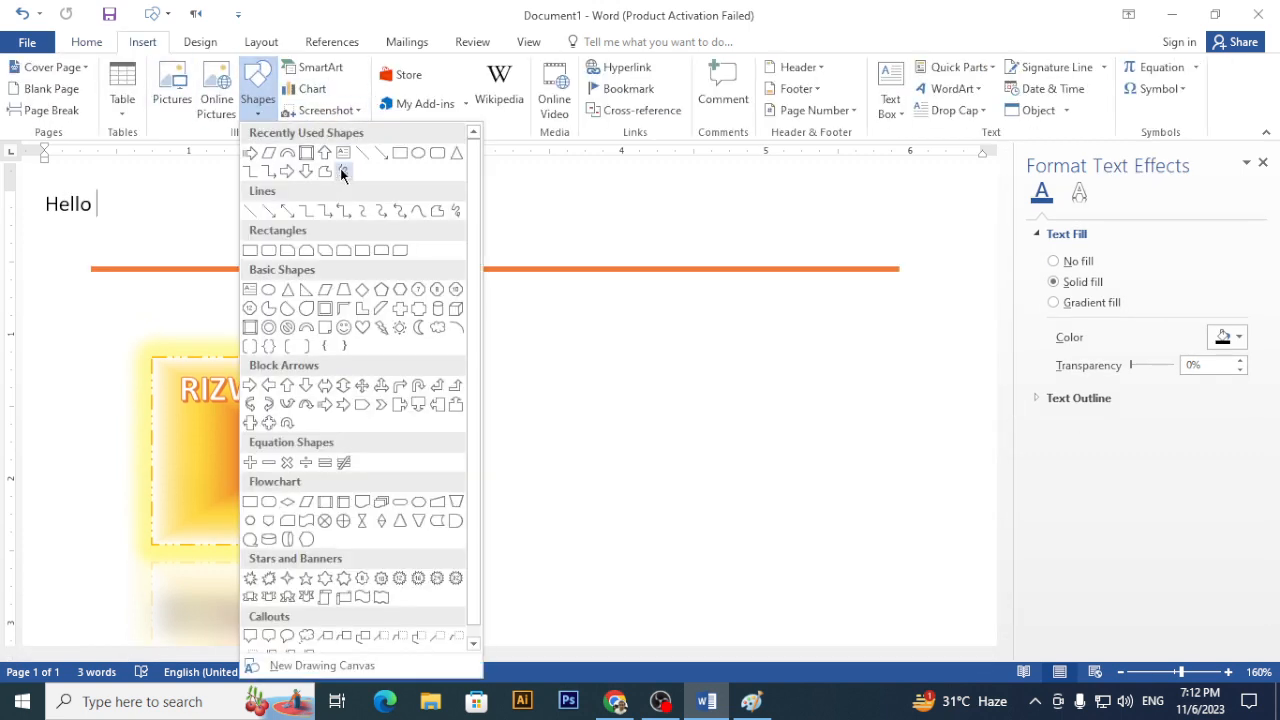
click(406, 157)
drag(533, 362, 847, 544)
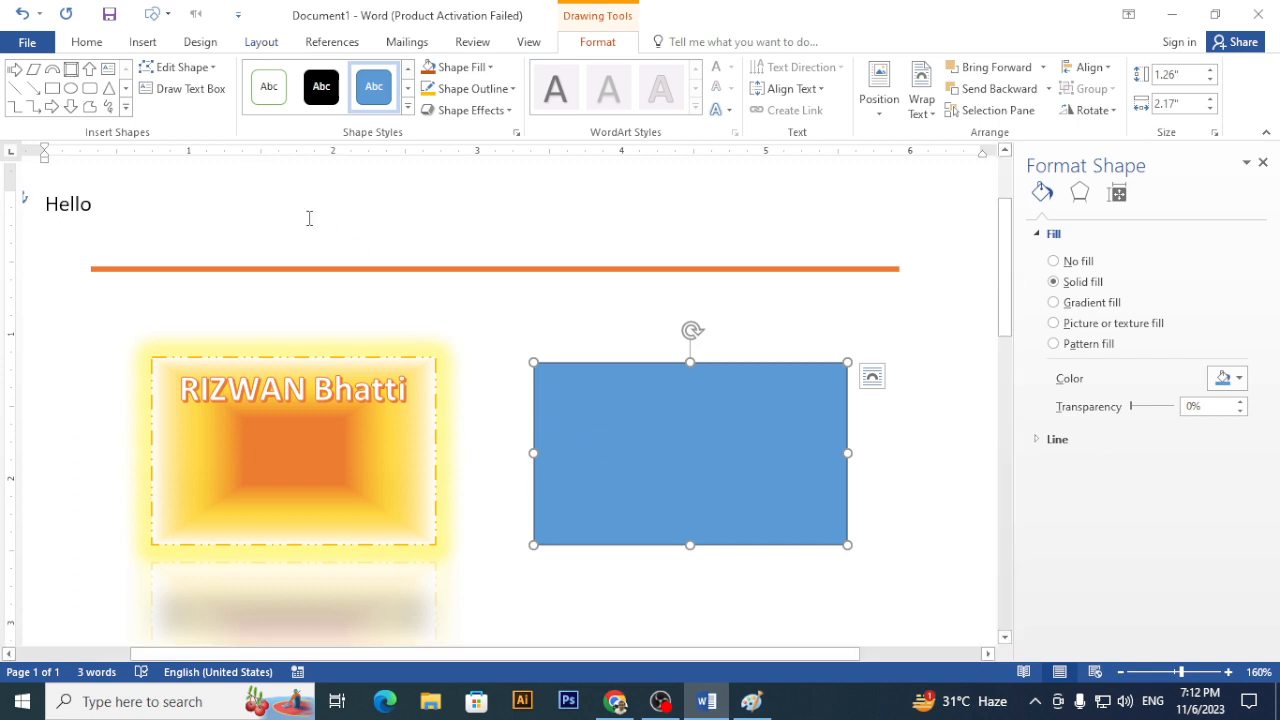
- Bring up the Insert shapes gallery again and pick the Text Box shape
click(142, 42)
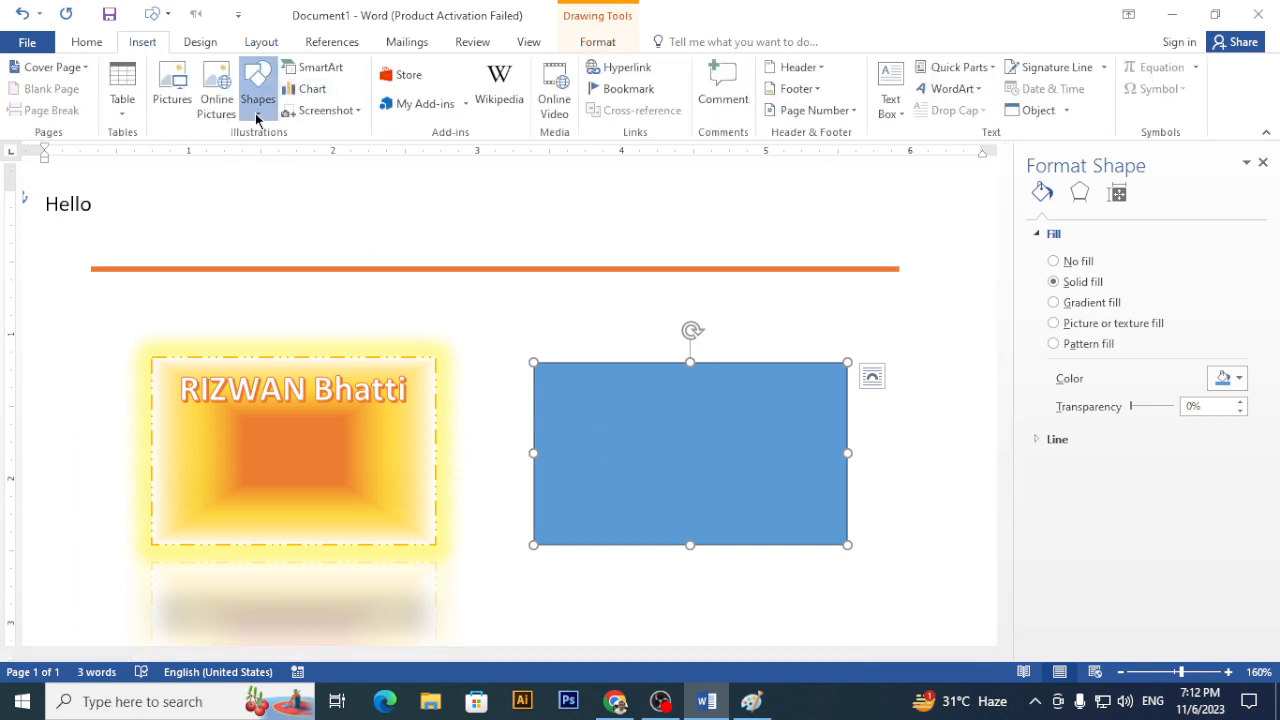
click(257, 90)
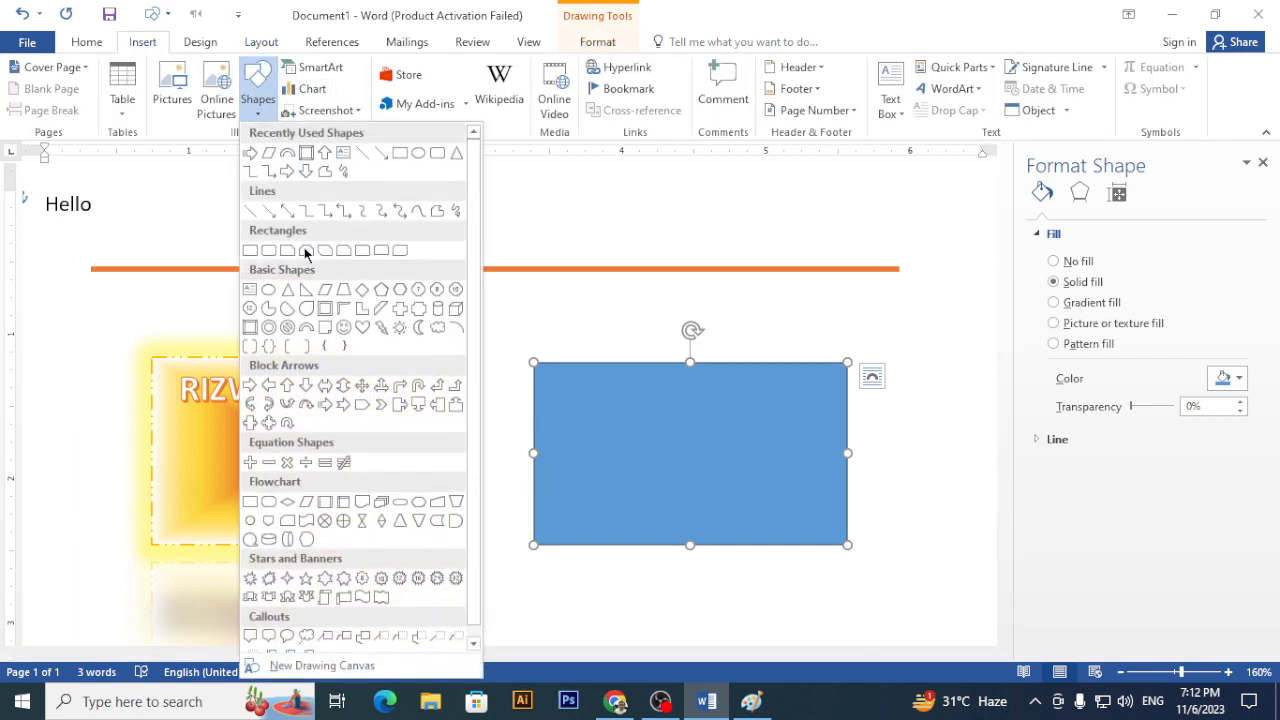
click(250, 290)
- Draw a text box inside the blue rectangle and type the creator's name in capitals
drag(560, 388, 800, 466)
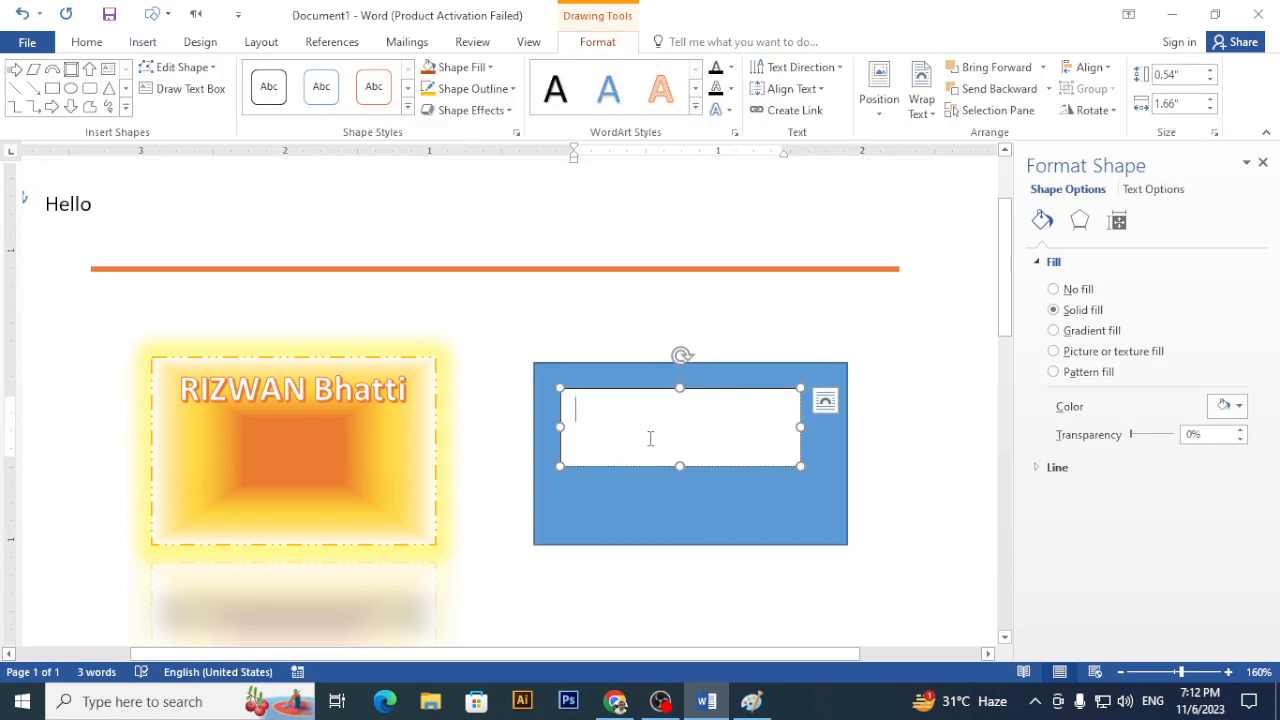
text(Rizwan)
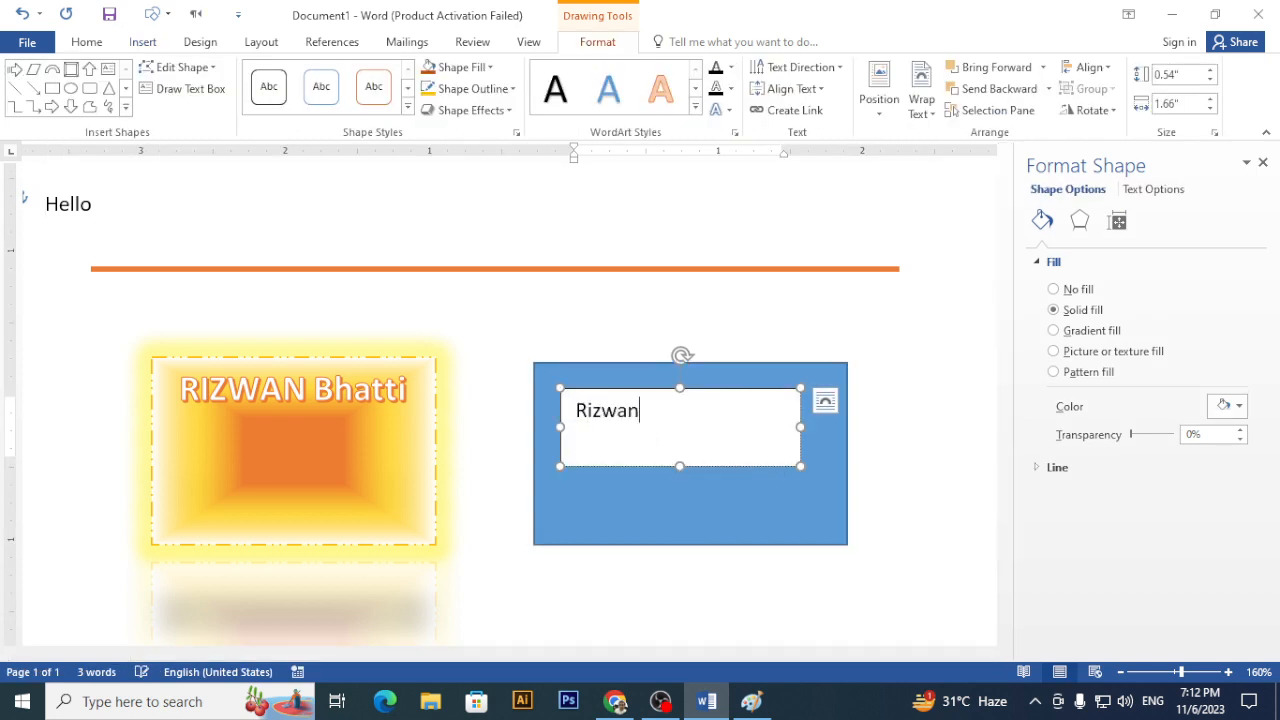
key(BackSpace)
key(BackSpace)
key(BackSpace)
key(BackSpace)
key(BackSpace)
text(IZZWAN )
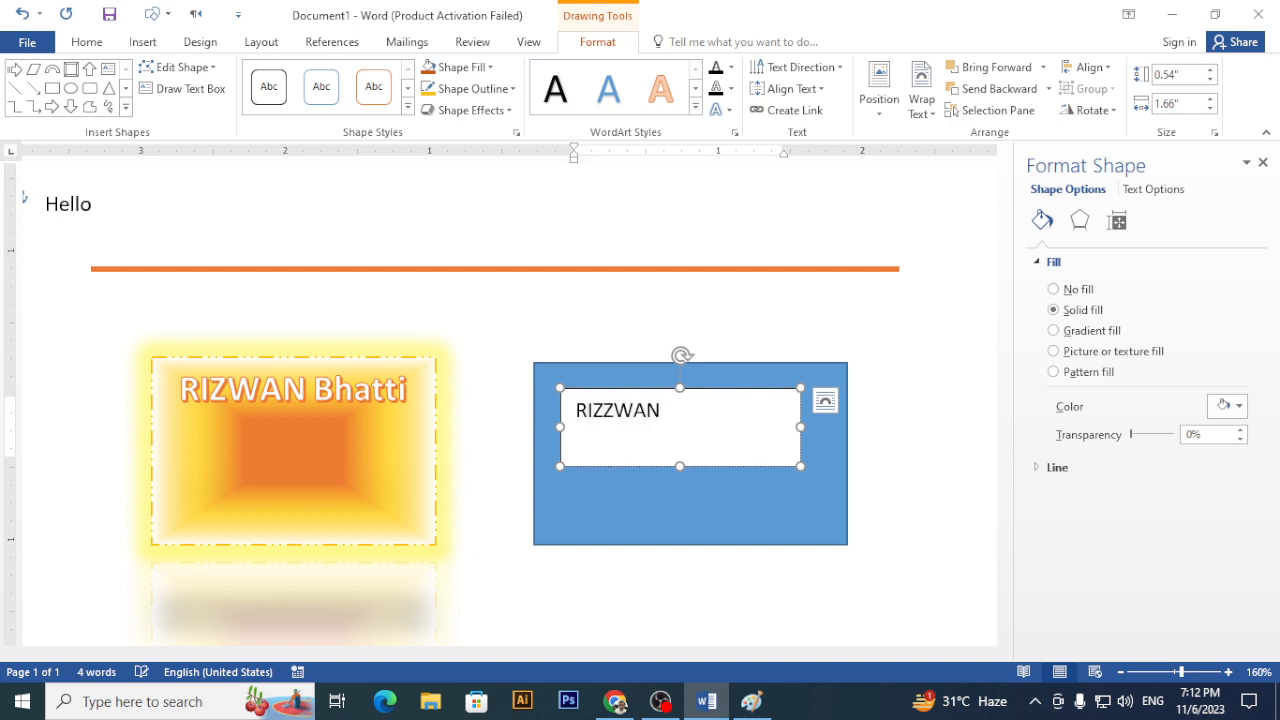
text(BHATTI)
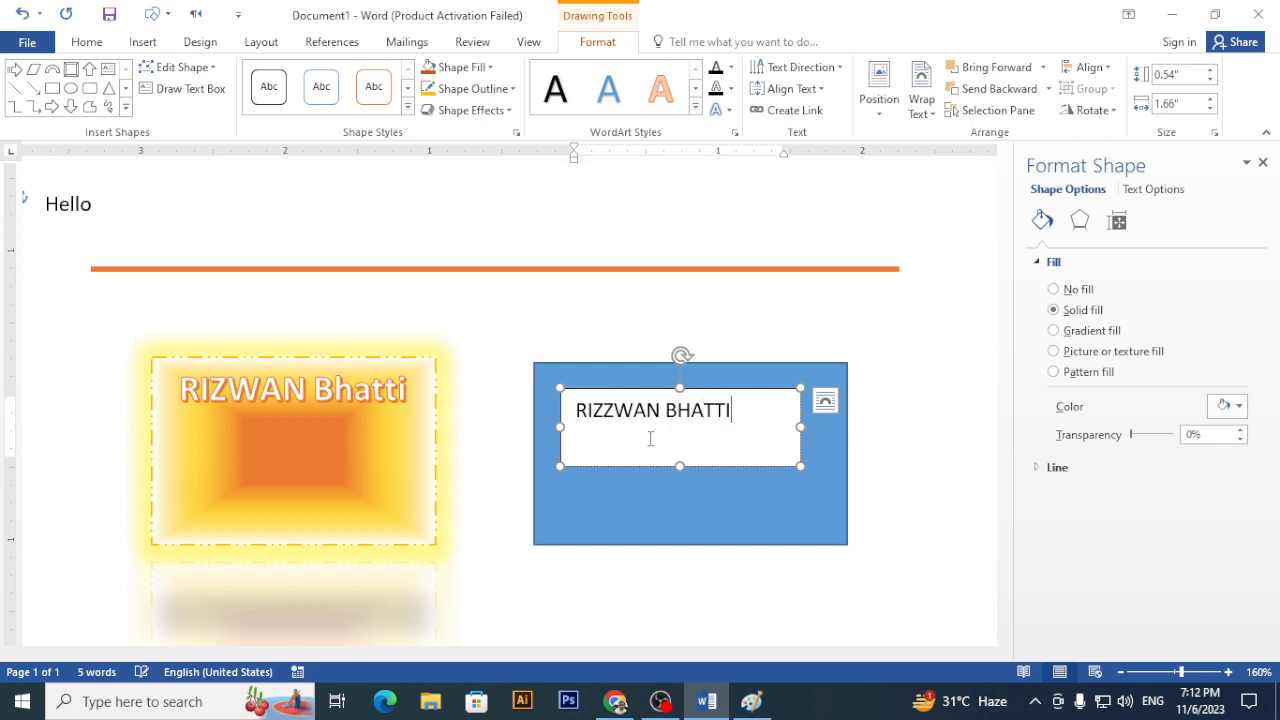
click(711, 547)
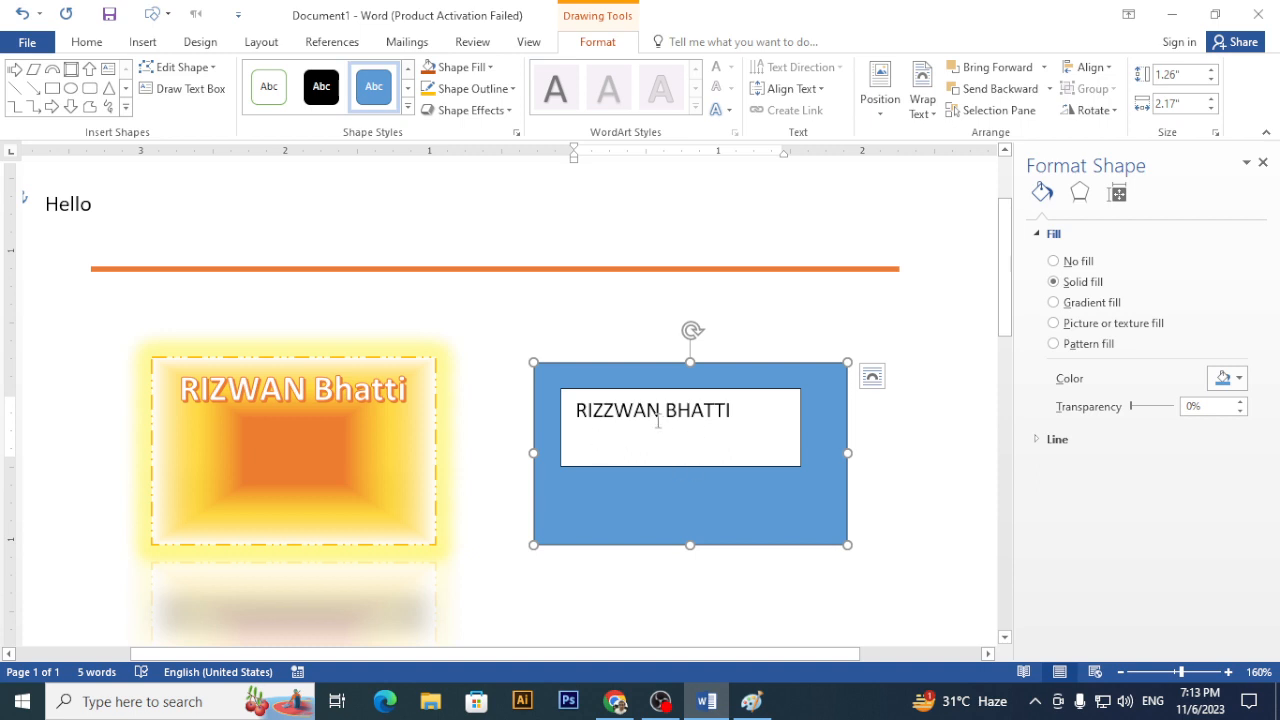
click(744, 402)
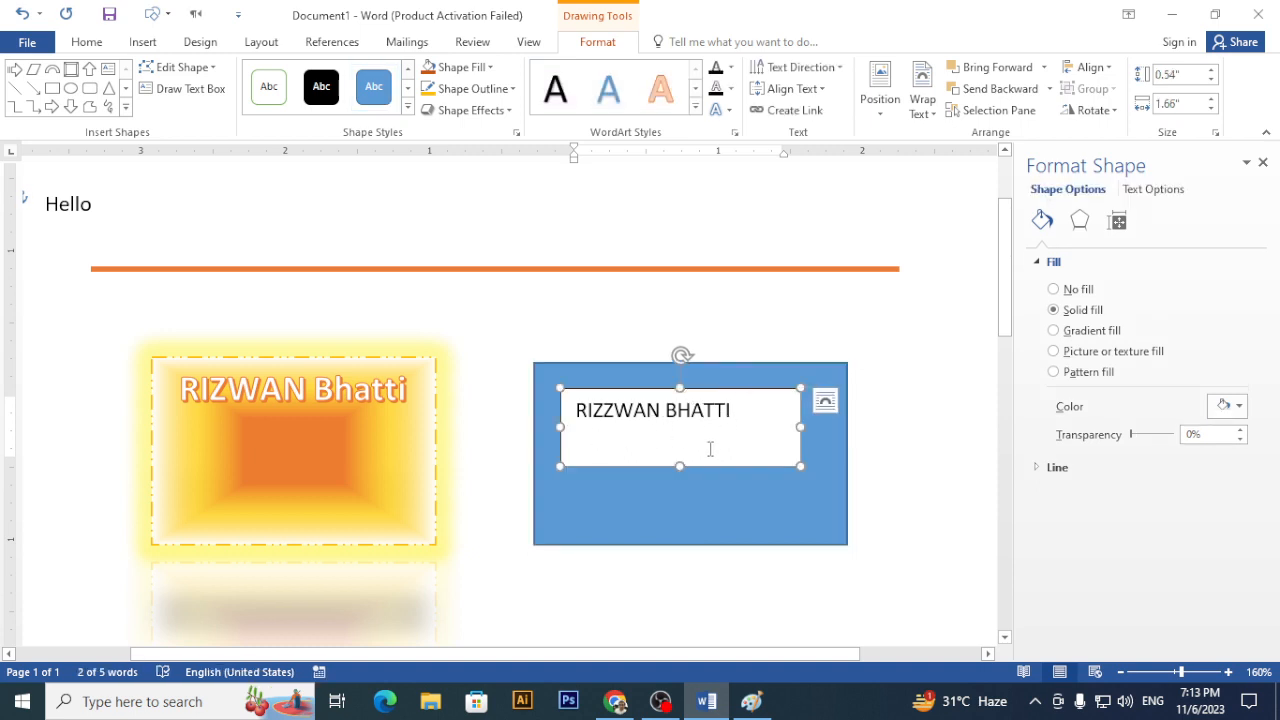
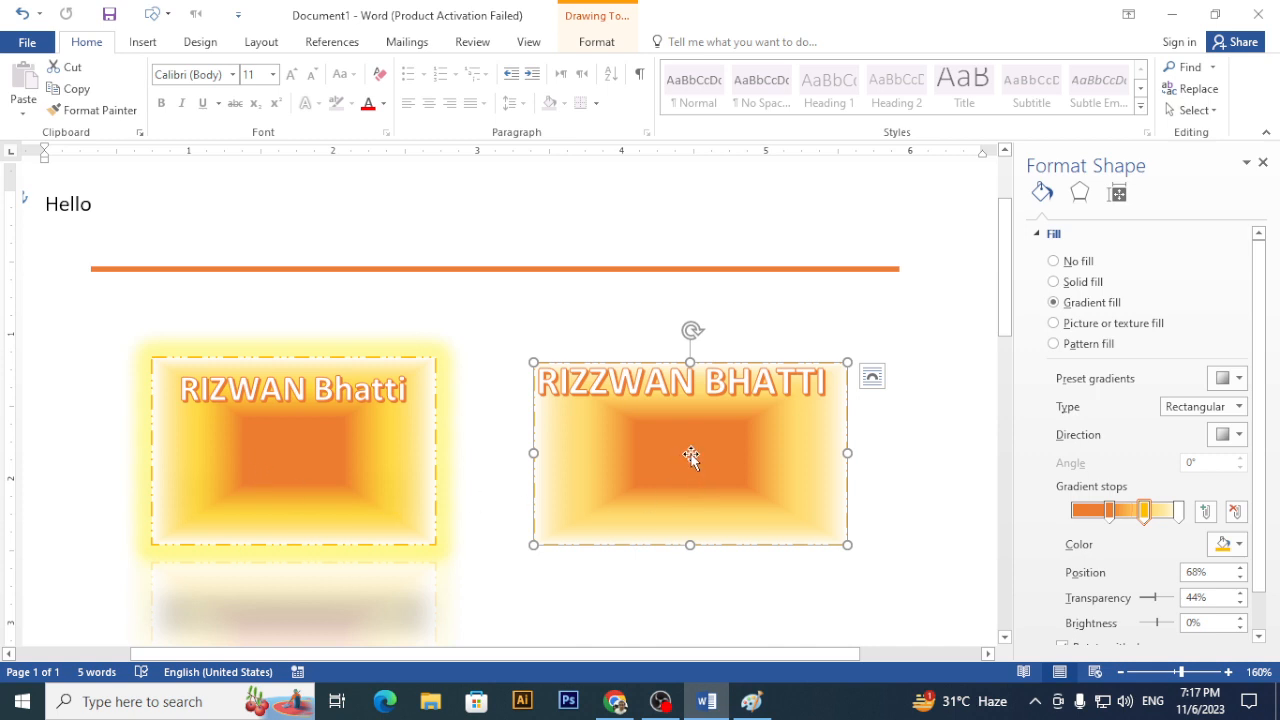
- Select the name text box together with its gradient rectangle and group them into one object
click(695, 398)
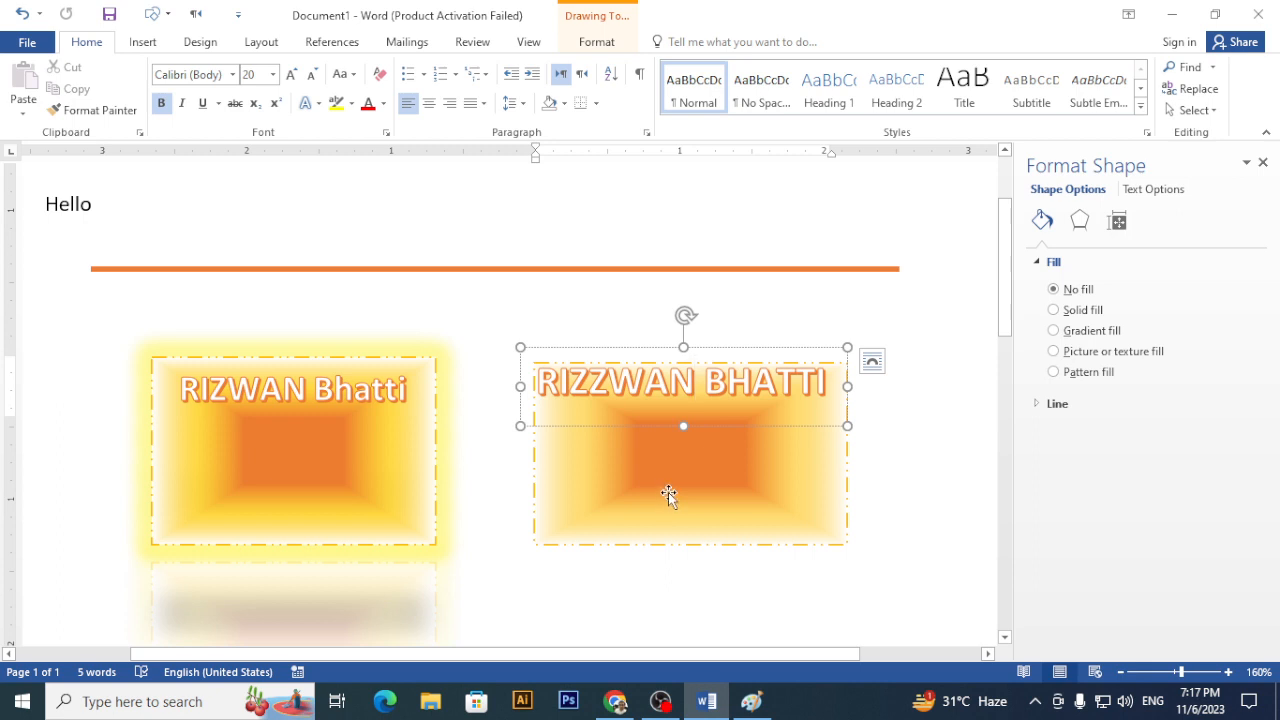
click(669, 490)
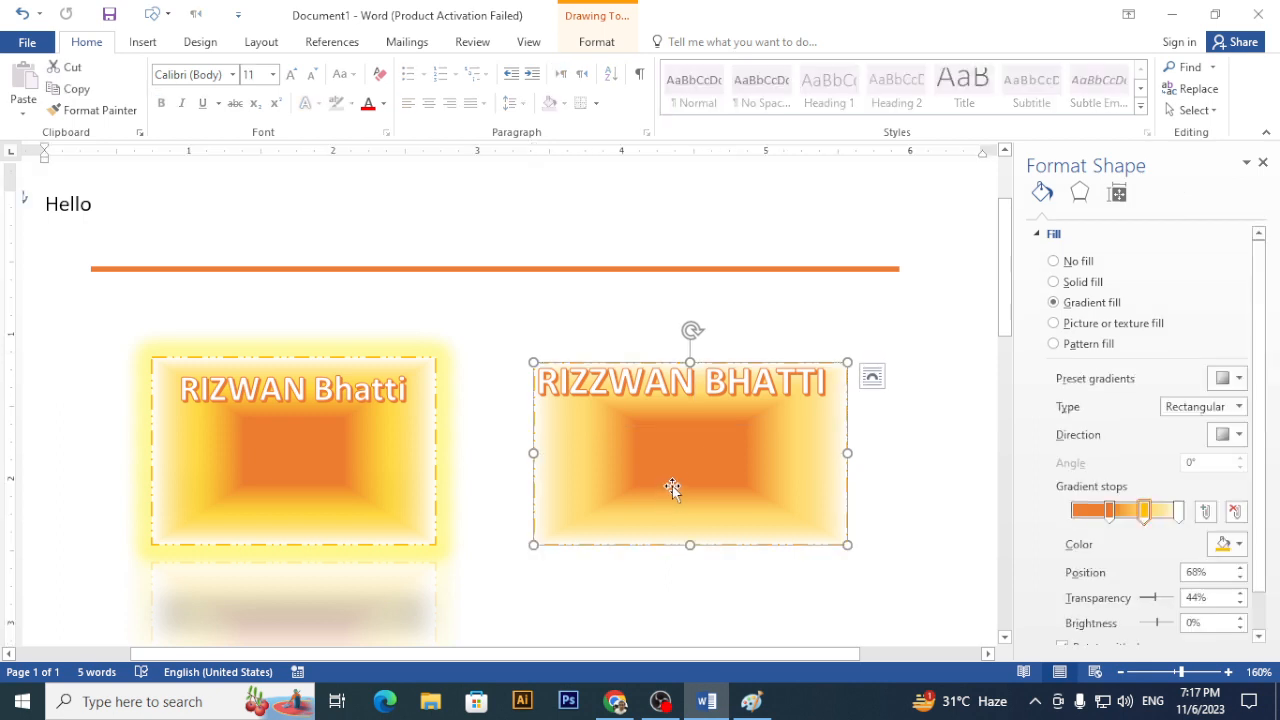
click(654, 466)
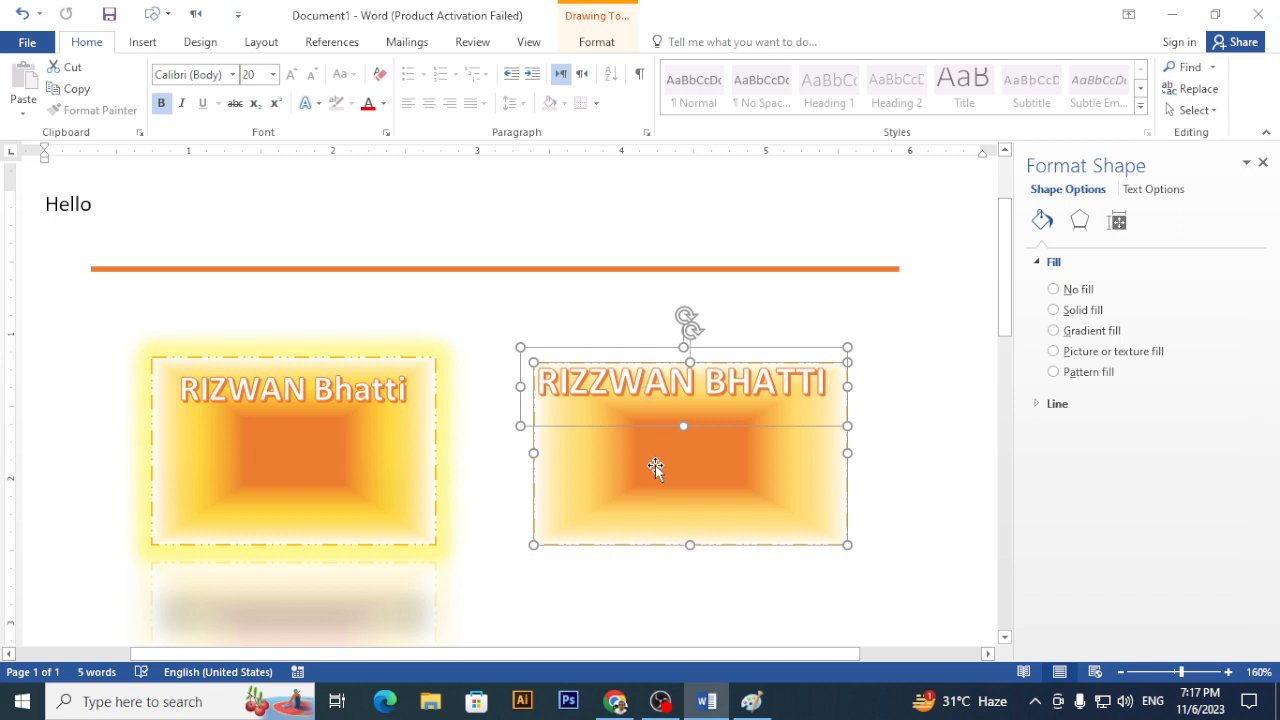
click(849, 486)
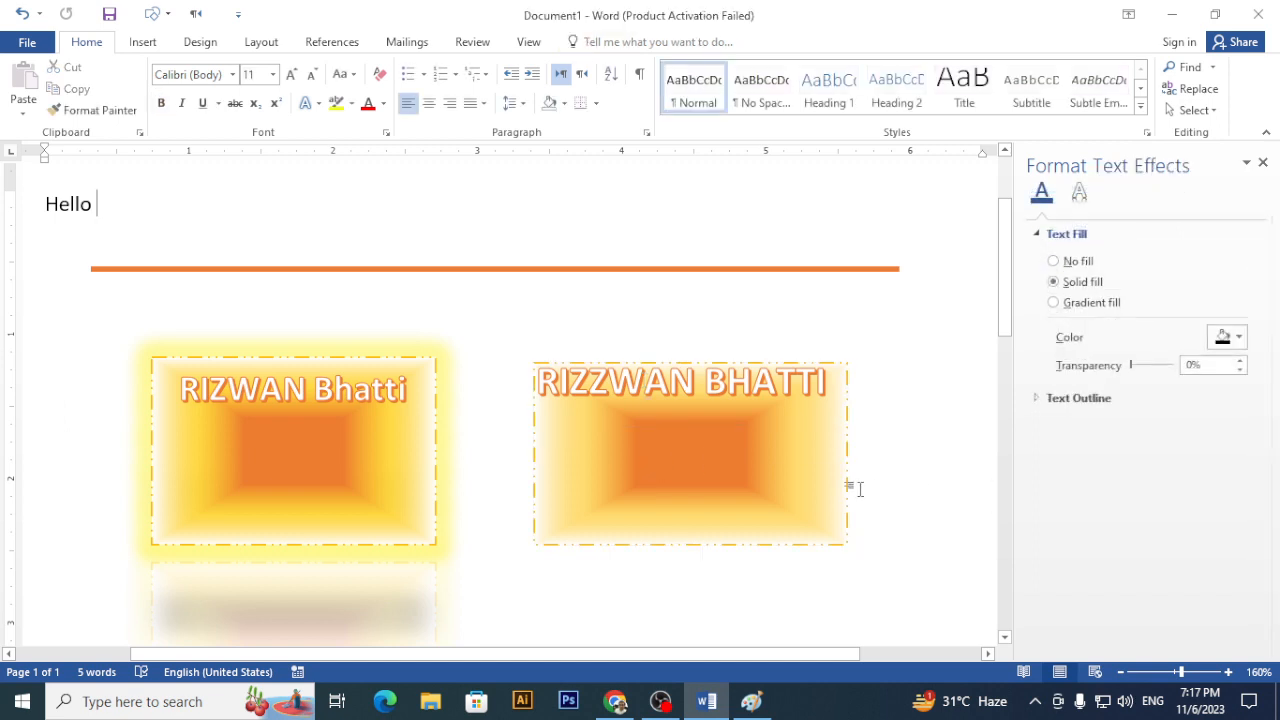
click(786, 486)
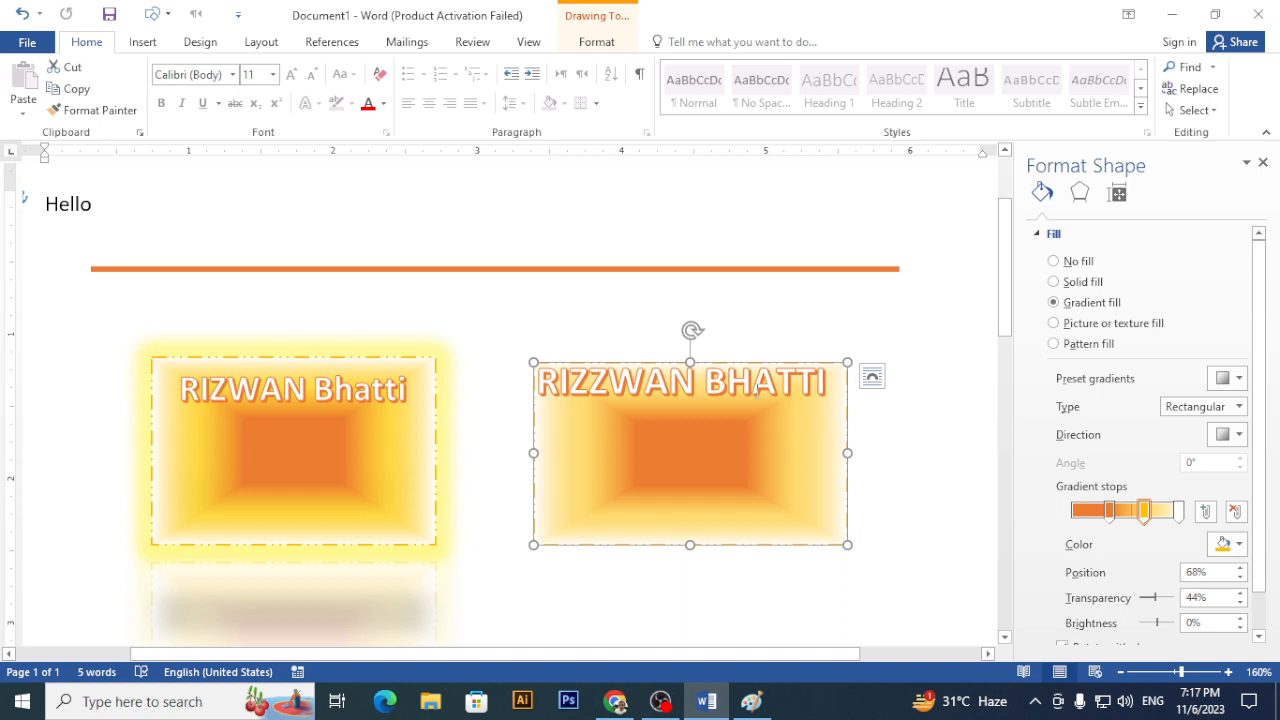
click(730, 386)
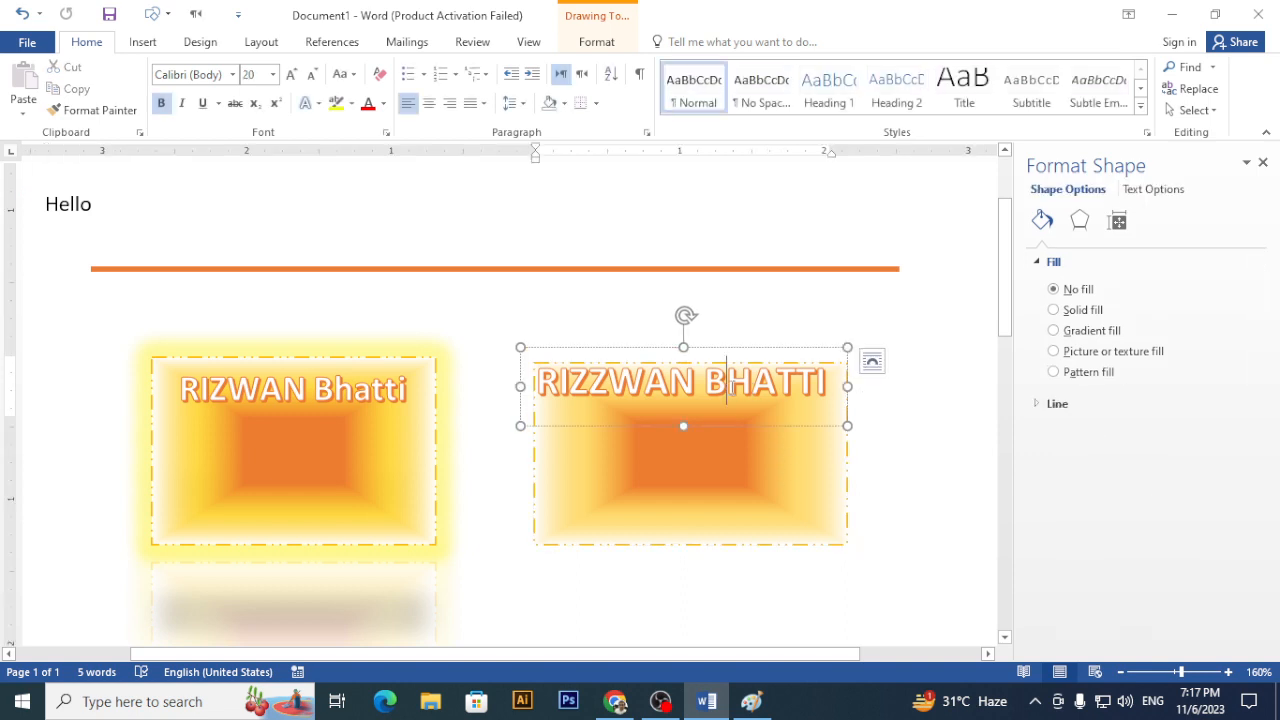
shift+click(740, 467)
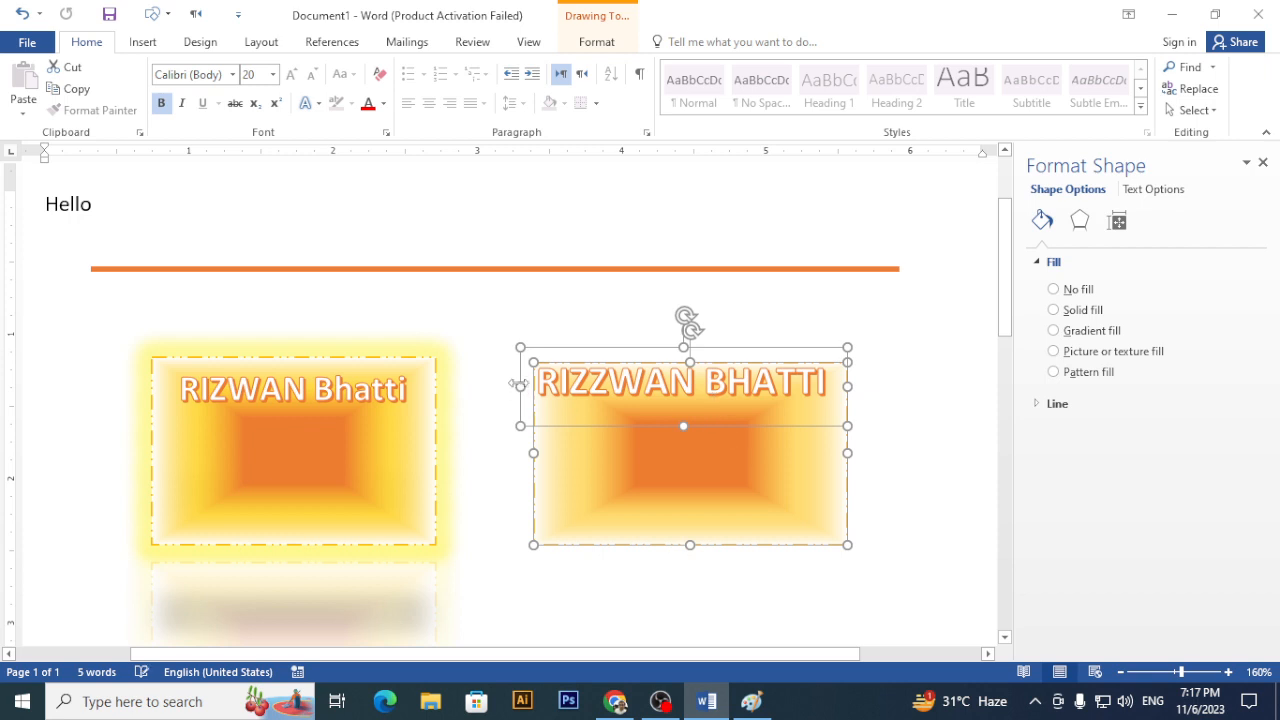
click(600, 43)
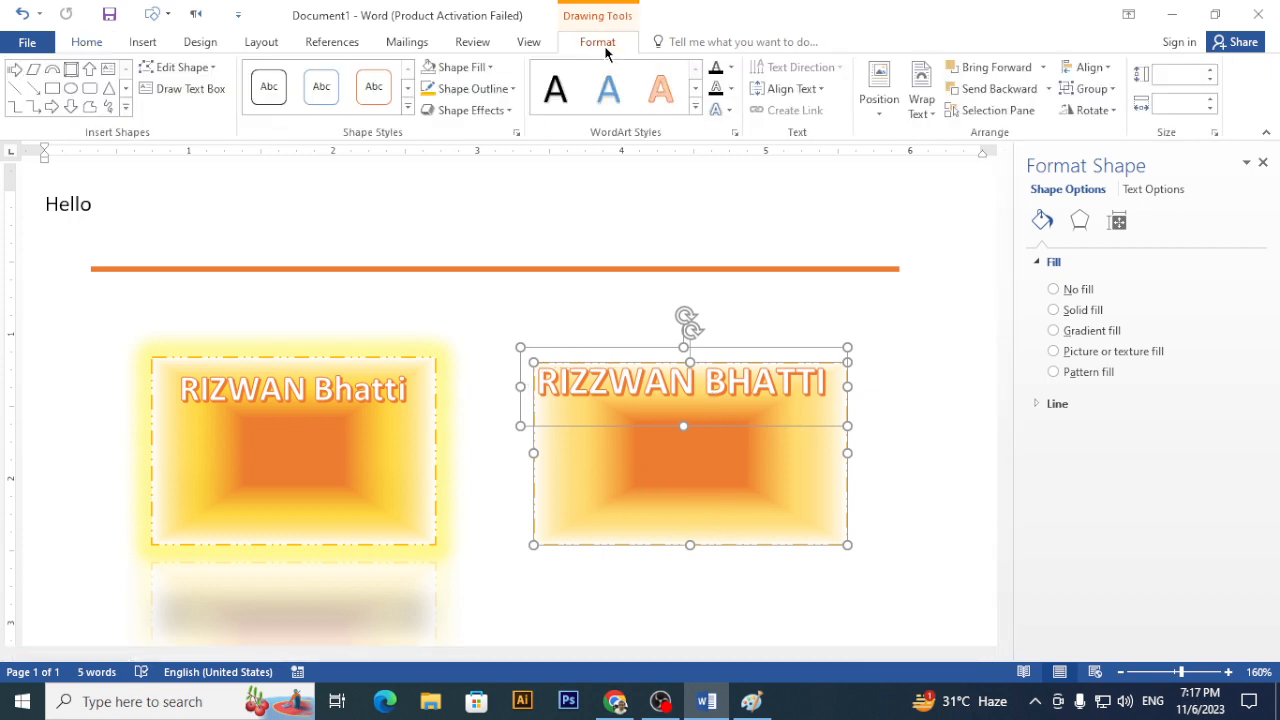
click(1105, 92)
click(1104, 113)
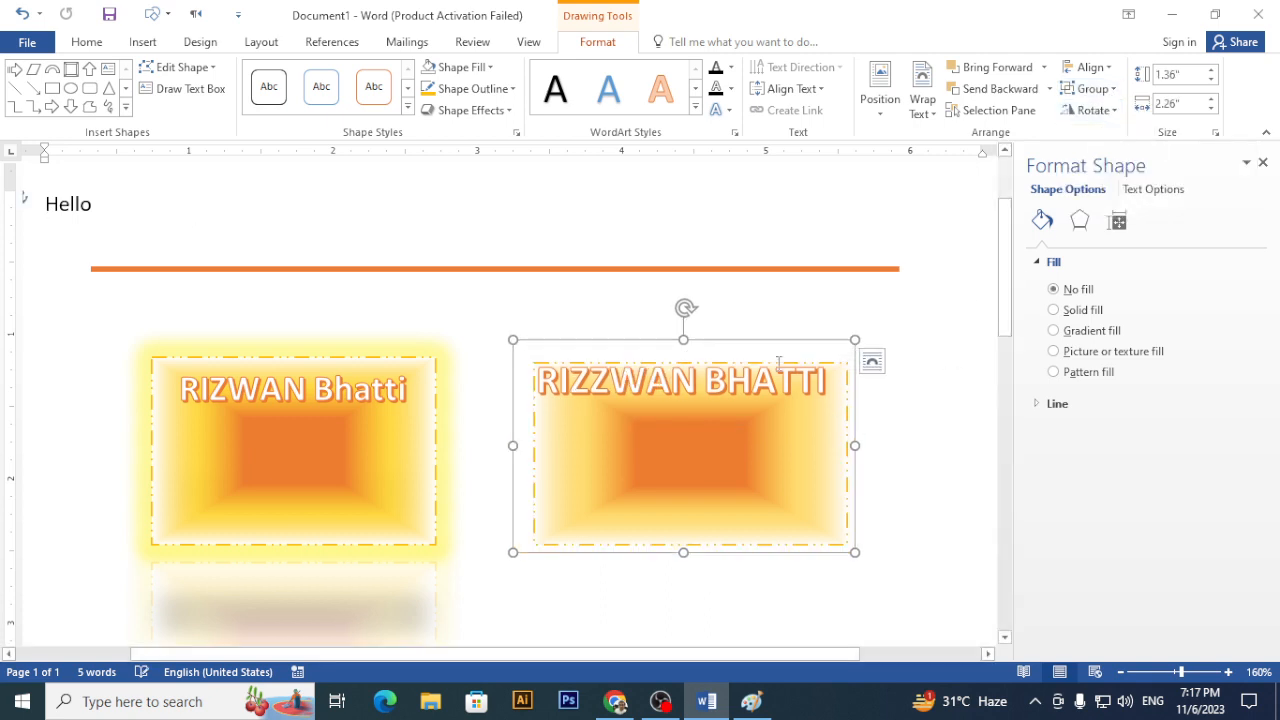
- Nudge the grouped card slightly up and drag the left name card up onto the orange line
mouse_move(774, 338)
mouse_down()
mouse_move(911, 297)
mouse_move(557, 328)
mouse_move(915, 318)
mouse_move(772, 325)
mouse_up()
click(363, 358)
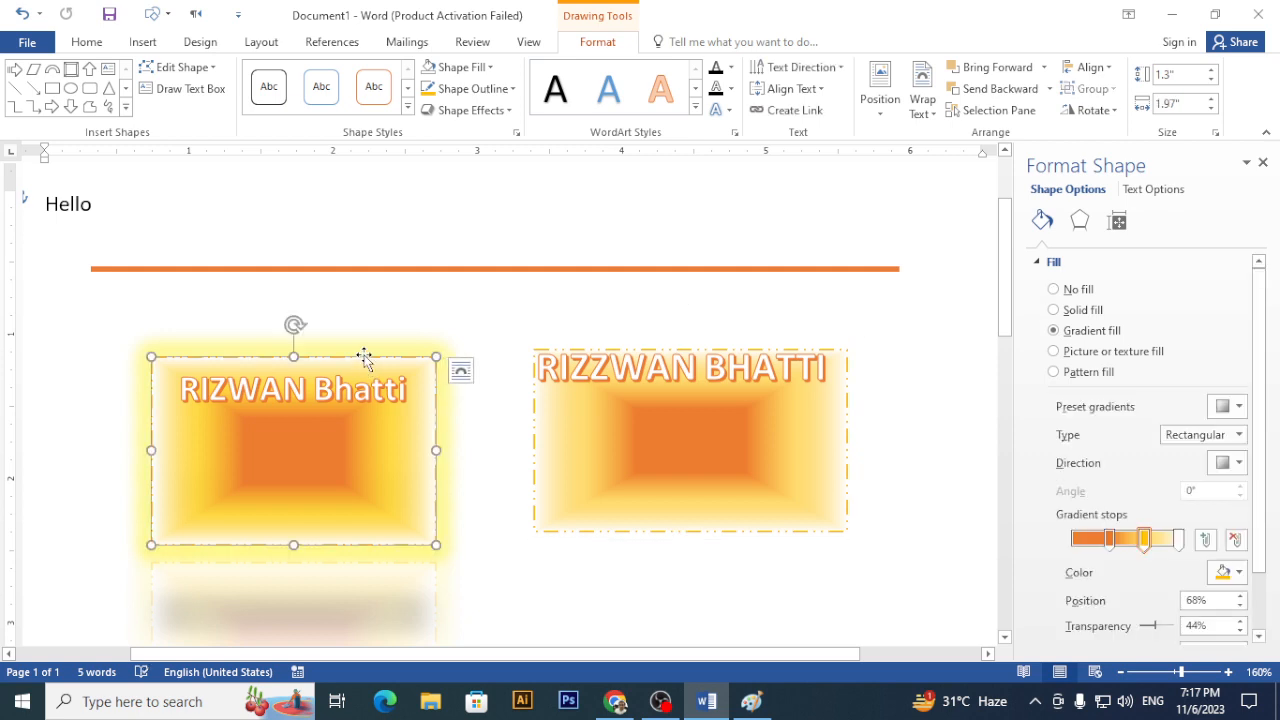
drag(363, 358, 389, 301)
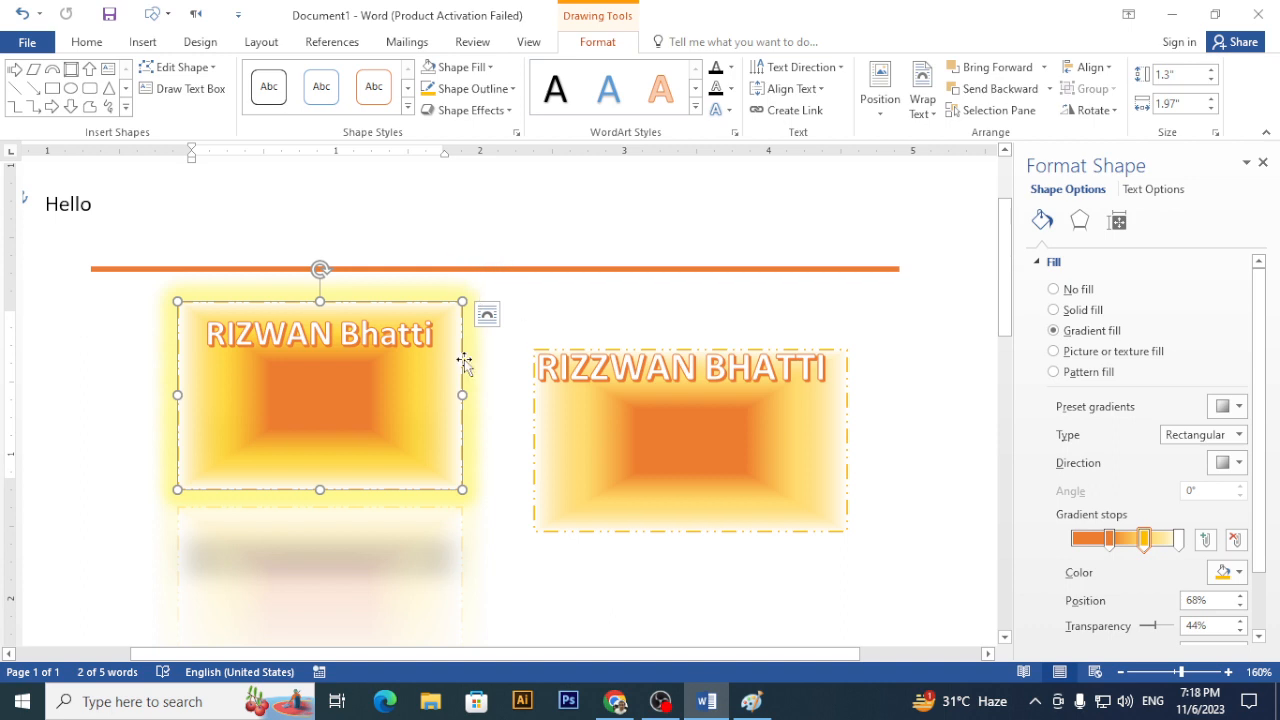
scroll(374, 380, down, 5)
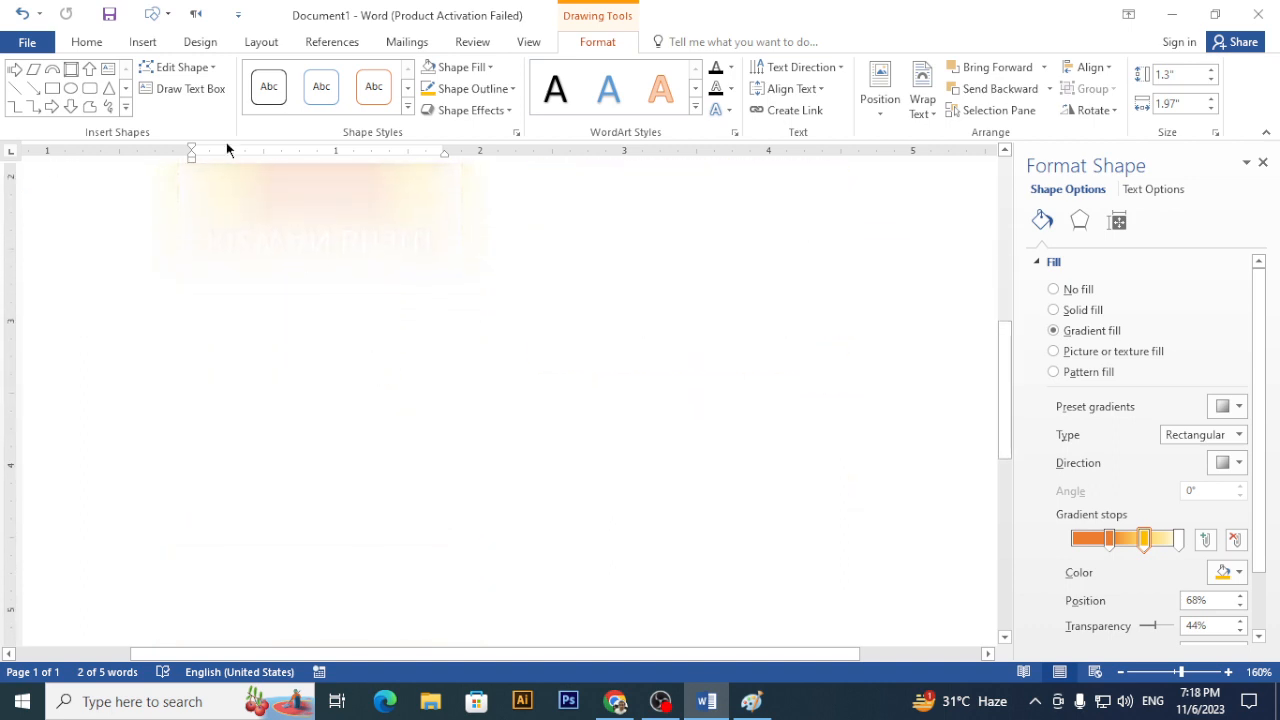
- Draw a text box below the shapes reading 'Techno Kids Students' and select all its text
click(142, 42)
click(257, 100)
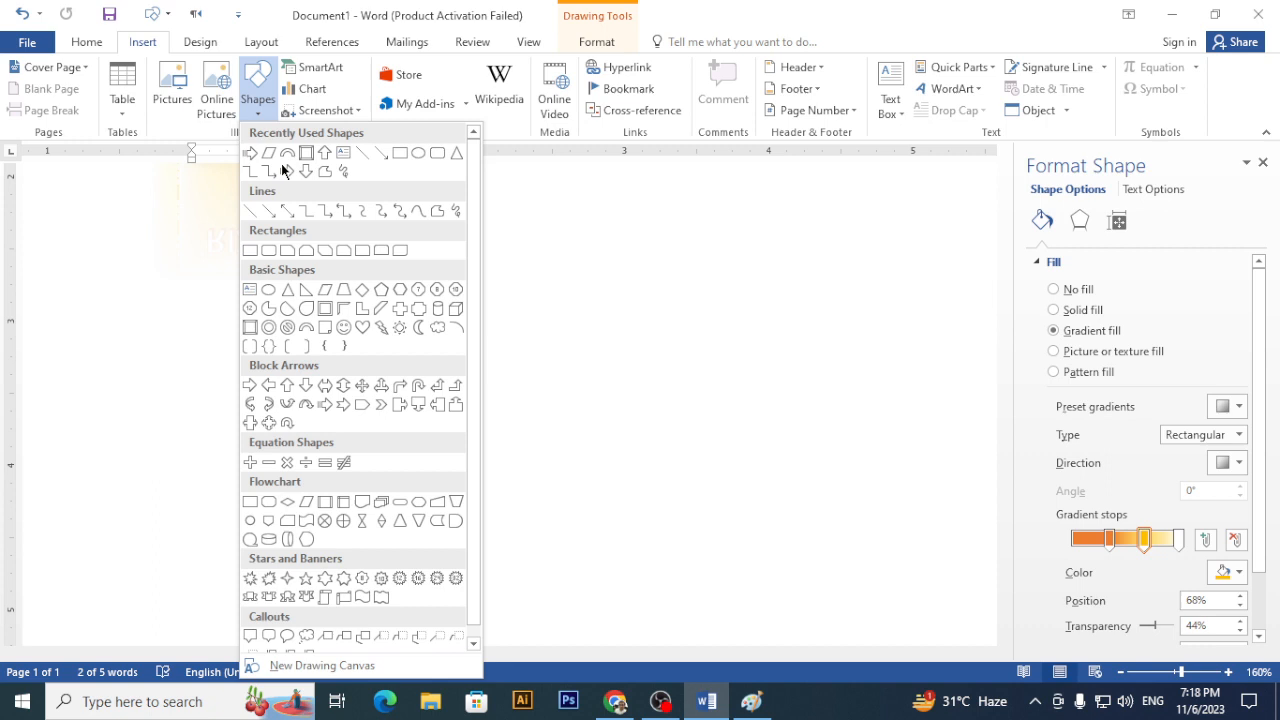
click(250, 290)
drag(221, 279, 546, 398)
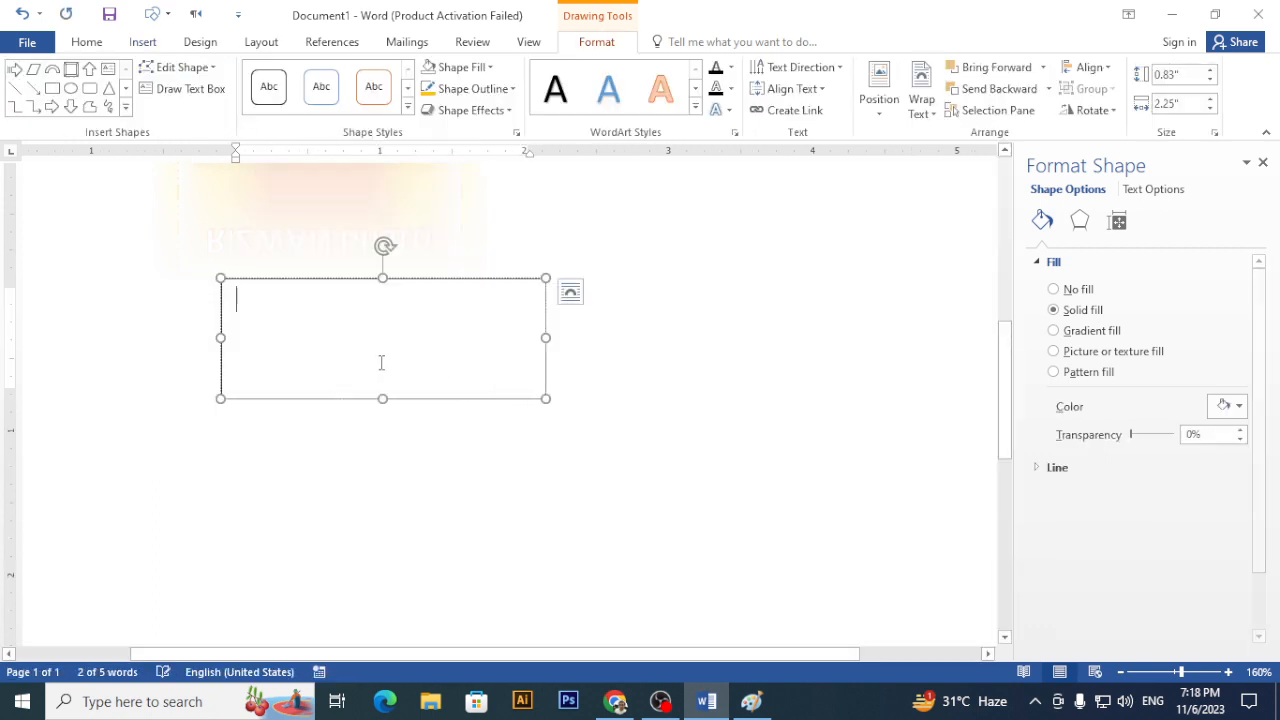
text(Techn)
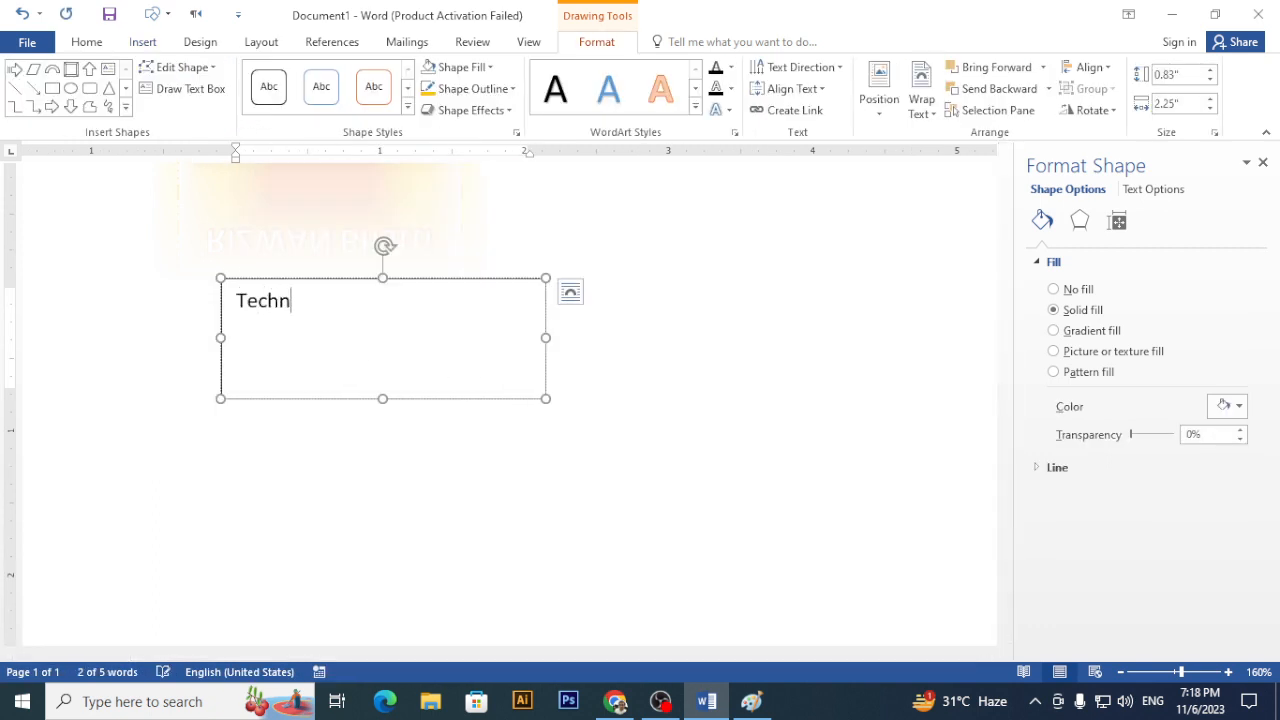
text(o Kids Students)
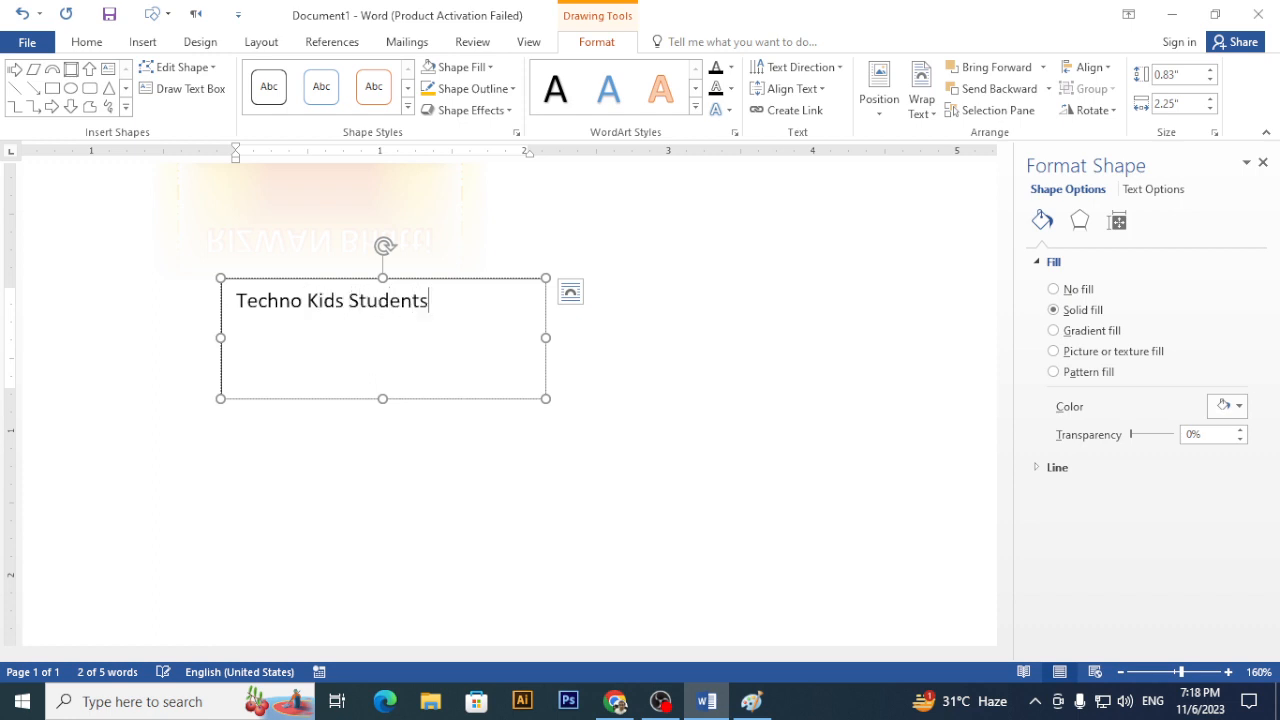
text( Batch)
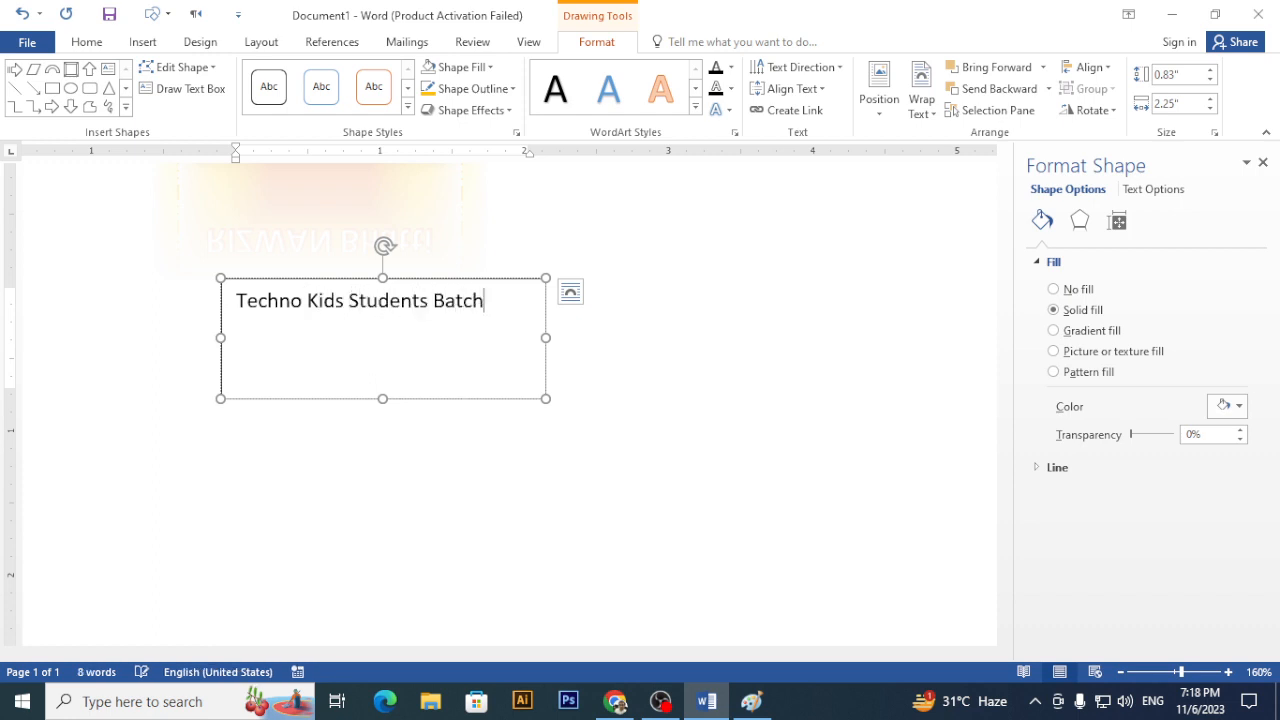
key(BackSpace)
key(BackSpace)
key(BackSpace)
key(BackSpace)
key(BackSpace)
key(BackSpace)
key(ctrl+a)
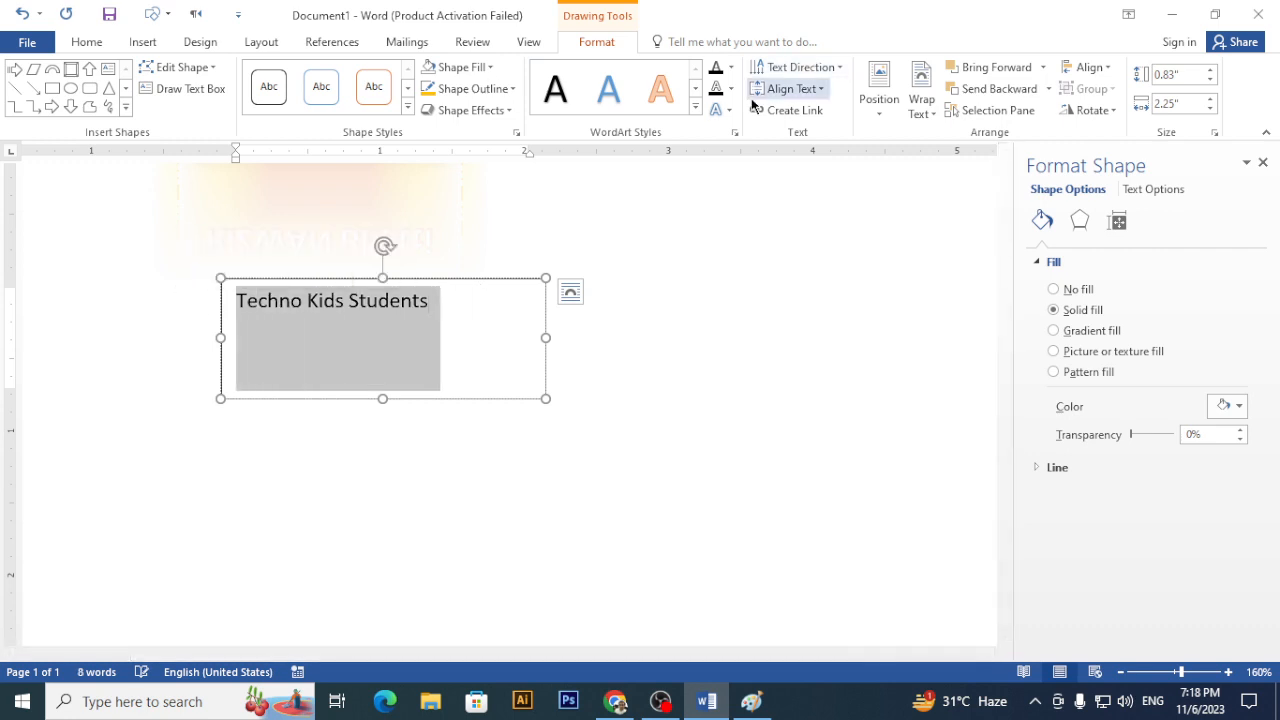
- Apply the orange outlined WordArt style to 'Techno Kids Students' and enlarge it with Grow Font
click(695, 111)
click(700, 207)
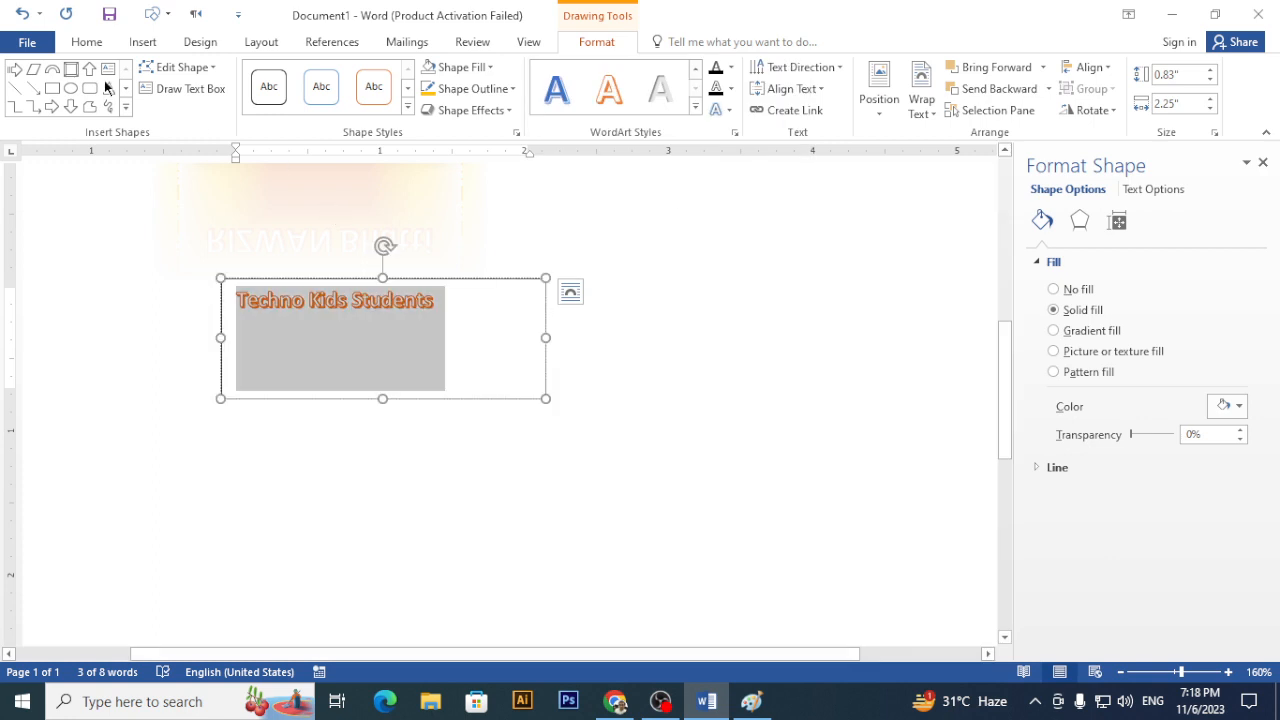
click(88, 42)
click(292, 74)
click(292, 74)
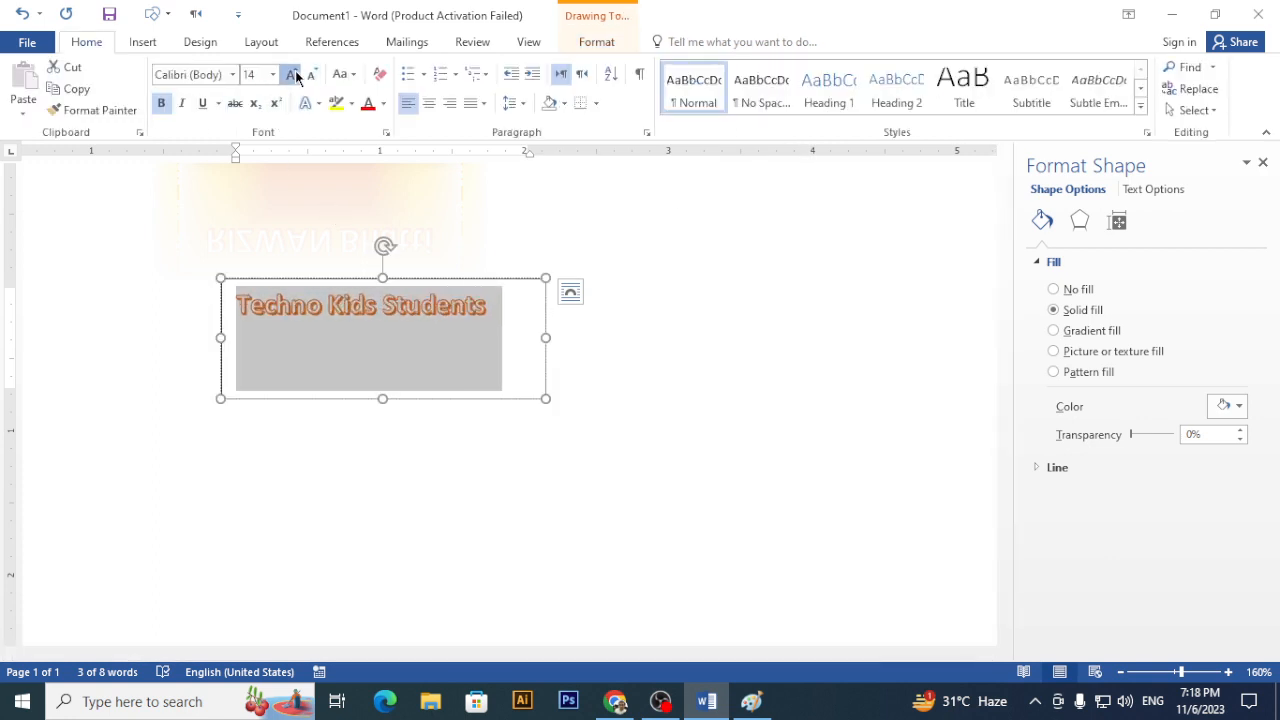
click(292, 74)
click(292, 74)
click(292, 74)
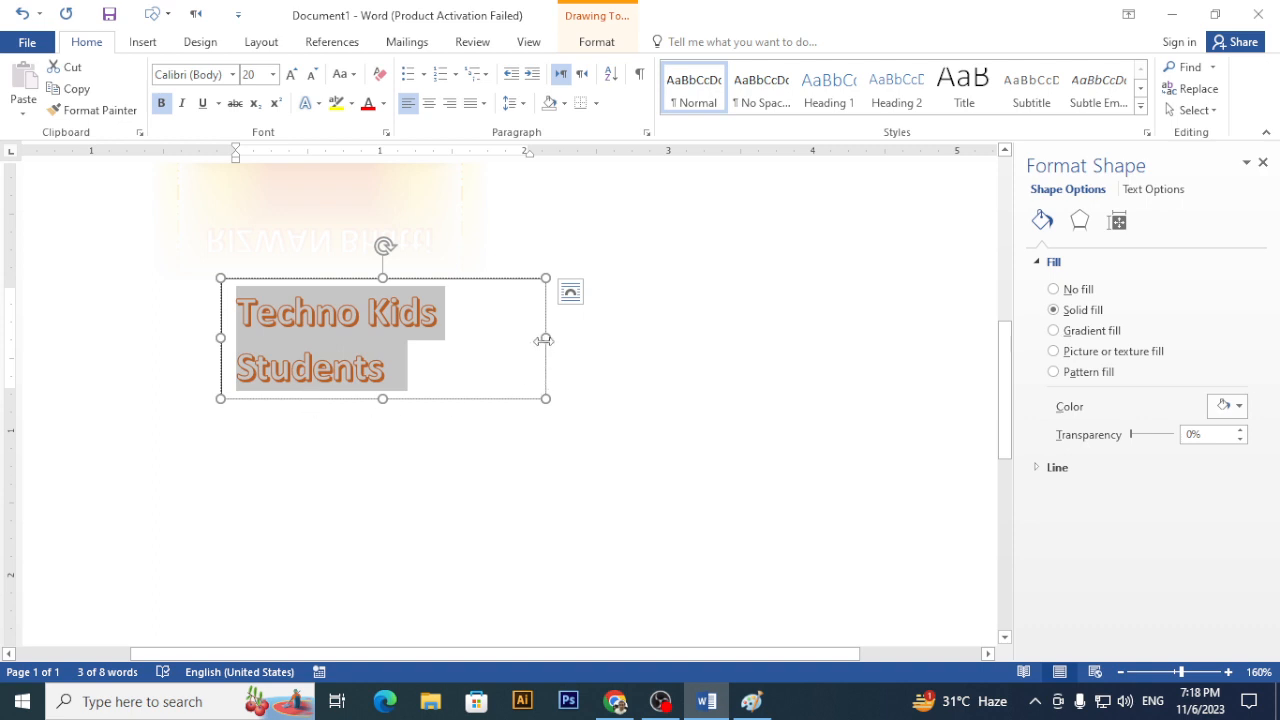
- Adjust the text box width until it wraps as 'Techno Kids' over 'Students', then deselect it
drag(544, 339, 623, 340)
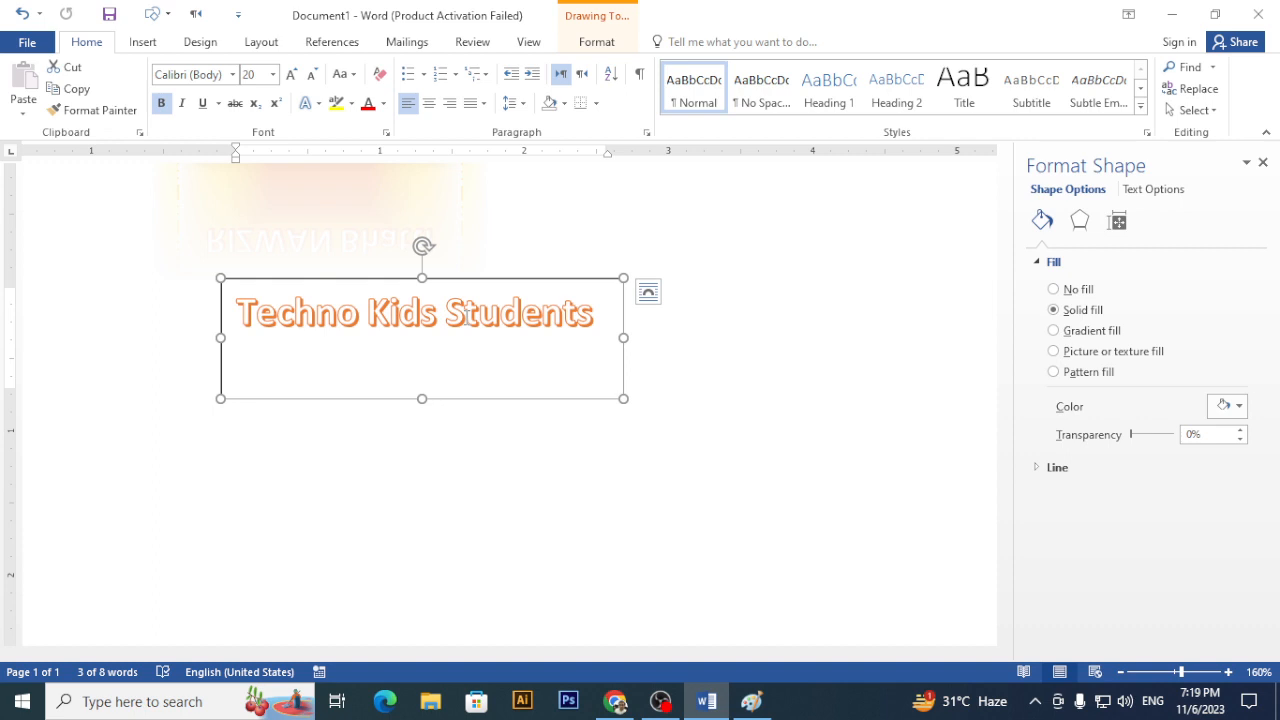
drag(623, 338, 342, 348)
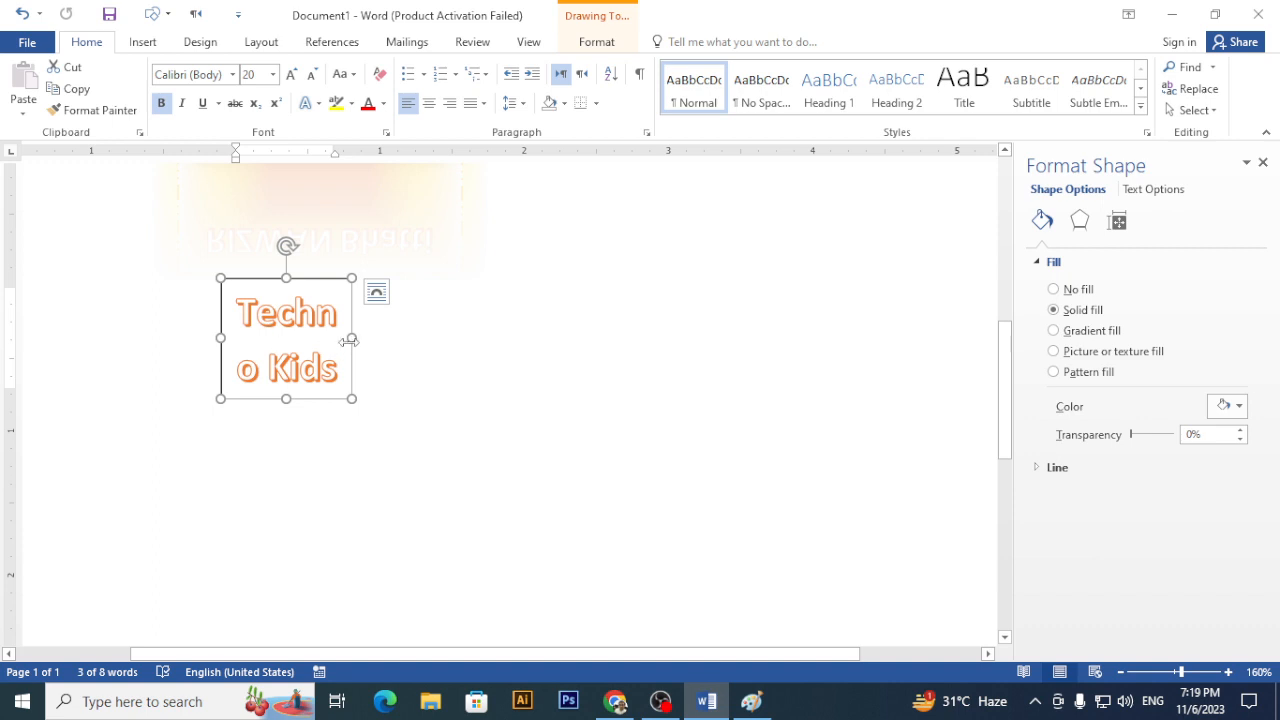
drag(352, 338, 502, 352)
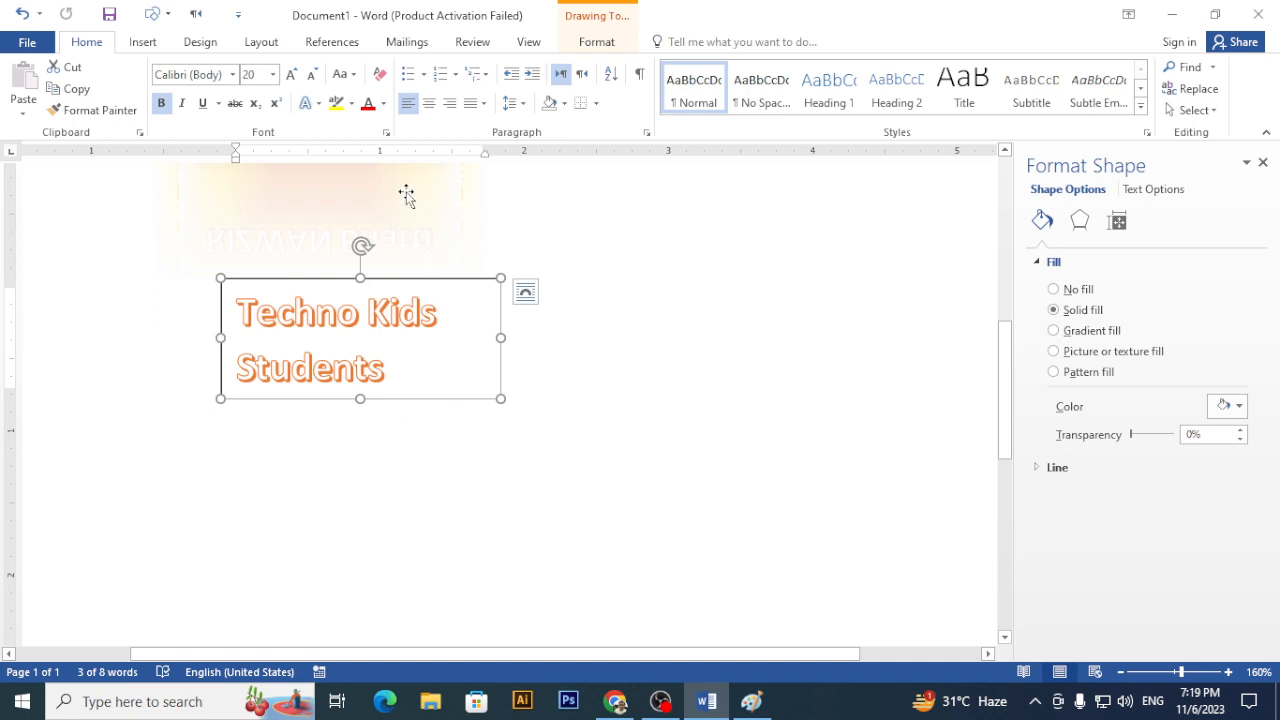
click(594, 42)
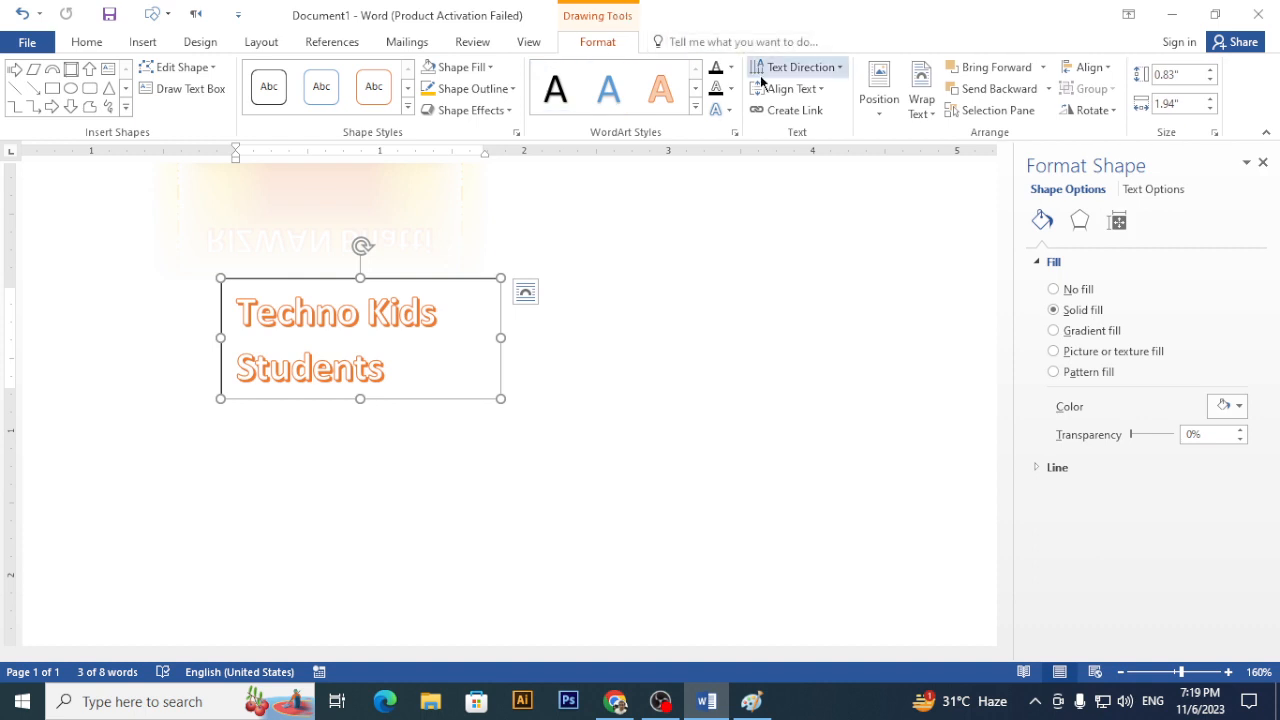
click(526, 464)
scroll(490, 425, down, 2)
scroll(489, 425, down, 2)
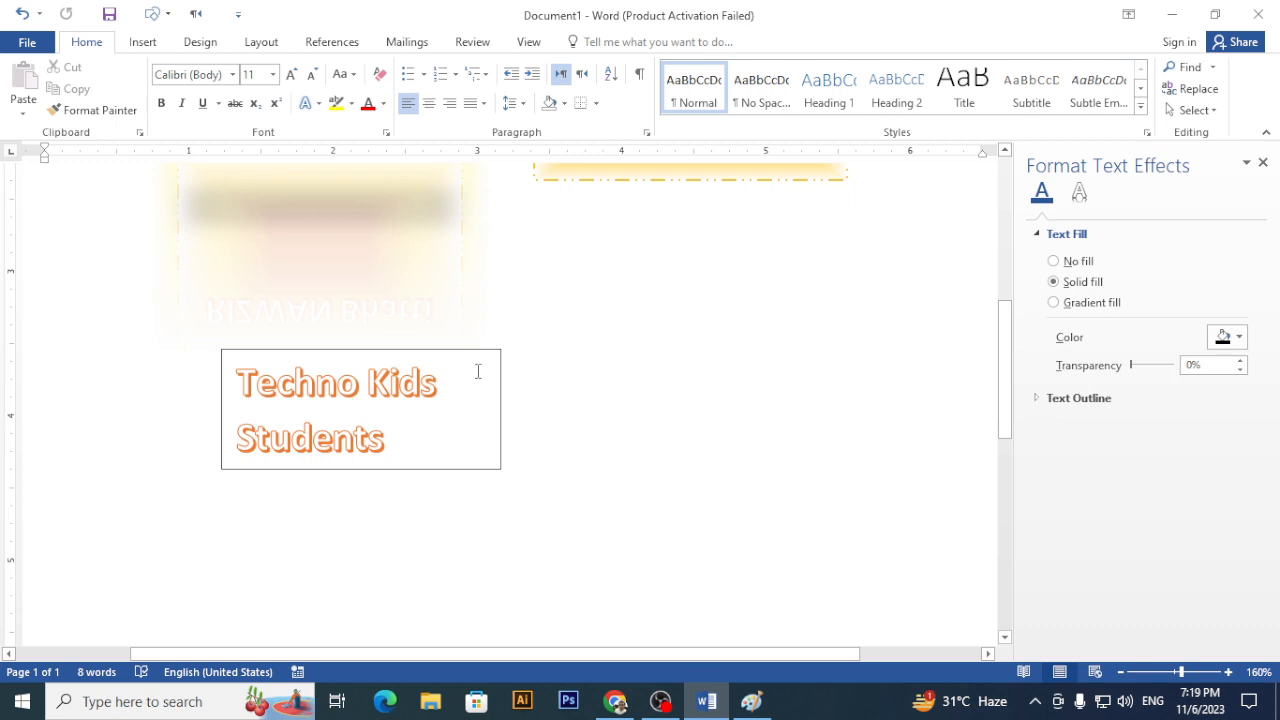
- Edit the title to 'Techno Kids Students Batch Five' and widen its box to fit one line
click(408, 438)
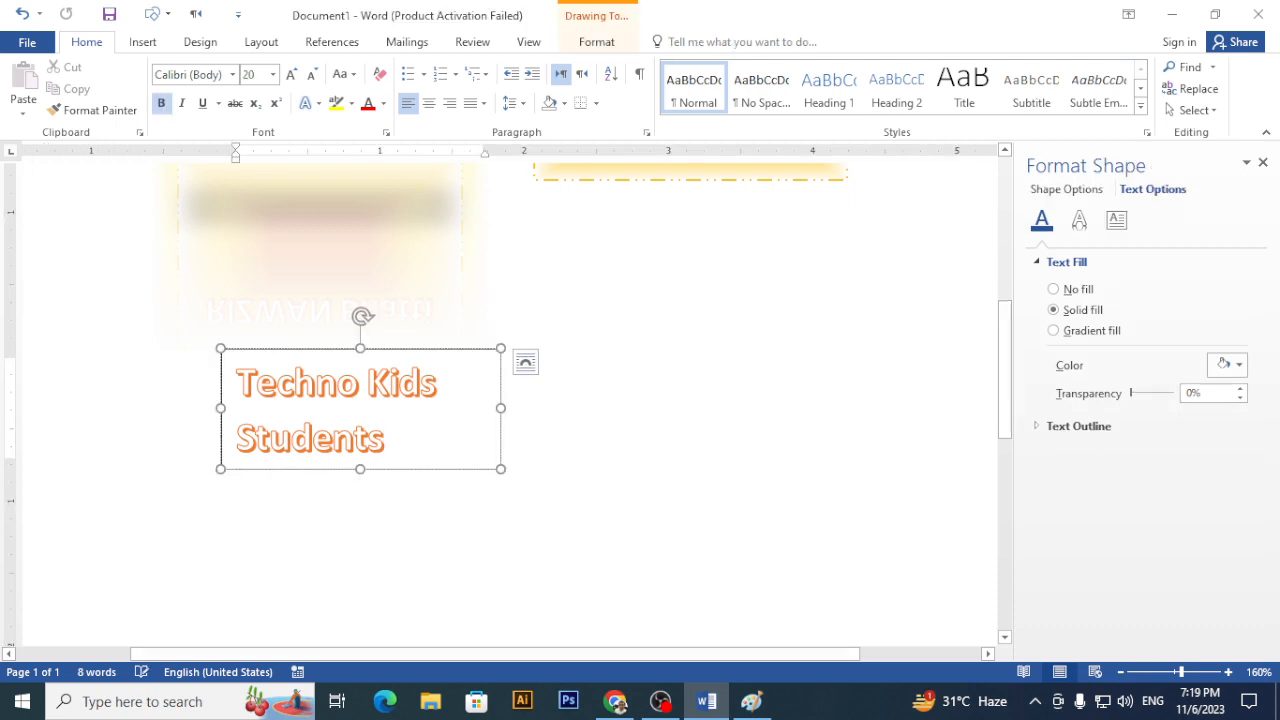
text(BAt)
key(BackSpace)
key(BackSpace)
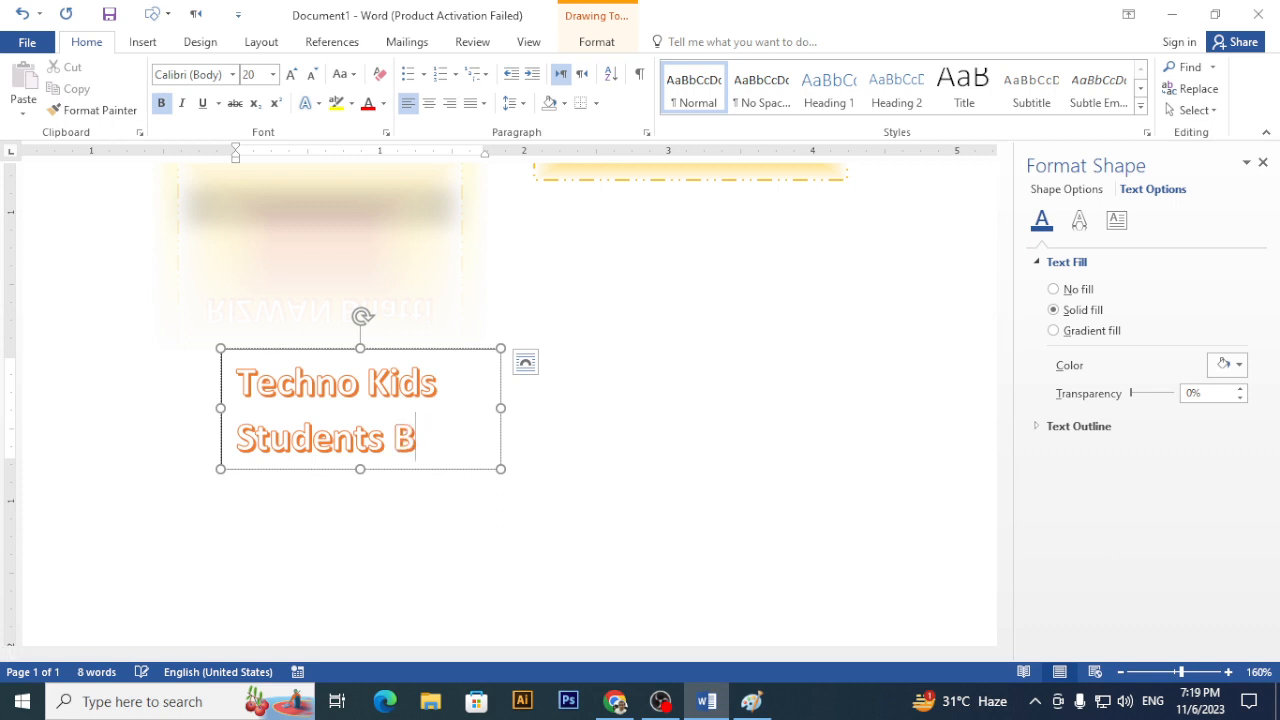
text(atc)
key(BackSpace)
key(BackSpace)
key(BackSpace)
key(BackSpace)
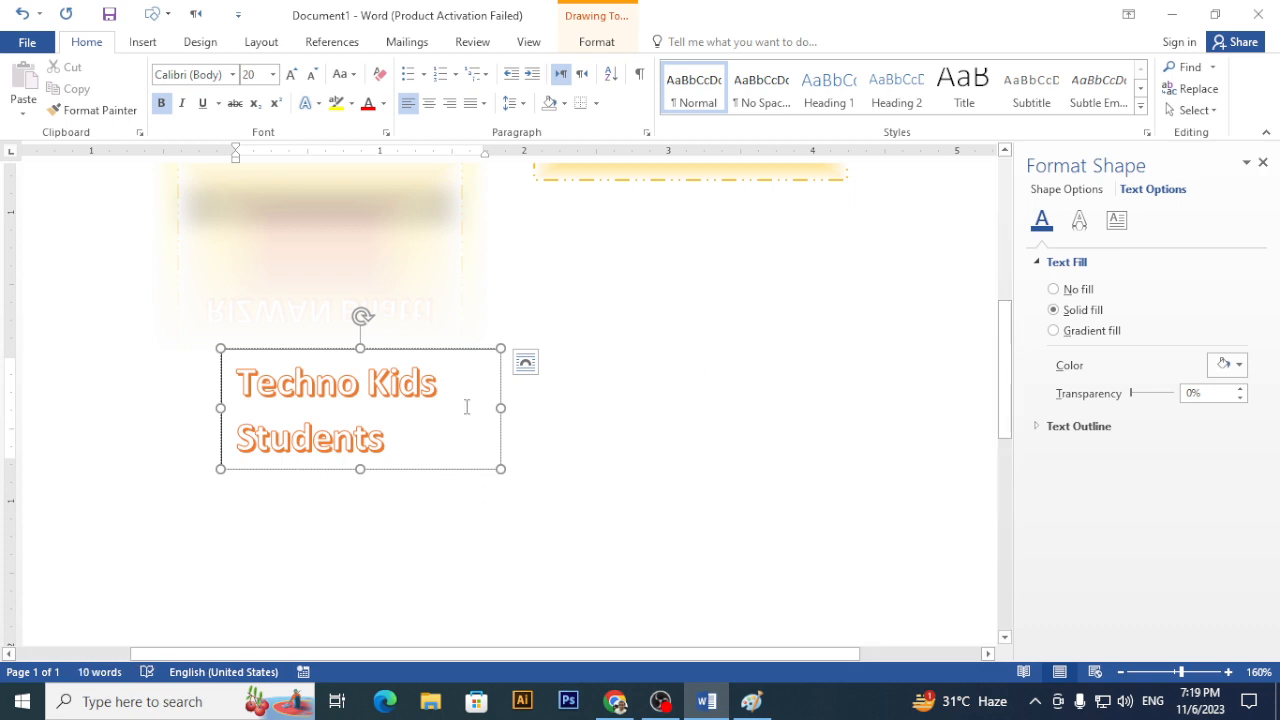
drag(502, 407, 827, 410)
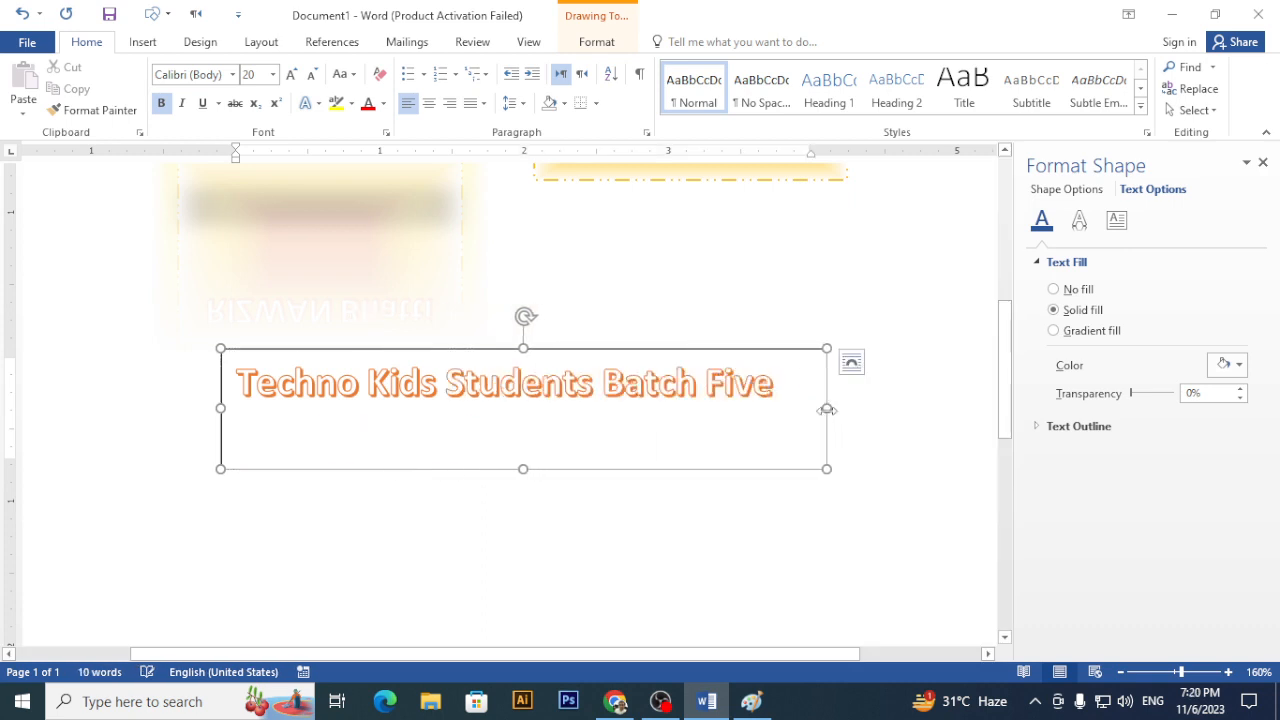
click(600, 41)
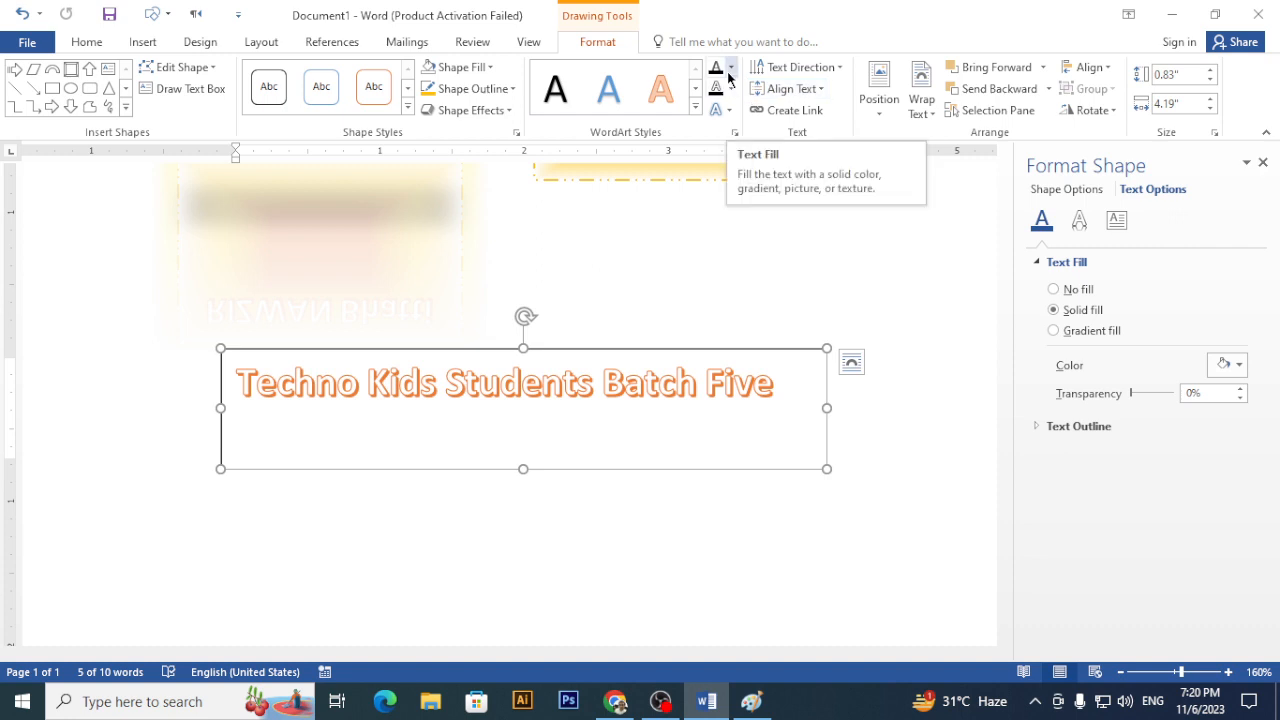
- Select all the WordArt title text and give it an orange text outline
click(730, 70)
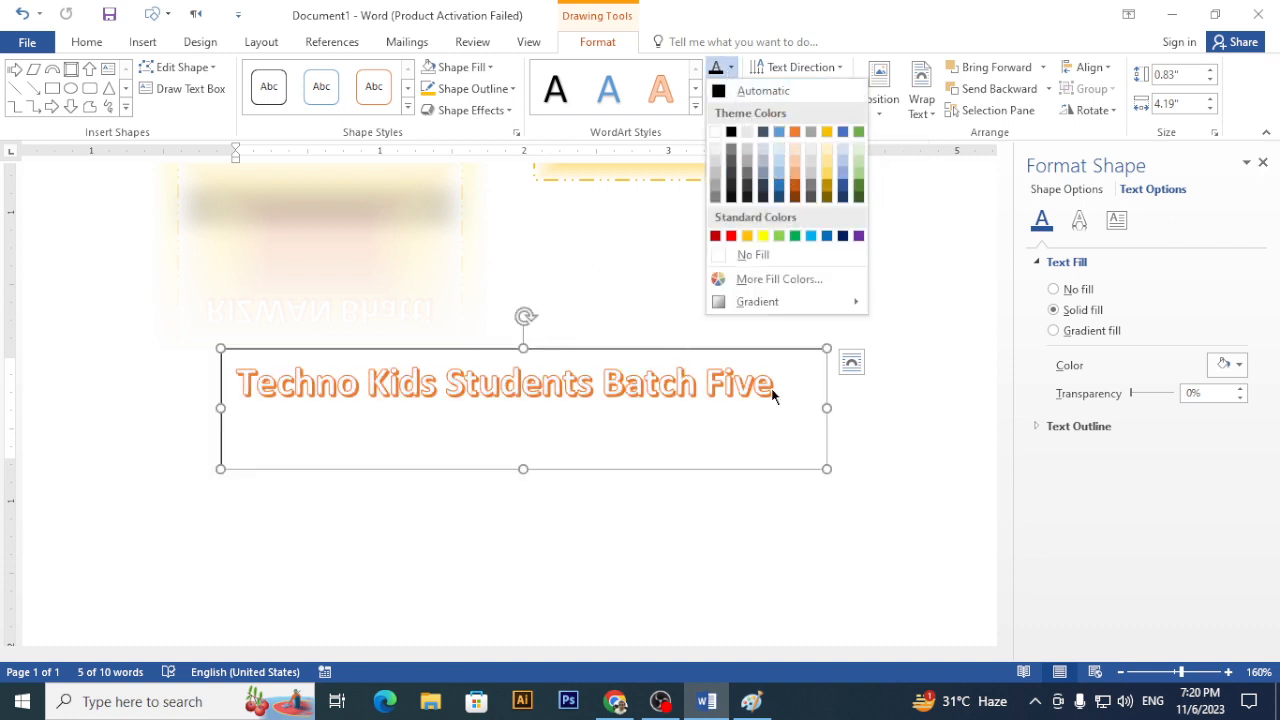
click(800, 386)
drag(800, 386, 491, 160)
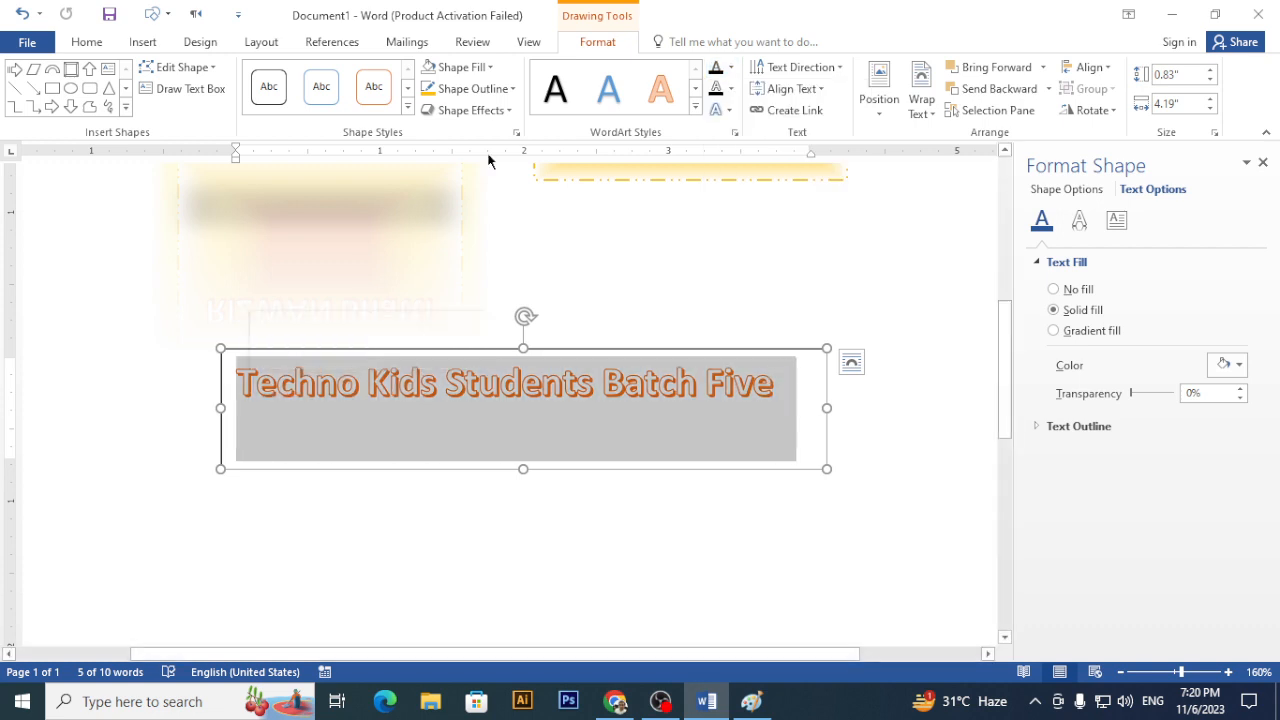
click(732, 89)
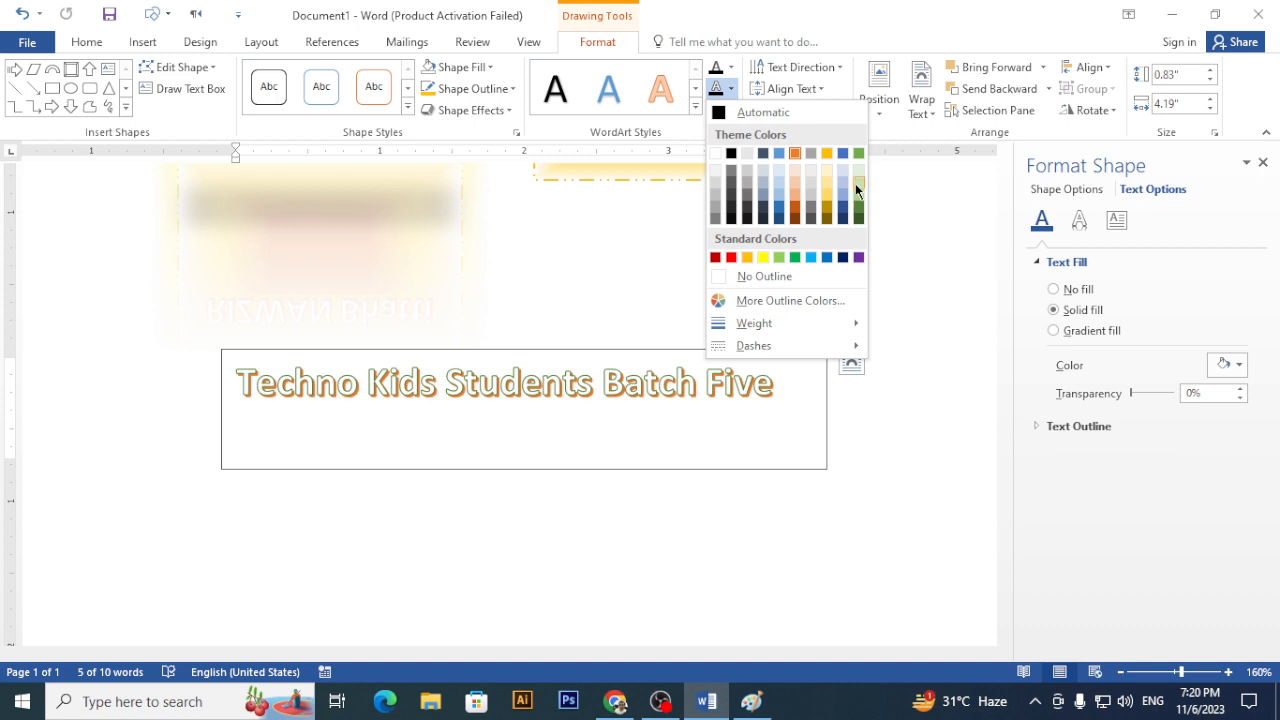
click(790, 153)
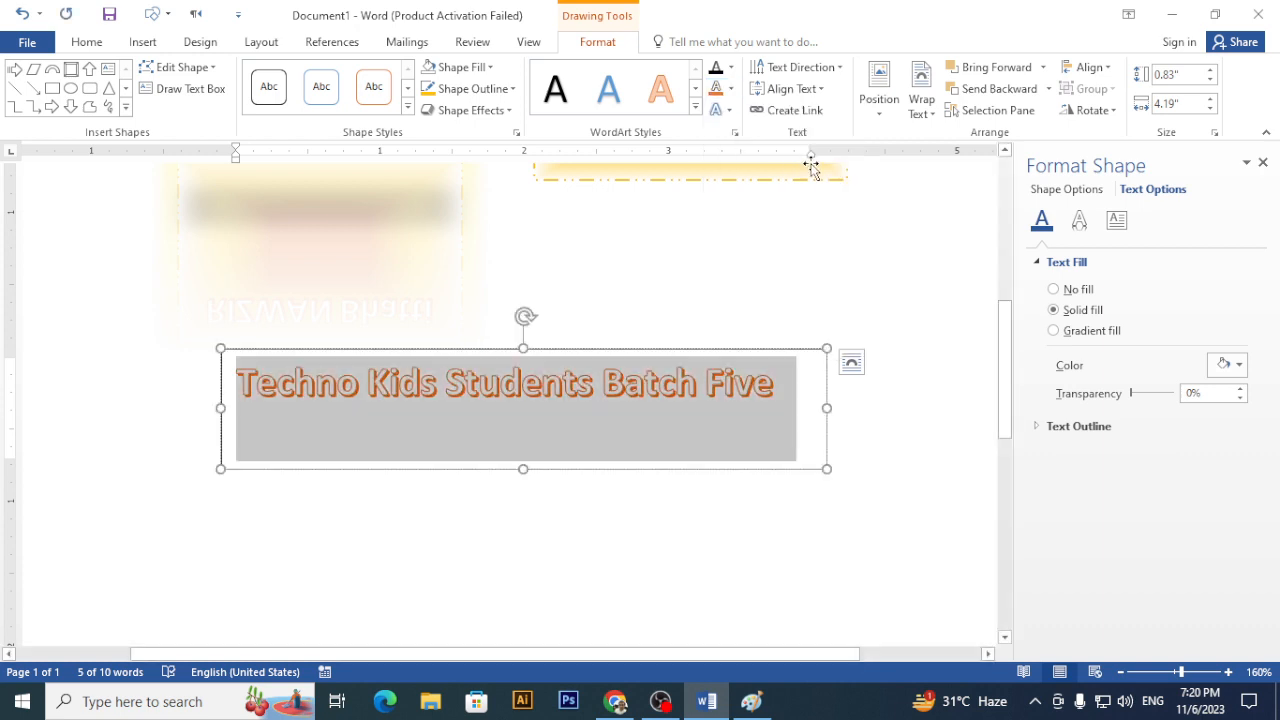
- Apply the Arch Up Follow Path transform to the WordArt title
click(730, 112)
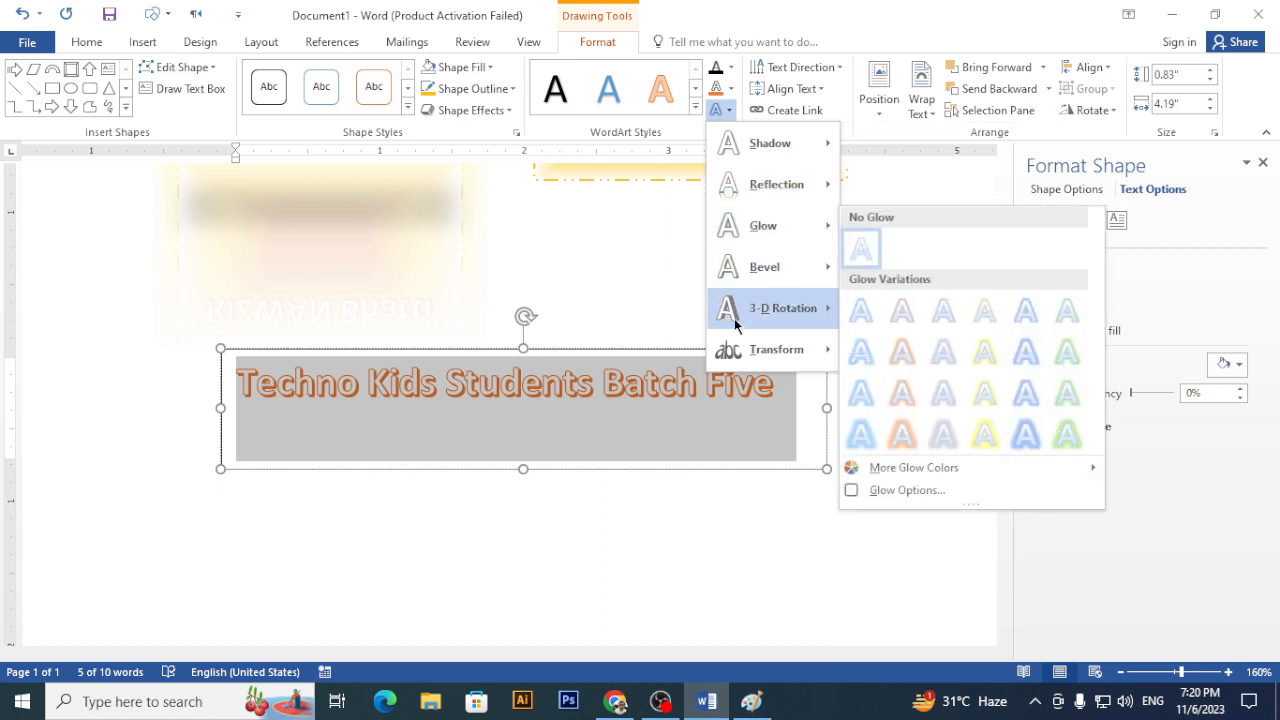
mouse_move(736, 352)
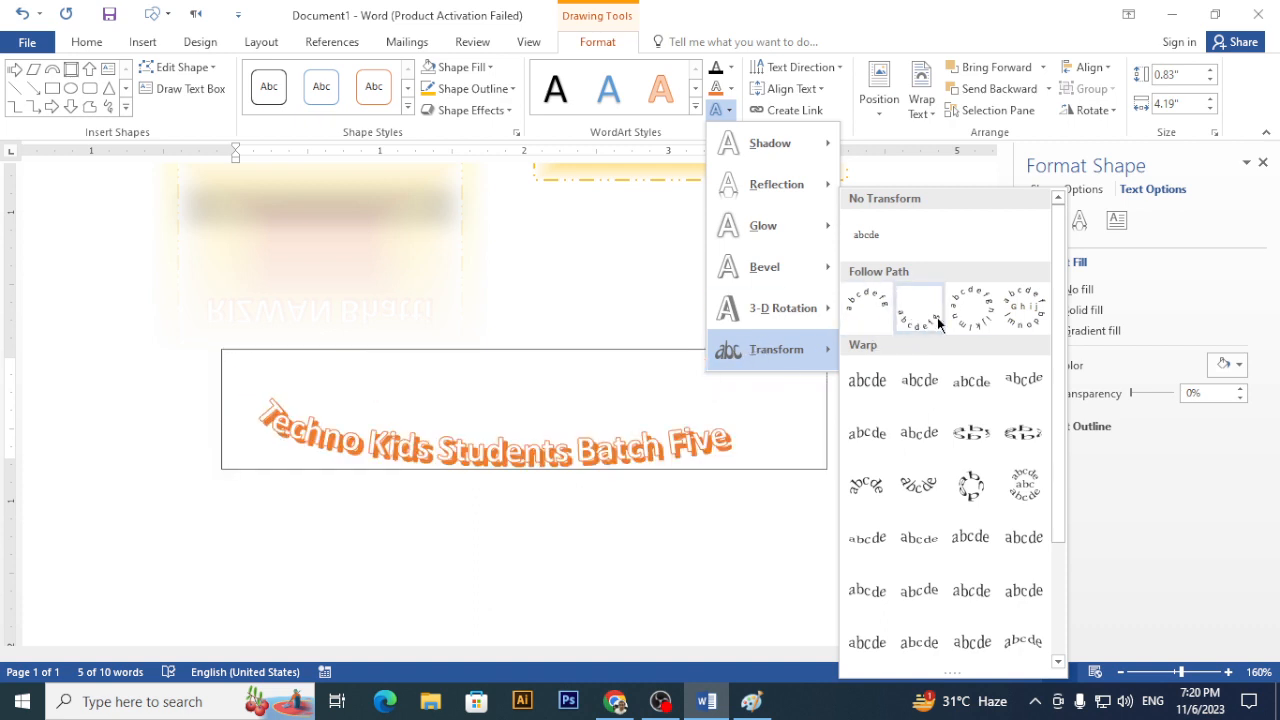
click(869, 305)
- Enlarge the arched title's font, close the Format Shape pane, and stretch its box to show everything
key(ctrl+z)
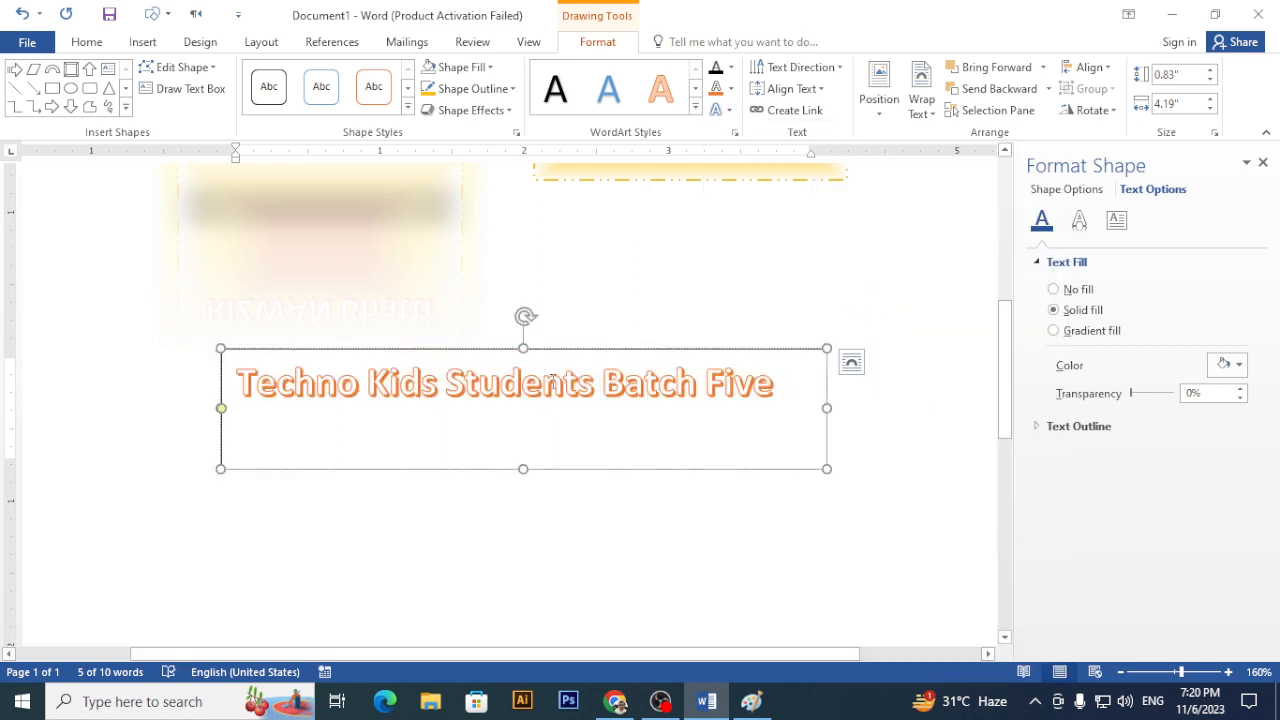
key(ctrl+a)
key(ctrl+shift+period)
key(ctrl+shift+period)
key(ctrl+shift+period)
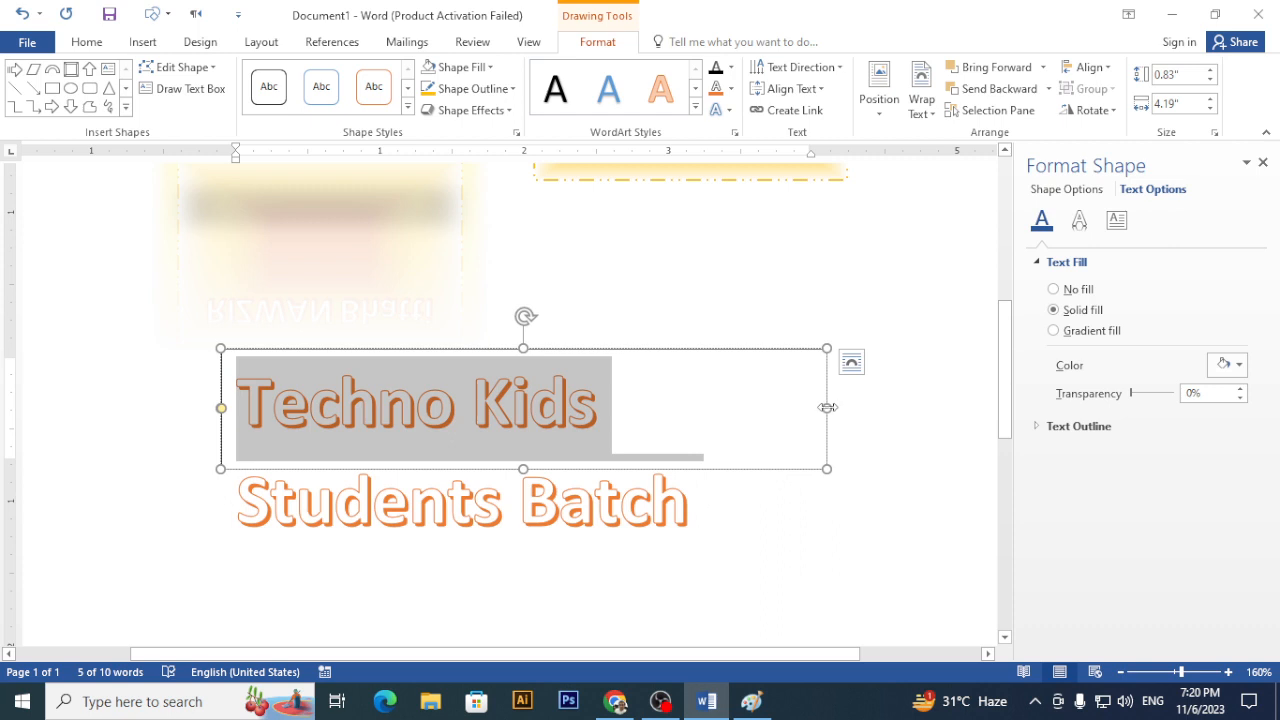
drag(827, 407, 973, 407)
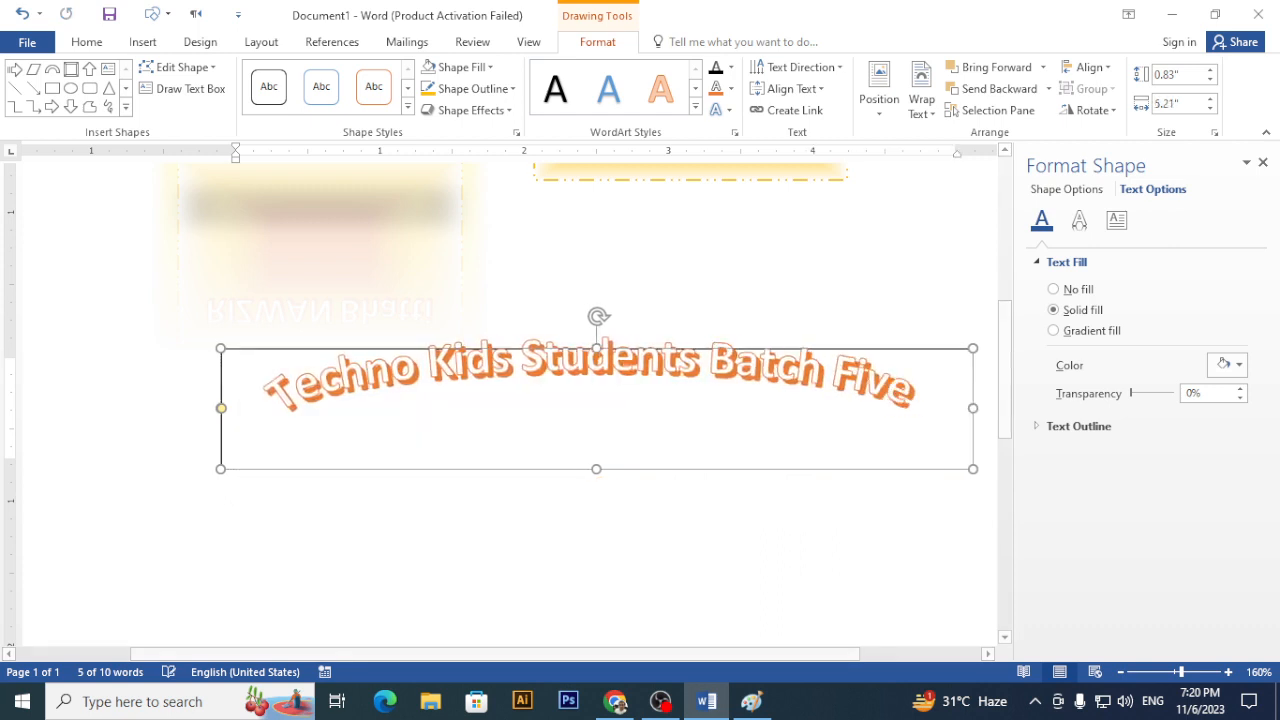
click(1262, 163)
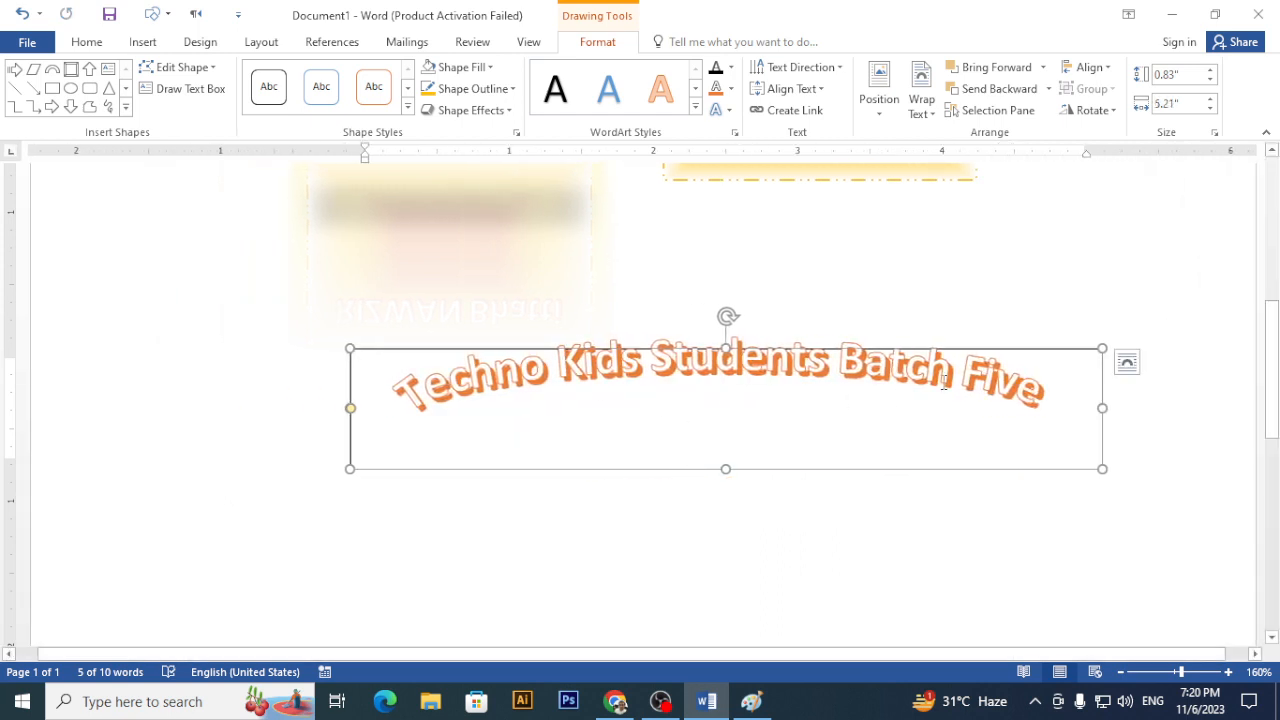
click(1043, 408)
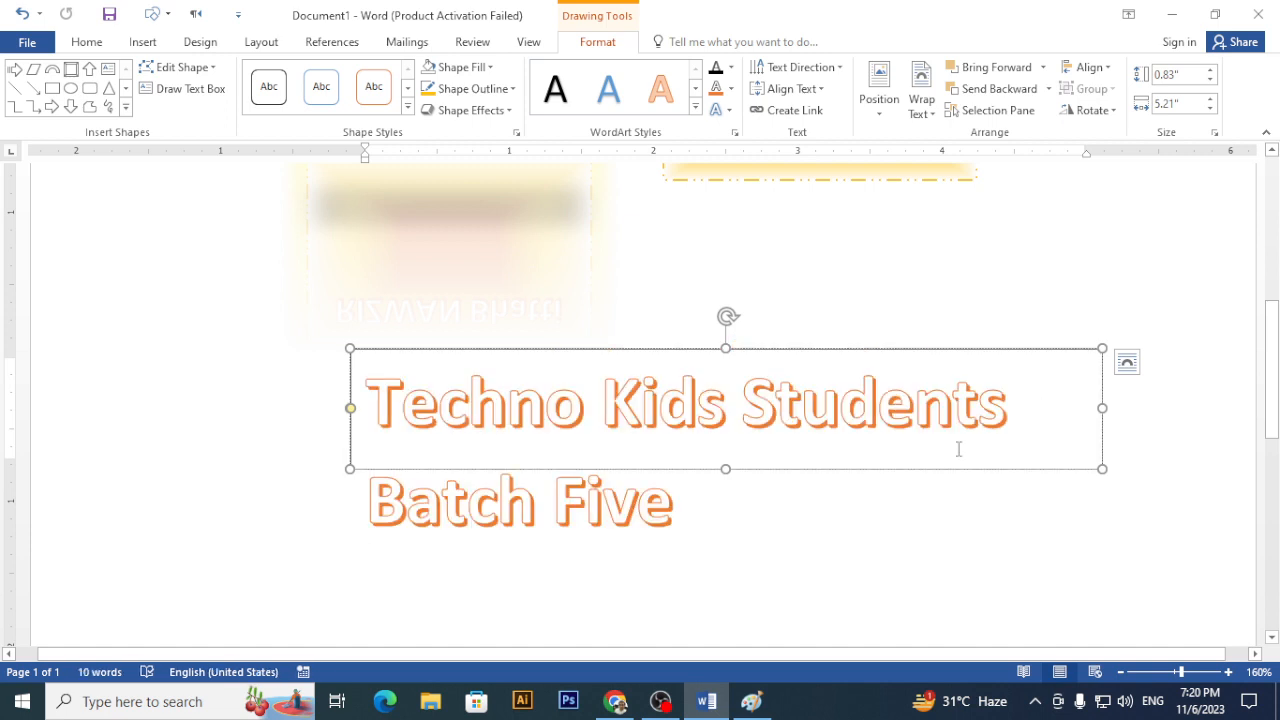
key(shift+Home)
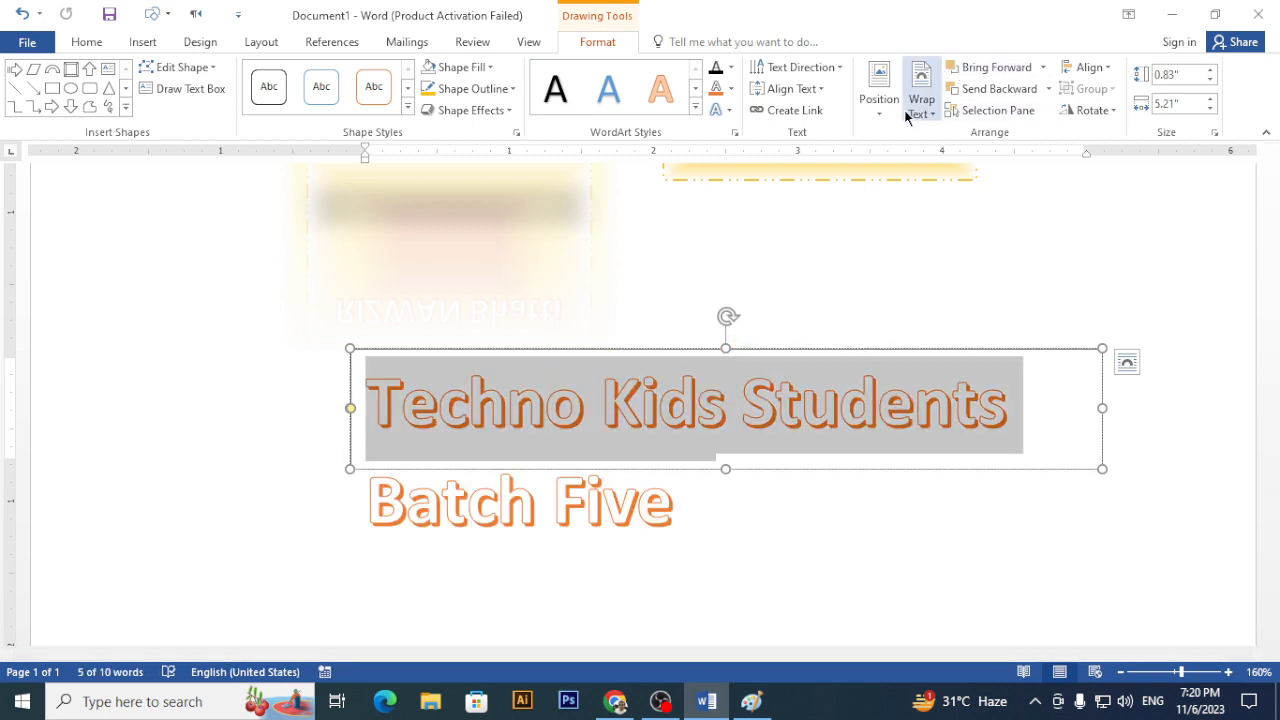
key(ctrl+shift+period)
key(ctrl+shift+period)
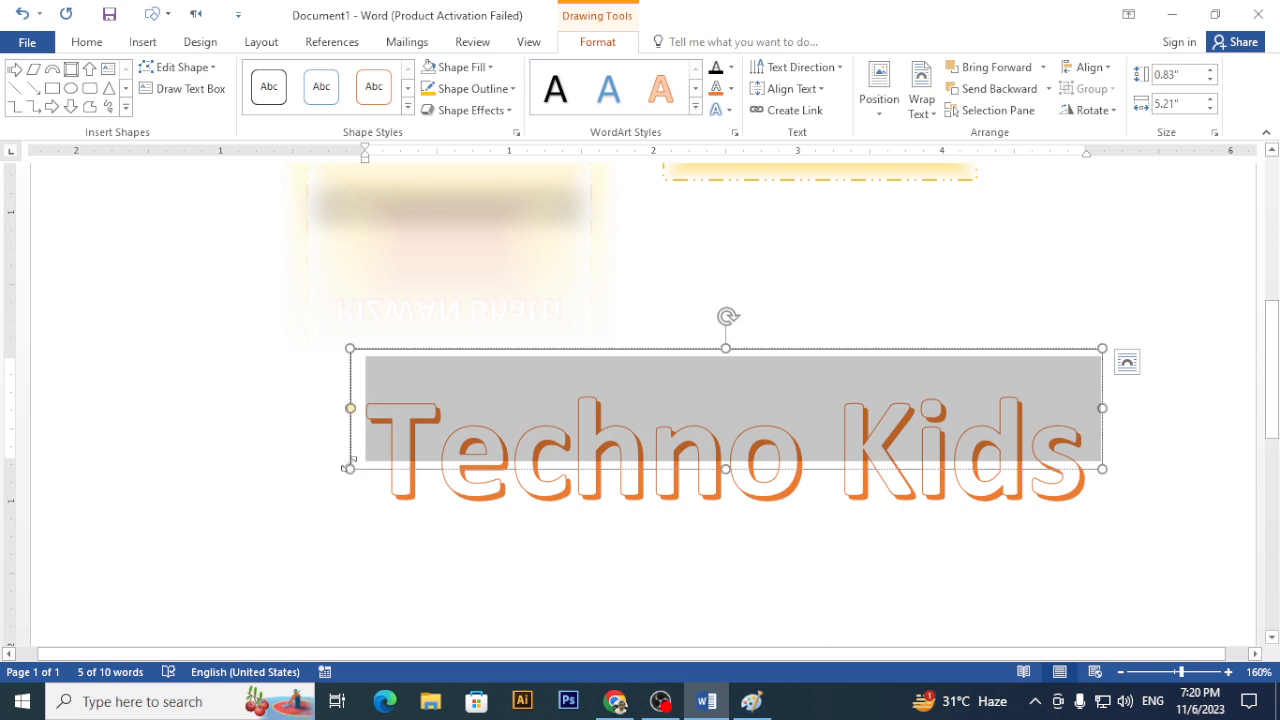
drag(340, 466, 134, 527)
- Place the arched WordArt title at the top of the page using a Position preset
click(1120, 414)
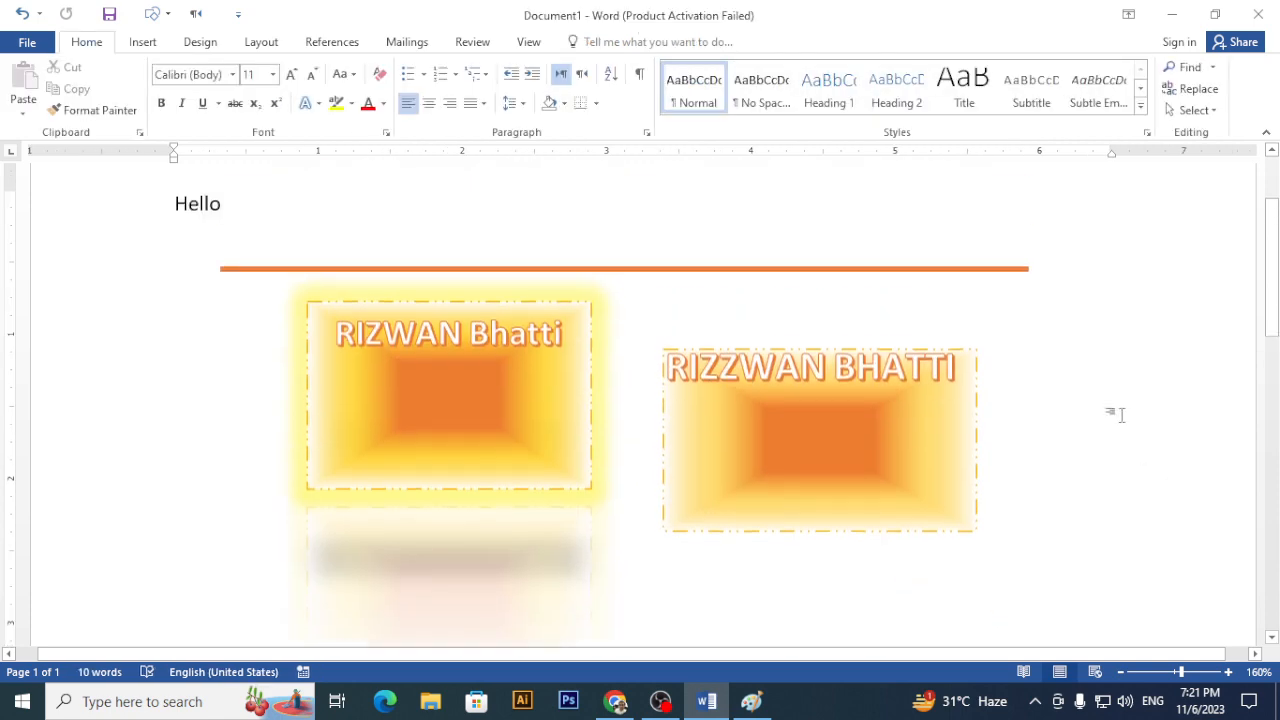
scroll(1120, 414, down, 3)
scroll(1090, 408, down, 3)
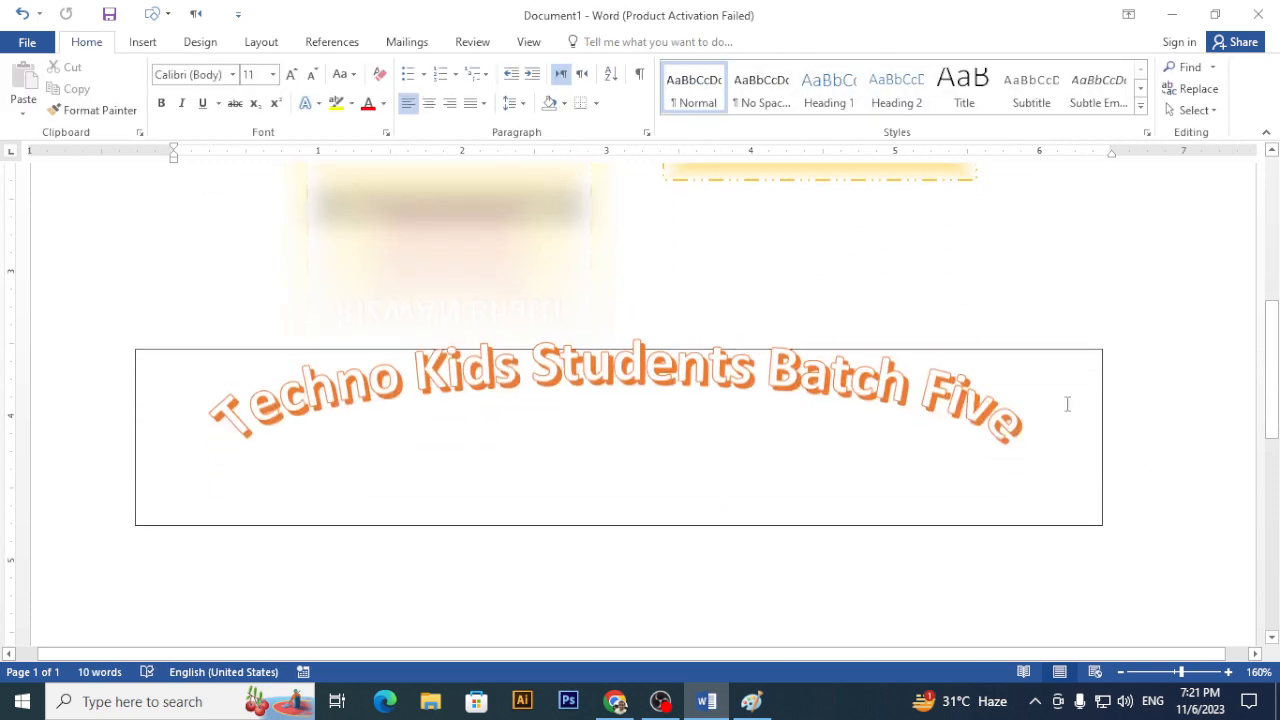
click(910, 352)
click(597, 42)
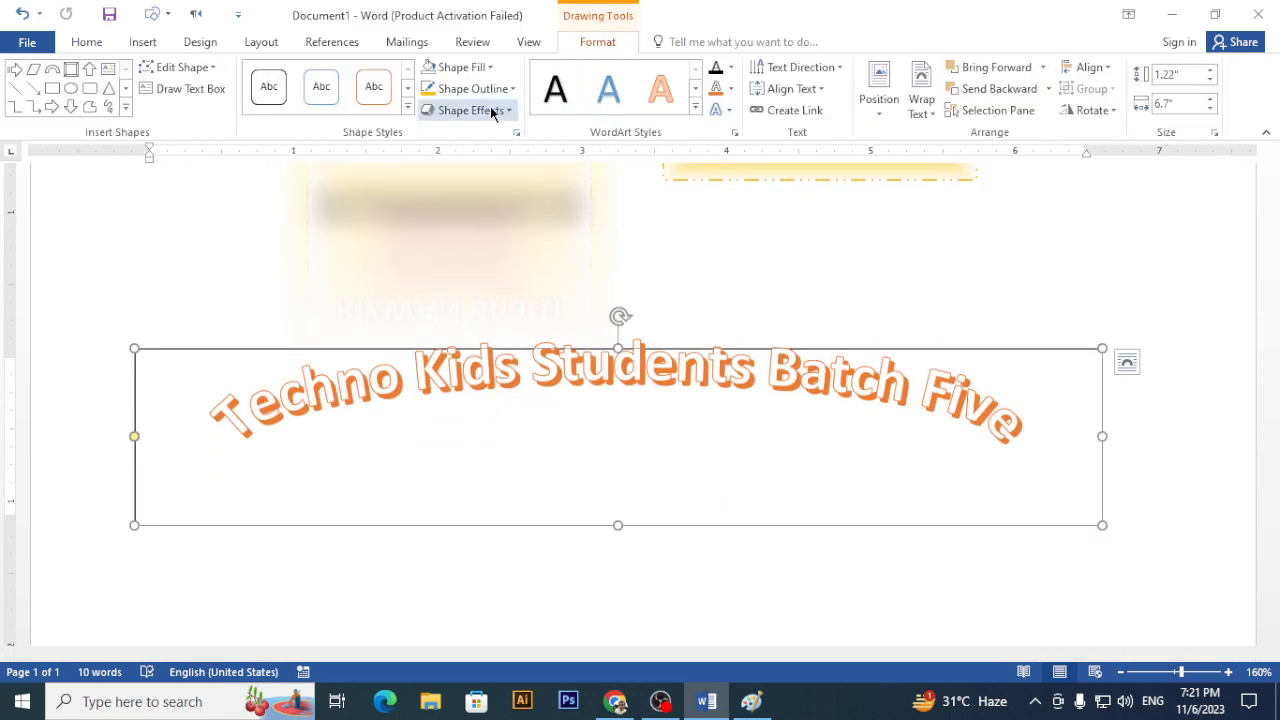
click(472, 89)
click(477, 254)
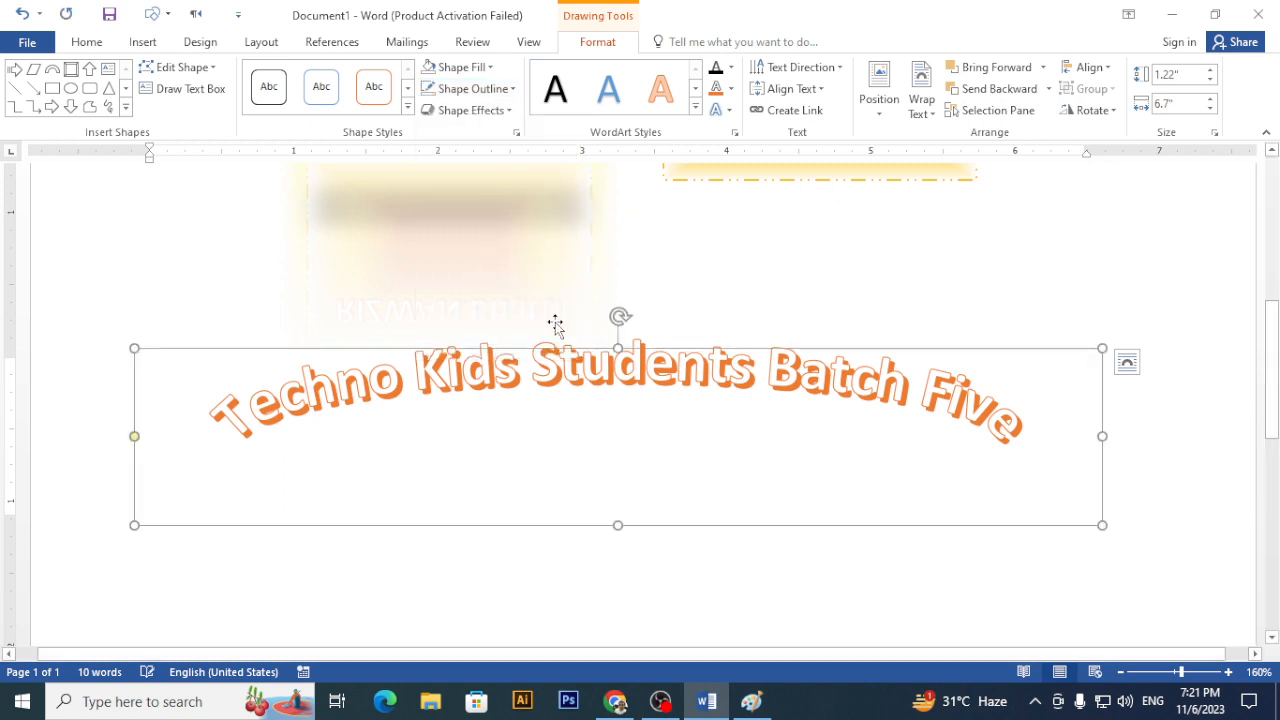
key(ctrl+z)
click(869, 108)
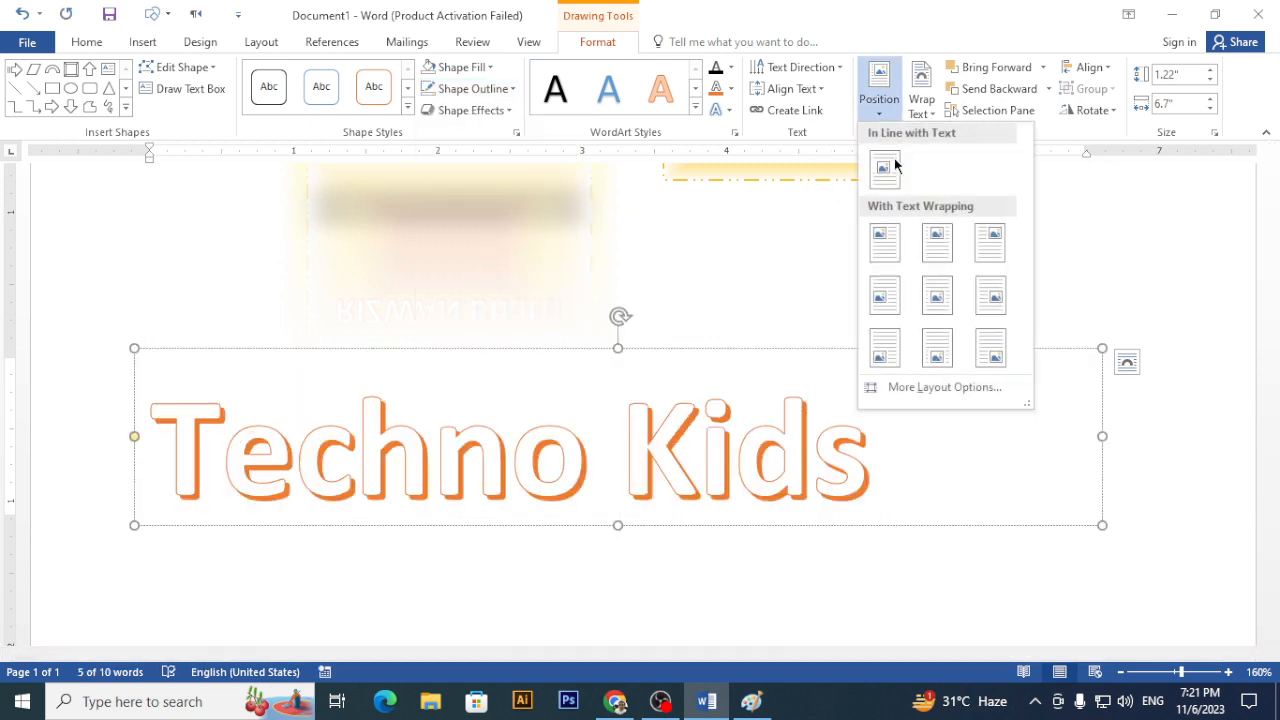
click(936, 245)
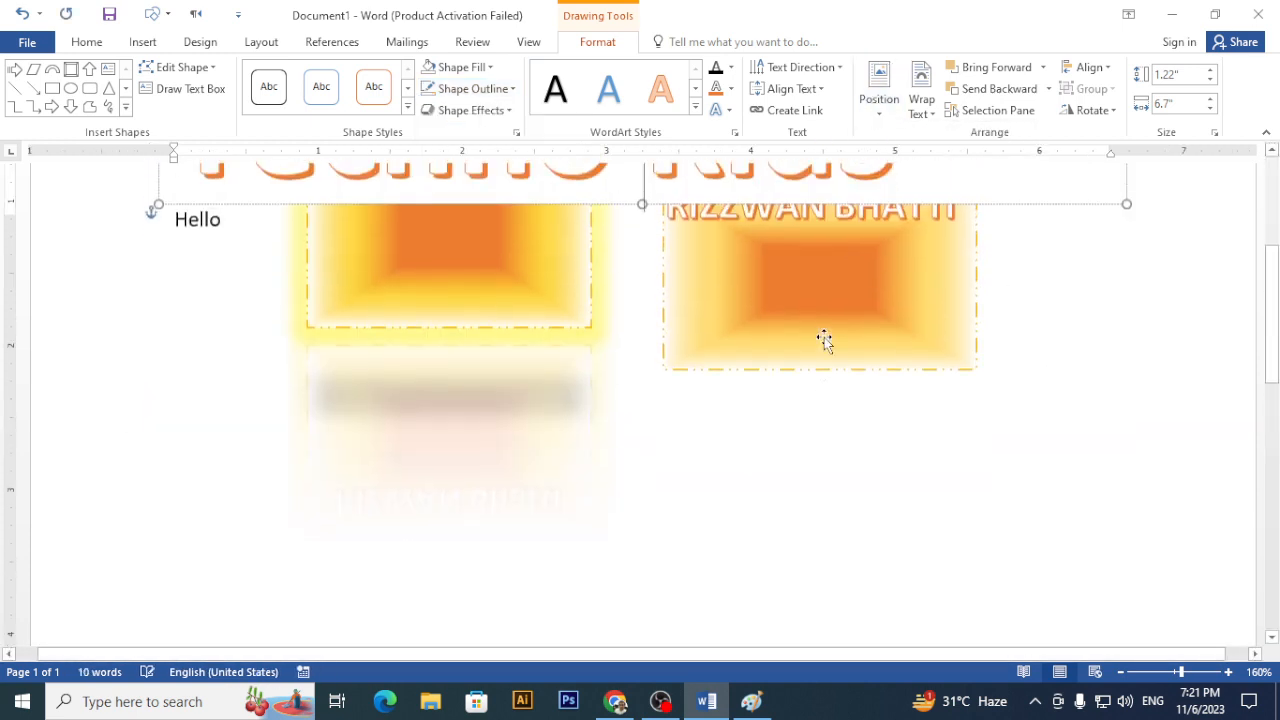
- Move the right gradient card lower and remove the fill from the WordArt title box
click(1046, 409)
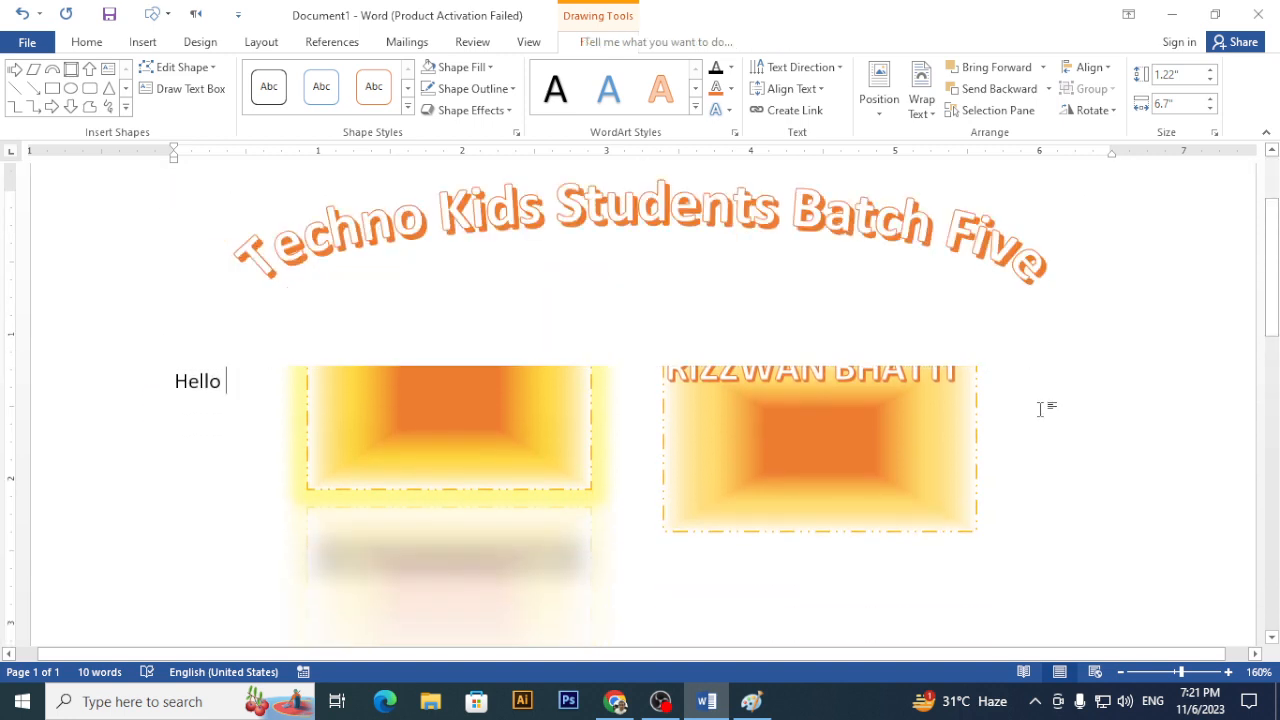
drag(911, 443, 914, 554)
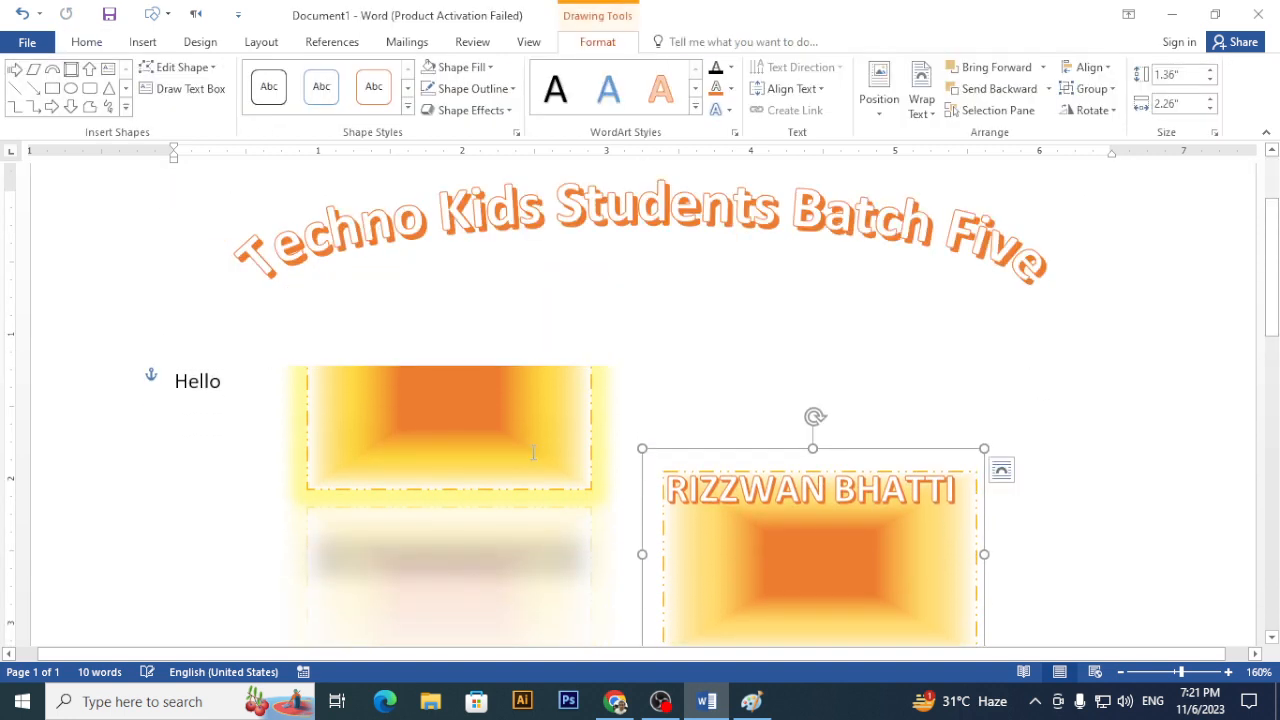
click(592, 466)
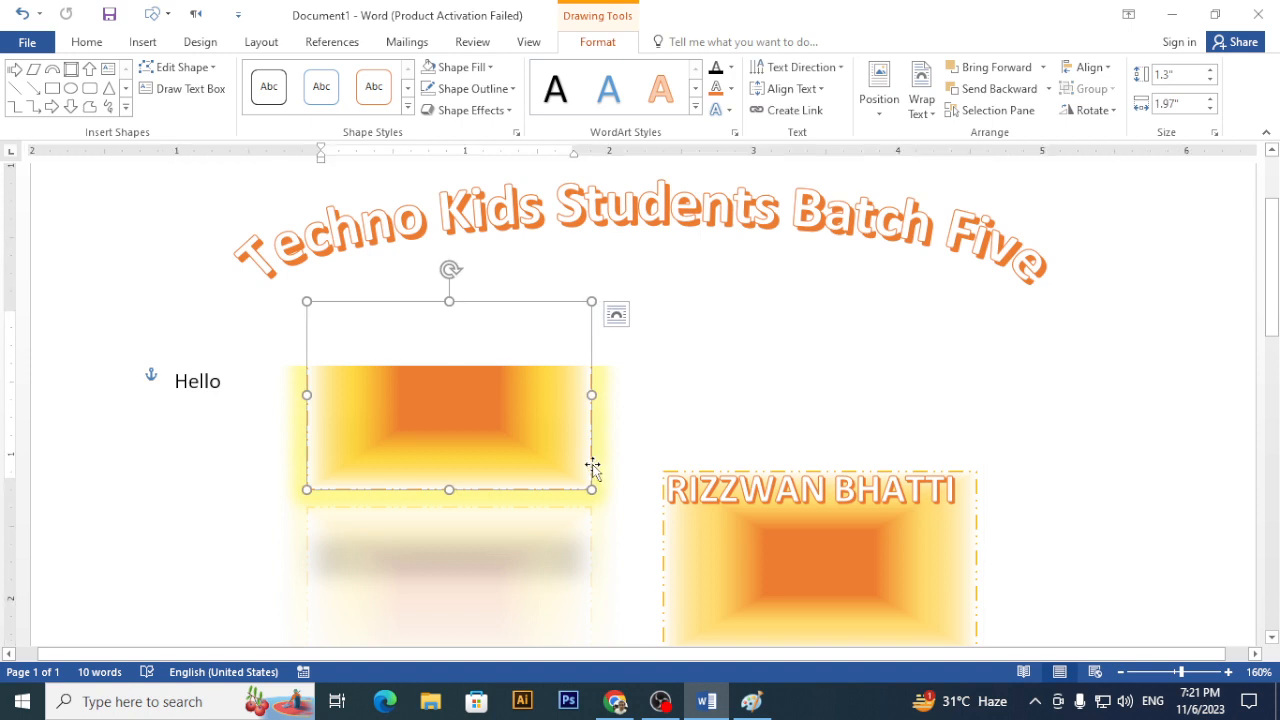
click(563, 185)
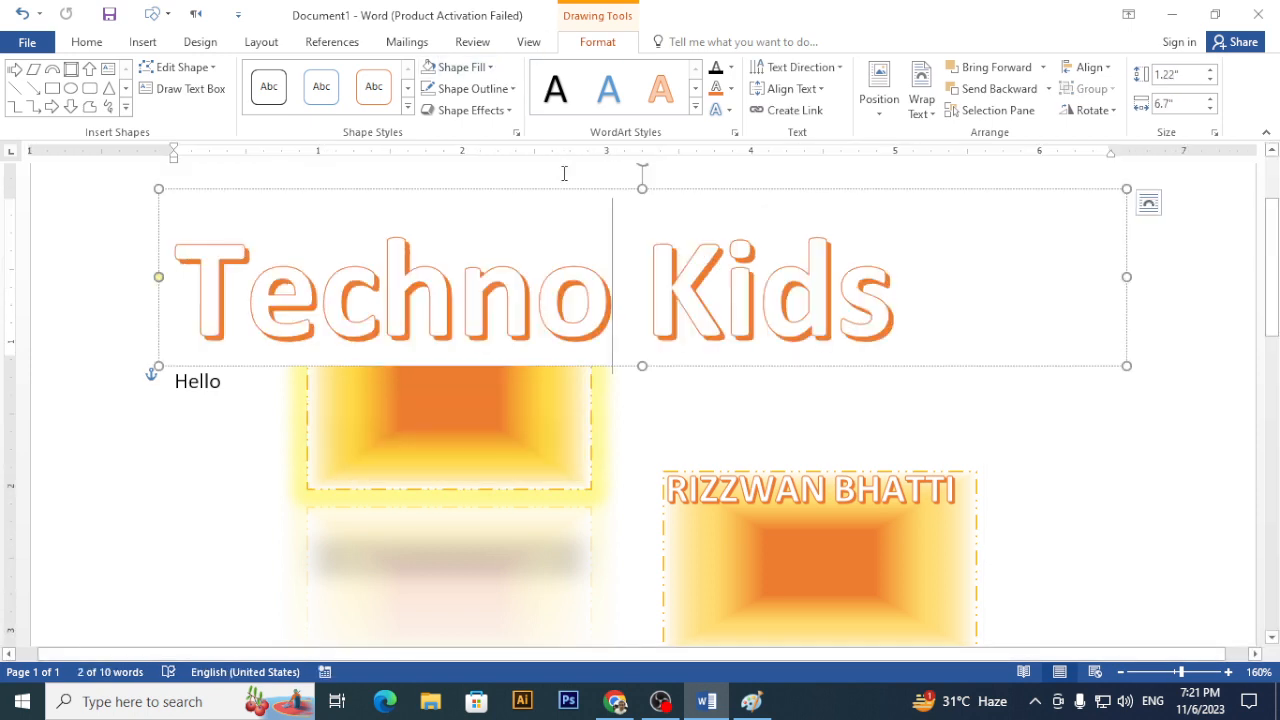
click(491, 67)
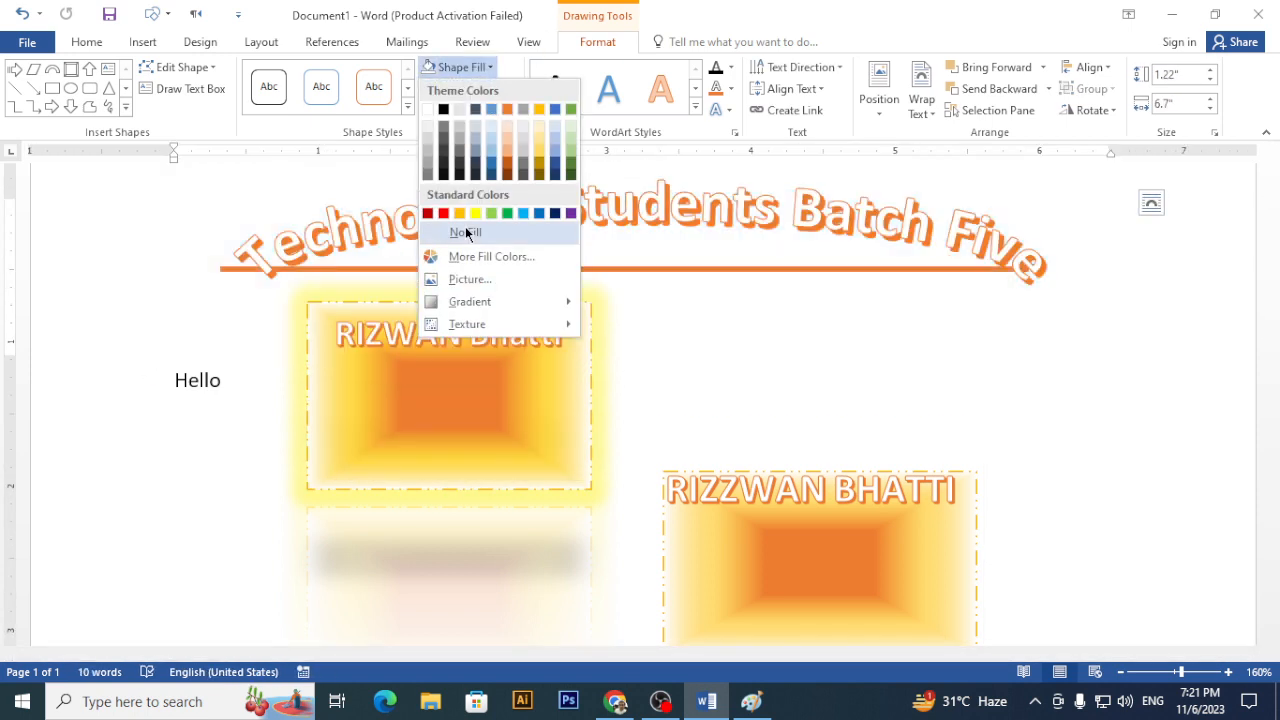
click(465, 232)
- Drag the left gradient card down and reselect the Techno Kids title
click(1062, 437)
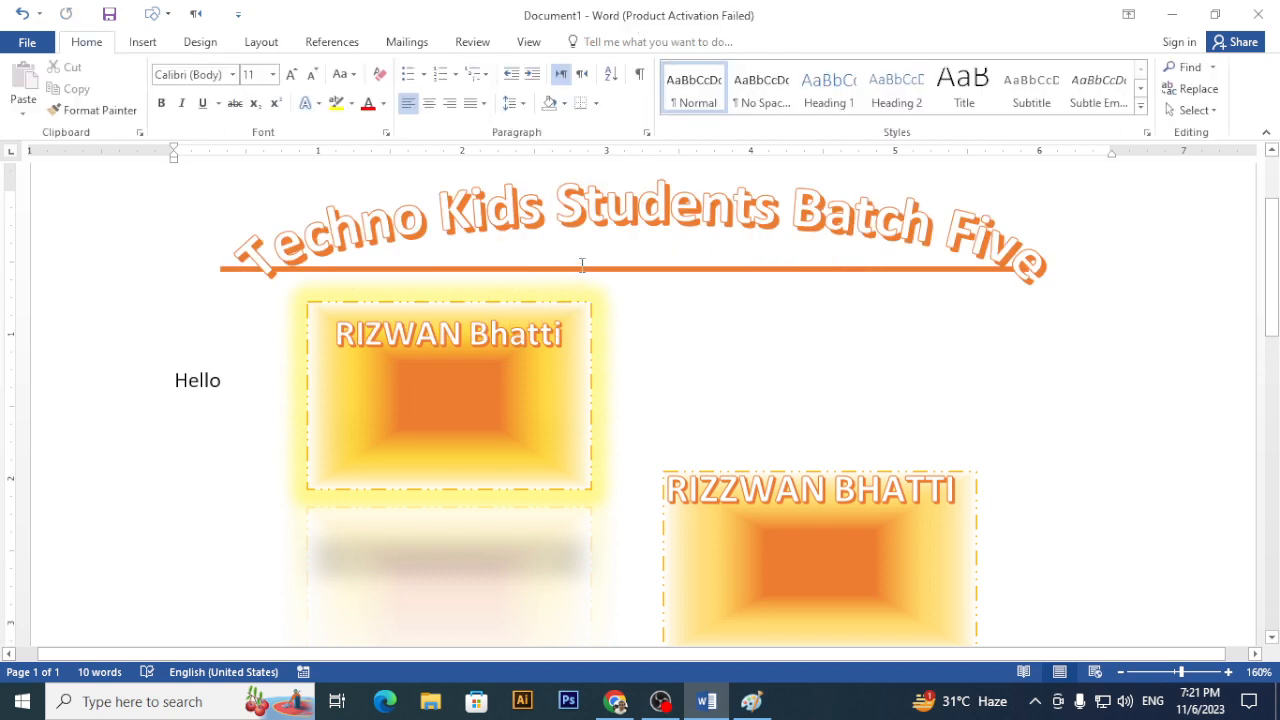
click(557, 372)
drag(594, 449, 594, 600)
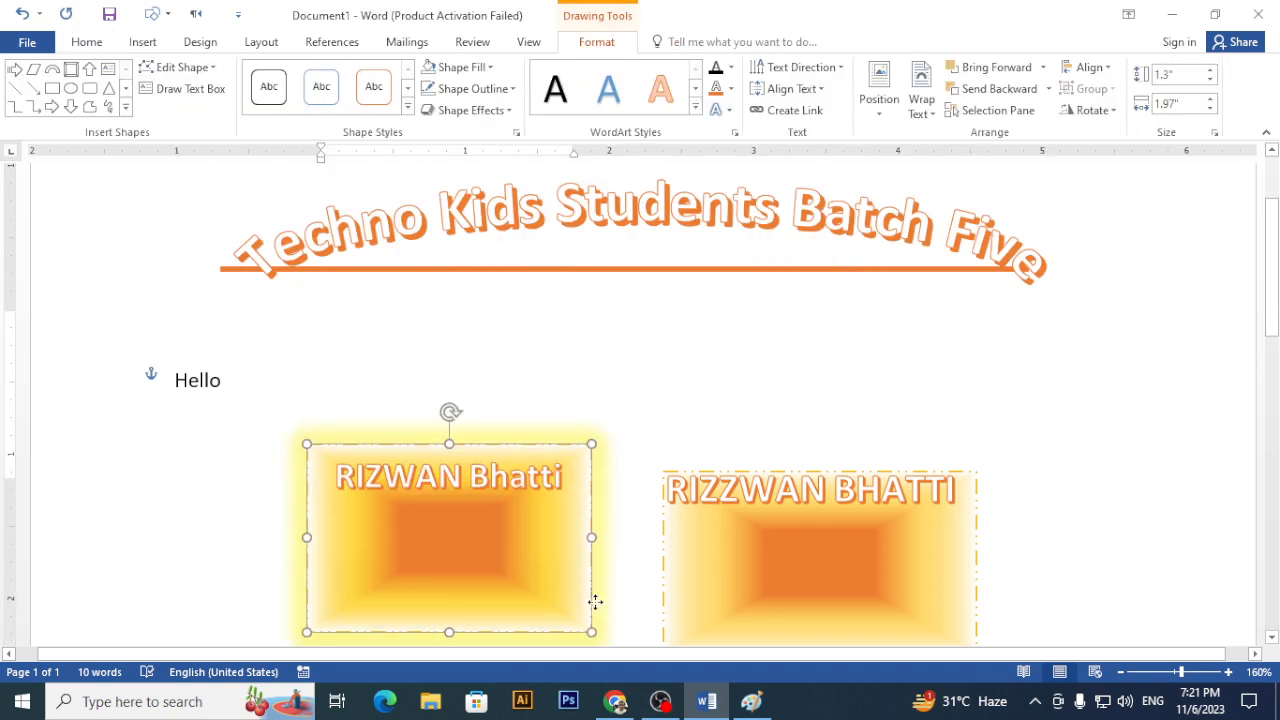
scroll(634, 425, down, 3)
scroll(612, 430, up, 3)
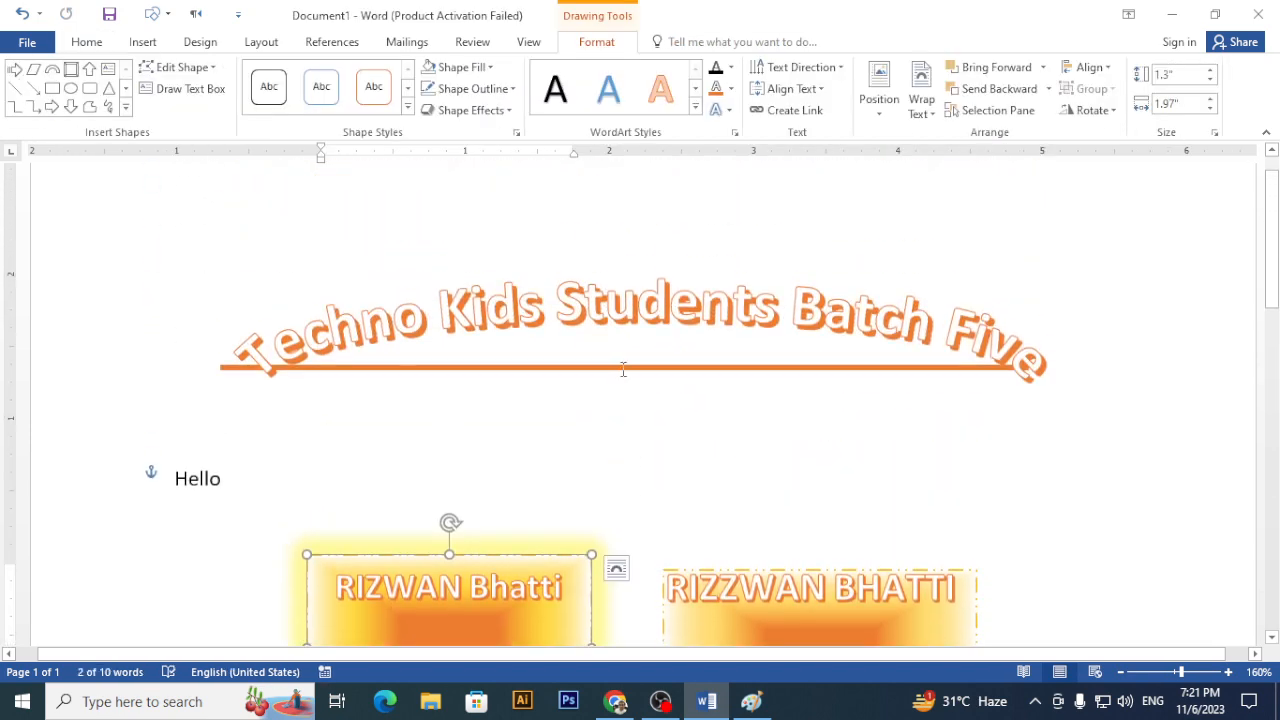
click(622, 369)
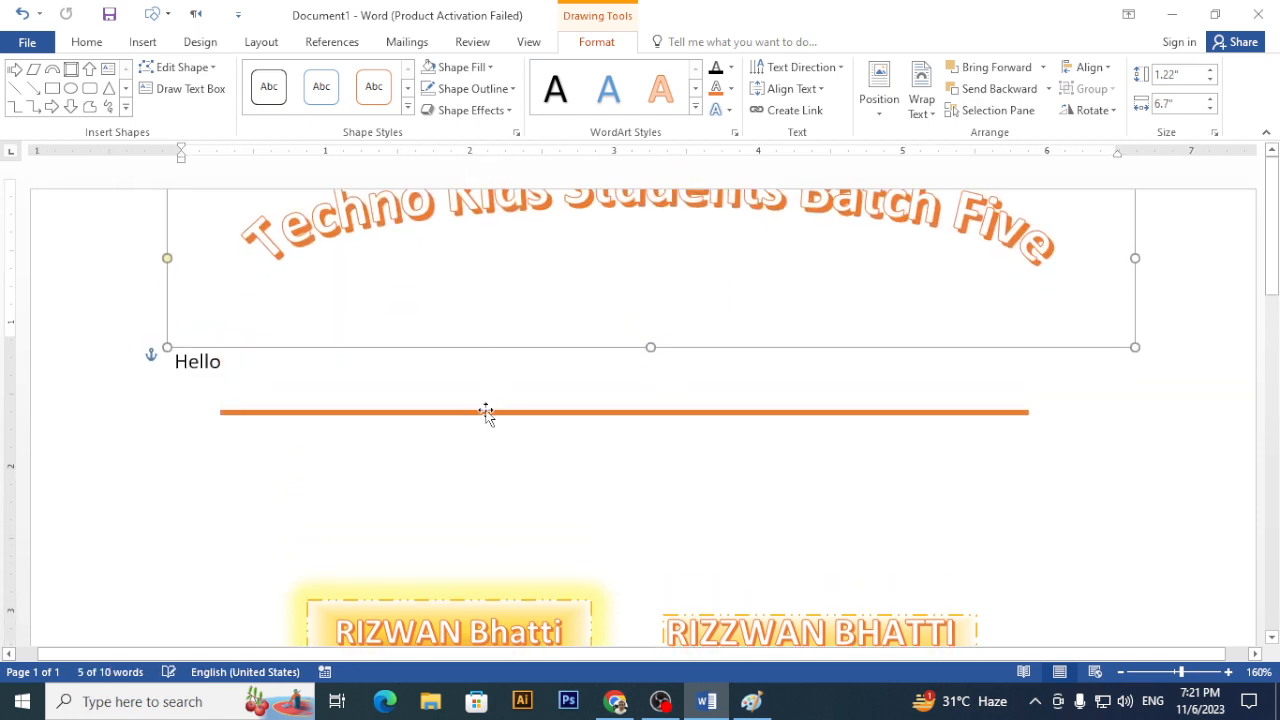
- Lower the orange line and shift the title WordArt down and to the right
drag(486, 413, 489, 516)
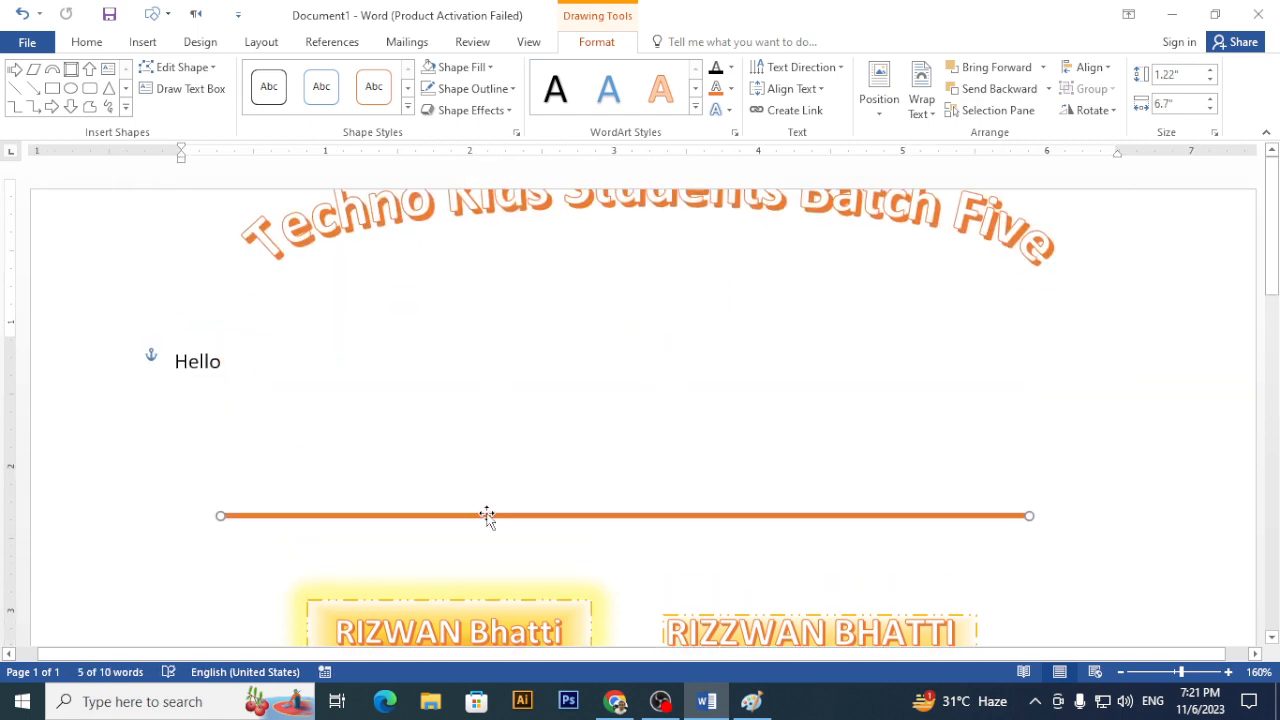
click(447, 190)
drag(373, 350, 385, 415)
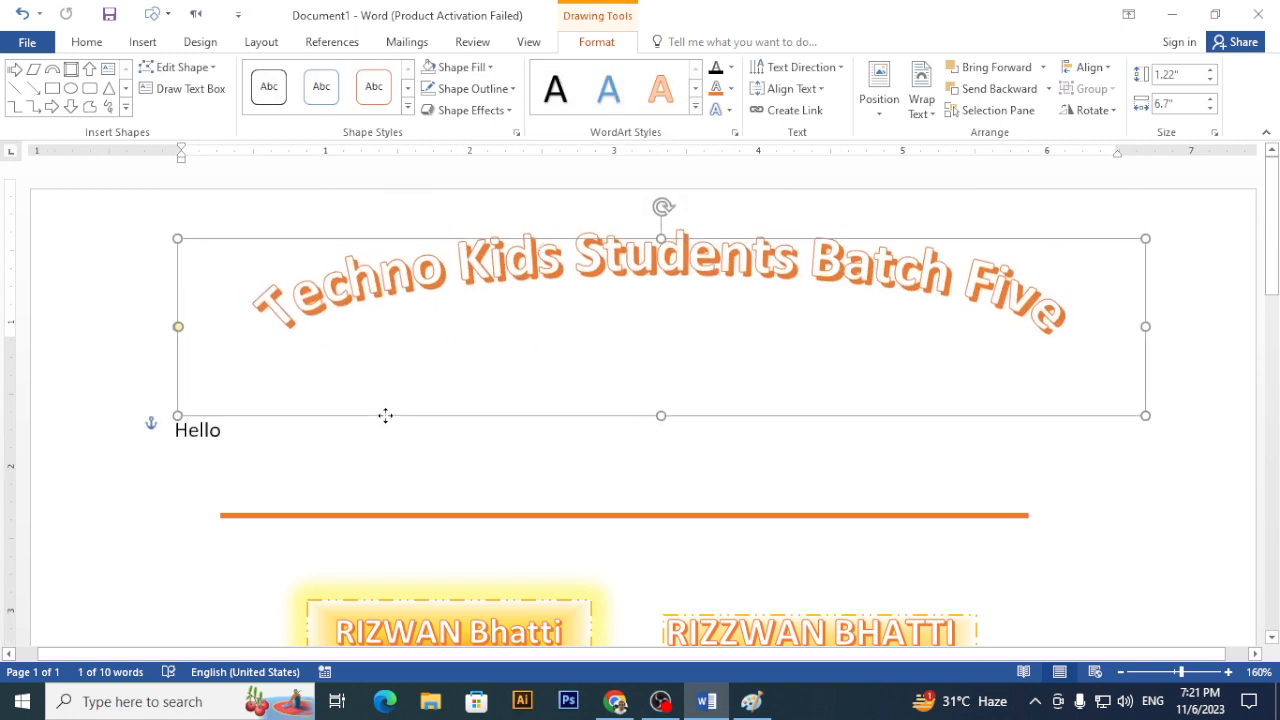
click(471, 508)
- Move the orange line up beneath the arched title and shorten it to 5.6"
drag(475, 517, 535, 344)
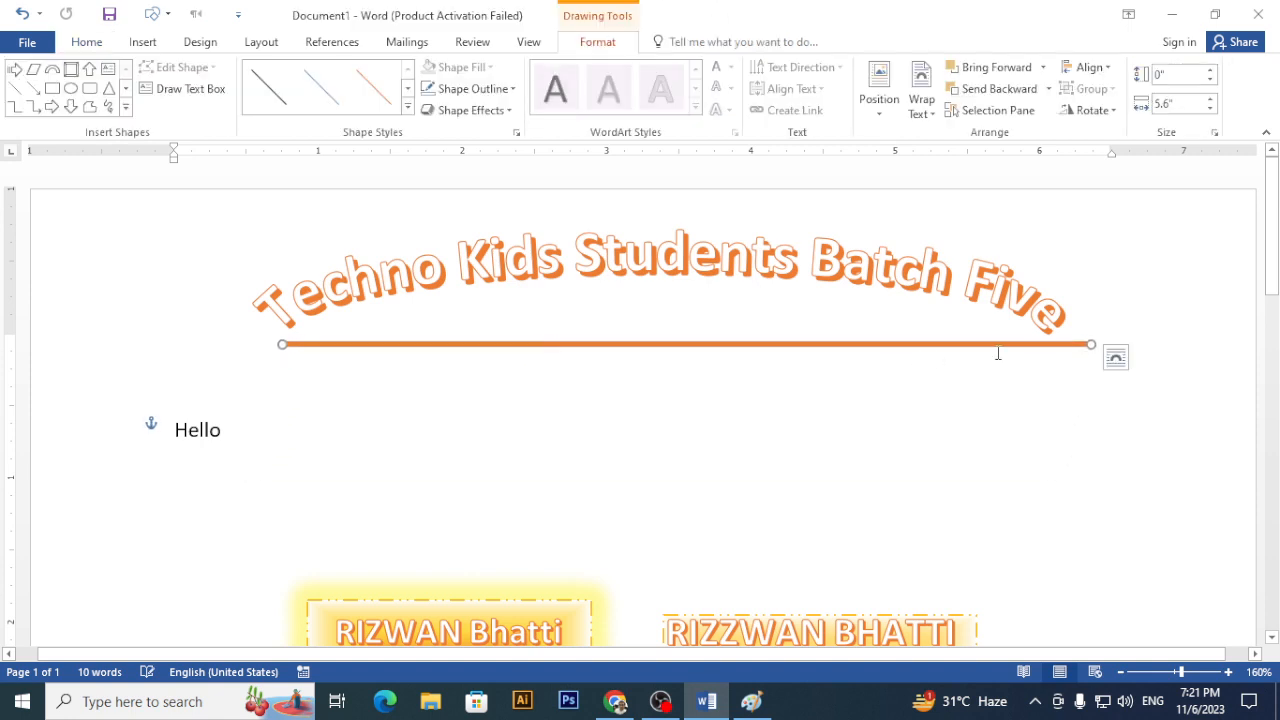
drag(1084, 342, 1052, 344)
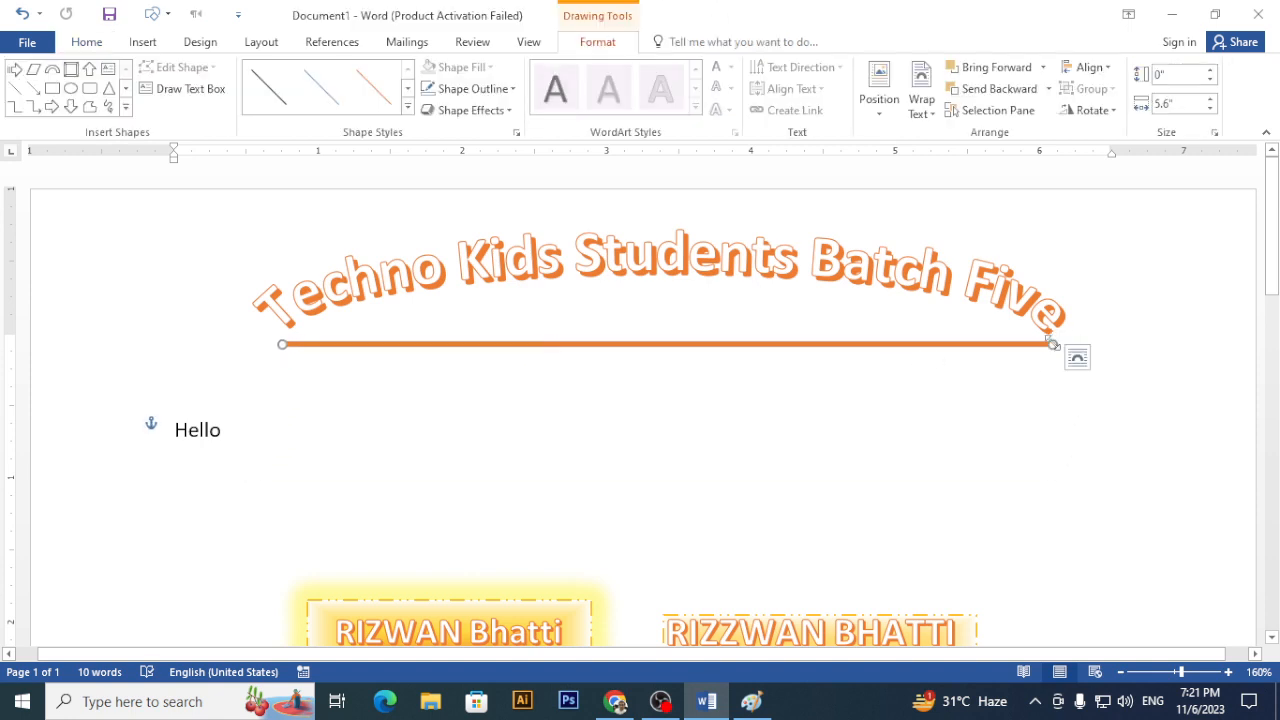
double_click(639, 350)
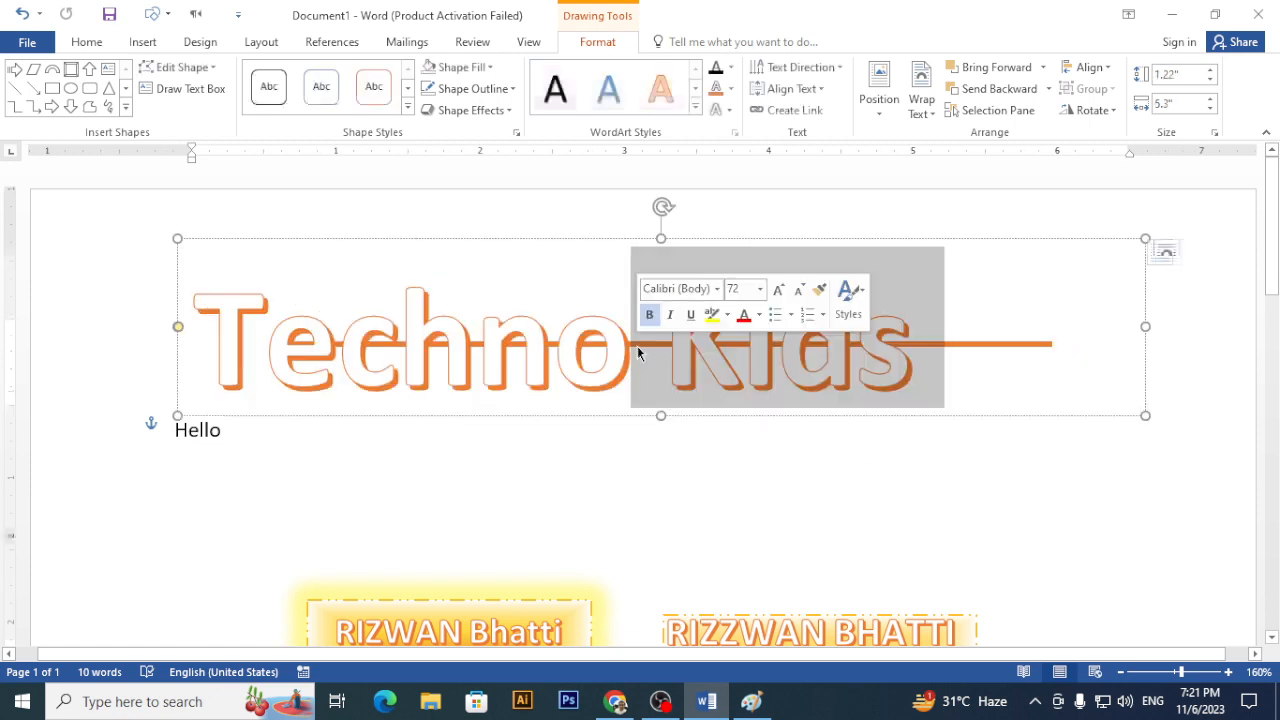
click(578, 498)
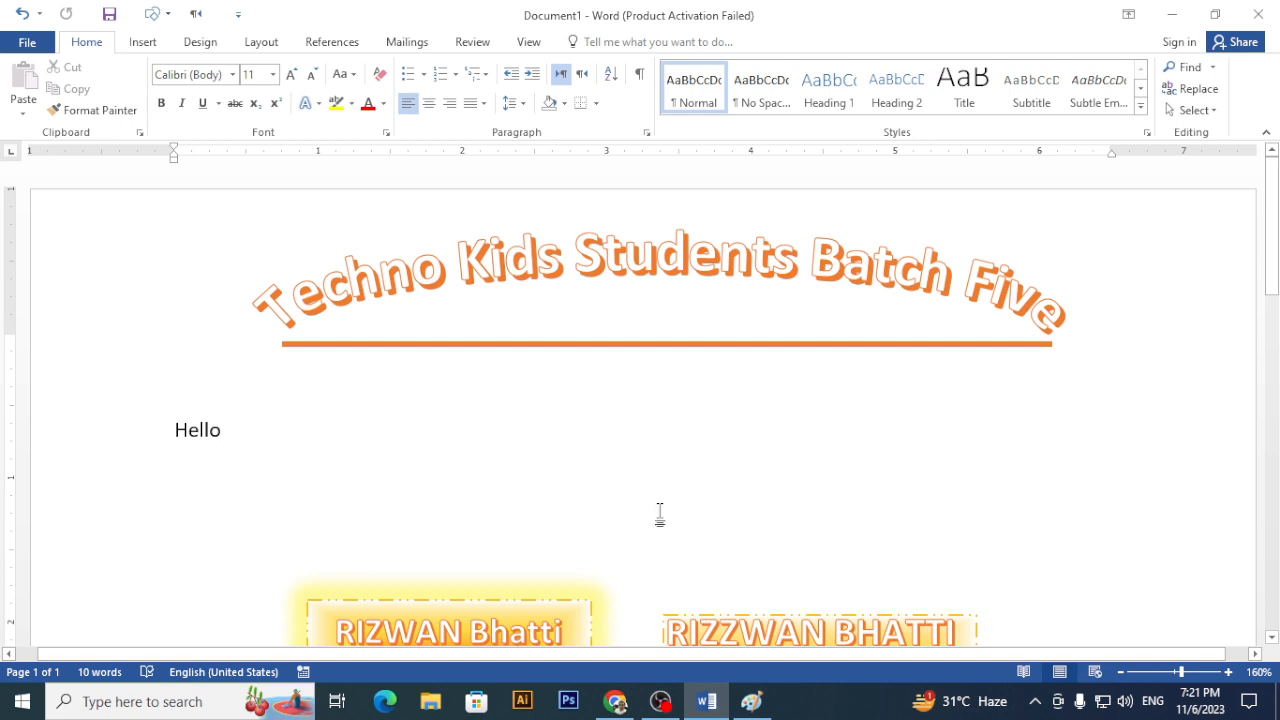
- Draw a new text box below the RIZWAN boxes containing 'Techno kids Students Natch Five'
scroll(660, 517, down, 5)
scroll(567, 499, up, 3)
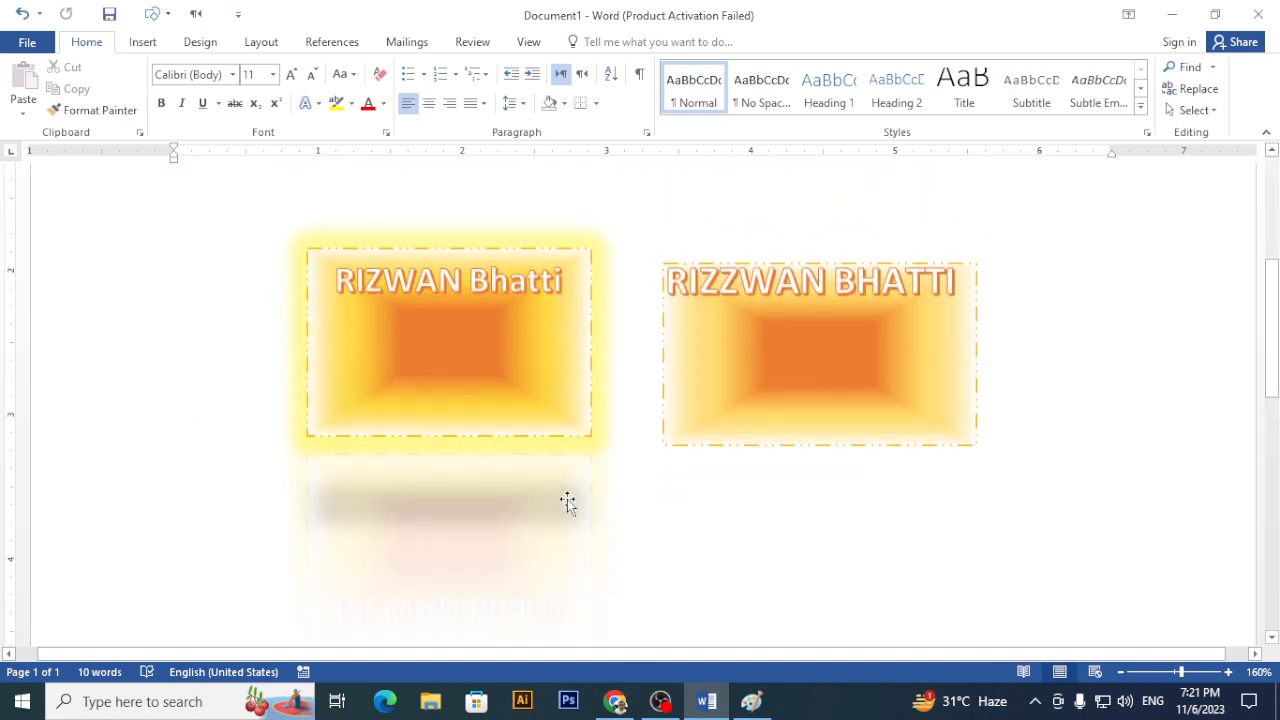
scroll(460, 420, down, 3)
click(143, 42)
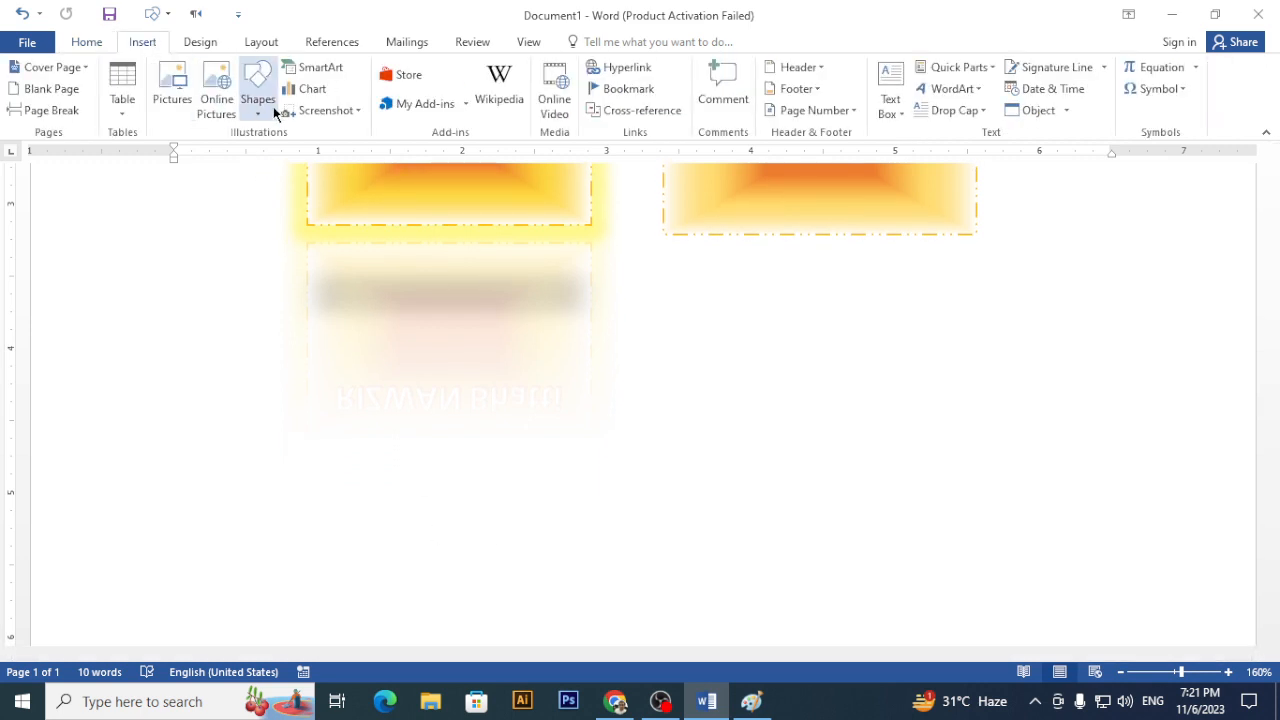
click(257, 105)
click(342, 154)
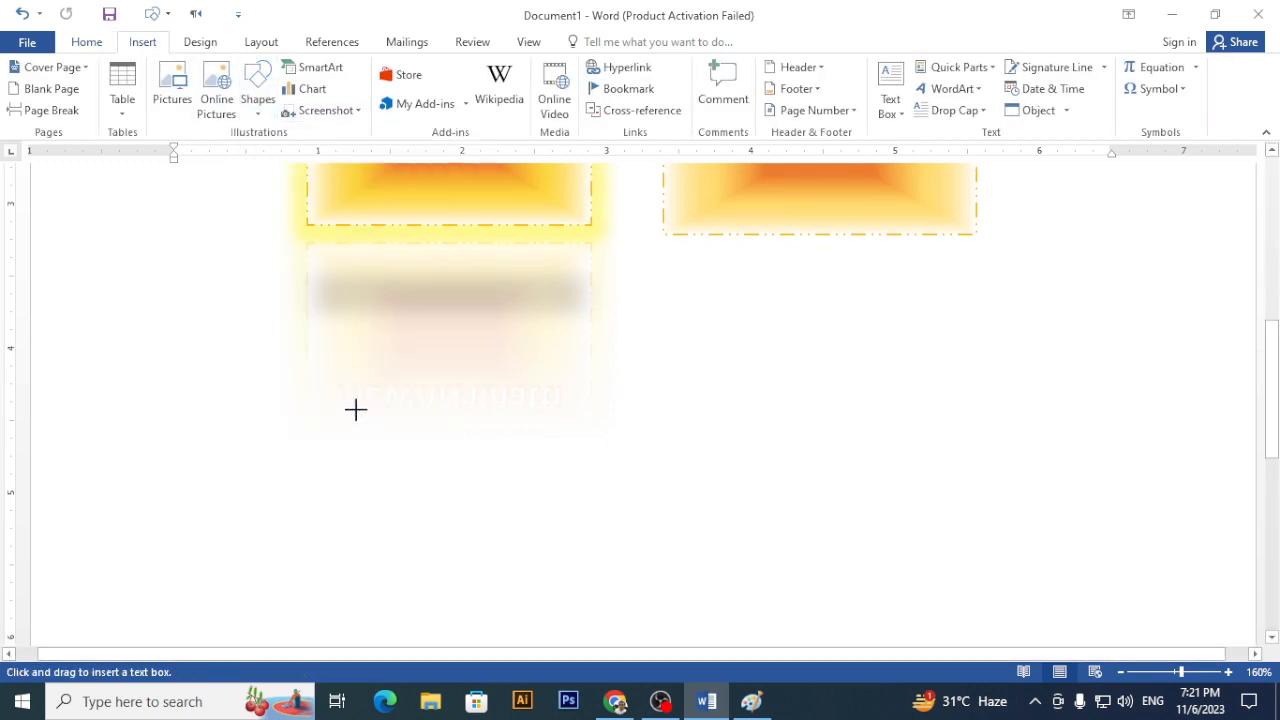
drag(361, 363, 643, 477)
text(Techno kids)
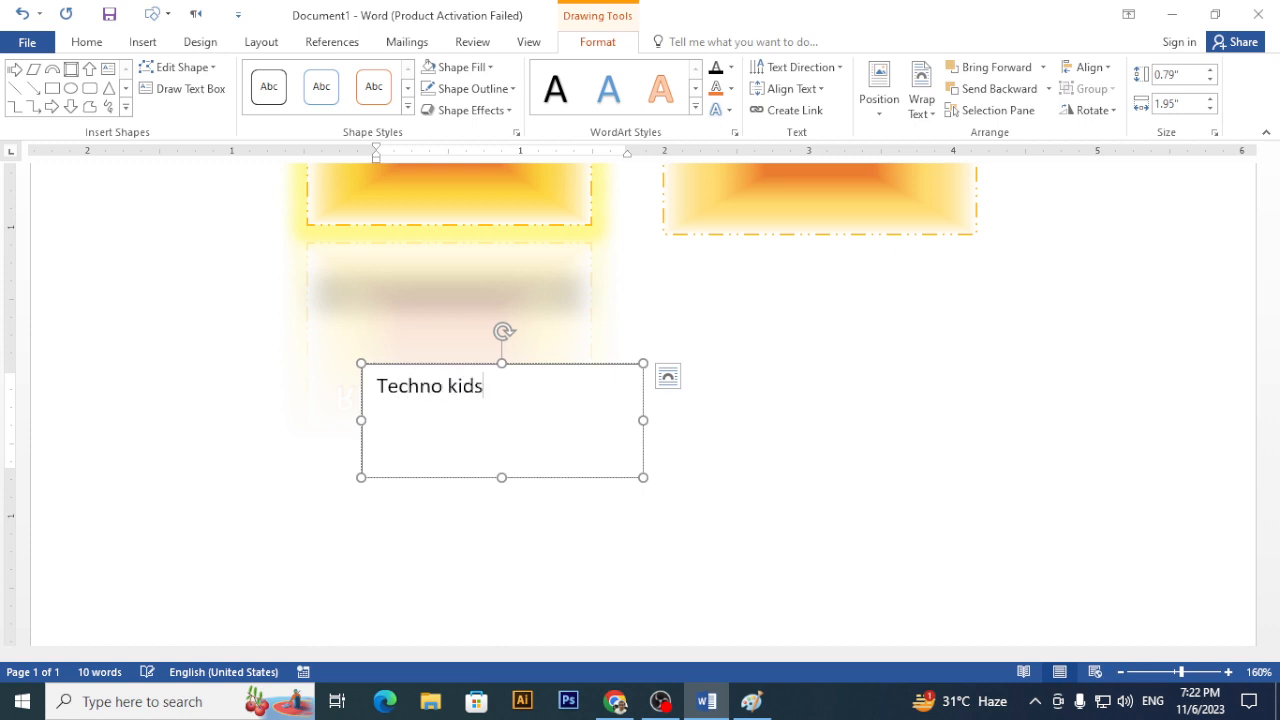
text( Students)
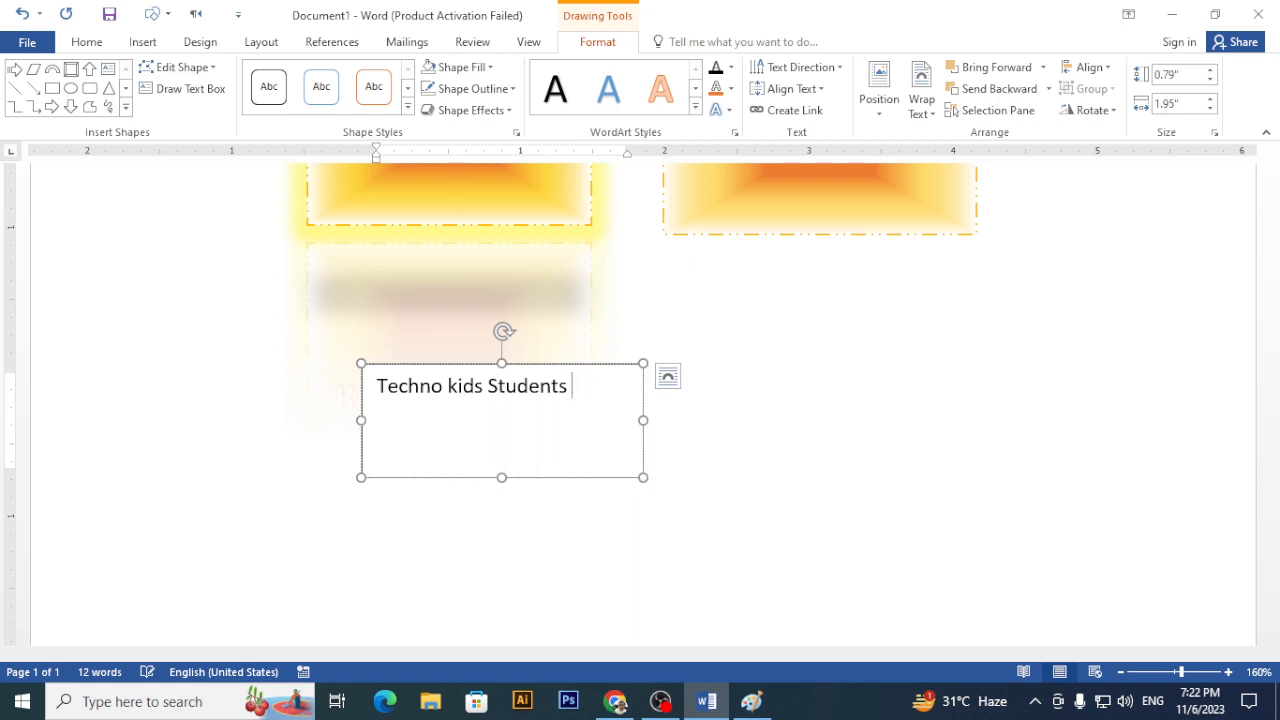
text( Natch Five)
- Enlarge the font size of the text box's text
triple_click(381, 419)
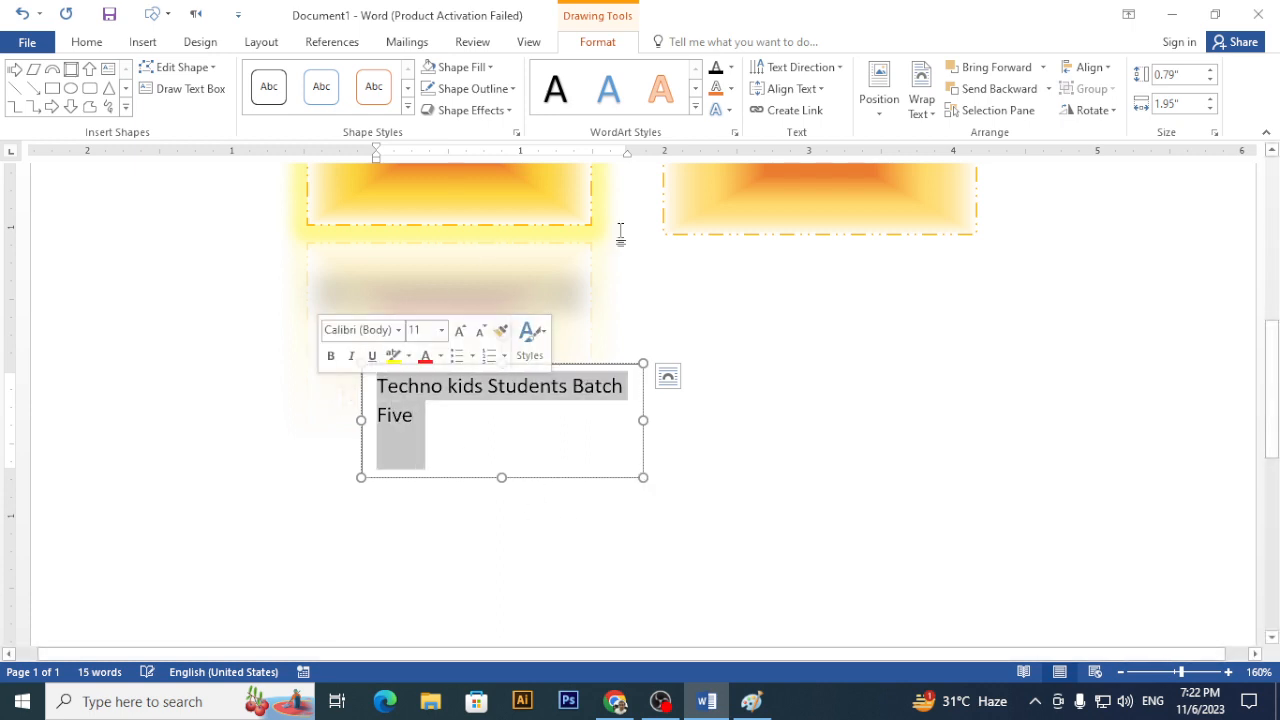
key(ctrl+shift+period)
key(ctrl+shift+period)
key(ctrl+shift+period)
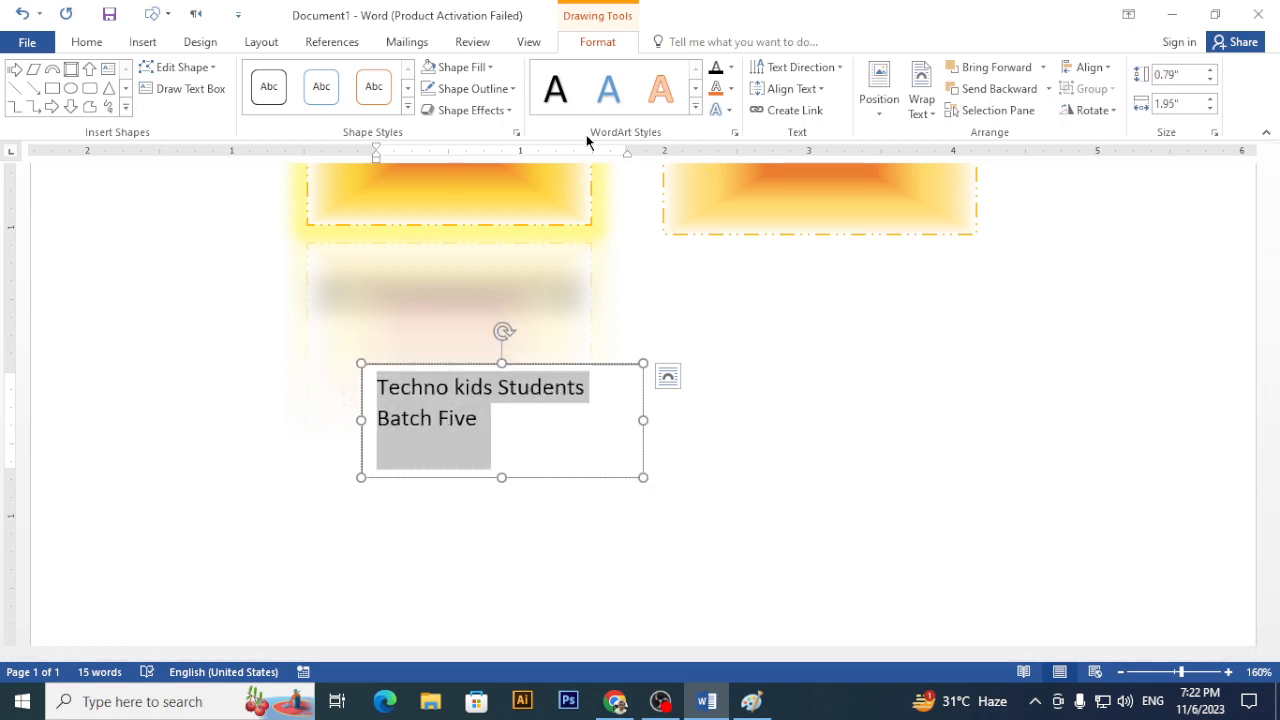
click(695, 106)
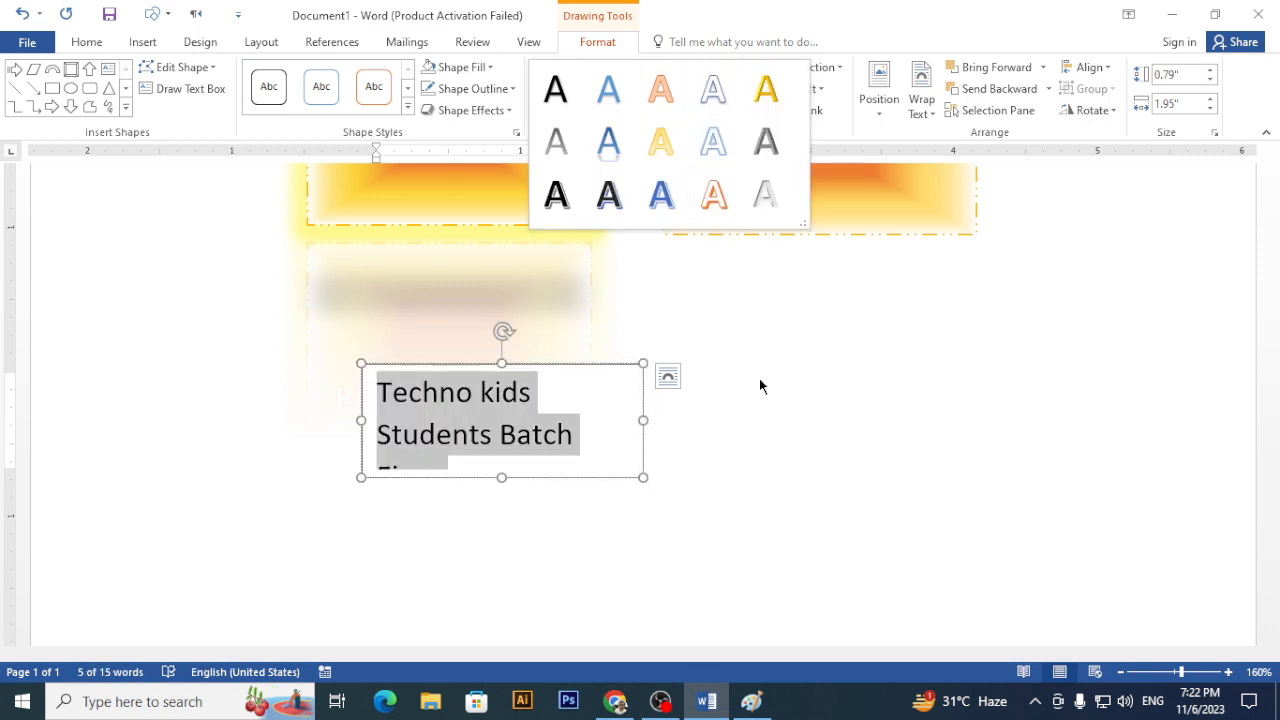
click(760, 436)
- Curve the text into a circle with the Follow Path transform and enlarge it to 22 pt
click(605, 366)
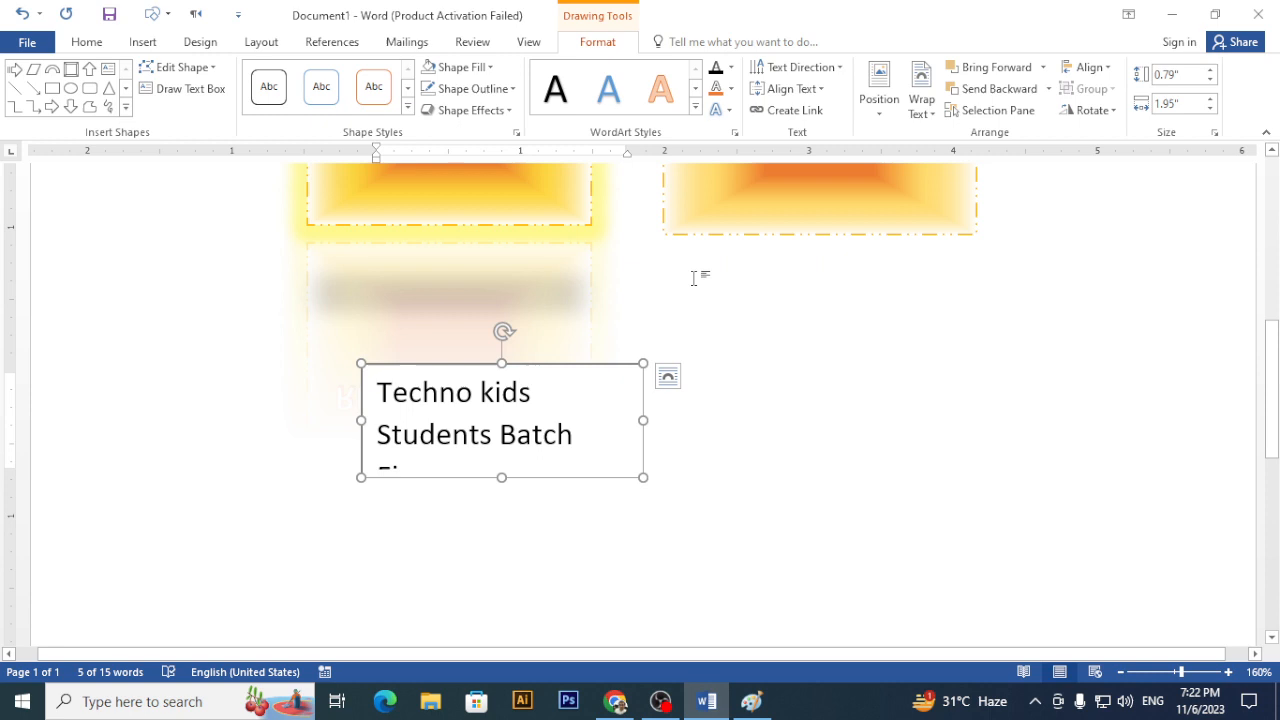
click(729, 110)
mouse_move(798, 360)
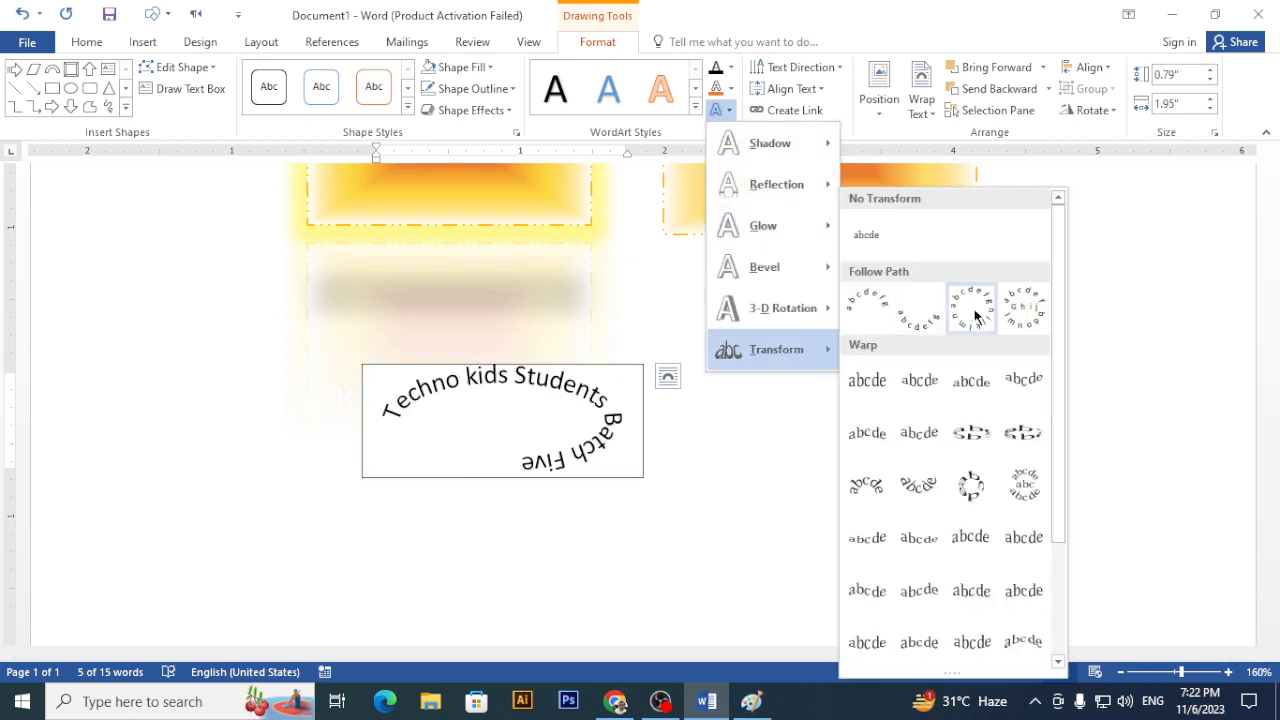
click(971, 309)
drag(555, 438, 403, 440)
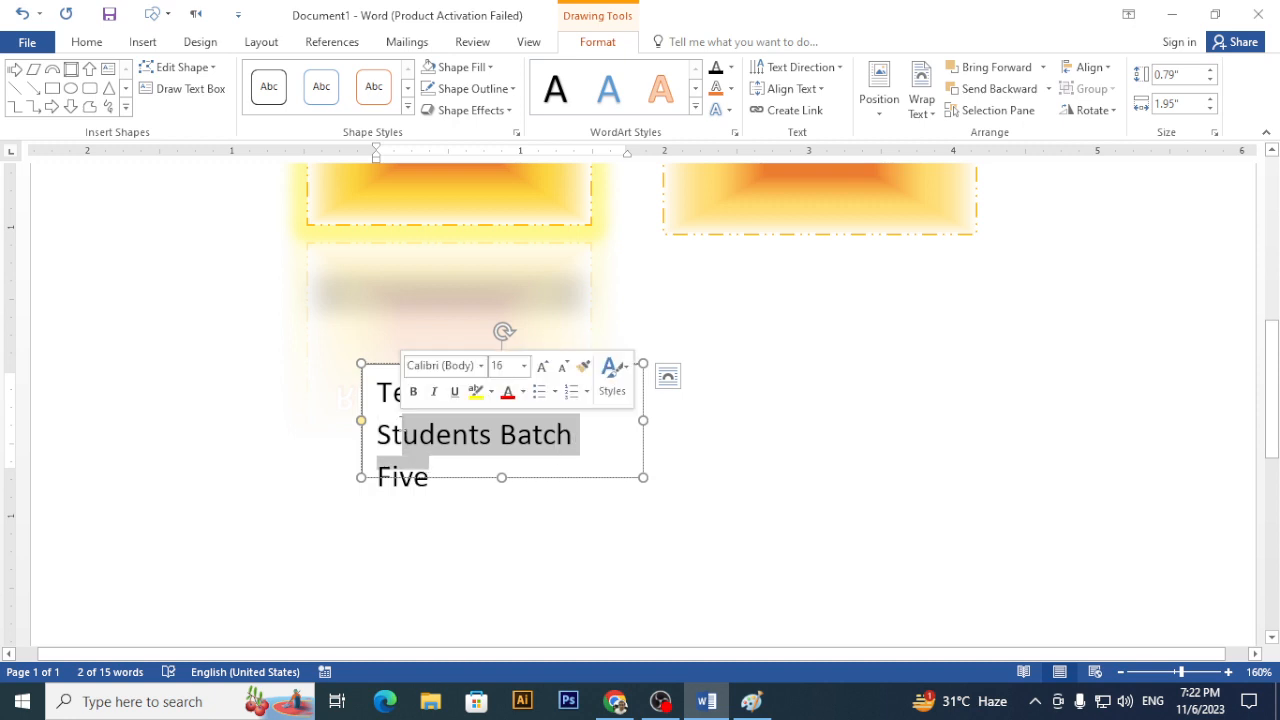
key(ctrl+a)
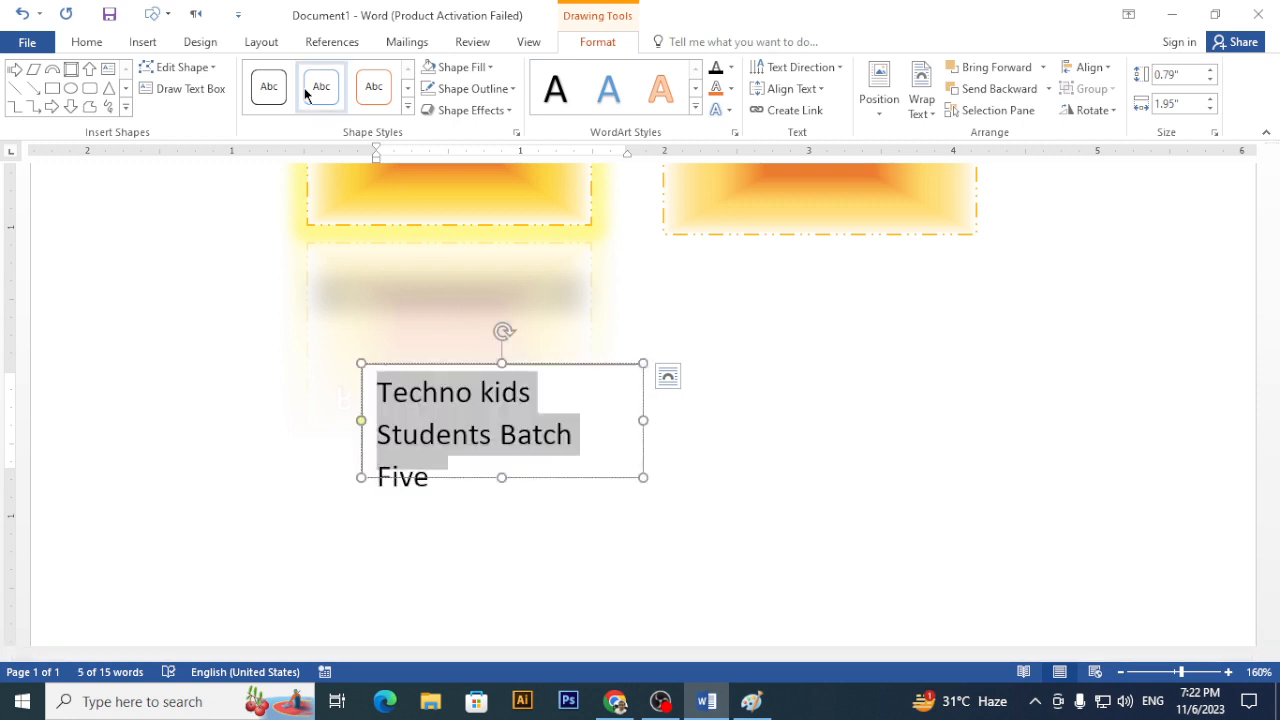
key(ctrl+shift+period)
key(ctrl+shift+period)
key(ctrl+shift+period)
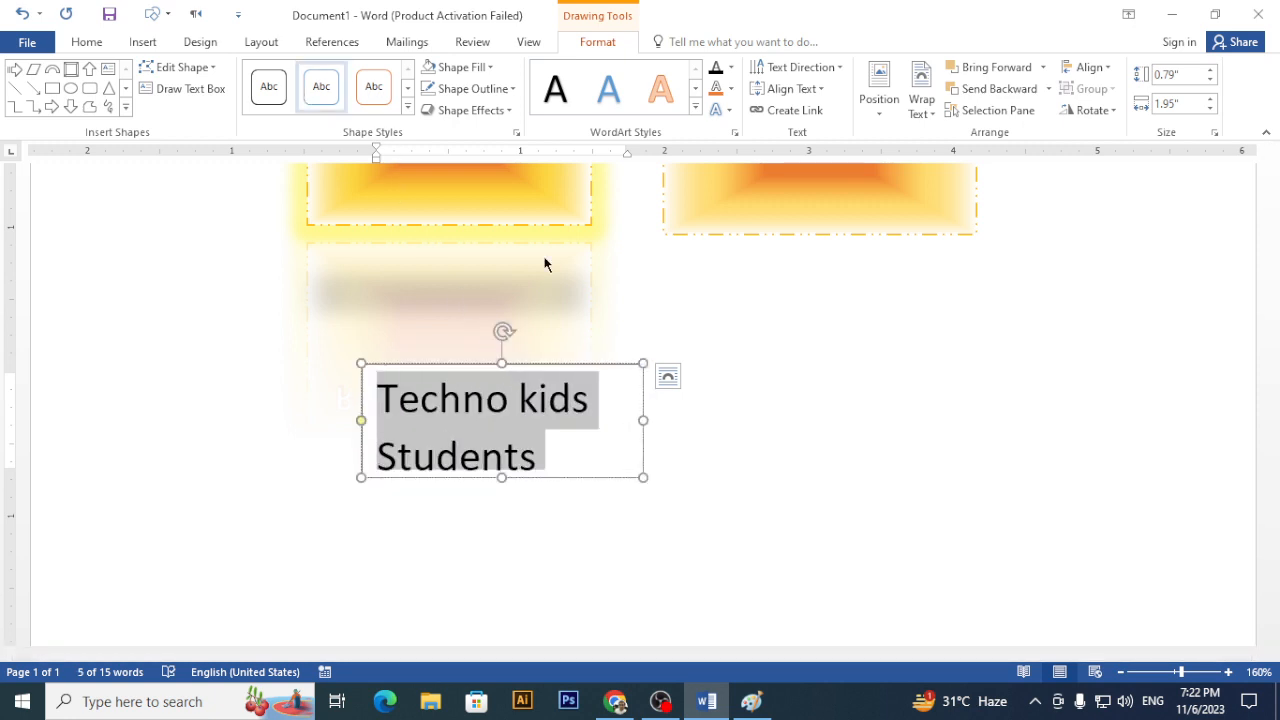
click(740, 440)
- Resize the curved text box into a circle and move it right and down
scroll(700, 465, down, 6)
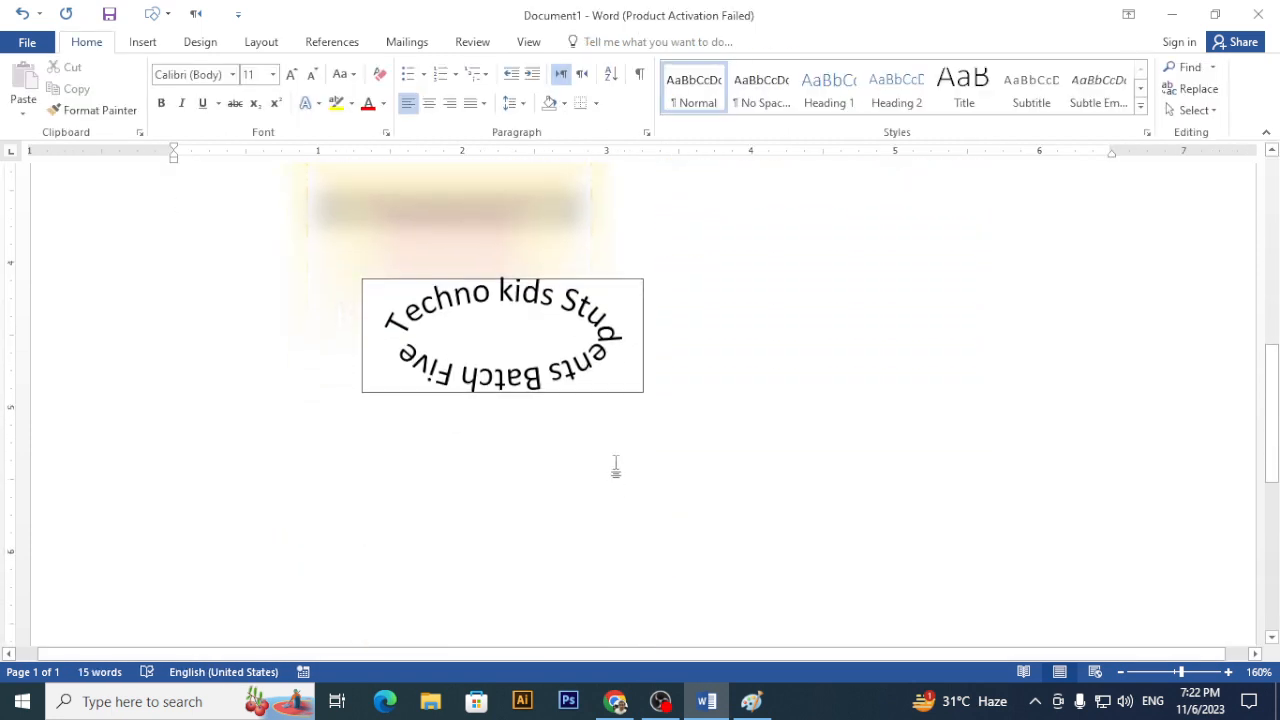
click(648, 365)
mouse_move(643, 392)
mouse_down()
mouse_move(615, 465)
mouse_move(574, 462)
mouse_up()
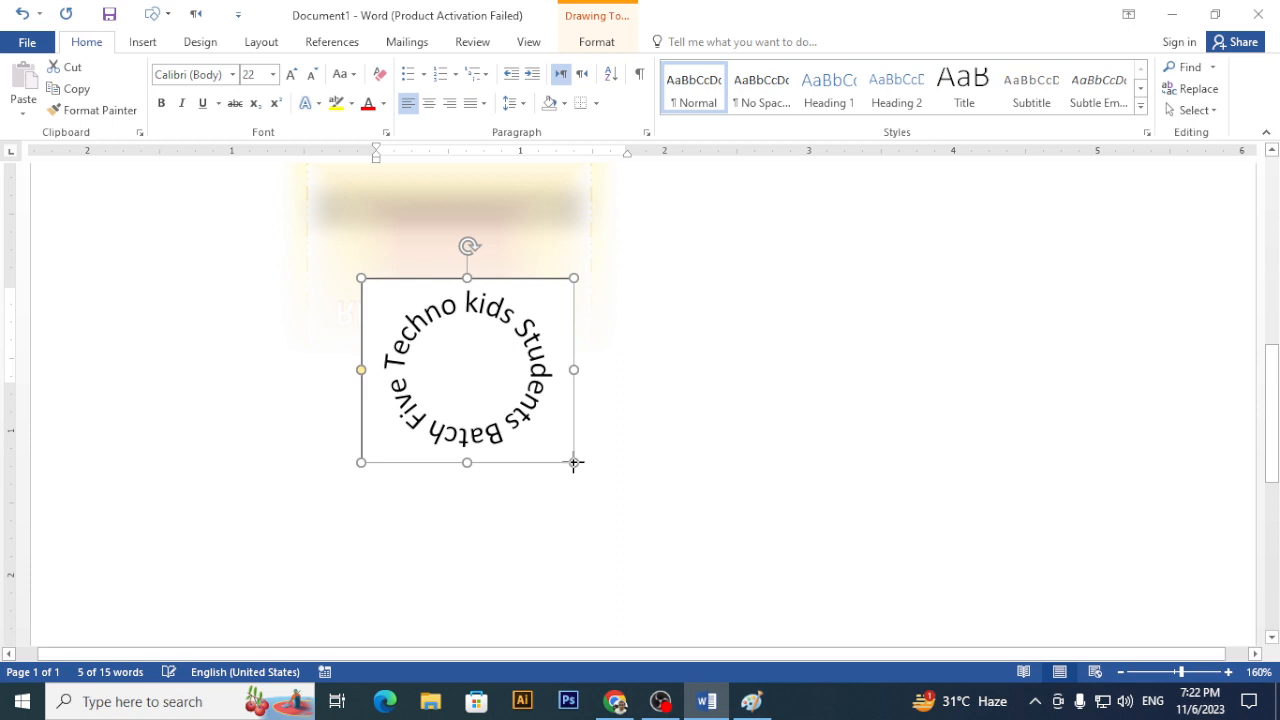
click(705, 486)
scroll(663, 506, down, 6)
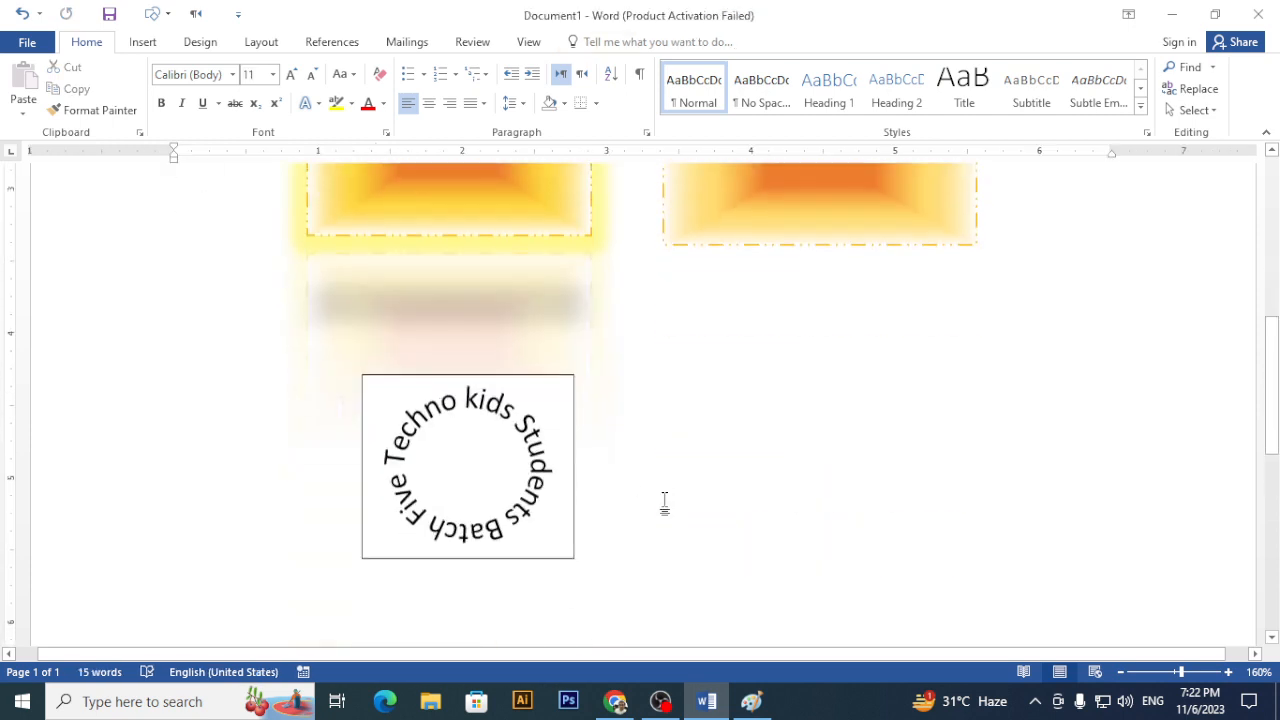
scroll(673, 451, up, 3)
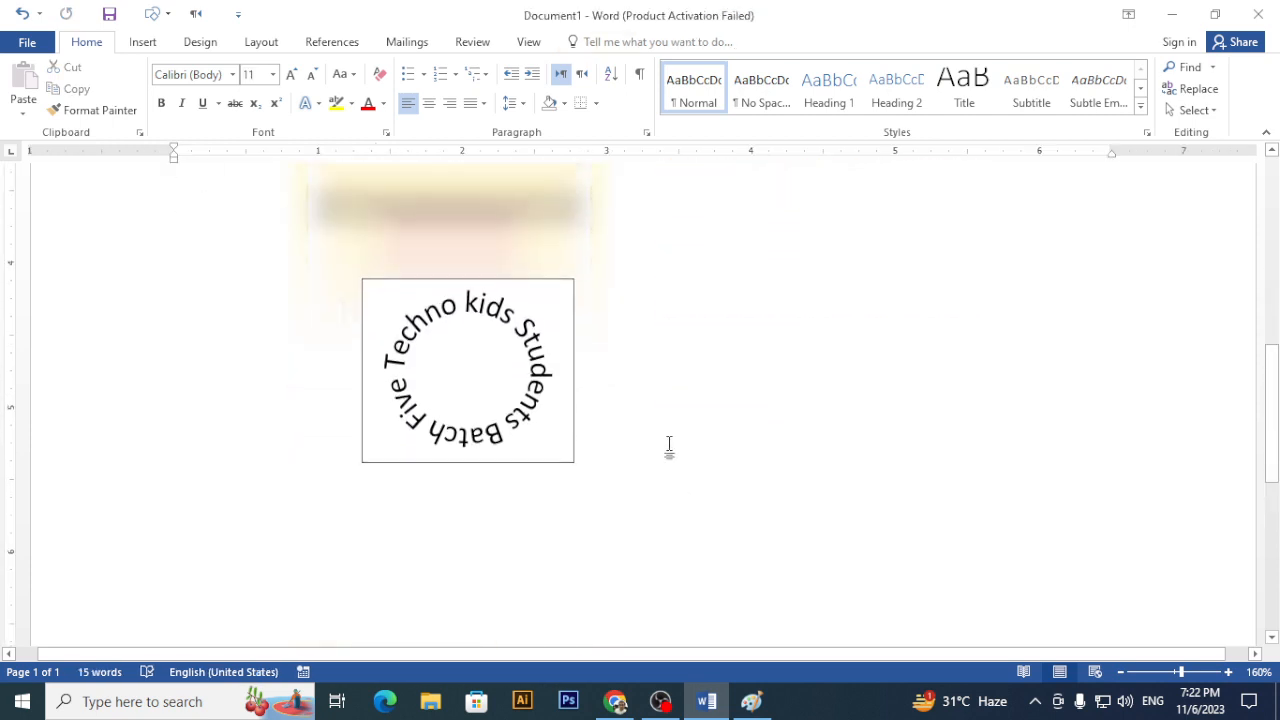
click(484, 282)
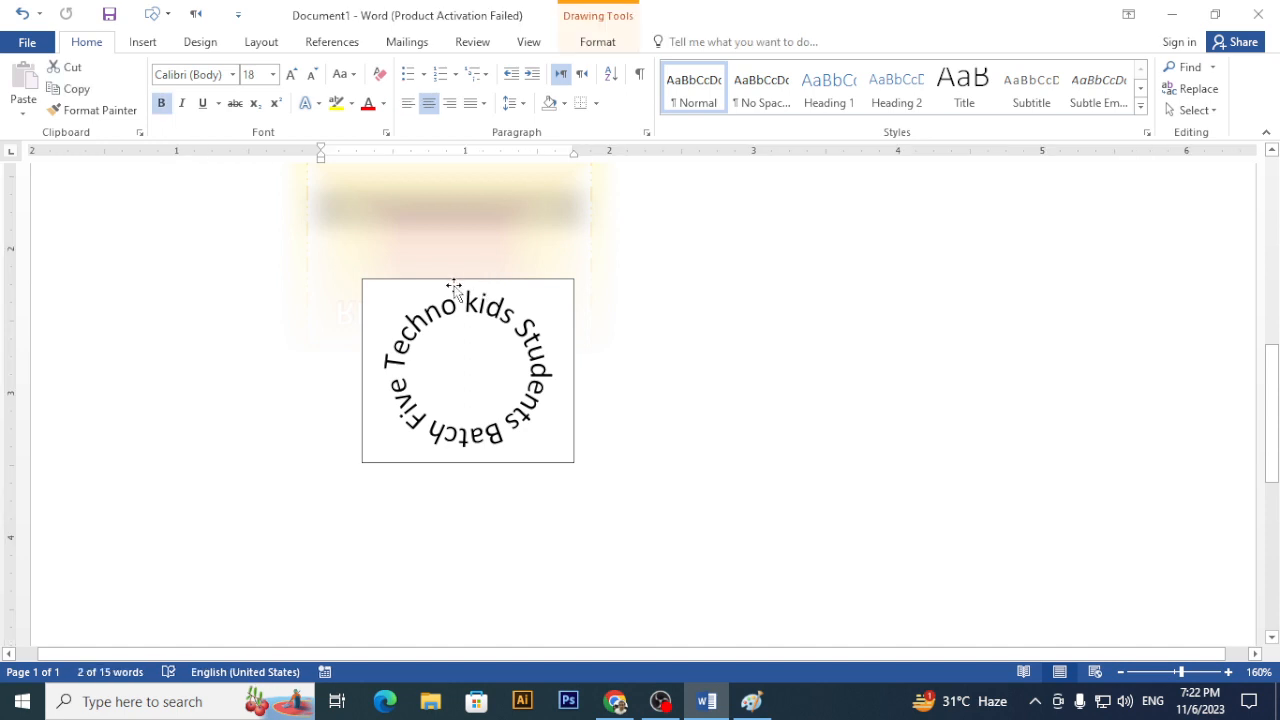
drag(452, 290, 670, 364)
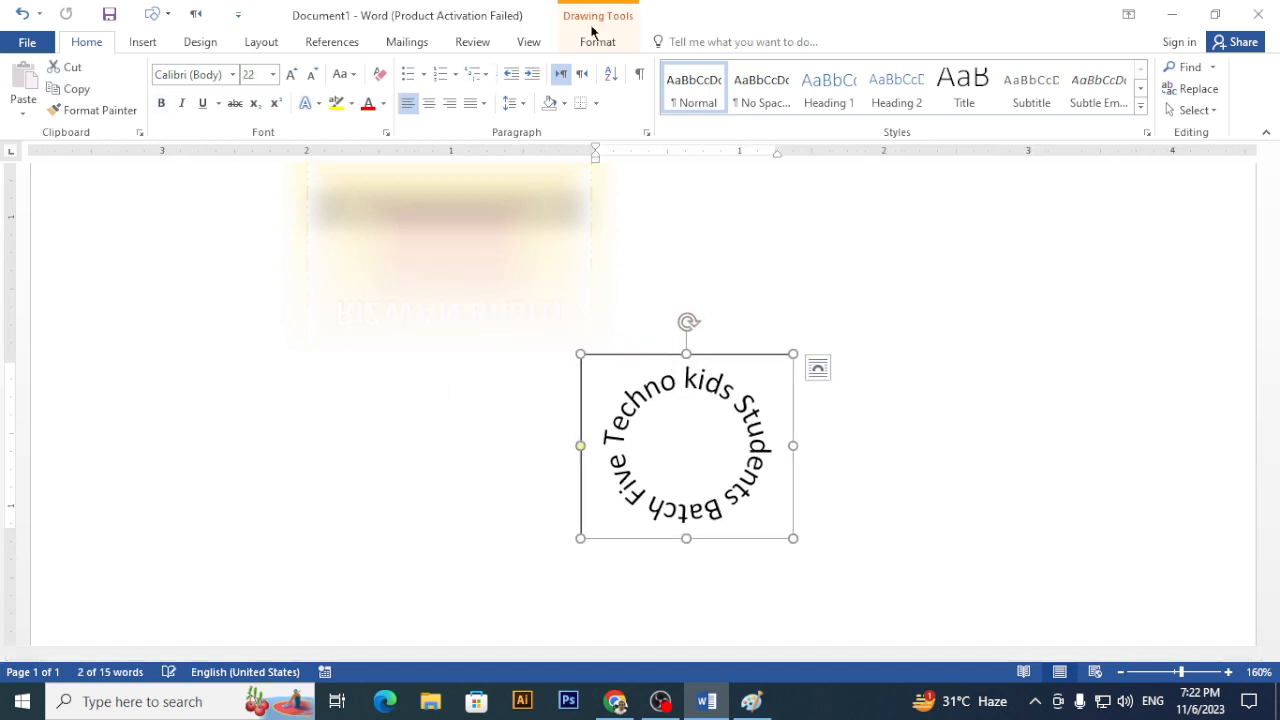
click(597, 42)
- Remove the outline from the circular text box
click(473, 88)
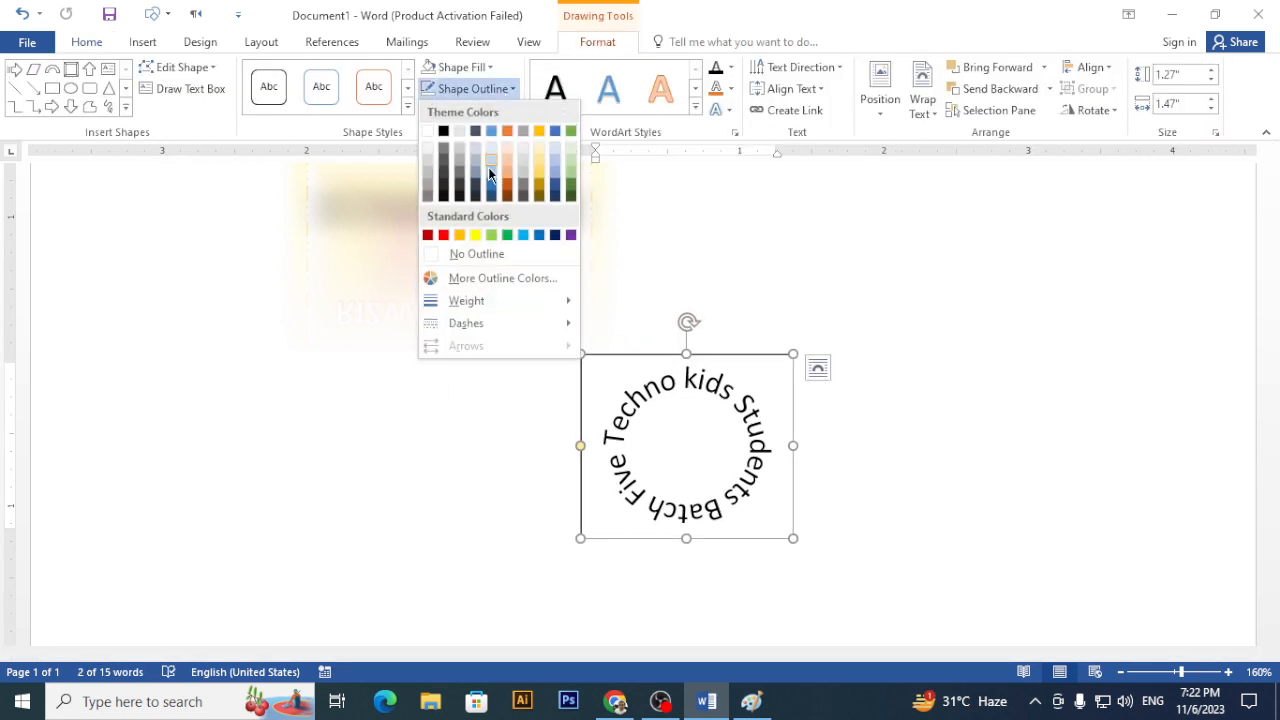
click(452, 255)
scroll(452, 264, up, 2)
click(464, 418)
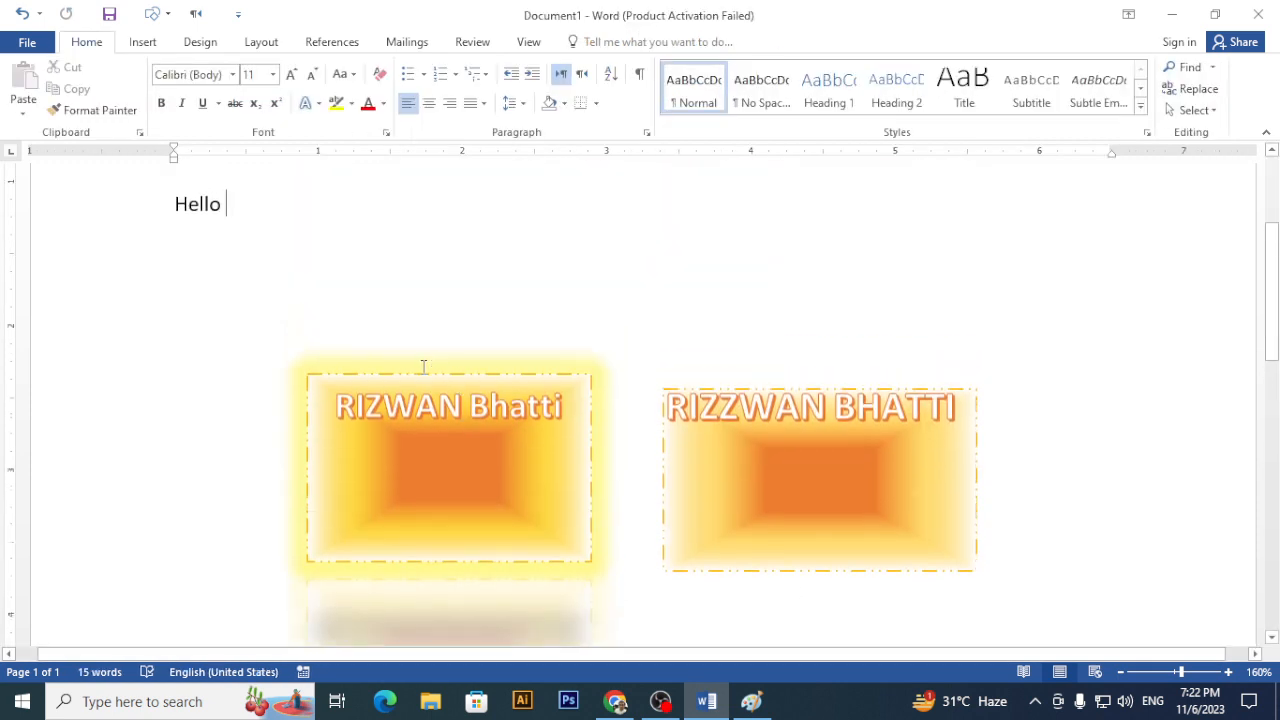
scroll(422, 367, down, 5)
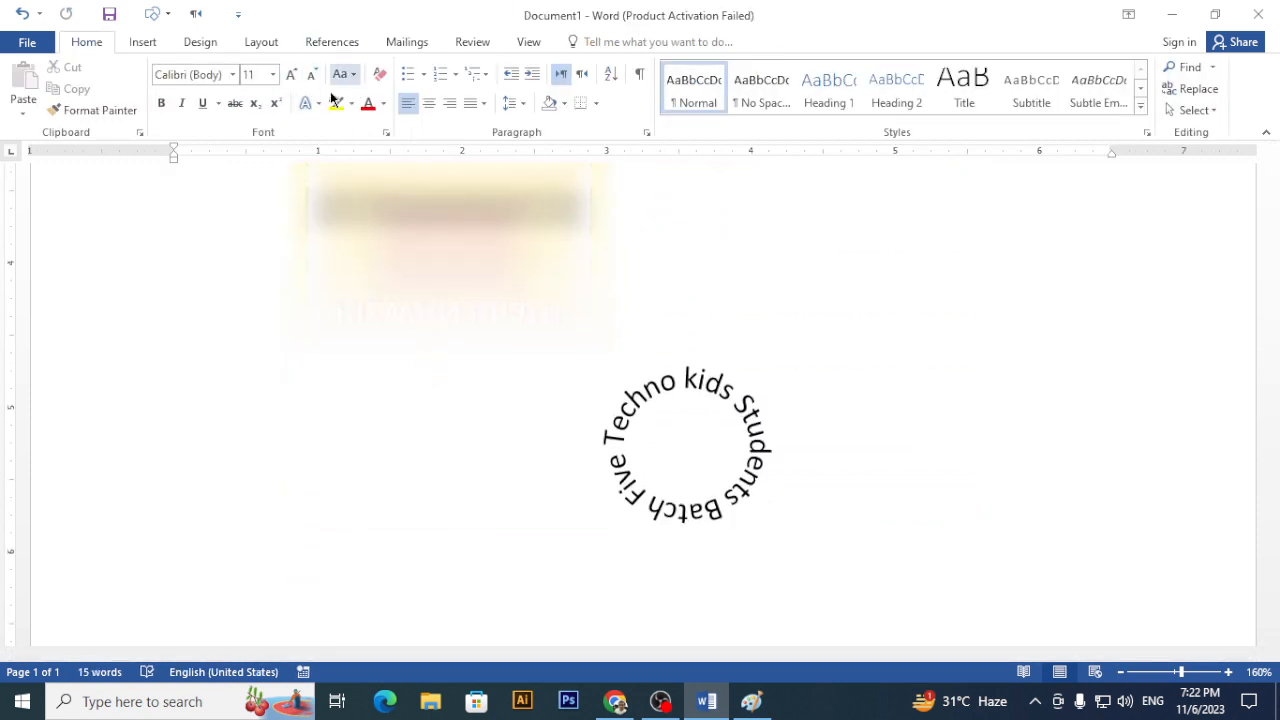
- Draw a 1.37" blue oval circle positioned to fully cover the curved text
click(147, 46)
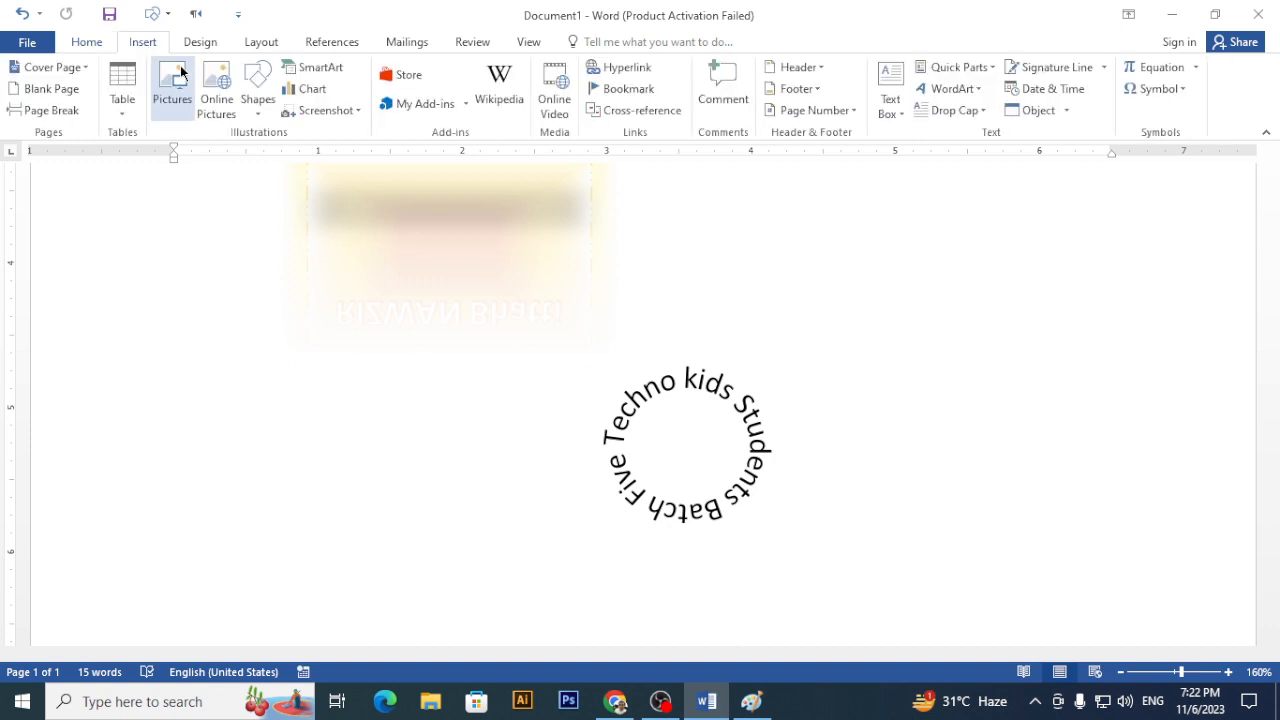
click(258, 100)
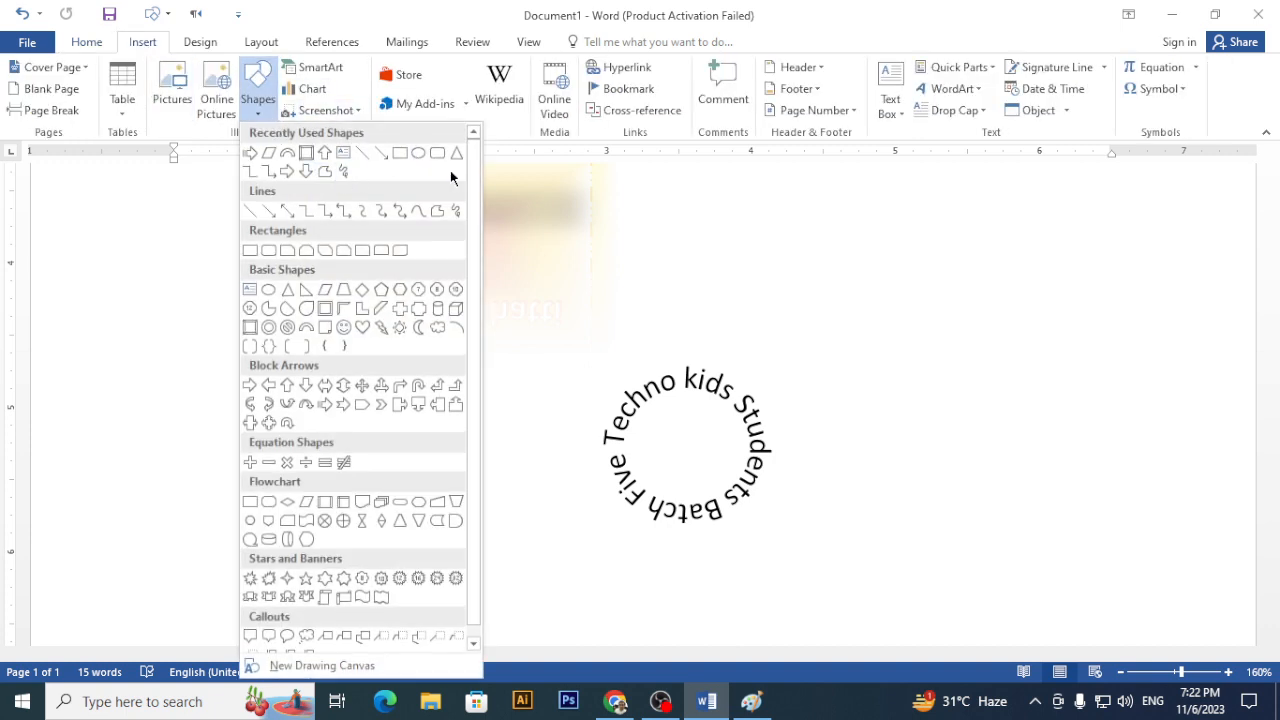
click(419, 154)
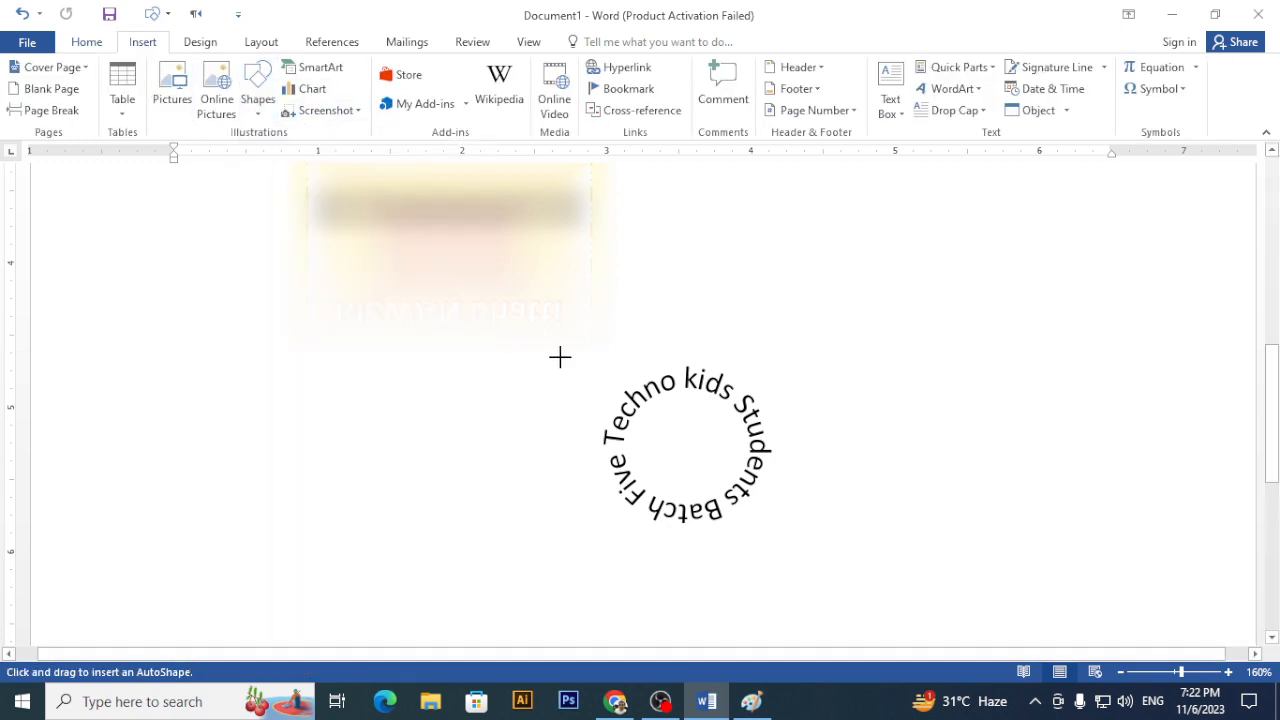
mouse_move(560, 357)
mouse_down()
mouse_move(666, 471)
mouse_move(750, 527)
mouse_up()
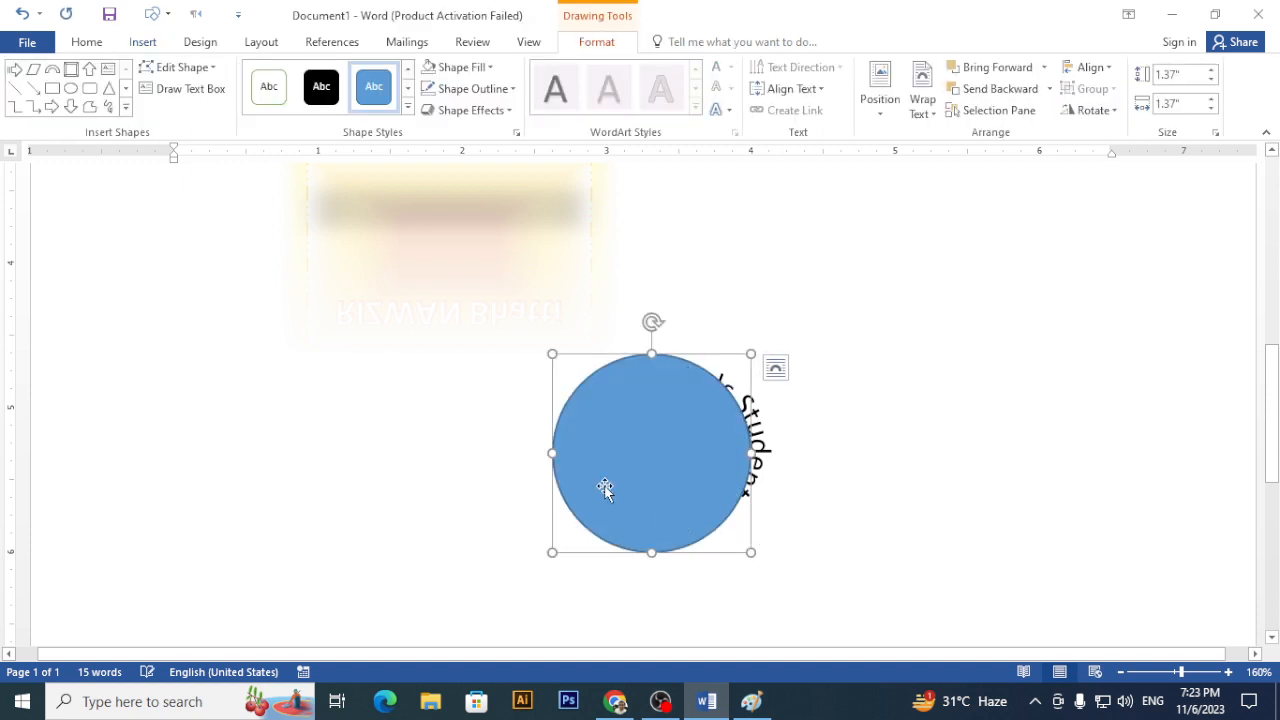
drag(605, 488, 638, 483)
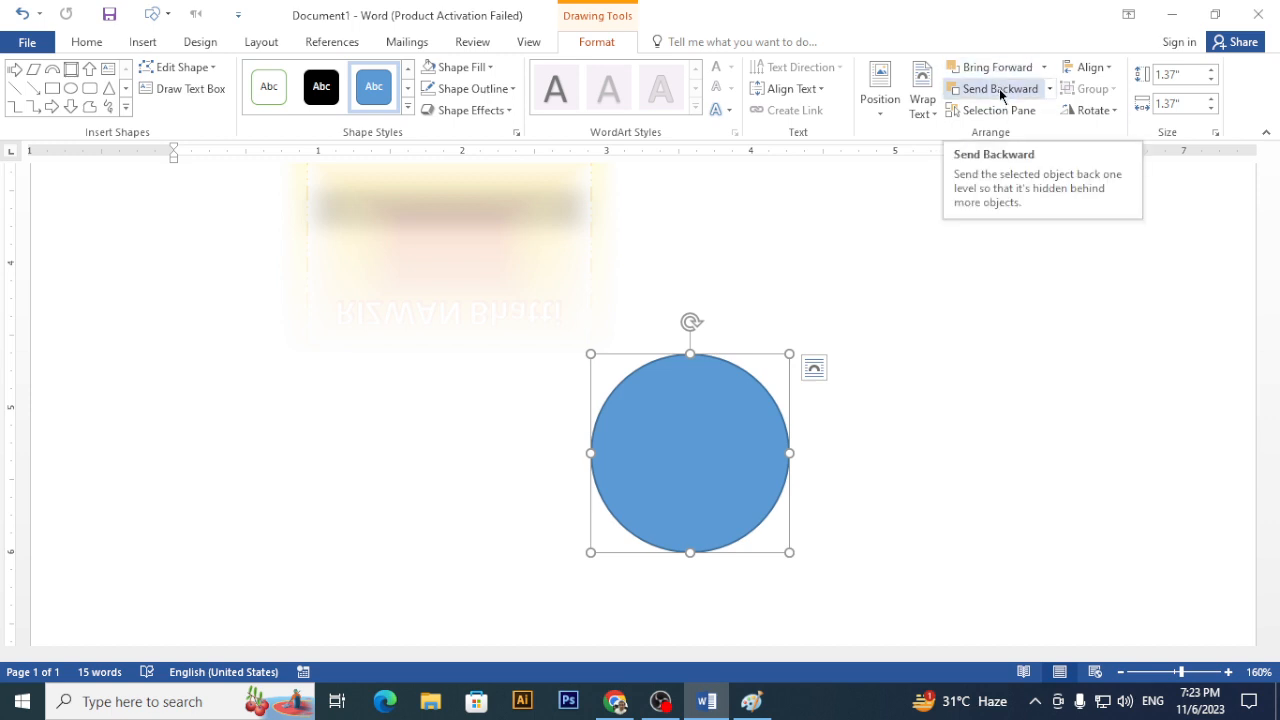
- Send the blue circle to the back, behind the curved text
click(1045, 67)
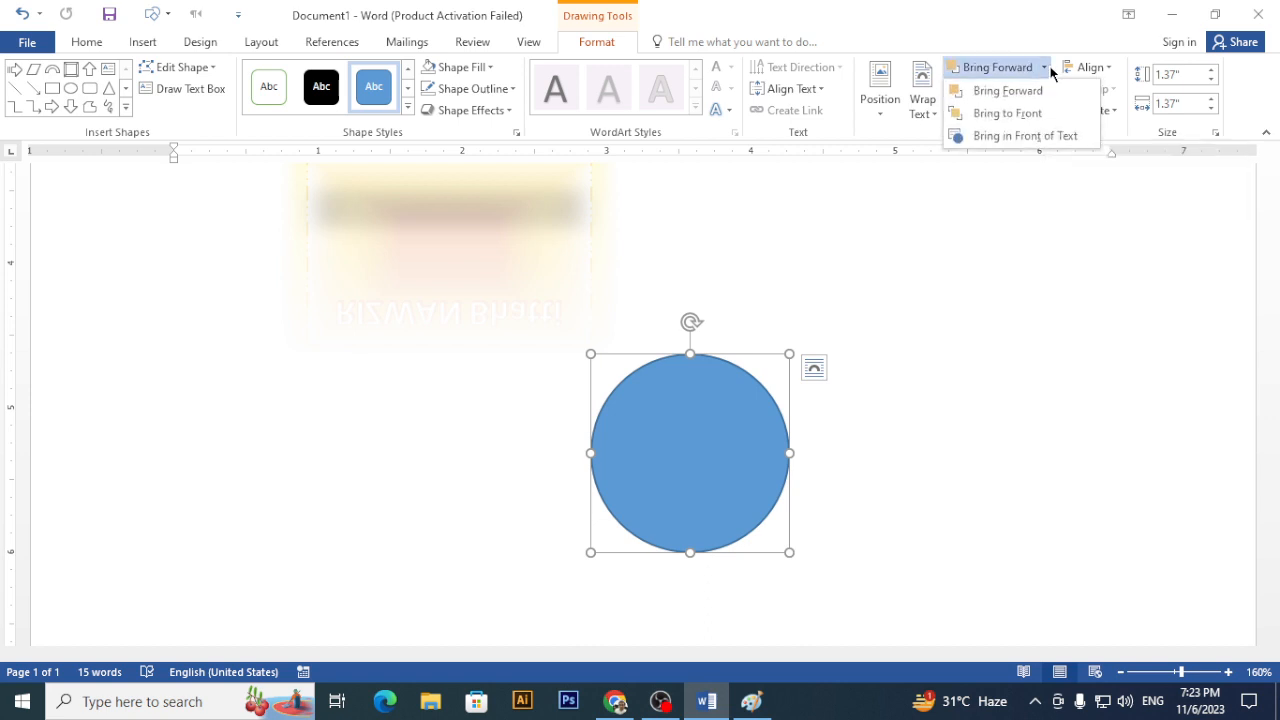
click(1058, 116)
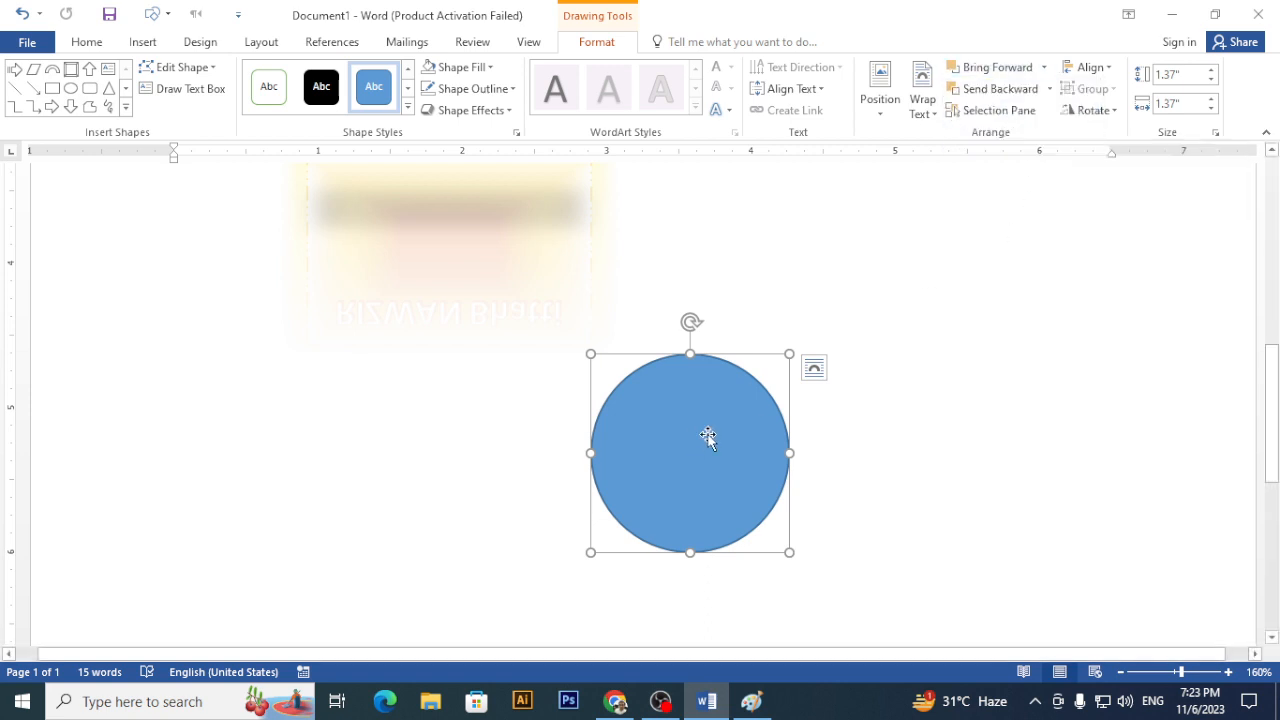
click(1050, 90)
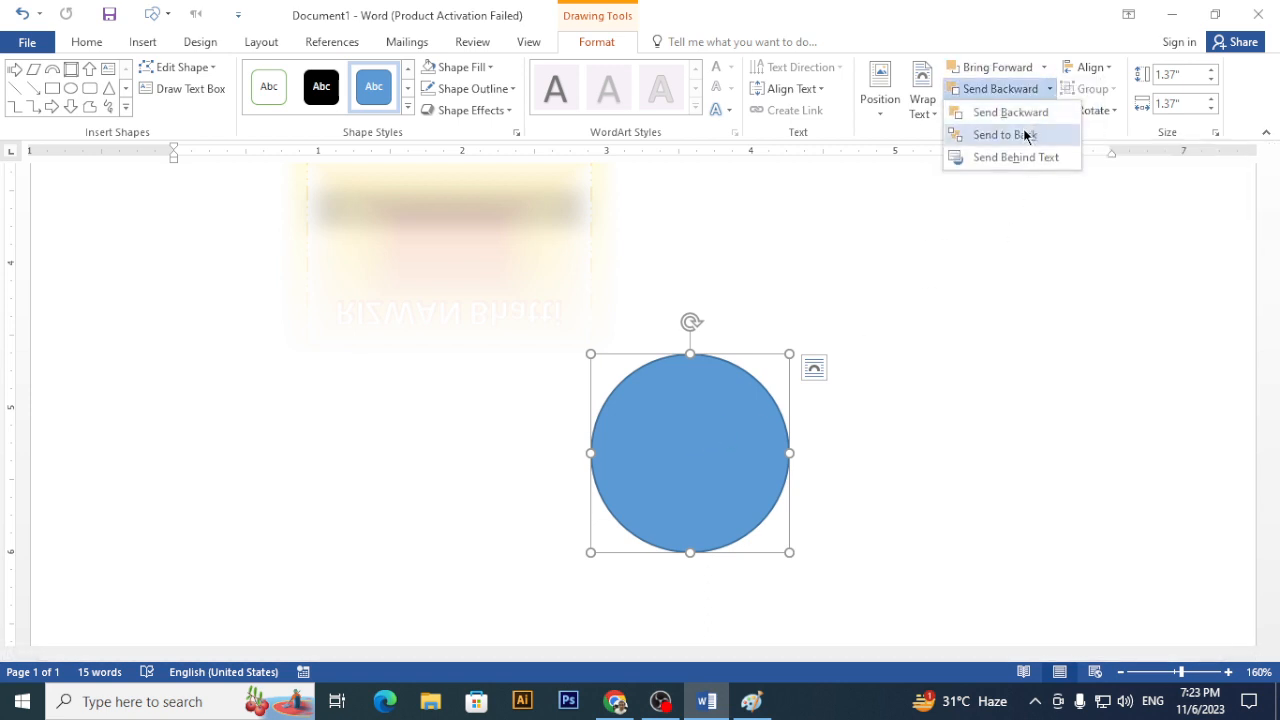
click(1026, 136)
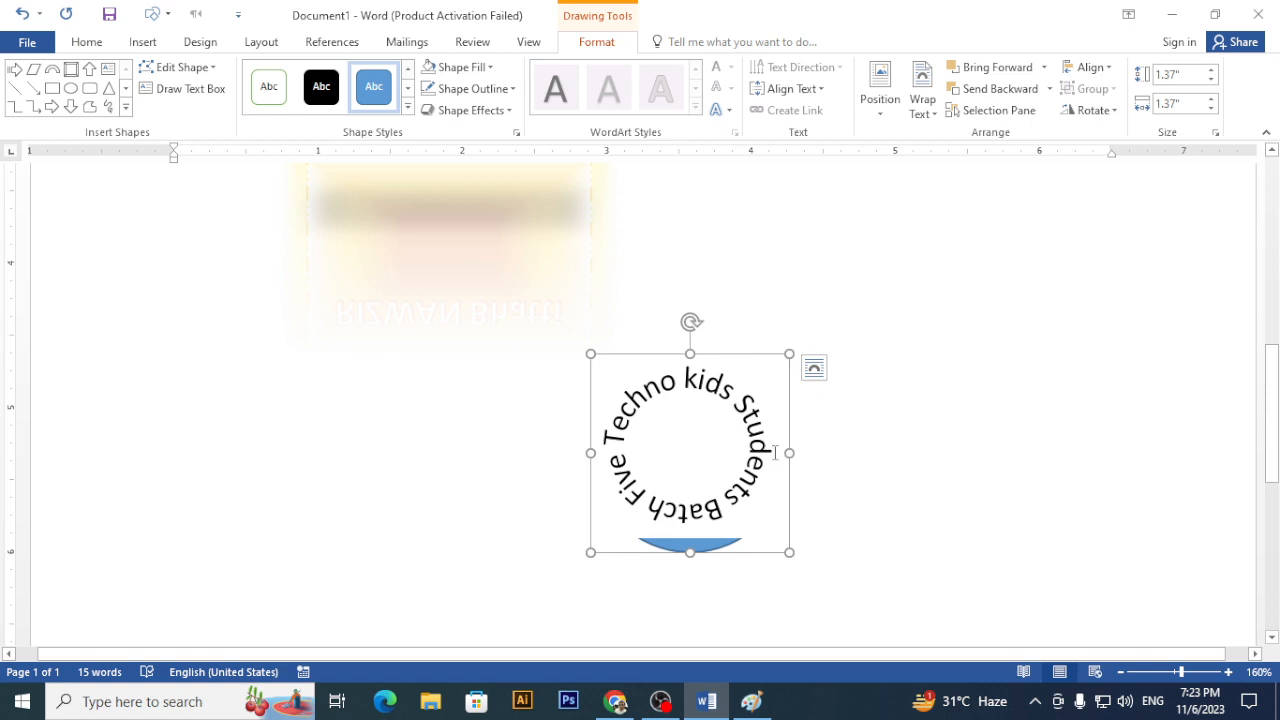
- Nudge the curved text box slightly down over the circle
click(487, 68)
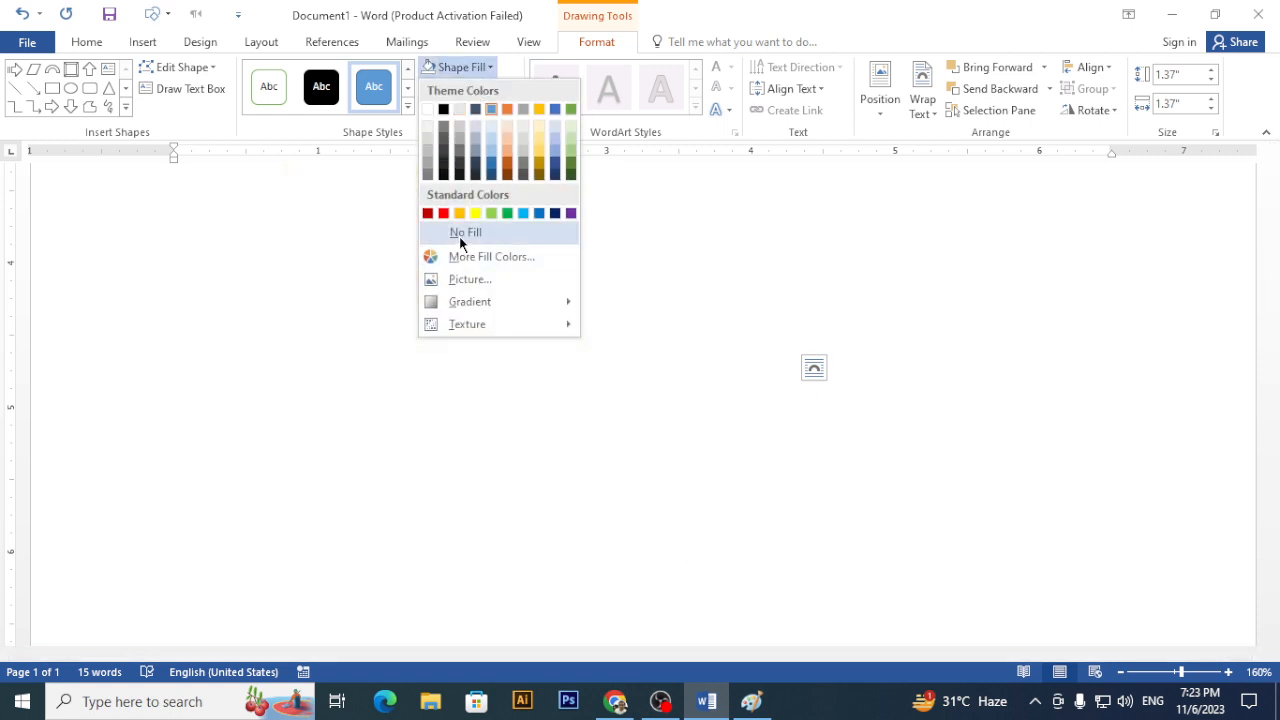
click(960, 384)
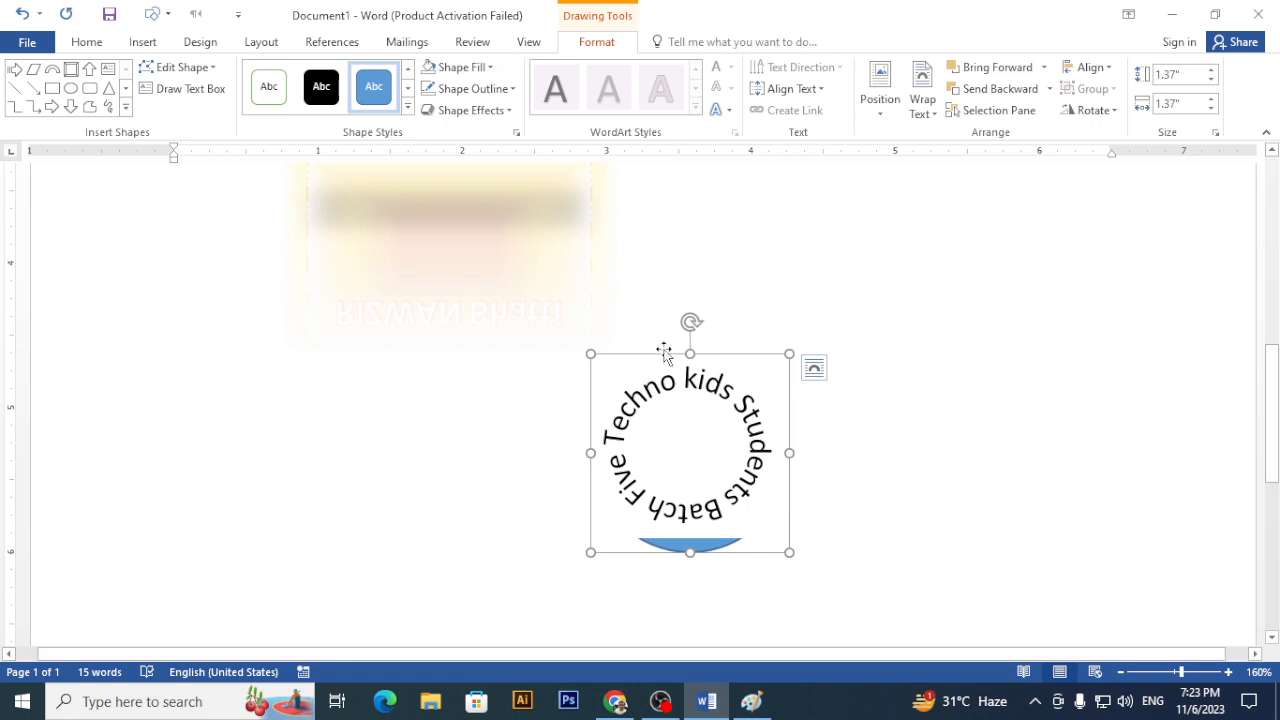
drag(664, 352, 660, 361)
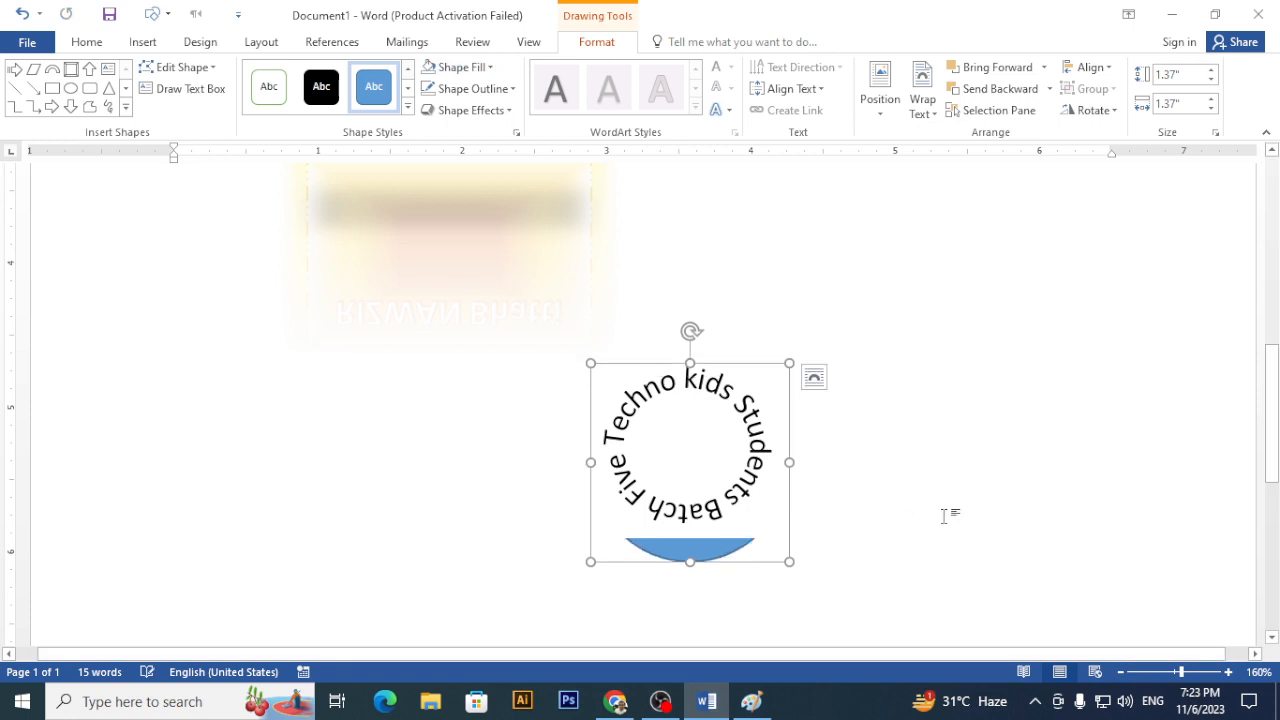
click(943, 516)
scroll(760, 532, down, 5)
- Set the curved text box's Shape Fill to No Fill so the circle shows through
drag(756, 507, 750, 502)
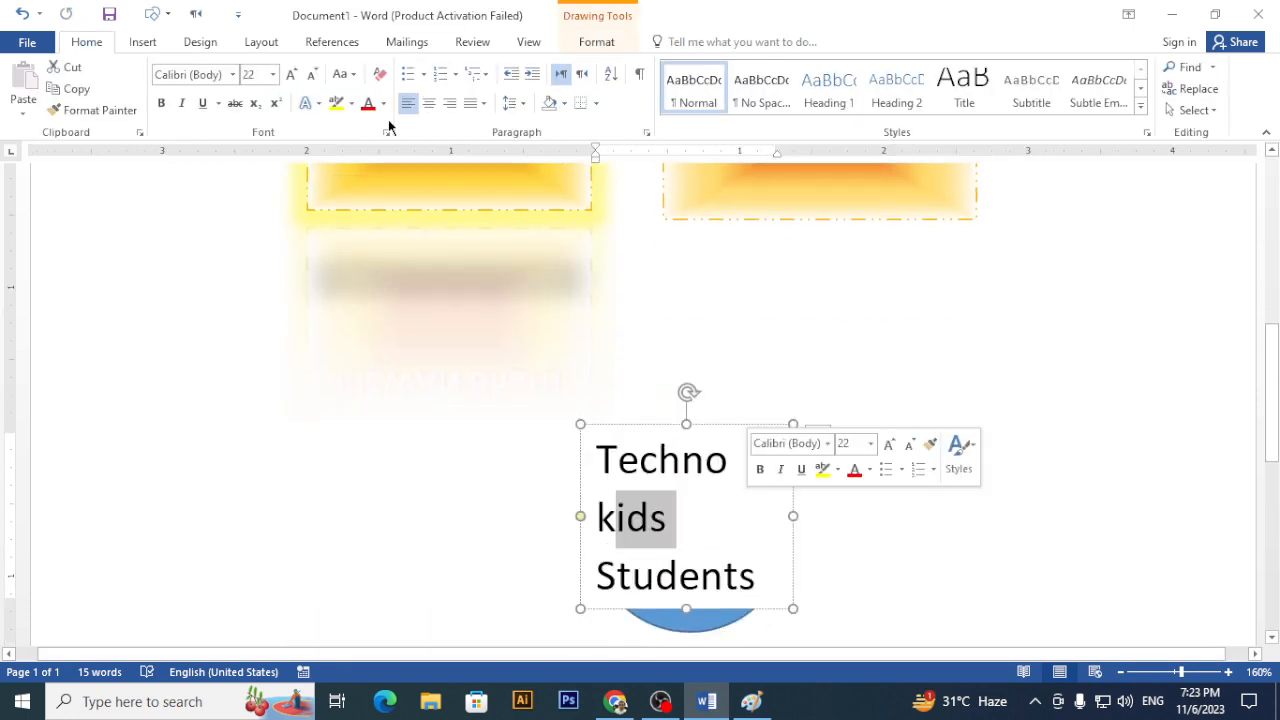
click(576, 43)
click(472, 66)
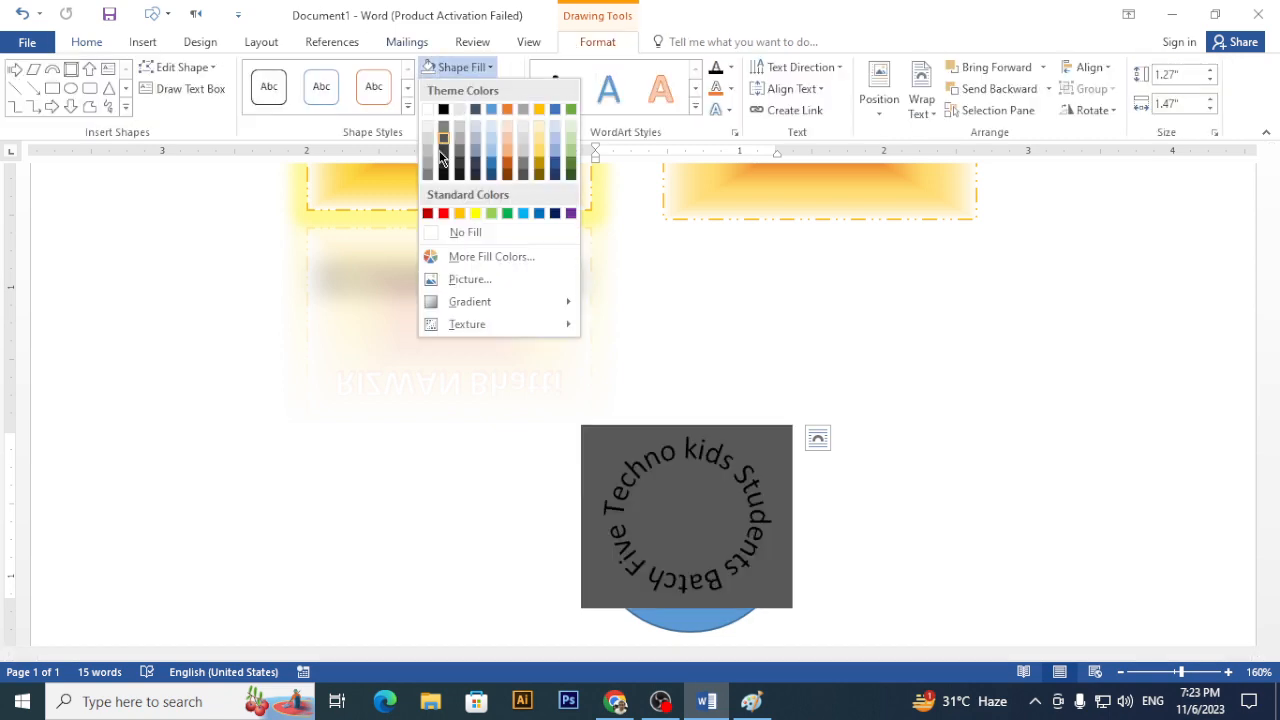
click(430, 228)
click(852, 463)
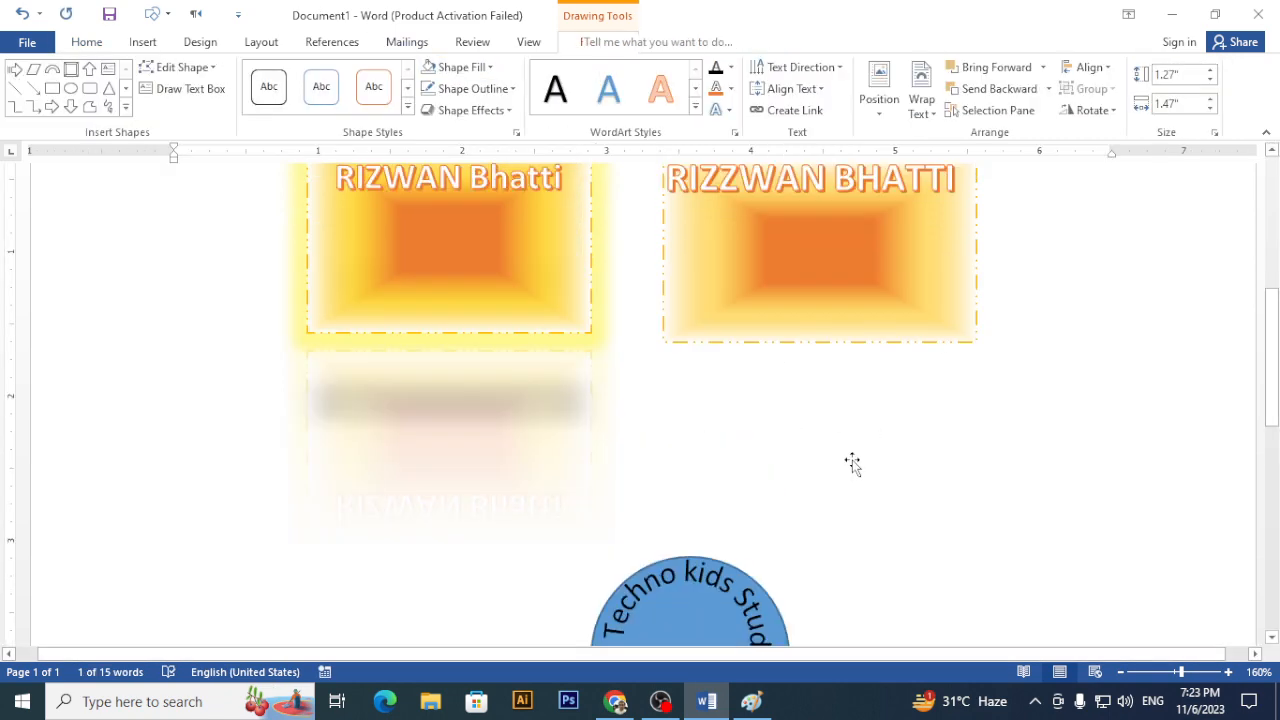
scroll(851, 460, down, 5)
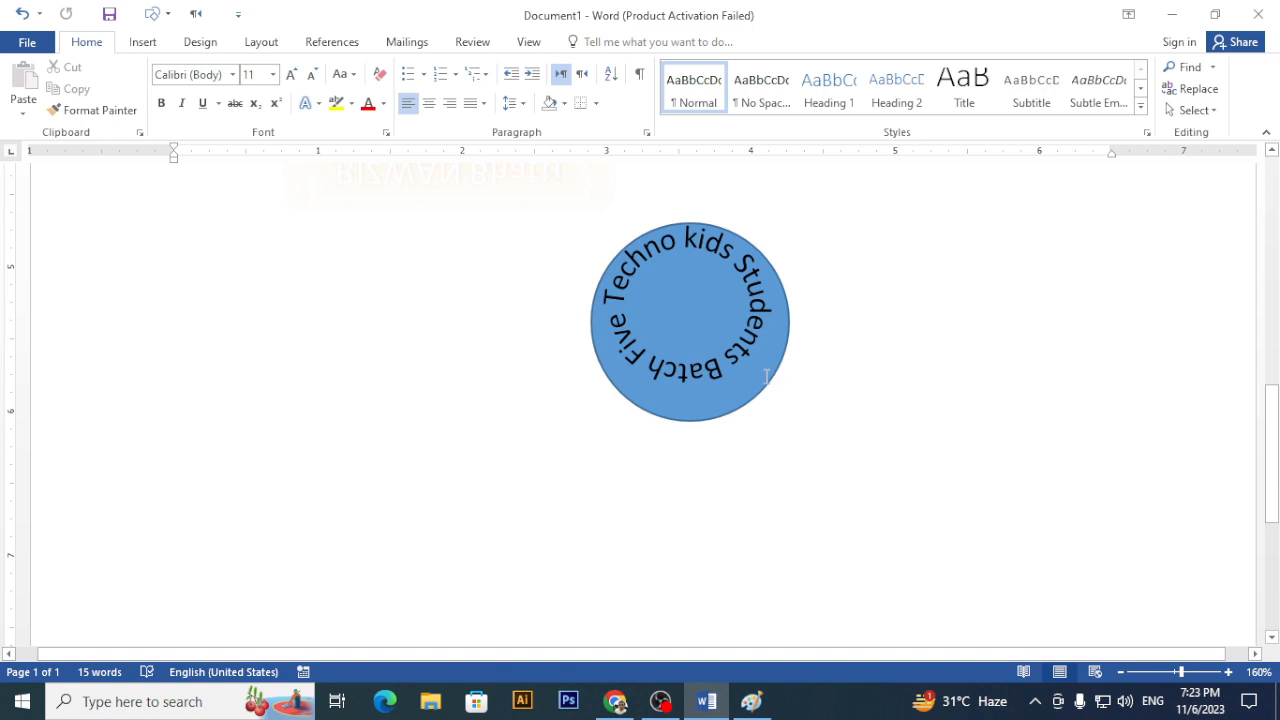
- Enlarge the curved text's frame and raise its font size to 24
drag(714, 355, 576, 256)
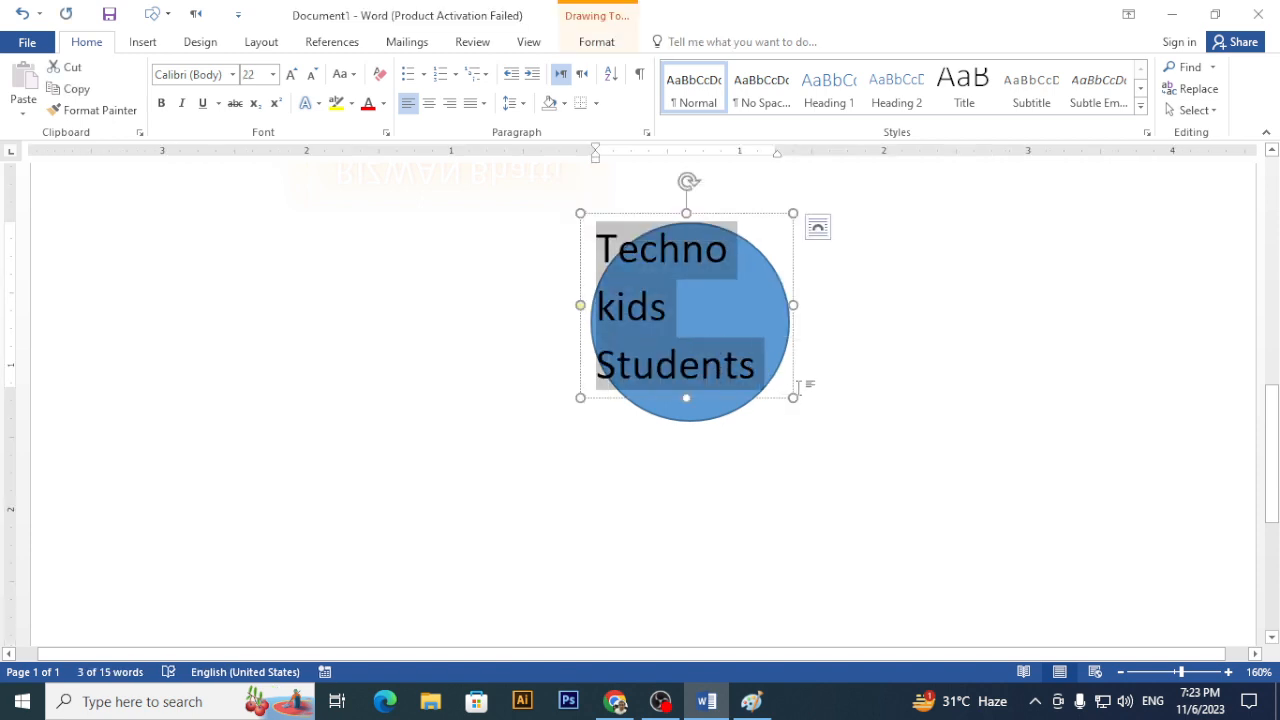
drag(795, 398, 811, 430)
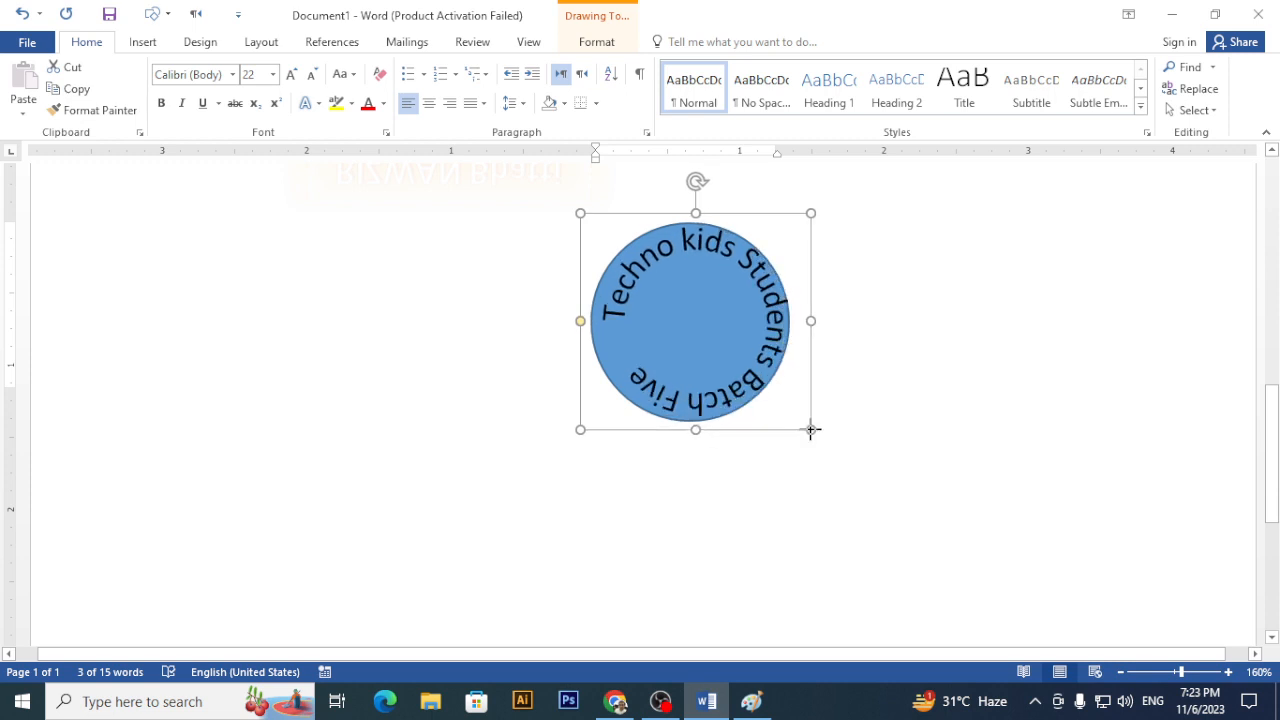
drag(770, 392, 751, 385)
key(ctrl+shift+period)
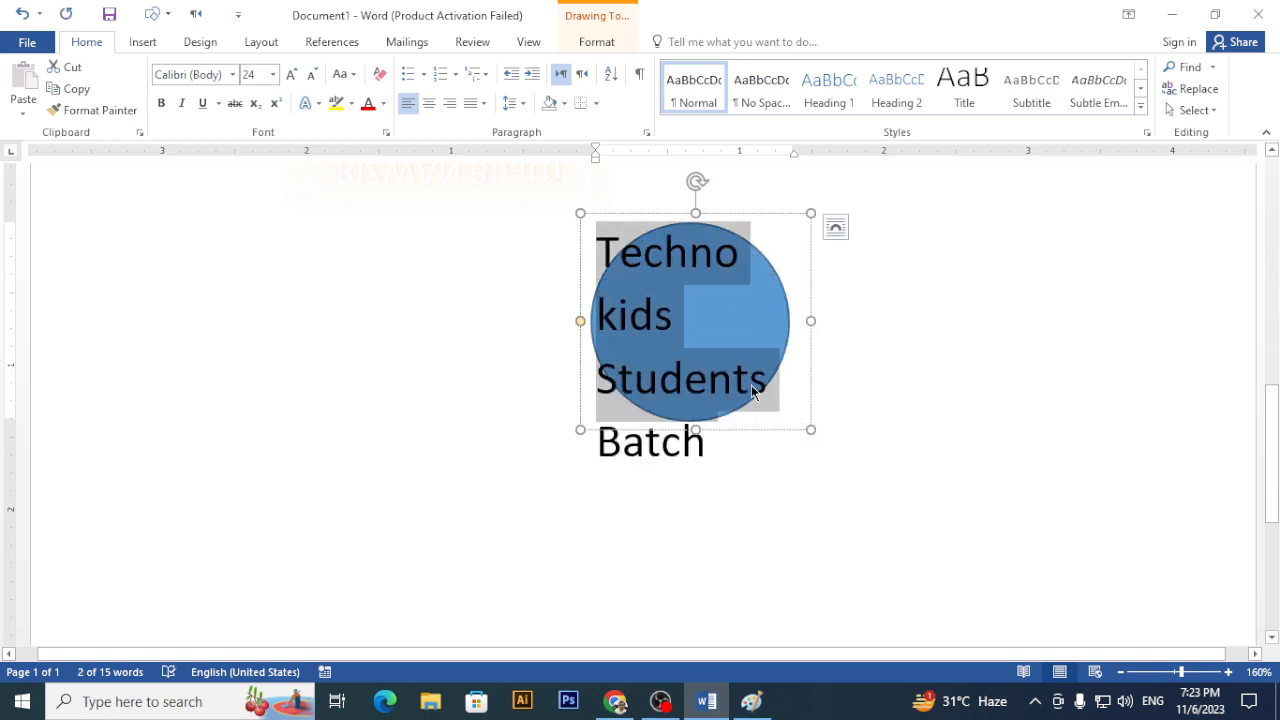
click(1040, 414)
scroll(1000, 394, down, 5)
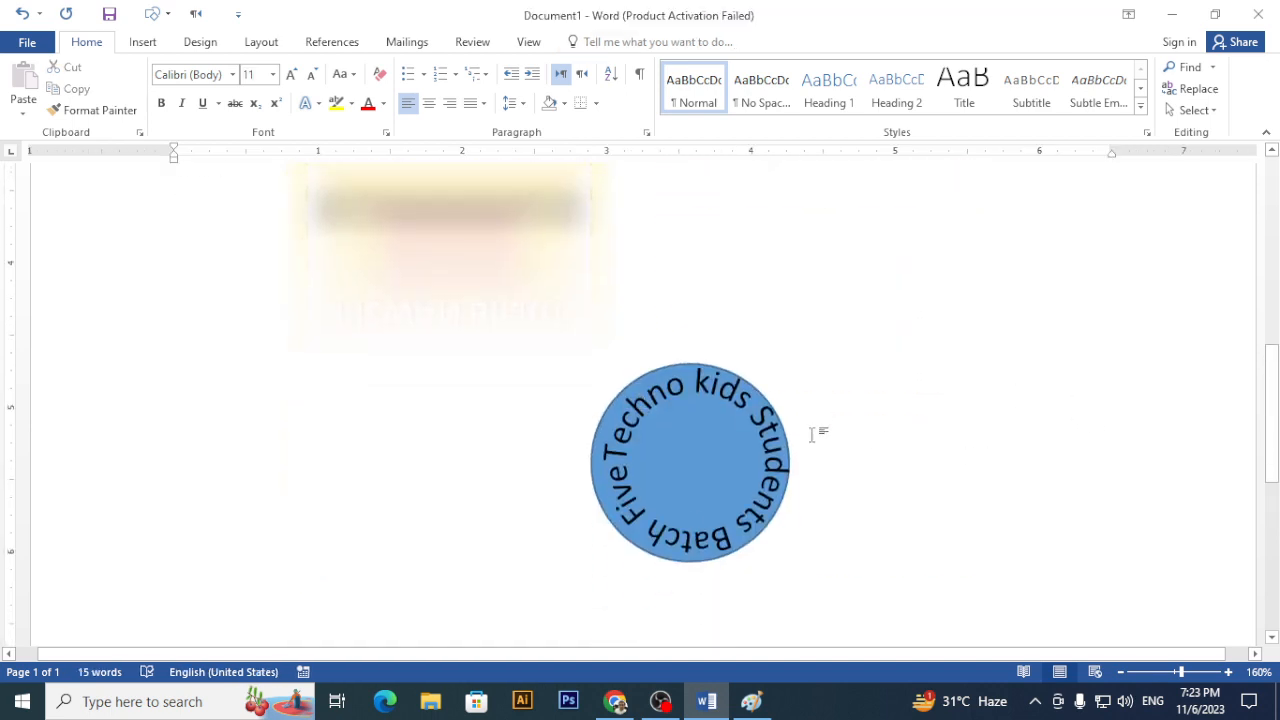
click(650, 402)
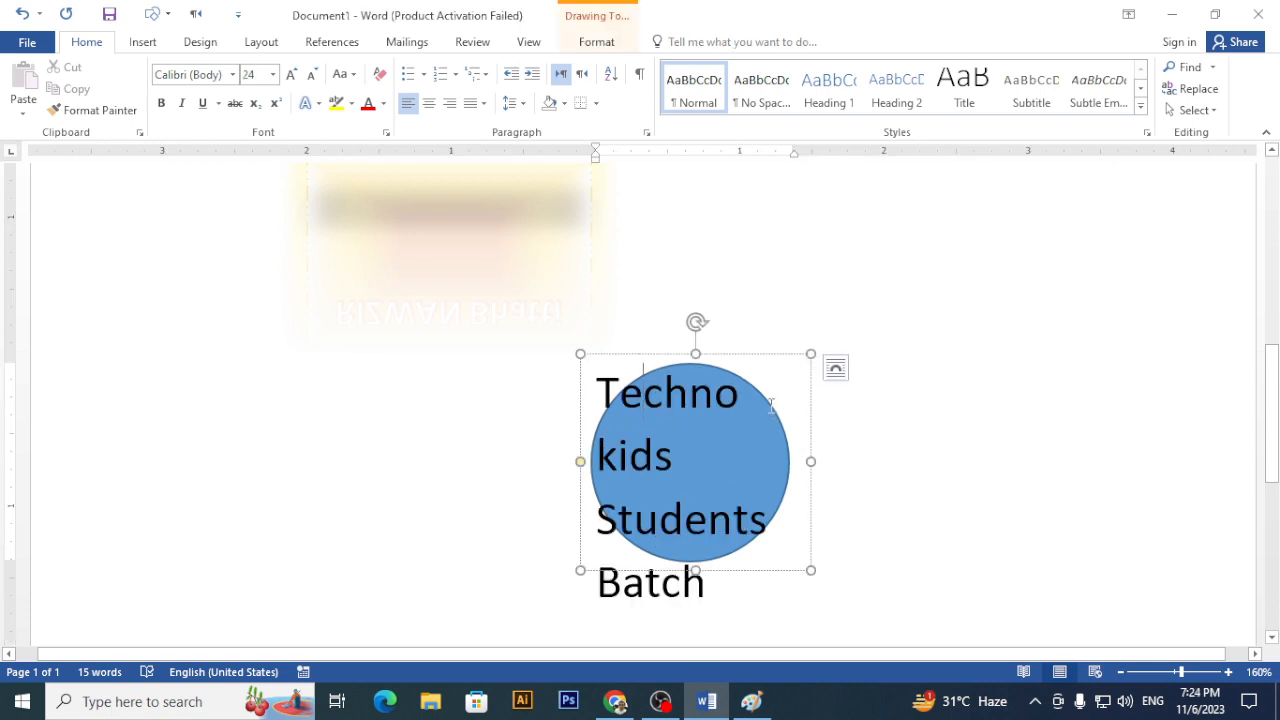
- Open the Selection Pane and select Oval 24 together with Text Box 23
click(835, 368)
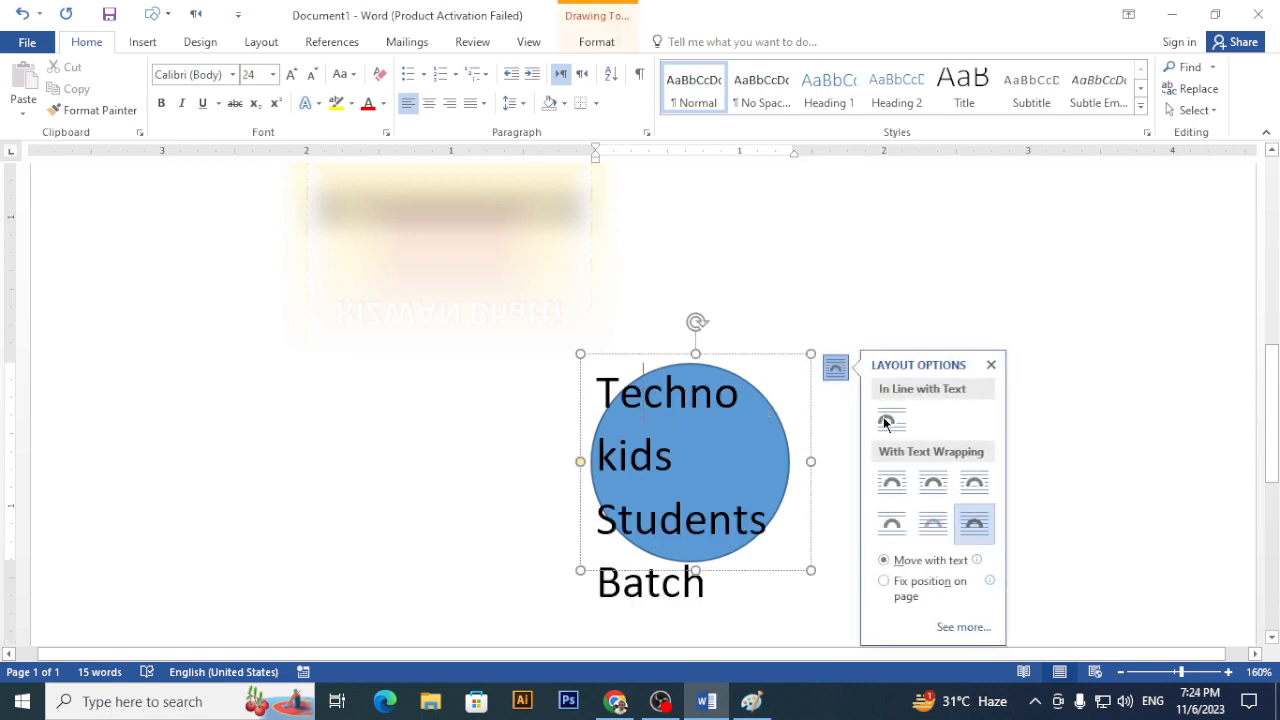
click(604, 46)
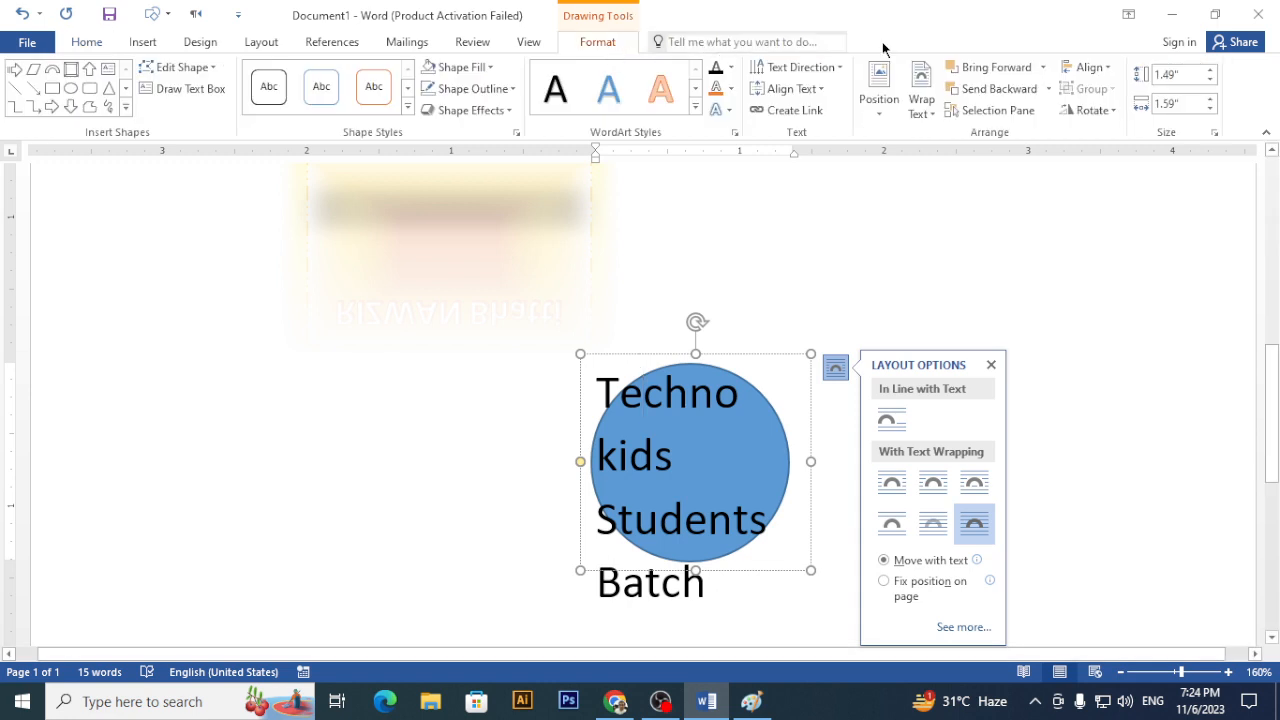
click(988, 111)
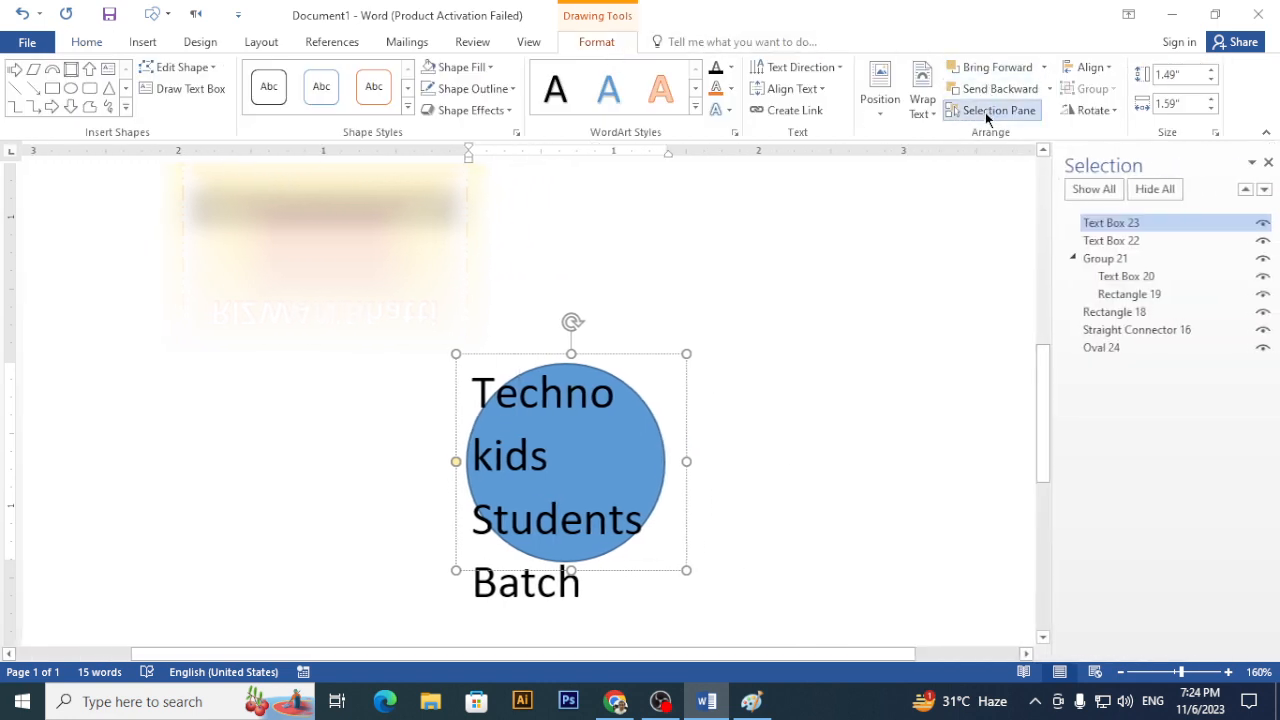
click(1135, 241)
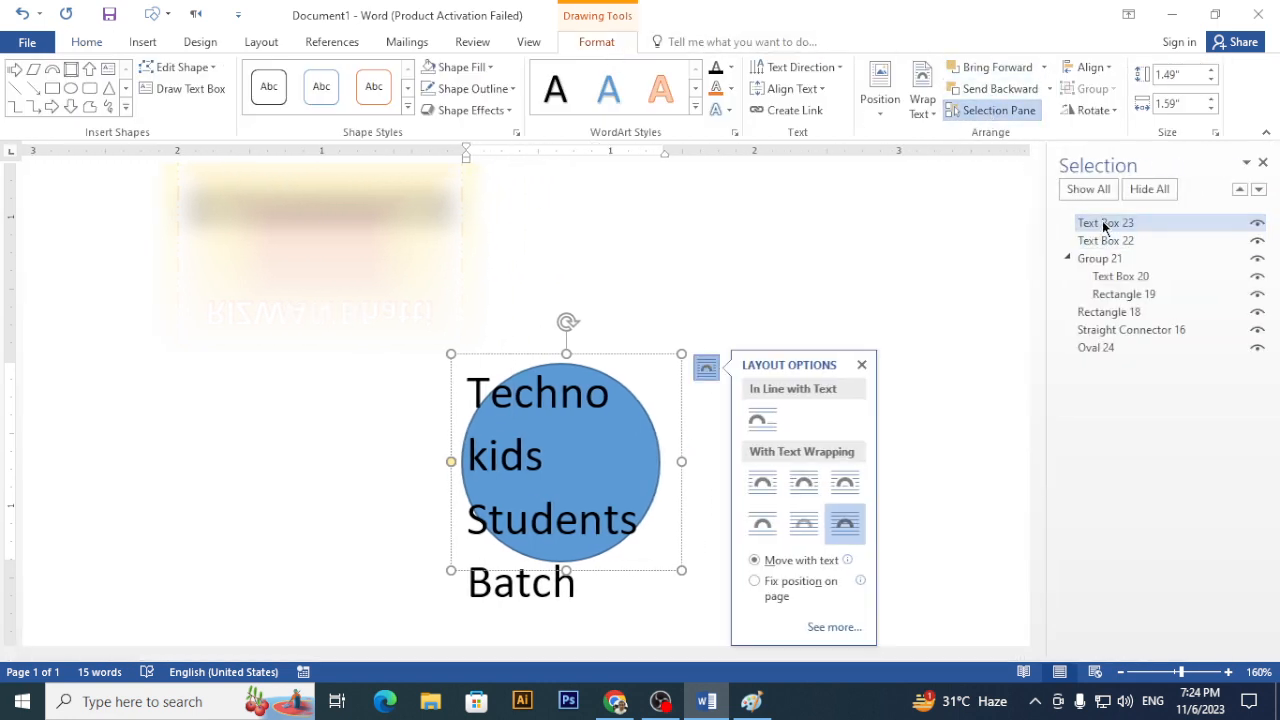
click(1111, 348)
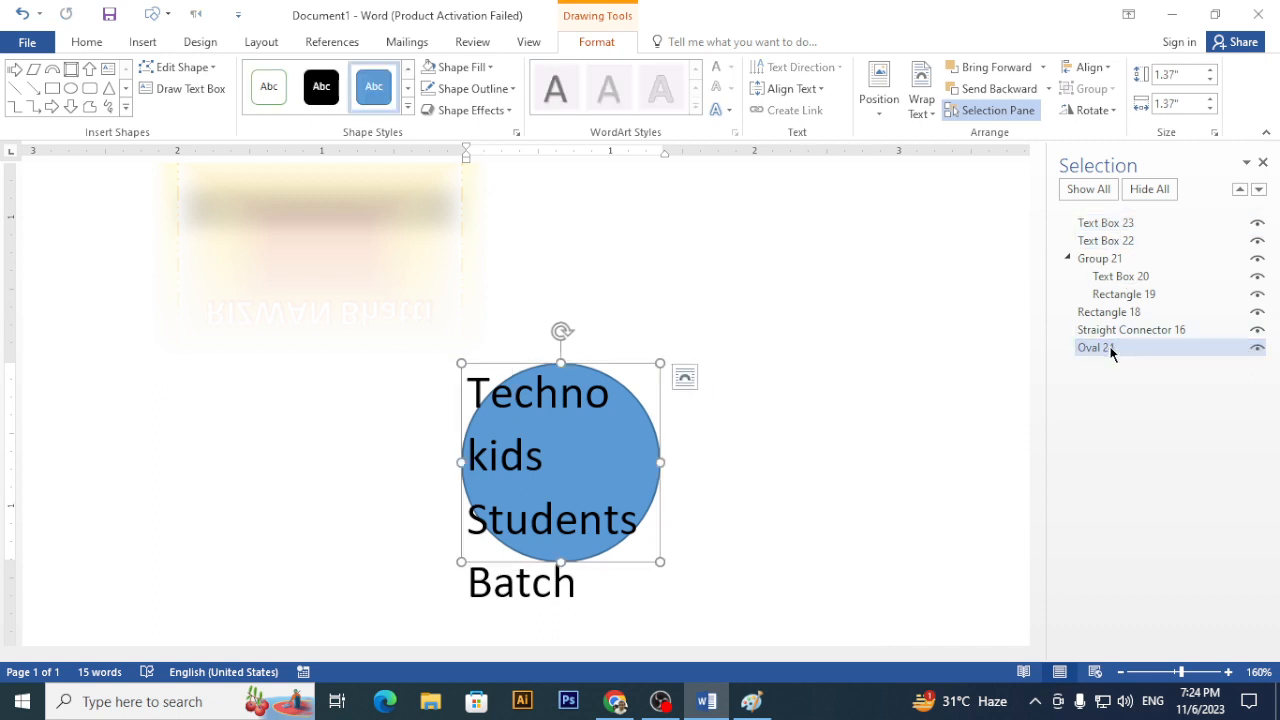
ctrl+click(1116, 221)
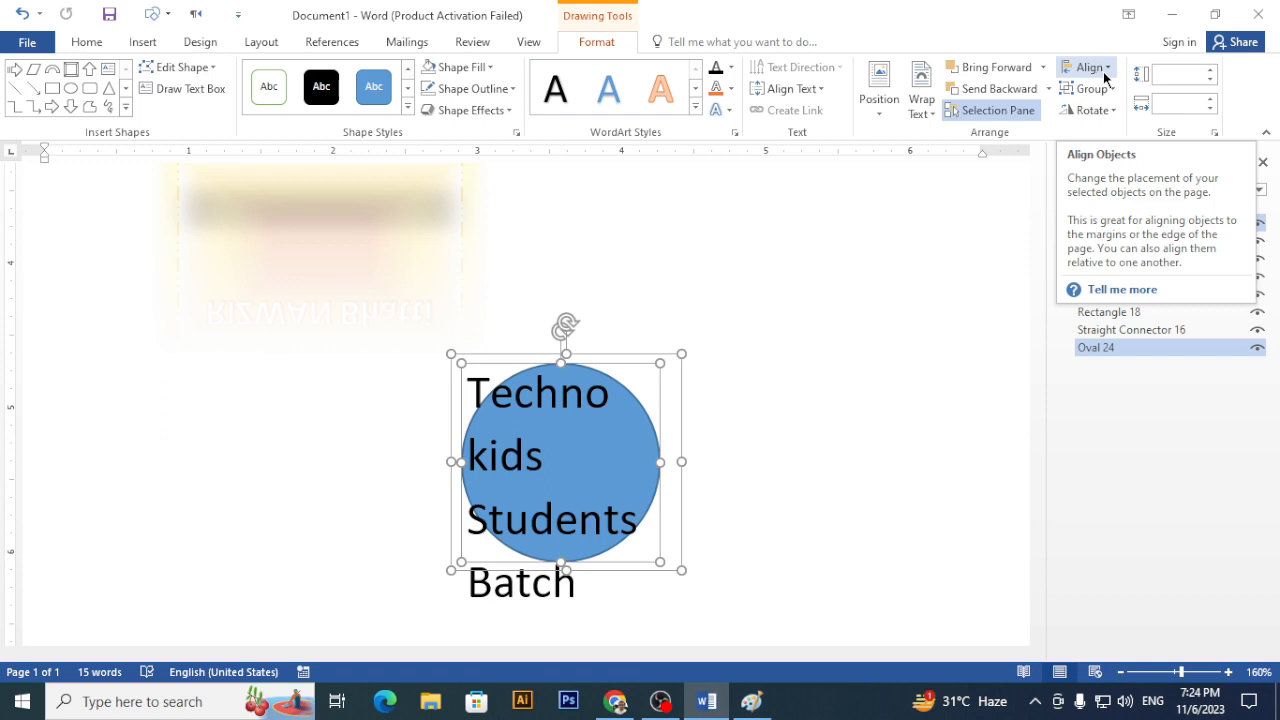
- Apply Align Center and Align Middle to Text Box 23 and Oval 24
click(1103, 71)
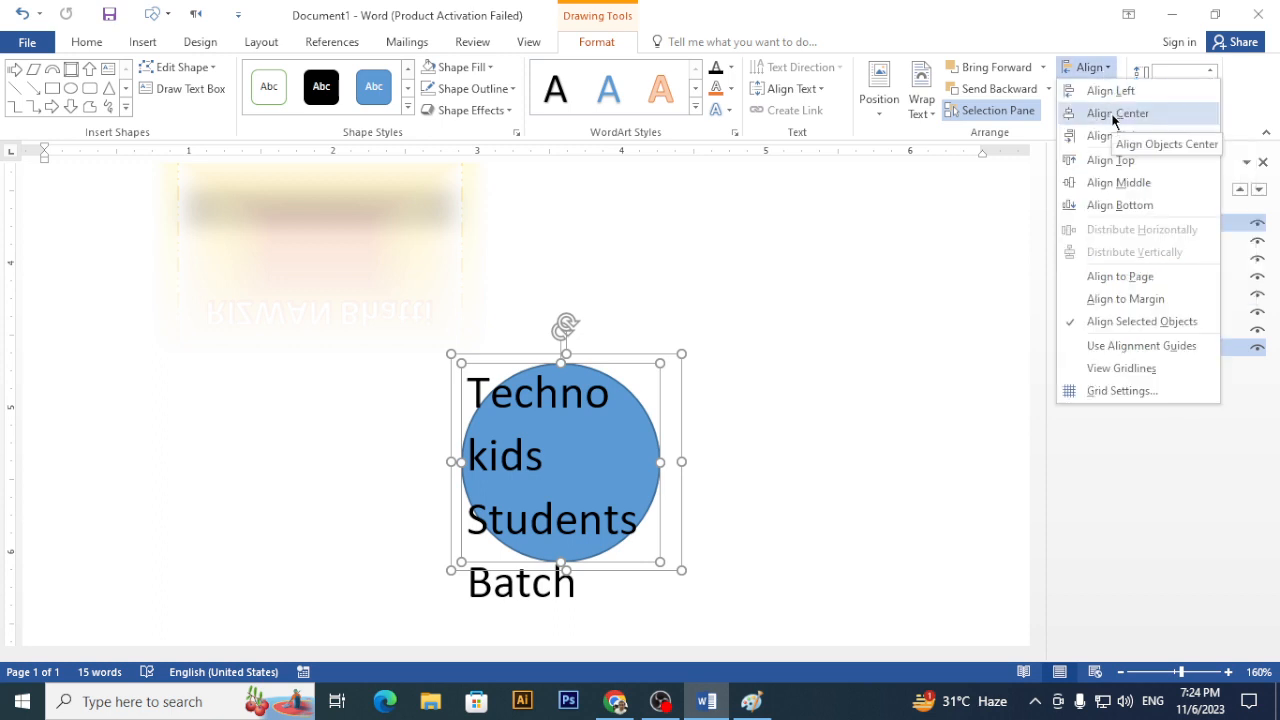
click(1113, 116)
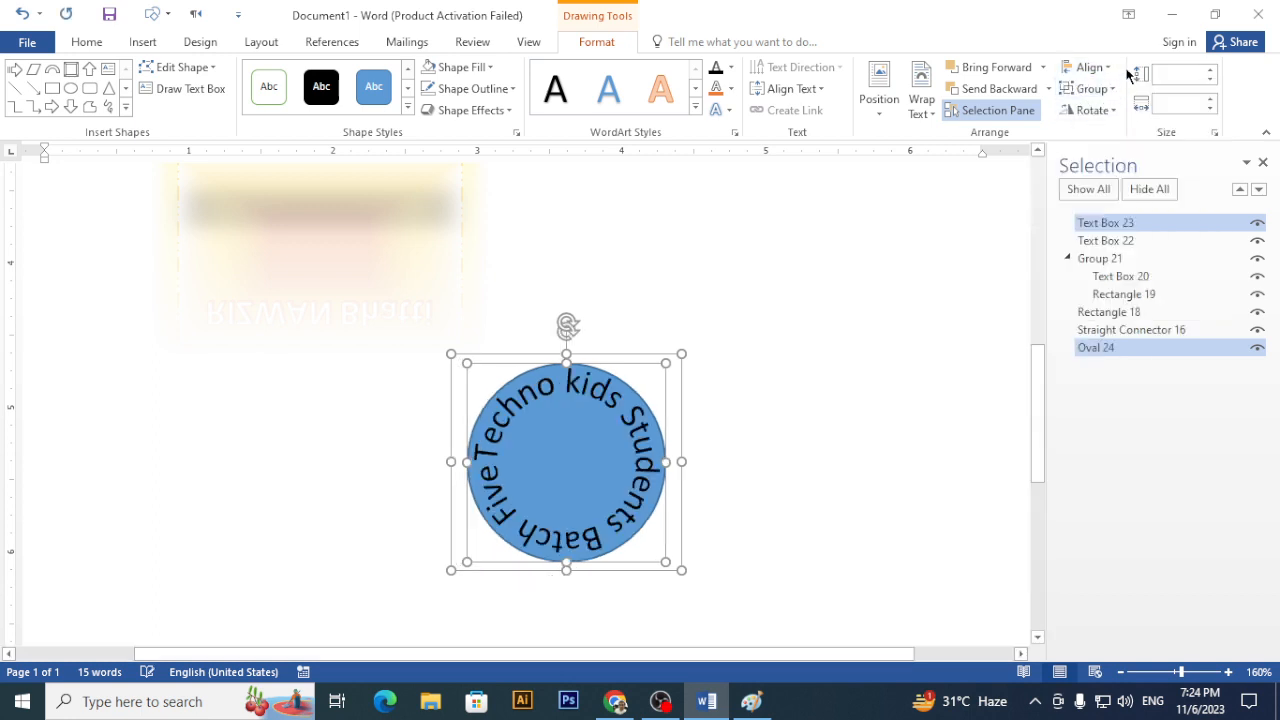
click(1086, 68)
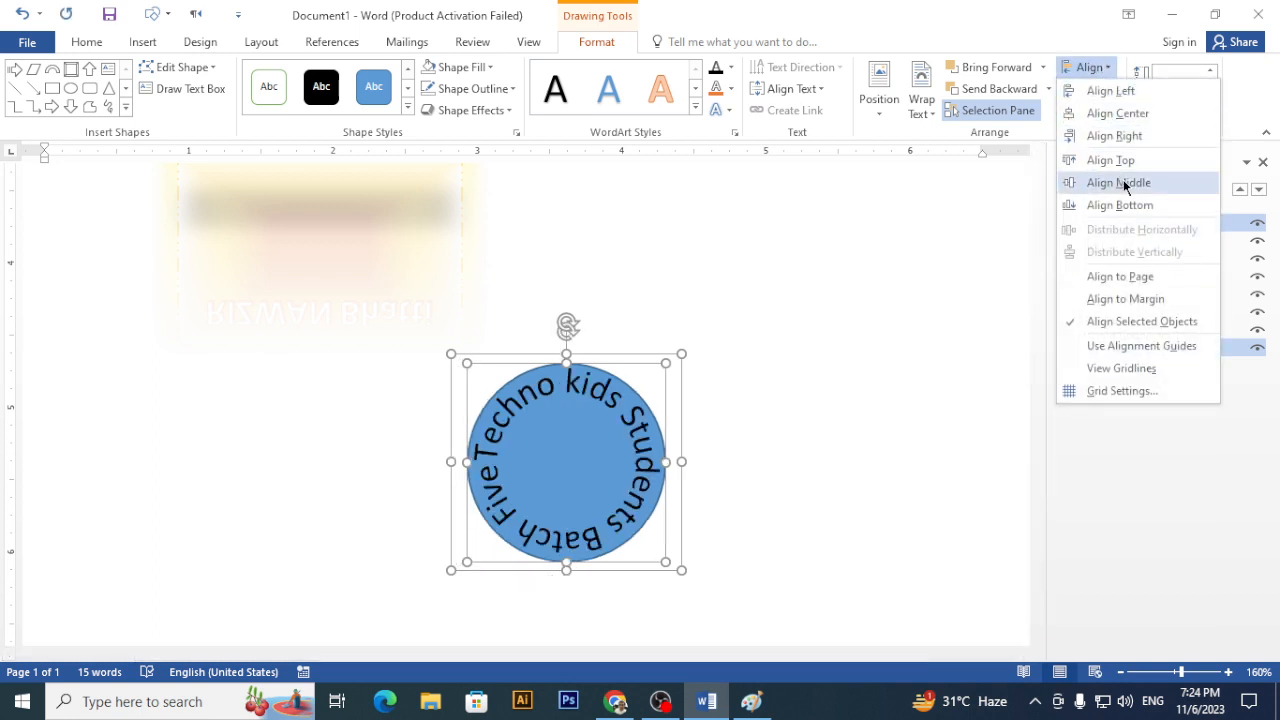
click(1128, 180)
click(924, 347)
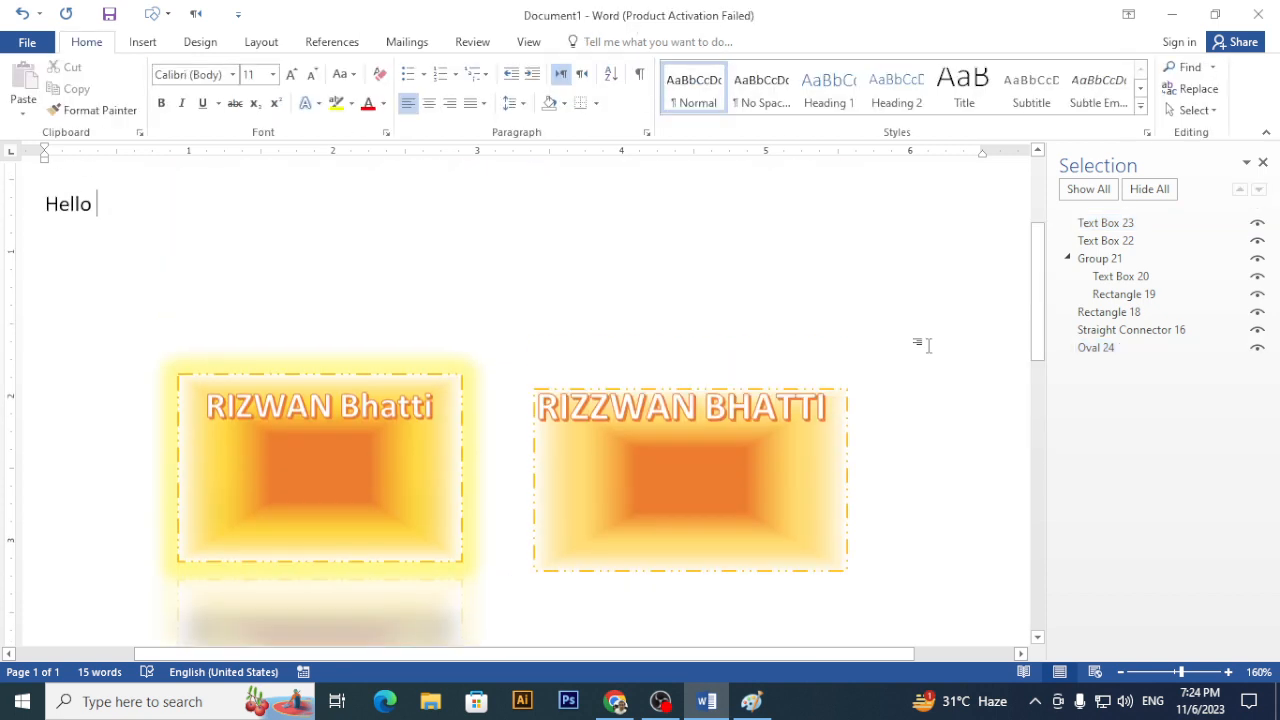
- Group Text Box 23 and Oval 24 into a single object, Group 25
scroll(915, 352, down, 8)
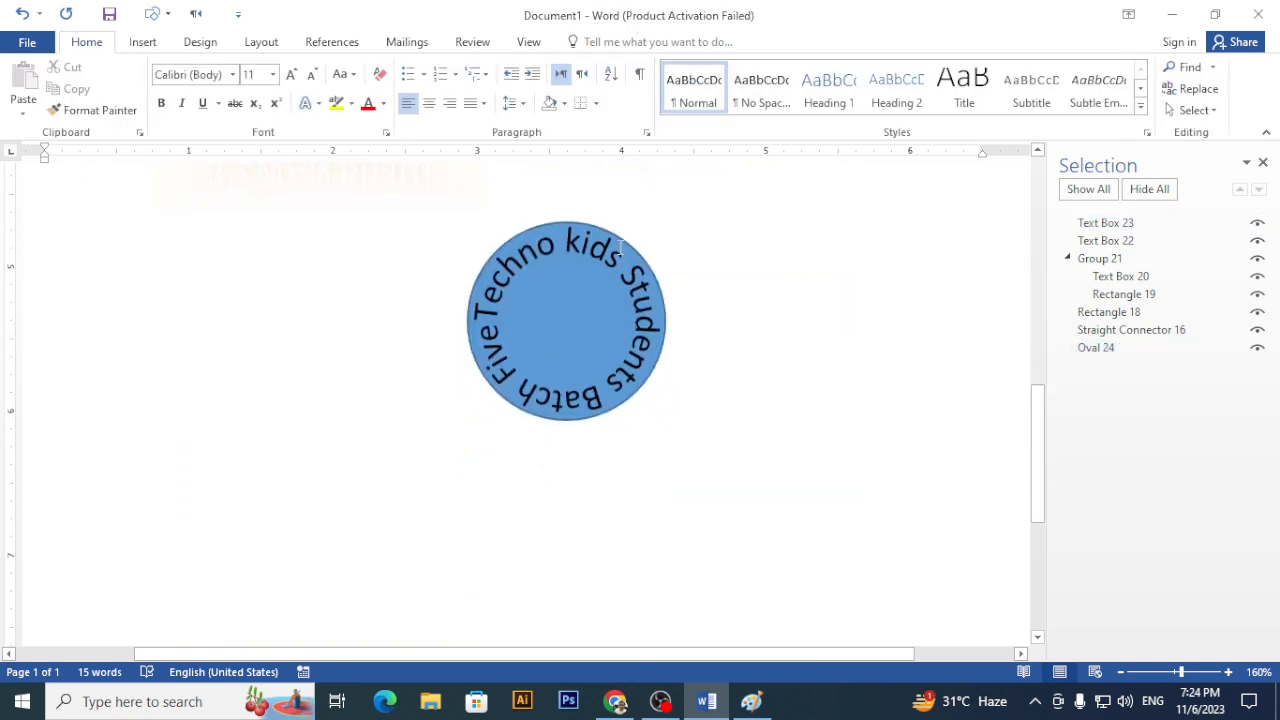
click(1100, 222)
ctrl+click(1117, 348)
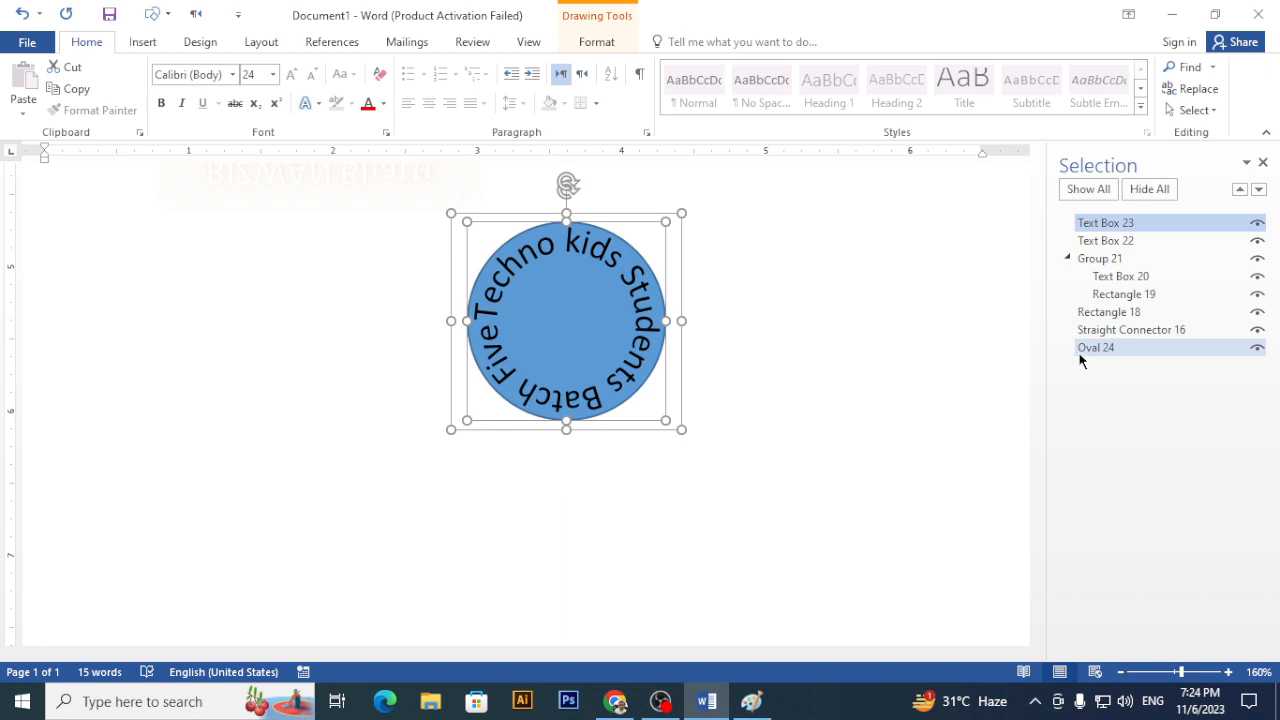
click(596, 42)
click(1089, 90)
click(1100, 110)
click(800, 434)
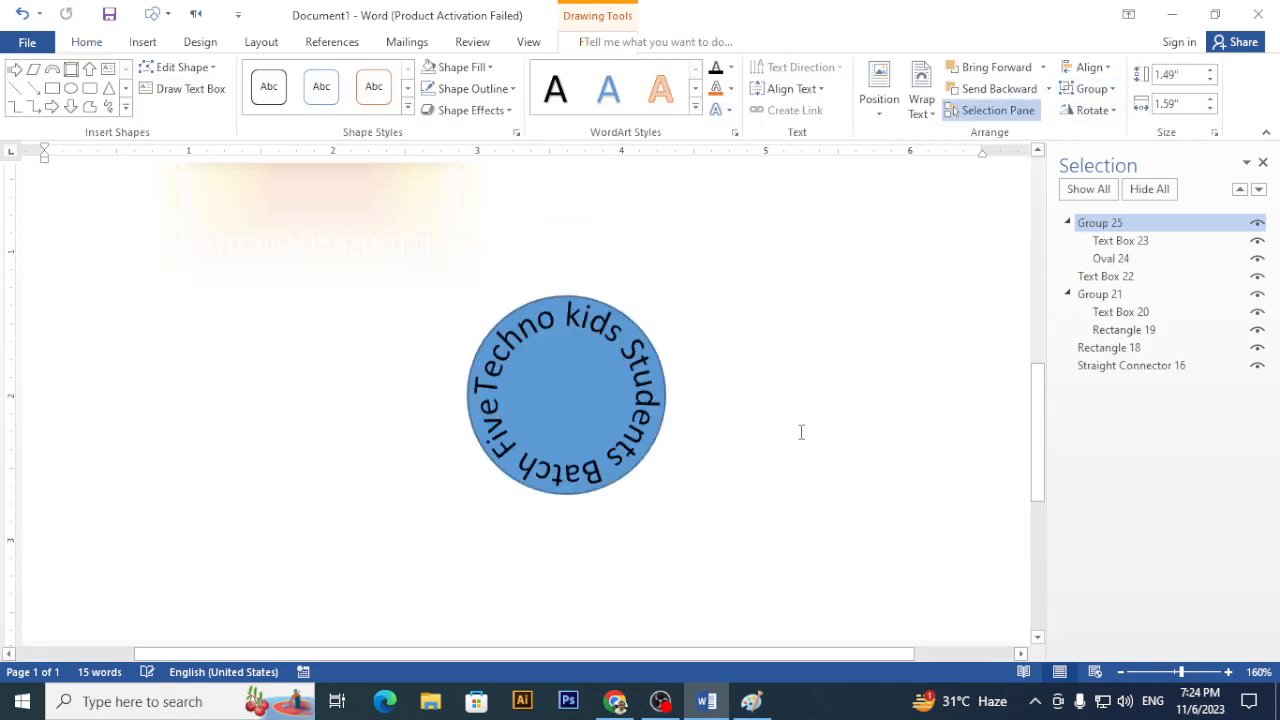
- Move the grouped circular badge slightly up and to the left
scroll(720, 410, up, 5)
scroll(626, 385, down, 3)
click(600, 437)
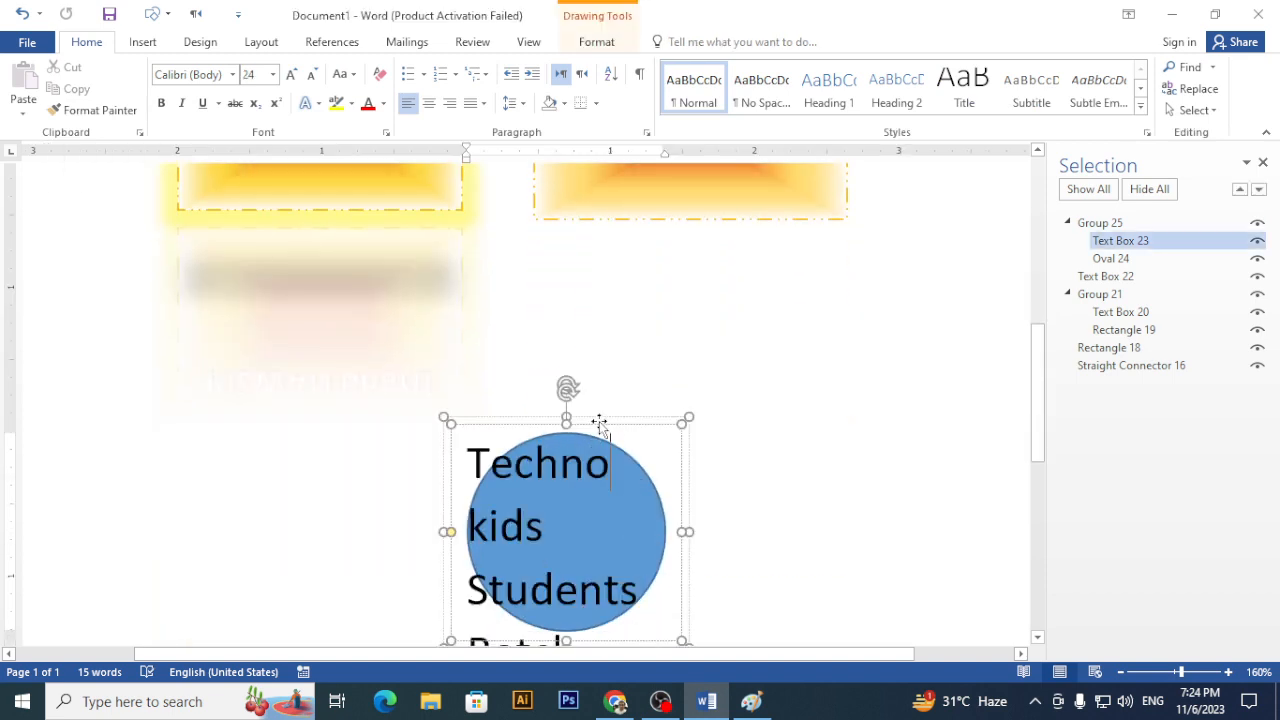
double_click(624, 510)
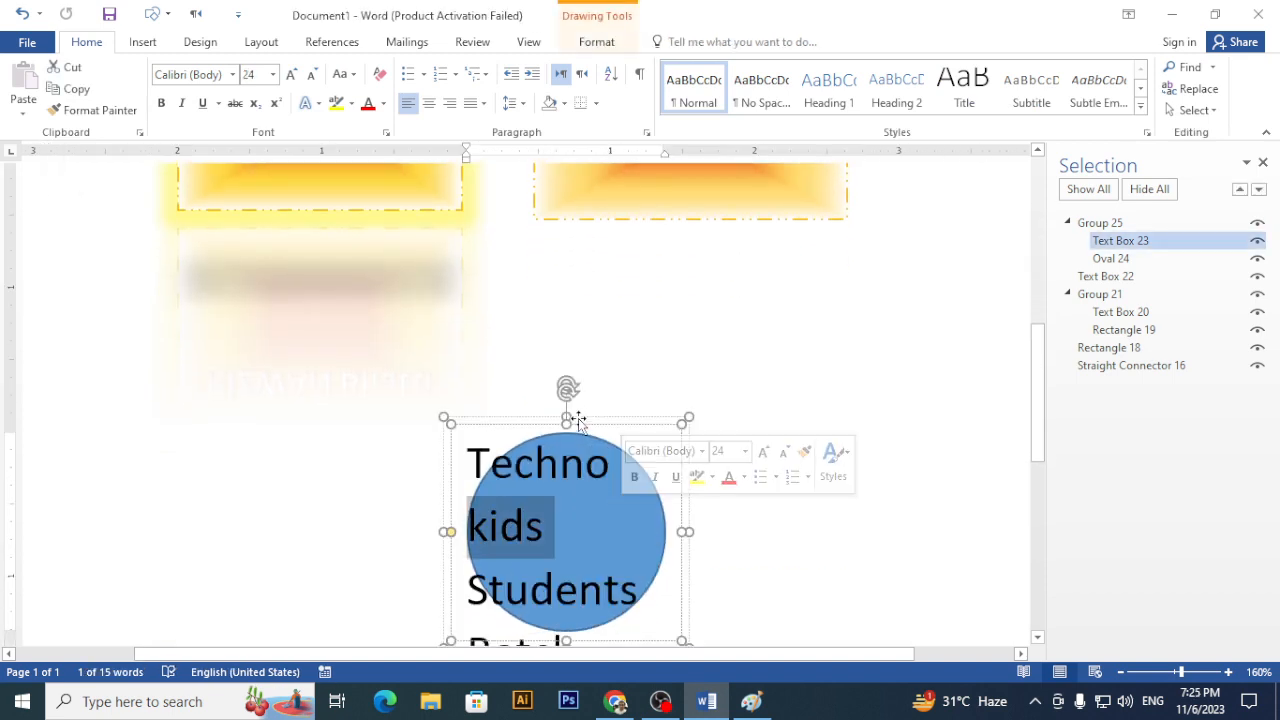
drag(594, 420, 560, 322)
click(774, 442)
scroll(774, 443, up, 4)
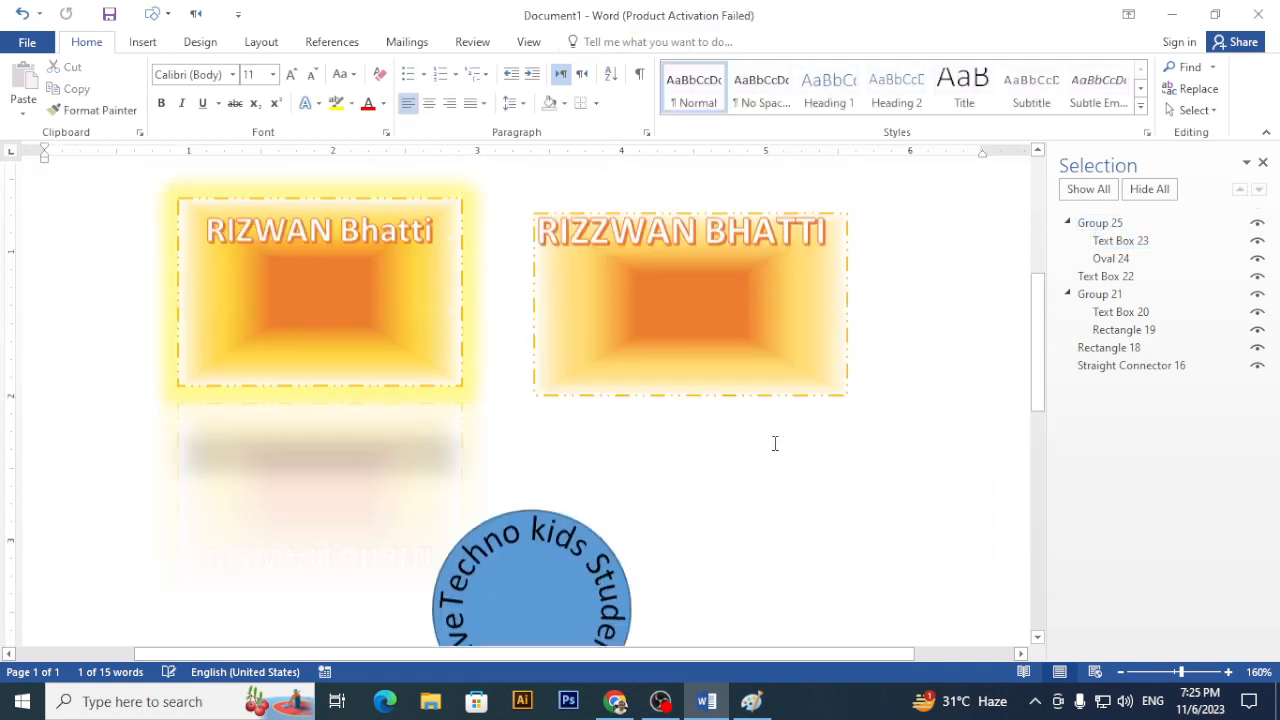
scroll(761, 476, down, 6)
scroll(760, 470, up, 1)
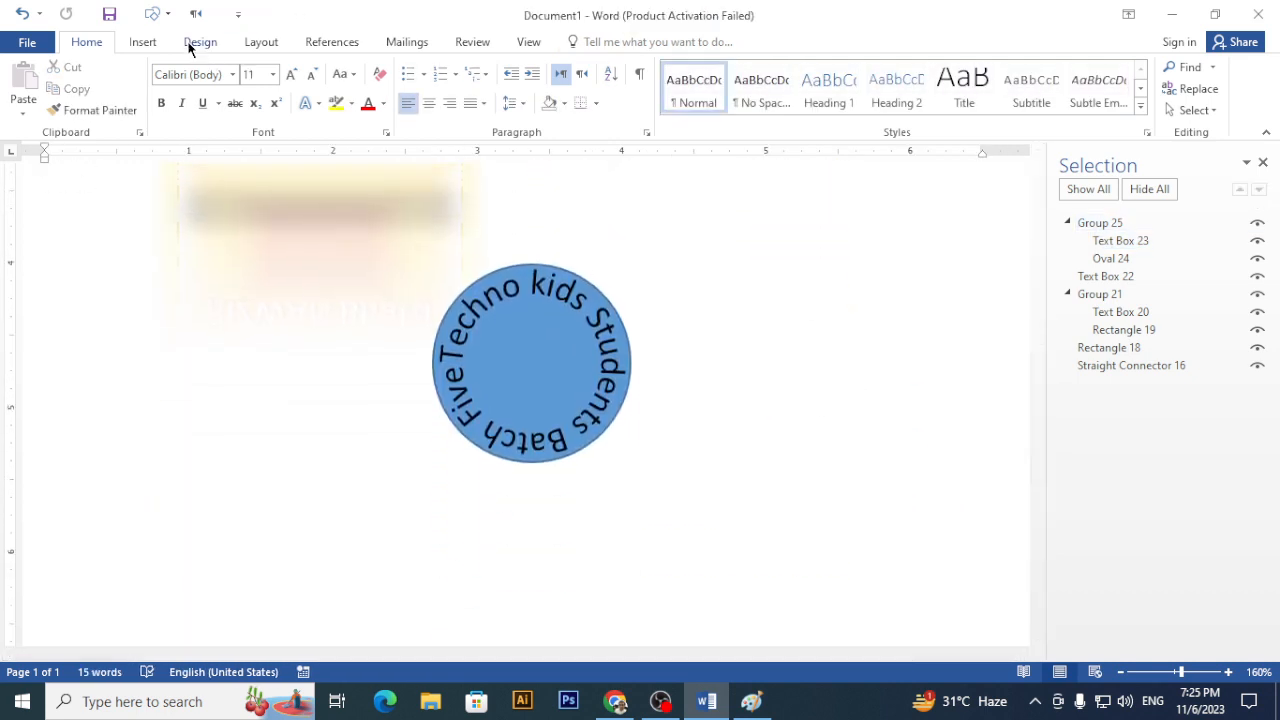
- Draw a 0.76" white-filled circle centred inside the blue circle
click(152, 13)
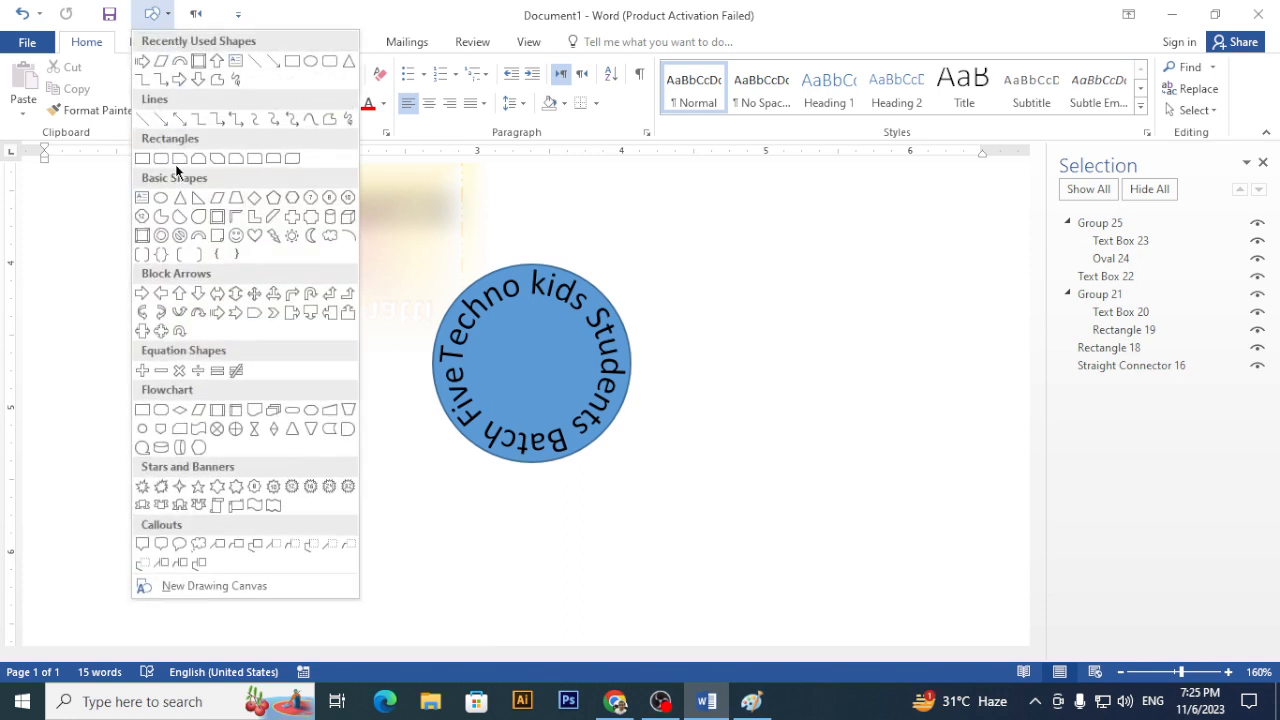
click(161, 198)
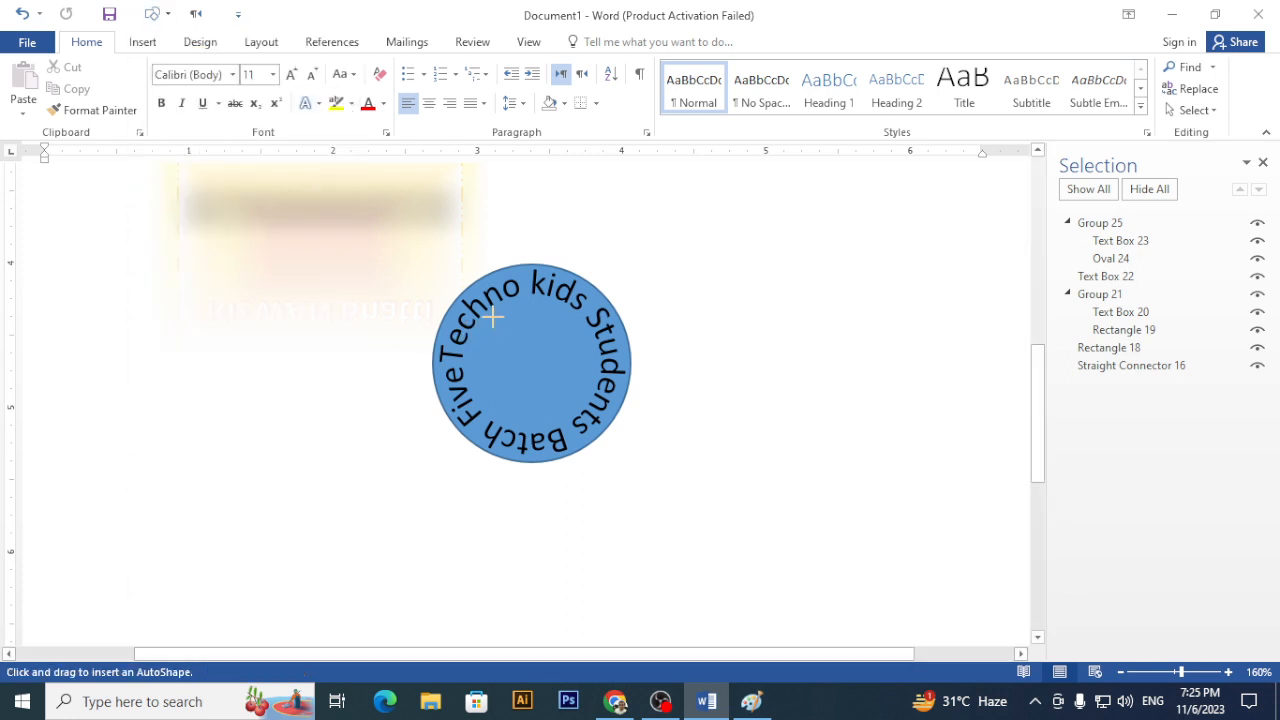
mouse_move(492, 316)
mouse_down()
mouse_move(586, 389)
mouse_move(603, 427)
mouse_up()
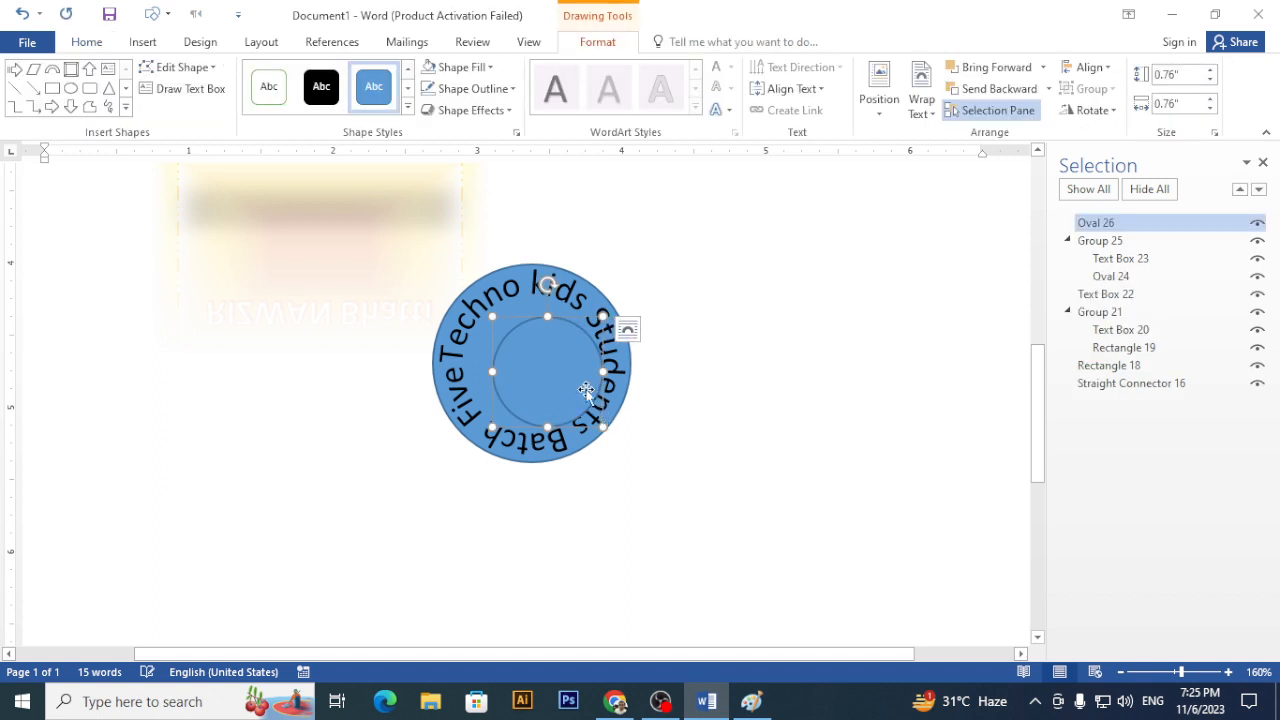
drag(557, 372, 542, 364)
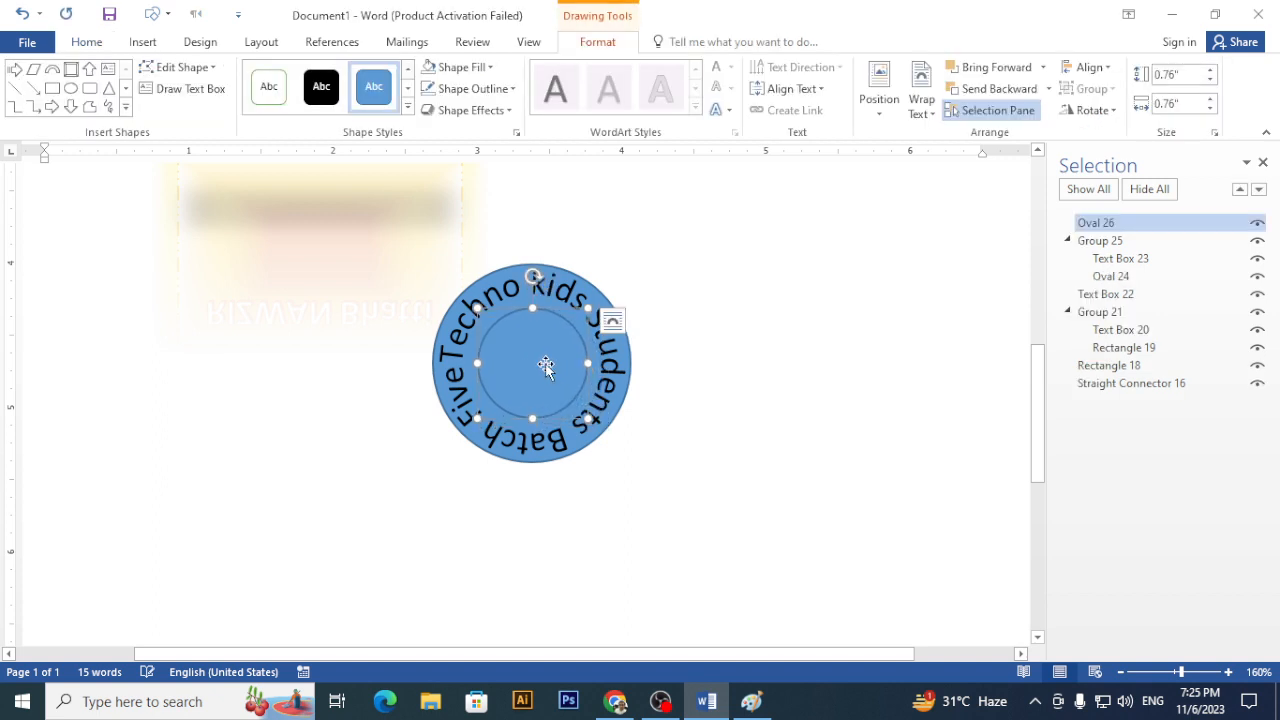
click(463, 67)
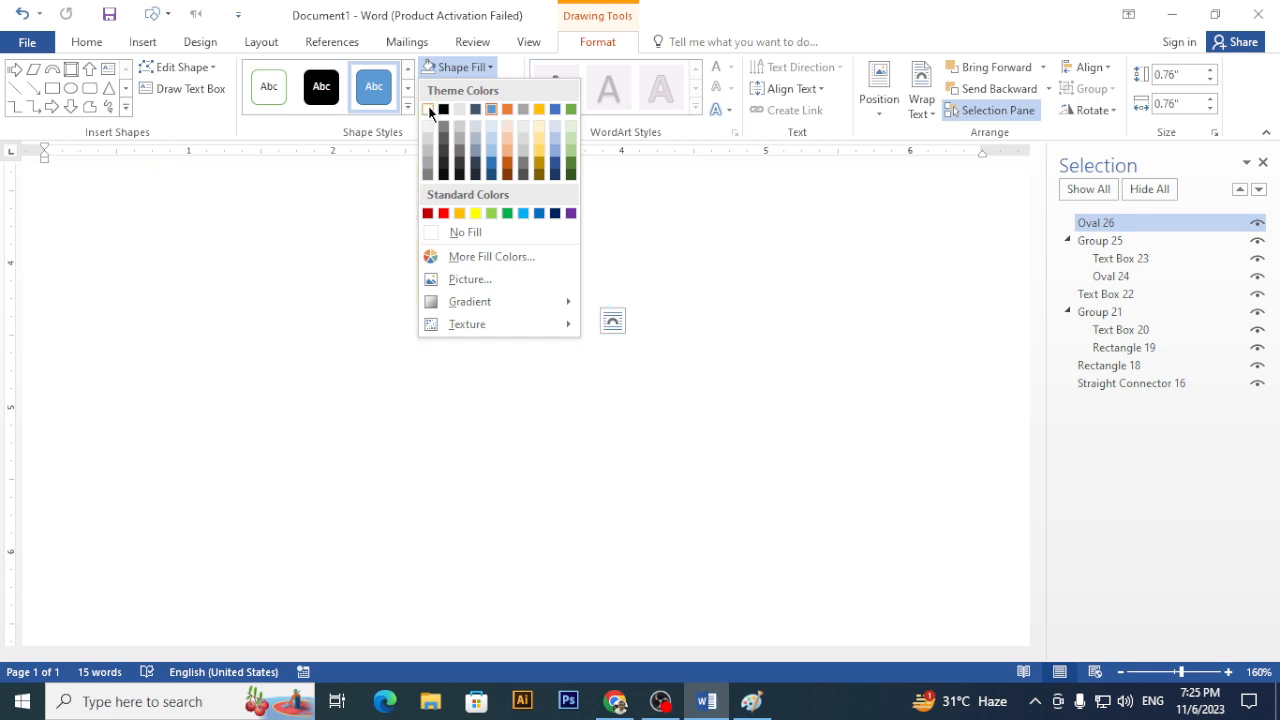
click(726, 358)
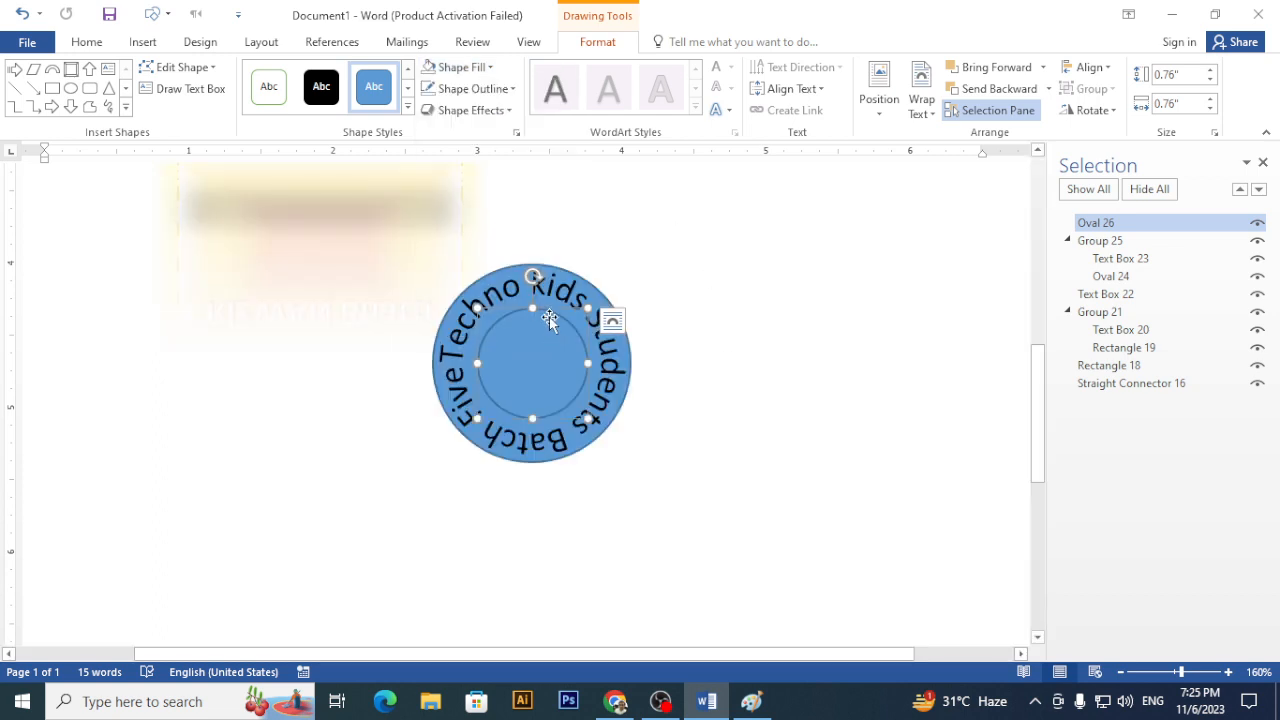
click(476, 67)
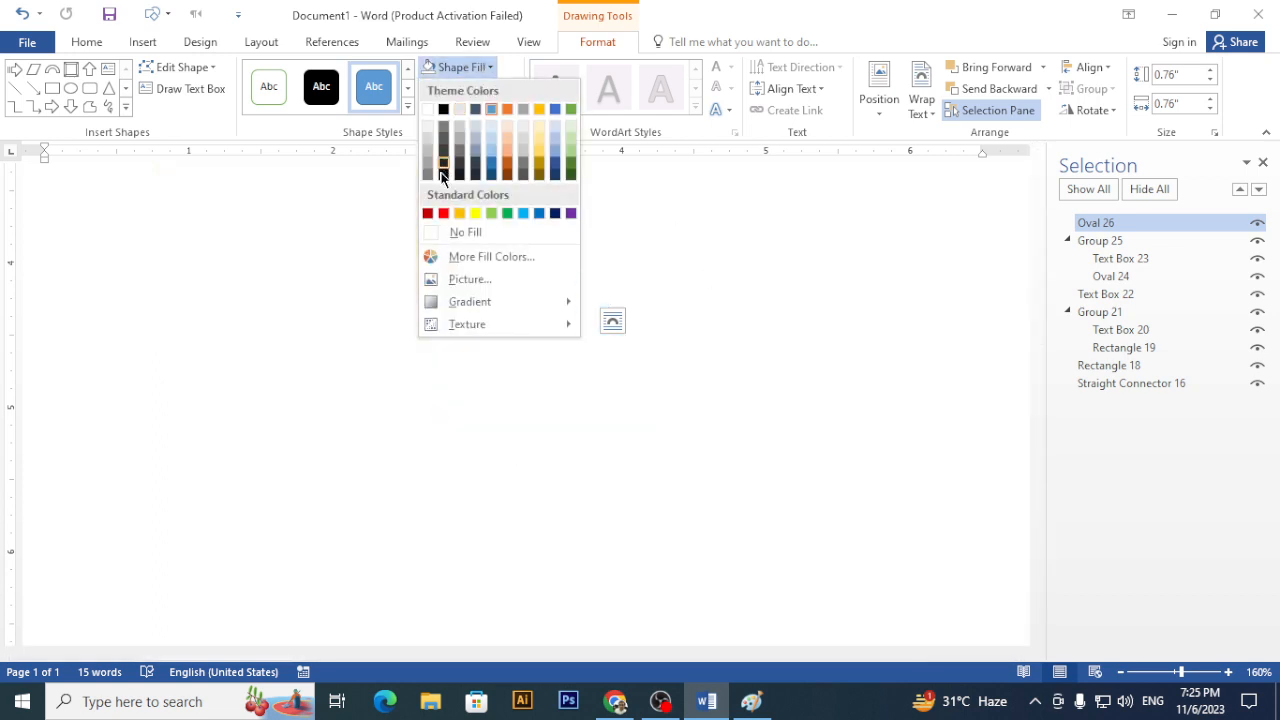
click(427, 111)
- Give the inner circle an orange Long Dash Dot outline
click(512, 91)
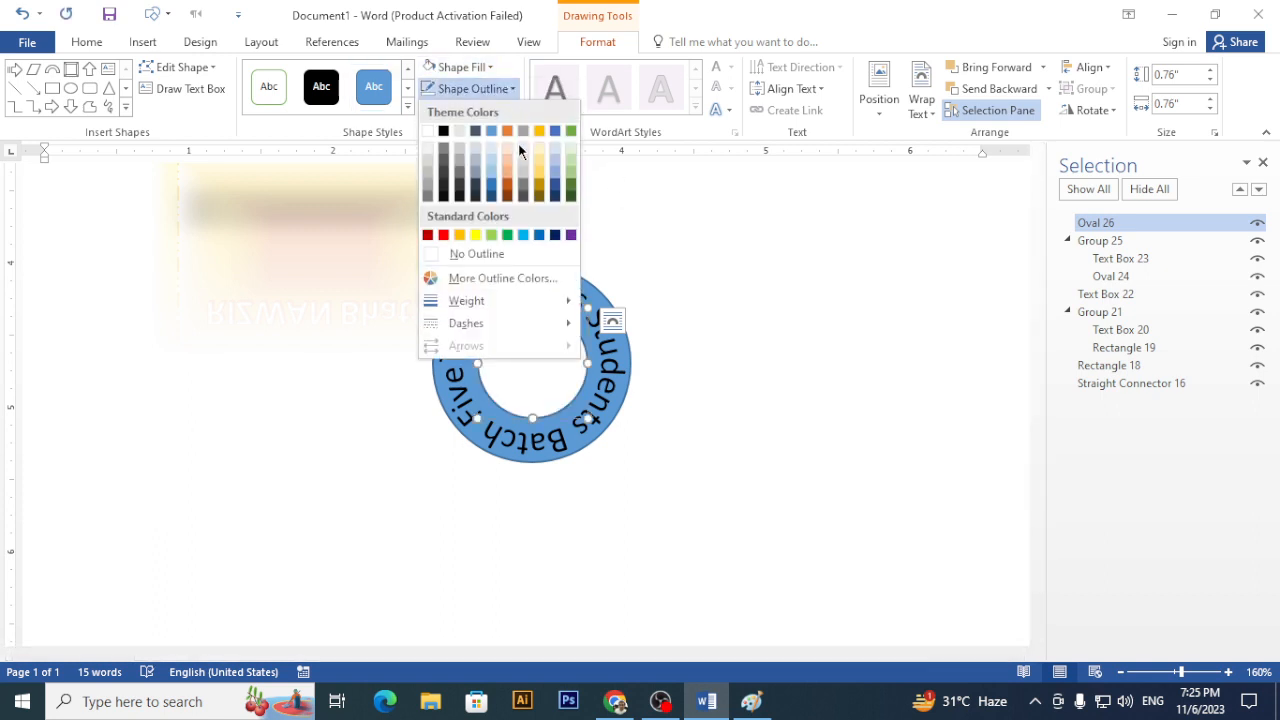
mouse_move(572, 326)
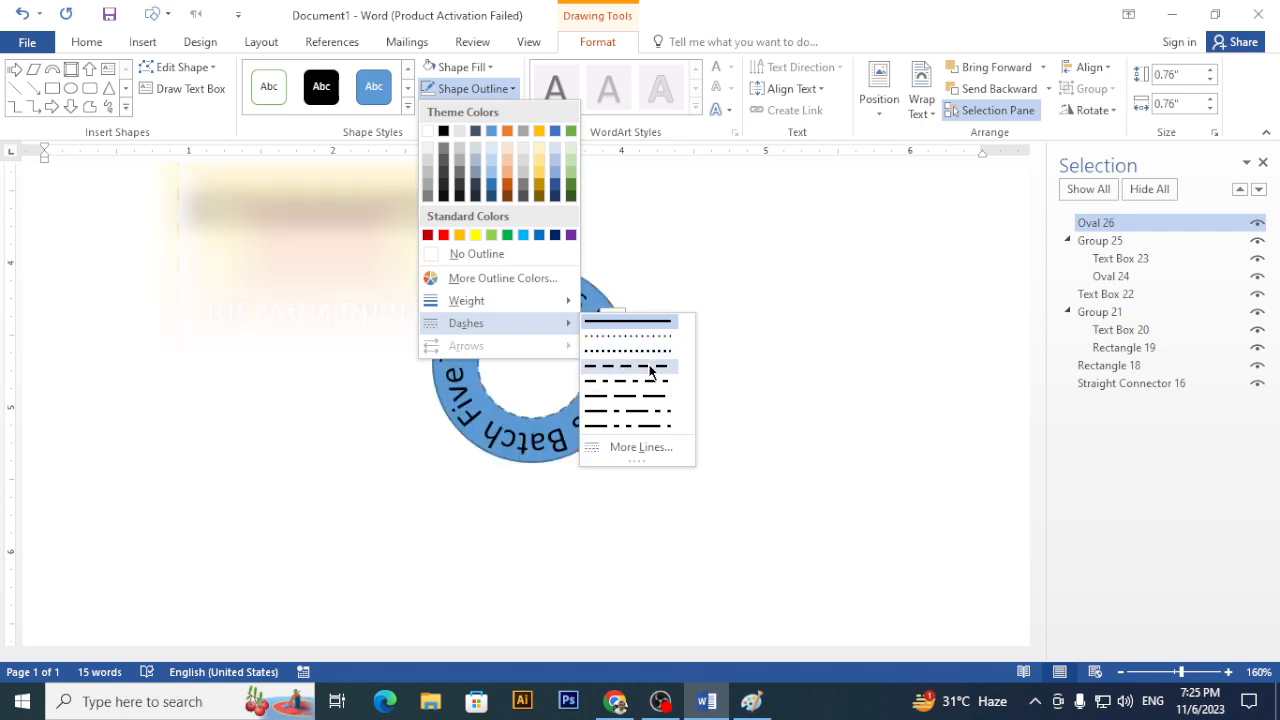
click(648, 418)
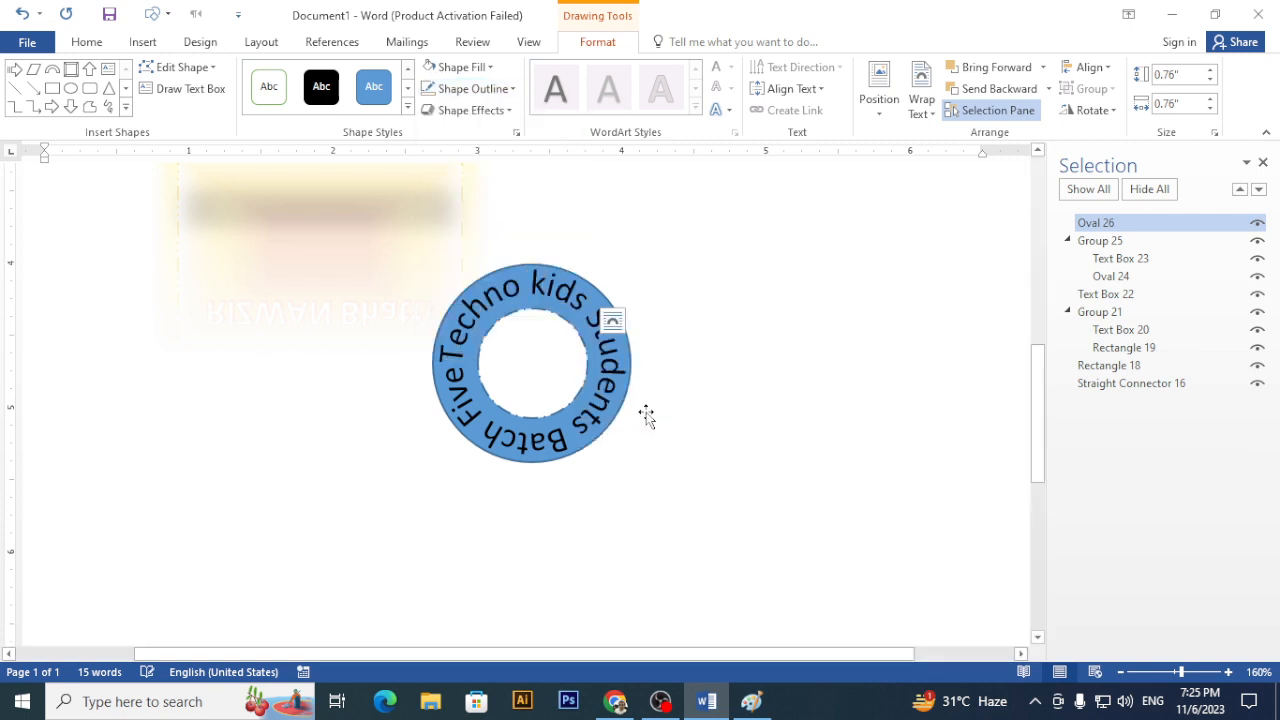
click(513, 90)
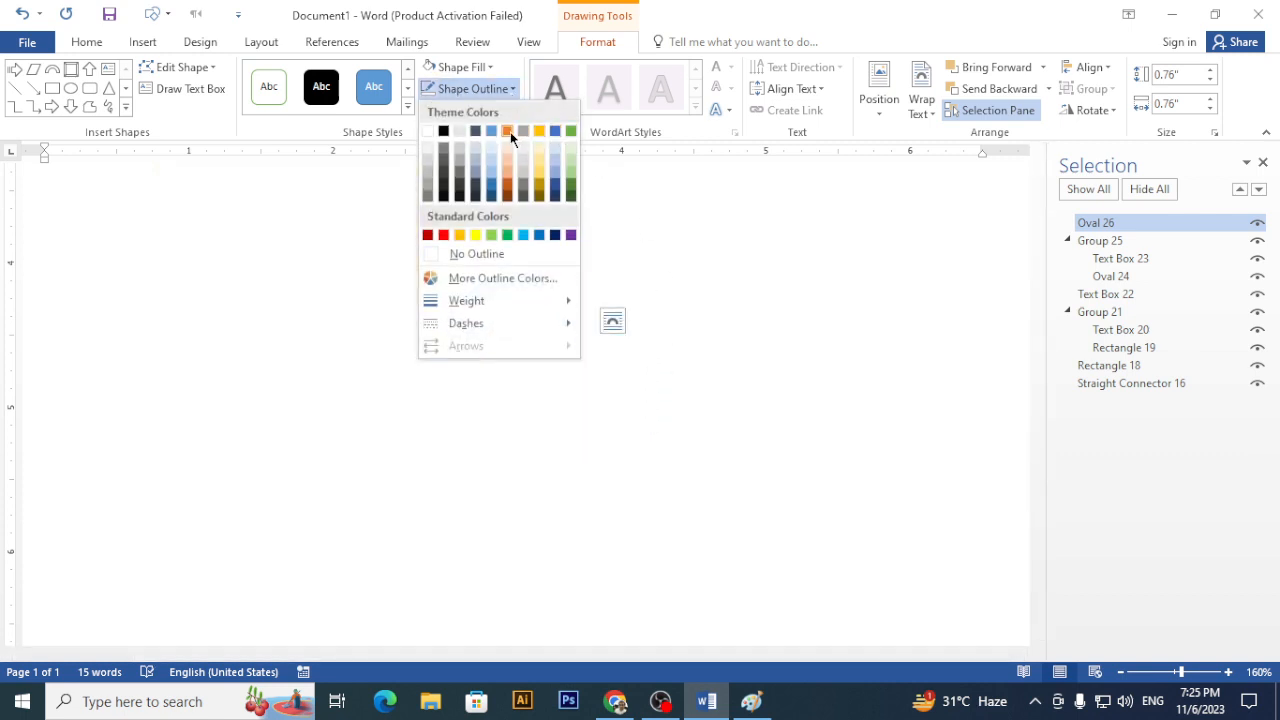
click(510, 134)
click(769, 391)
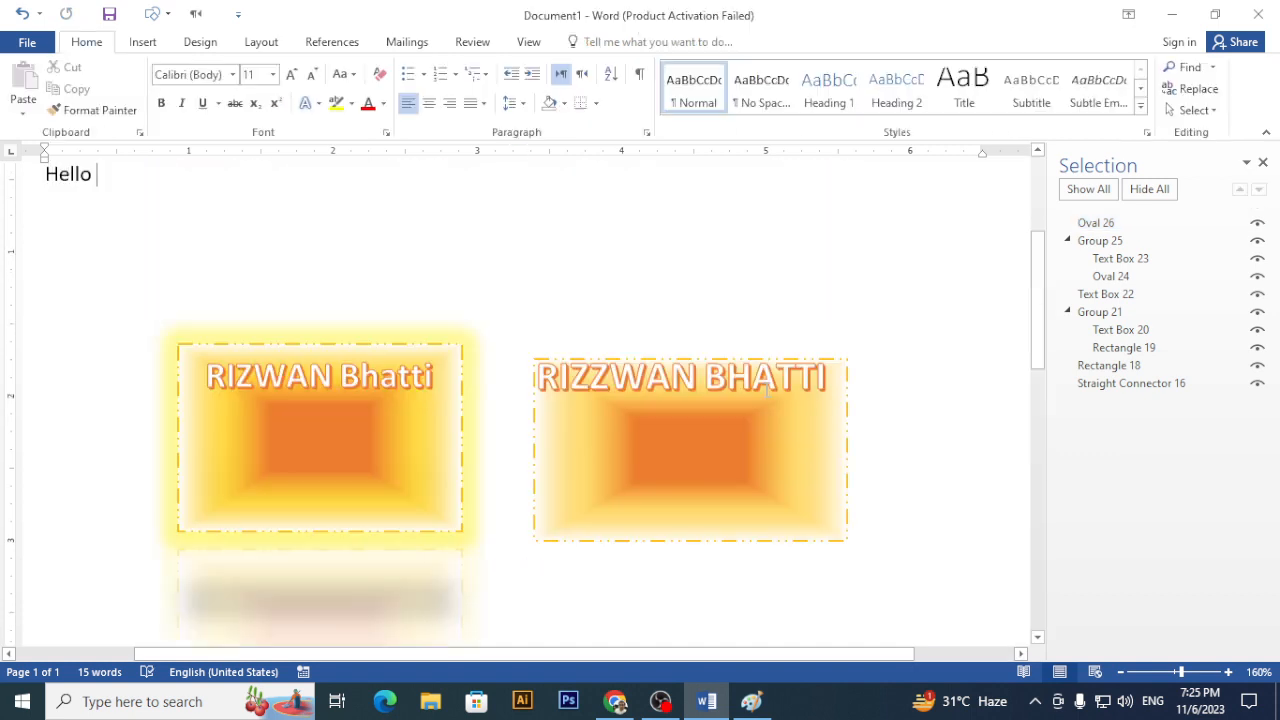
scroll(742, 378, down, 2)
scroll(742, 378, down, 1)
click(553, 481)
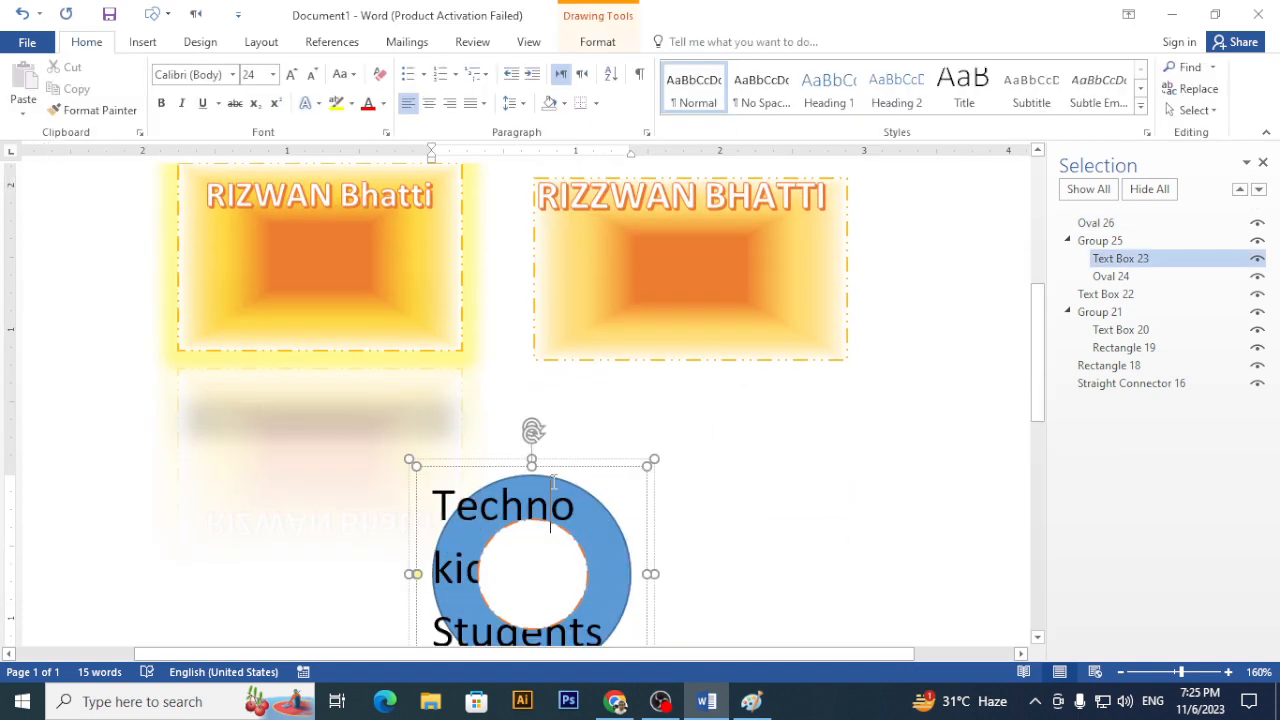
click(598, 41)
click(470, 89)
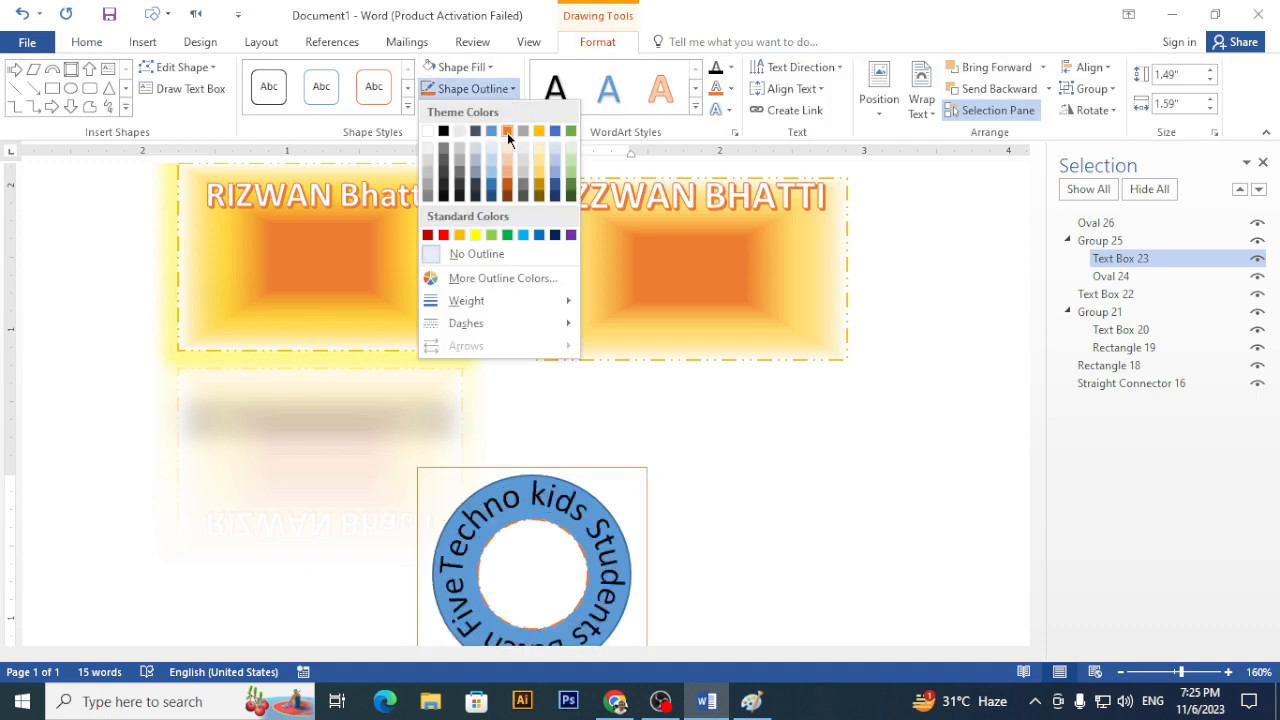
click(507, 132)
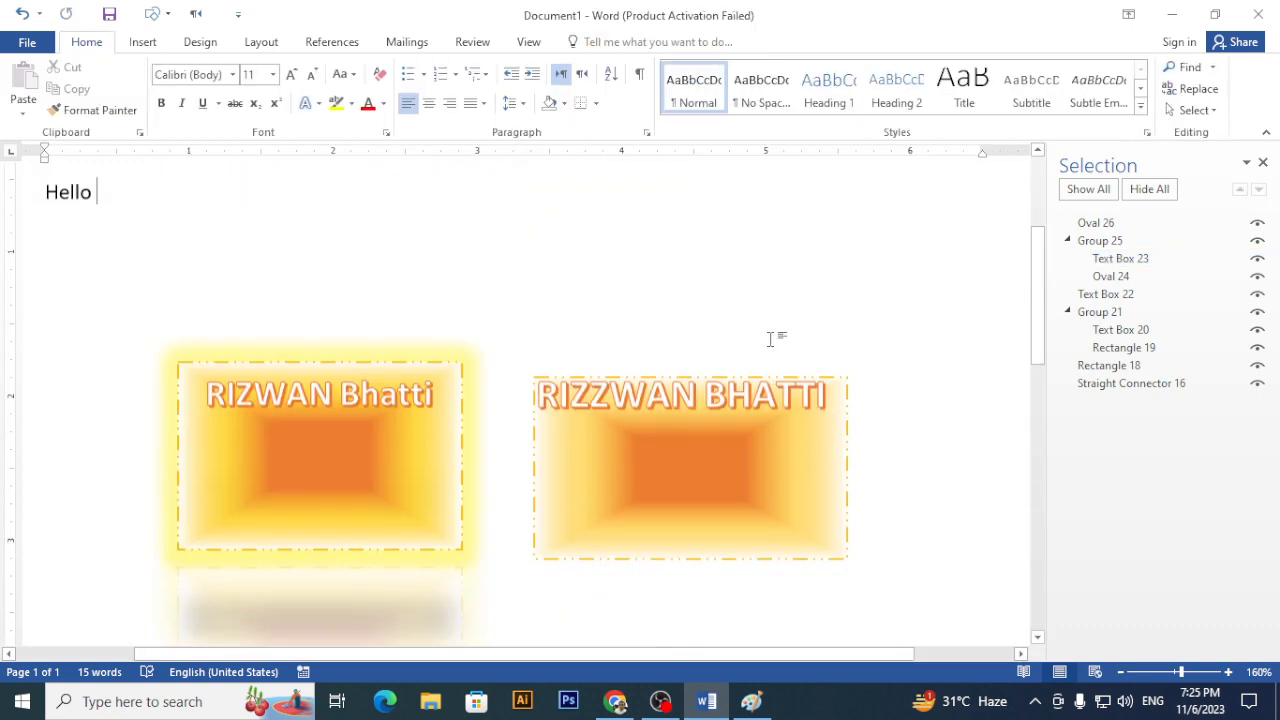
scroll(770, 335, down, 3)
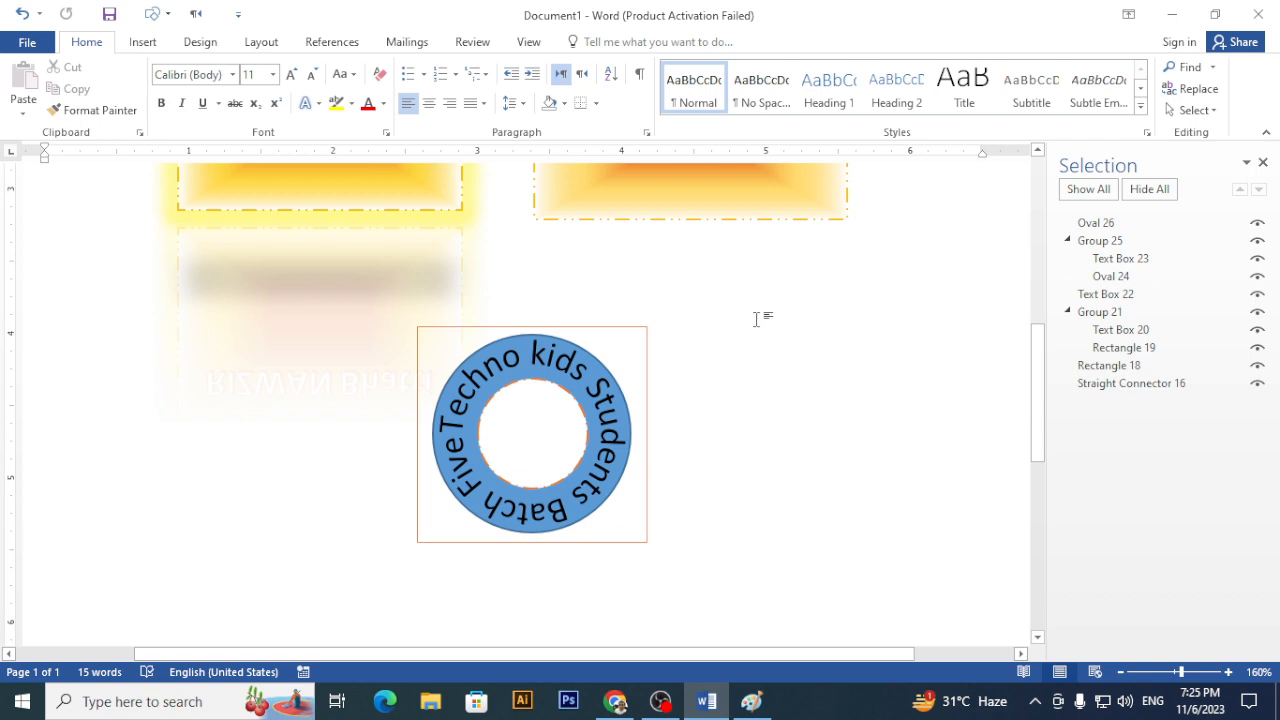
key(ctrl+z)
click(767, 363)
scroll(766, 360, down, 5)
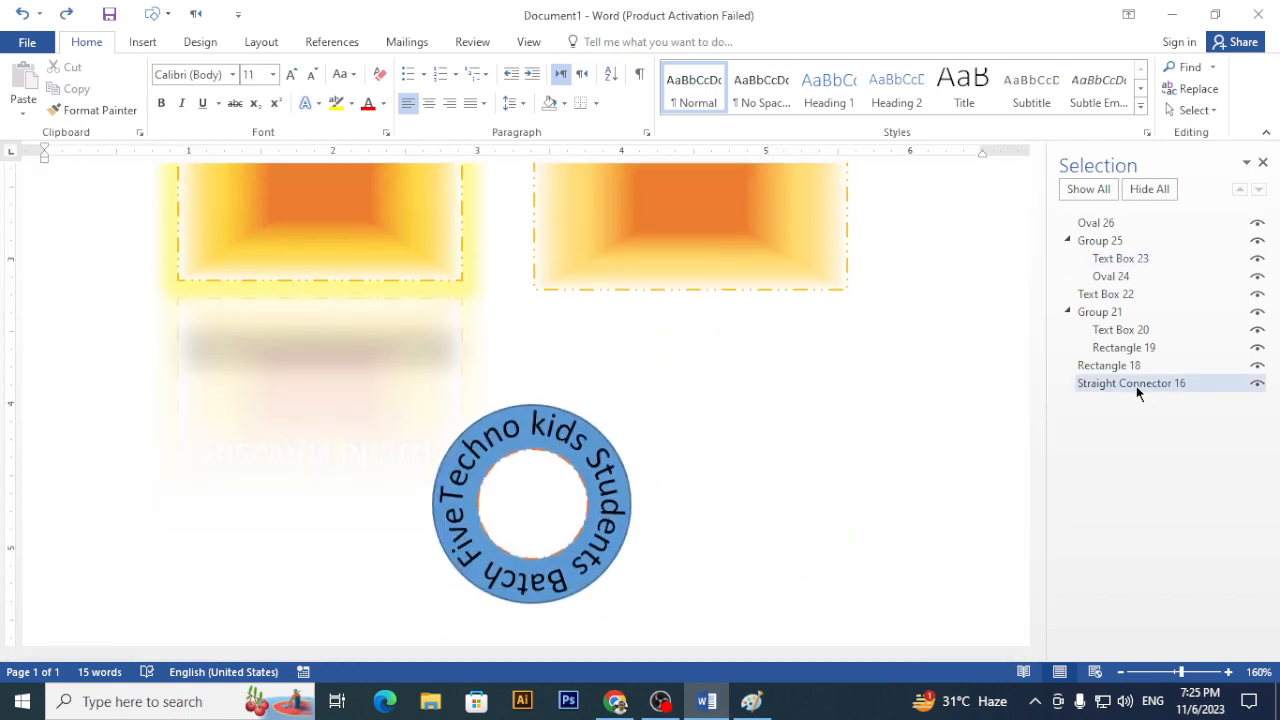
click(1150, 256)
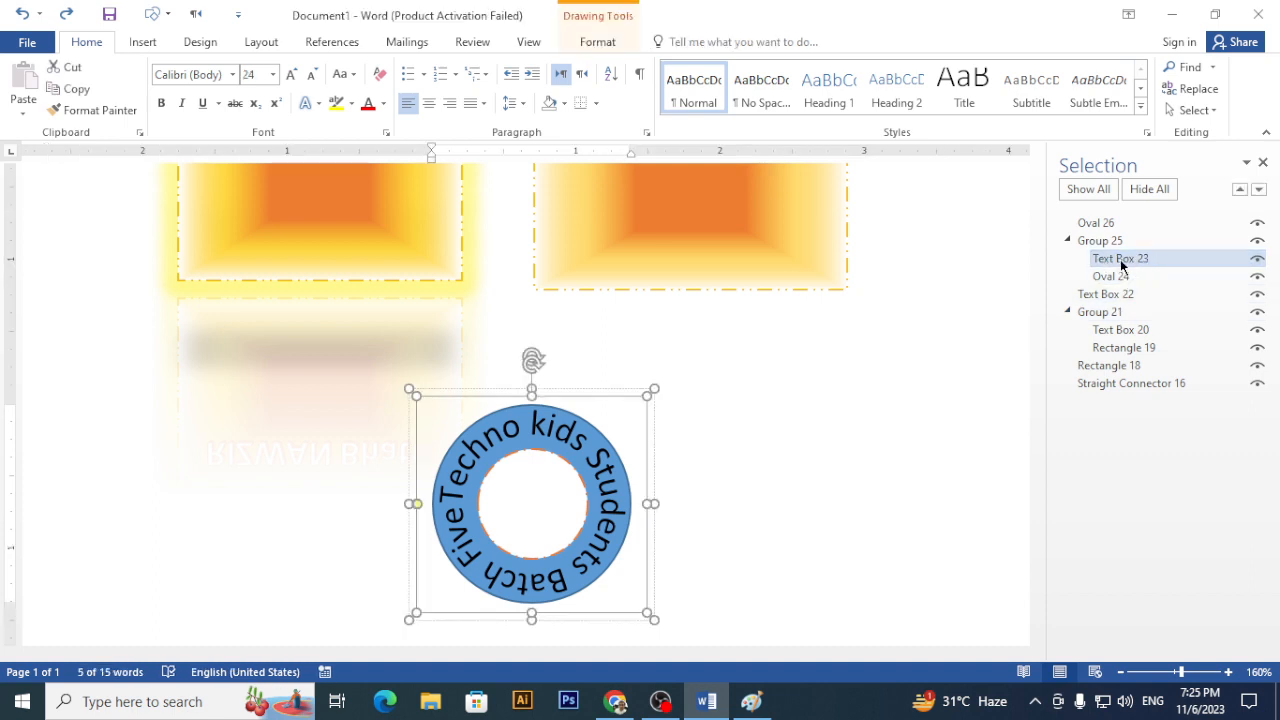
click(1121, 260)
key(Return)
click(619, 46)
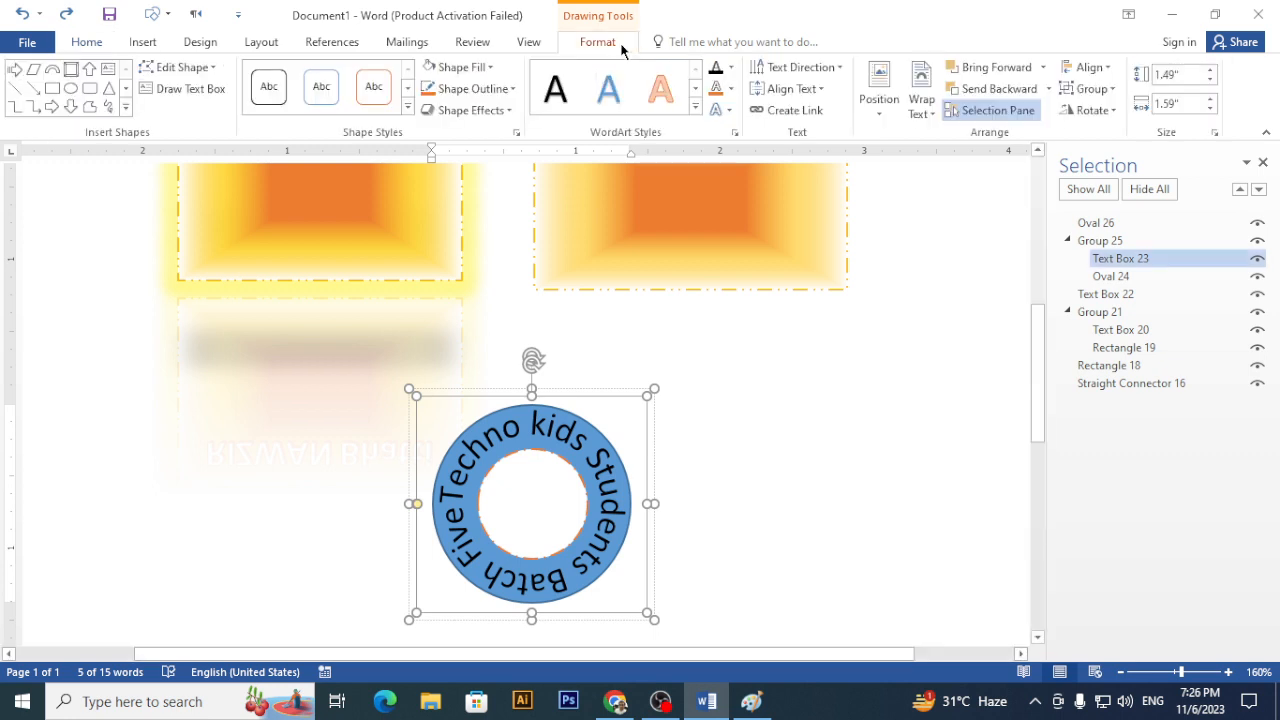
- Give the outer ring, Oval 24, an orange Long Dash Dot outline
click(1137, 224)
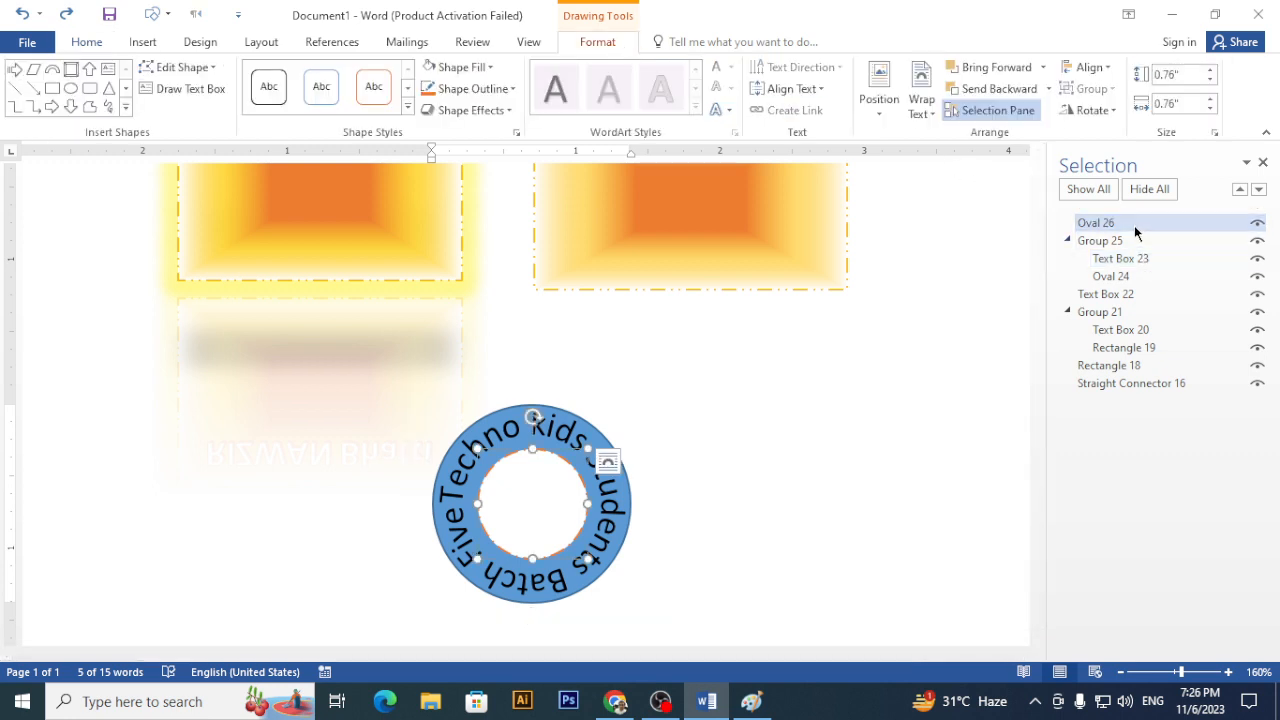
click(1138, 276)
click(512, 88)
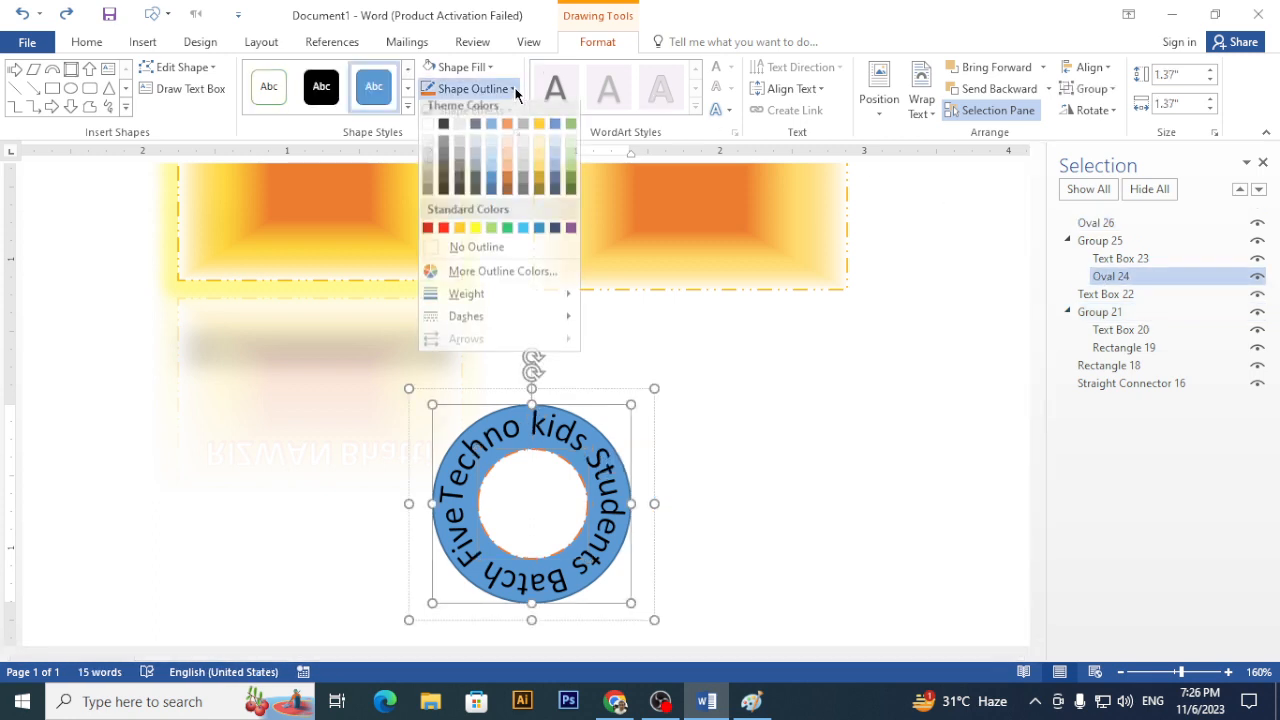
click(506, 129)
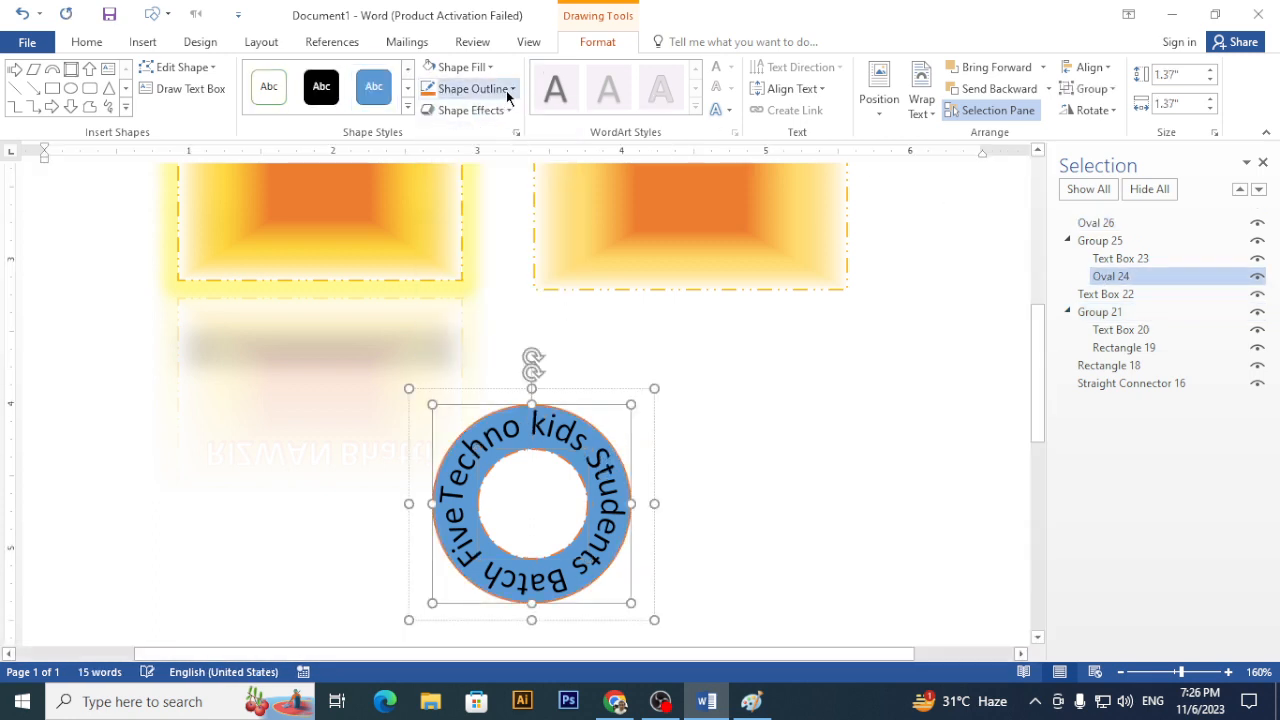
click(509, 88)
mouse_move(530, 323)
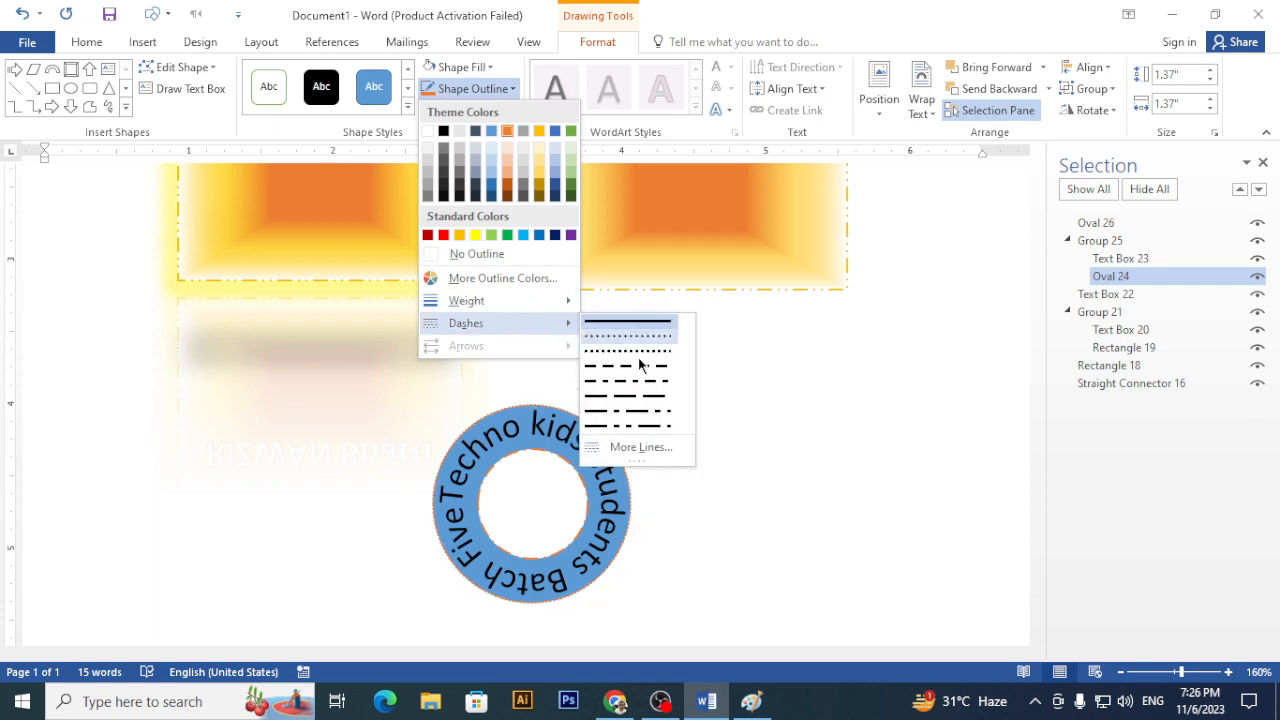
click(648, 420)
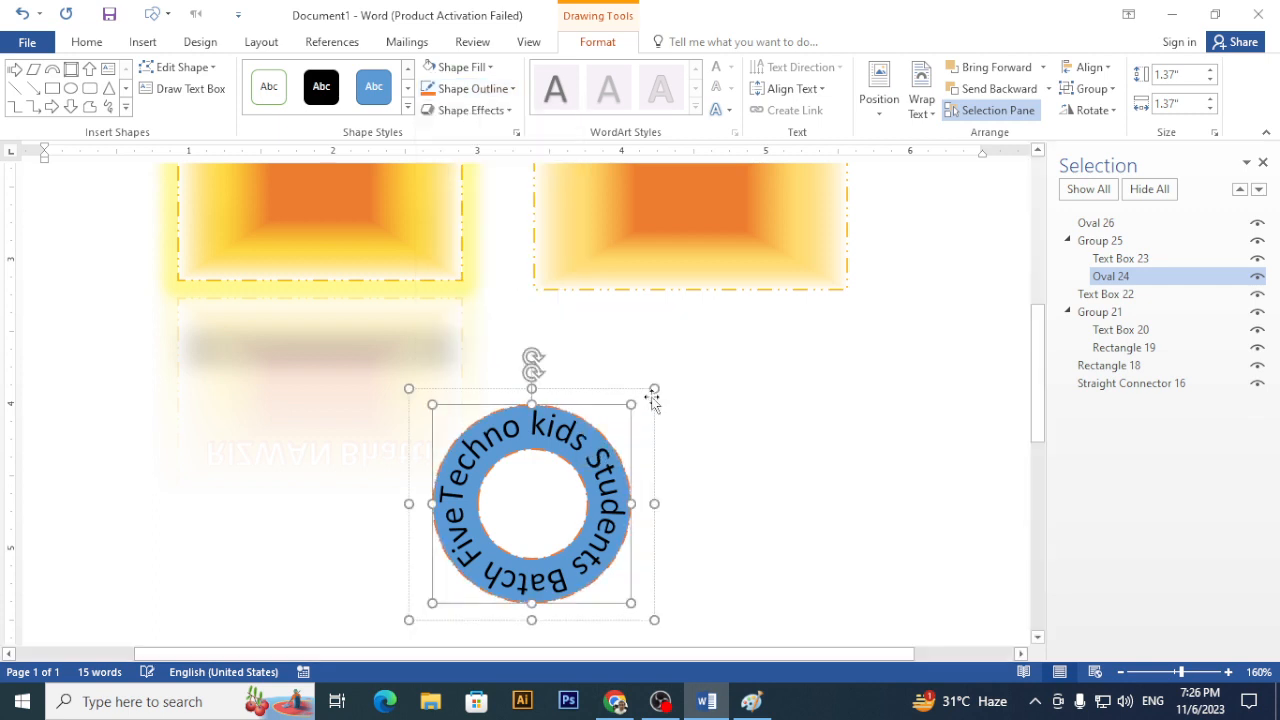
- Fill the outer ring with light orange (peach)
click(489, 68)
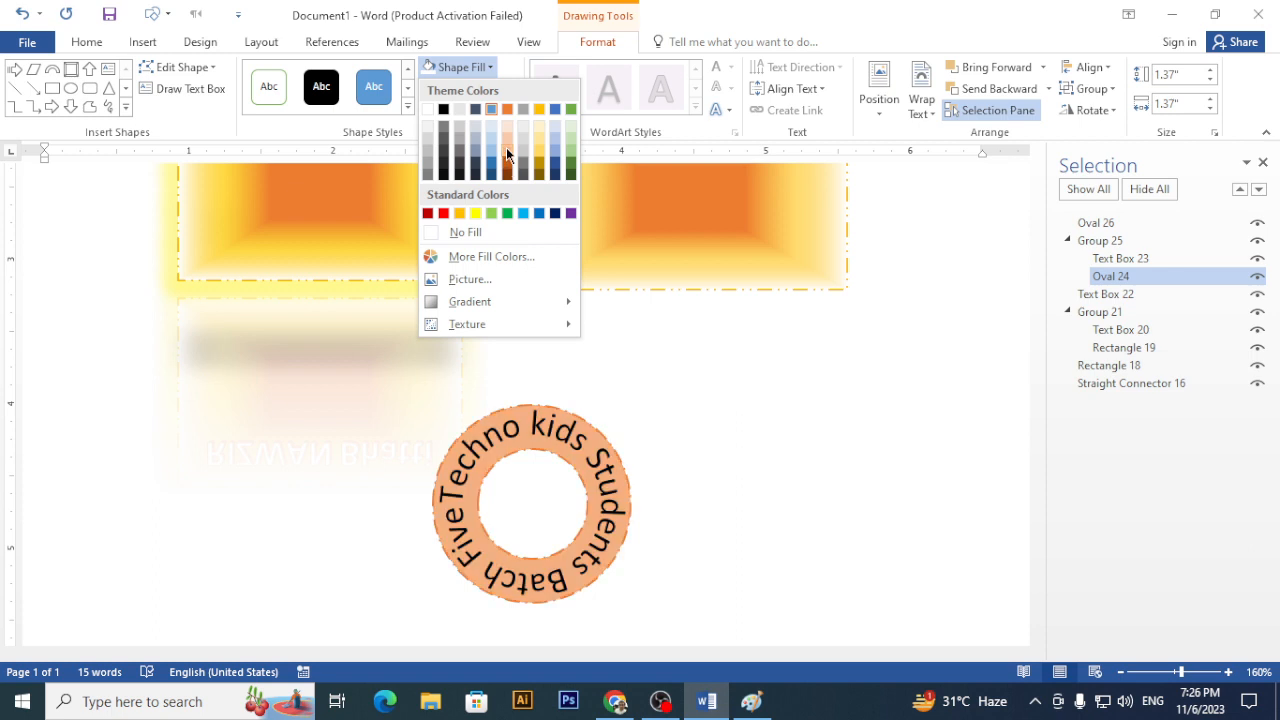
click(506, 144)
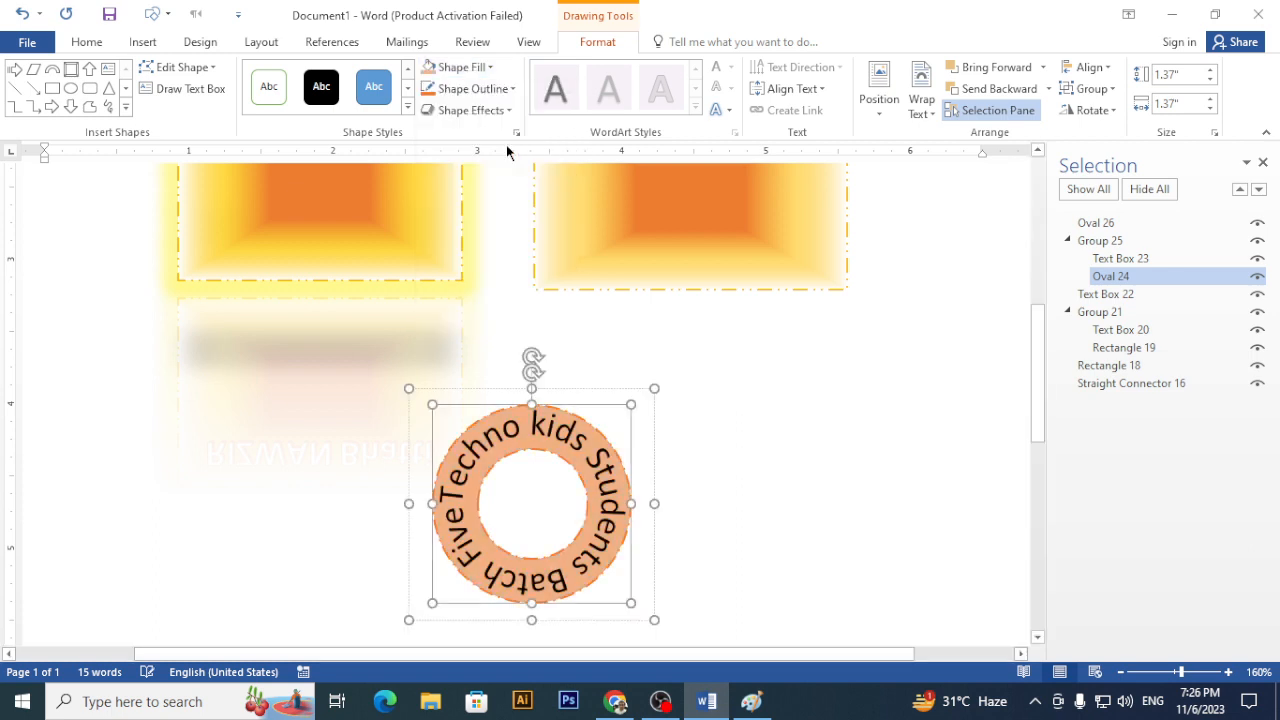
click(1150, 260)
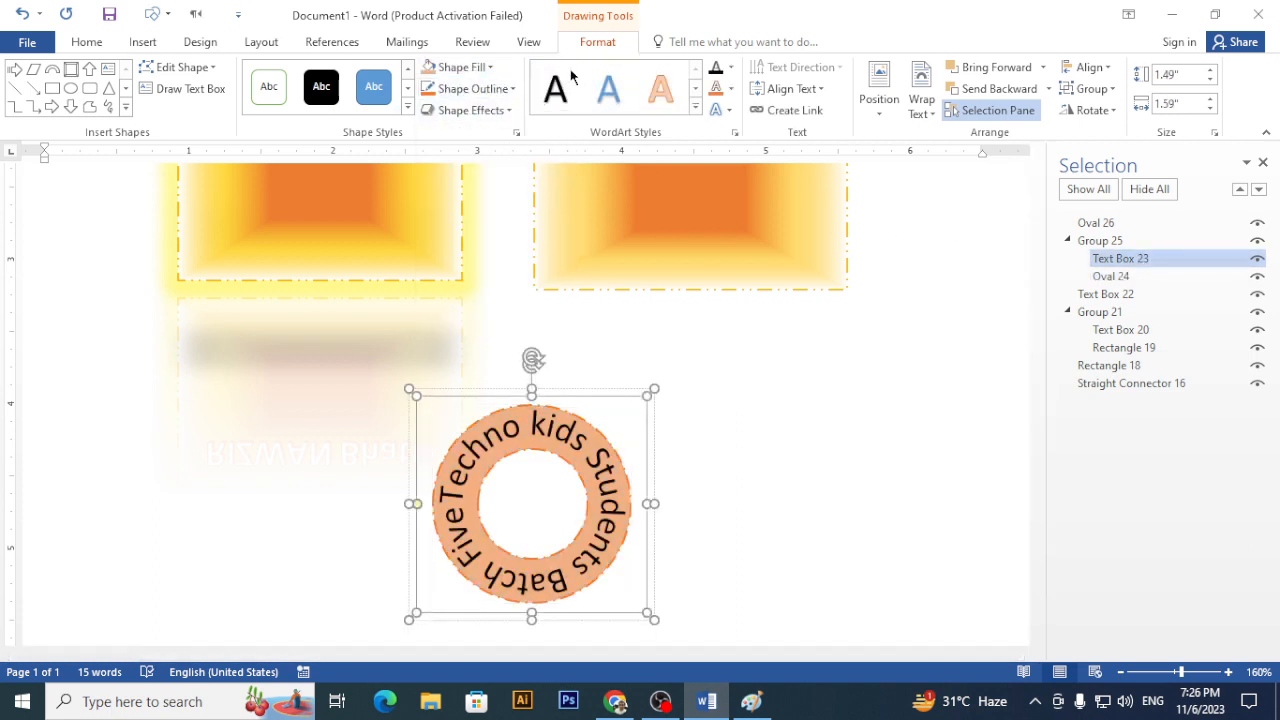
- Set the Font Color of the curved 'Techno kids Students Batch Five' lettering to White
click(731, 89)
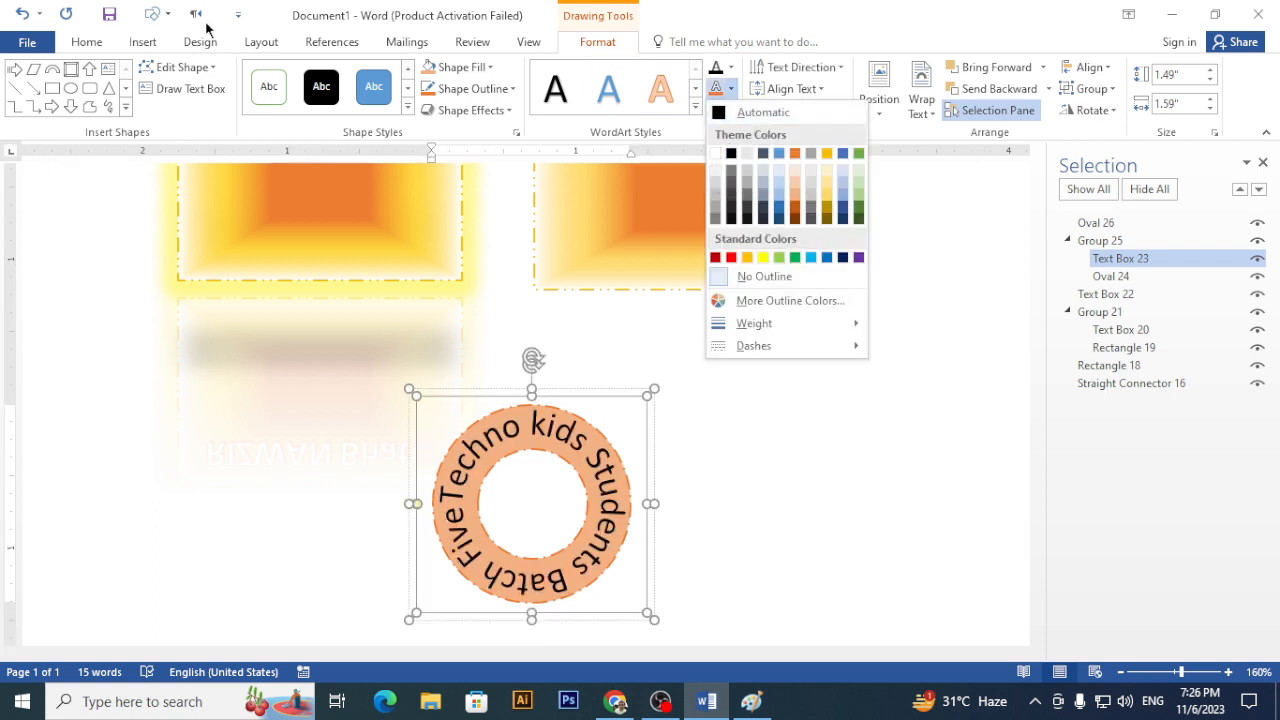
click(86, 41)
click(383, 103)
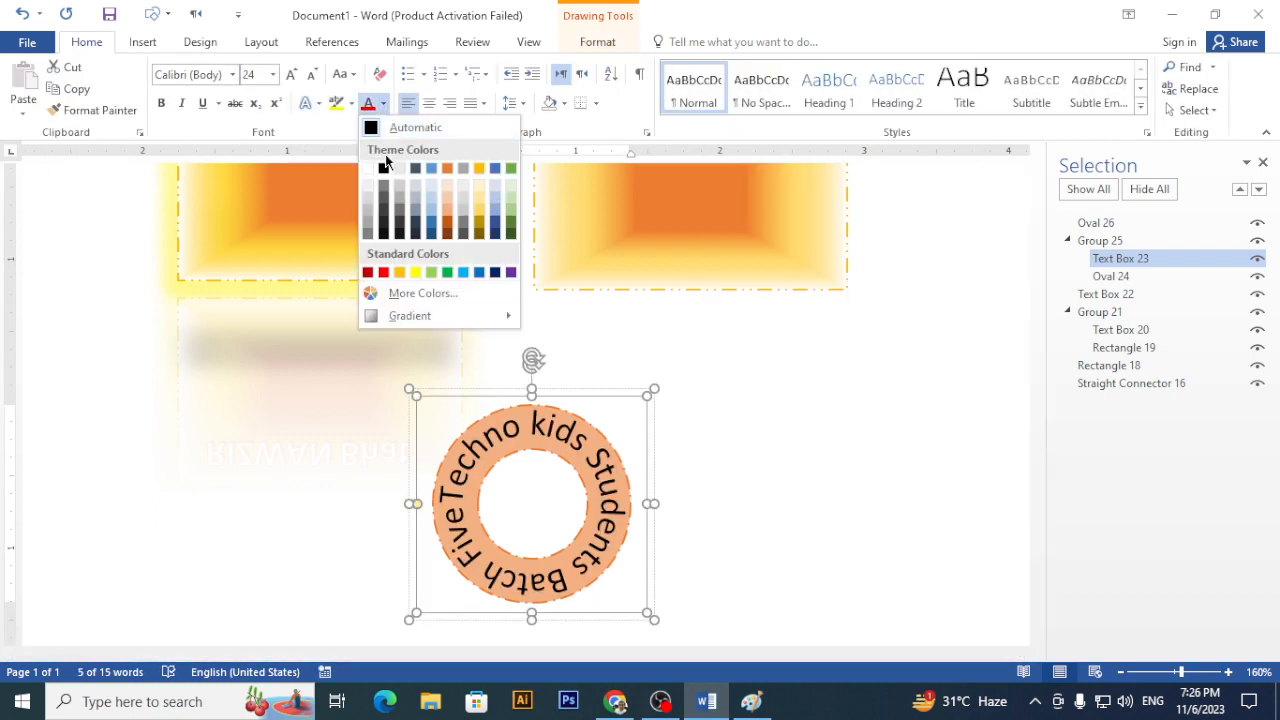
click(368, 168)
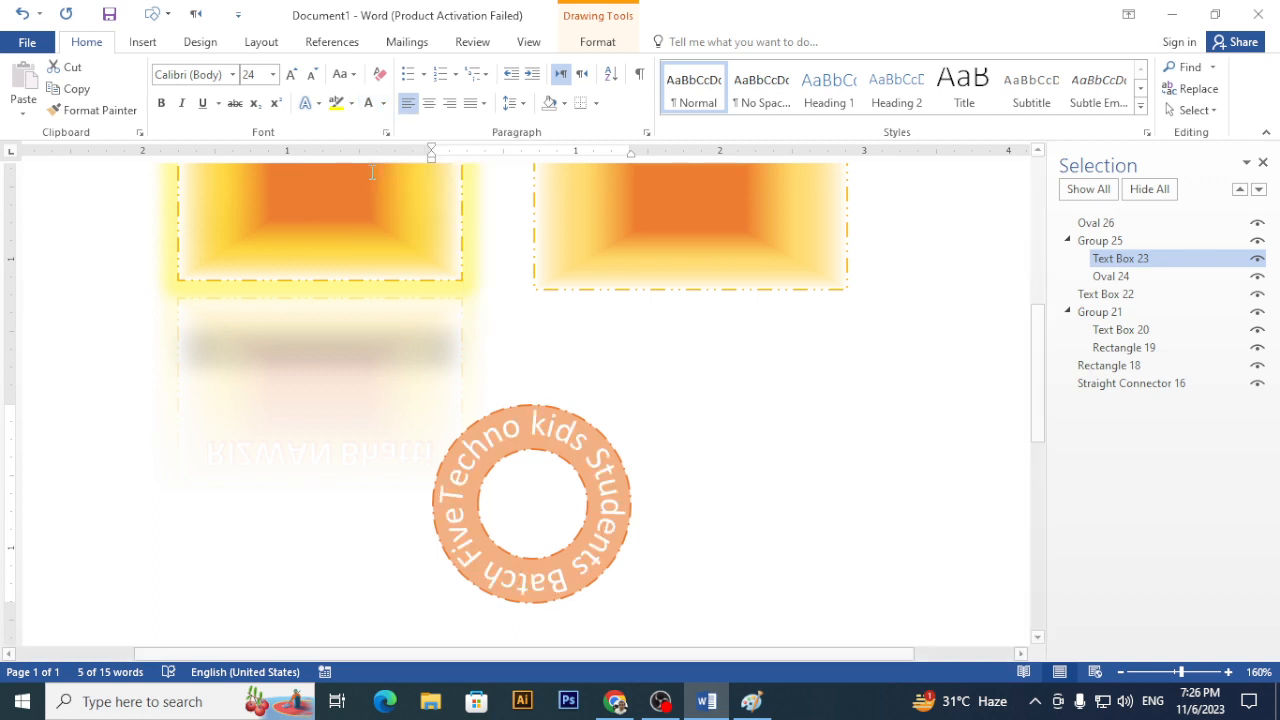
click(757, 306)
scroll(779, 332, up, 3)
scroll(779, 332, down, 5)
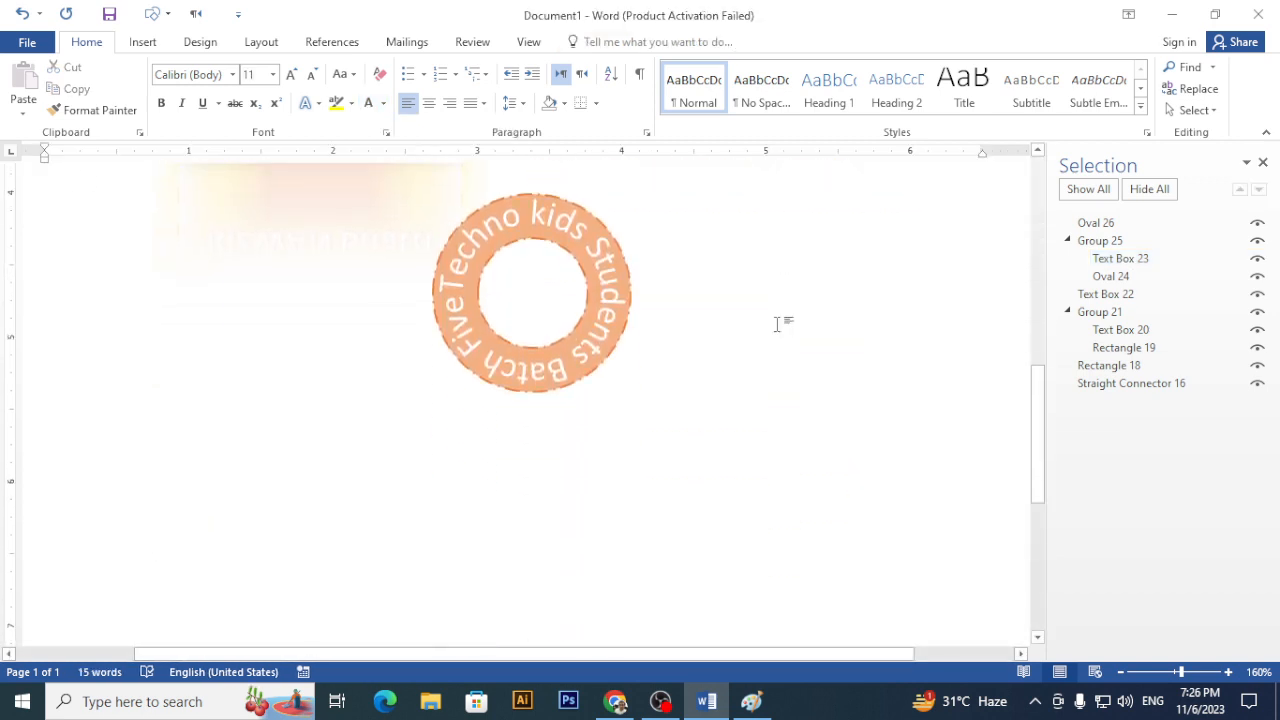
click(150, 43)
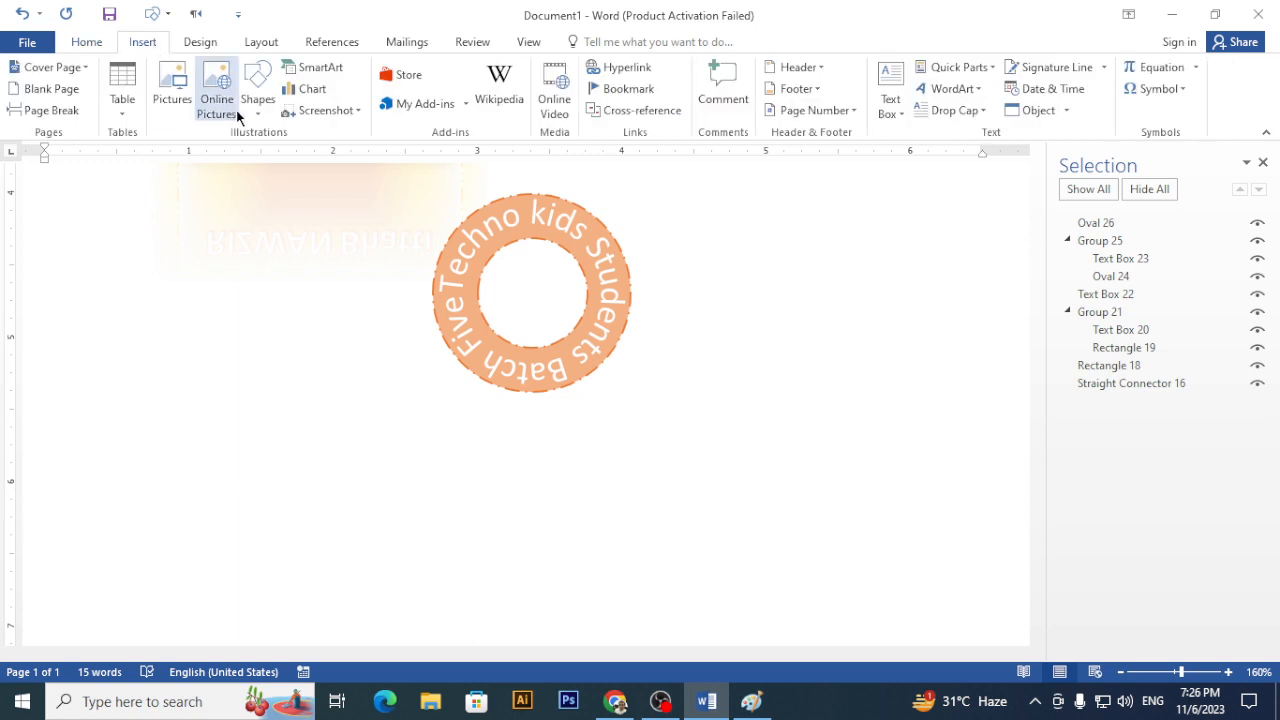
- Draw a flat Up Ribbon banner centred below the circular badge
click(262, 112)
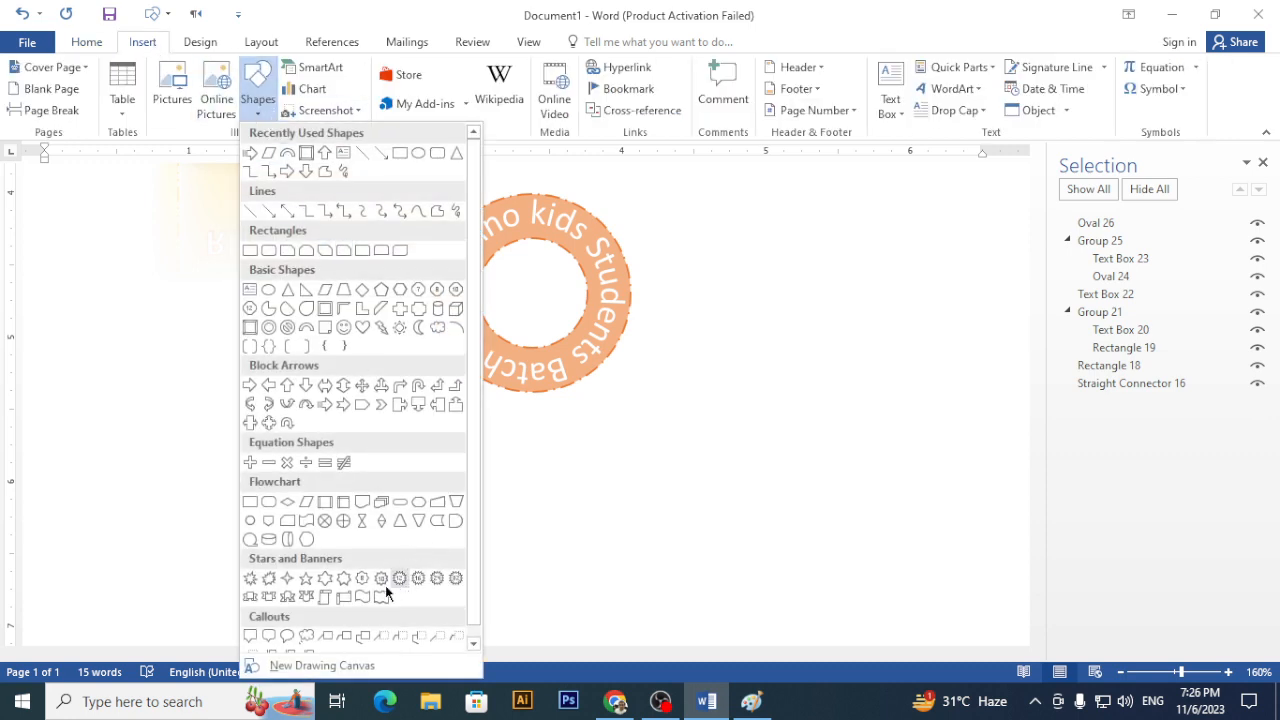
click(257, 594)
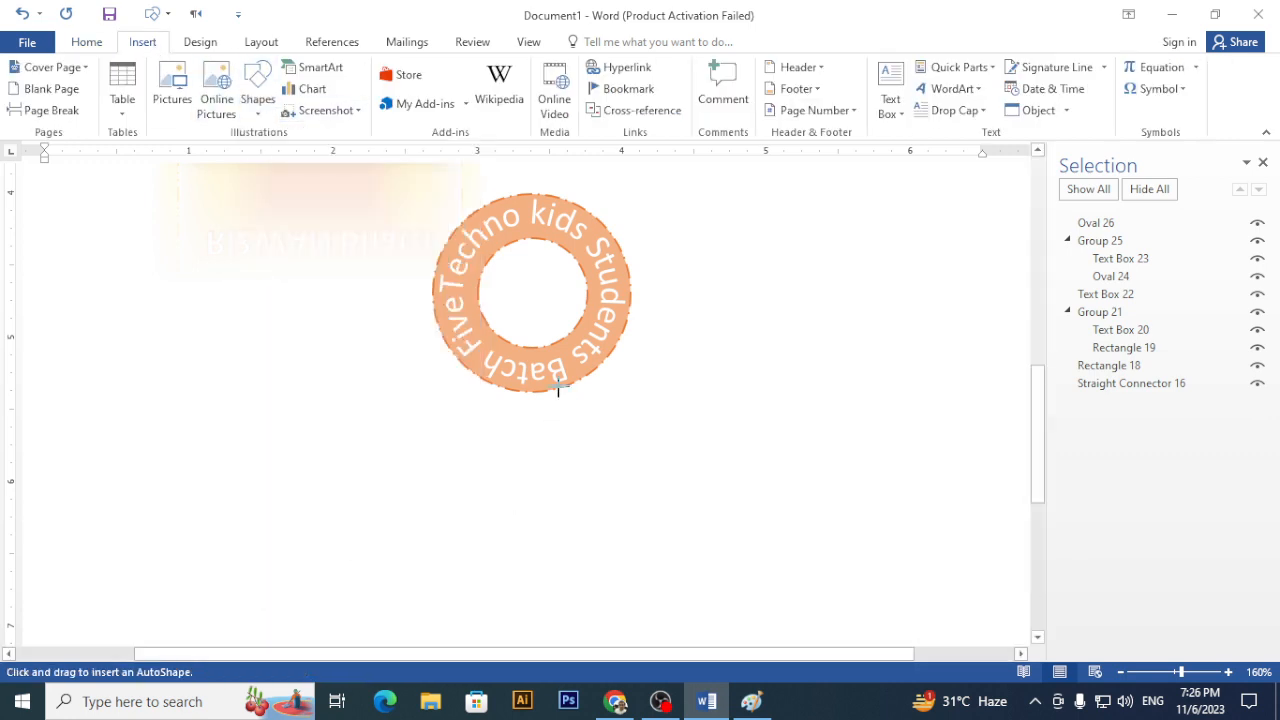
drag(435, 389, 660, 500)
mouse_move(659, 427)
mouse_down()
mouse_move(674, 446)
mouse_move(684, 433)
mouse_up()
mouse_move(577, 418)
mouse_down()
mouse_move(557, 418)
mouse_move(557, 404)
mouse_up()
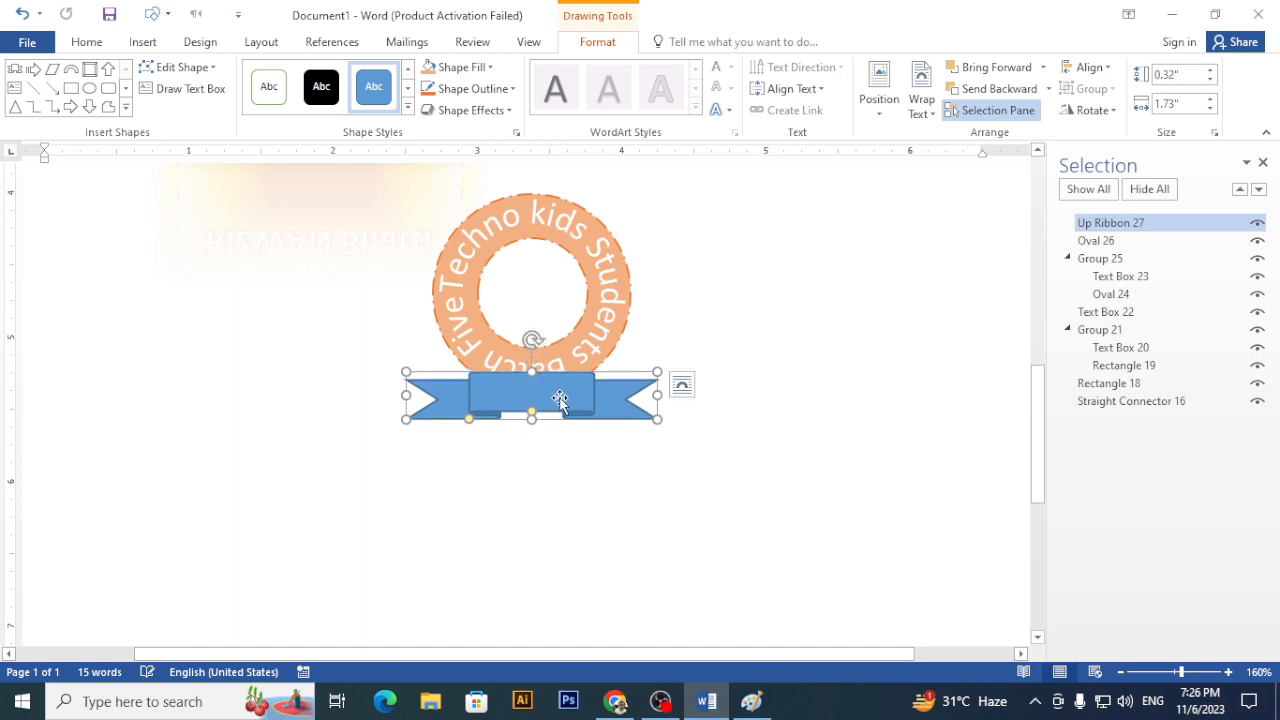
- Give the banner an orange fill and an orange dashed outline
click(460, 67)
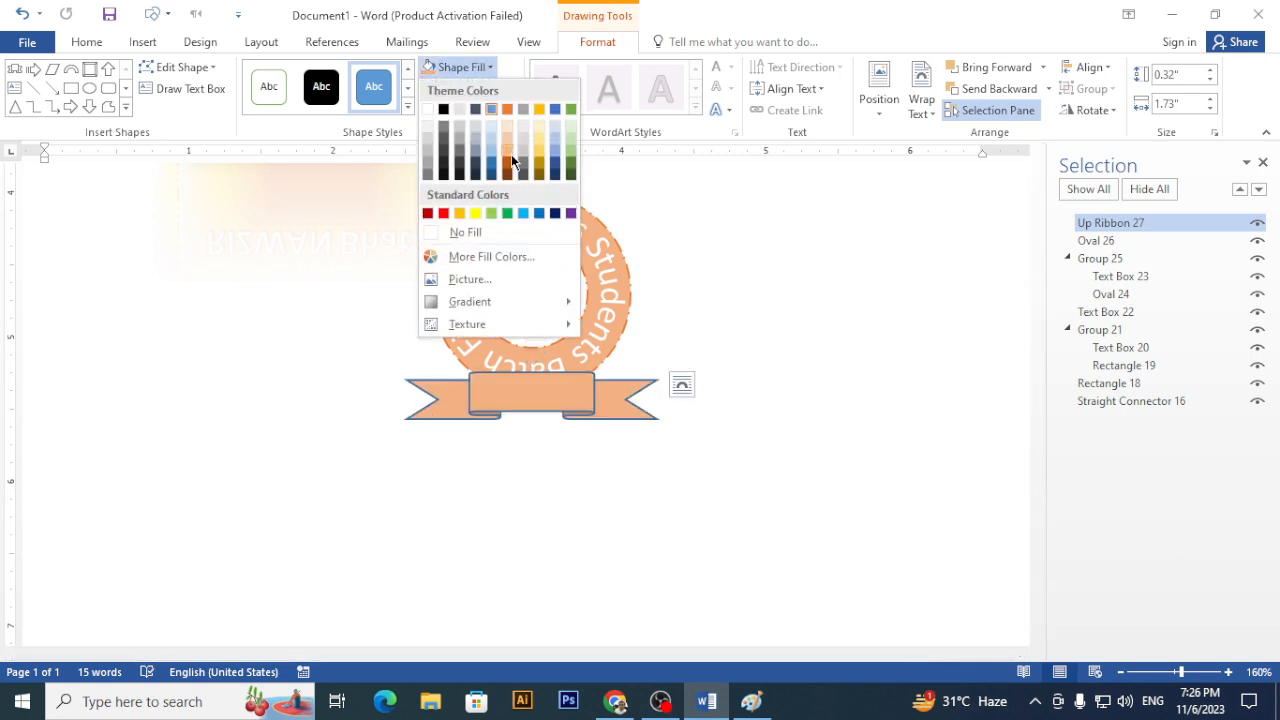
click(511, 160)
click(474, 88)
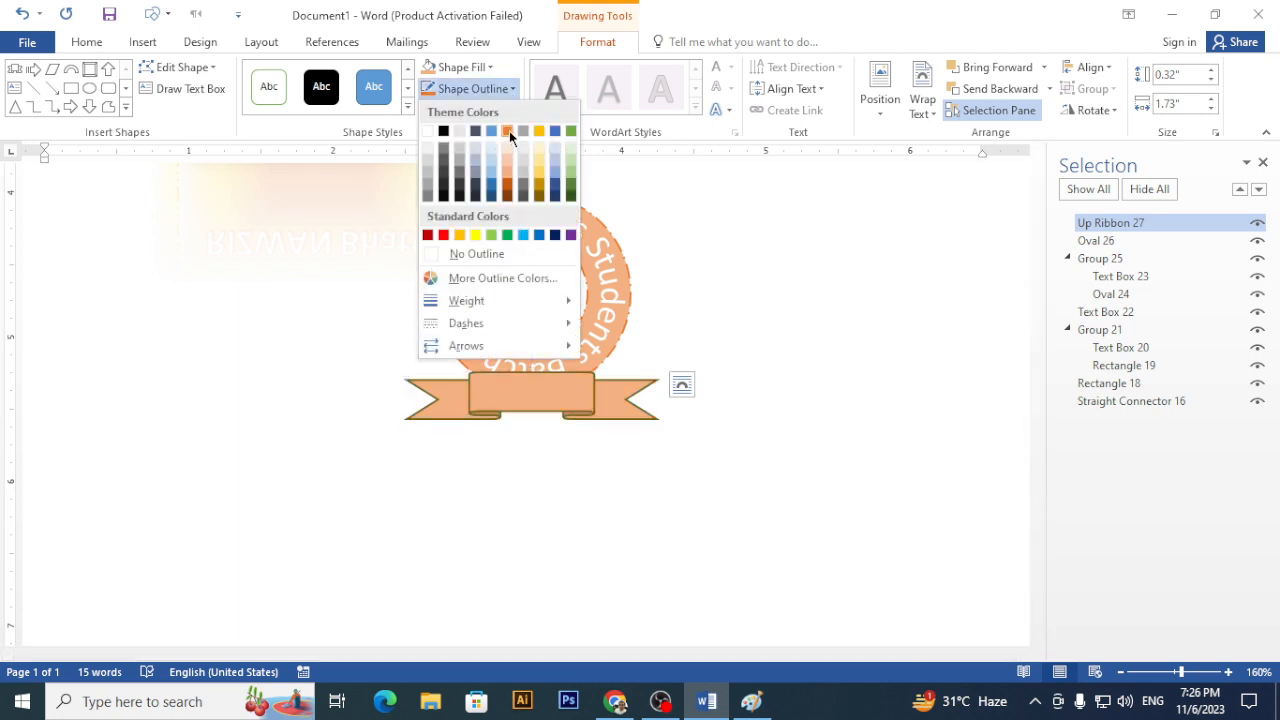
click(509, 130)
click(510, 89)
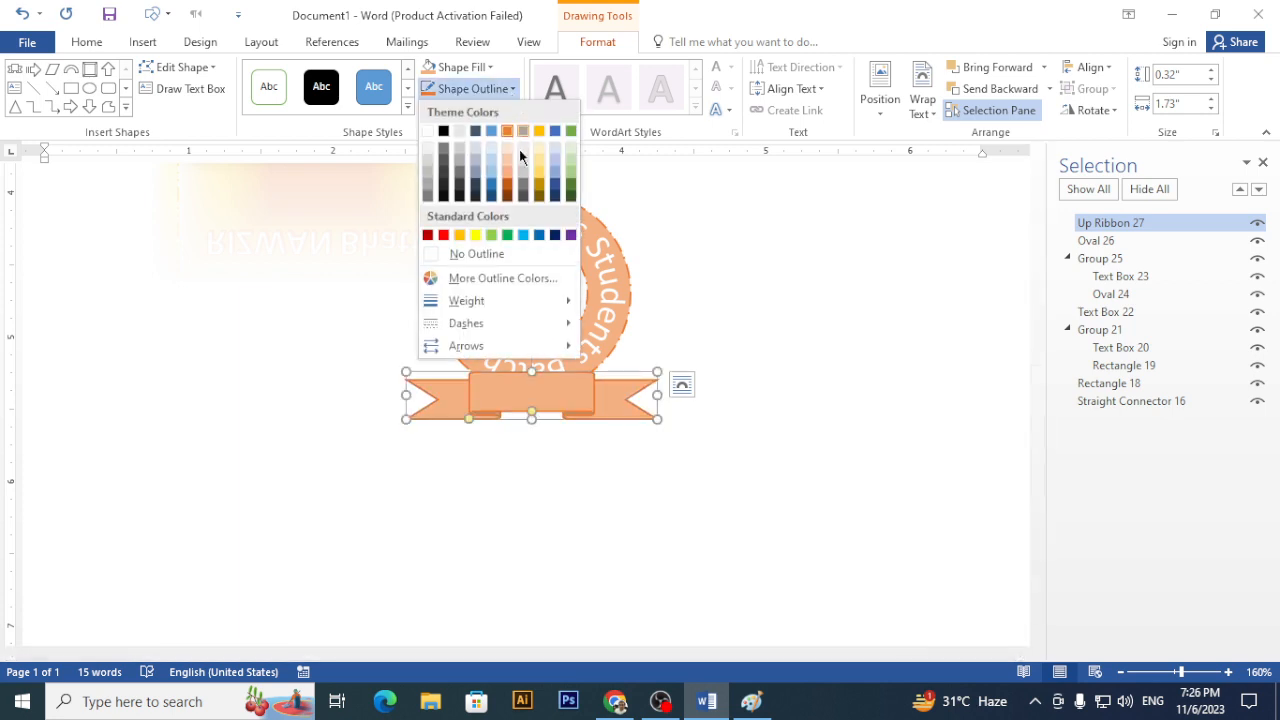
mouse_move(545, 323)
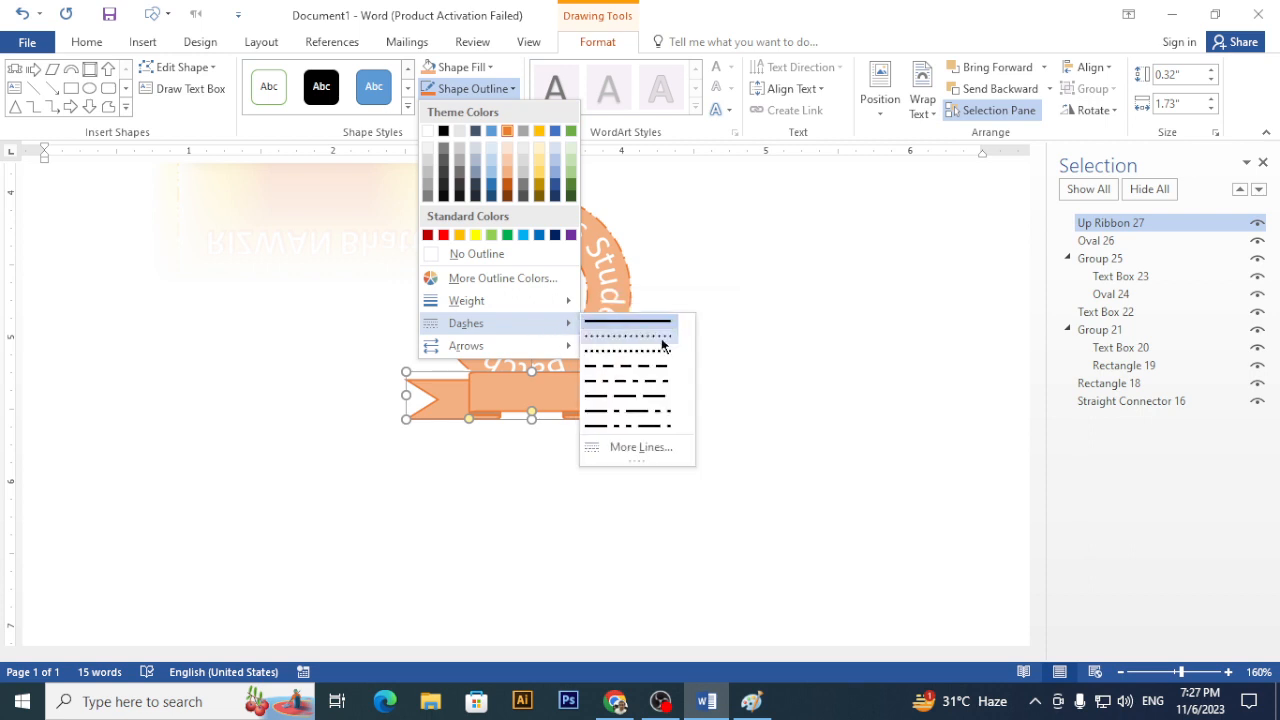
click(671, 429)
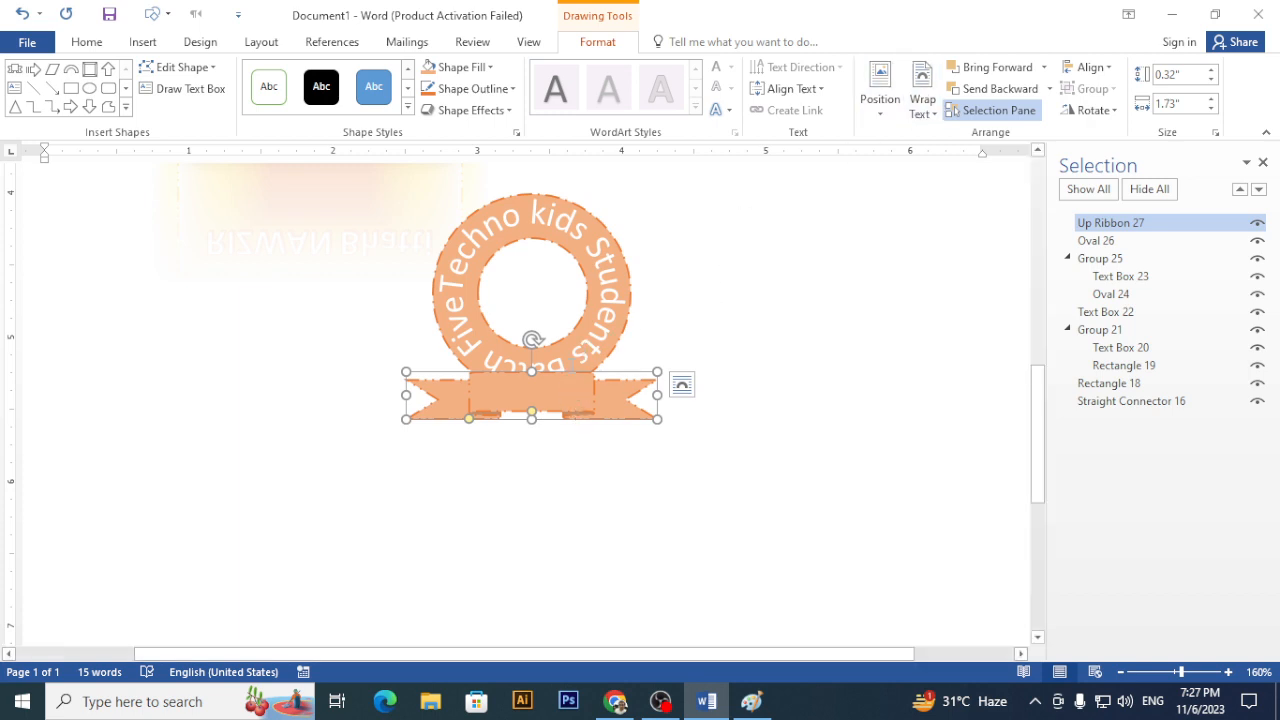
- Send the ribbon banner to the back, behind the badge shapes
click(1050, 89)
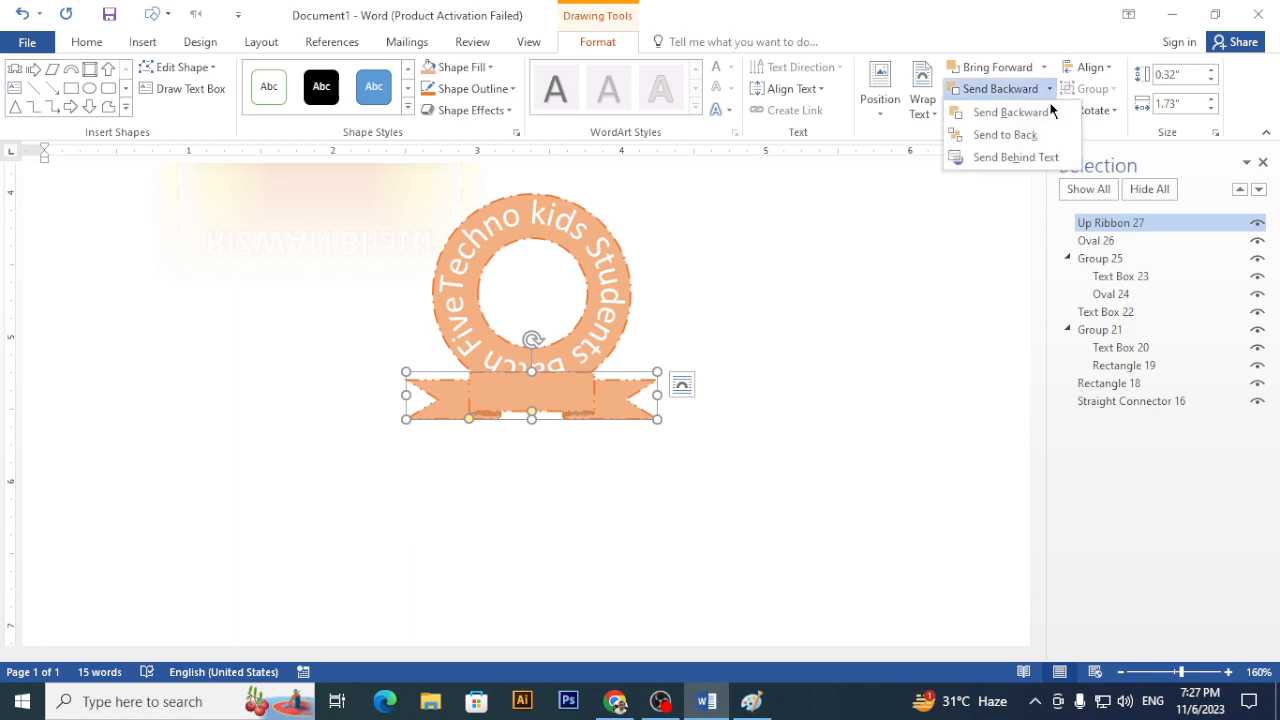
click(1023, 134)
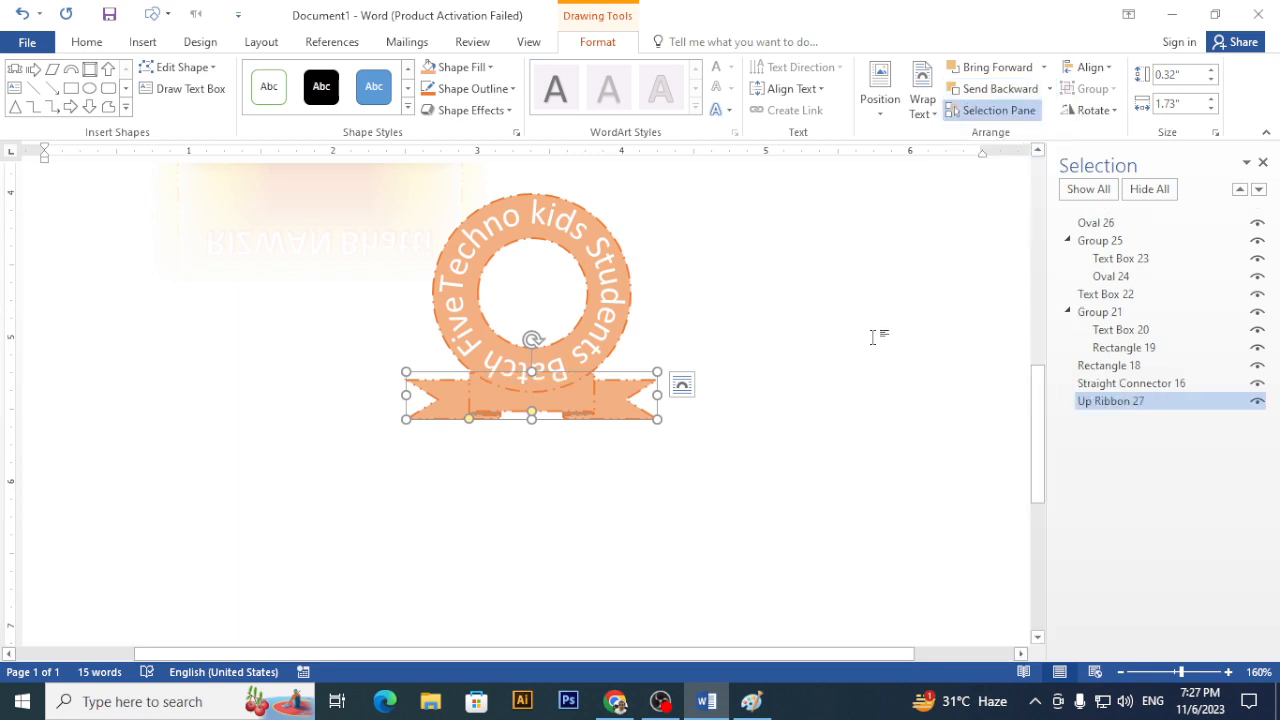
click(878, 333)
scroll(877, 337, down, 10)
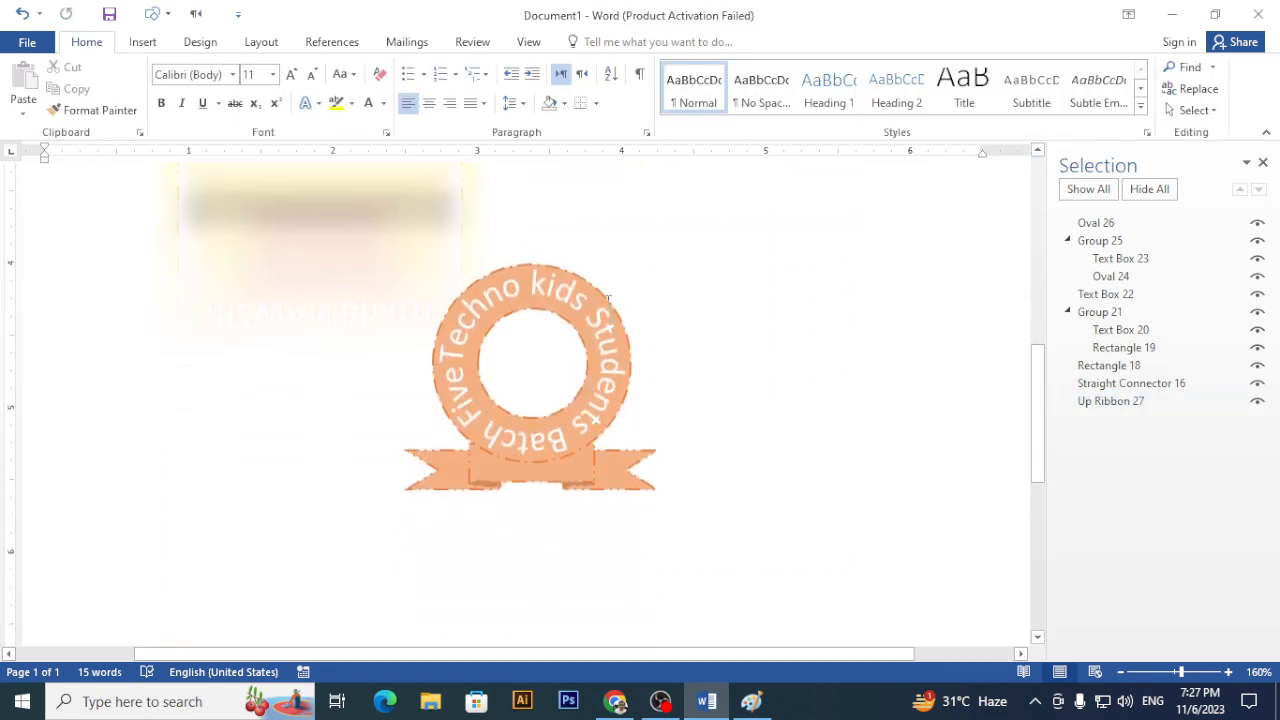
- Apply an orange Glow shape effect to the whole badge group, Group 25
click(1113, 246)
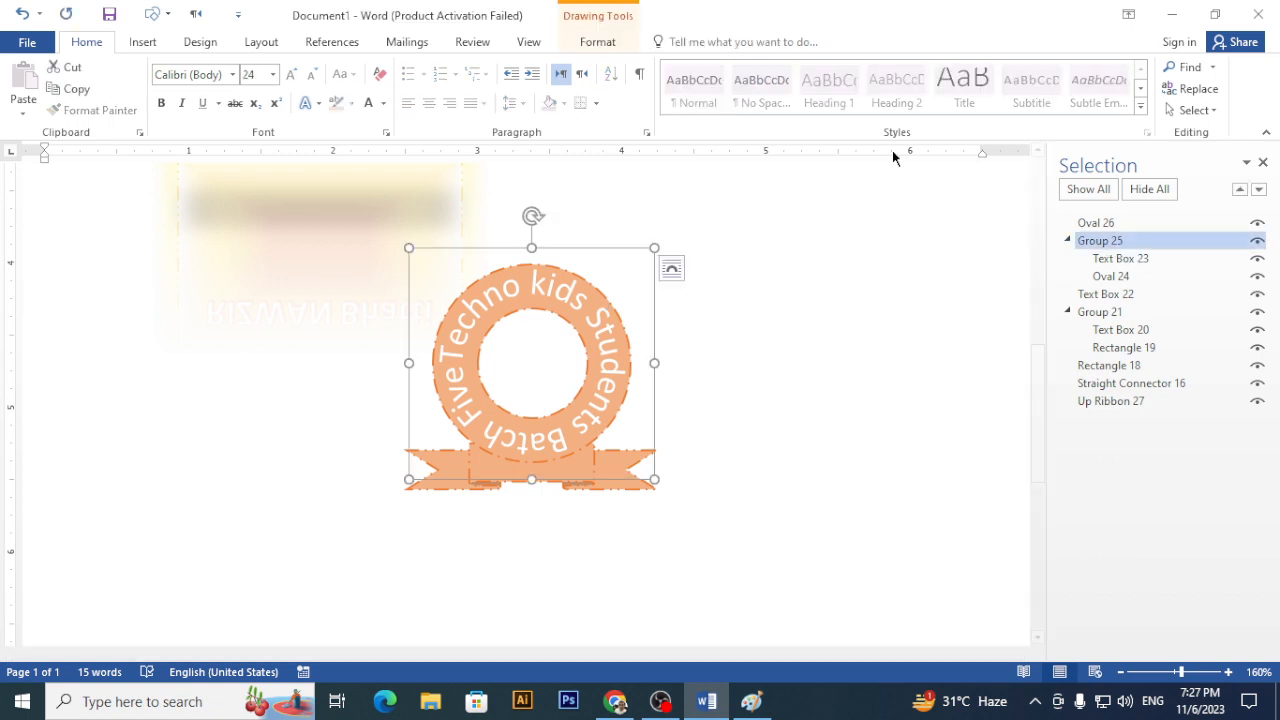
click(597, 41)
click(505, 108)
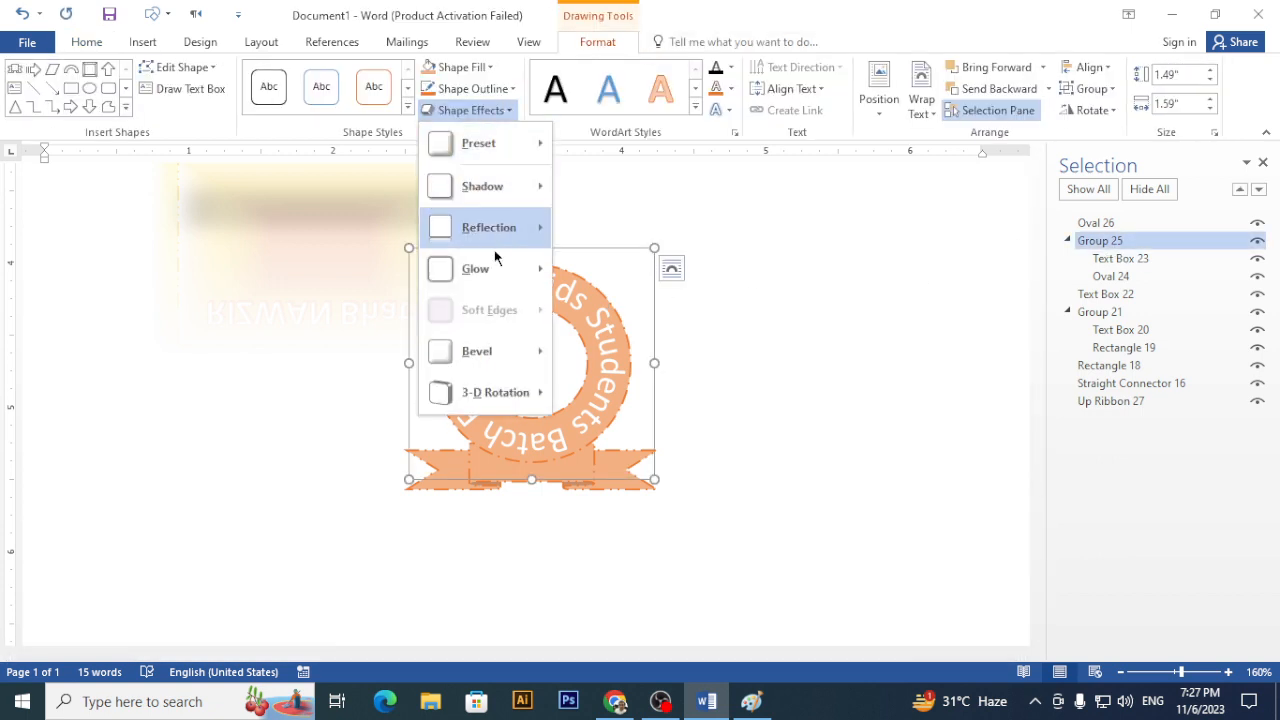
mouse_move(519, 287)
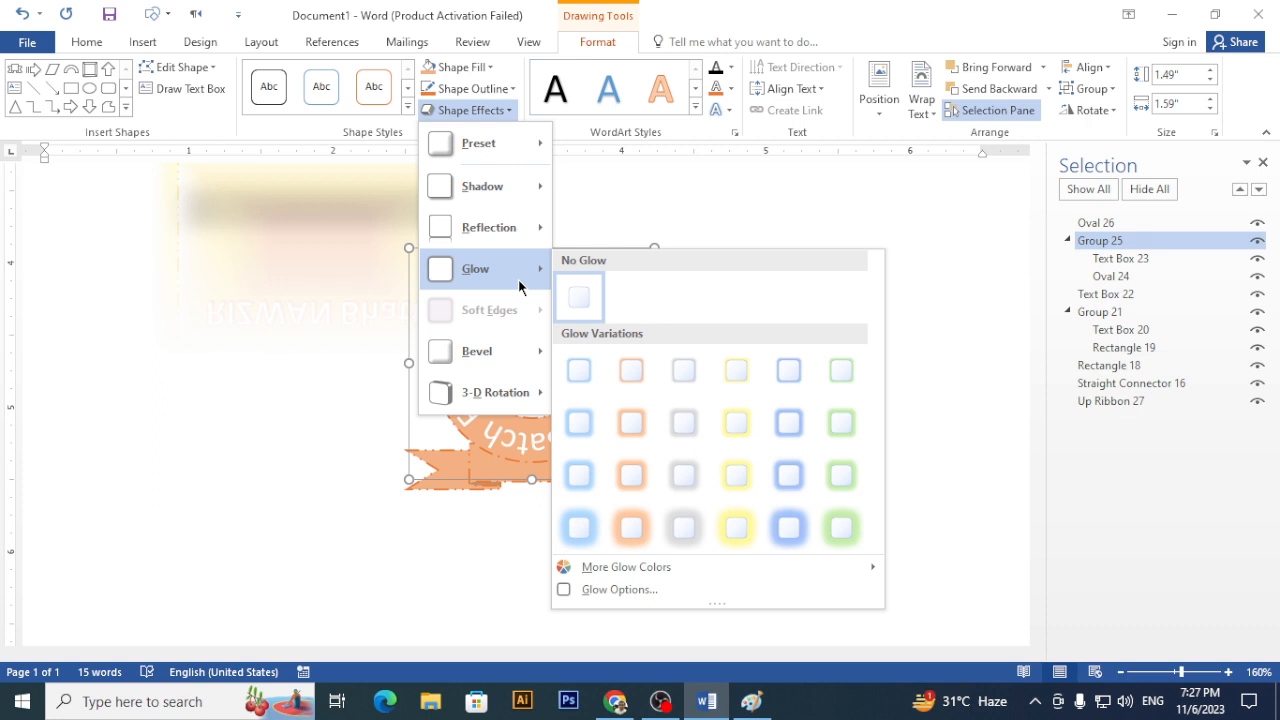
click(638, 426)
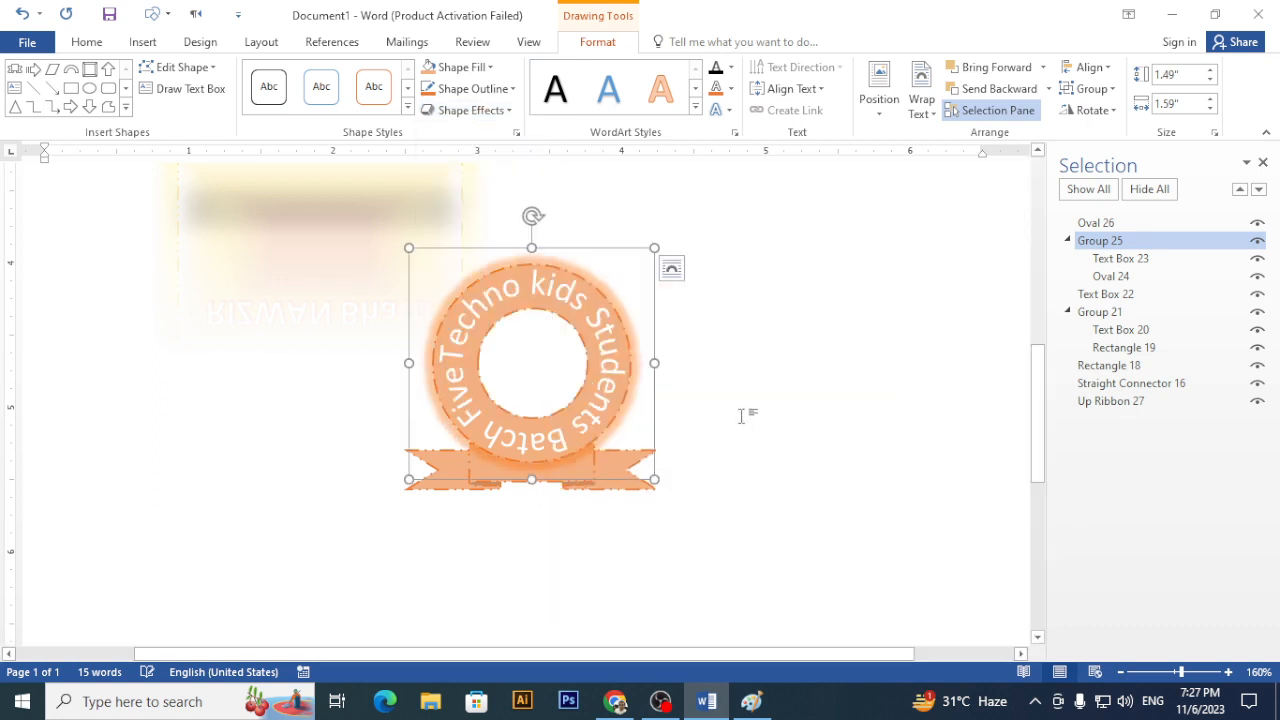
click(794, 366)
scroll(794, 366, up, 3)
scroll(794, 366, down, 5)
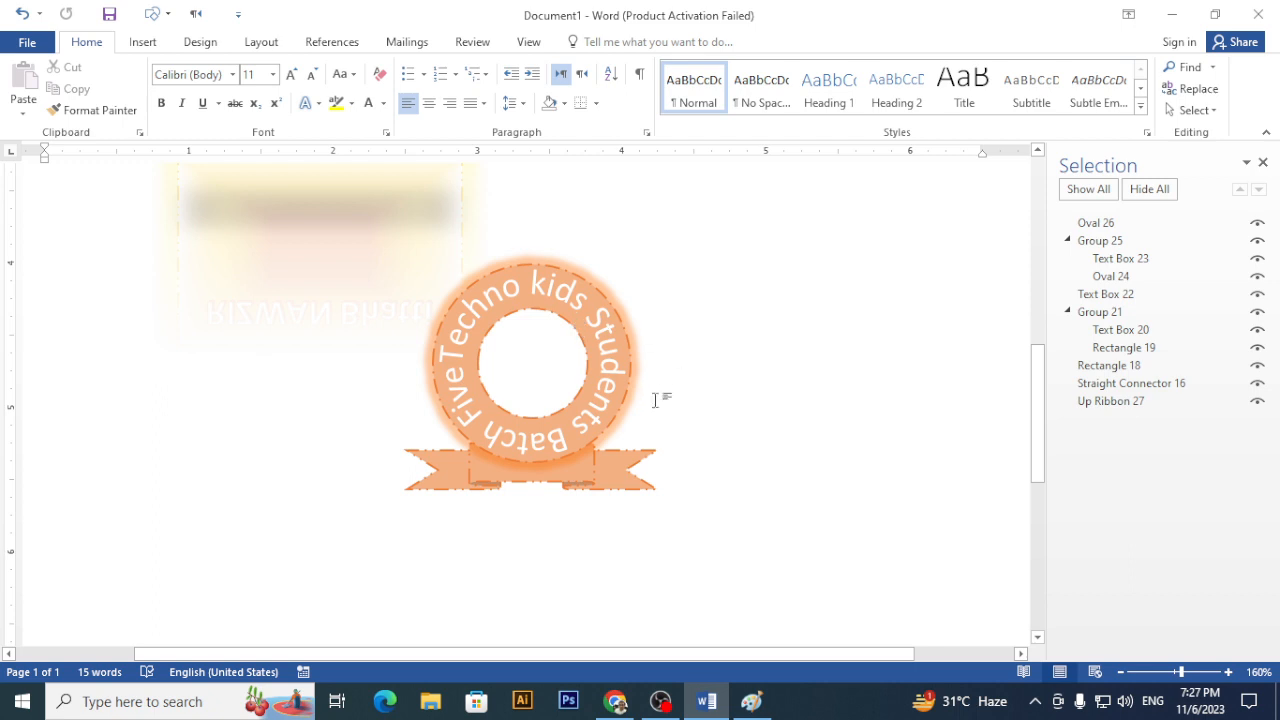
click(484, 477)
click(452, 488)
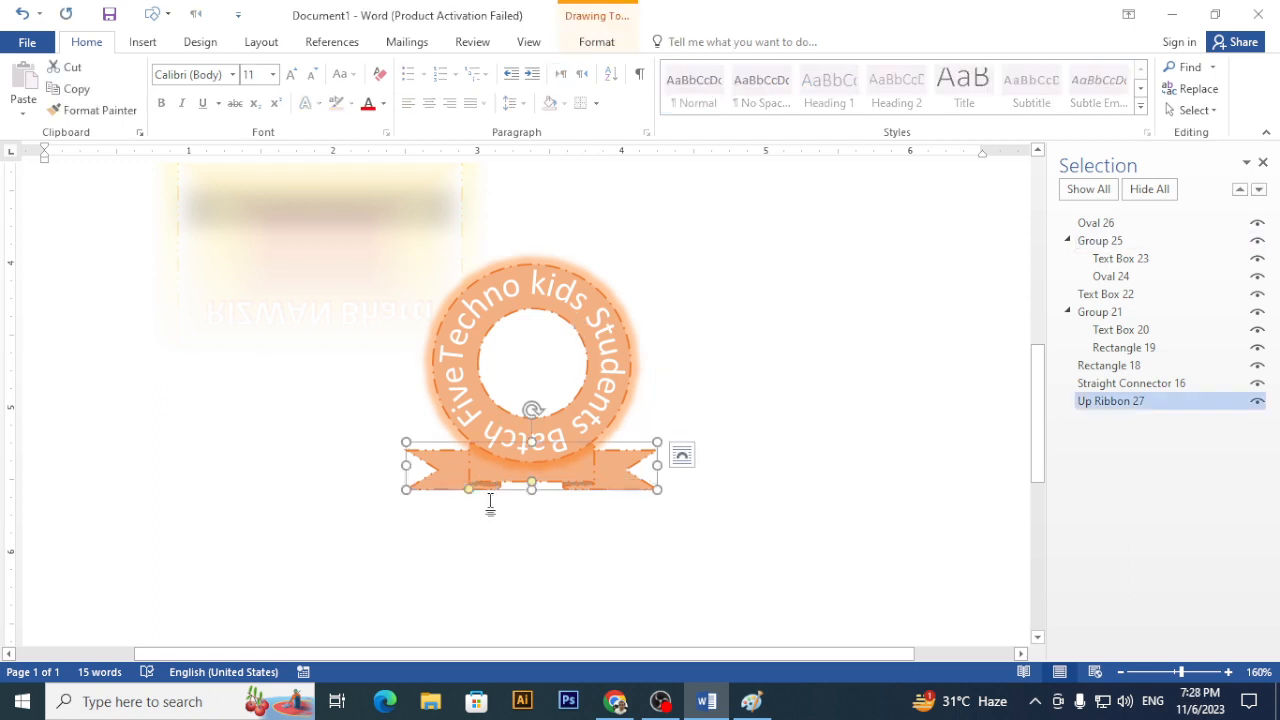
drag(537, 484, 562, 469)
click(682, 539)
scroll(667, 496, down, 5)
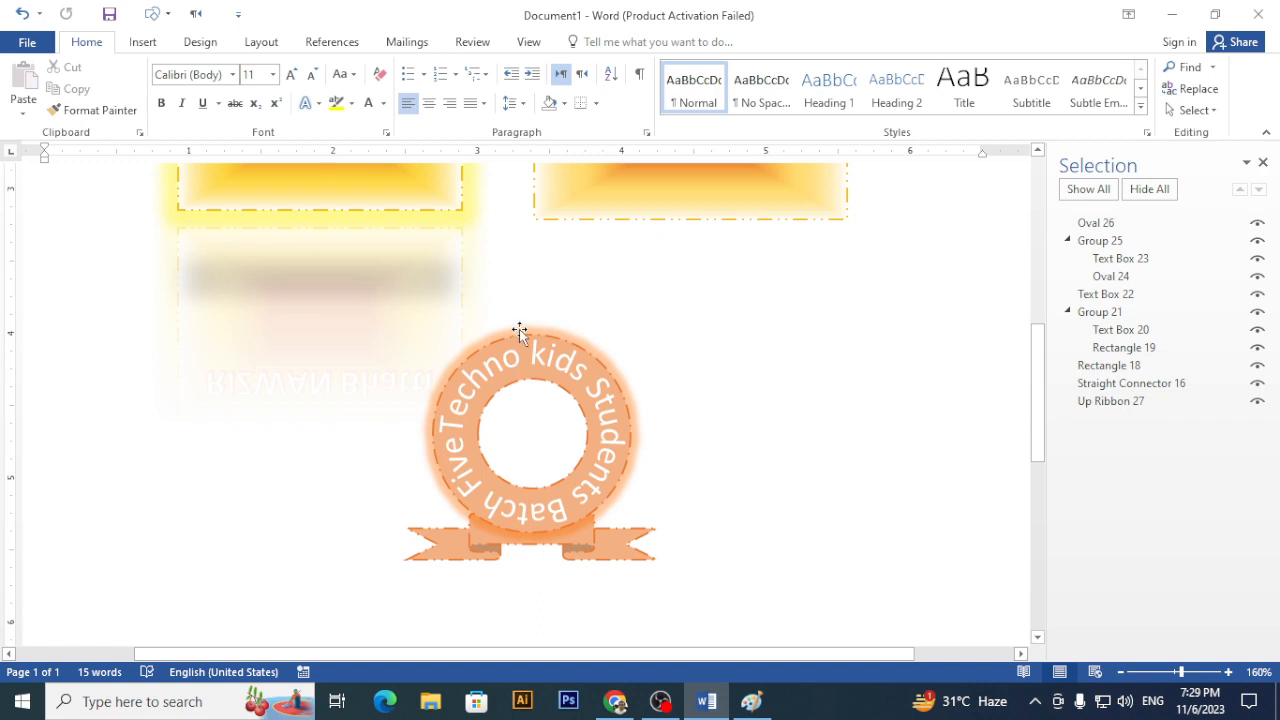
drag(519, 329, 776, 261)
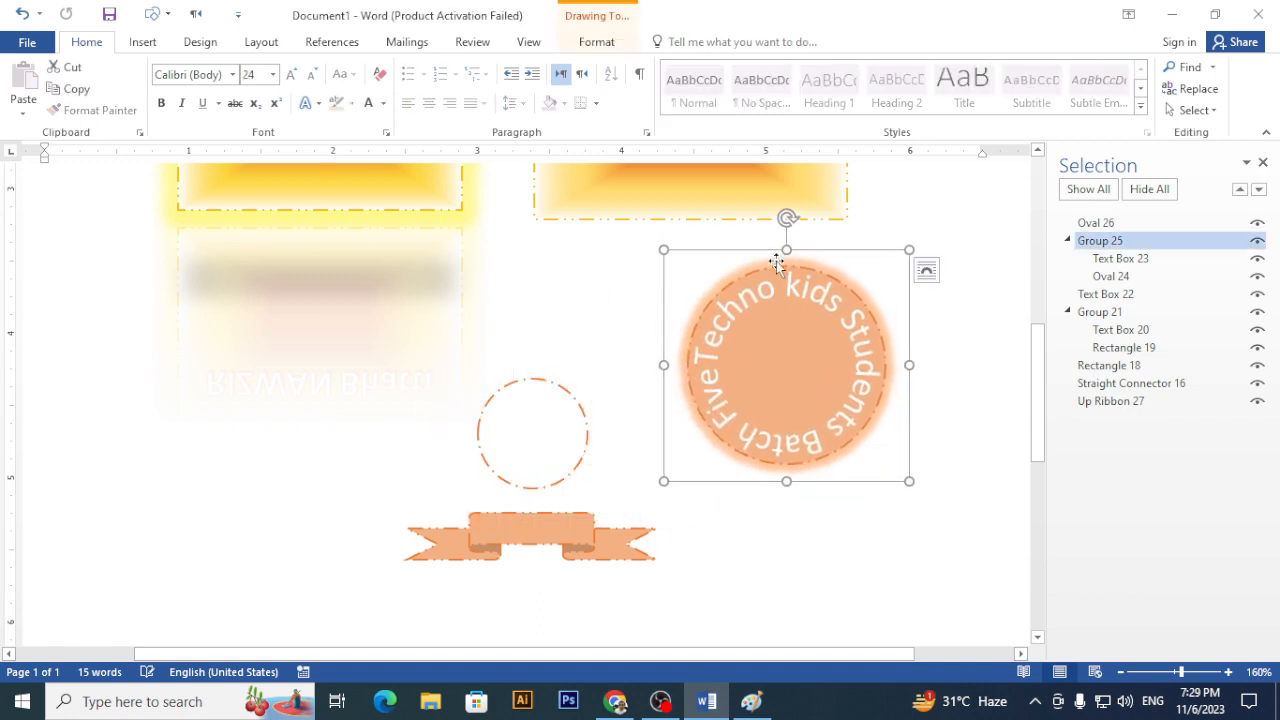
drag(549, 377, 495, 360)
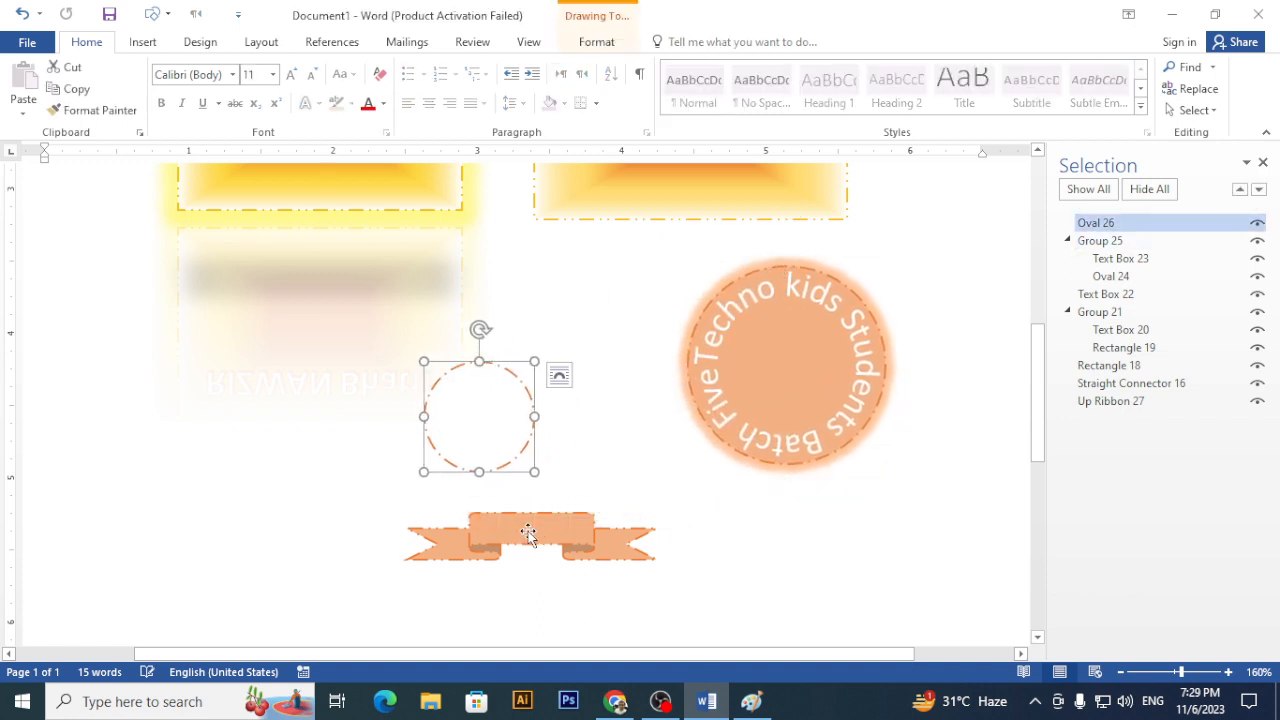
mouse_move(528, 533)
mouse_down()
mouse_move(455, 560)
mouse_move(543, 542)
mouse_up()
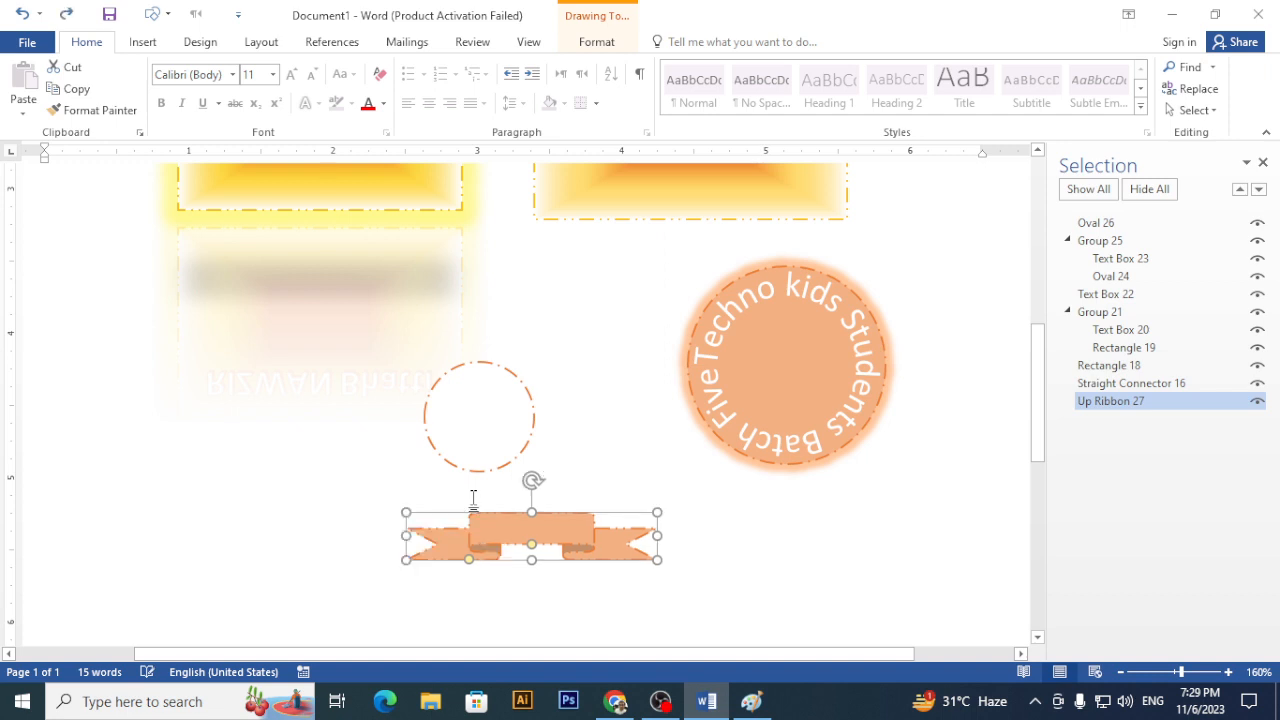
drag(480, 470, 534, 487)
drag(700, 360, 446, 428)
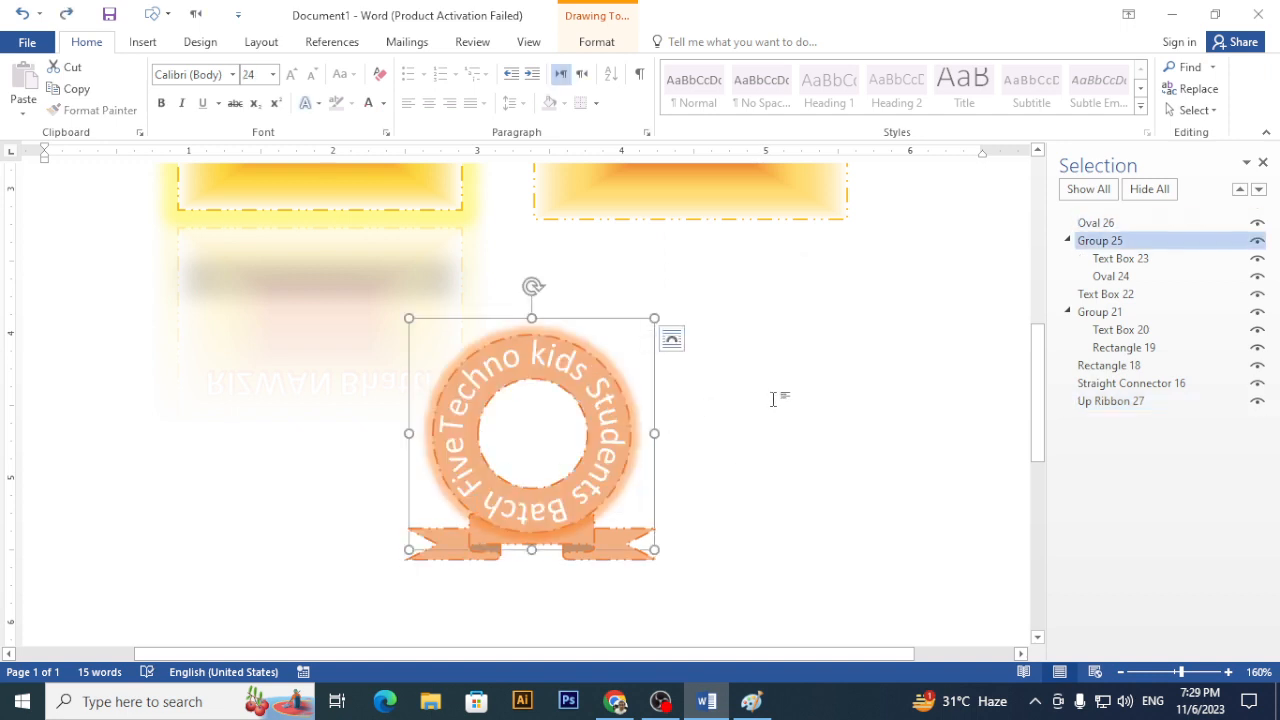
- In the Selection Pane, select Oval 26, Group 21, Straight Connector 16, Rectangle 18, Up Ribbon 27 and Text Box 22
click(1068, 241)
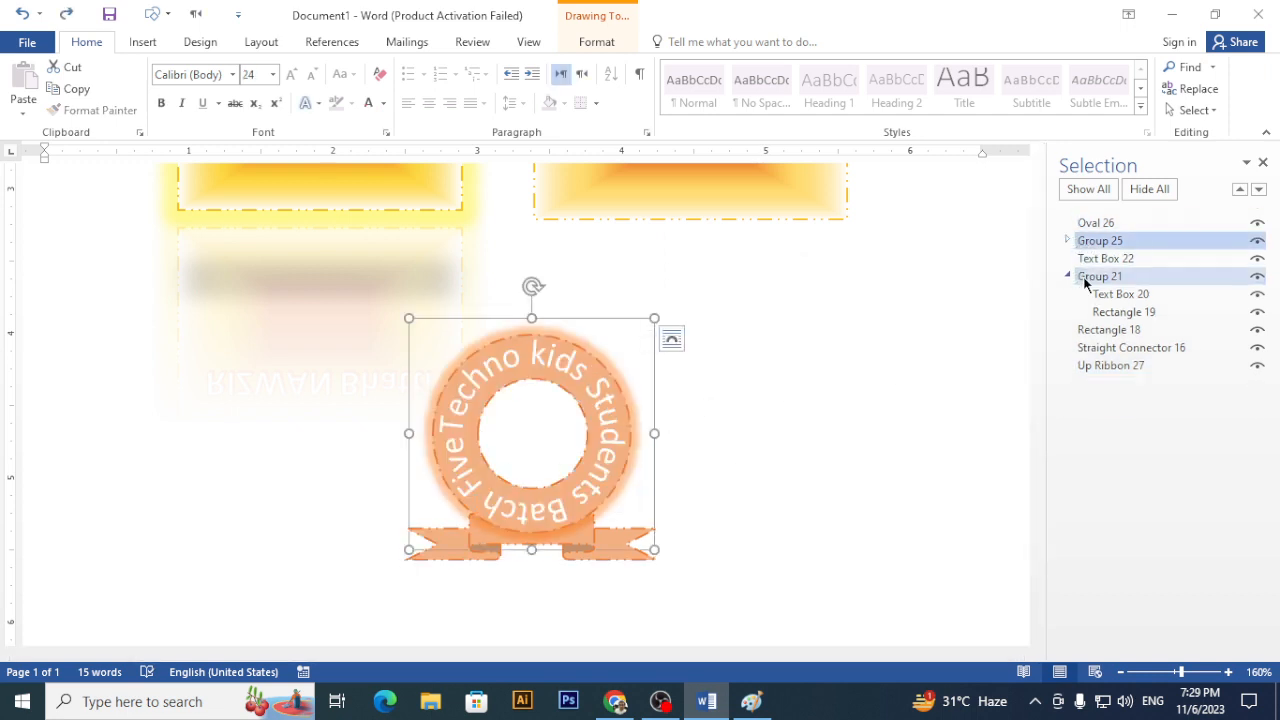
click(1068, 277)
click(1261, 163)
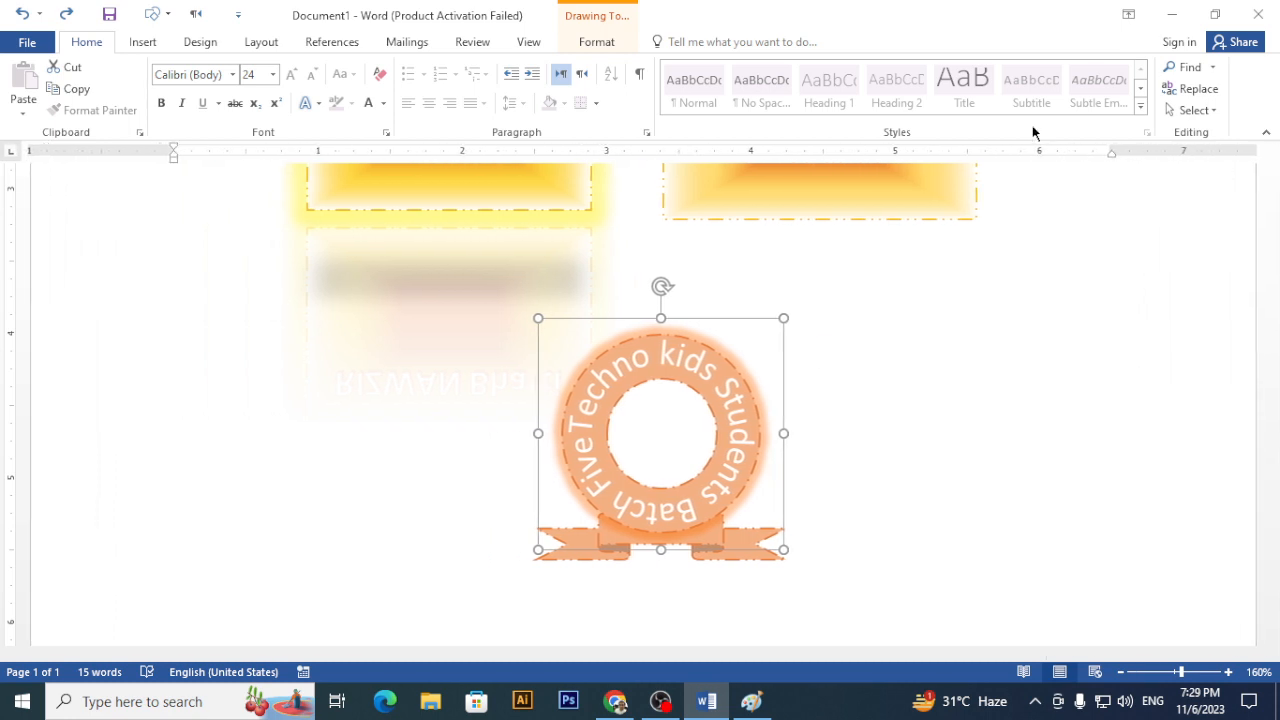
click(600, 44)
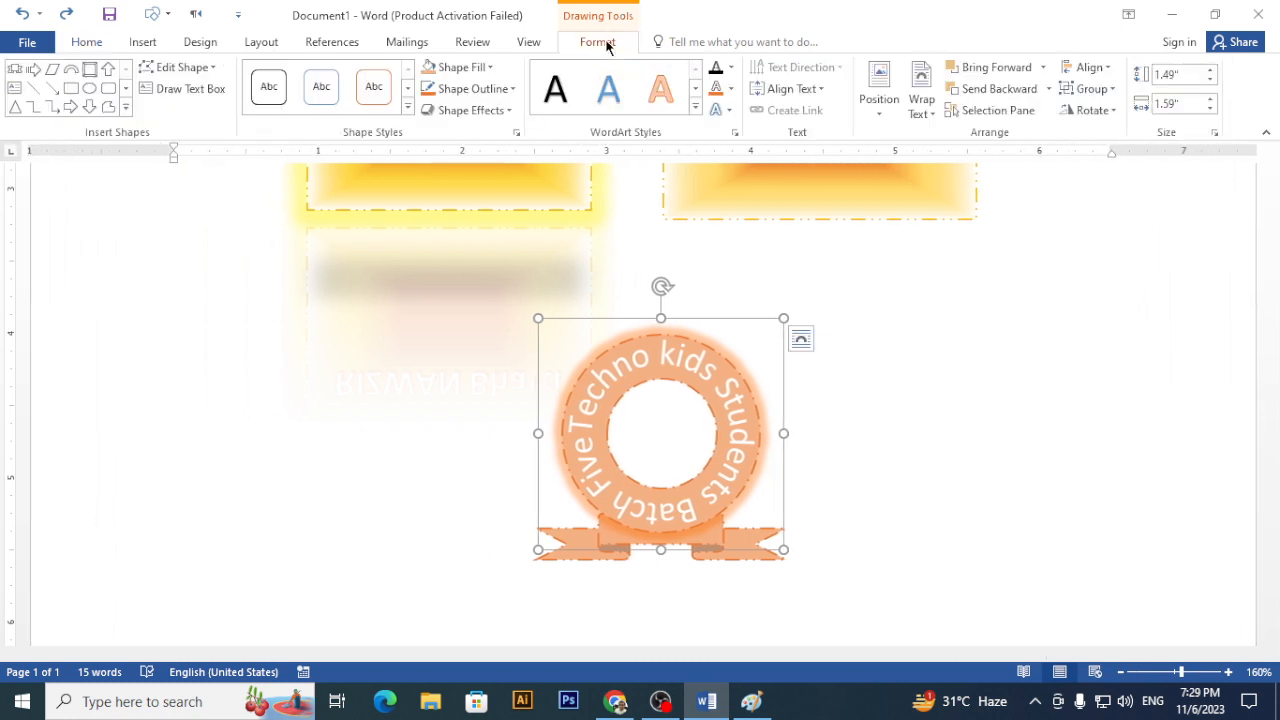
click(979, 112)
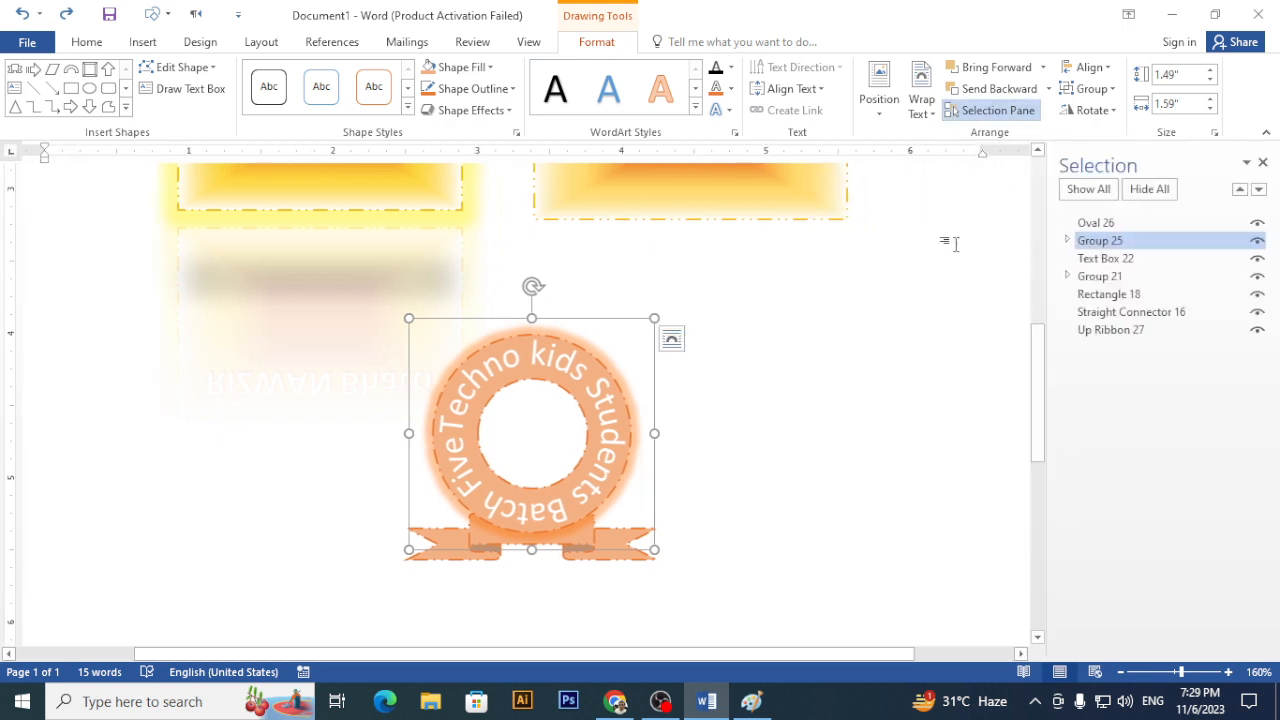
ctrl+click(1108, 224)
ctrl+click(1112, 278)
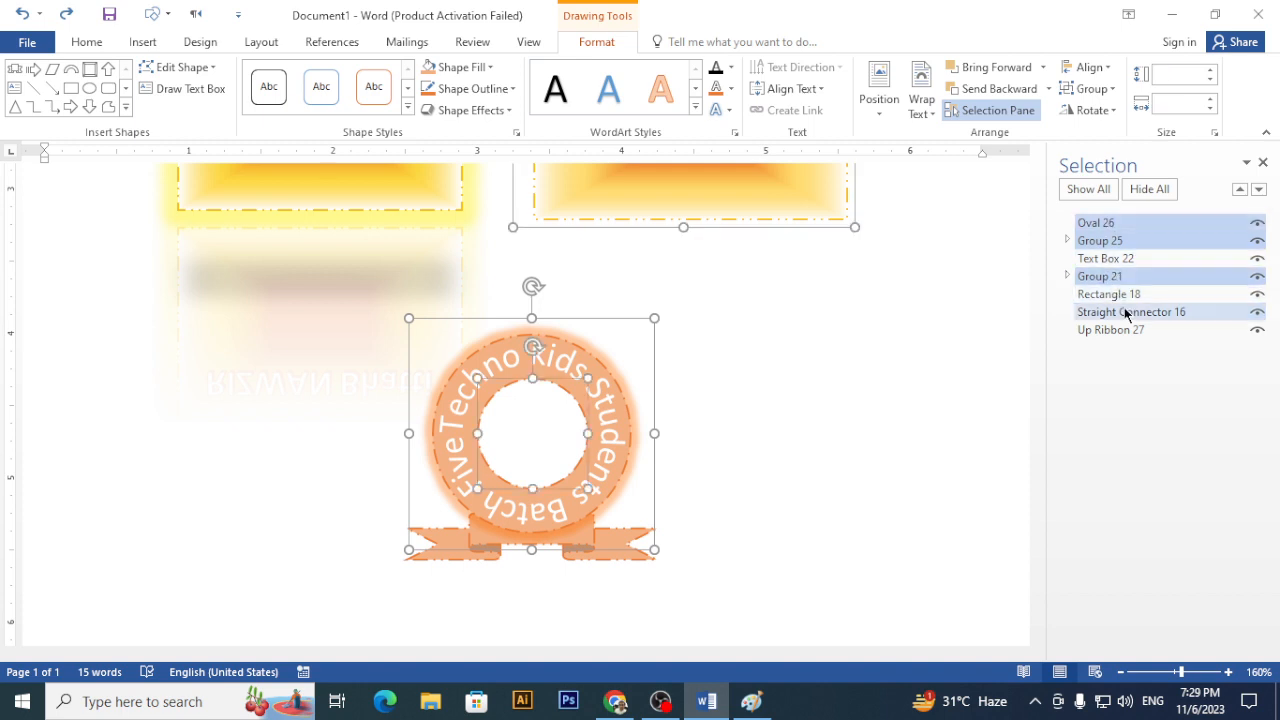
ctrl+click(1124, 313)
ctrl+click(1118, 295)
ctrl+click(1117, 330)
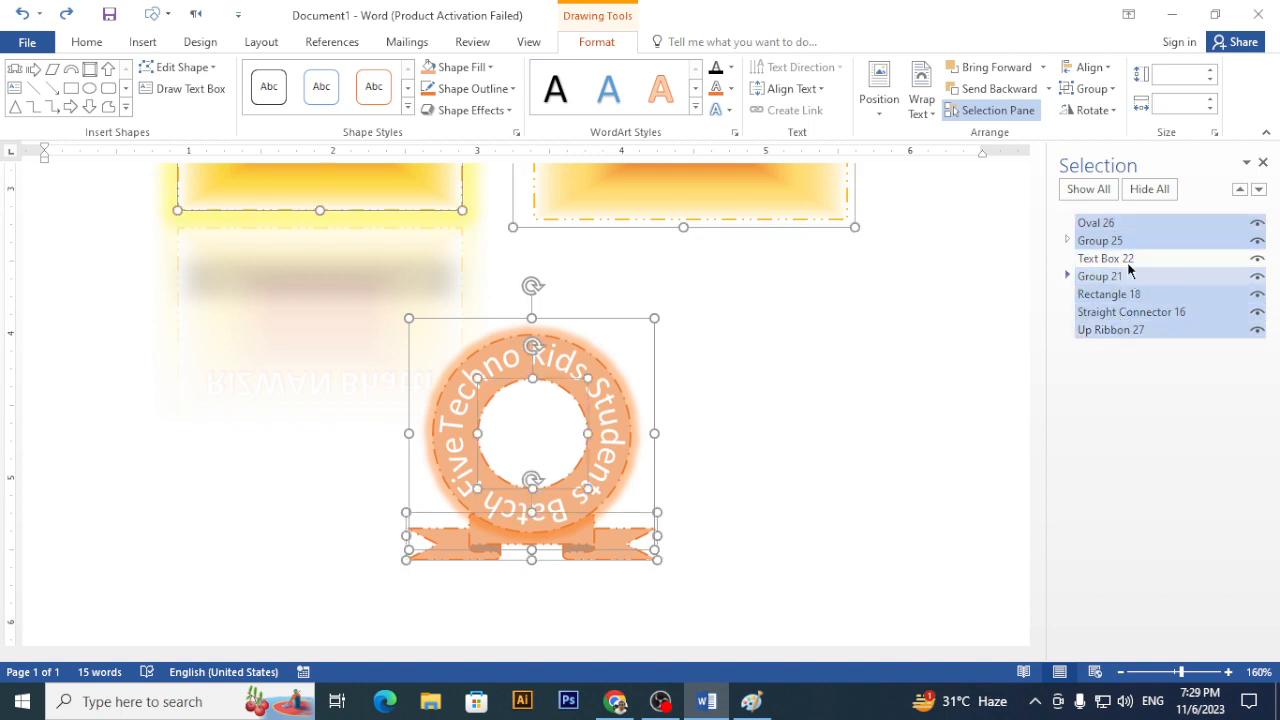
ctrl+click(1120, 259)
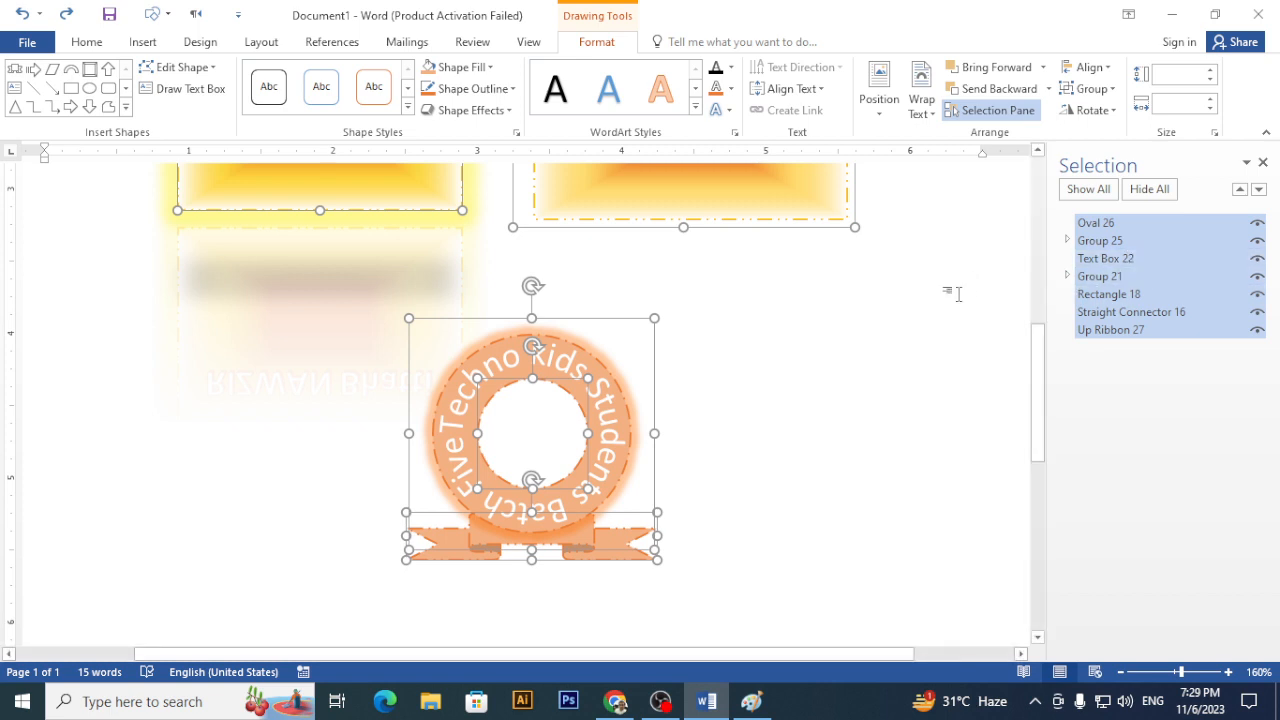
- Drop Group 21 and Rectangle 18 from the selection, group the rest, then undo the grouping
scroll(866, 420, up, 5)
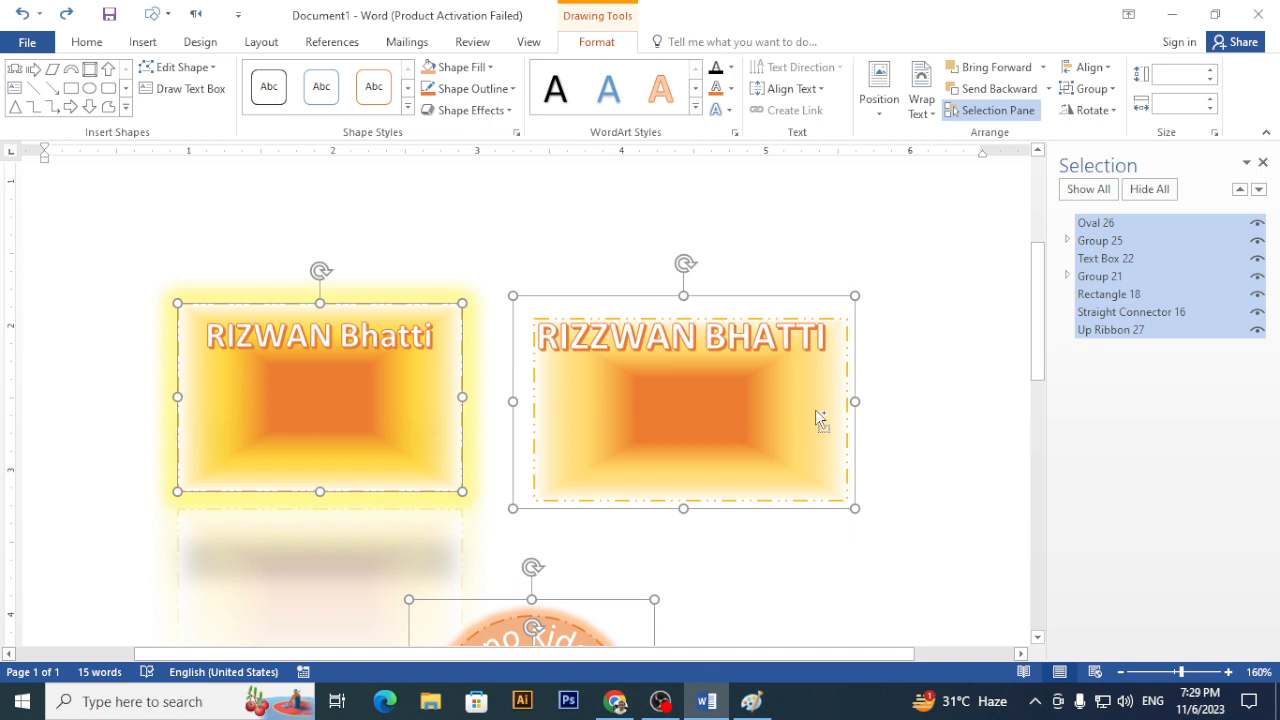
ctrl+click(818, 418)
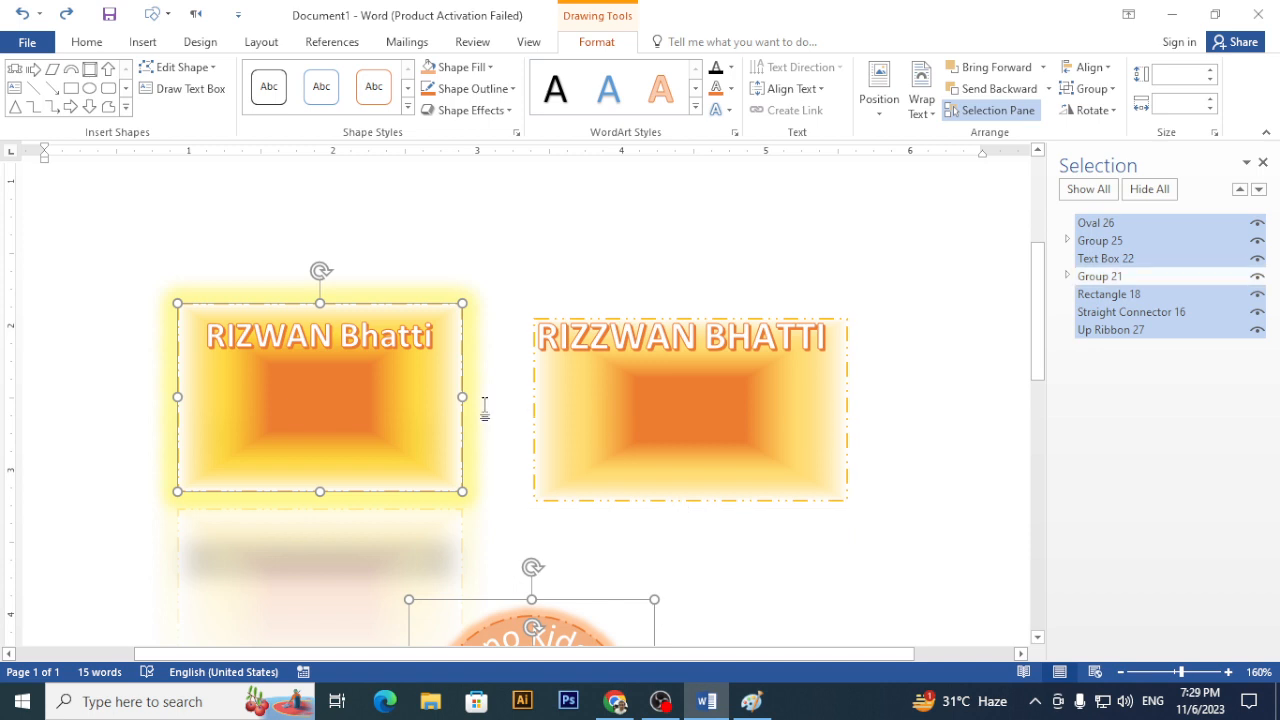
ctrl+click(424, 318)
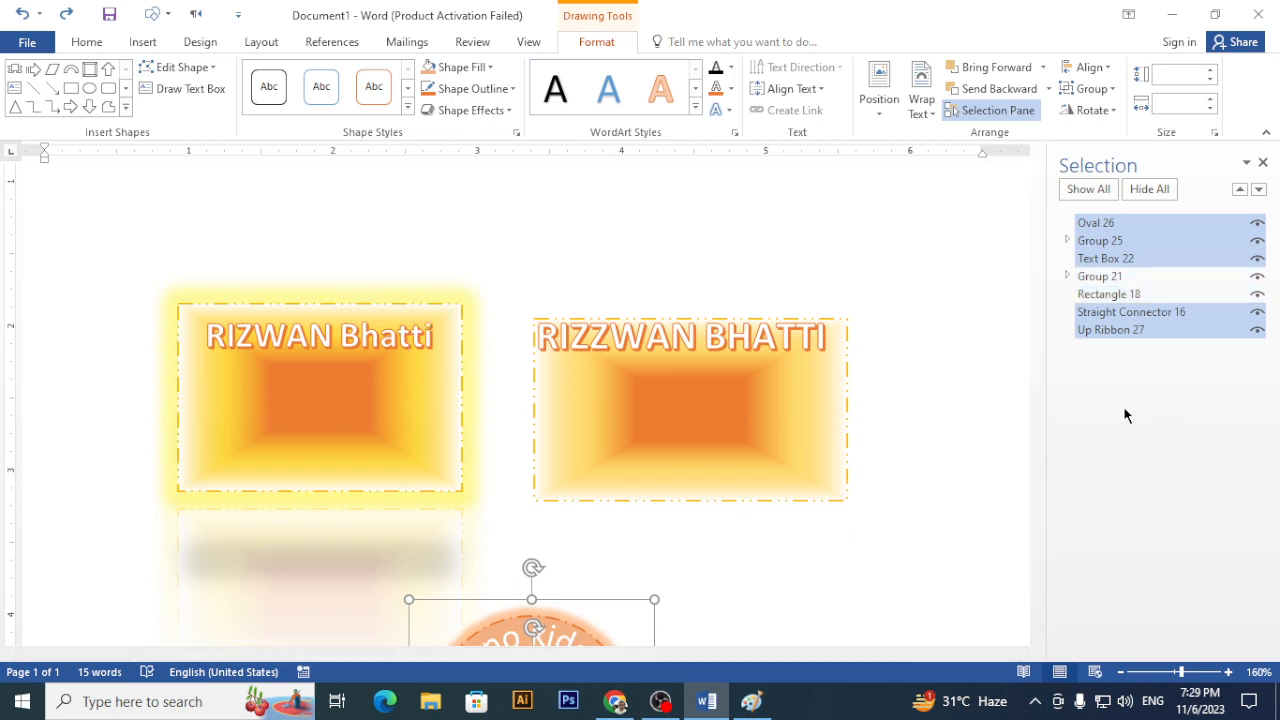
click(1091, 88)
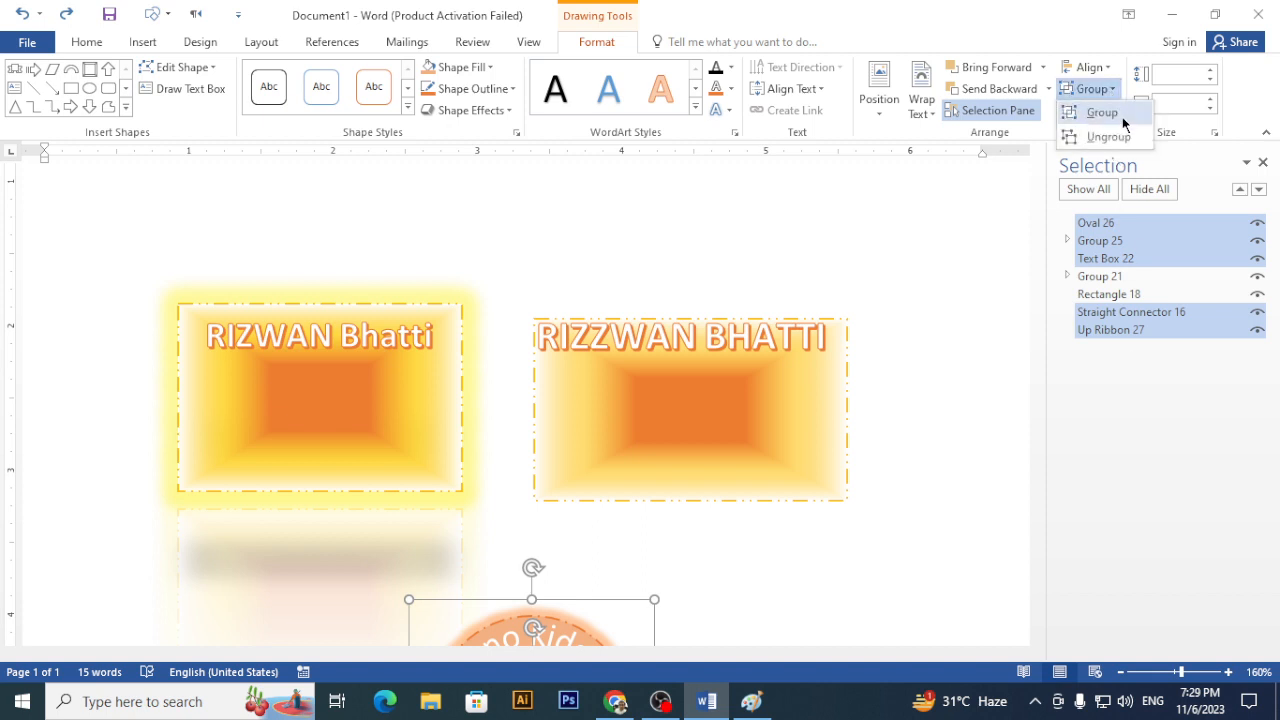
click(1118, 114)
scroll(796, 441, down, 5)
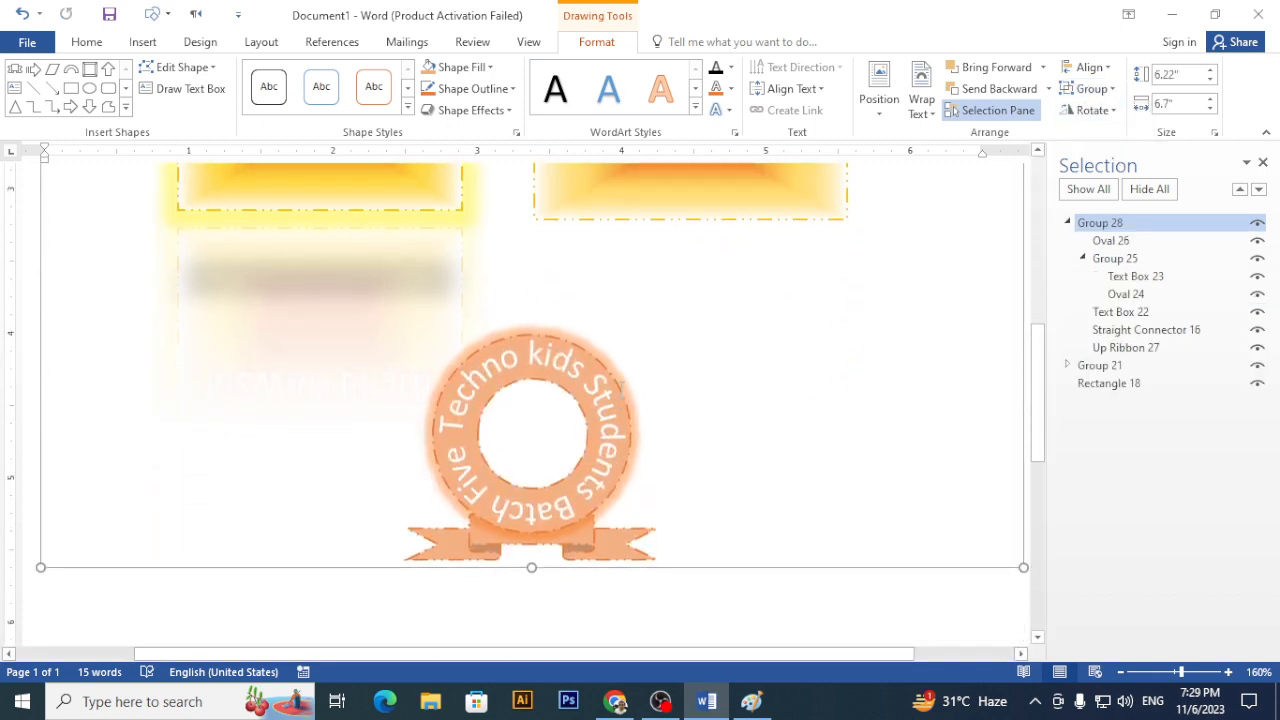
drag(621, 390, 615, 386)
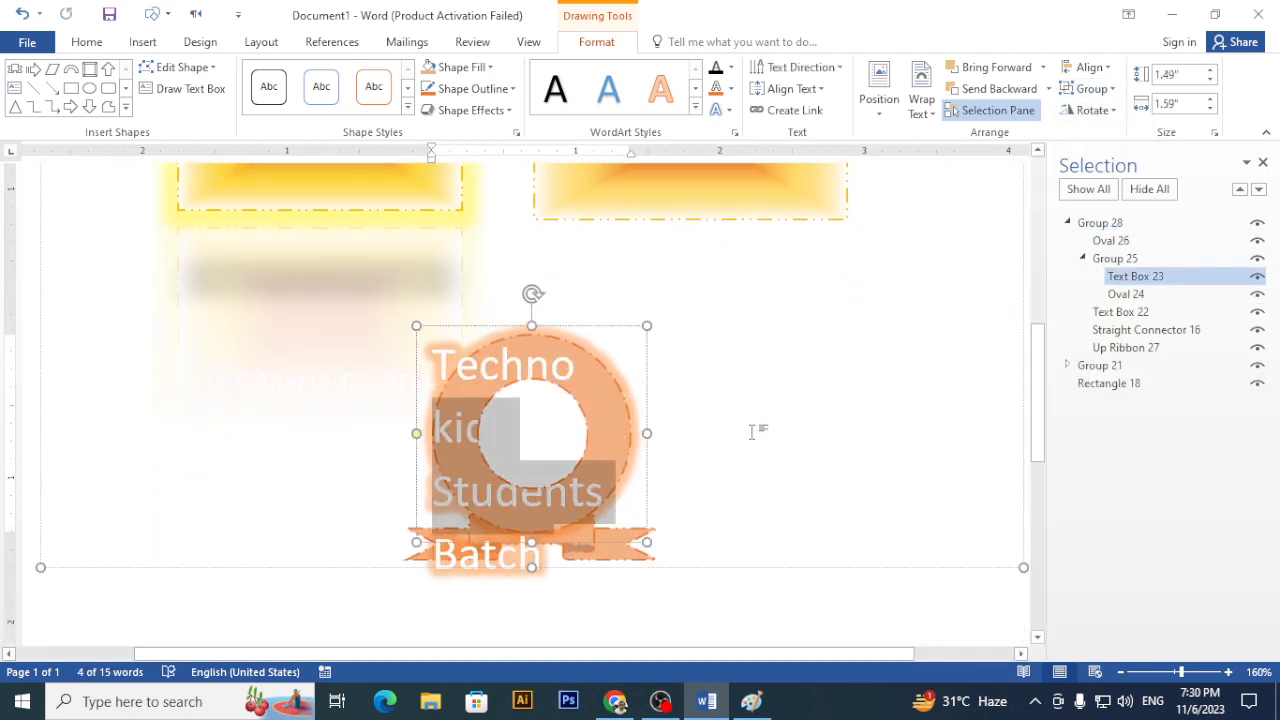
key(ctrl+z)
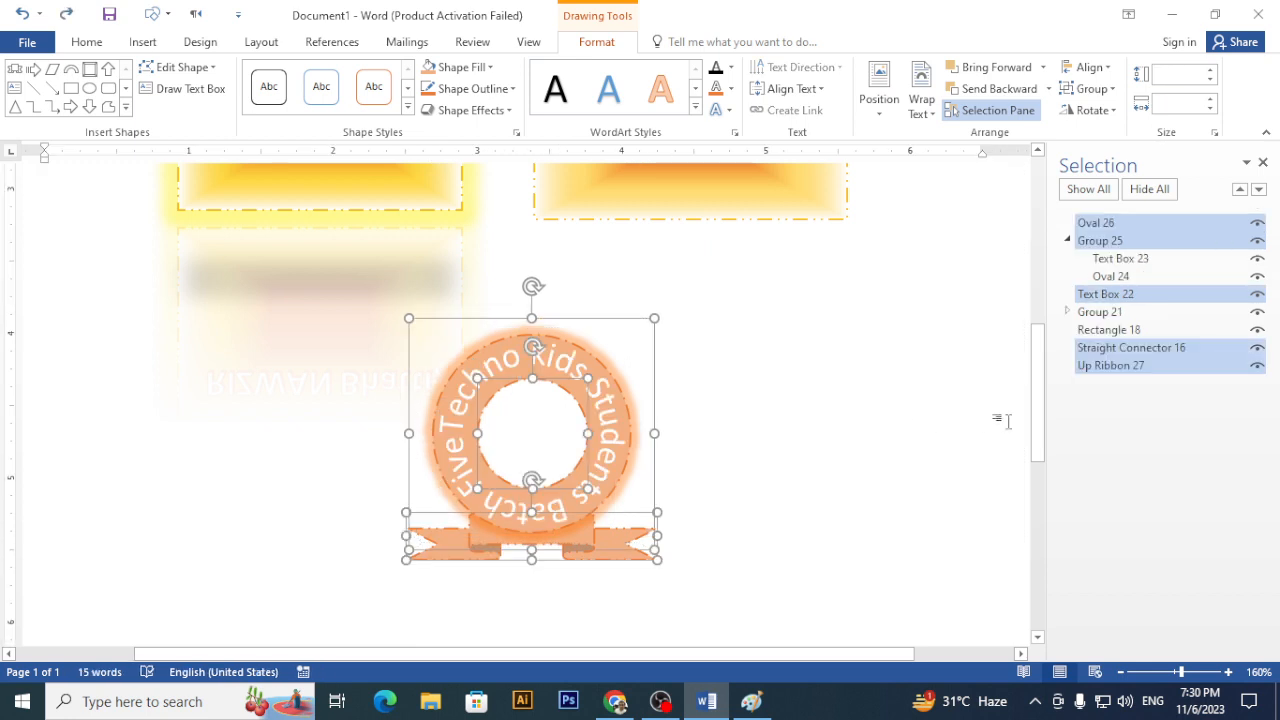
- Group the circle, text ring and ribbon without the connector, move it right, and start a new document
scroll(877, 429, up, 6)
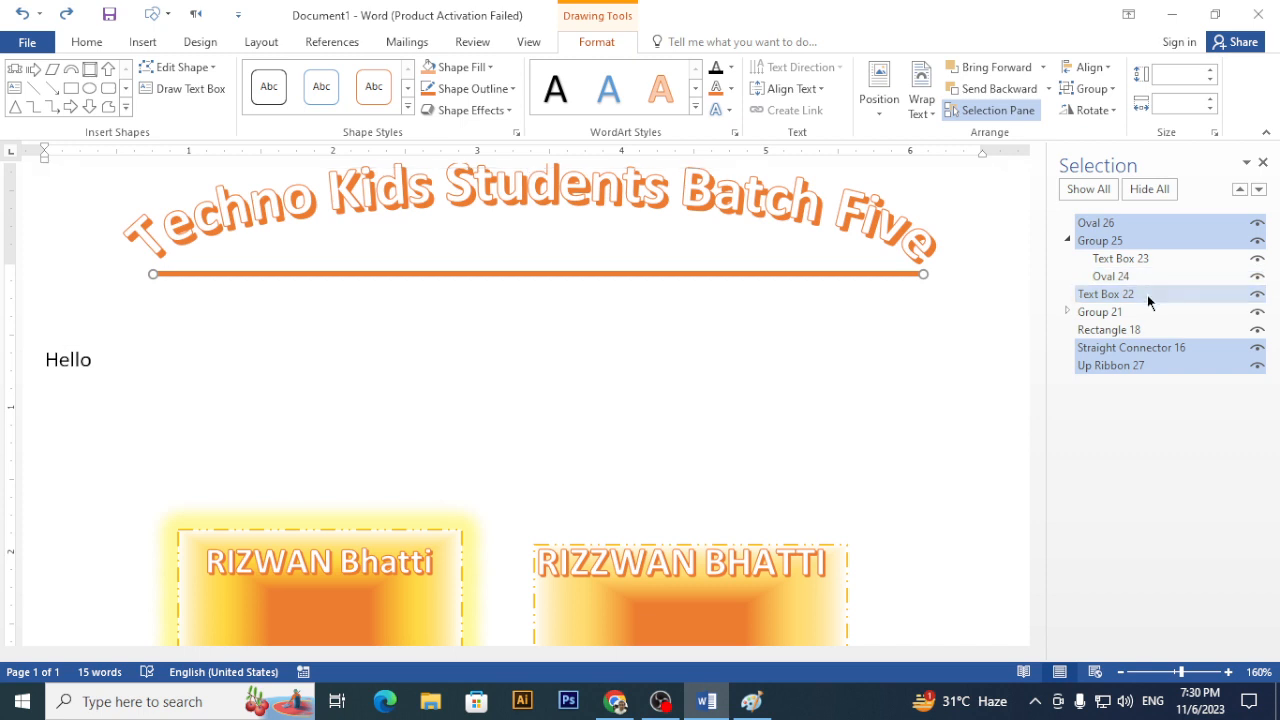
ctrl+click(1111, 350)
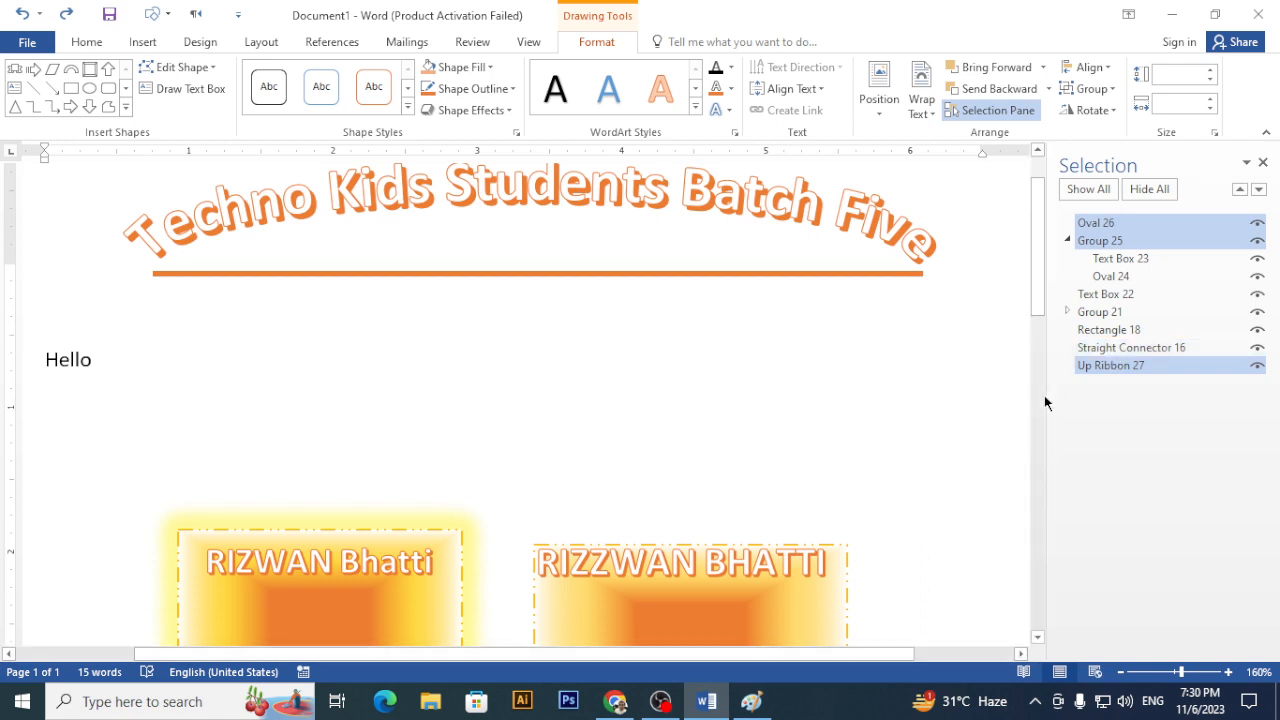
scroll(785, 503, down, 6)
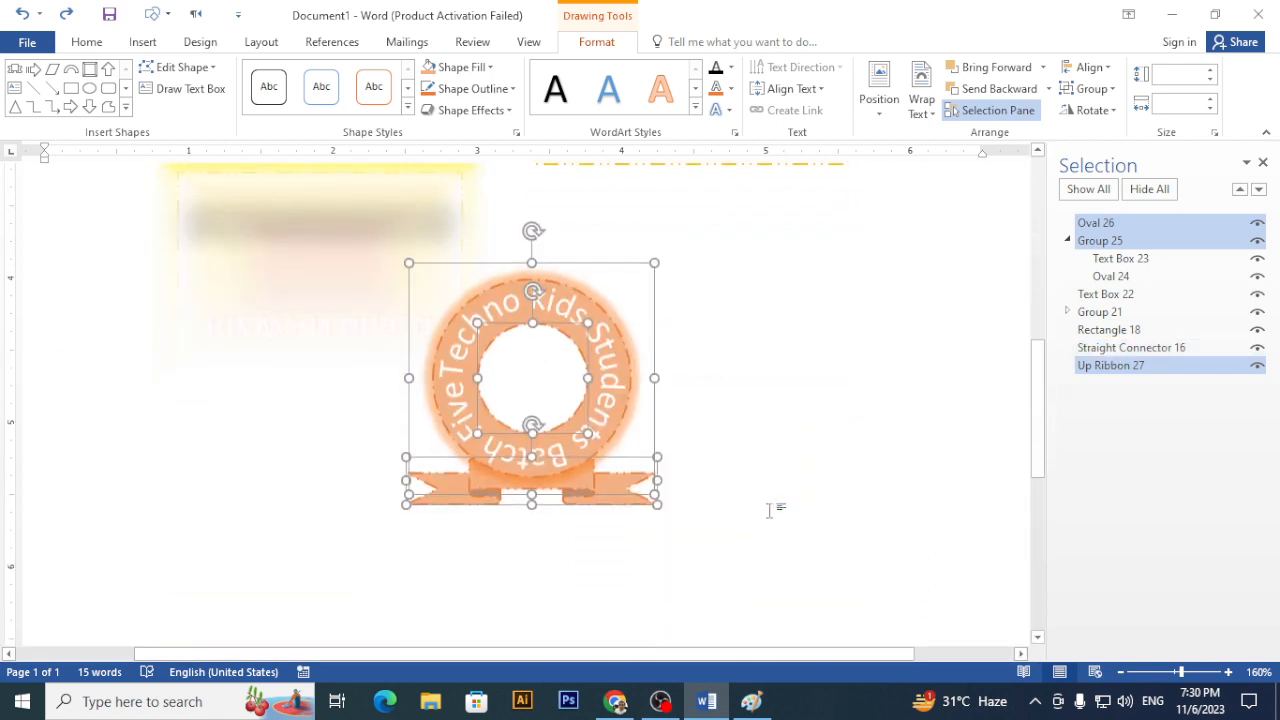
click(1120, 117)
drag(637, 267, 567, 300)
drag(663, 320, 780, 274)
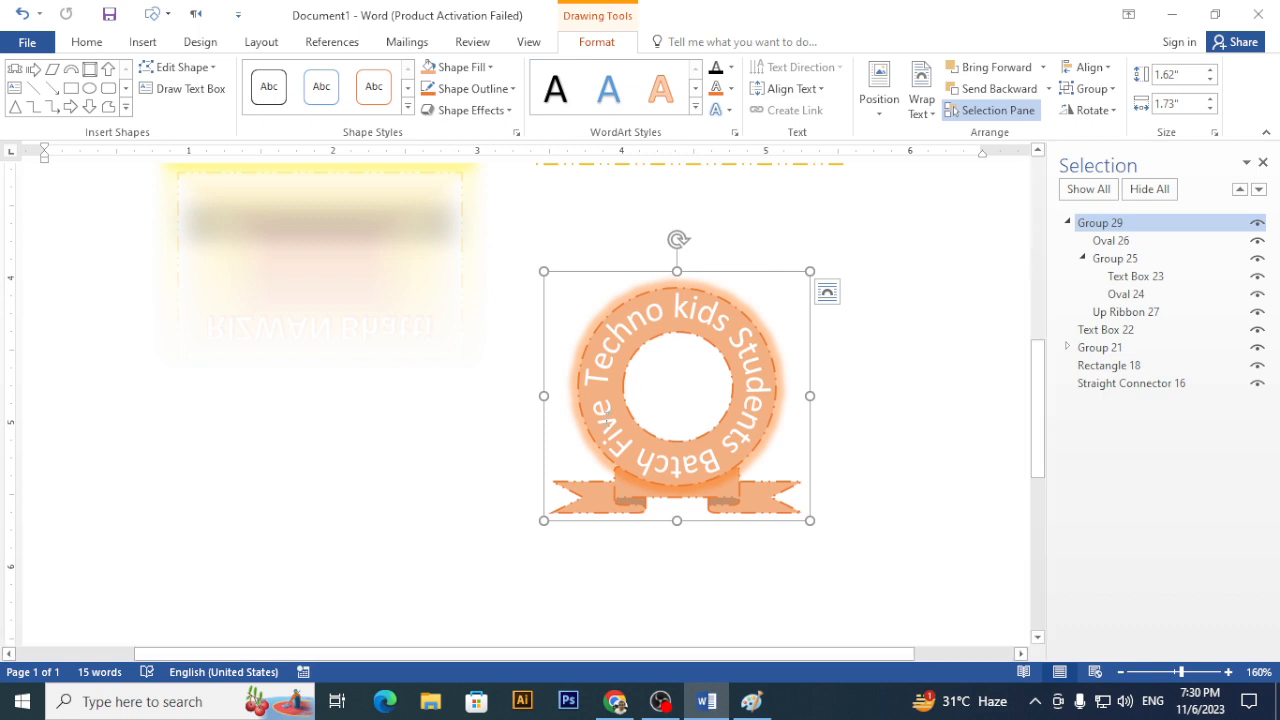
key(ctrl+n)
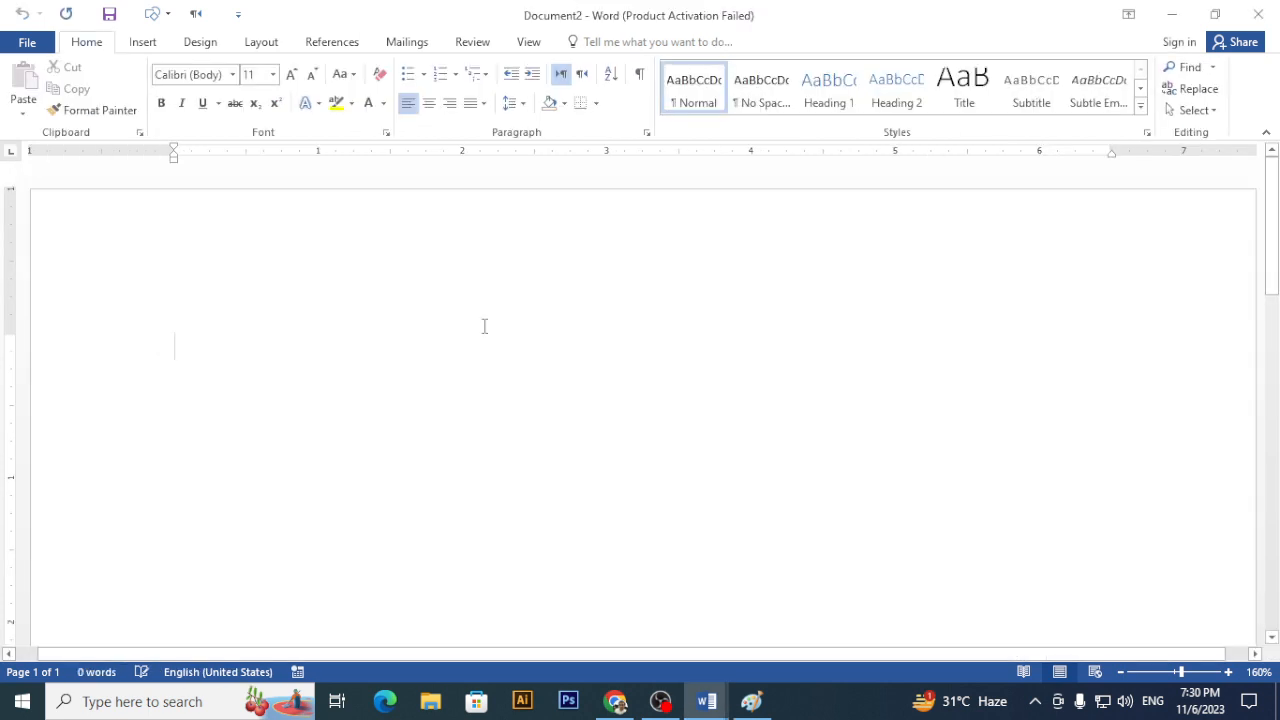
- Draw a blue rectangle near the top left of the new page
click(142, 42)
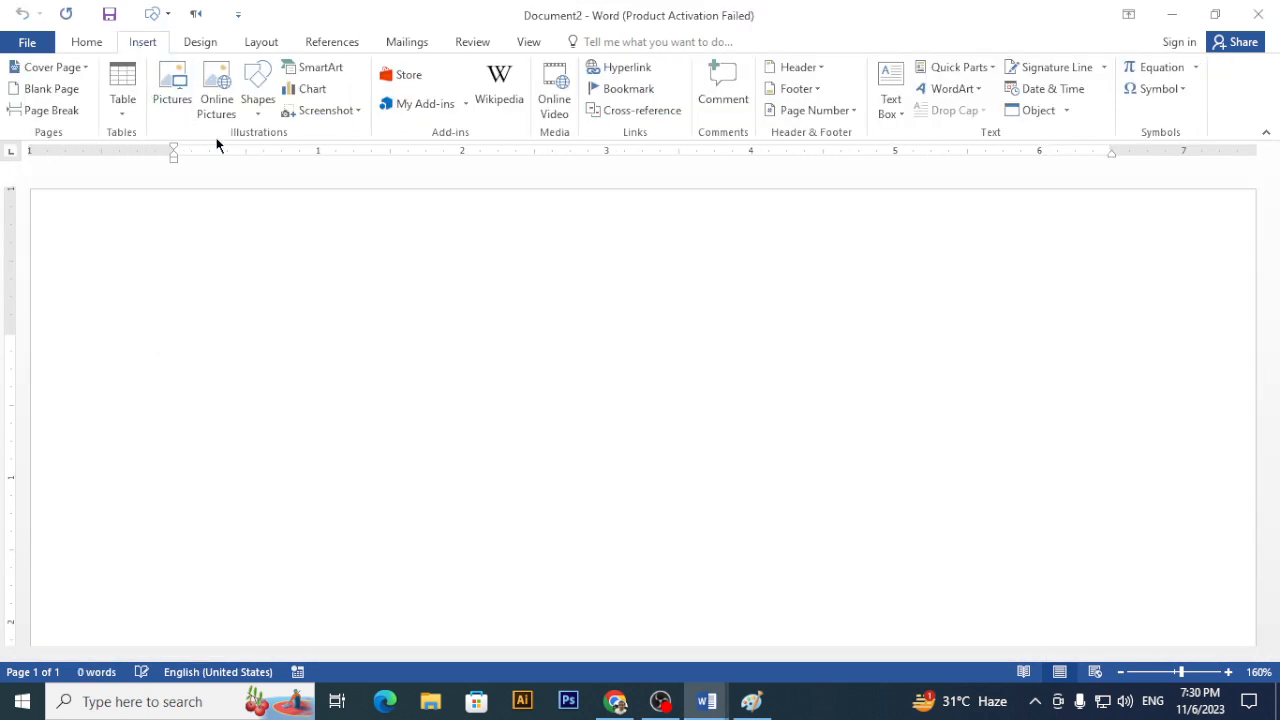
click(257, 95)
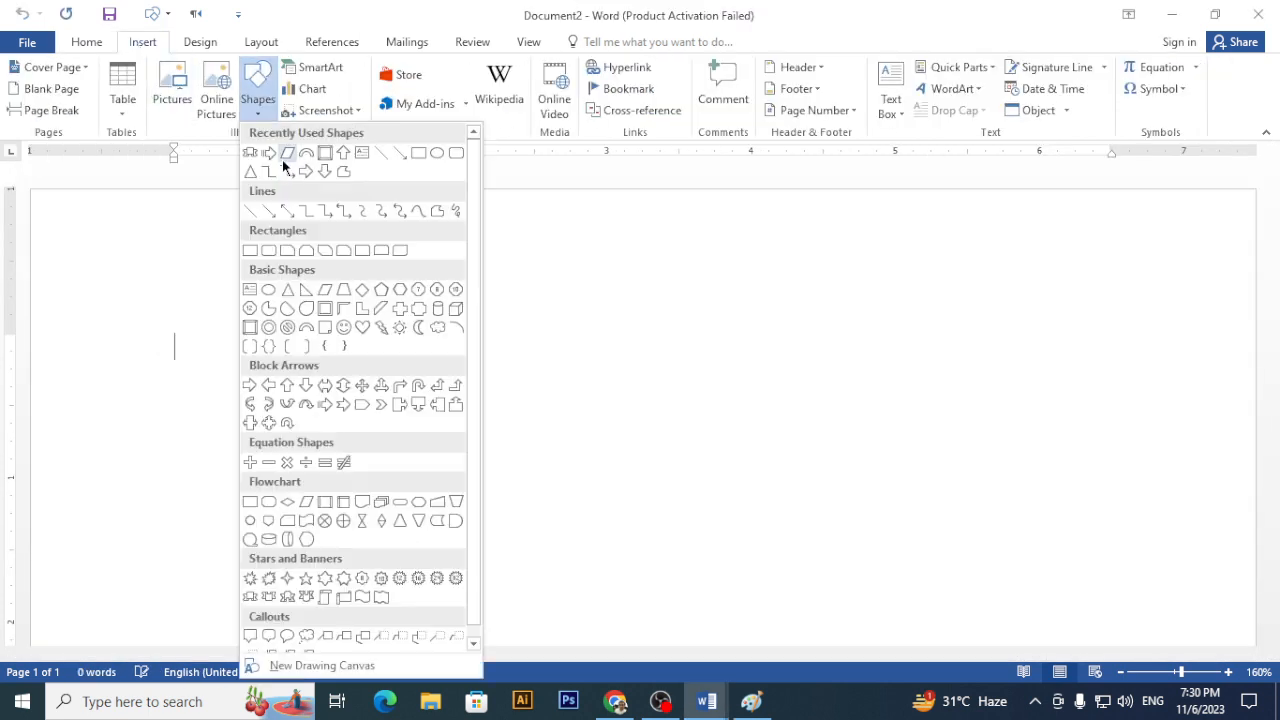
click(250, 250)
mouse_move(208, 311)
mouse_down()
mouse_move(266, 374)
mouse_move(323, 397)
mouse_up()
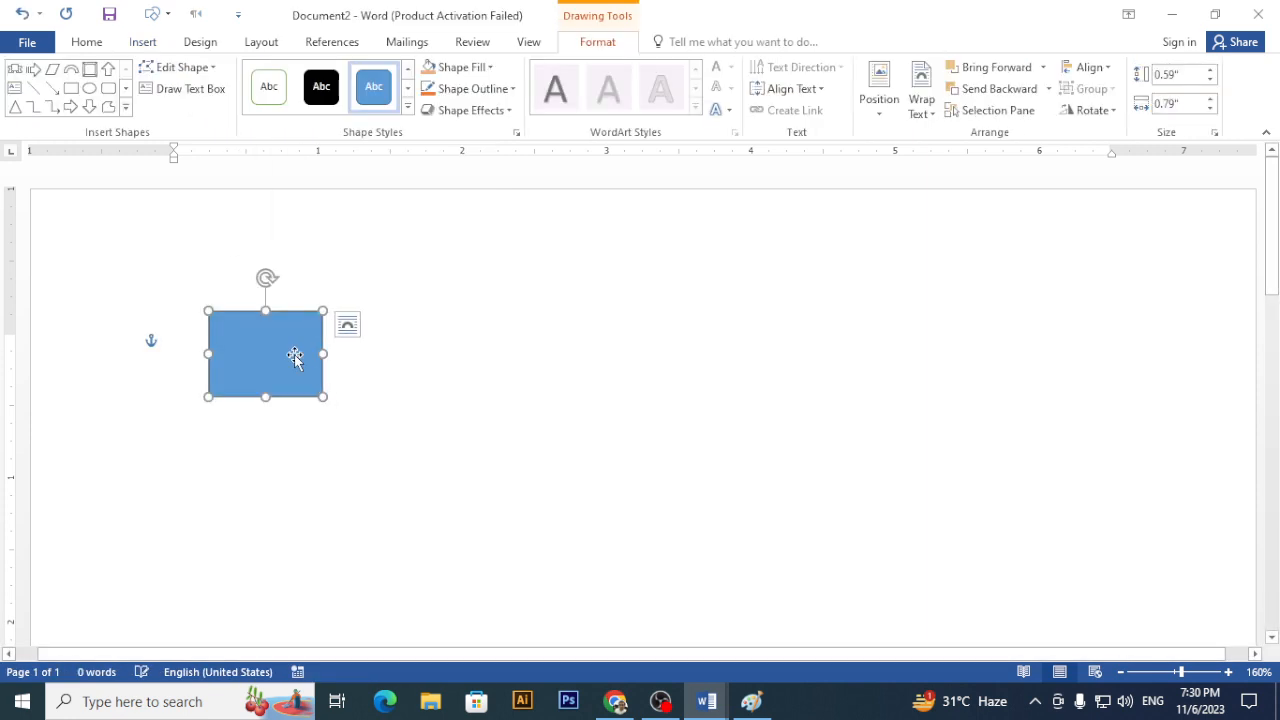
key(ctrl)
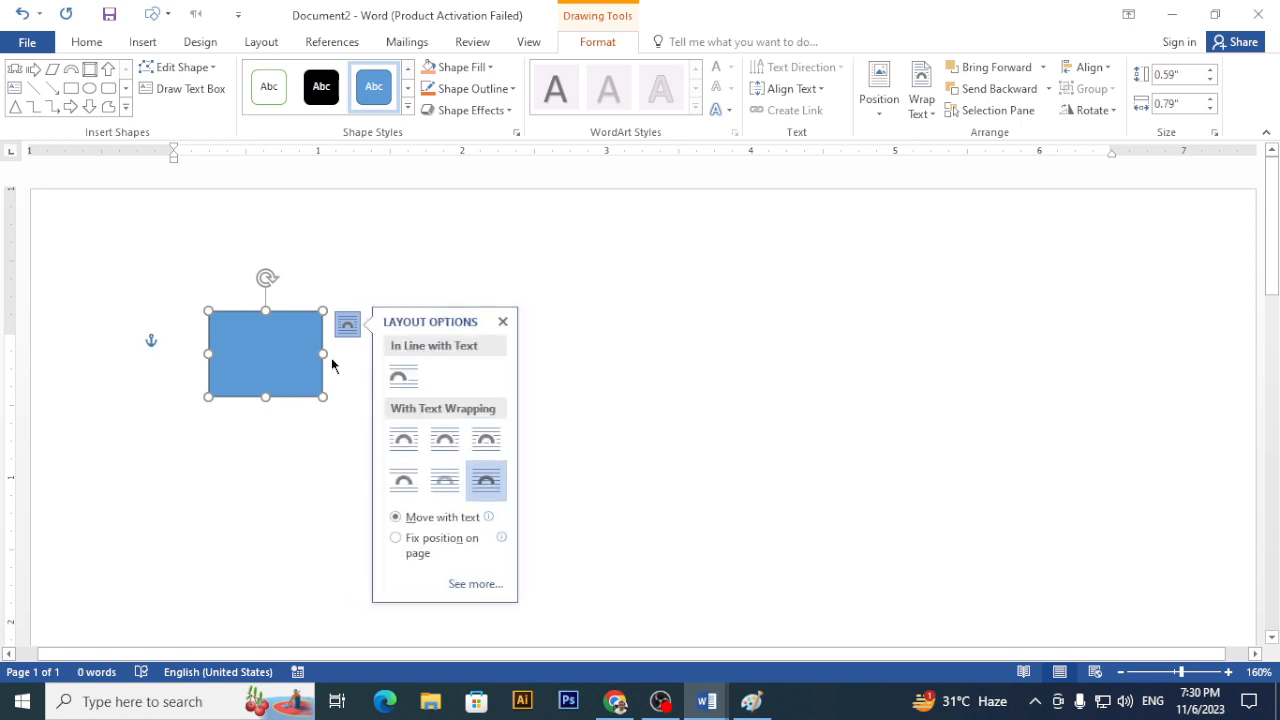
click(502, 321)
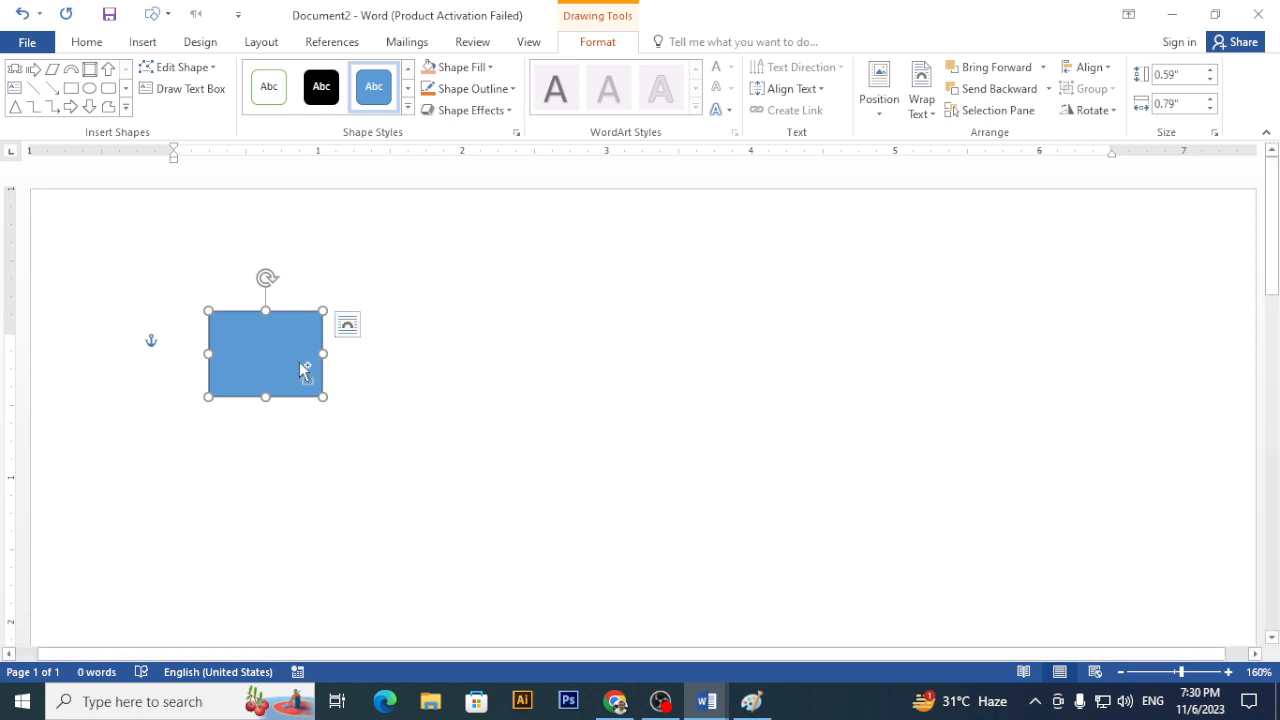
- Duplicate the rectangle to the lower right and select only the copy
drag(305, 370, 459, 403)
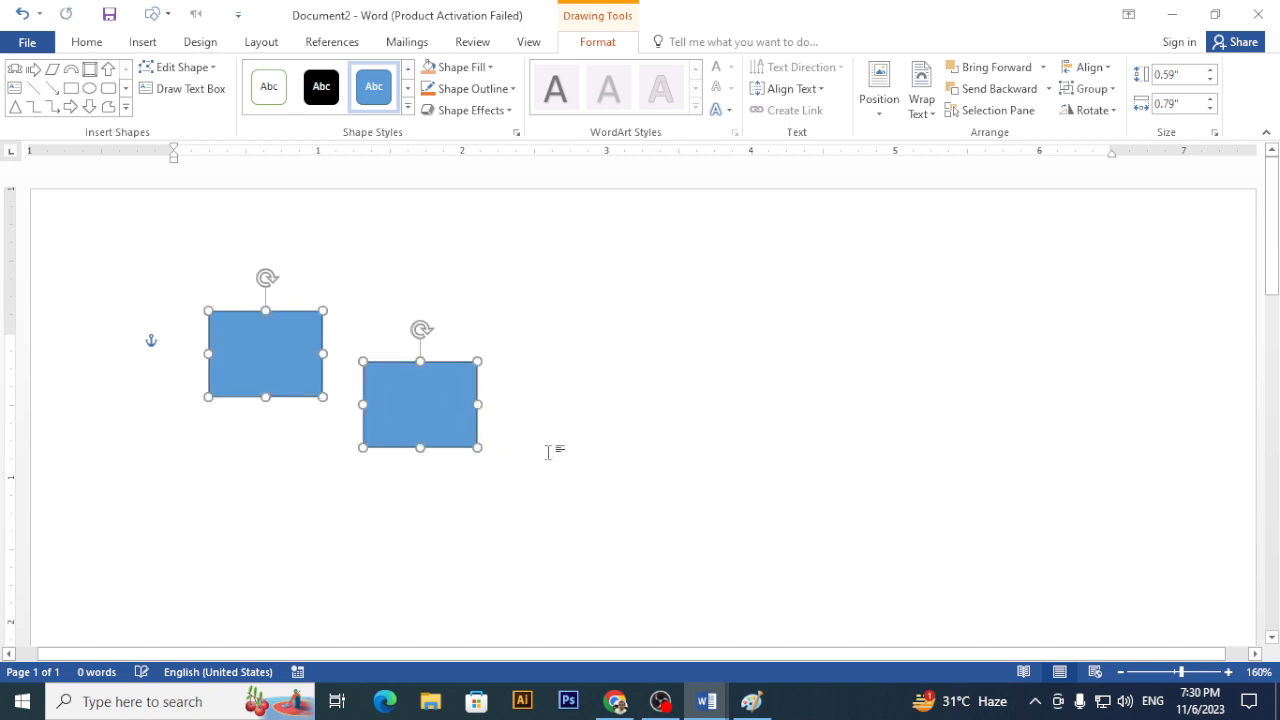
click(548, 452)
click(462, 427)
- Ctrl-drag another rectangle copy further to the lower right of the page
drag(466, 431, 1024, 482)
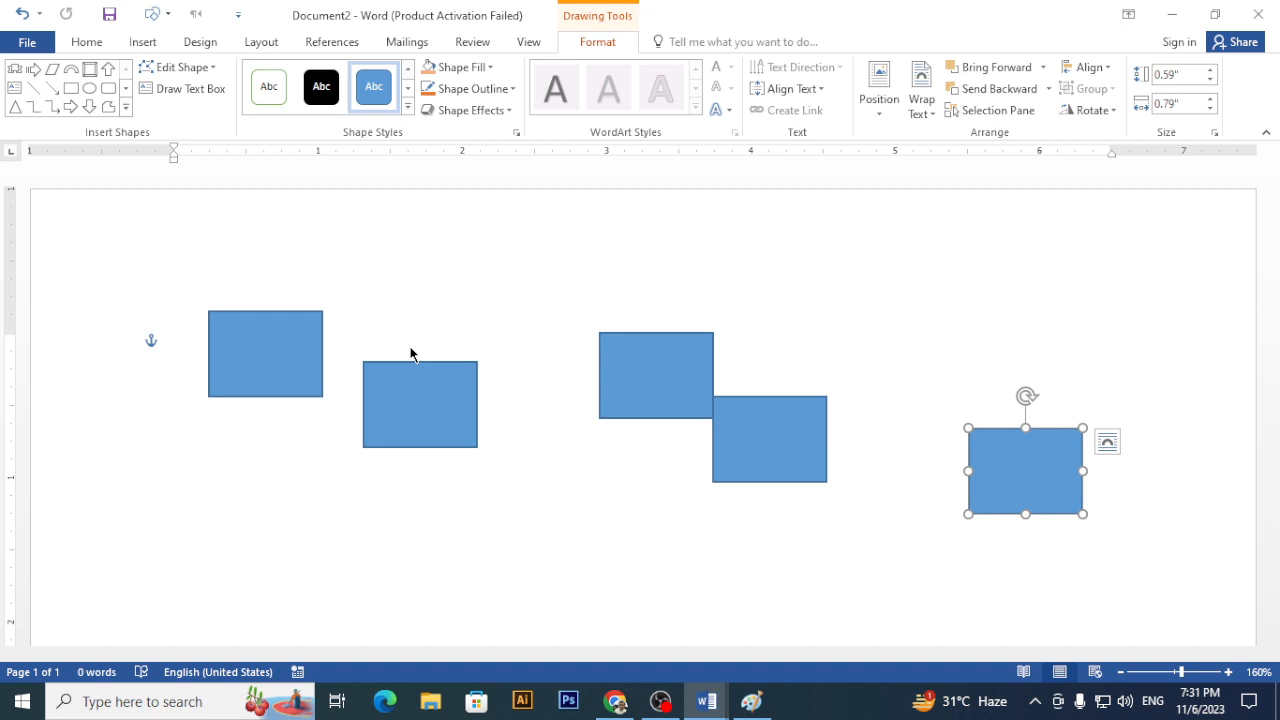
key(XF86AudioRaiseVolume)
- Select all five blue rectangles at once and open the Align menu
shift+click(772, 428)
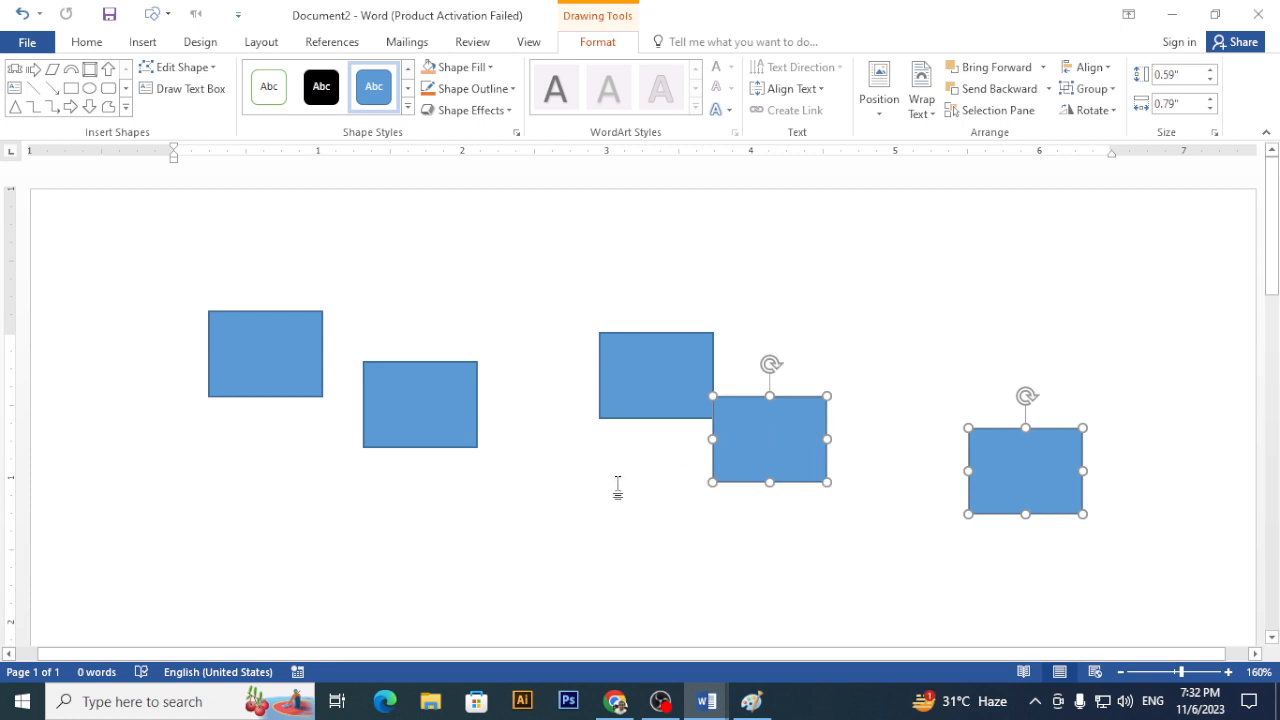
shift+click(644, 399)
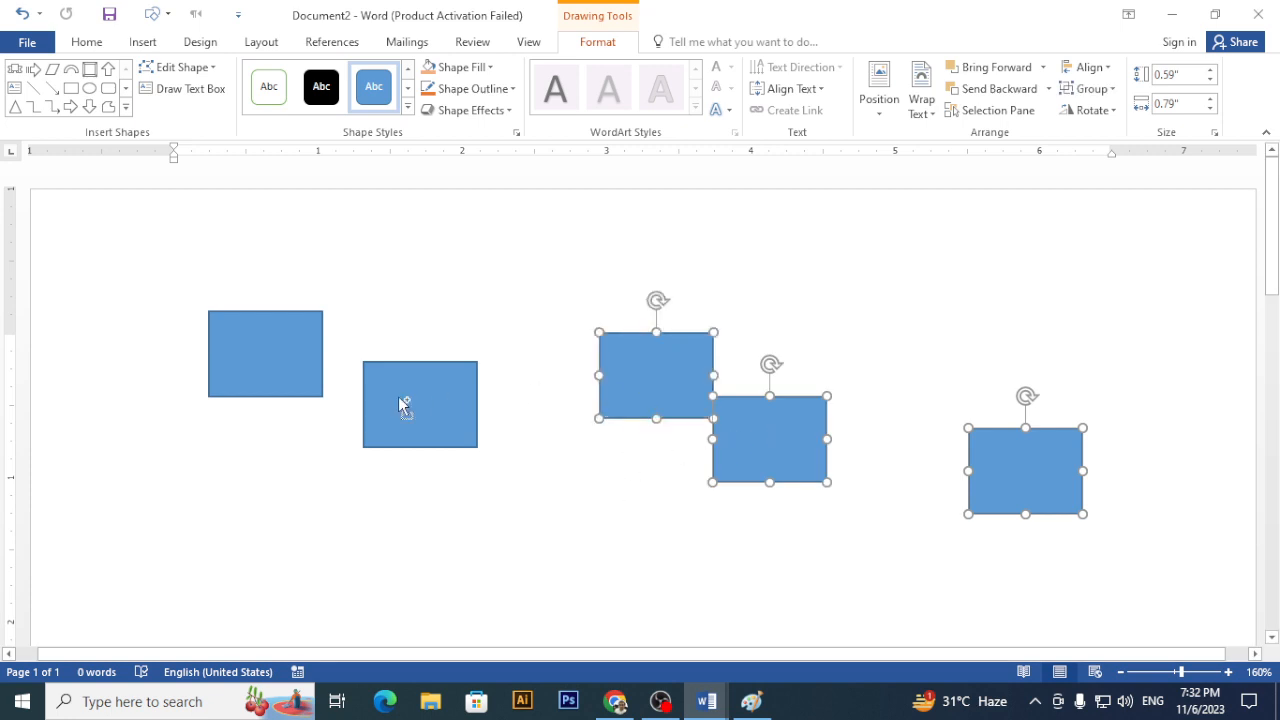
shift+click(404, 407)
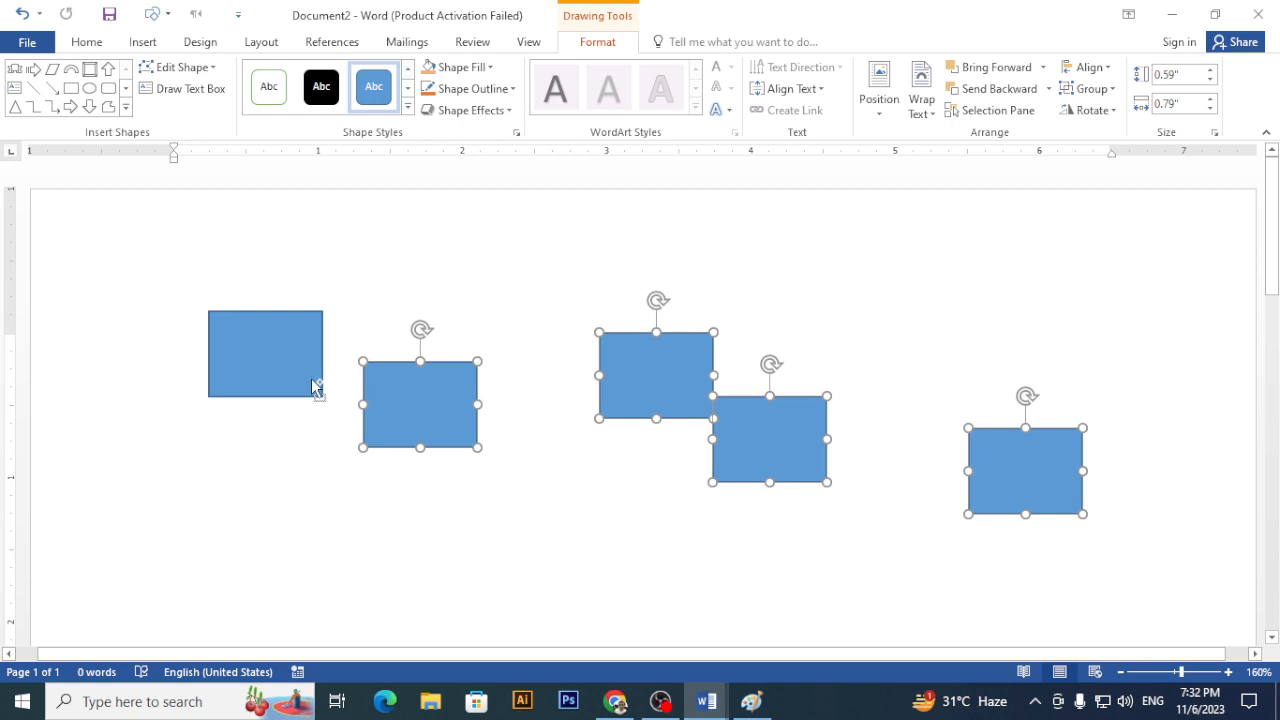
shift+click(313, 387)
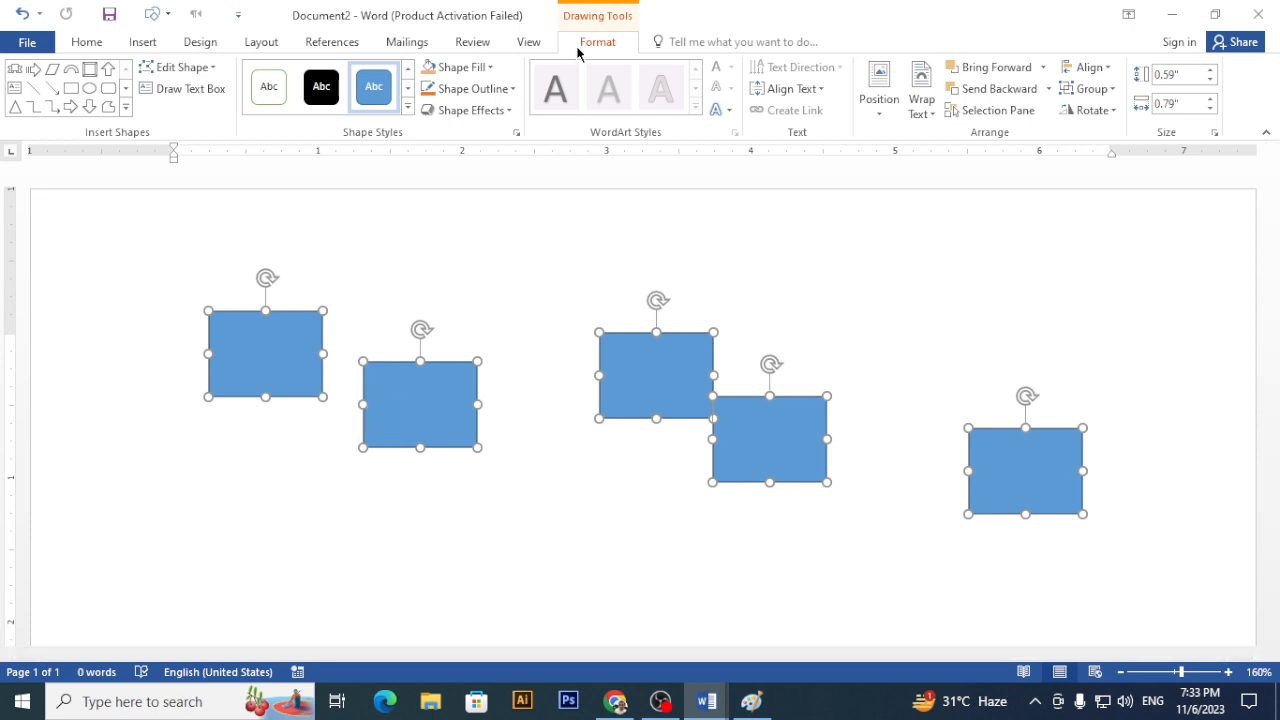
click(1092, 68)
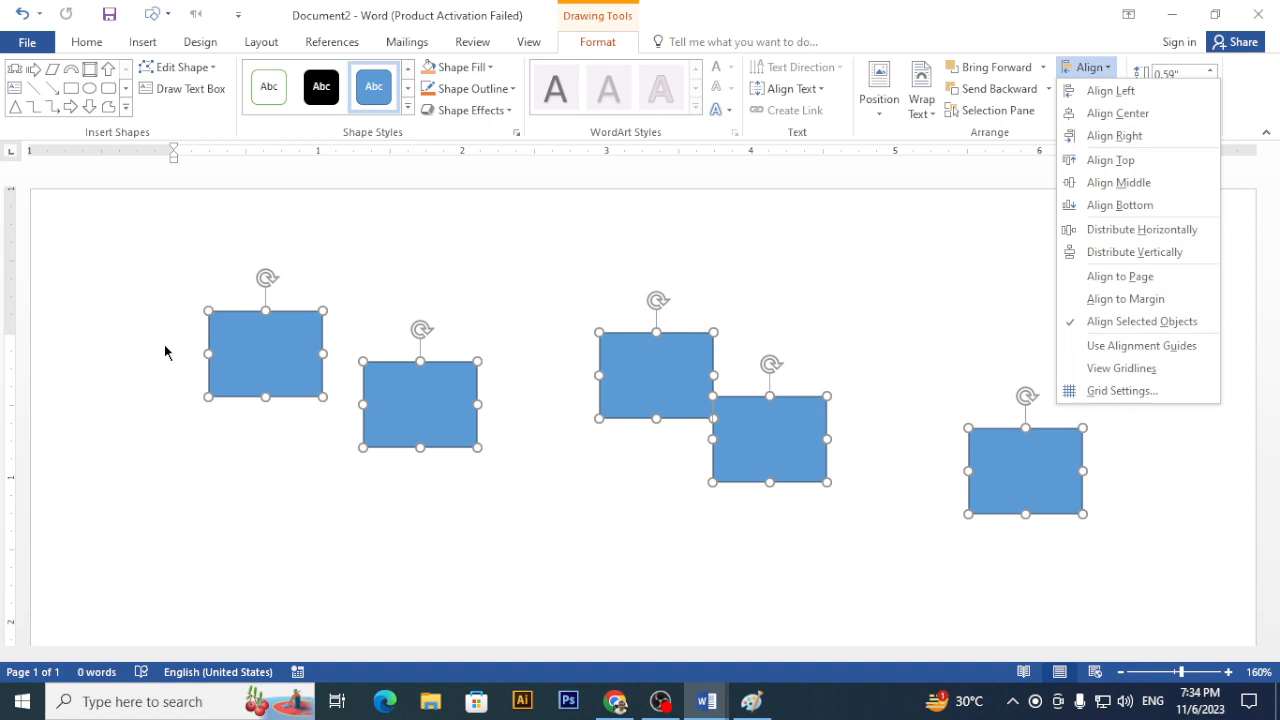
click(1163, 95)
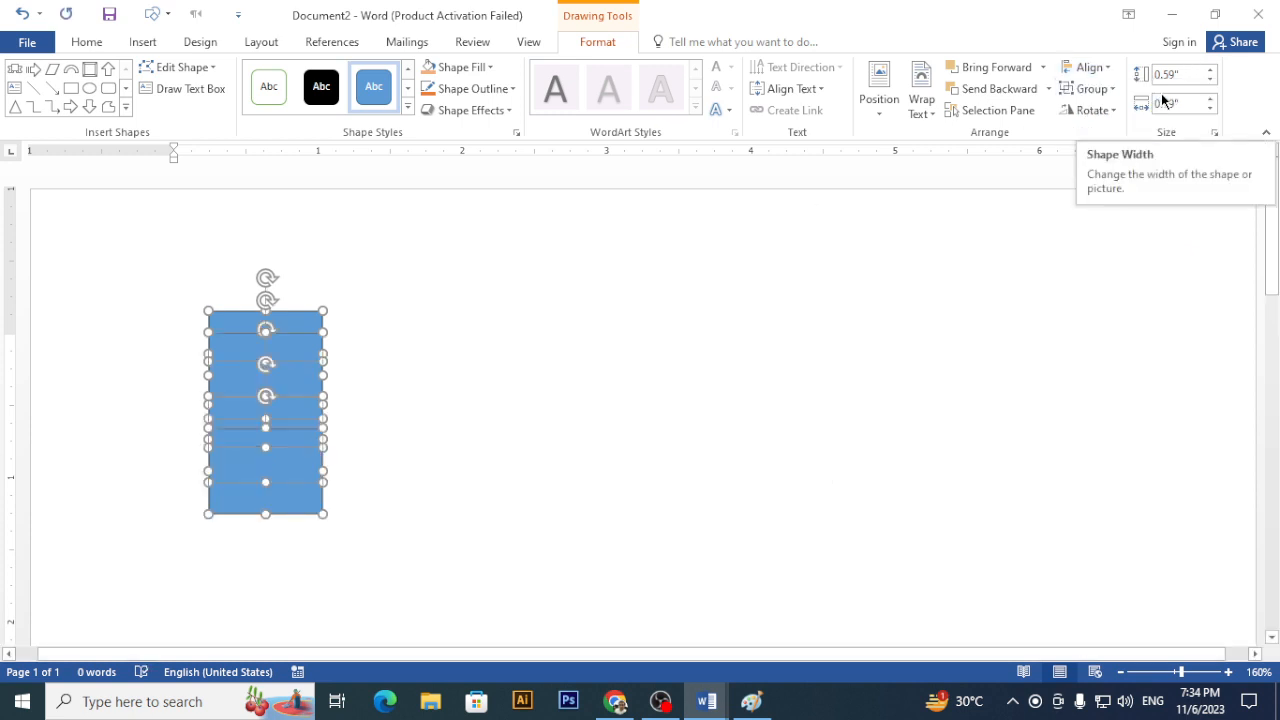
key(ctrl+z)
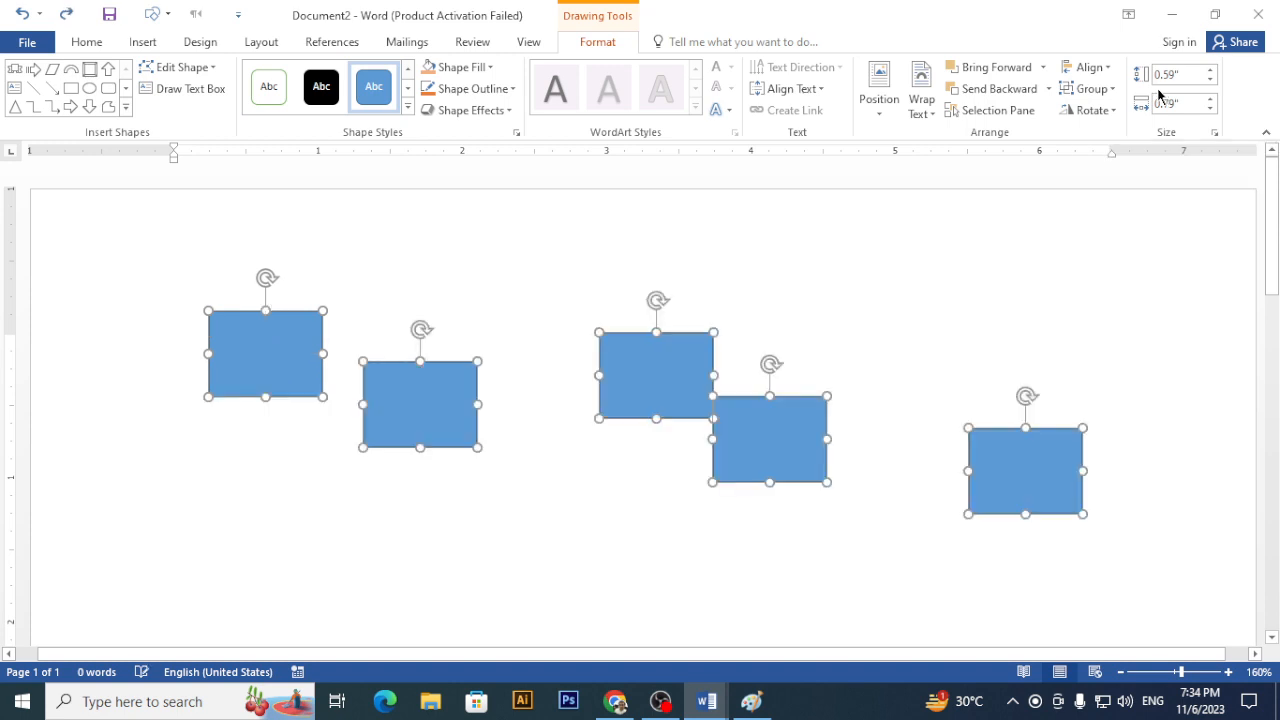
click(1088, 67)
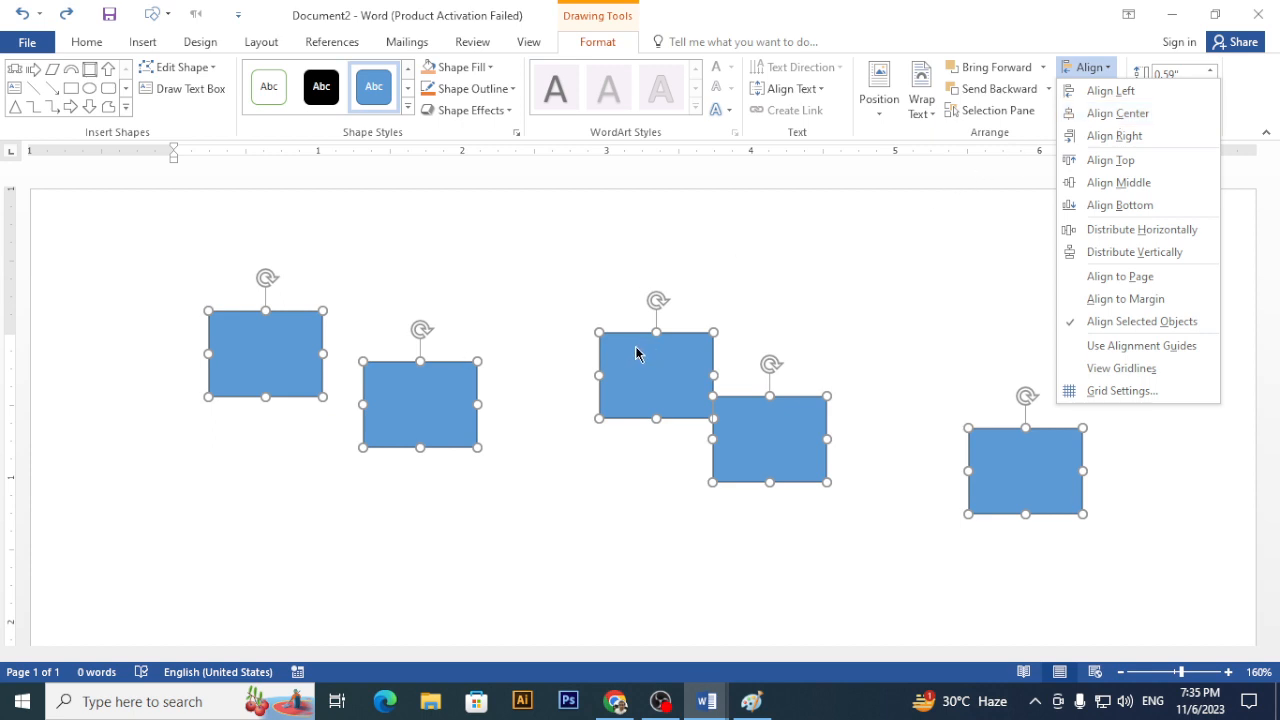
- Try Align Center and Align Right on the rectangles, undoing each
click(1071, 113)
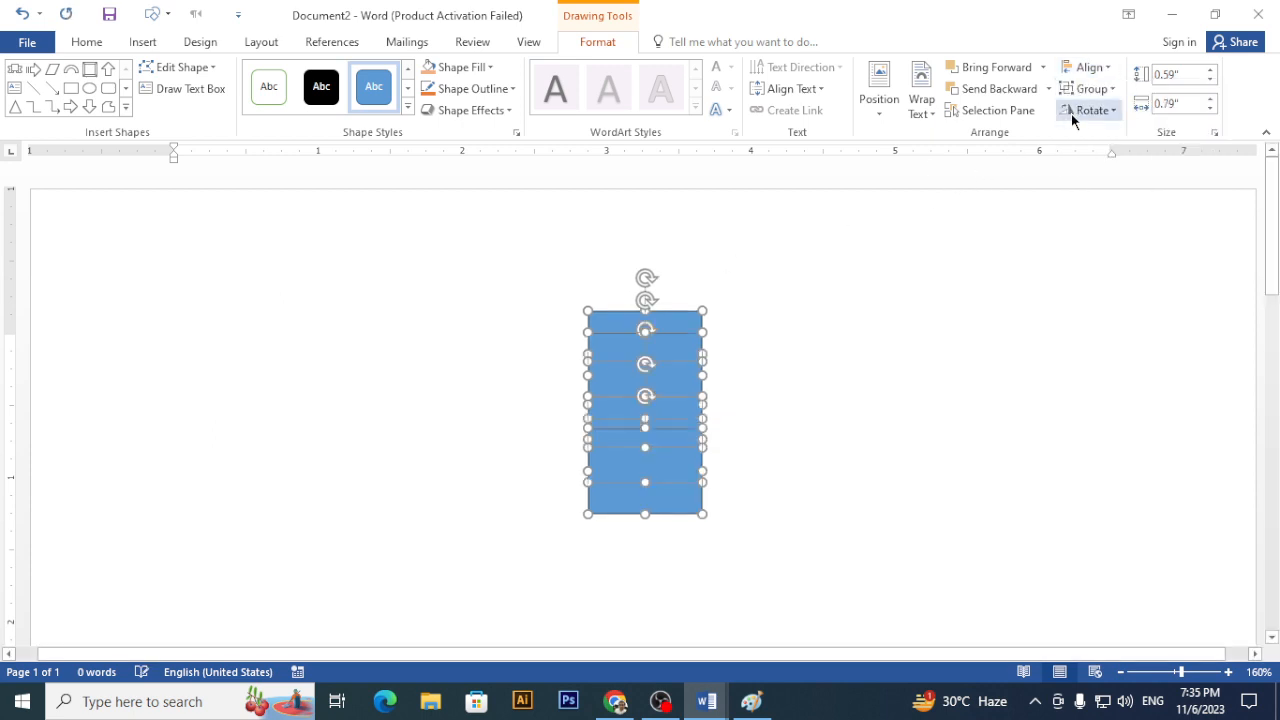
key(ctrl+z)
click(1089, 67)
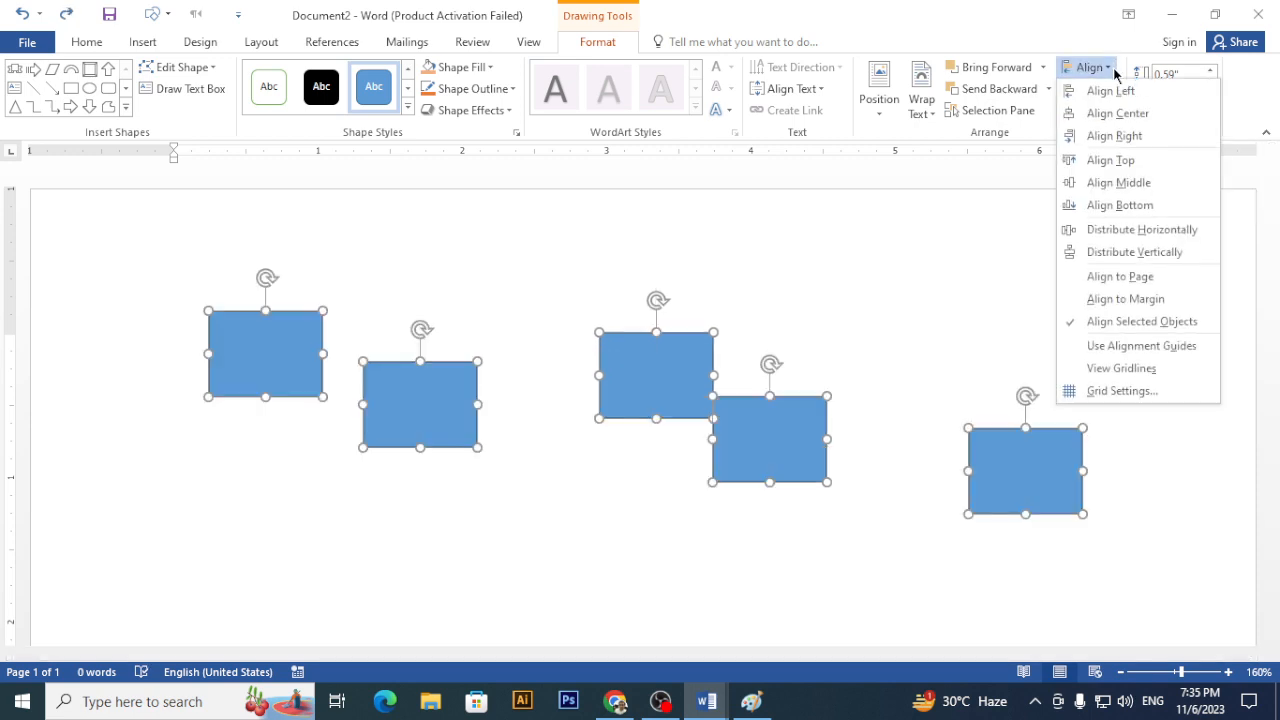
click(1128, 137)
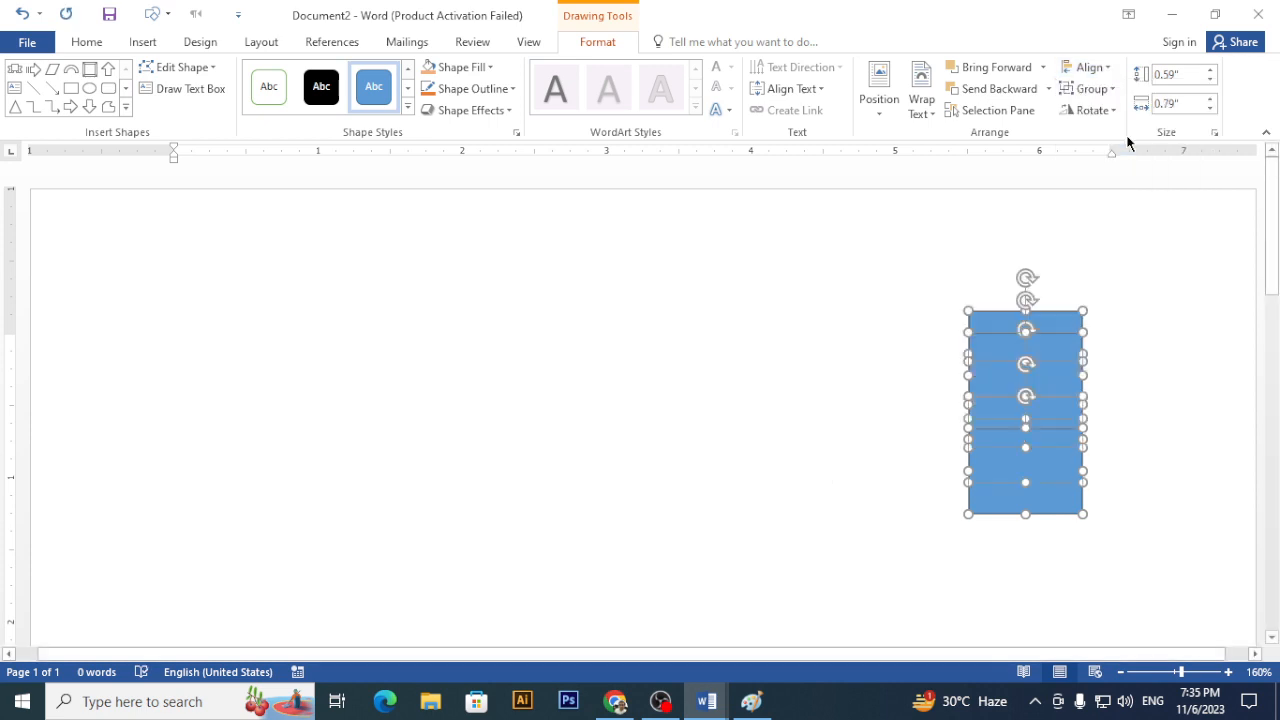
key(ctrl+z)
click(1100, 70)
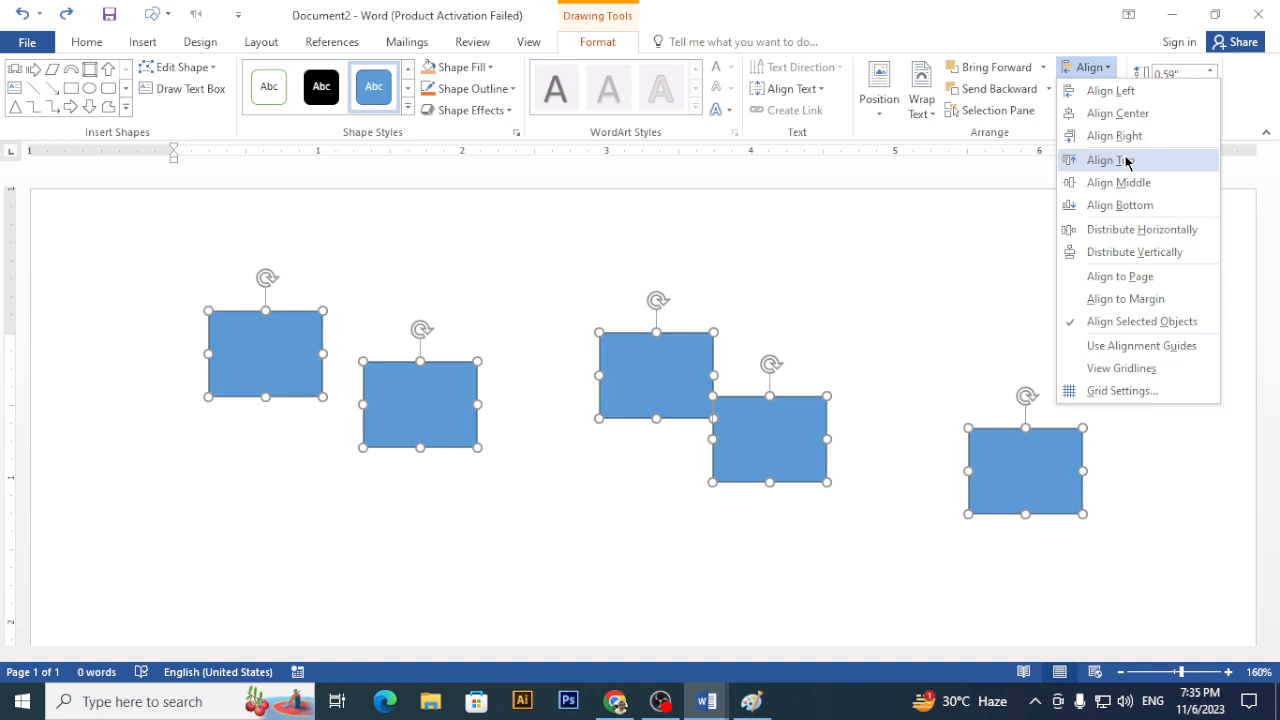
- Try Align Top and Align Bottom on the rectangles, undoing each
click(1122, 160)
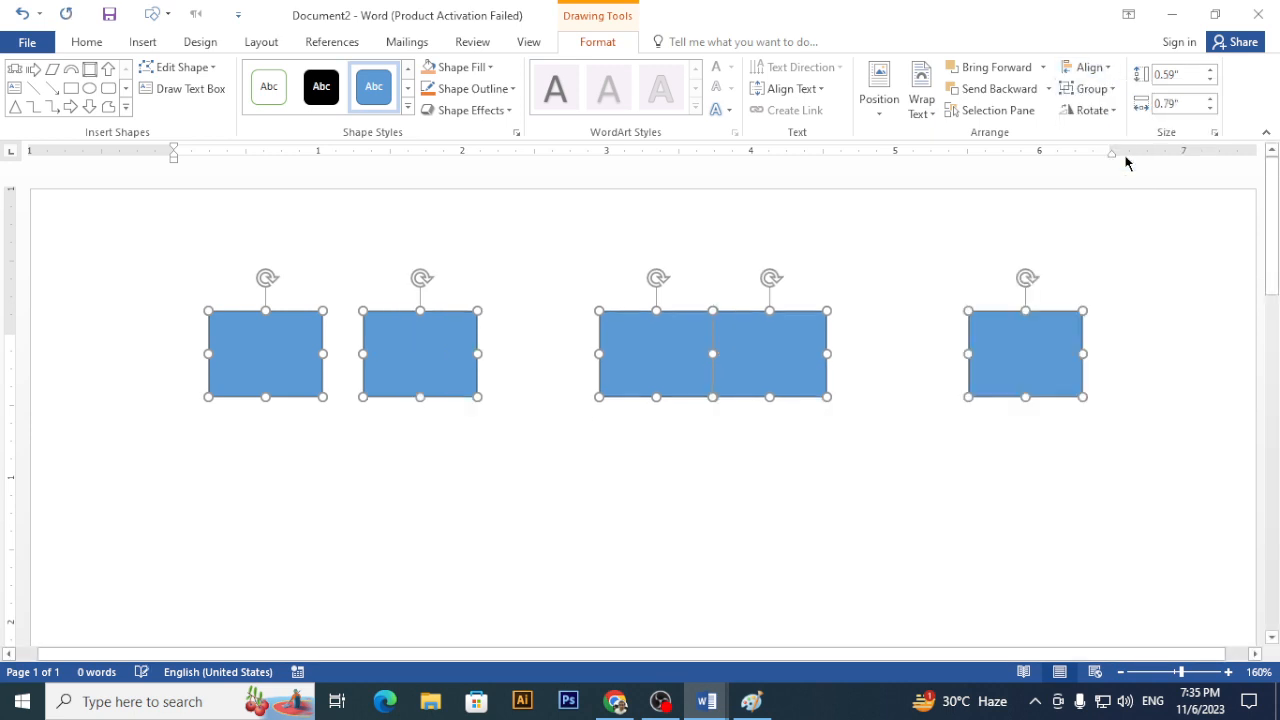
click(1089, 67)
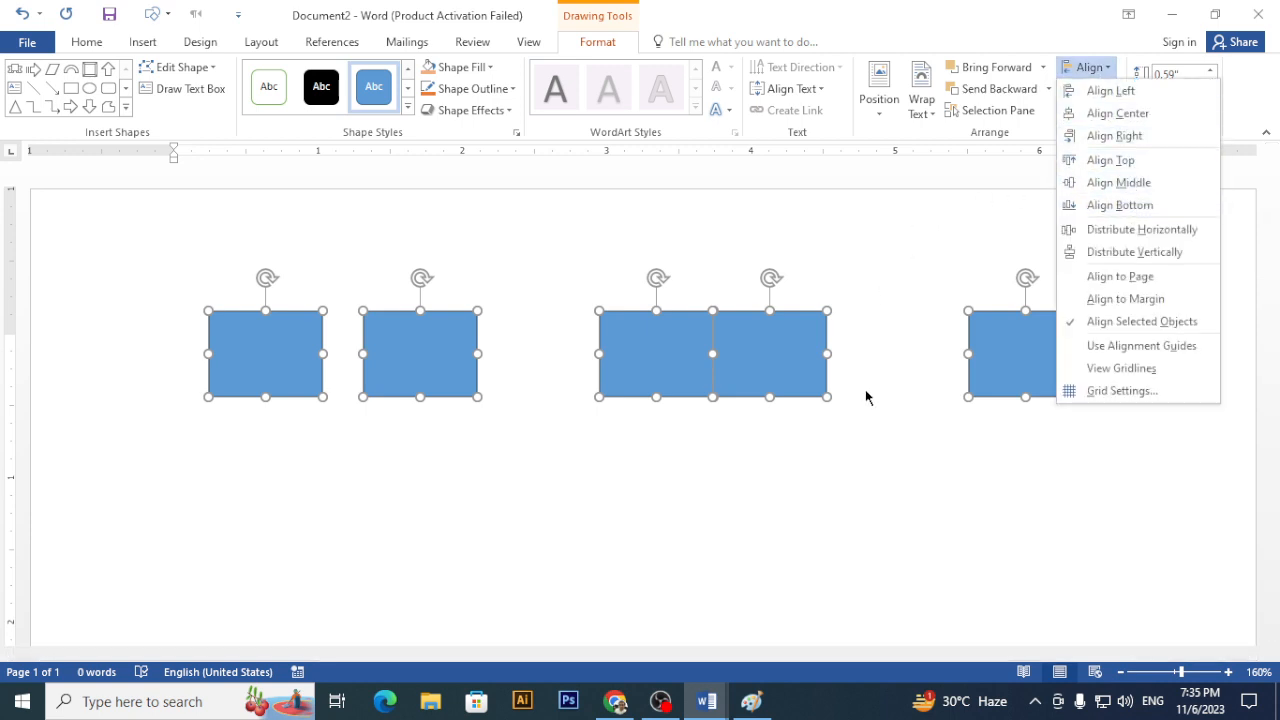
key(Escape)
key(ctrl+z)
click(1089, 67)
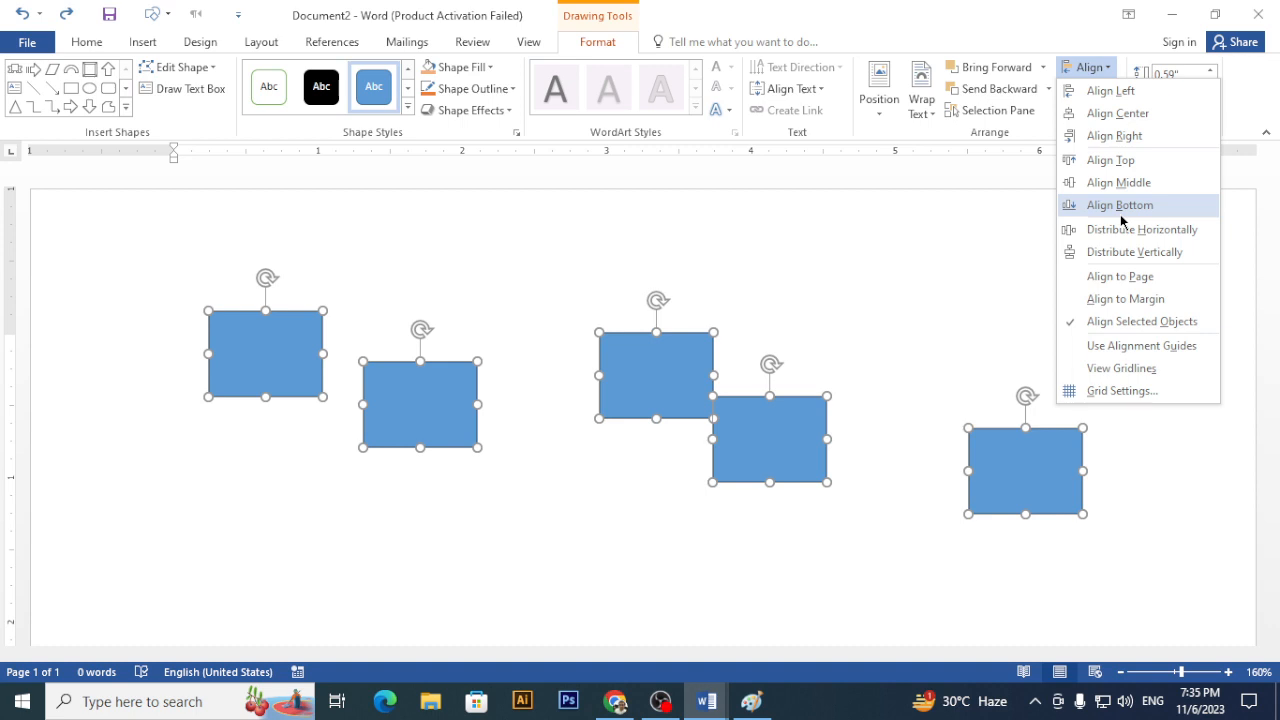
click(1119, 205)
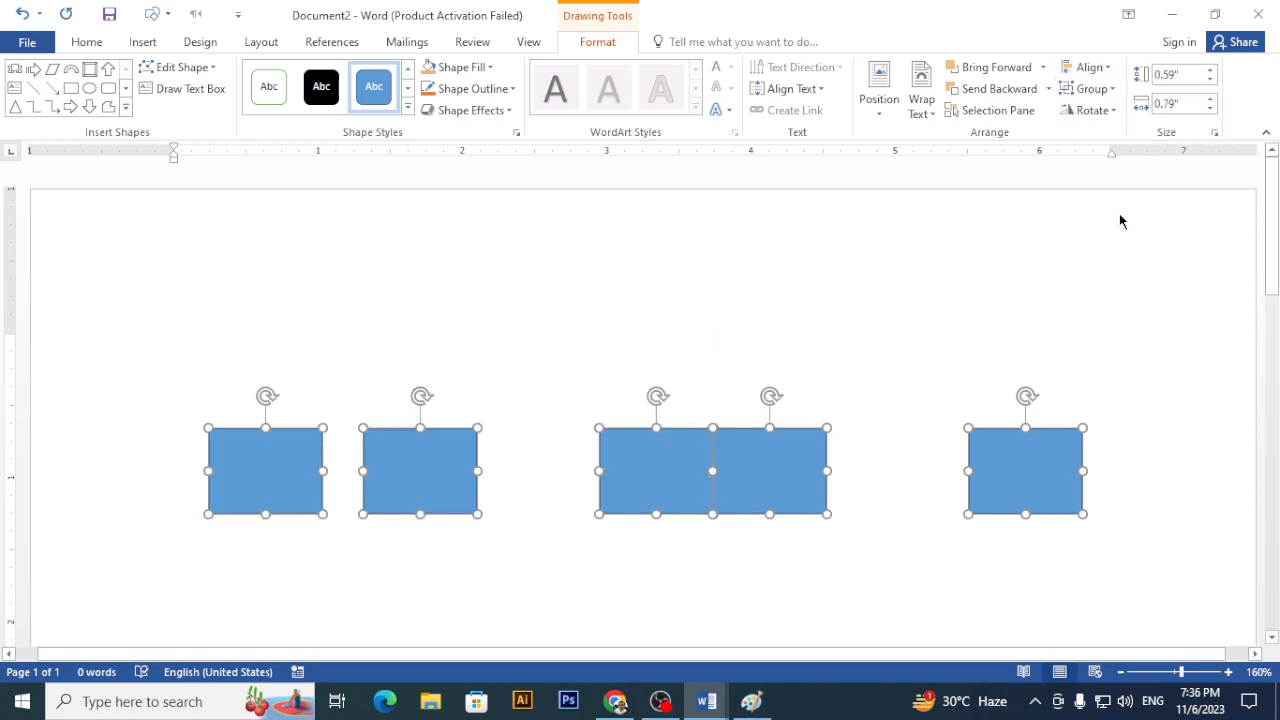
key(ctrl+z)
- Apply Align Middle so the five rectangles form one level row
click(1090, 67)
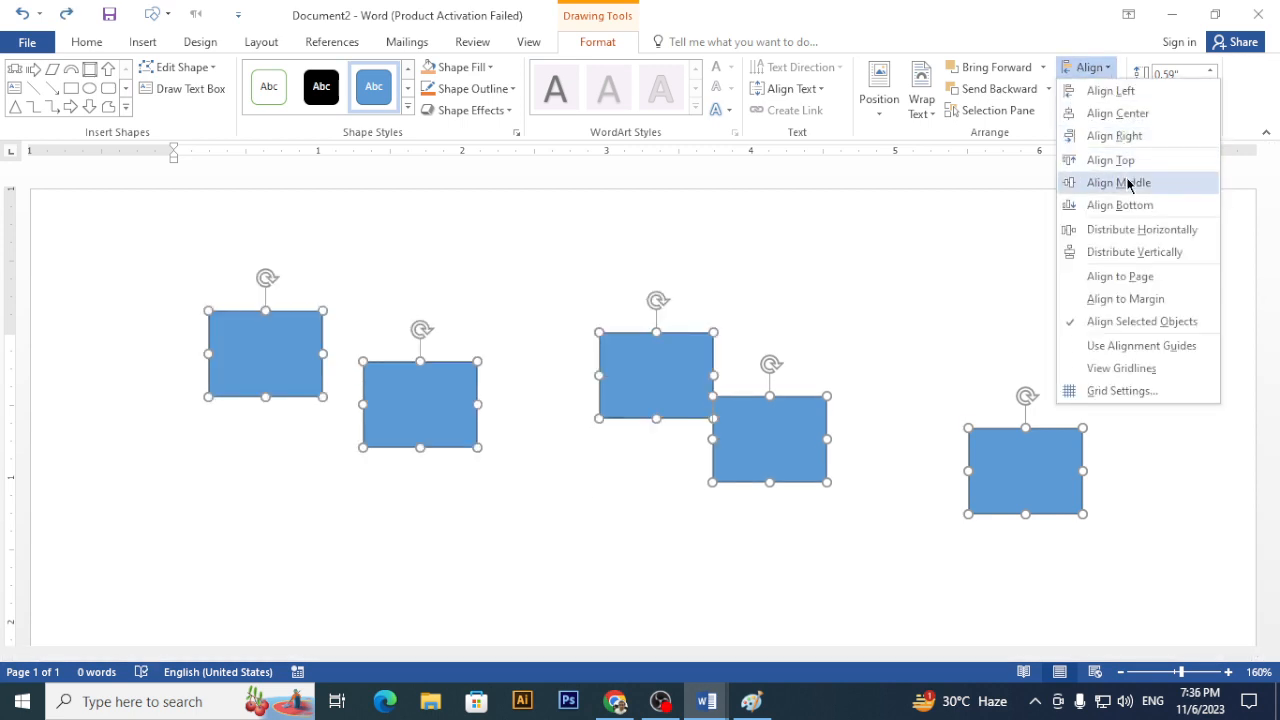
click(1127, 183)
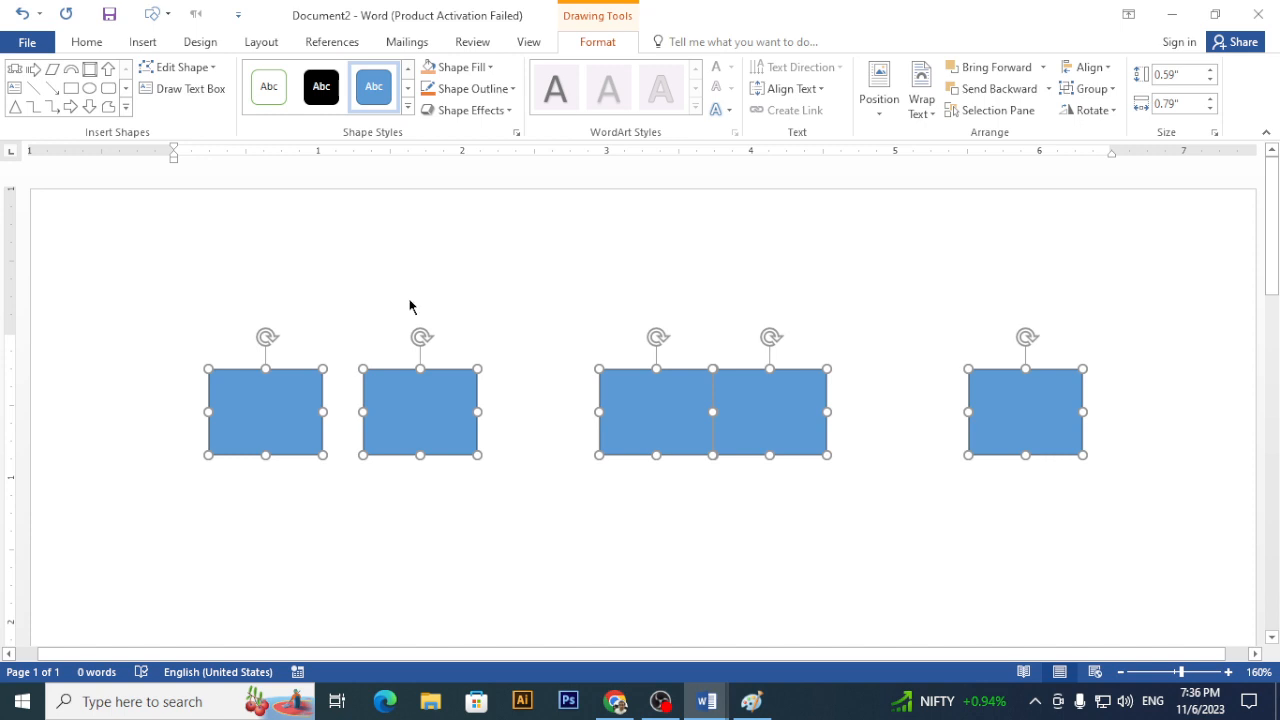
click(1107, 68)
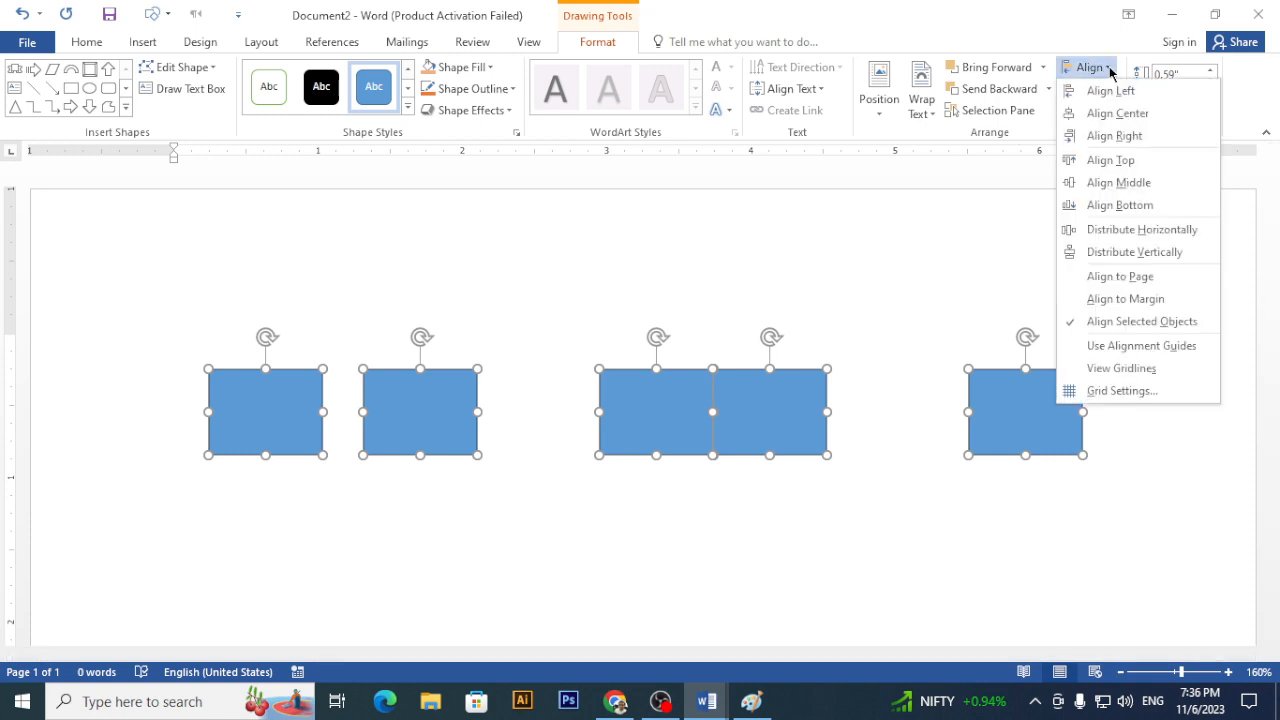
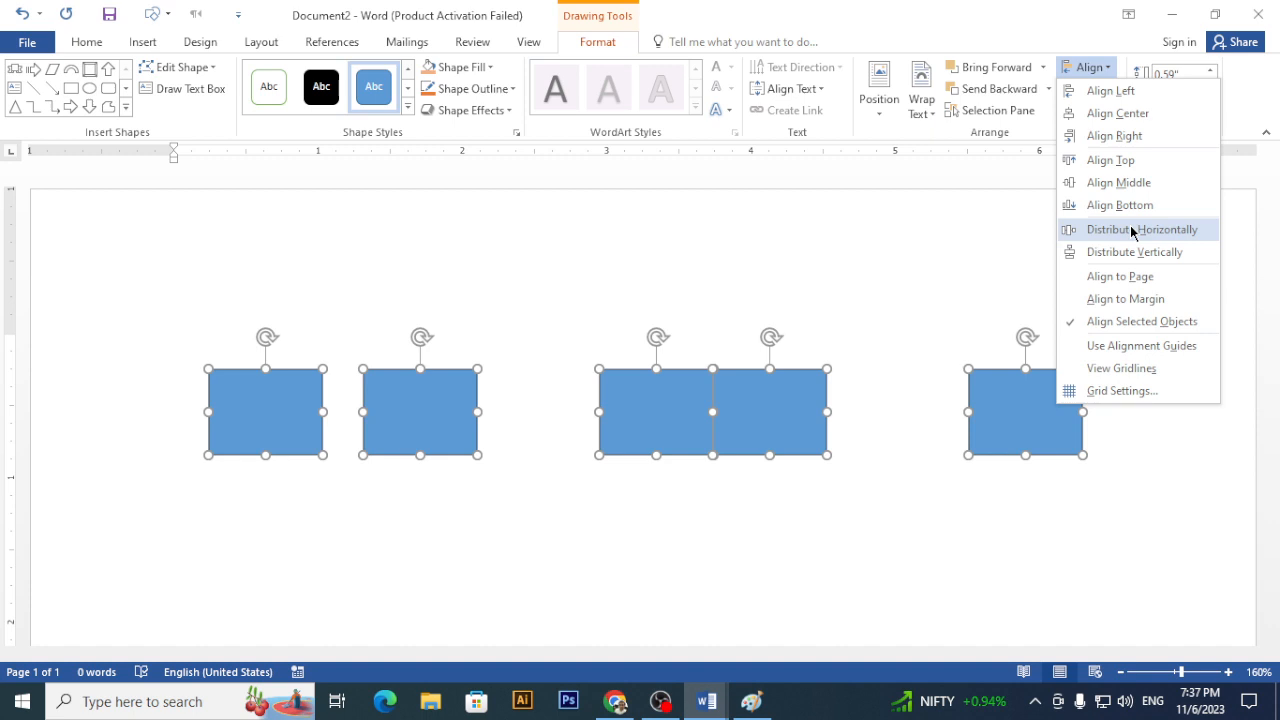
- Distribute the five blue rectangles horizontally so they are evenly spaced in the row
click(1131, 231)
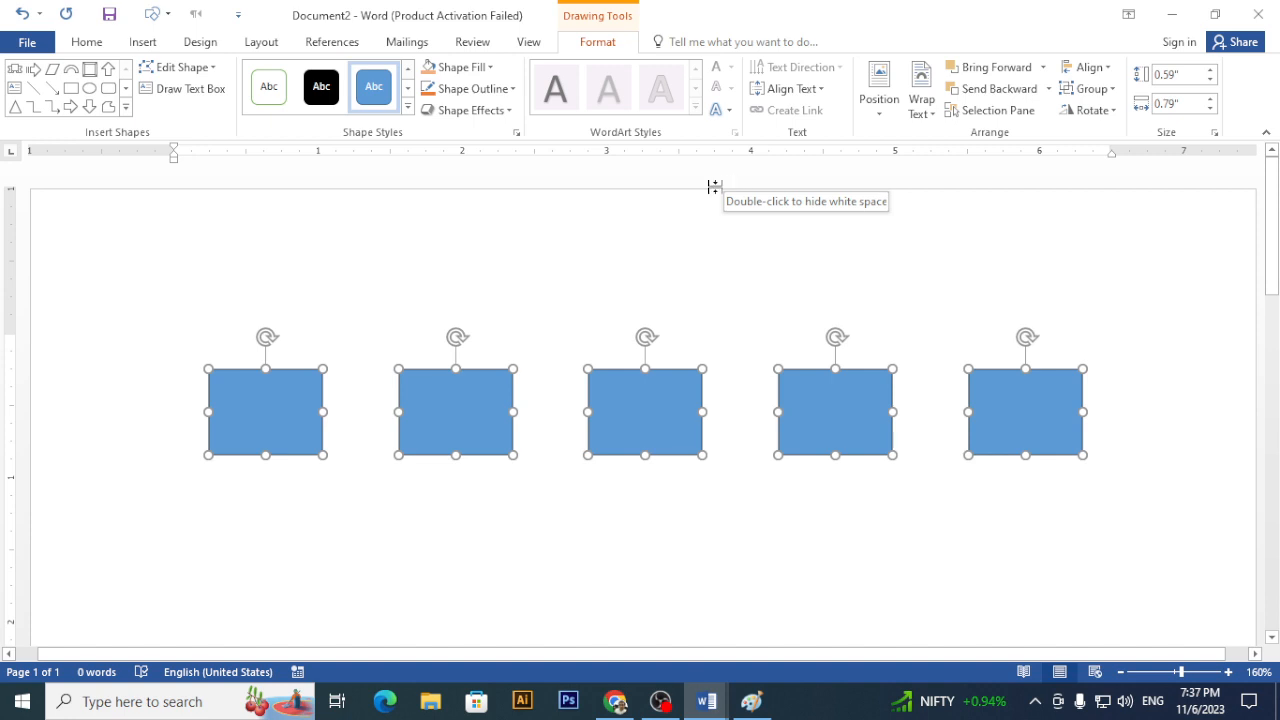
click(825, 240)
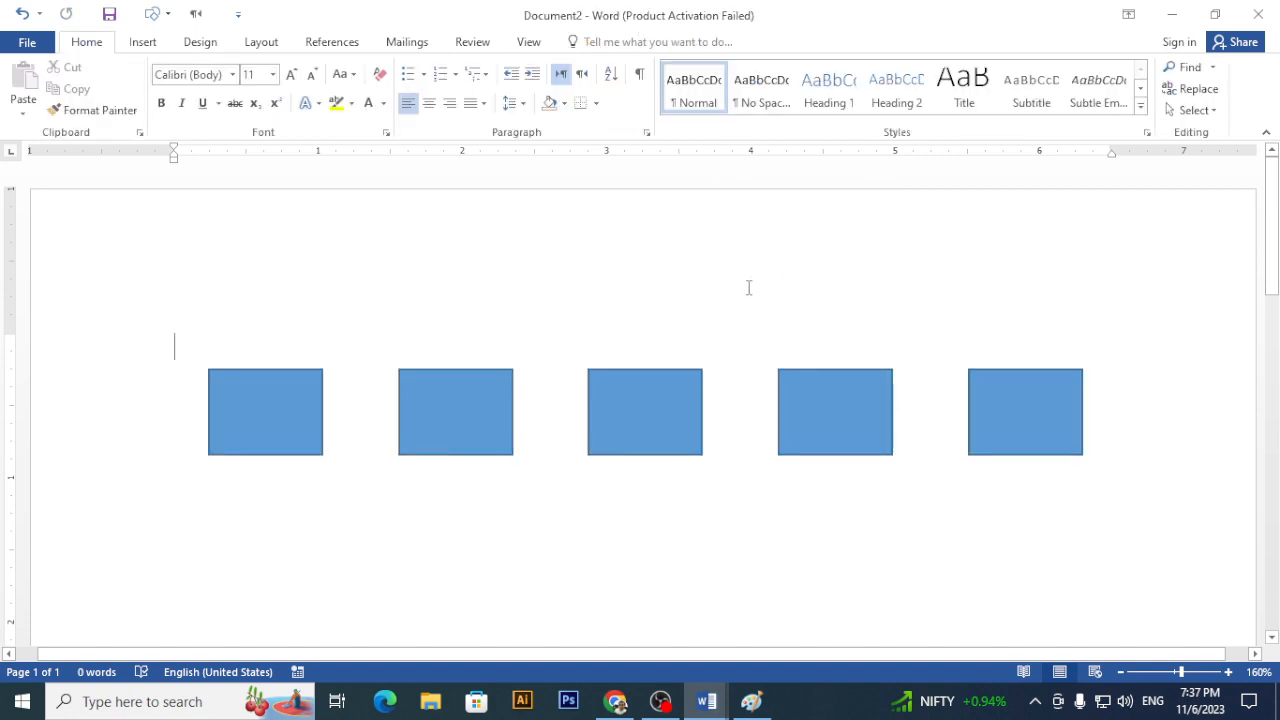
click(648, 376)
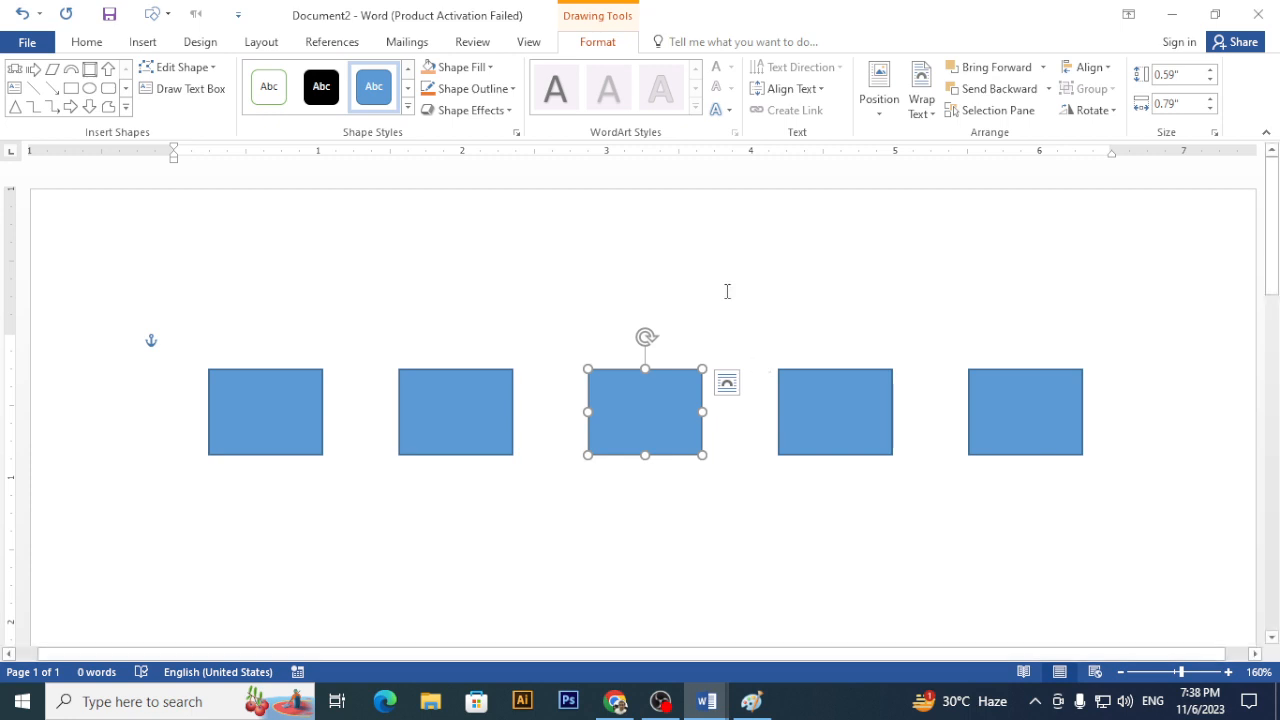
drag(651, 409, 705, 257)
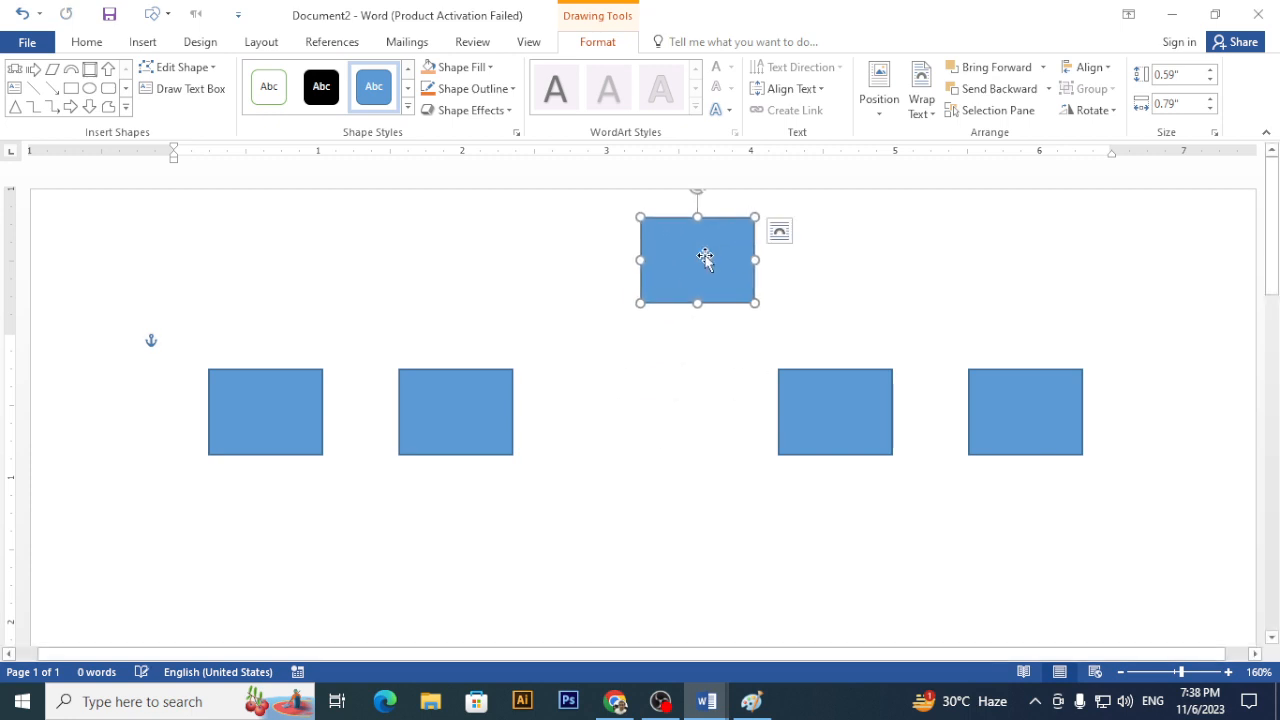
key(ctrl+z)
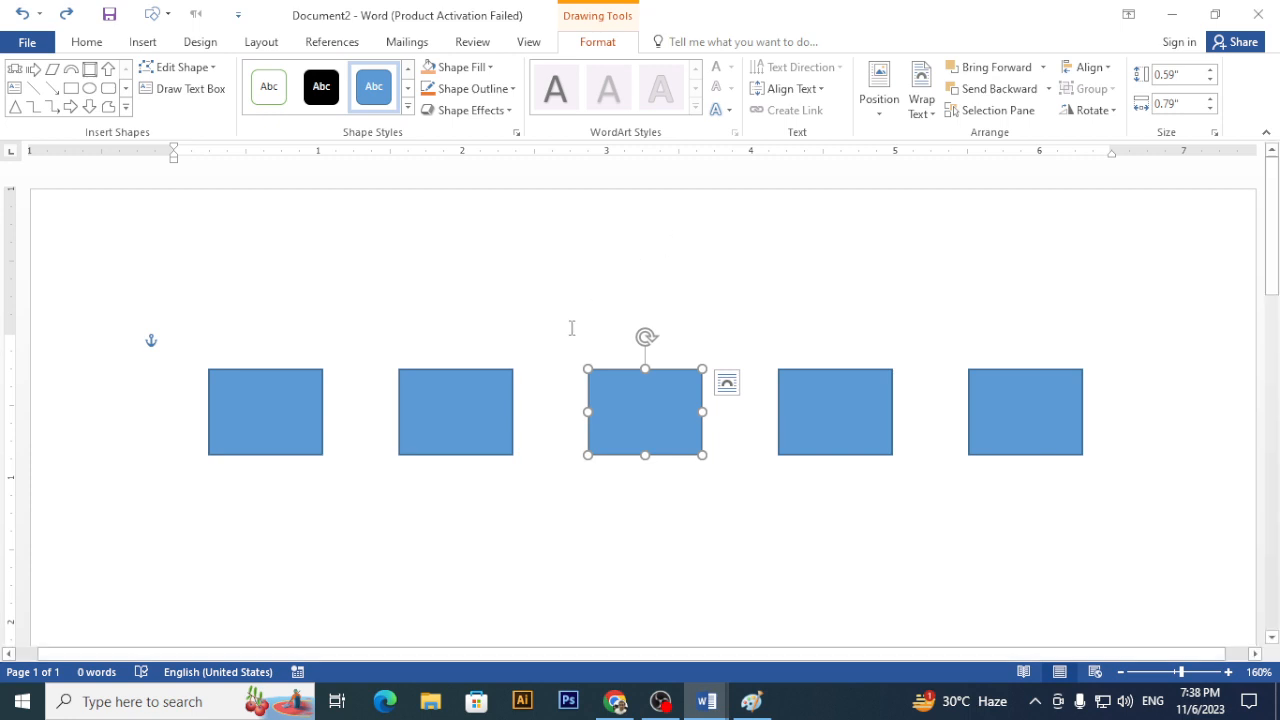
- Group all five rectangles into a single object
shift+click(310, 405)
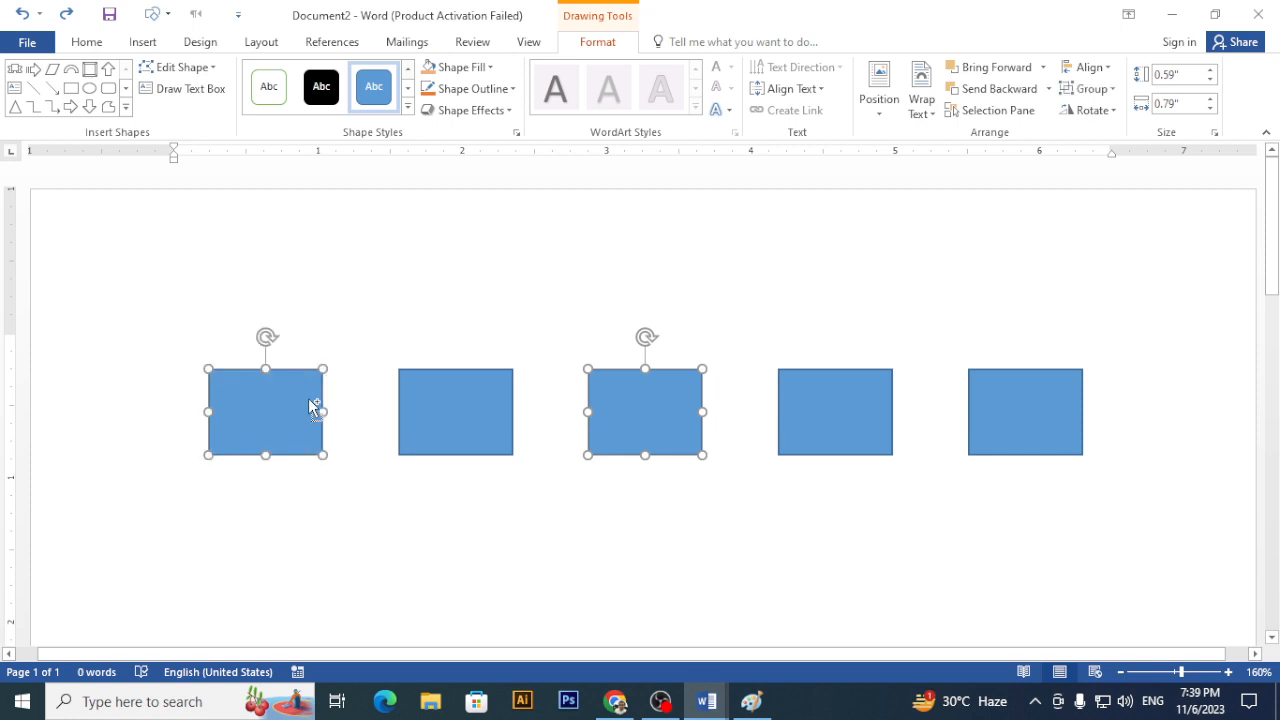
shift+click(477, 430)
shift+click(853, 416)
shift+click(1040, 428)
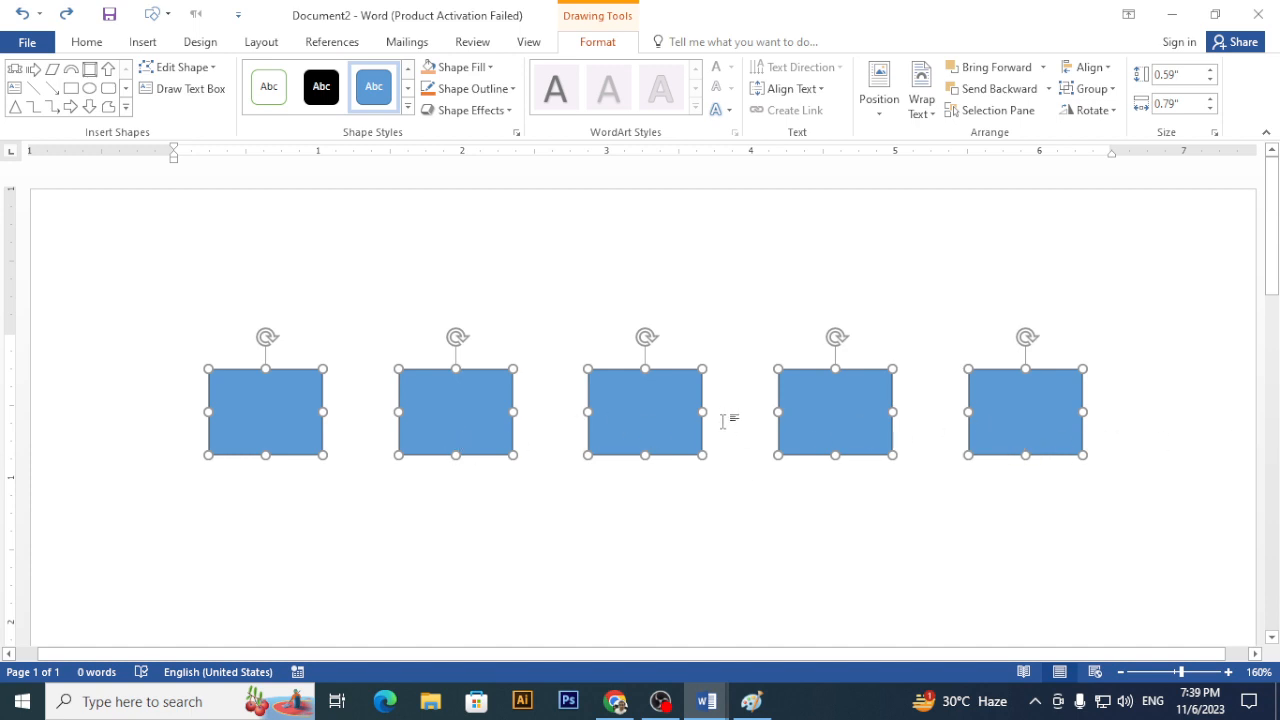
click(1100, 88)
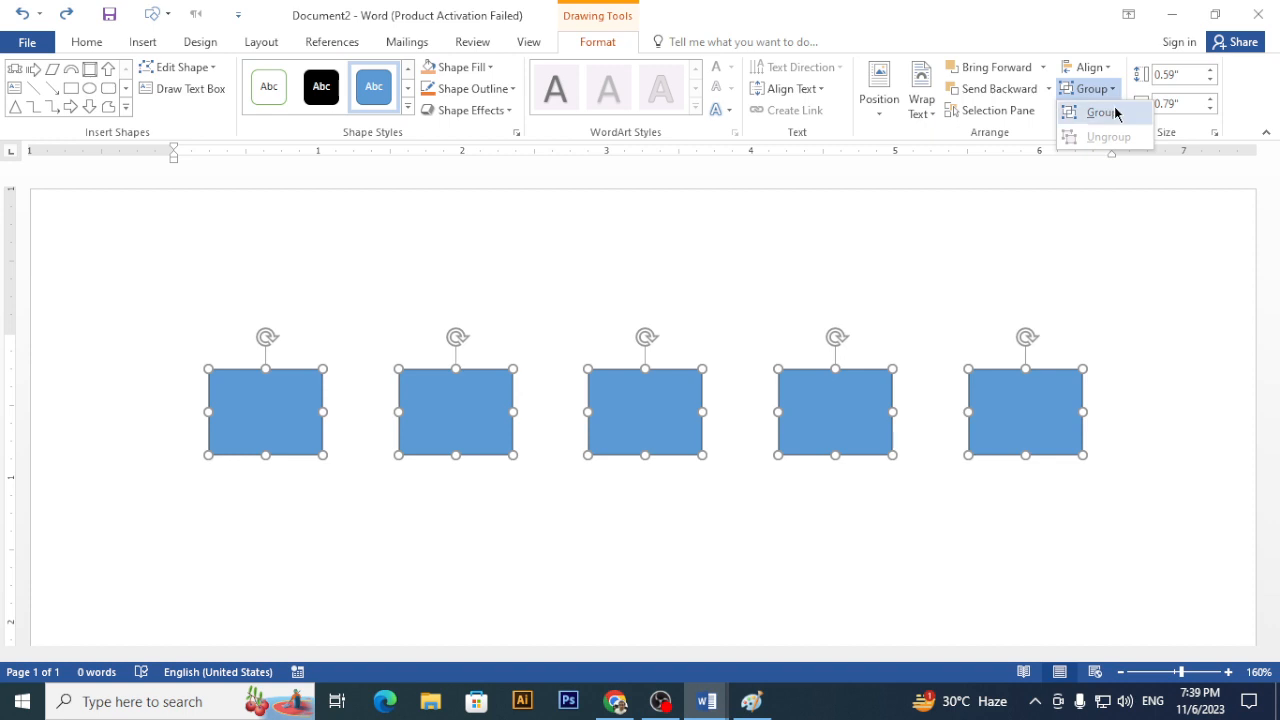
click(1116, 113)
- Reshape the group into tall, narrow bars measuring 0.59 by 6.05 inches
drag(709, 360, 680, 352)
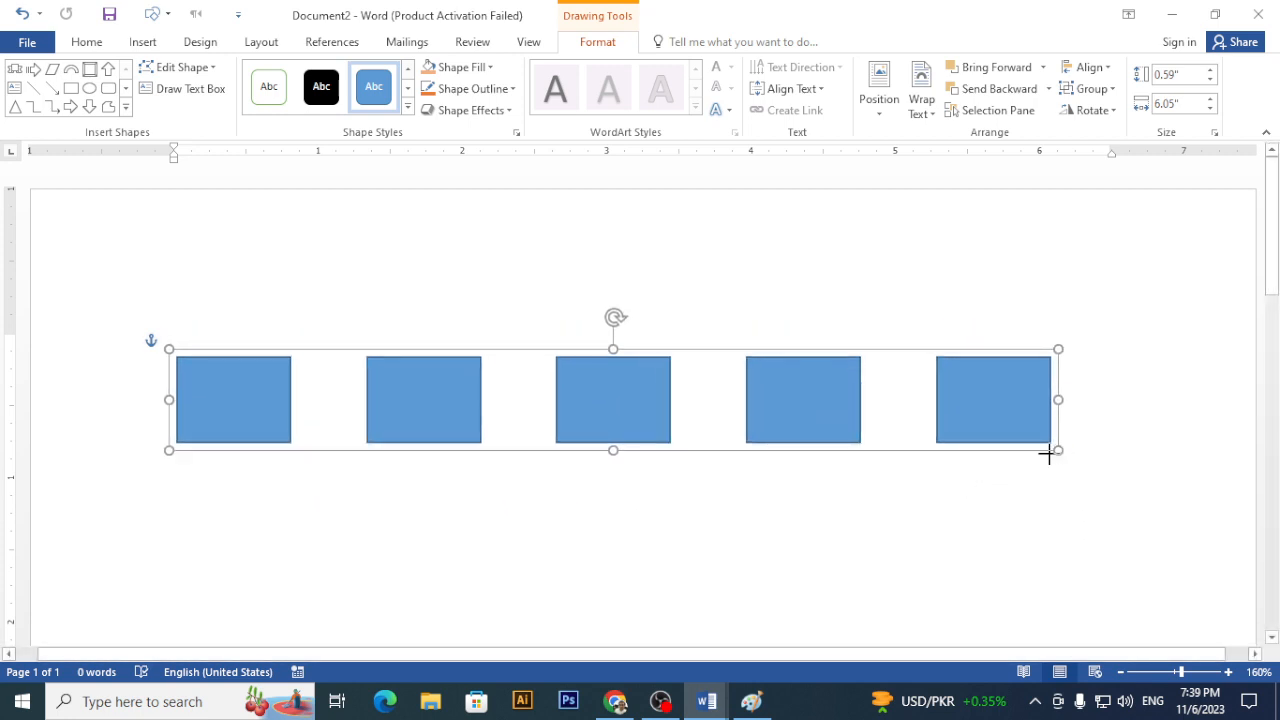
drag(1047, 456, 713, 578)
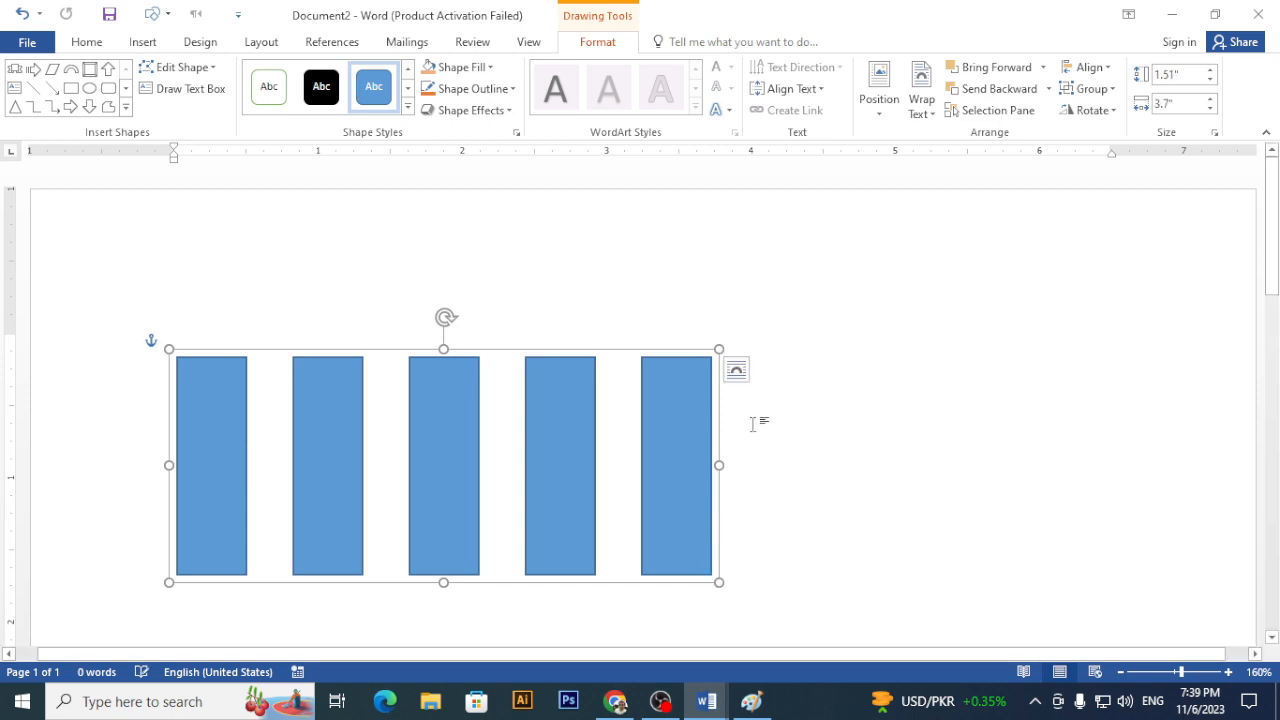
- Fill the bars with the campbell car photo from D:\Download
click(490, 70)
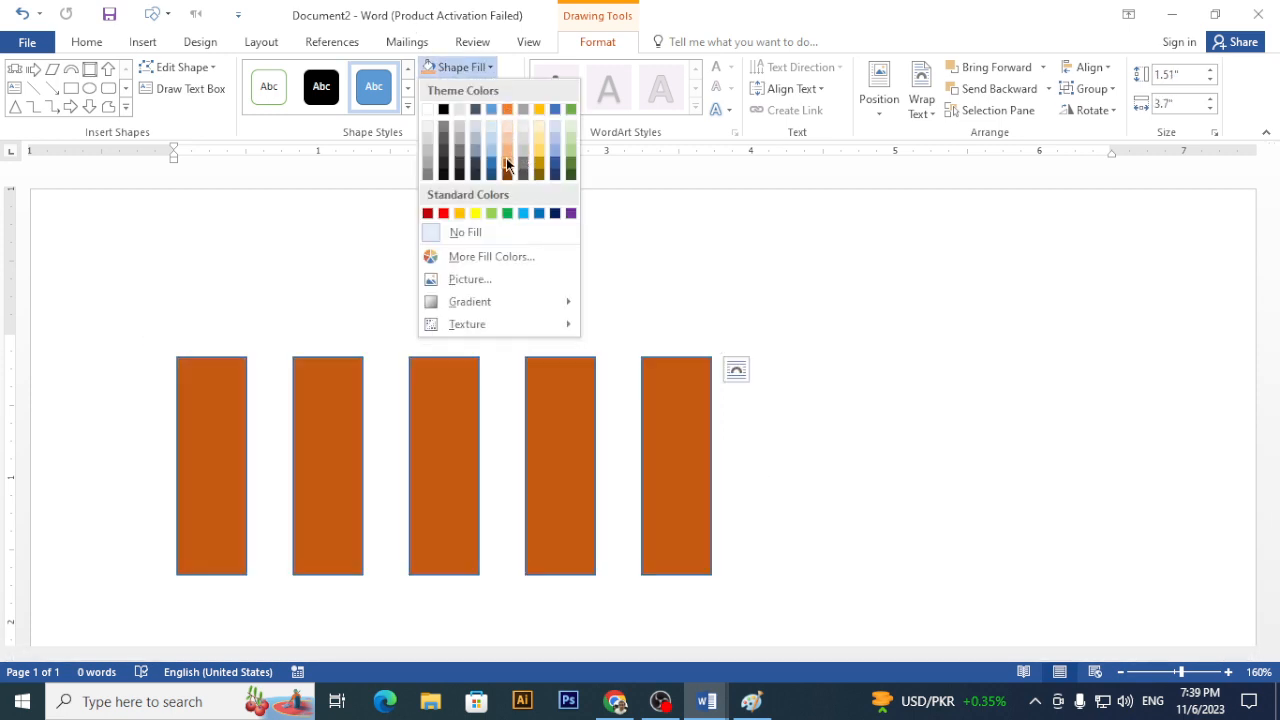
click(481, 282)
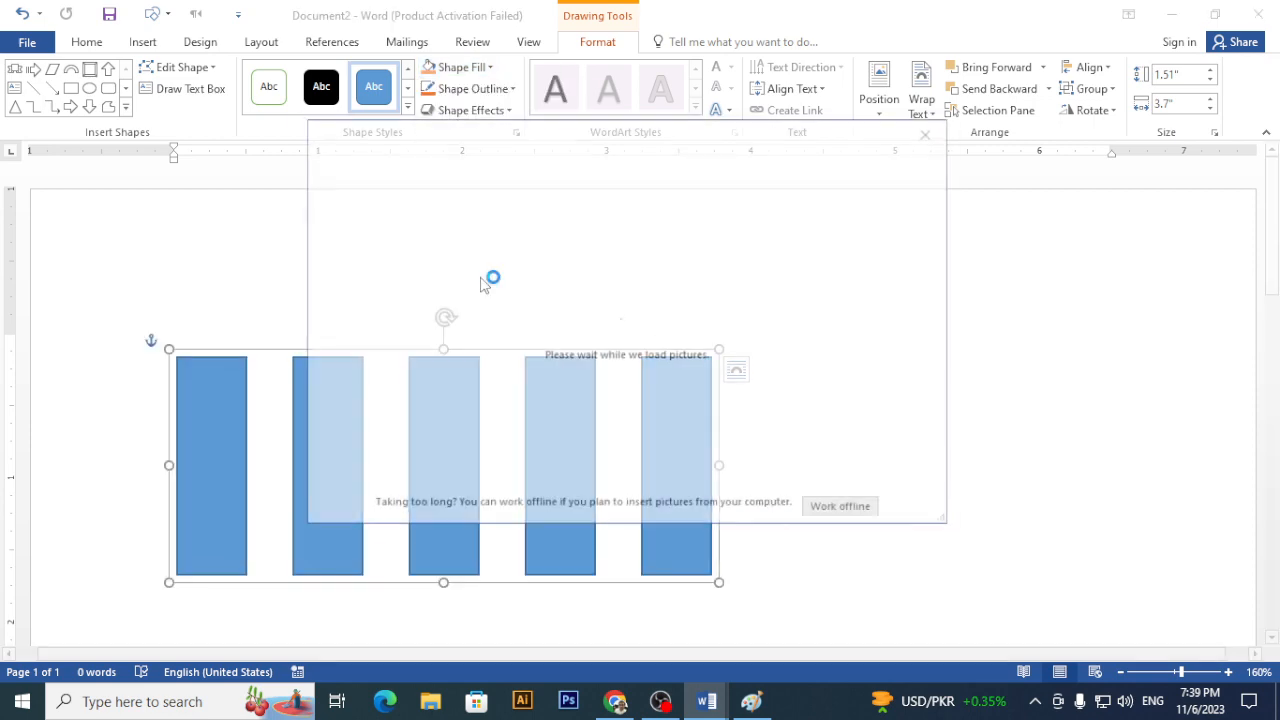
click(509, 238)
scroll(460, 270, down, 5)
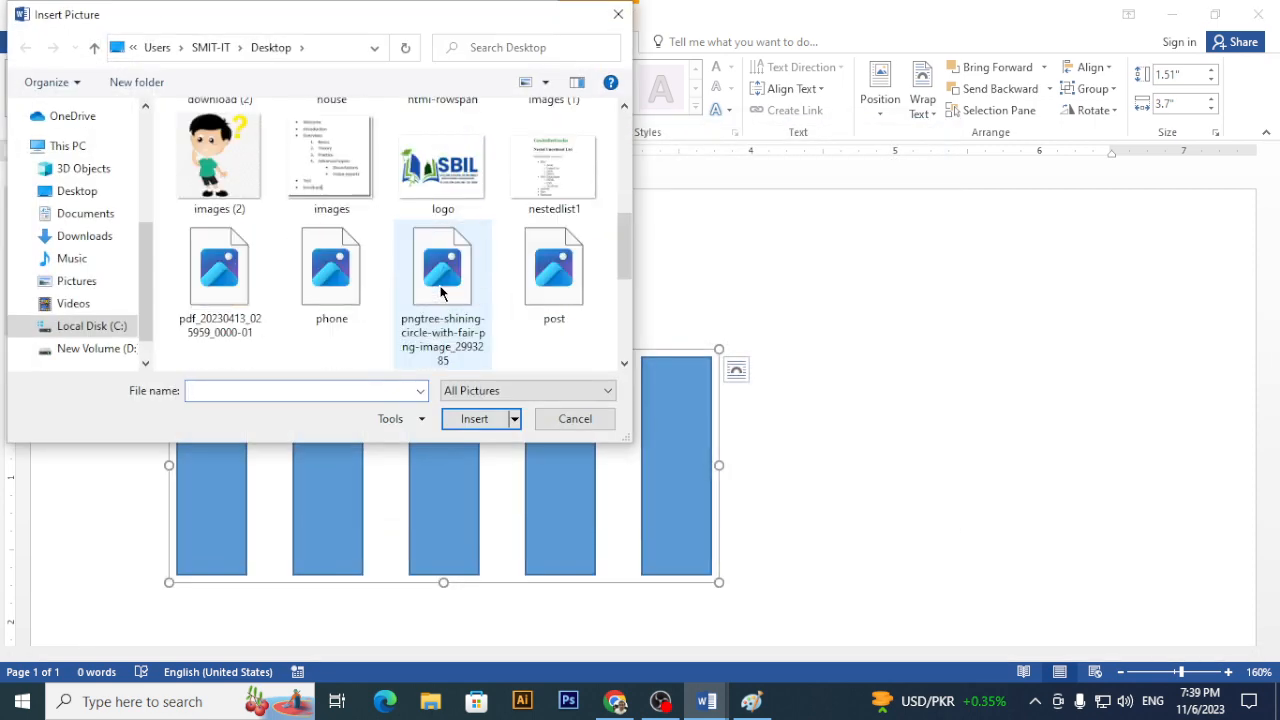
scroll(441, 292, up, 3)
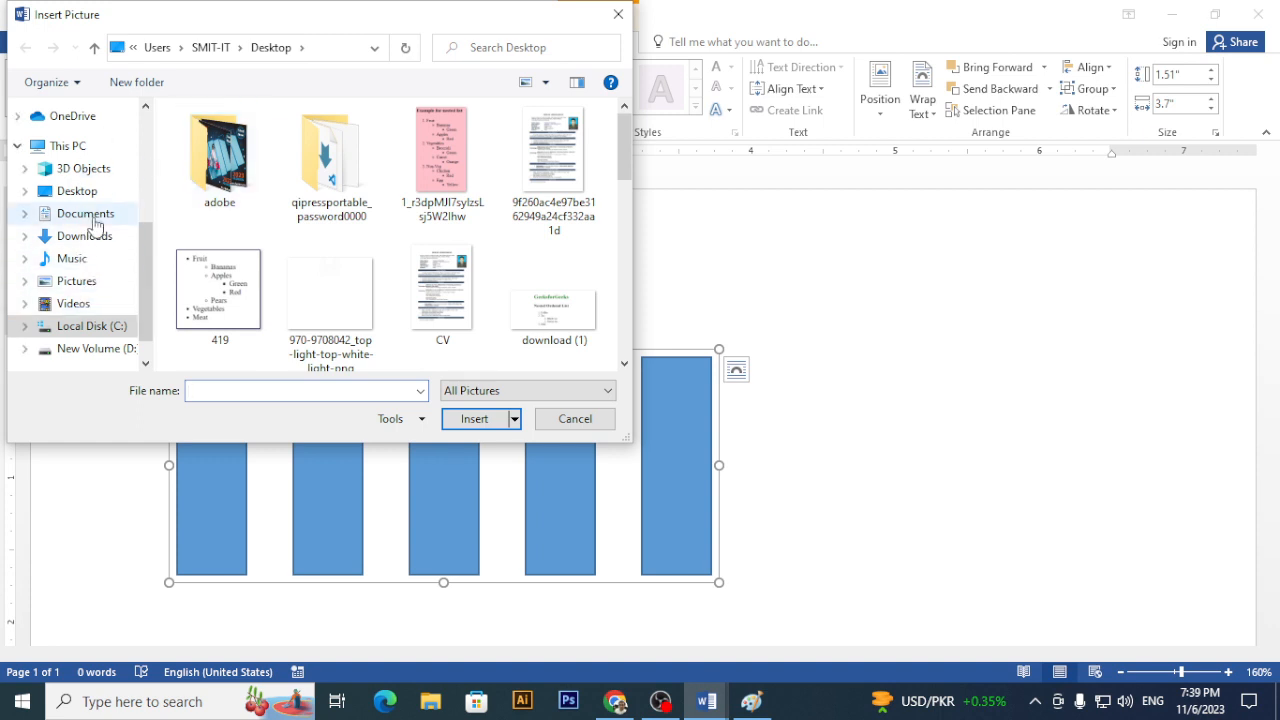
scroll(75, 318, down, 1)
click(96, 318)
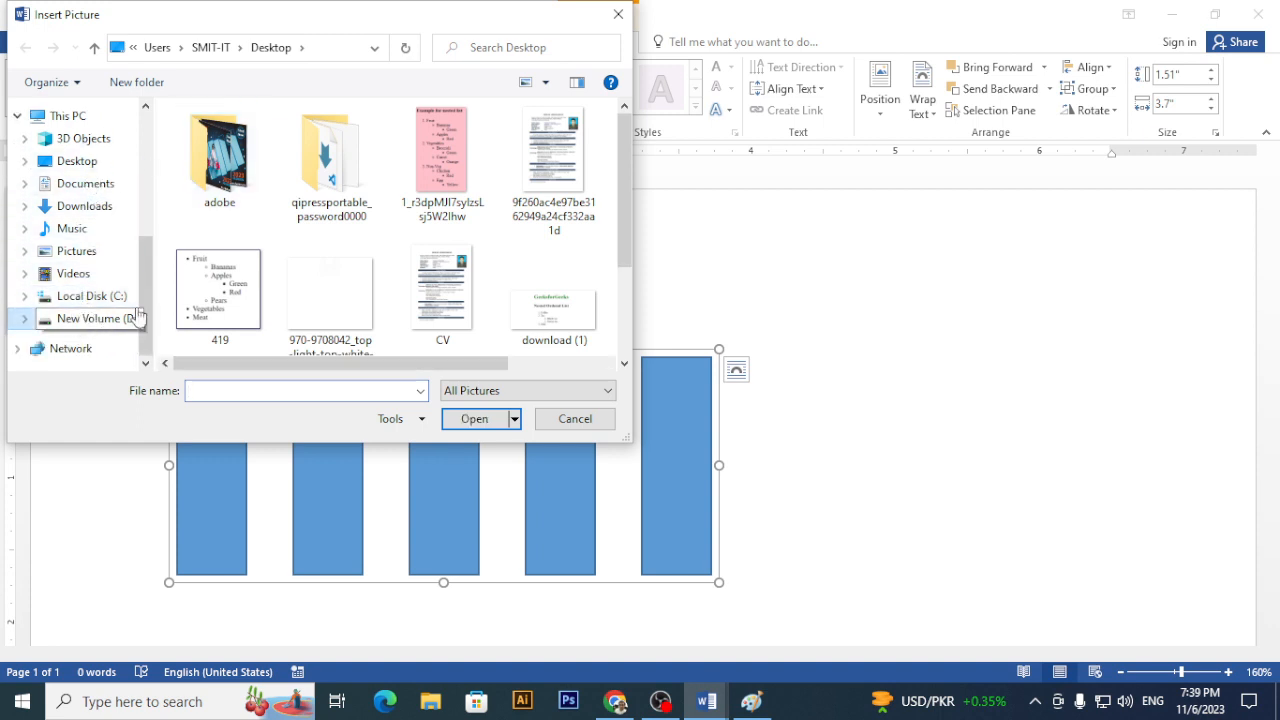
double_click(237, 175)
scroll(342, 285, down, 10)
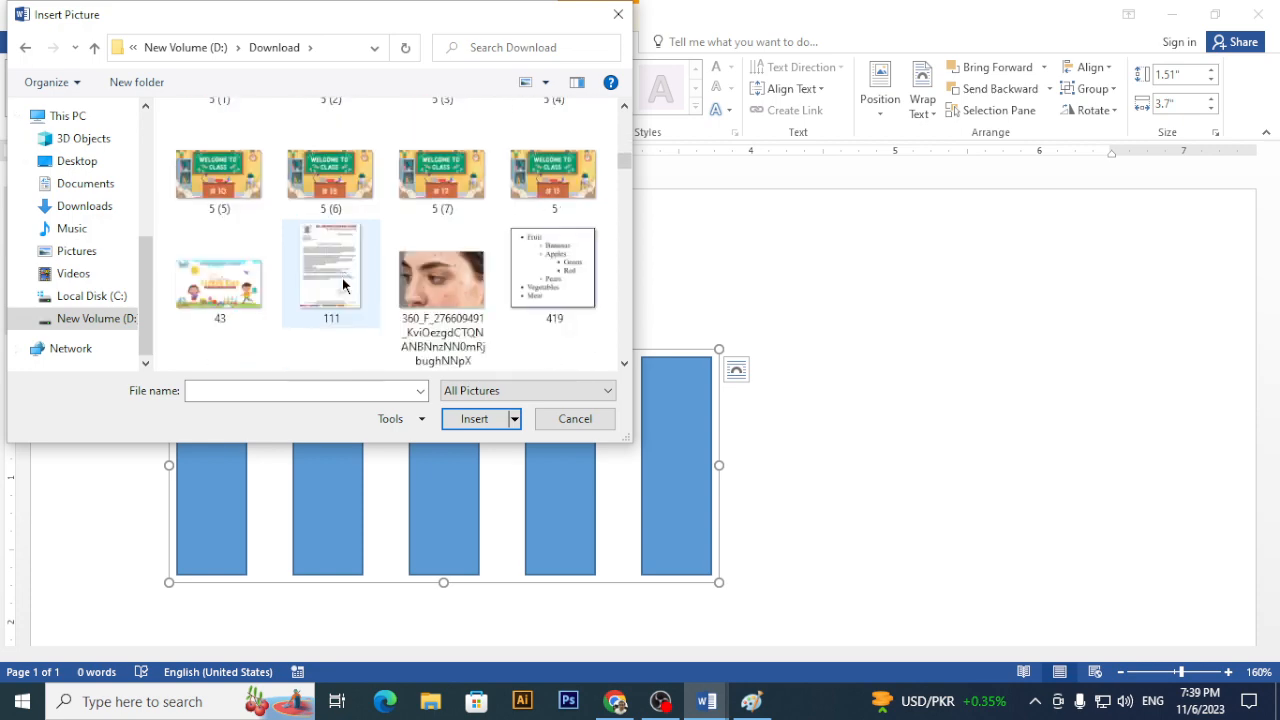
scroll(342, 285, up, 1)
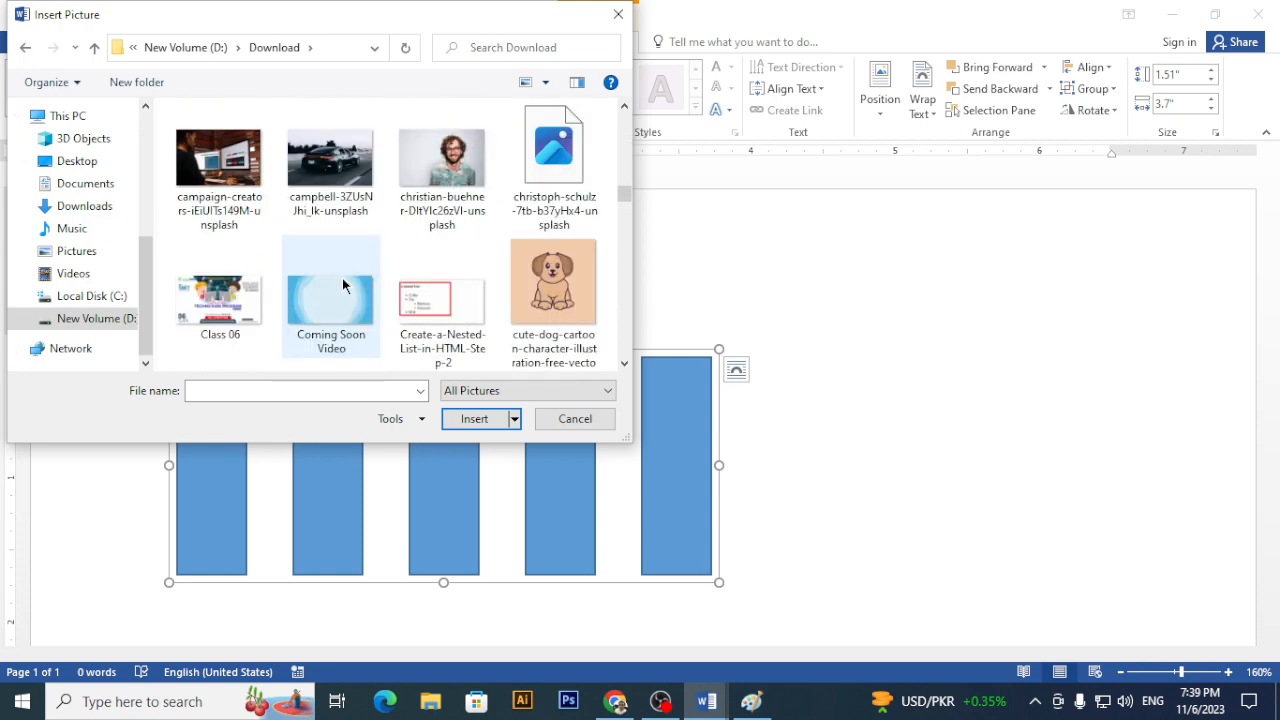
double_click(331, 173)
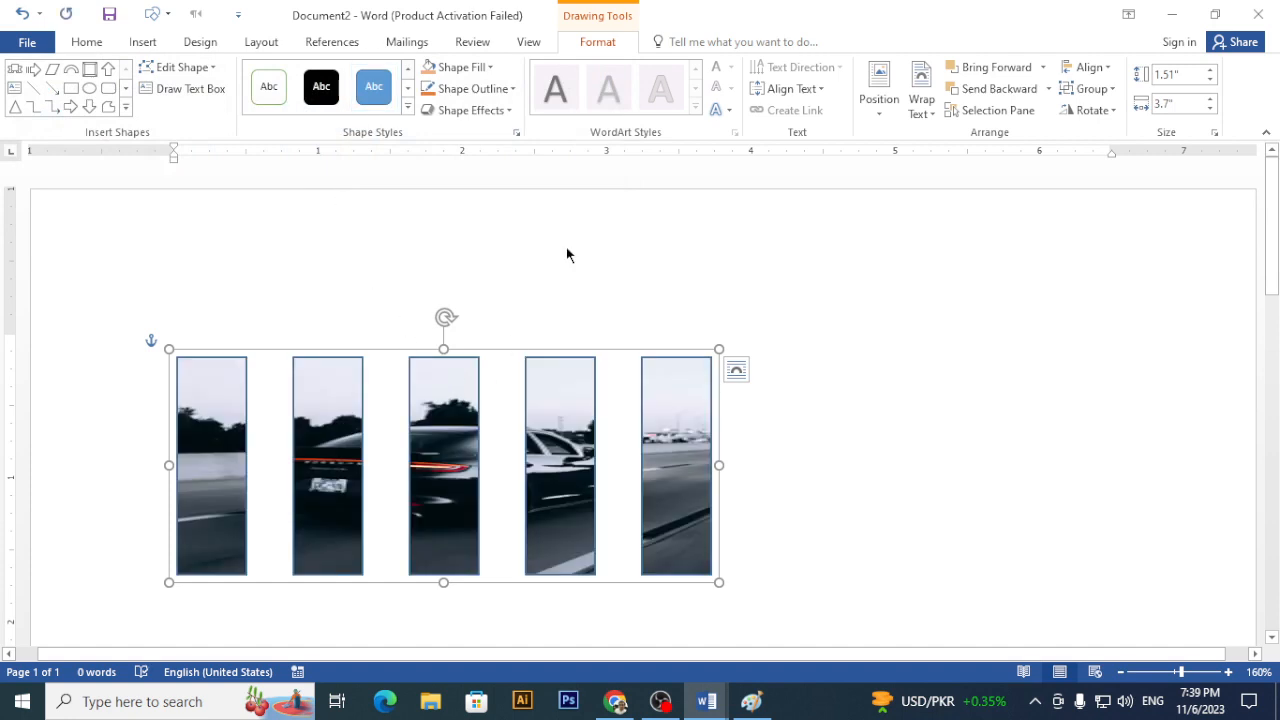
- Set the photo strips to No Outline
click(512, 89)
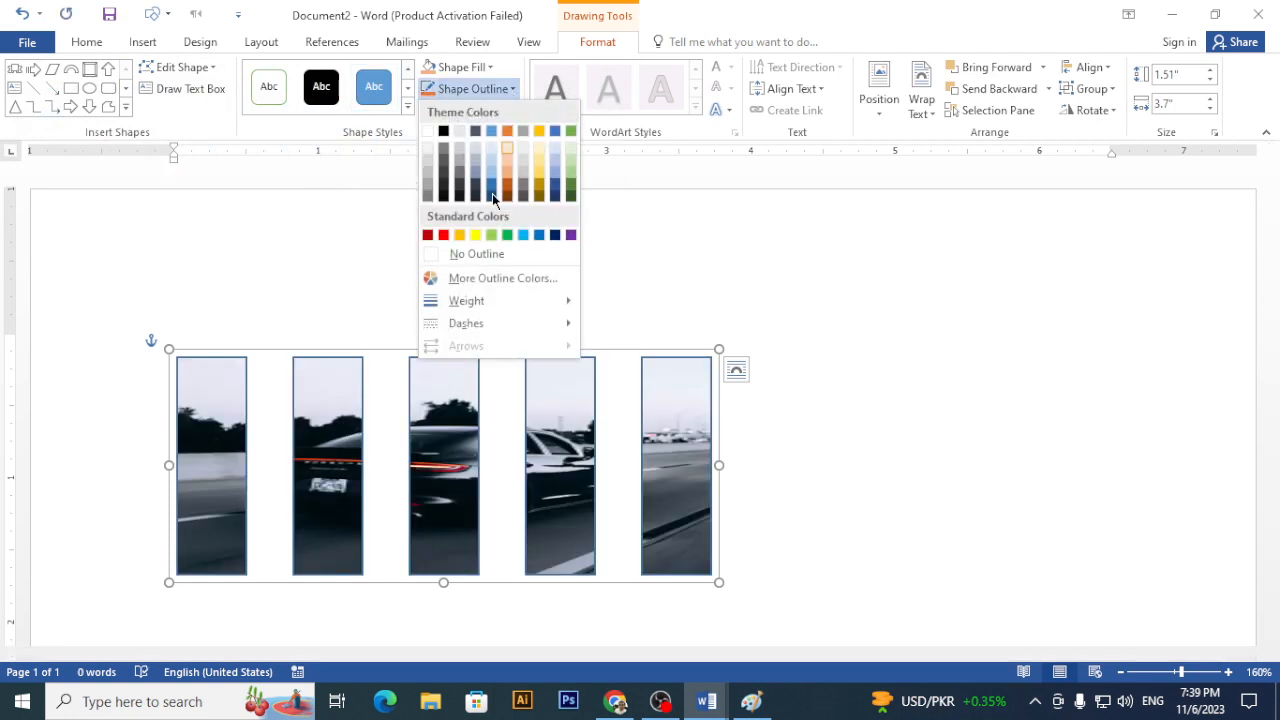
click(486, 256)
click(886, 384)
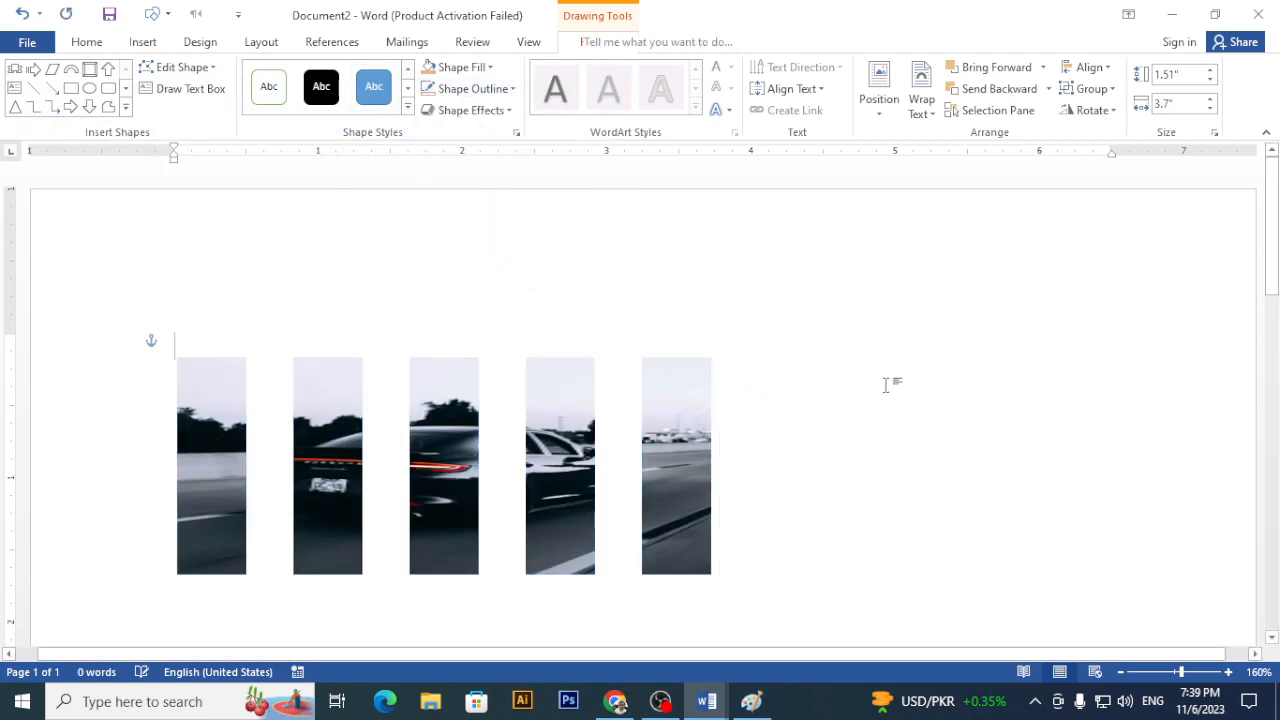
- Rotate the car-photo strip group into a diagonal tilt and stretch it taller
click(688, 416)
drag(448, 320, 488, 322)
scroll(676, 488, down, 3)
drag(674, 514, 402, 593)
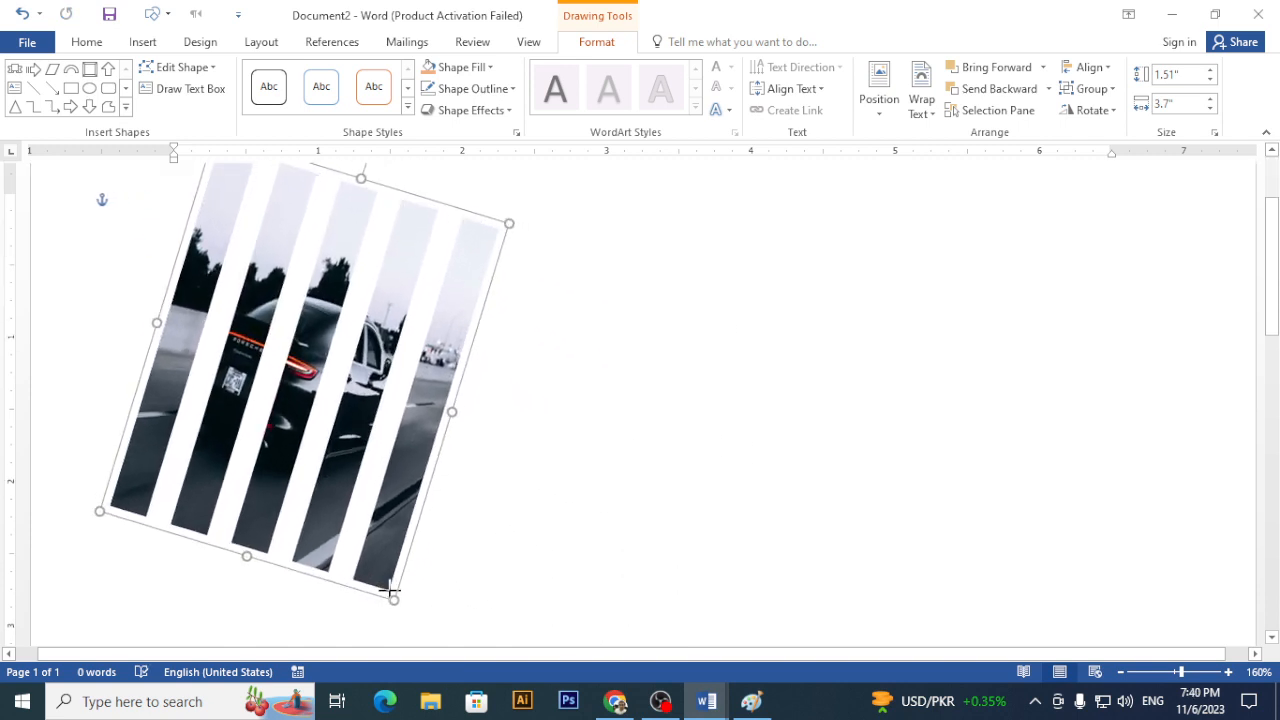
click(617, 461)
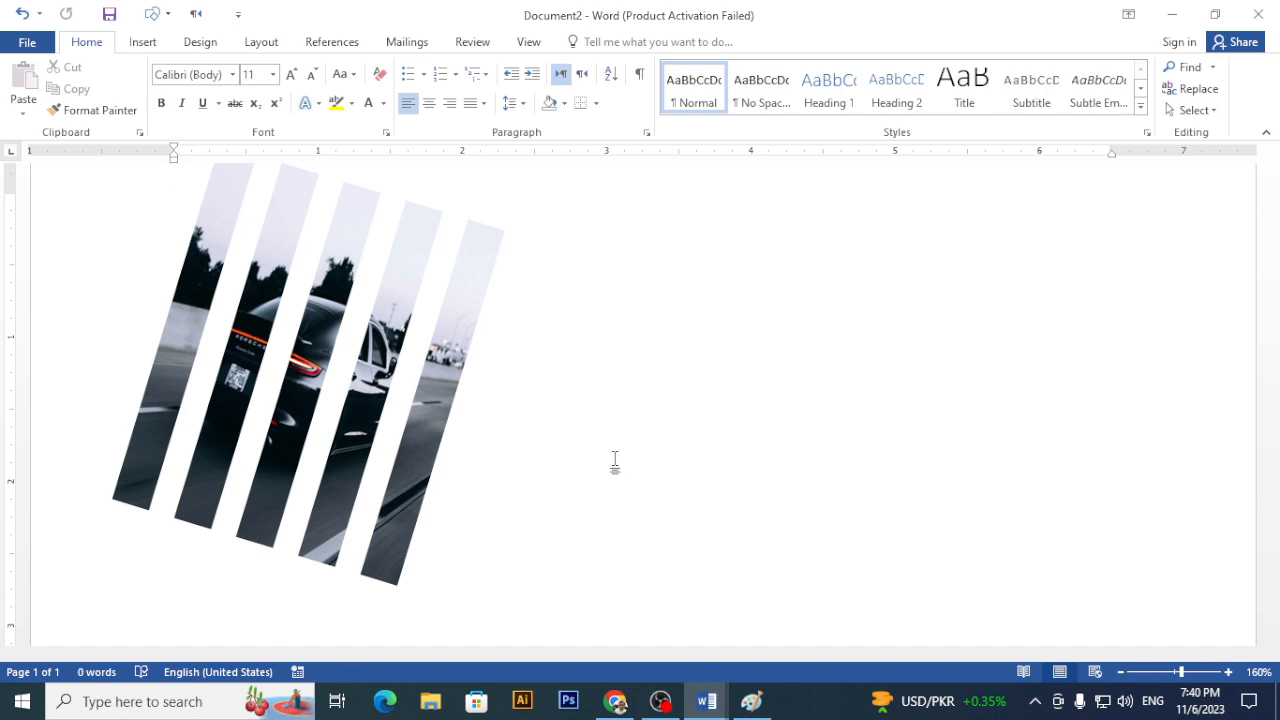
- Undo back to five separate rectangles, then fill them with the car photo from a file
key(ctrl+z)
key(ctrl+z)
key(ctrl+z)
key(ctrl+z)
key(ctrl+z)
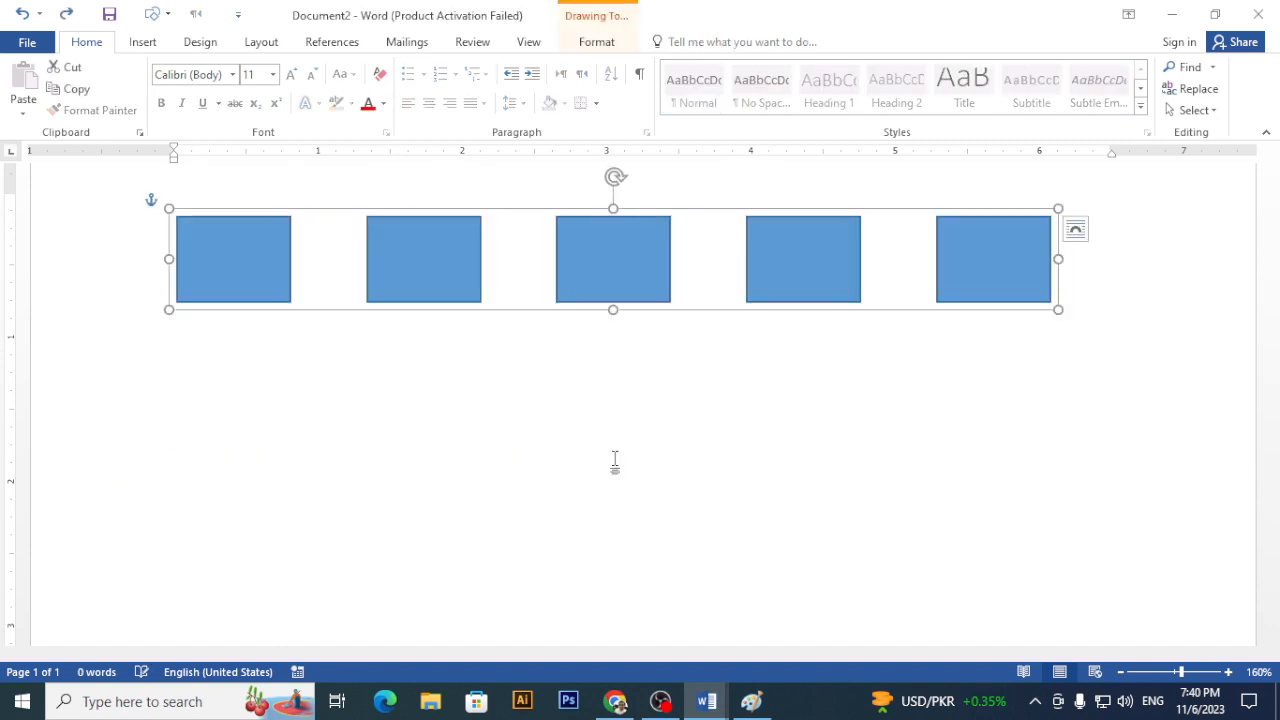
key(ctrl+z)
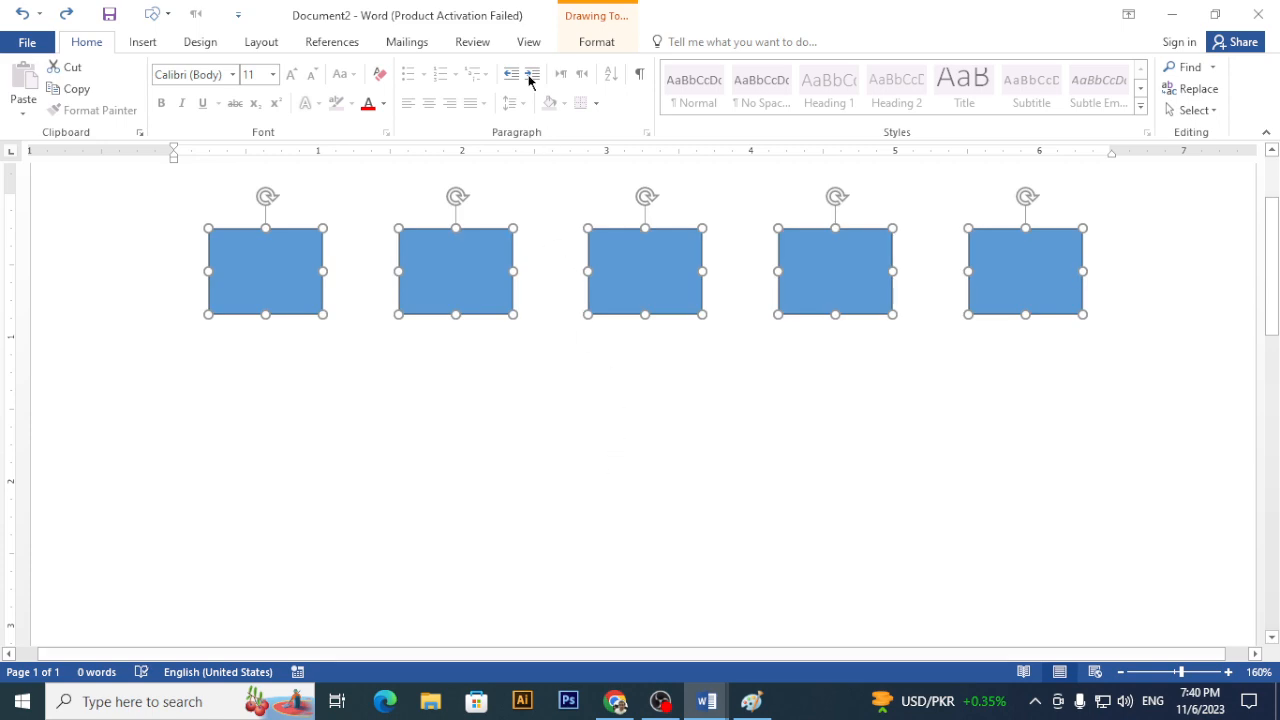
click(590, 43)
click(487, 72)
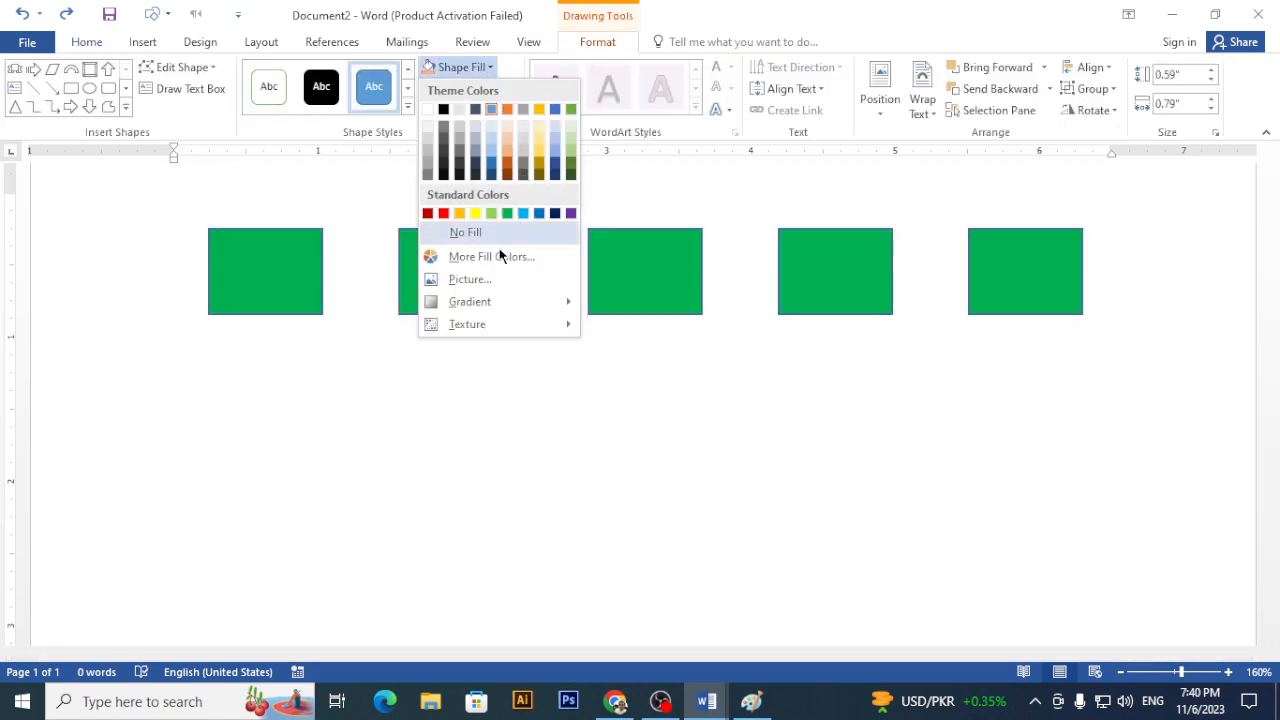
click(492, 286)
click(499, 247)
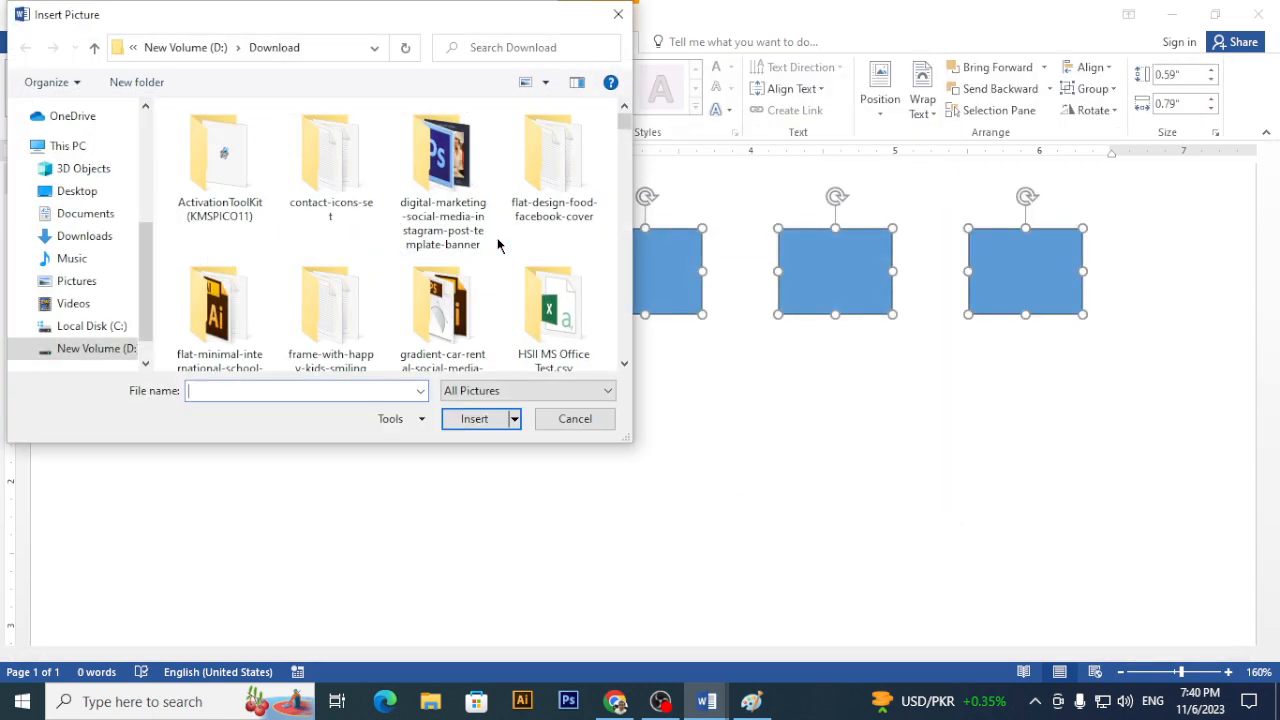
scroll(329, 300, down, 5)
scroll(331, 300, down, 3)
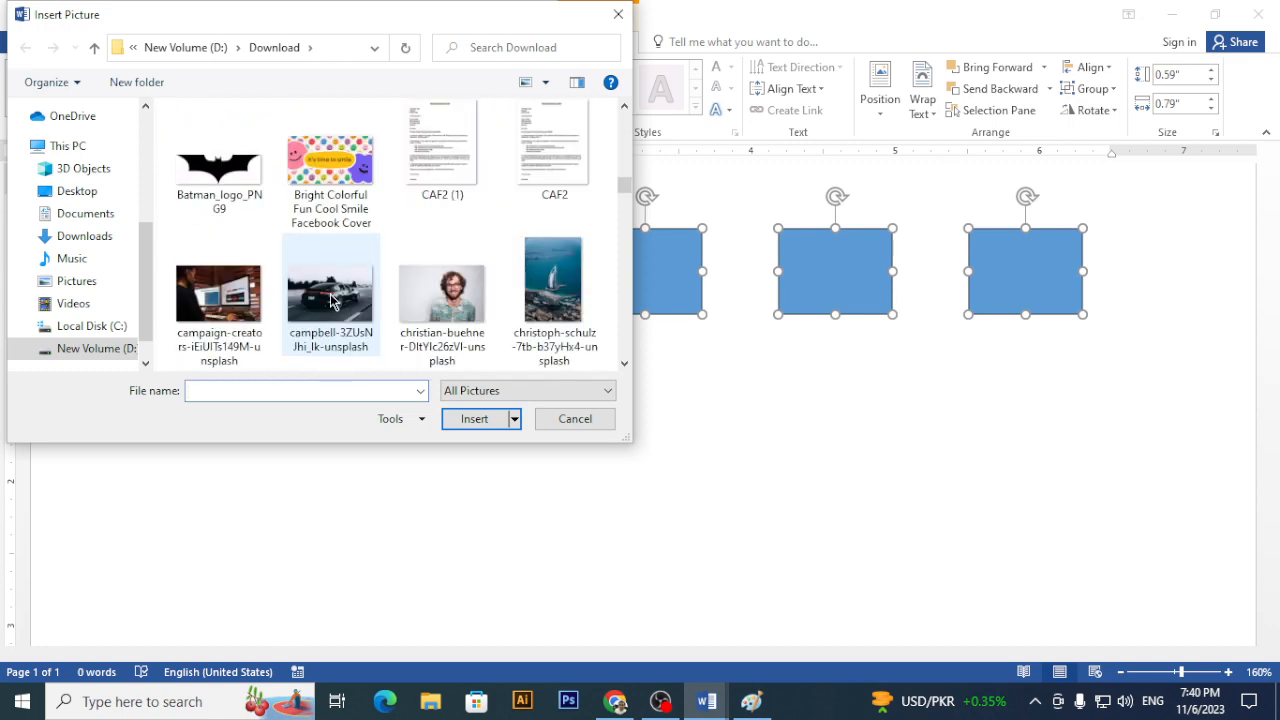
double_click(330, 294)
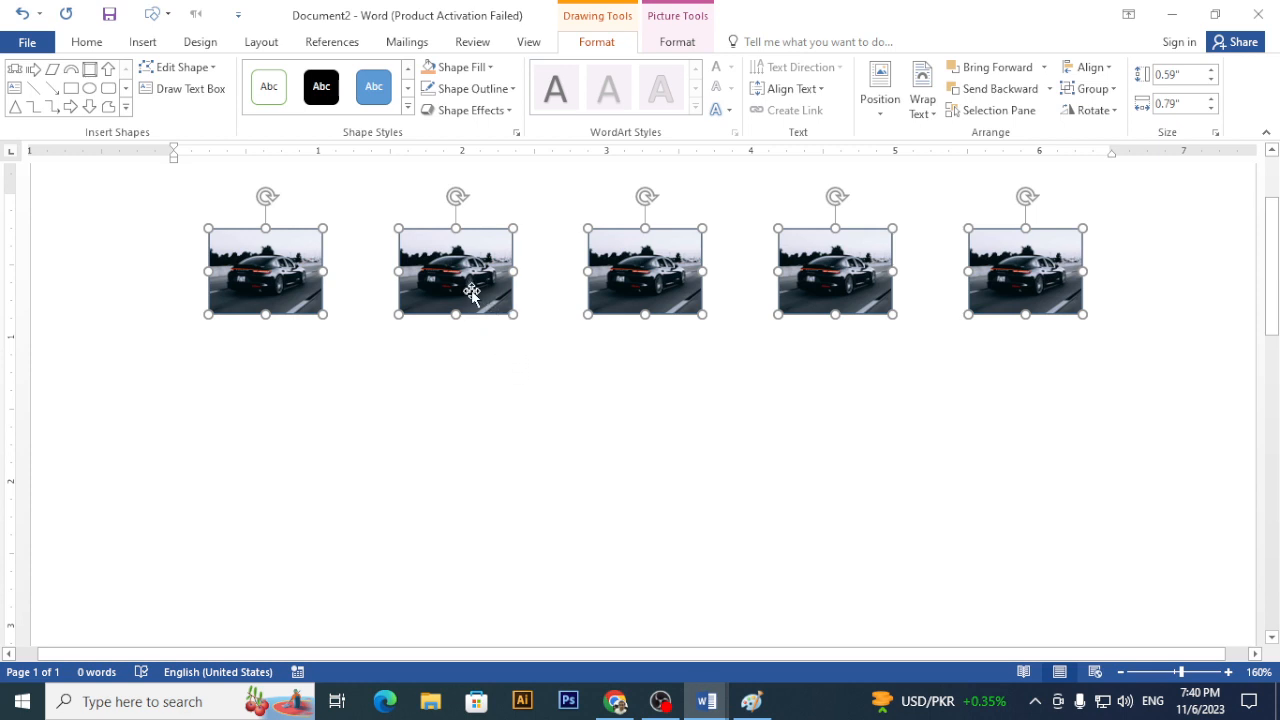
- Group the five rectangles, fill the group with the car photo, and stretch it into tall narrow strips
click(1090, 88)
click(1112, 116)
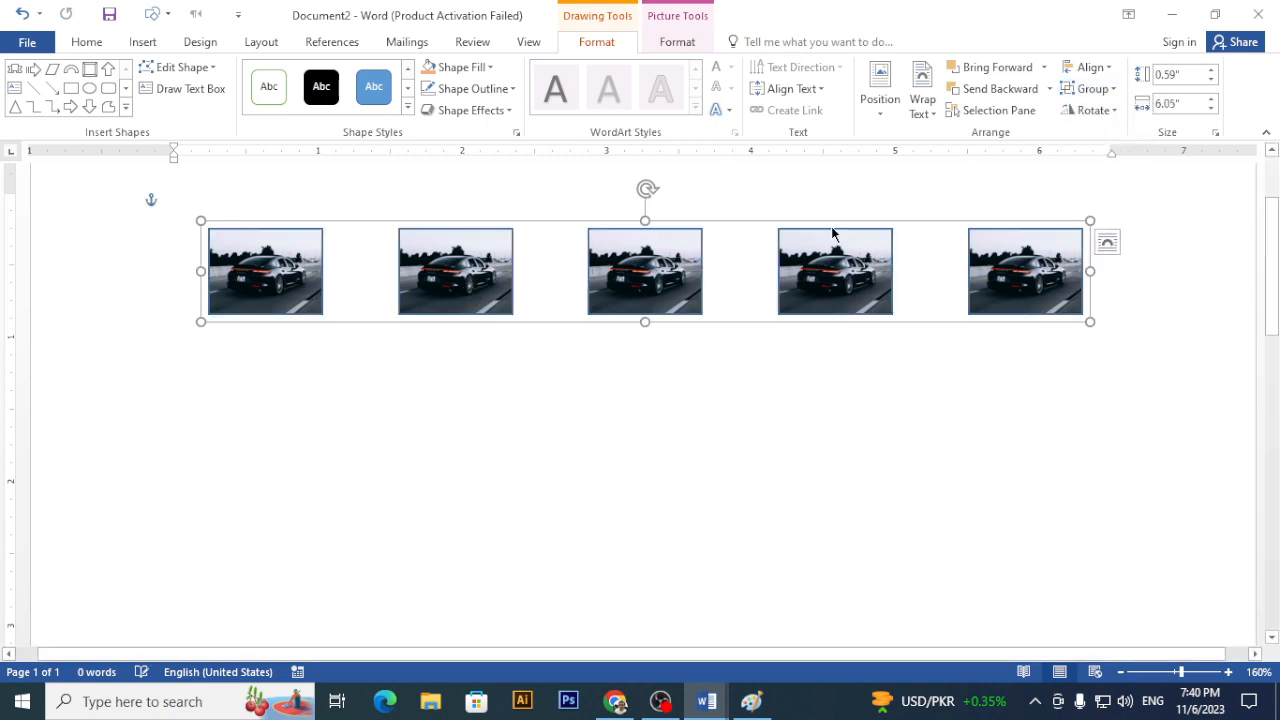
click(470, 67)
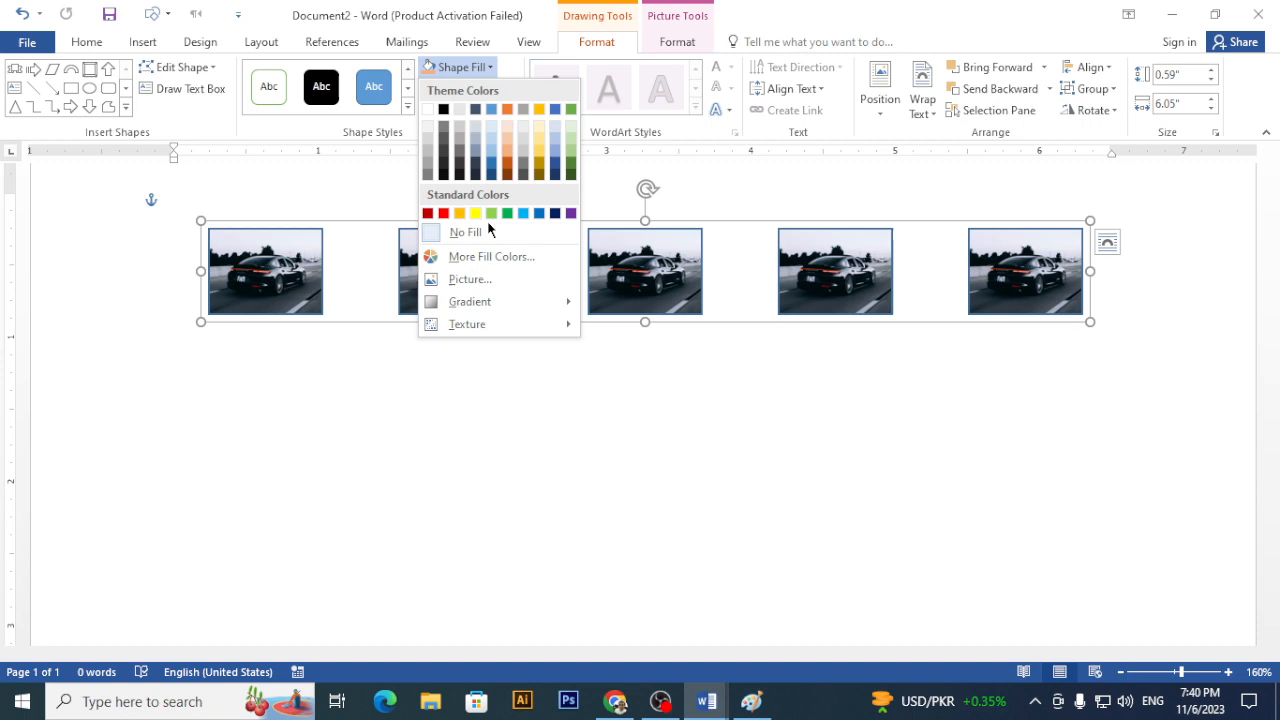
click(490, 280)
click(502, 224)
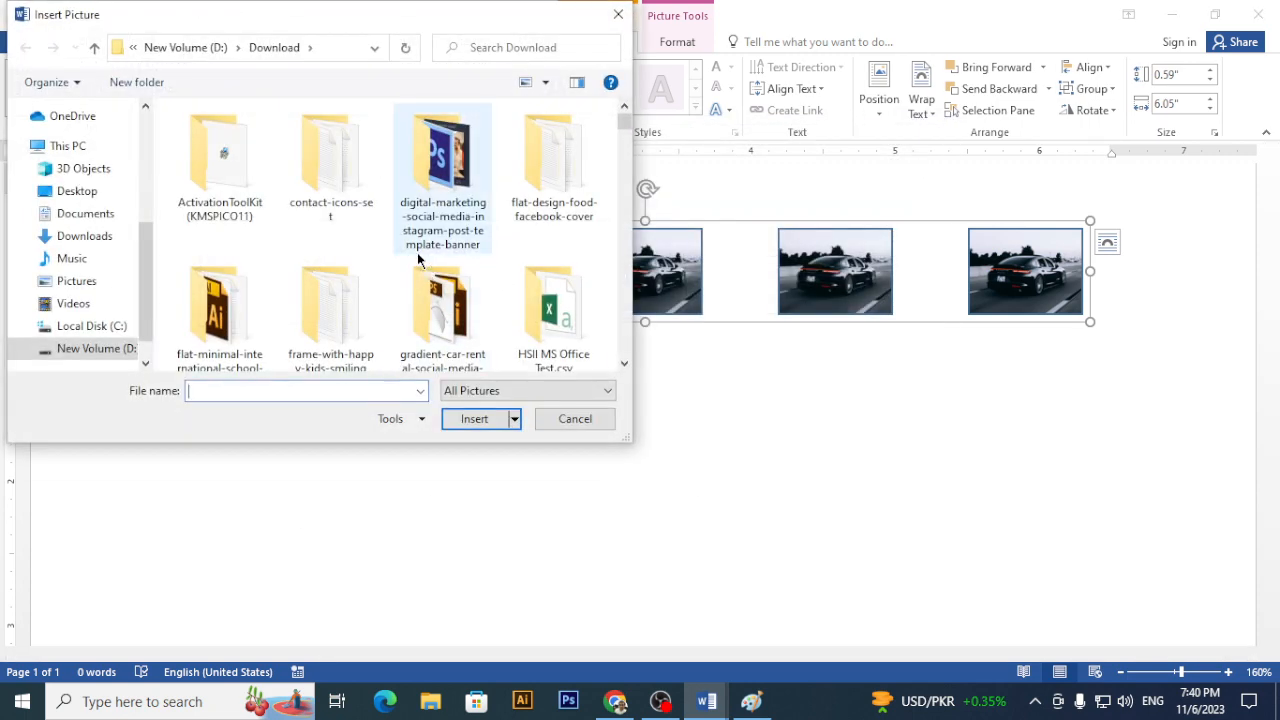
scroll(417, 252, down, 5)
scroll(417, 258, down, 2)
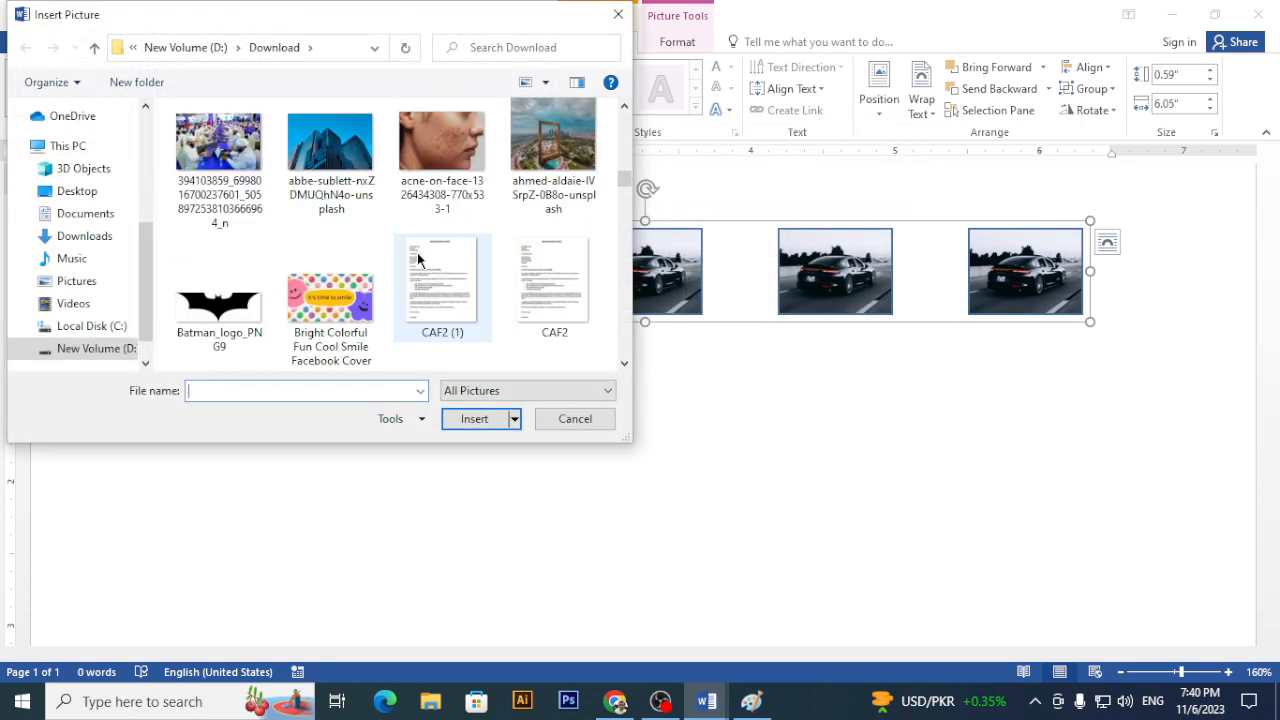
scroll(417, 258, down, 3)
scroll(417, 258, up, 1)
scroll(417, 258, up, 1)
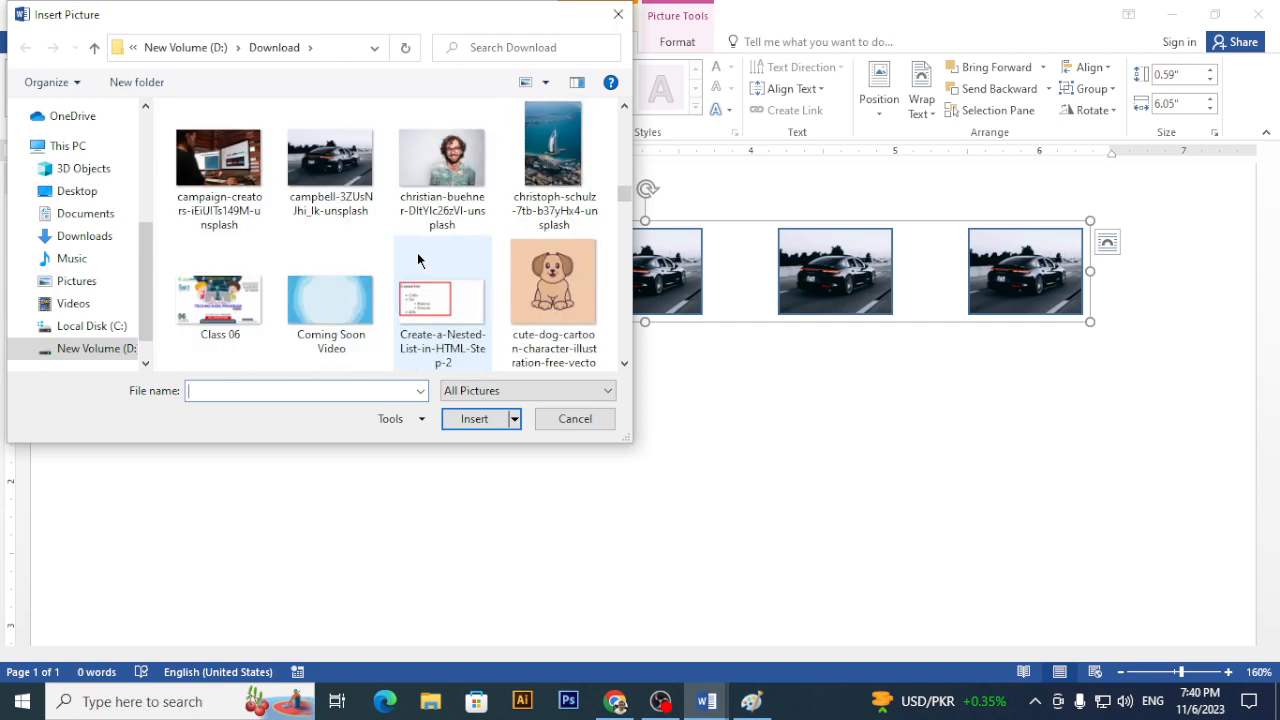
scroll(417, 258, up, 2)
scroll(417, 258, up, 4)
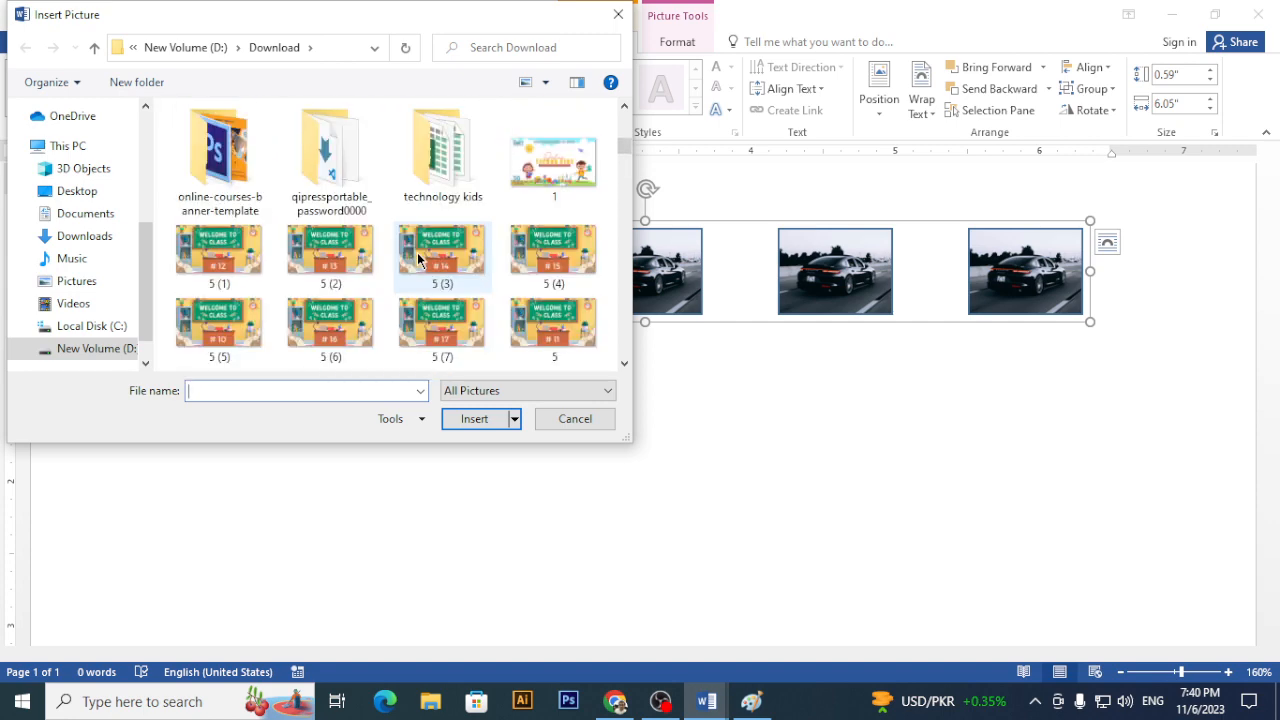
scroll(417, 258, down, 7)
scroll(417, 258, up, 1)
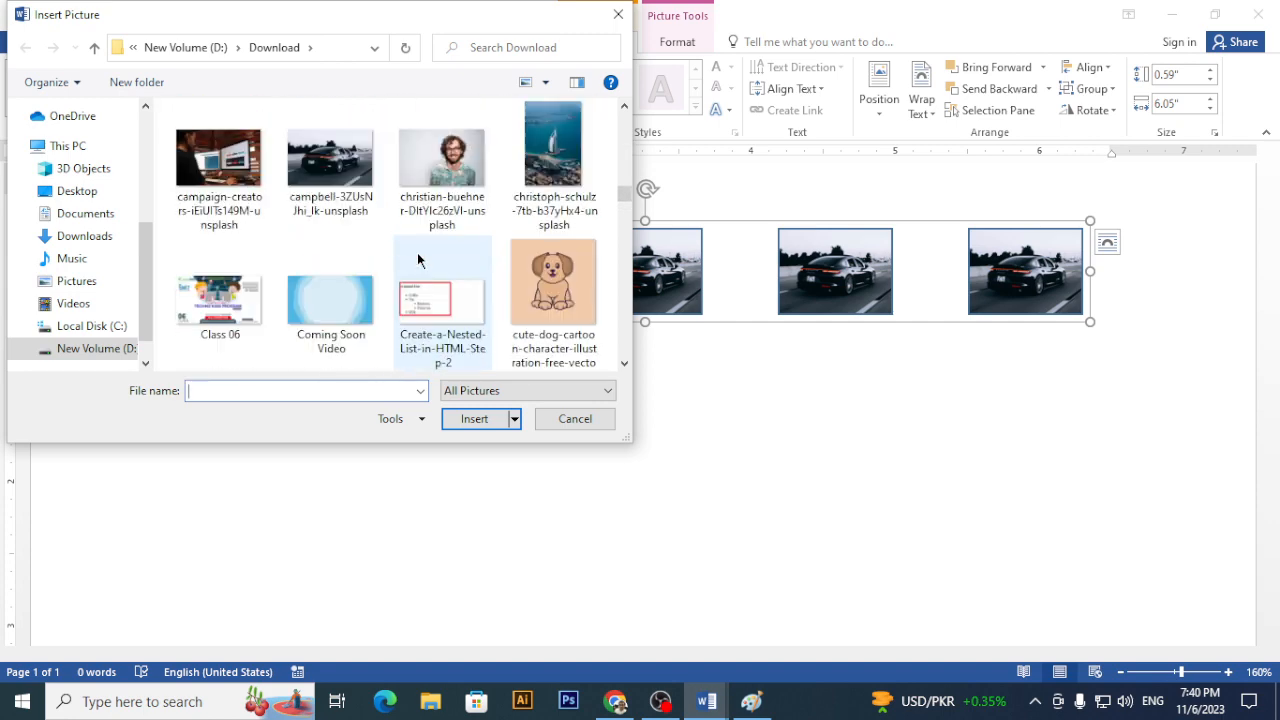
double_click(347, 198)
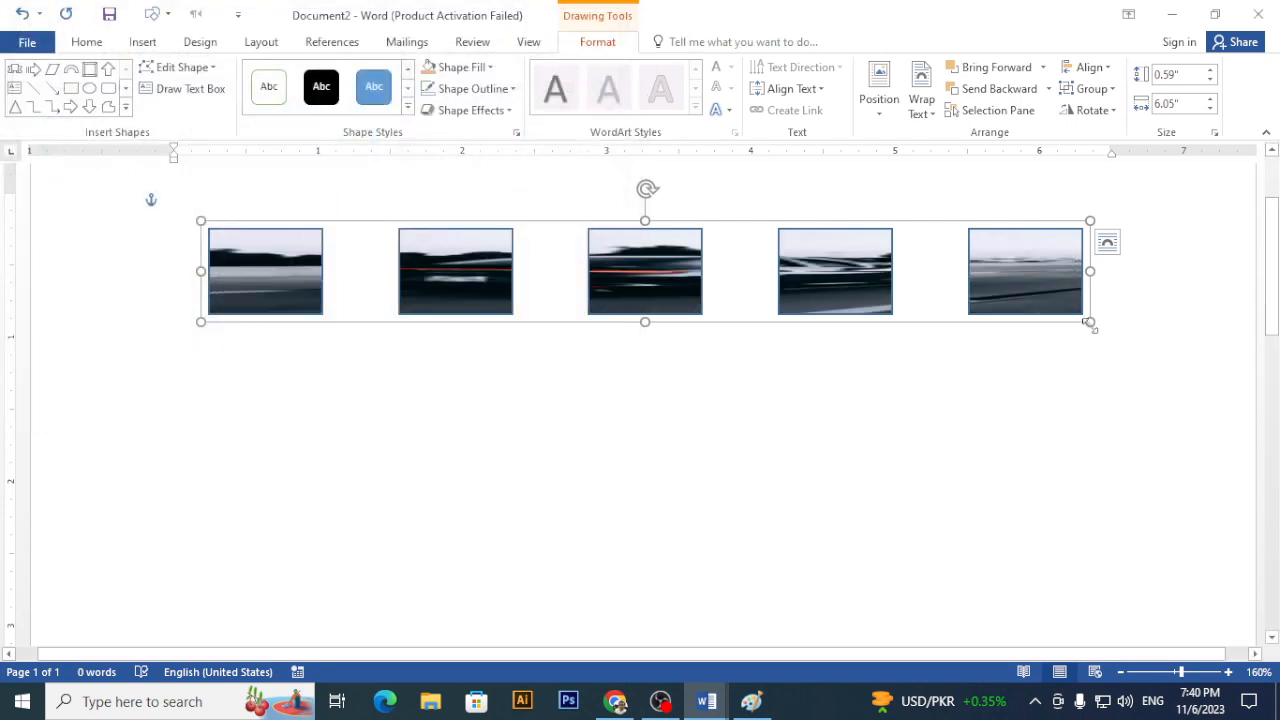
drag(1090, 321, 702, 540)
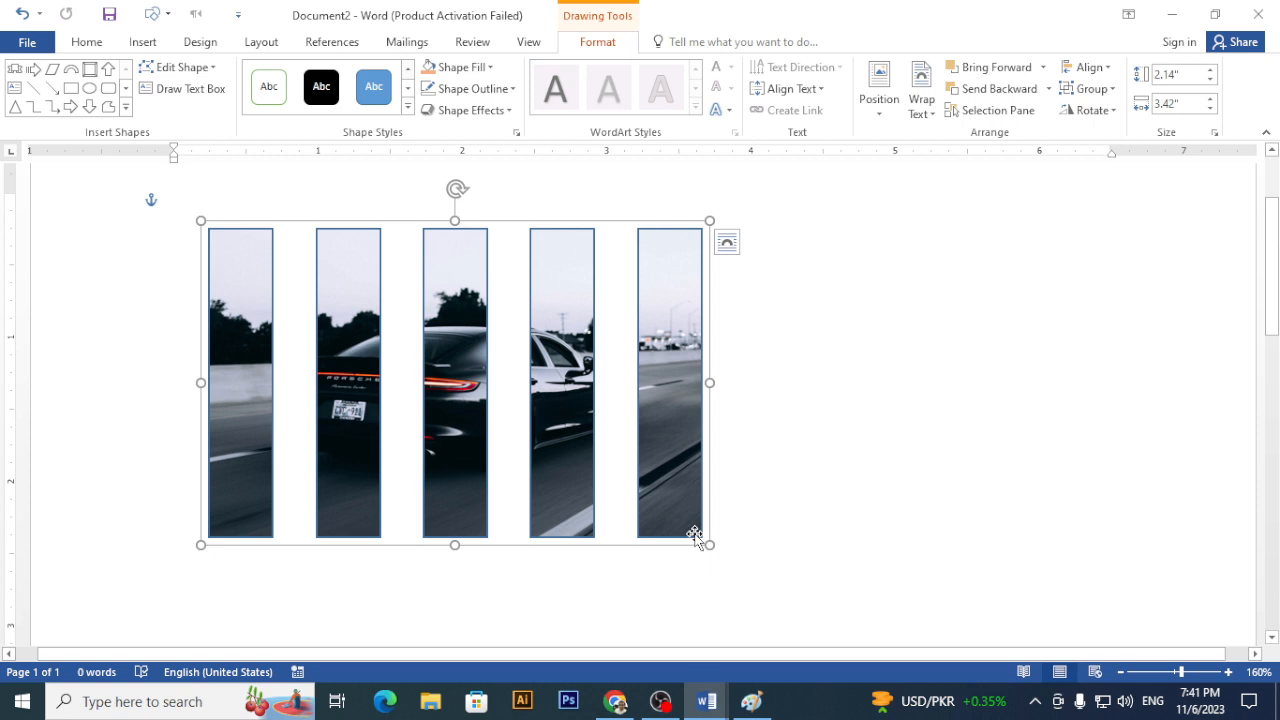
- Flip the photo strips horizontally and shrink the group slightly
click(1098, 110)
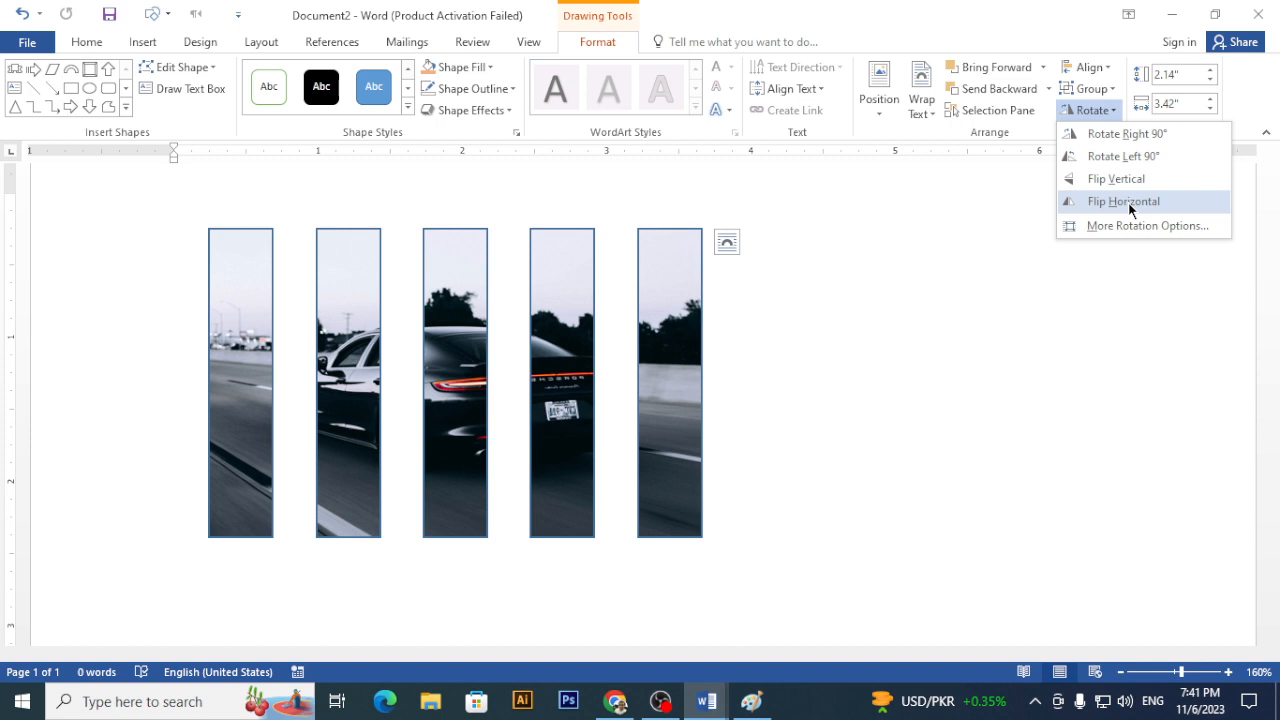
click(1131, 205)
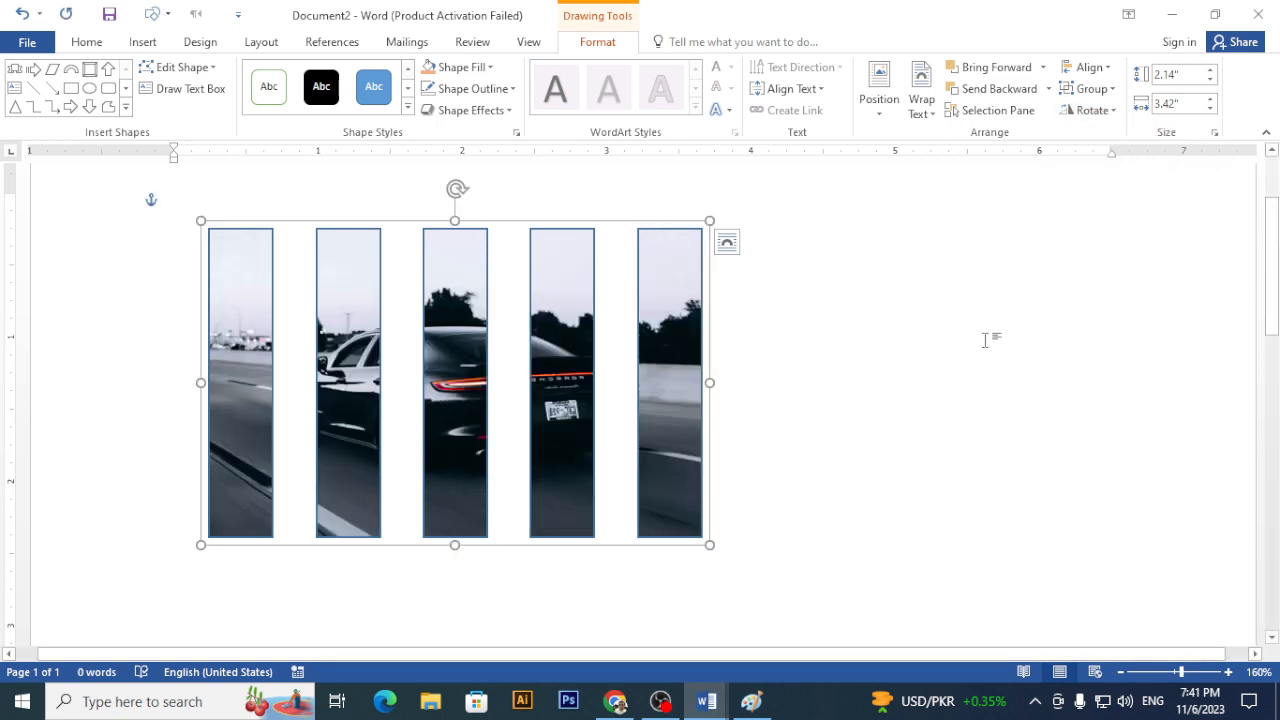
drag(709, 545, 670, 442)
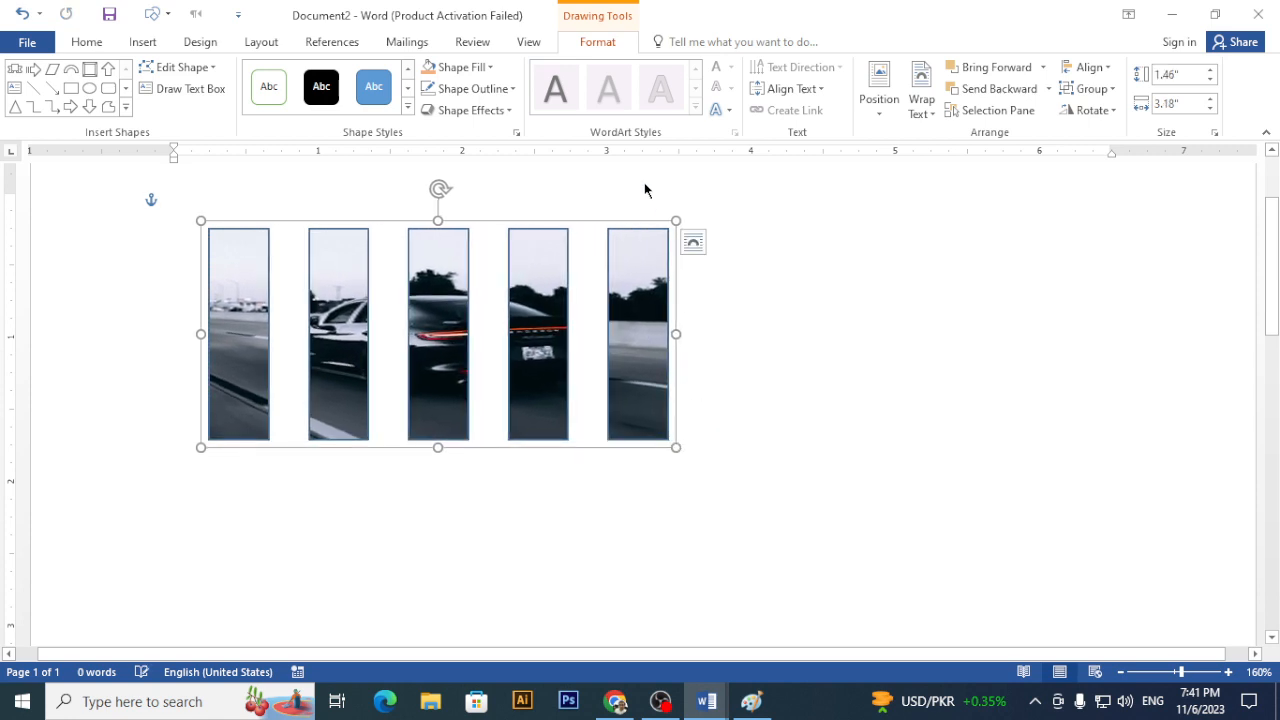
- Set the photo strips to No Outline
click(470, 88)
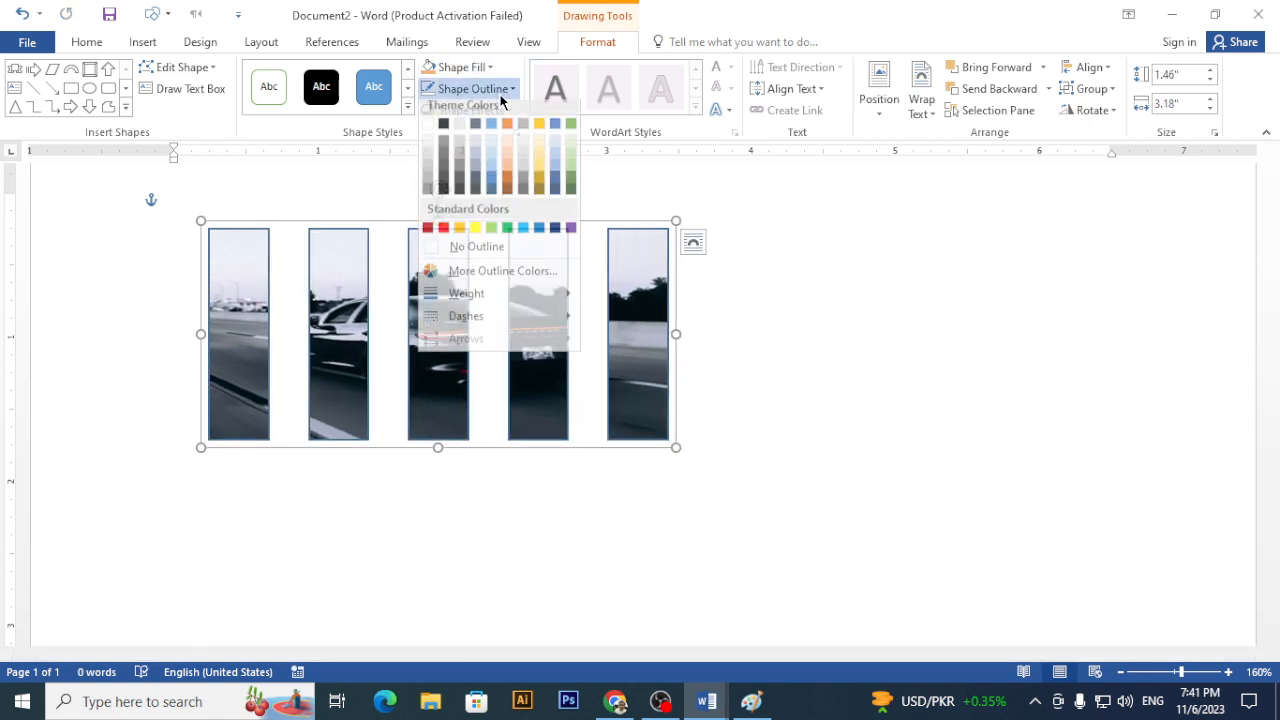
click(491, 250)
click(834, 290)
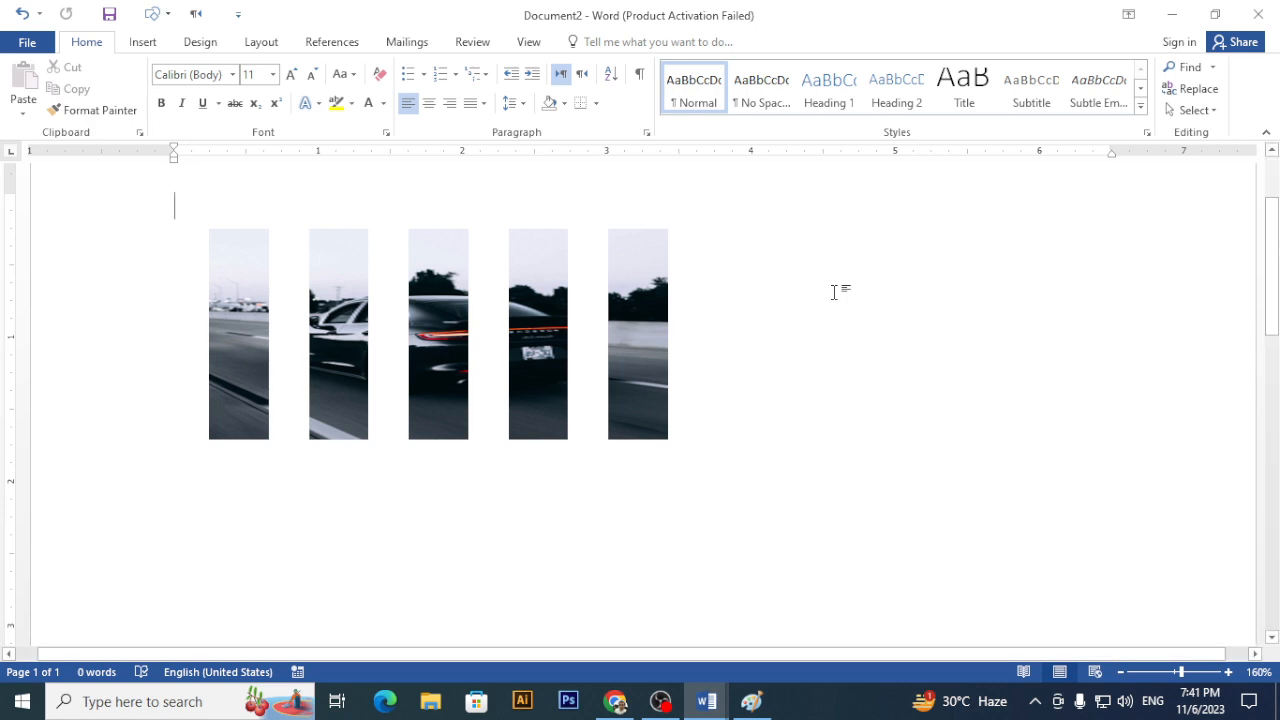
- Draw a 1.53 by 1.53 inch smiley face below the strips, keeping it smiling
scroll(760, 285, down, 5)
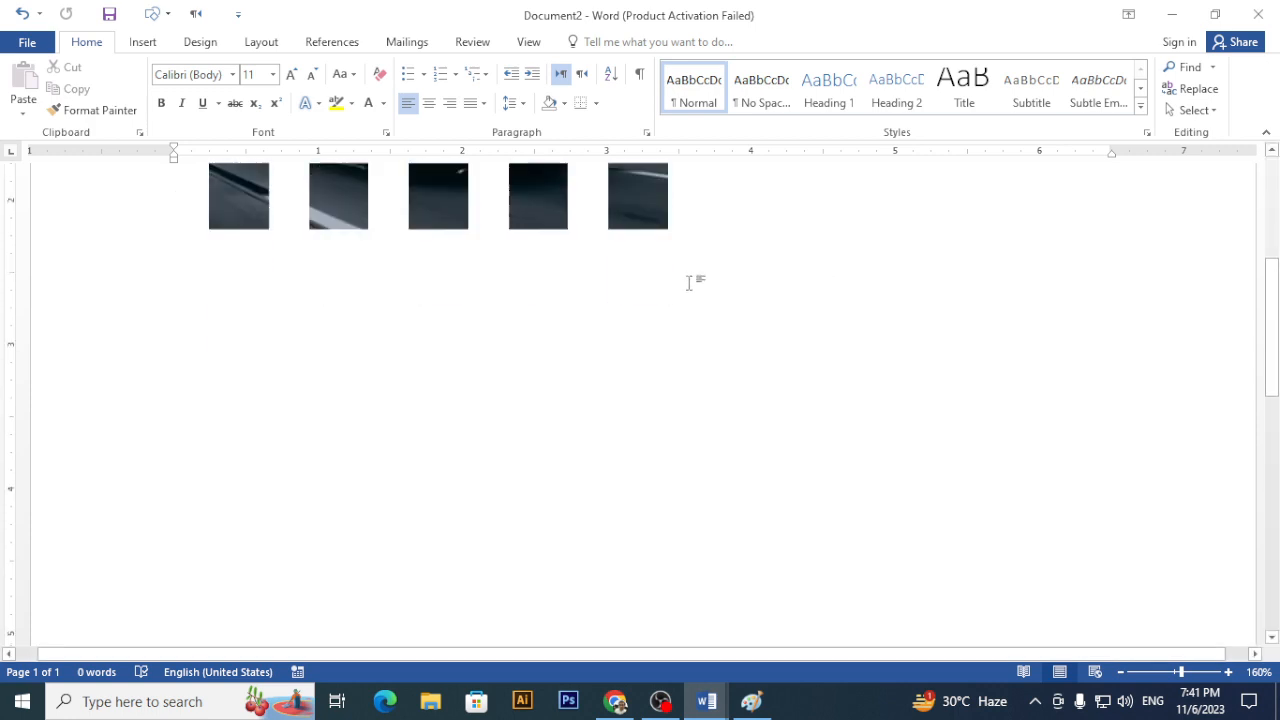
click(140, 46)
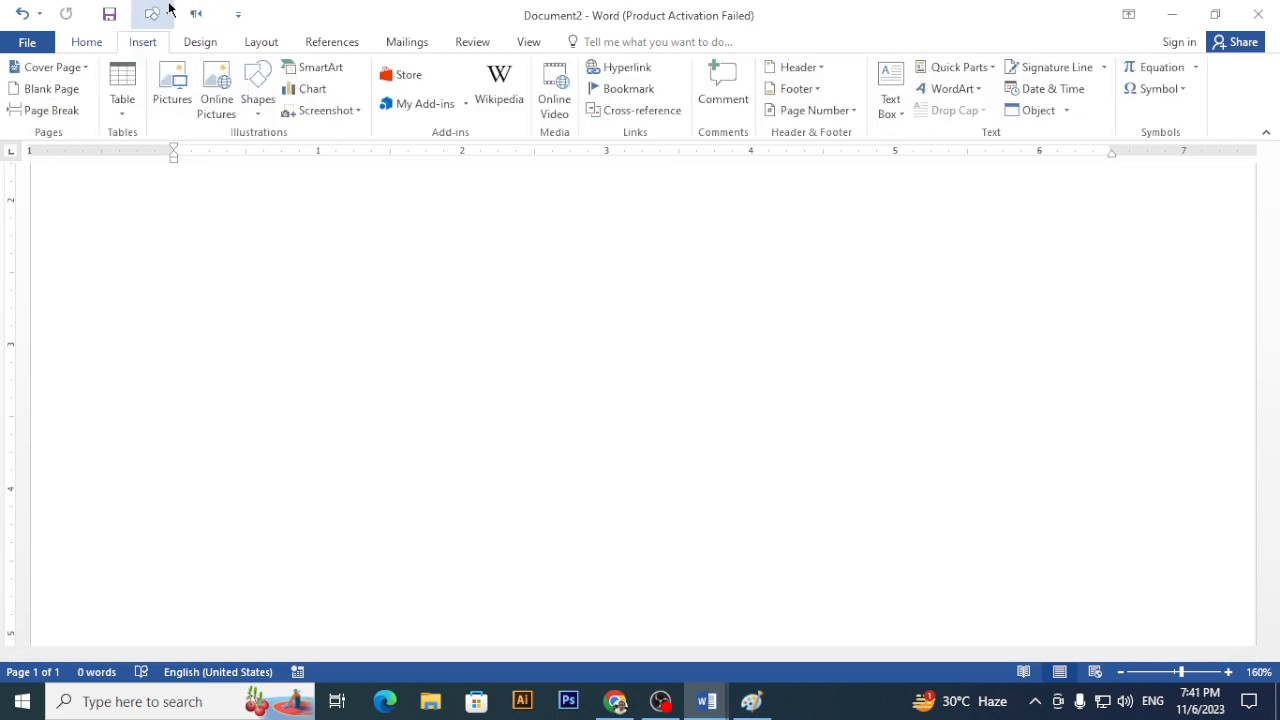
click(252, 95)
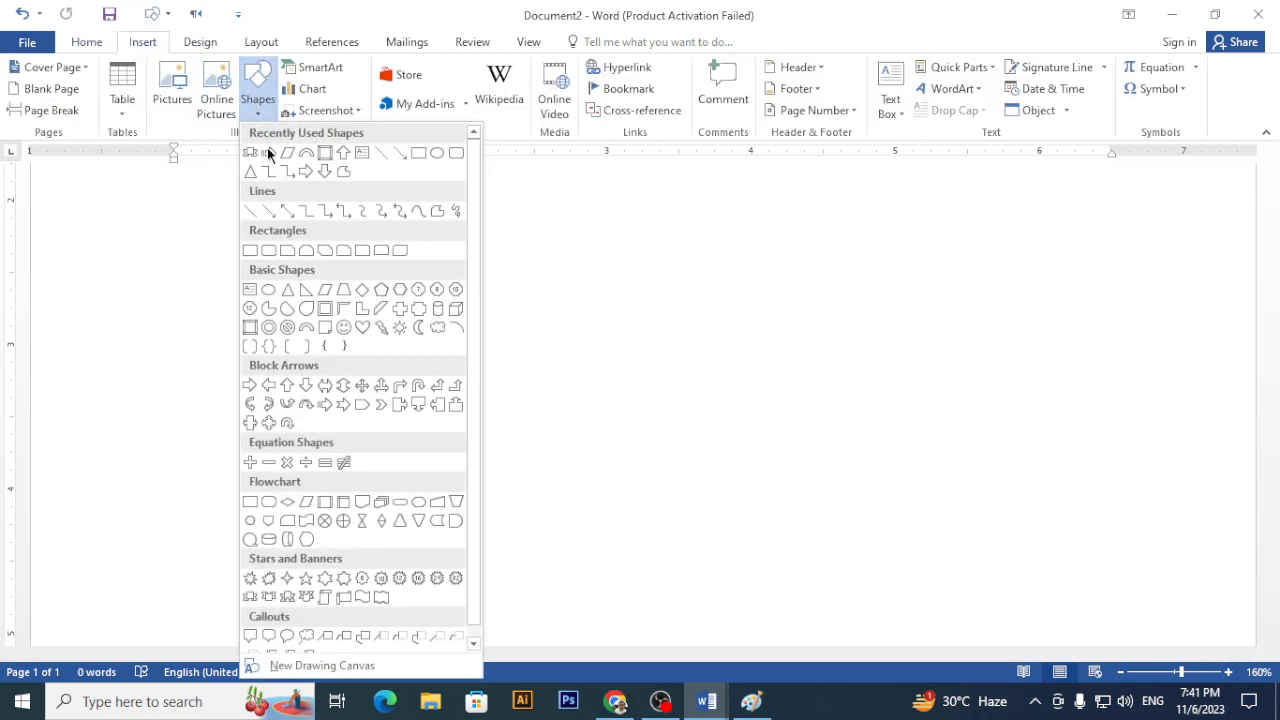
click(343, 334)
mouse_move(369, 296)
mouse_down()
mouse_move(586, 483)
mouse_move(573, 517)
mouse_up()
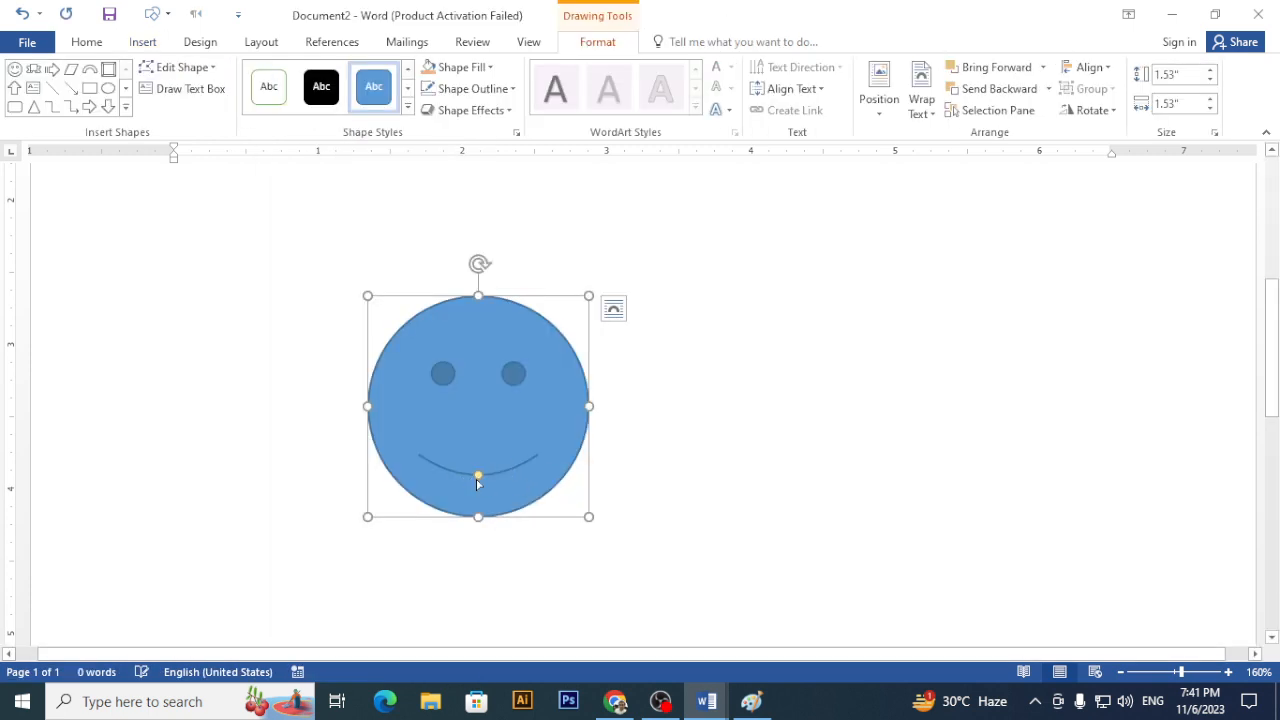
drag(478, 477, 480, 450)
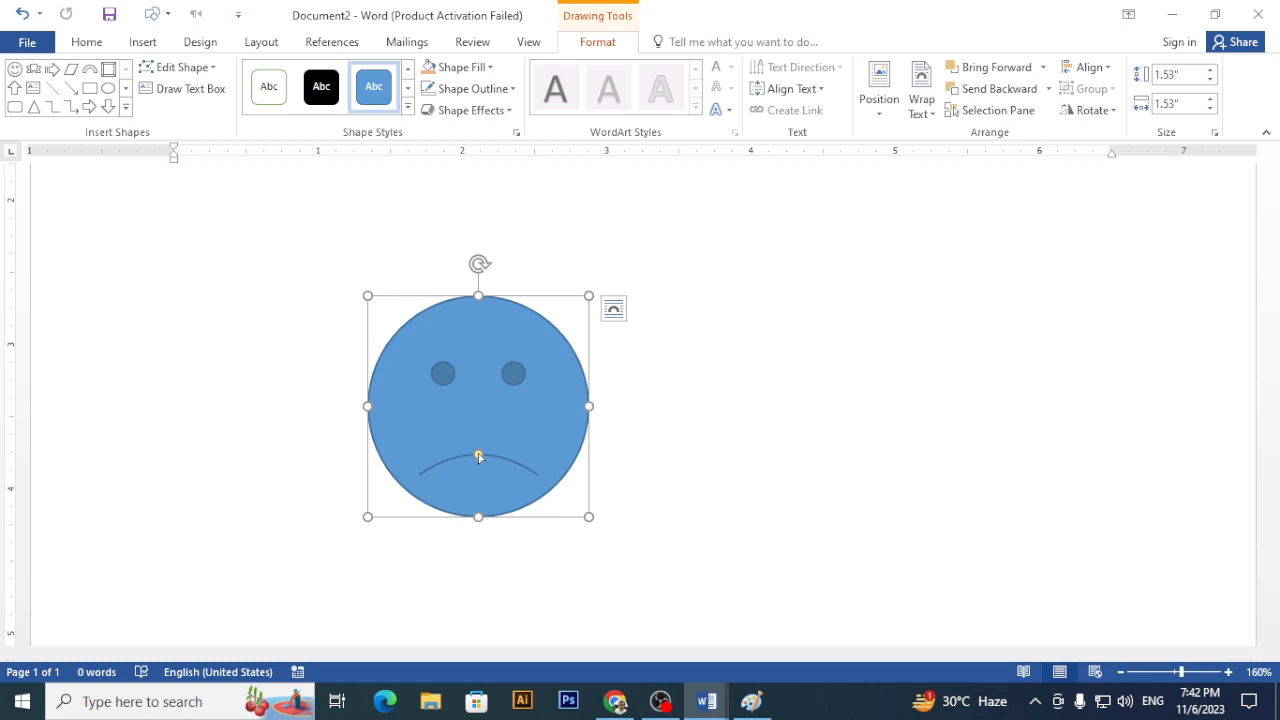
drag(479, 456, 487, 494)
click(143, 42)
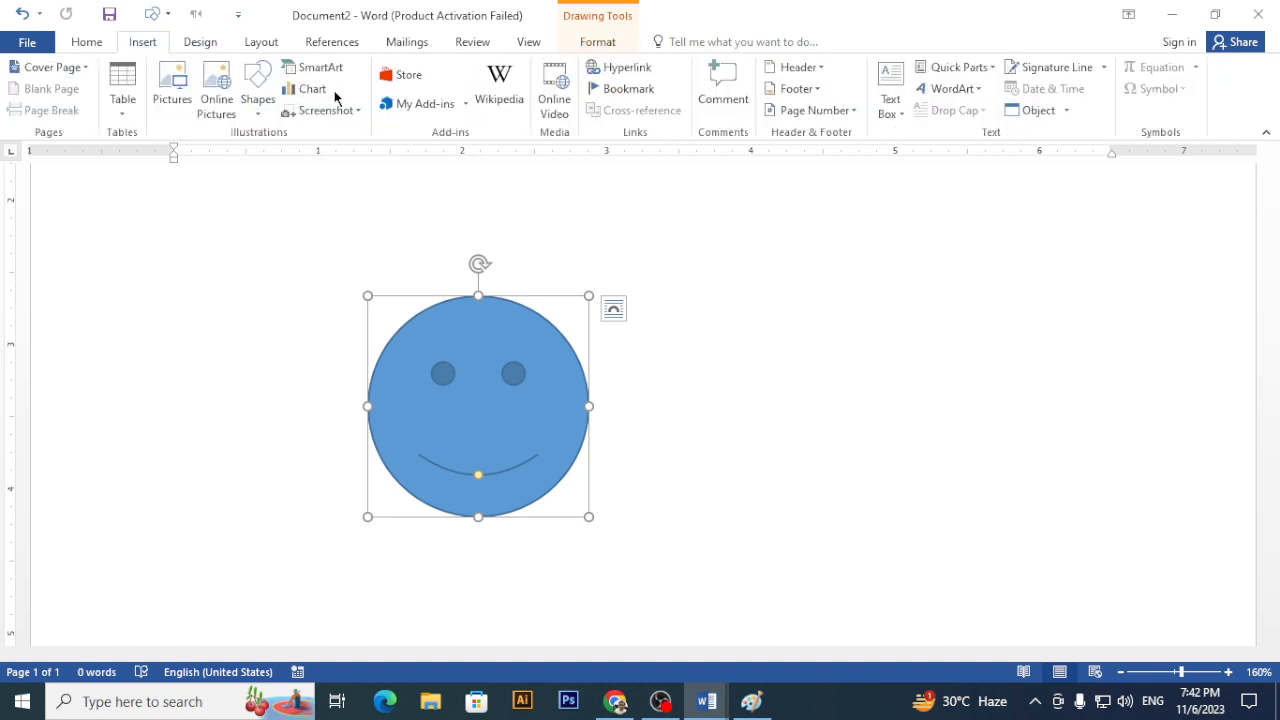
- Draw a large rectangle to the right of the smiley face
click(257, 105)
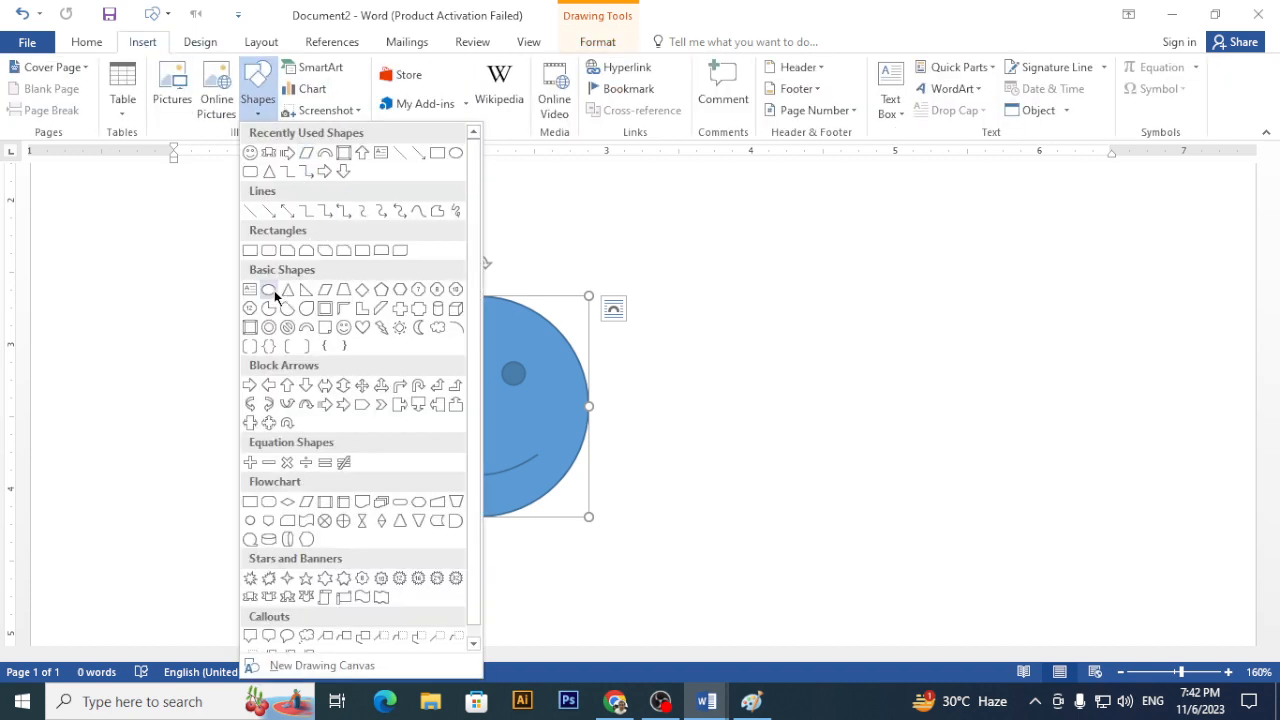
click(250, 250)
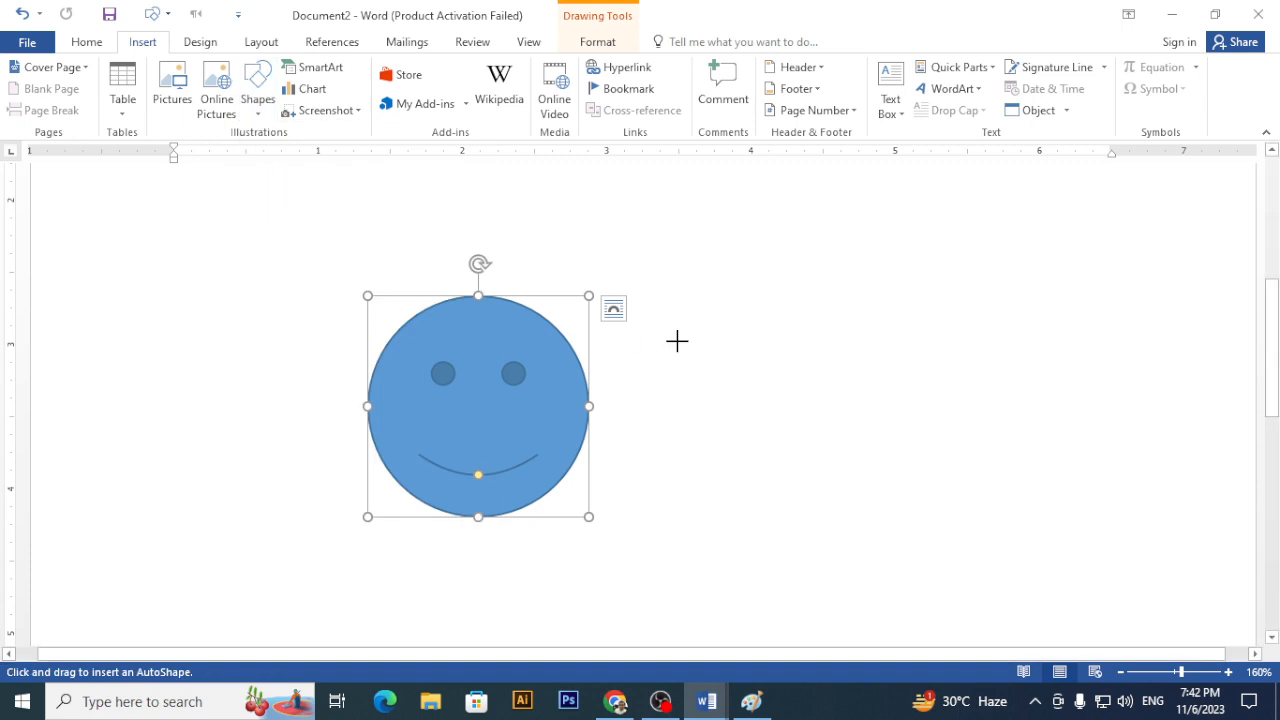
drag(662, 287, 1028, 597)
- Colour the smiley gold with a black outline
click(484, 383)
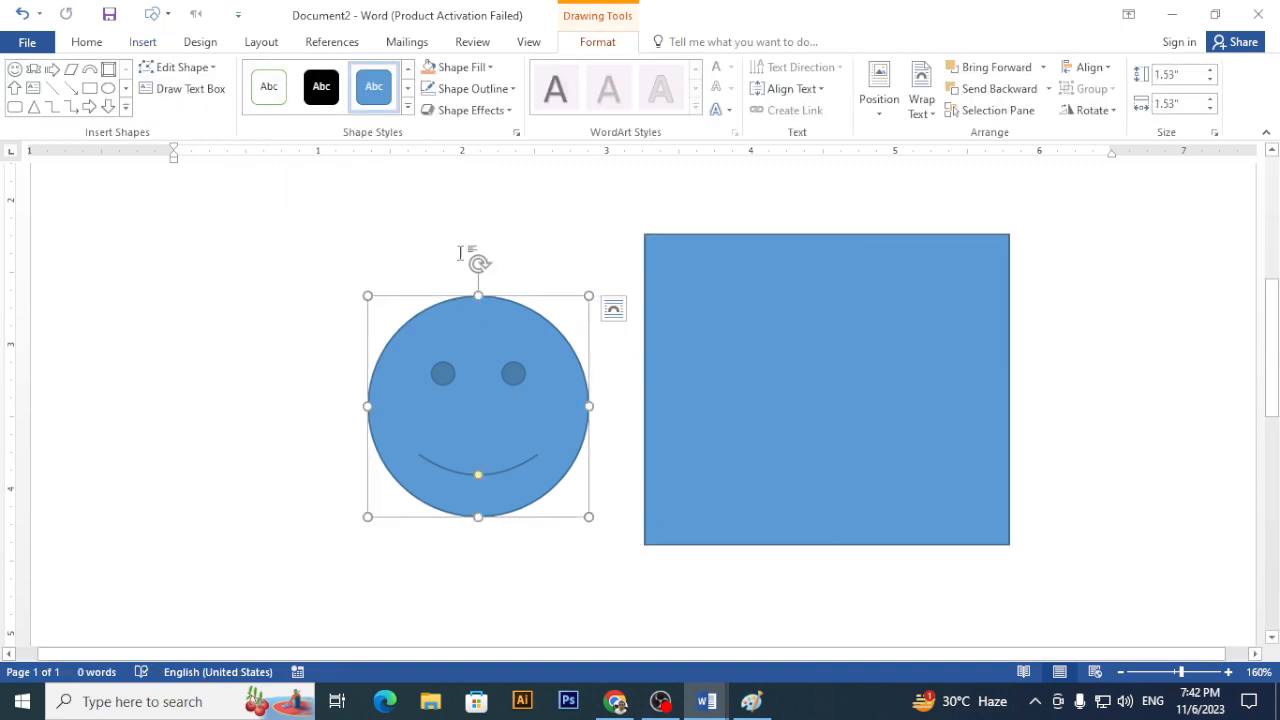
click(490, 67)
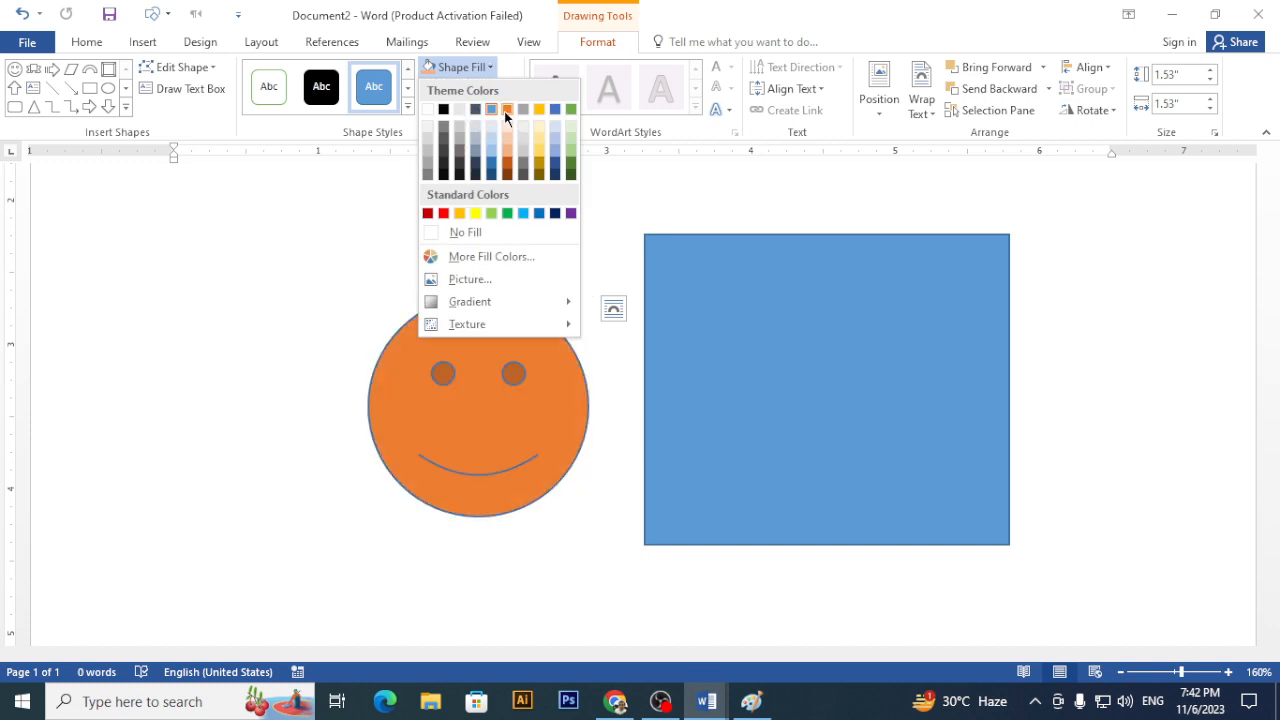
click(459, 213)
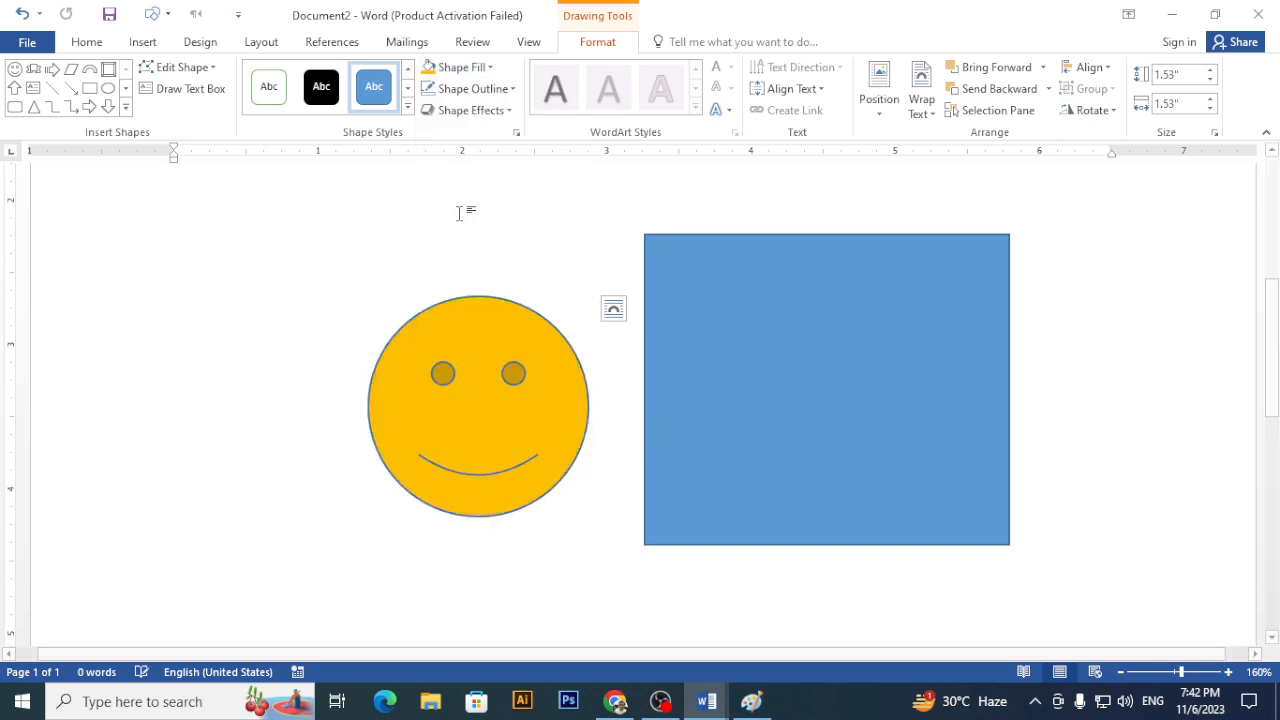
click(503, 90)
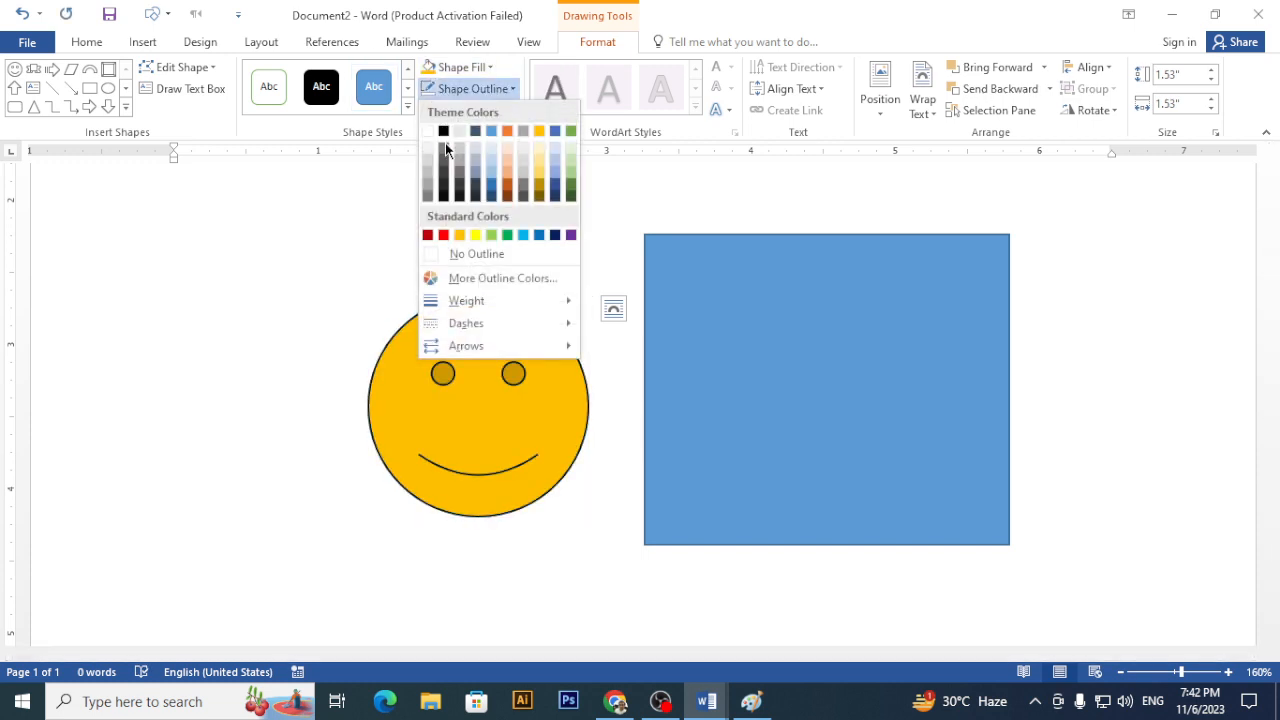
click(444, 133)
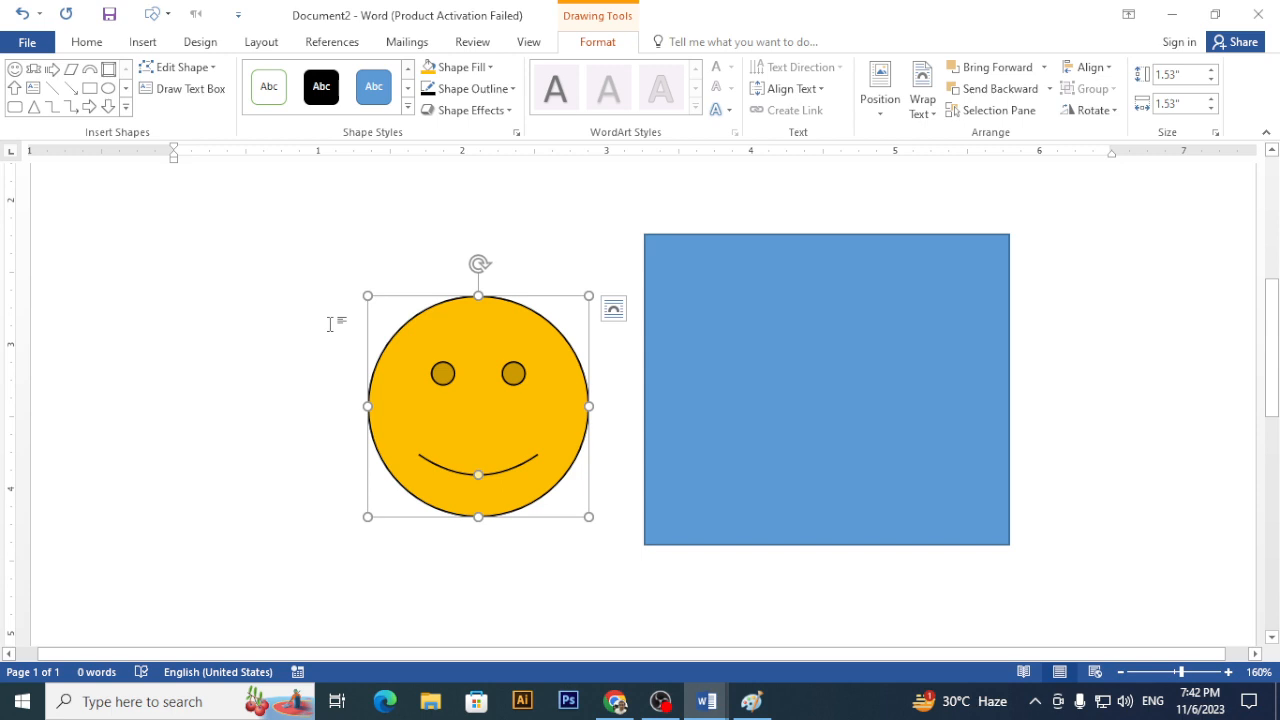
click(275, 410)
scroll(275, 410, up, 3)
scroll(300, 391, down, 4)
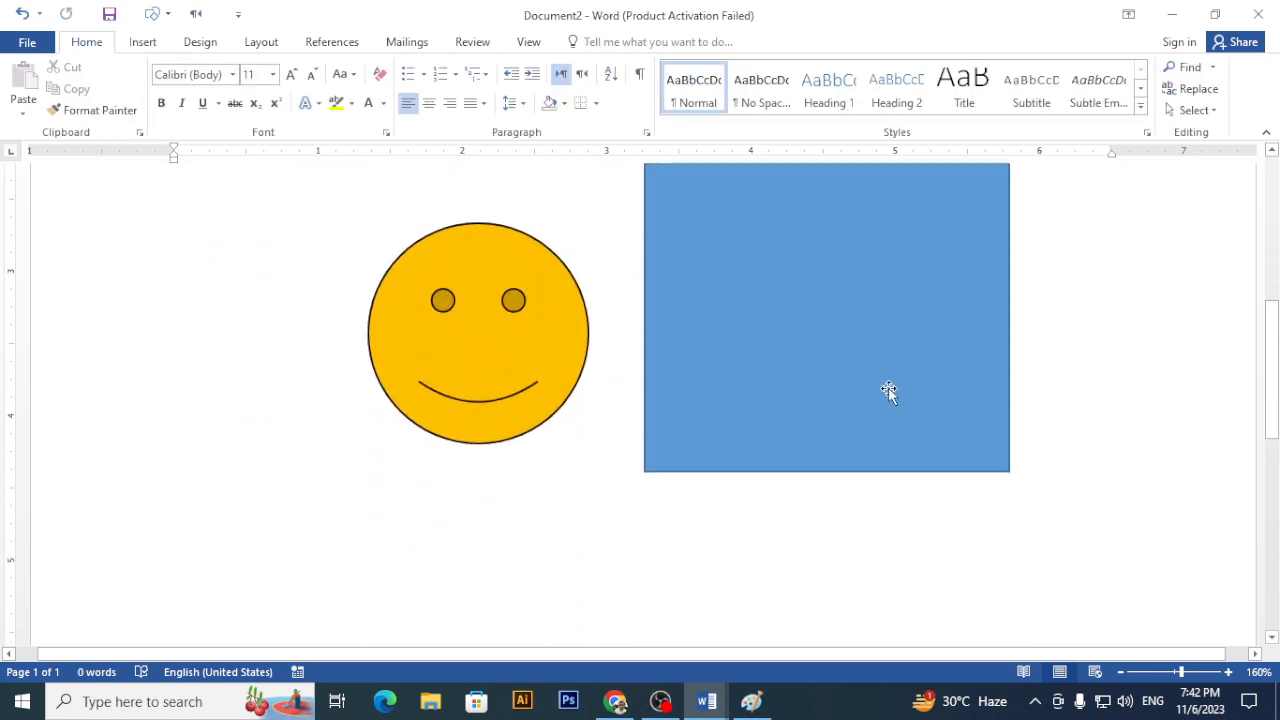
- Slide the smiley onto the blue rectangle, then back left so only its left edge shows
scroll(888, 390, up, 1)
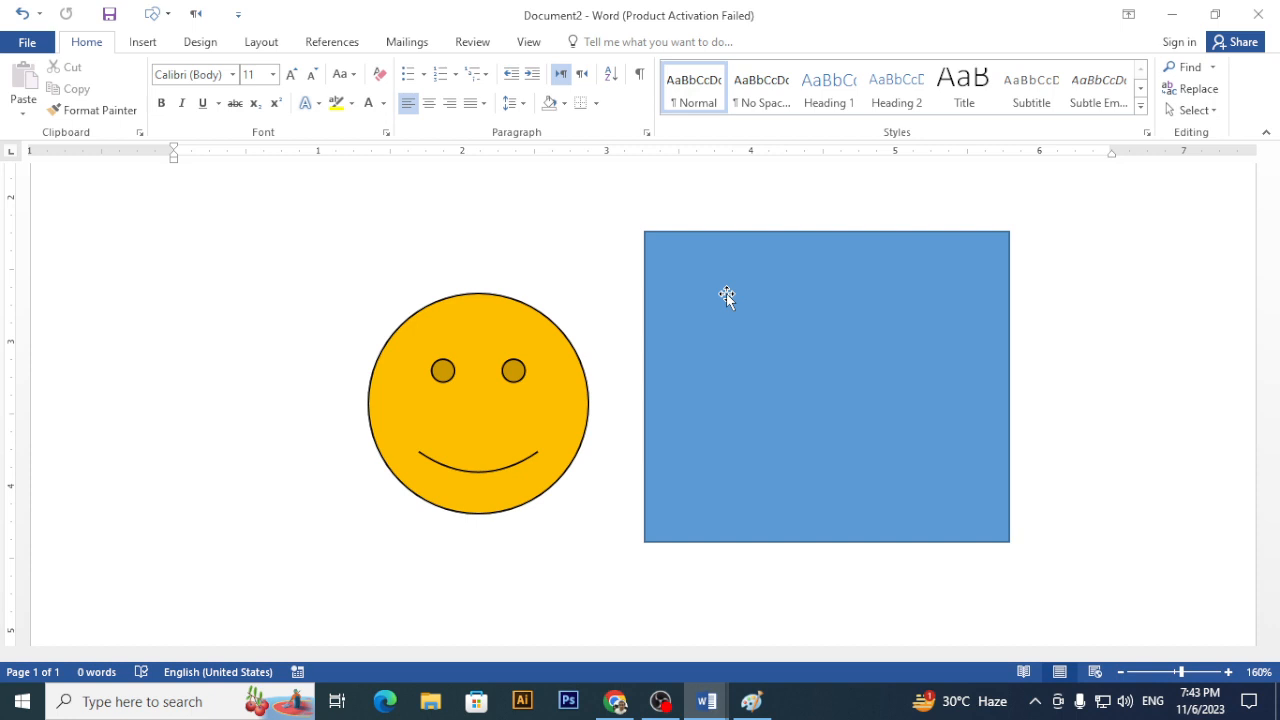
drag(521, 339, 803, 321)
mouse_move(849, 329)
mouse_down()
mouse_move(880, 331)
mouse_move(732, 316)
mouse_up()
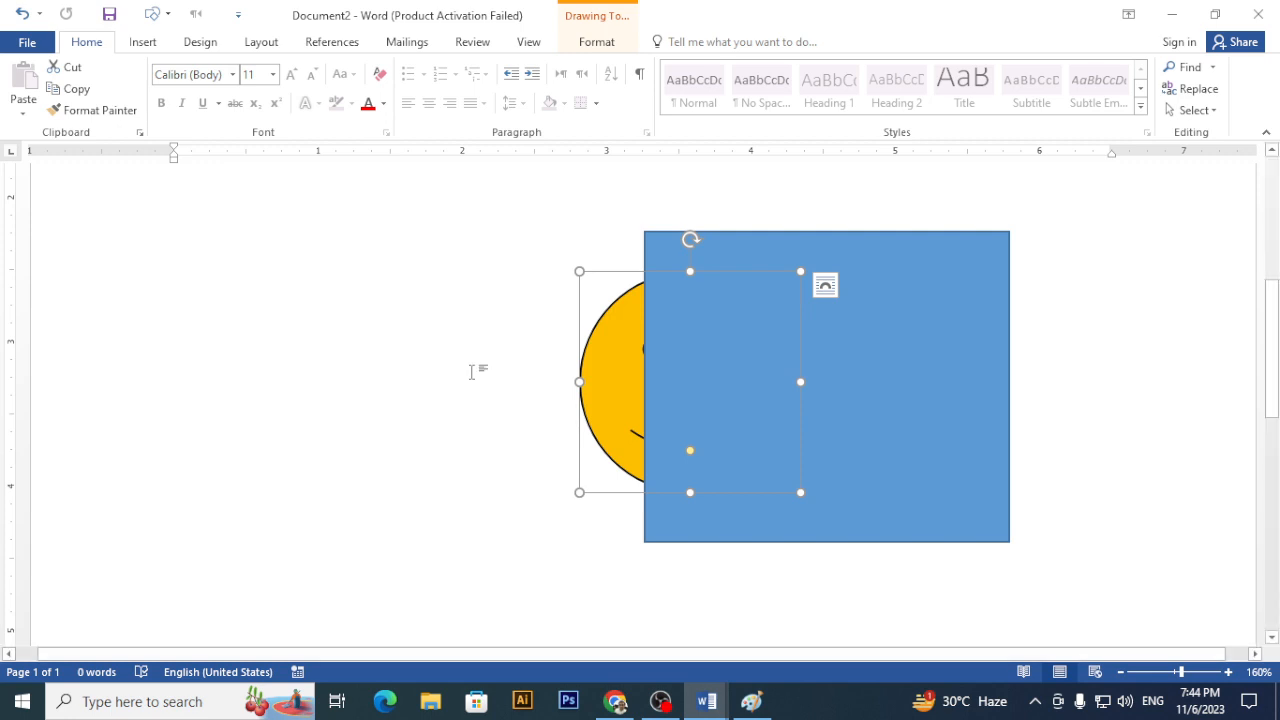
click(510, 330)
scroll(510, 330, up, 4)
scroll(600, 345, down, 3)
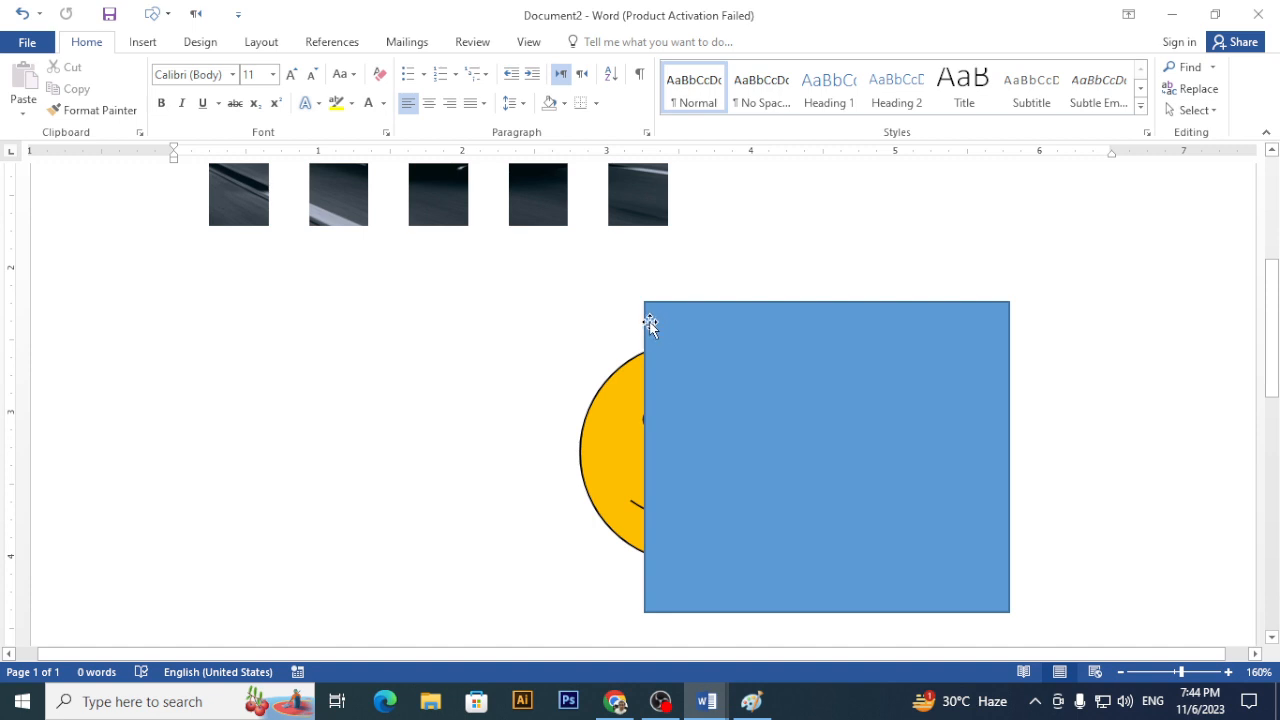
click(593, 408)
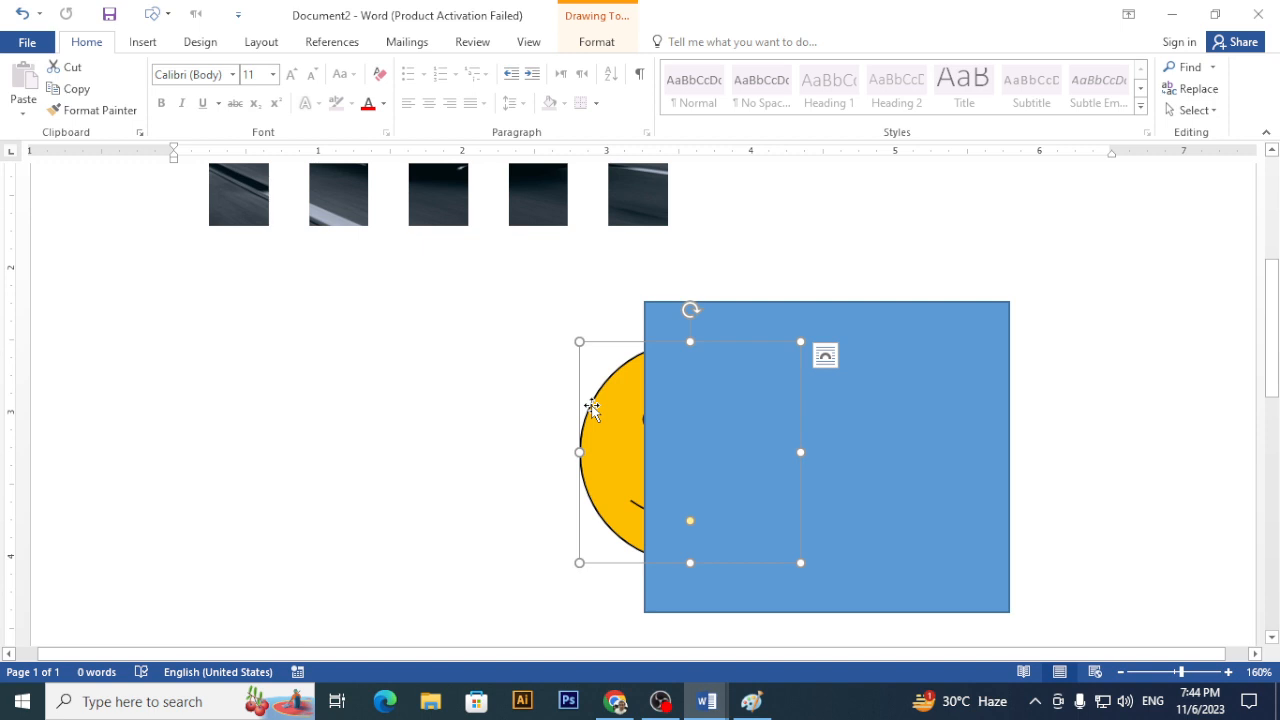
click(887, 315)
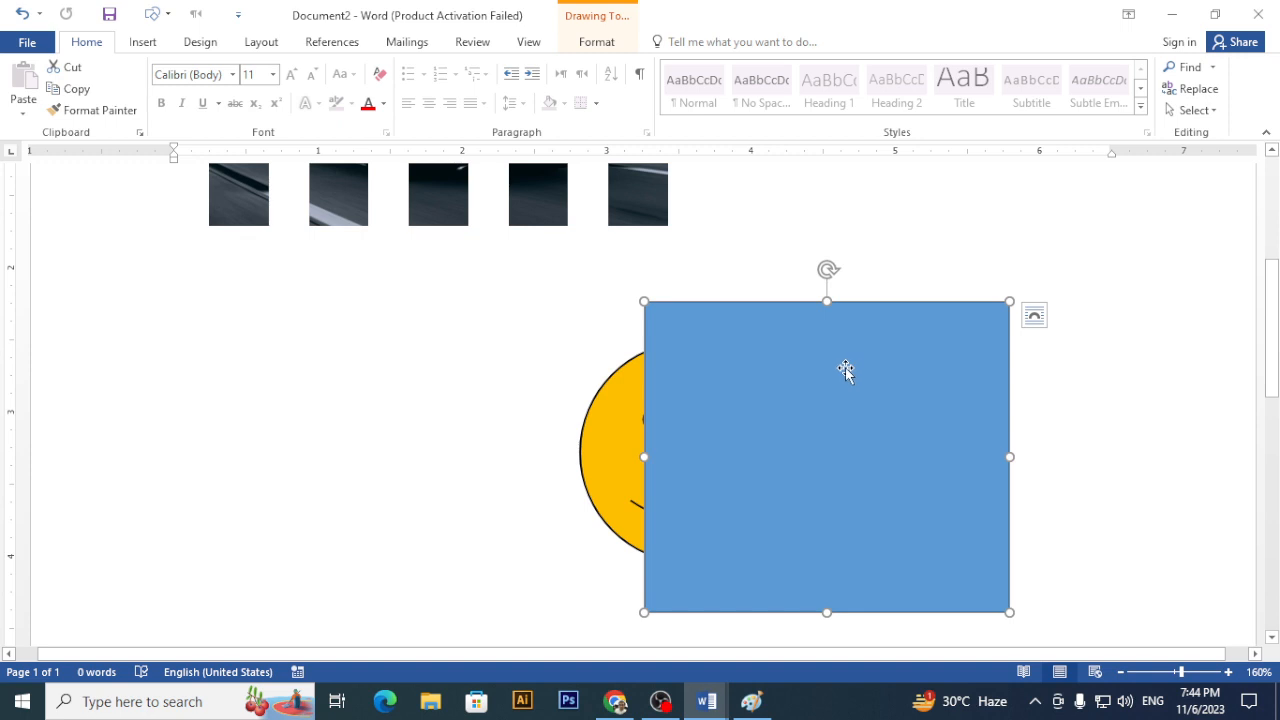
click(602, 390)
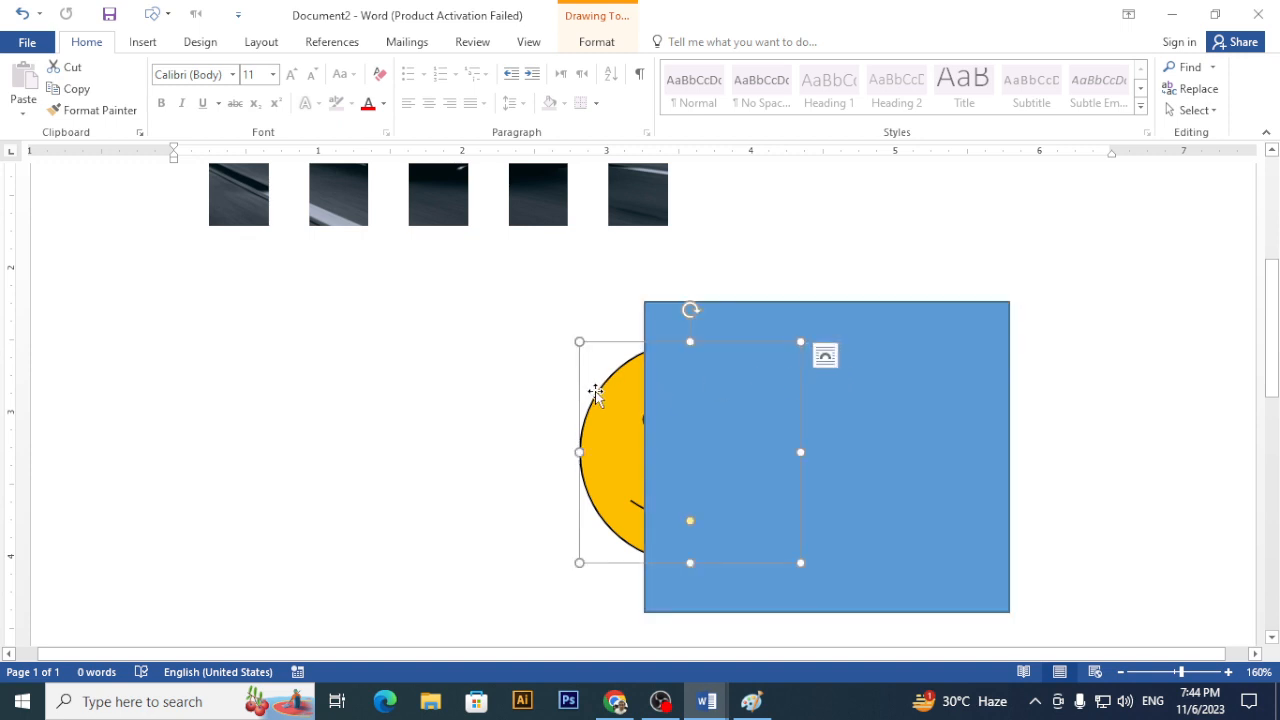
click(940, 328)
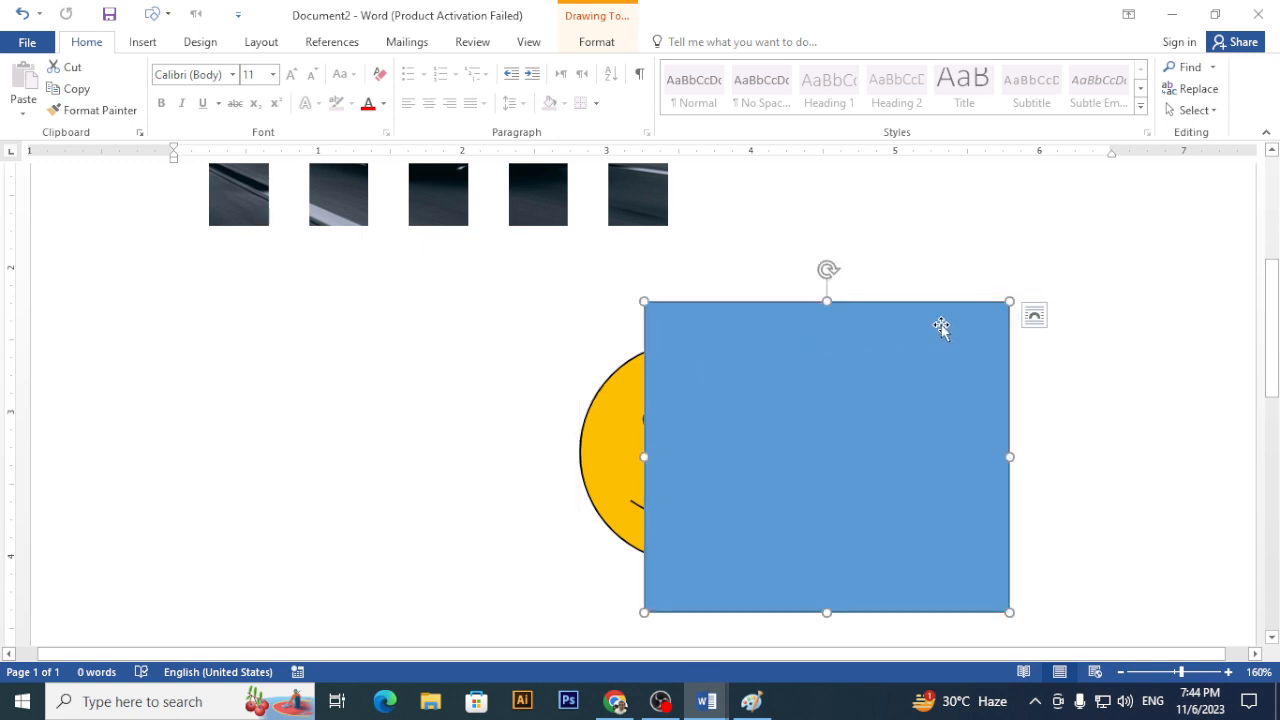
click(600, 42)
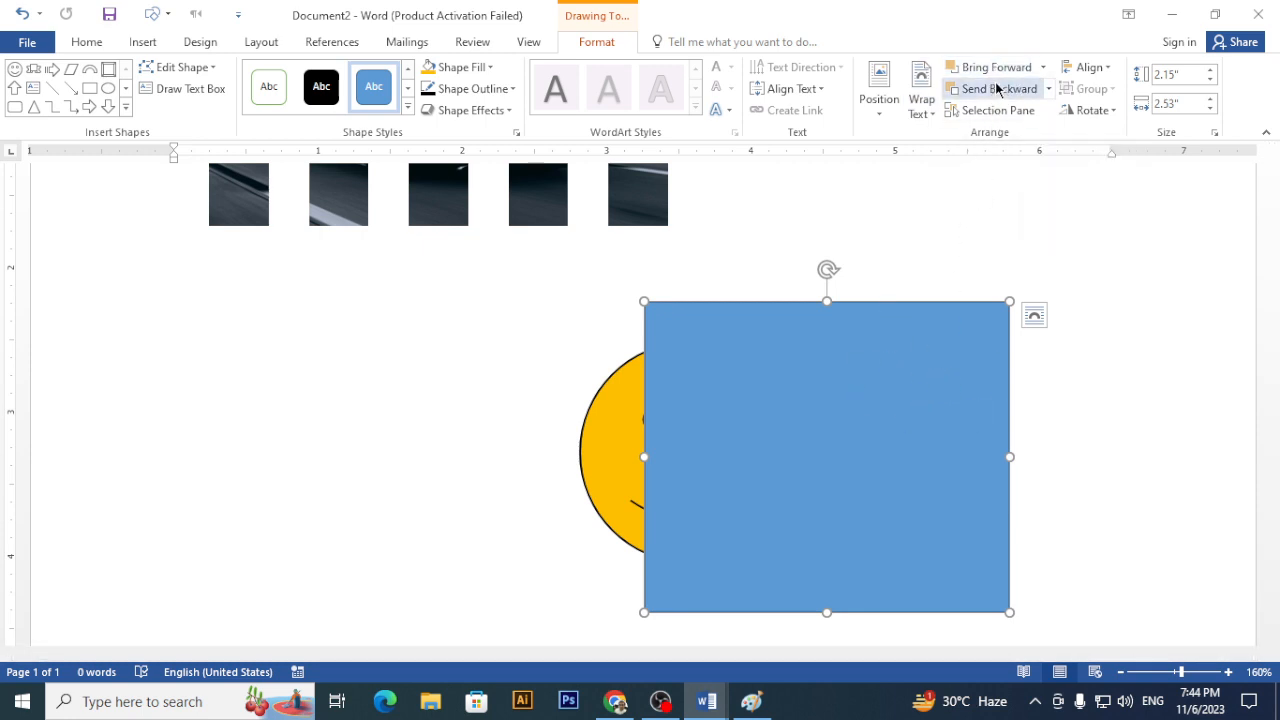
click(997, 92)
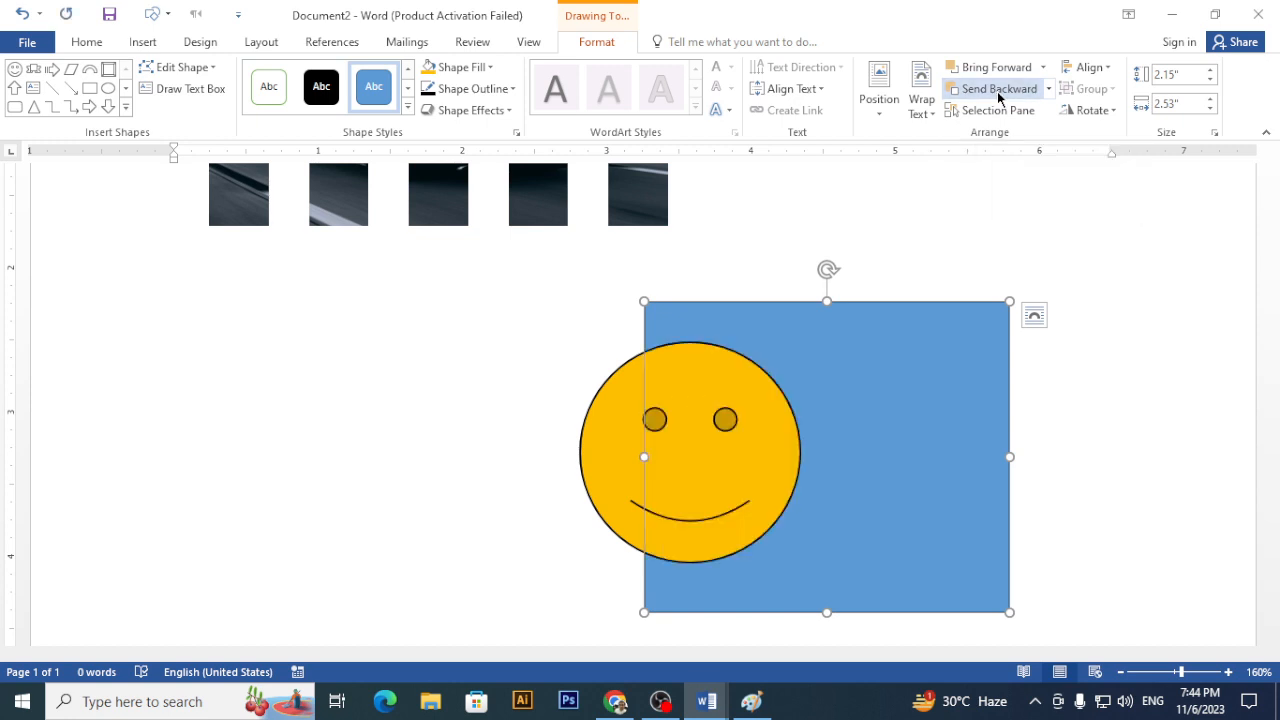
key(ctrl+z)
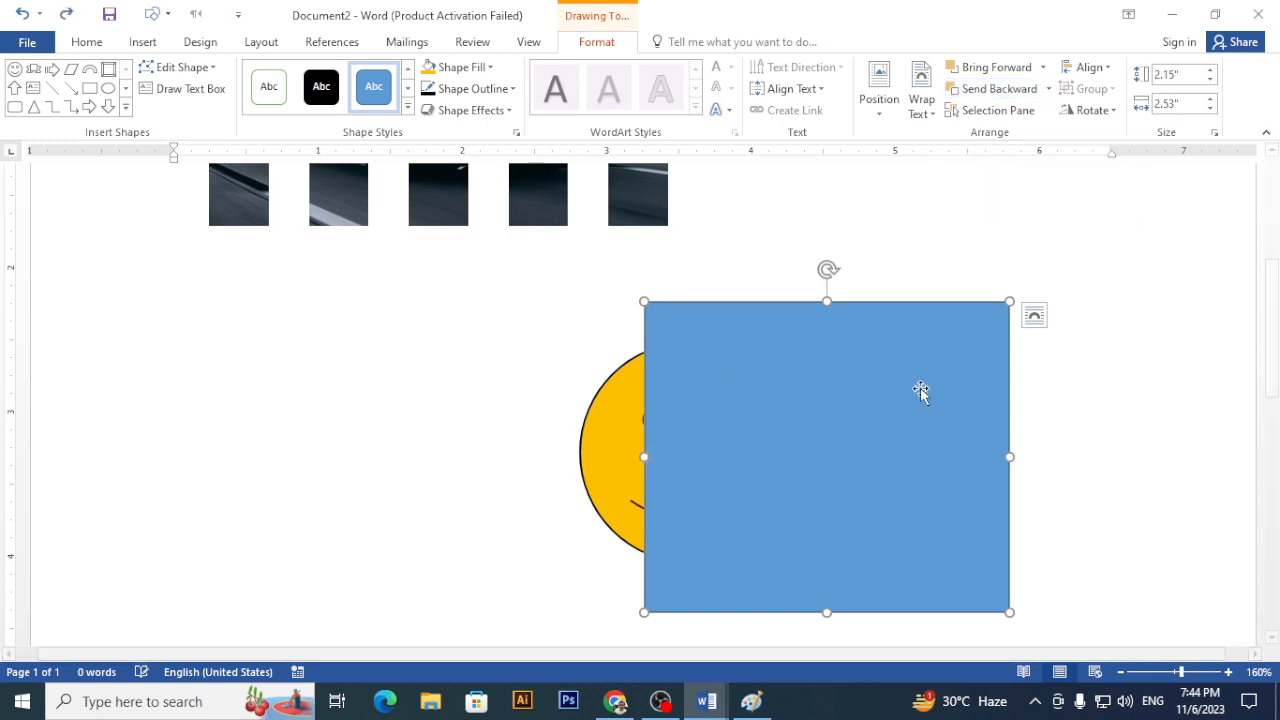
click(608, 442)
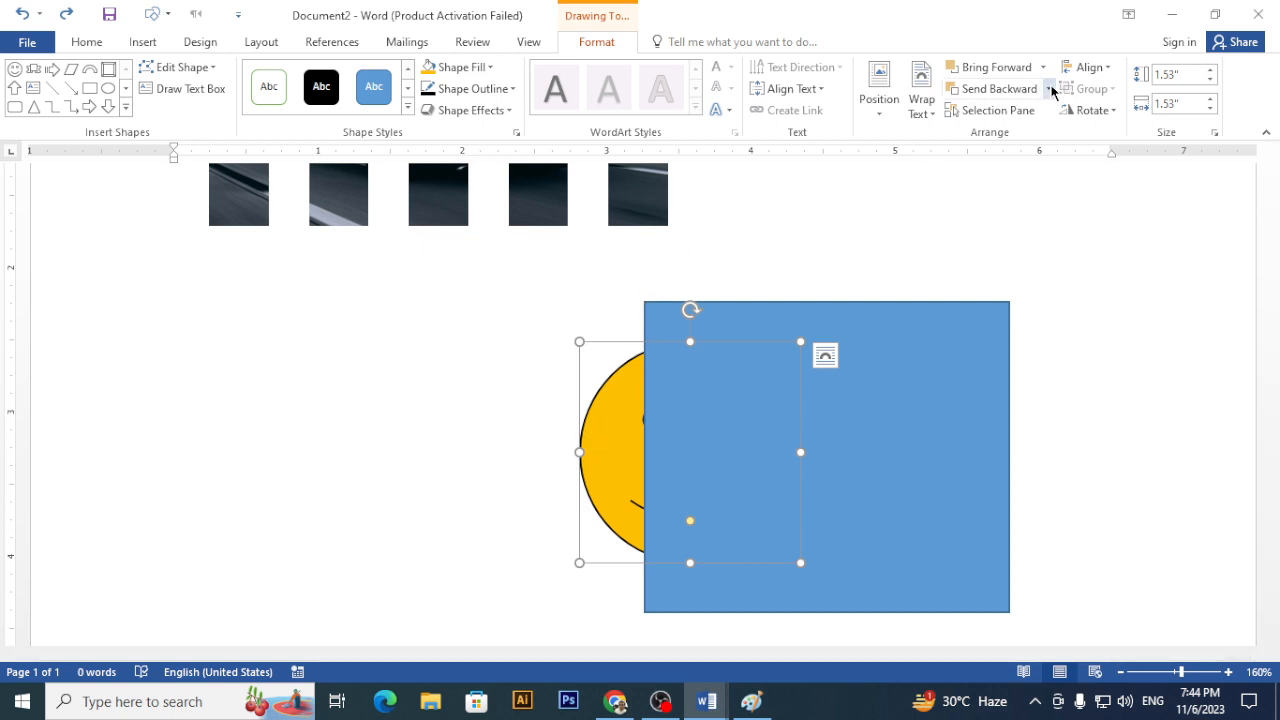
- Bring the yellow smiley forward so the whole face shows in front of the blue rectangle
click(1020, 76)
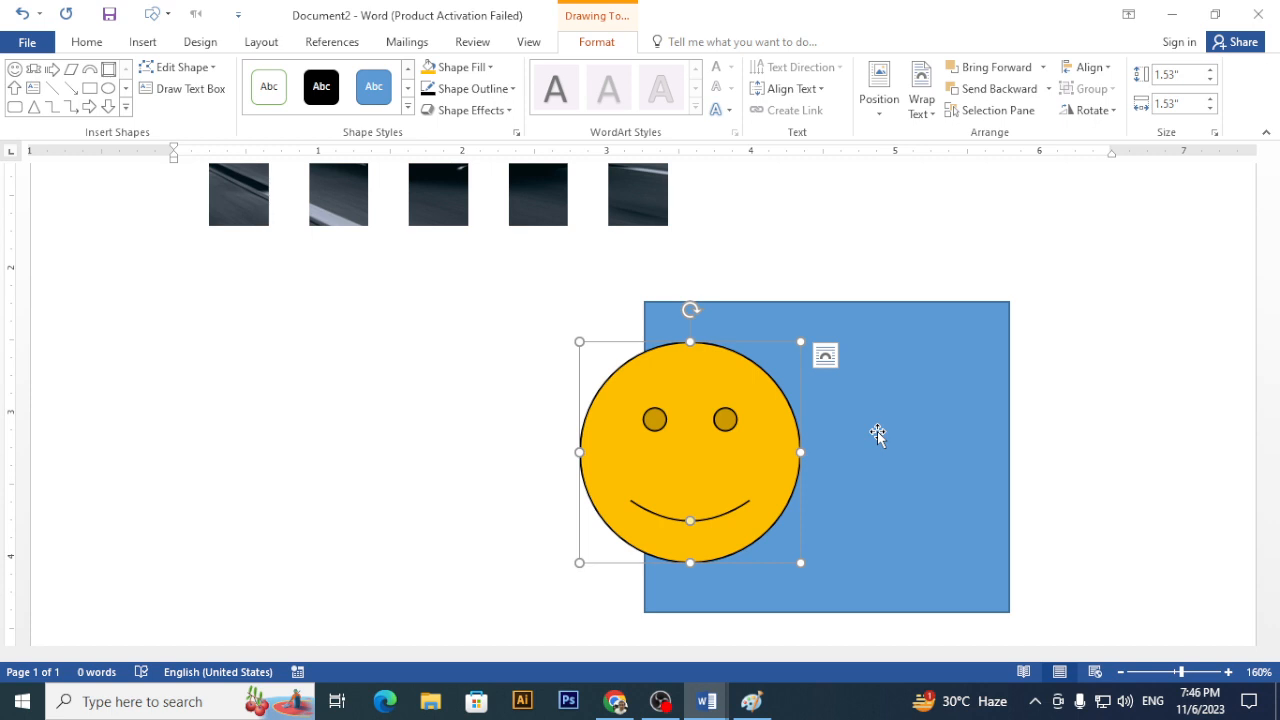
- Align the smiley and blue rectangle together using Align Center and Align Middle
shift+click(922, 390)
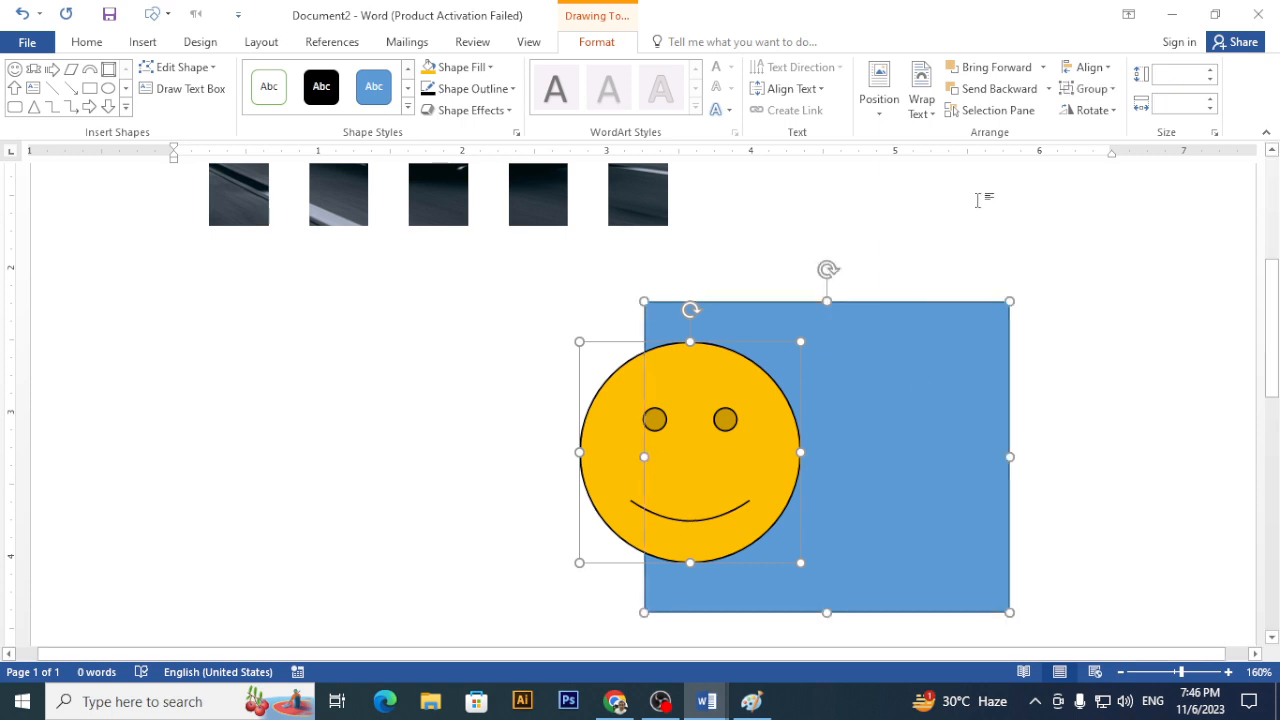
click(1100, 67)
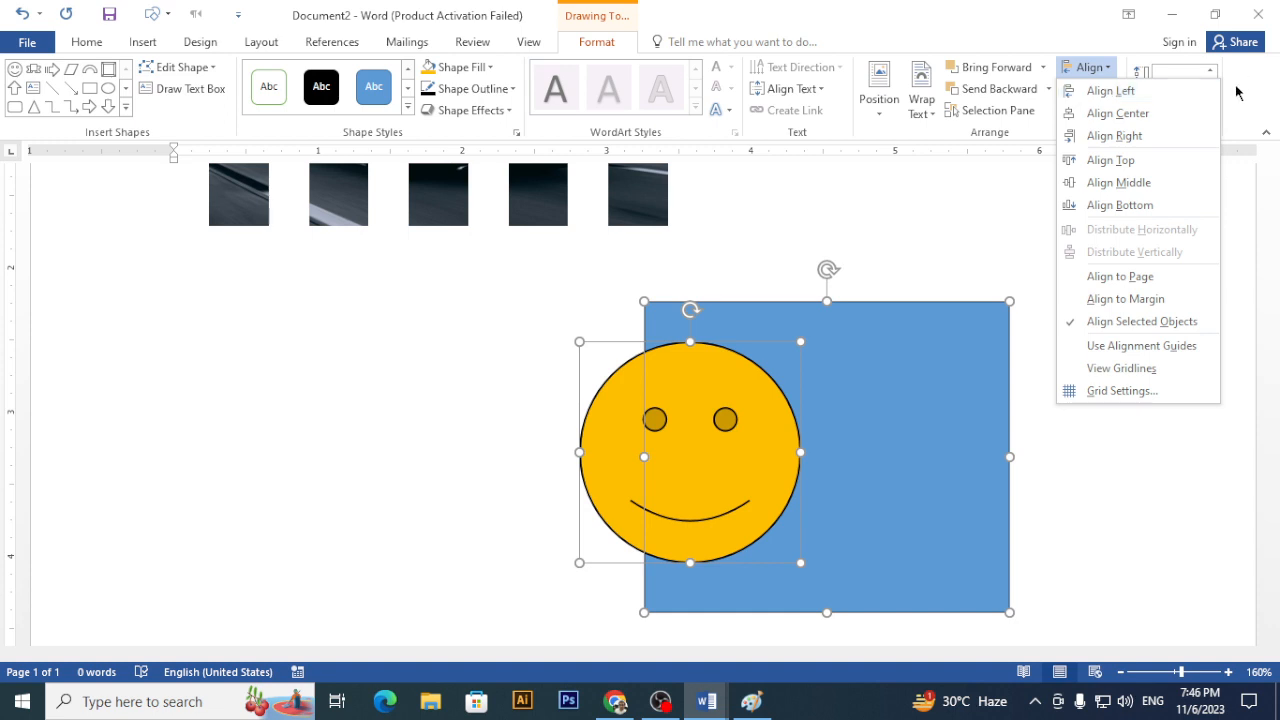
click(1150, 114)
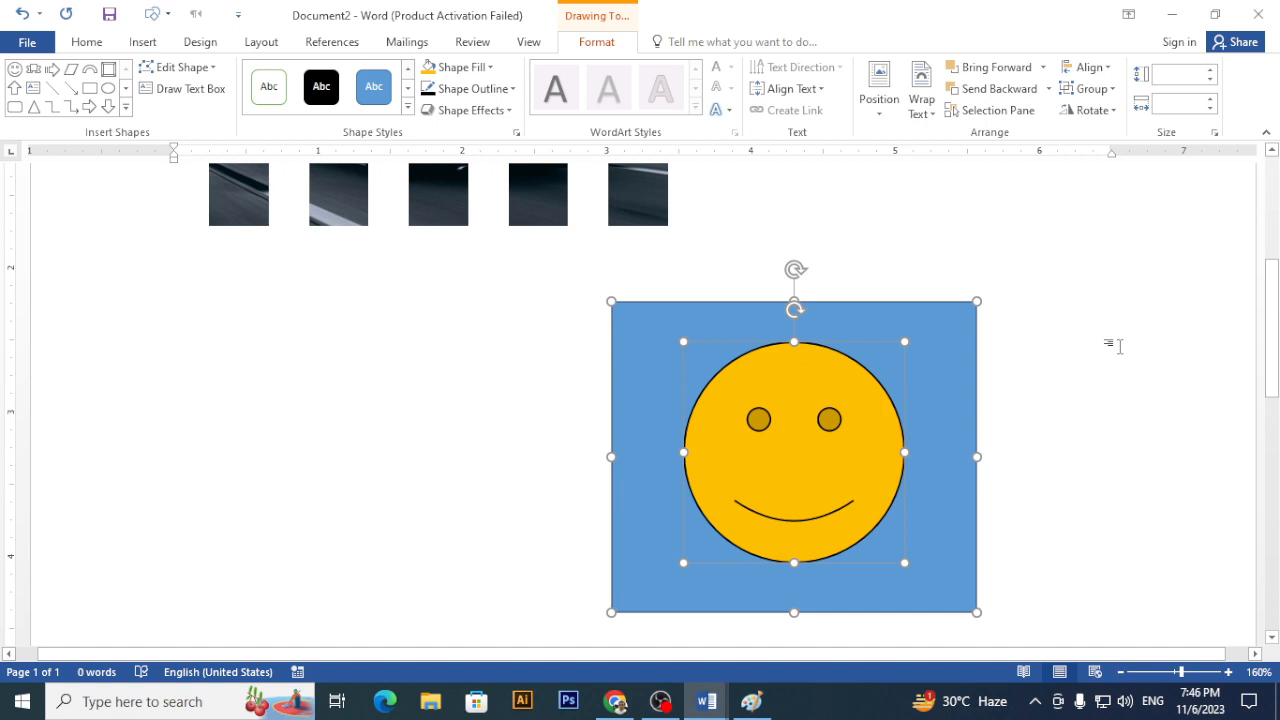
click(1100, 70)
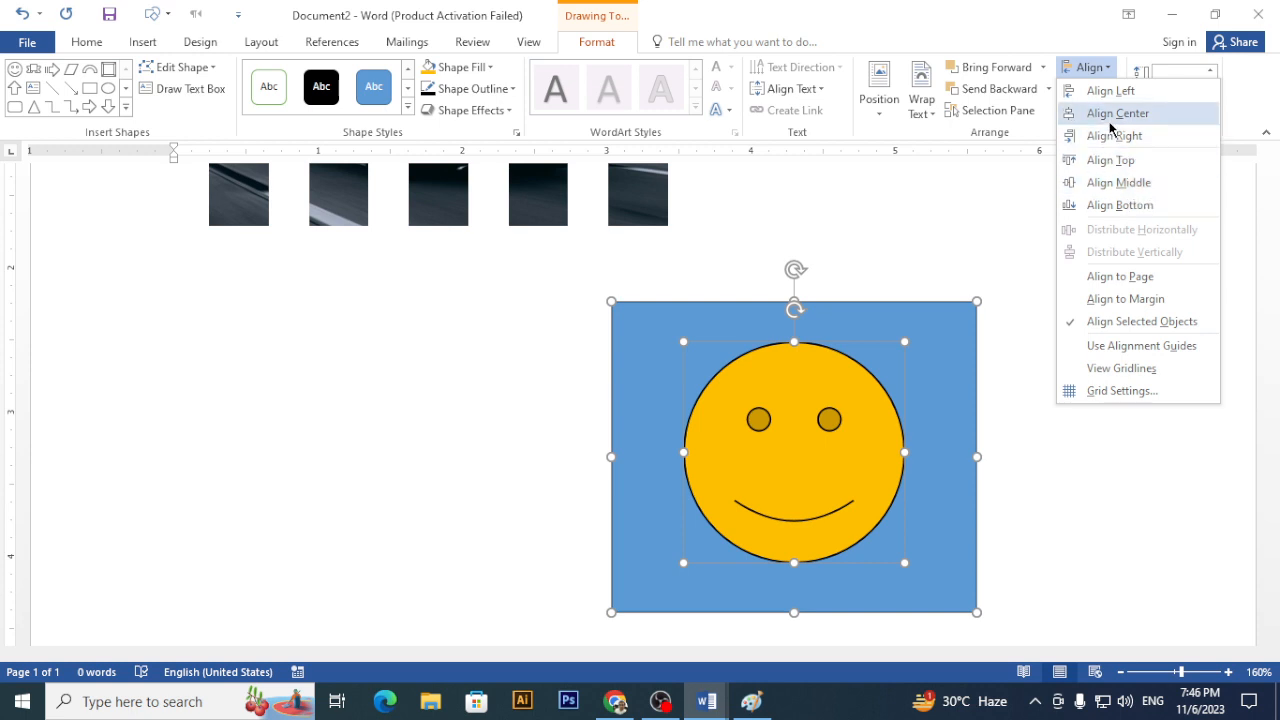
click(1118, 184)
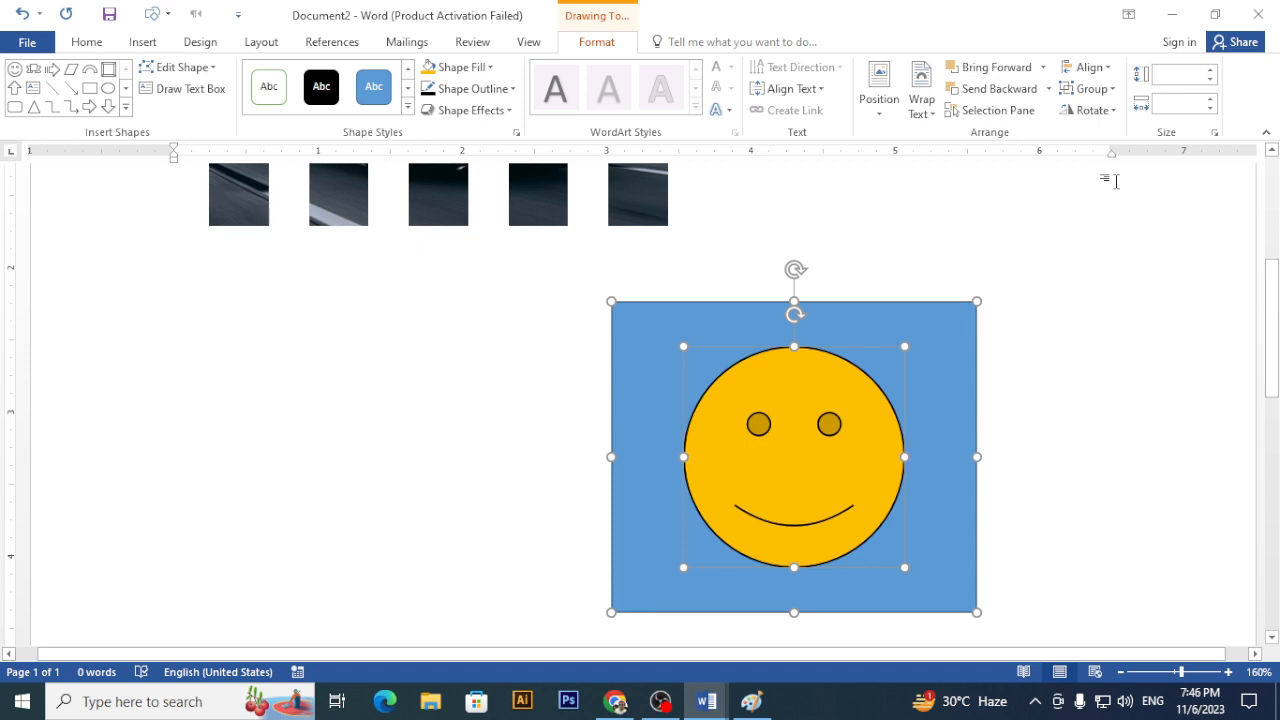
click(1049, 431)
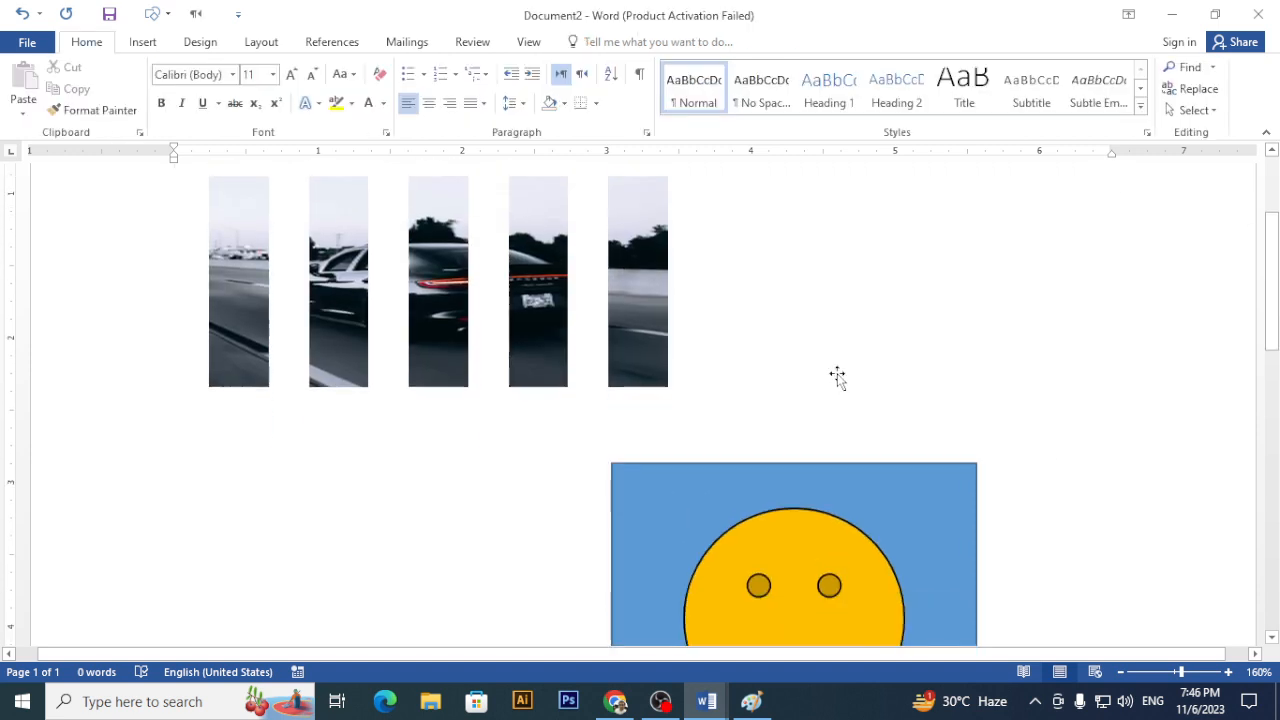
- Group the smiley and rectangle into one 2.15 by 2.53 inch object and drag it left under the photo strips
scroll(837, 374, down, 2)
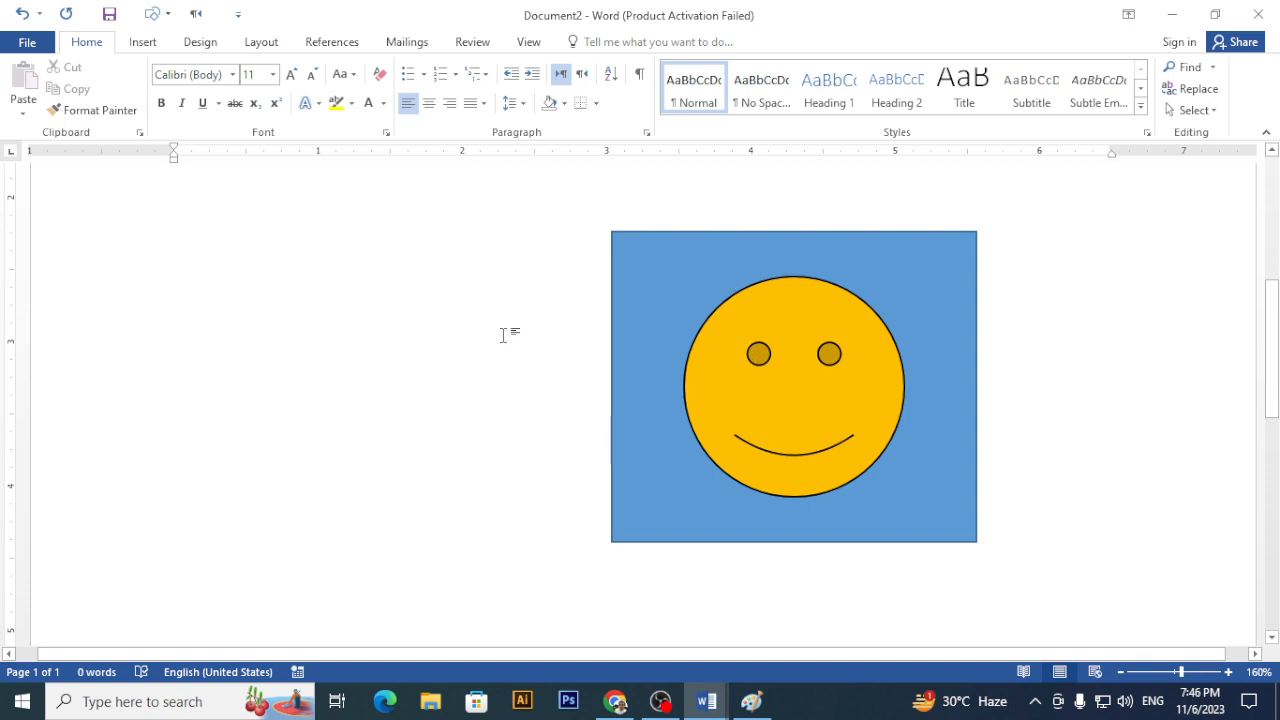
click(773, 403)
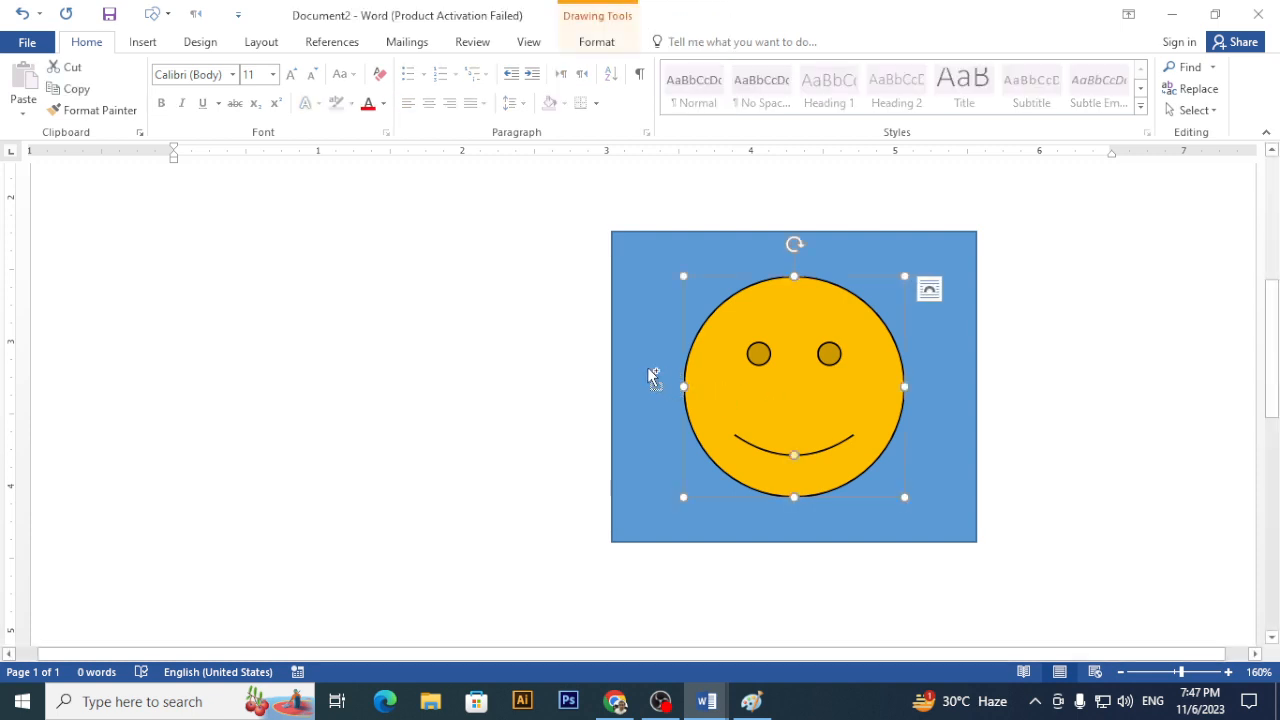
click(606, 41)
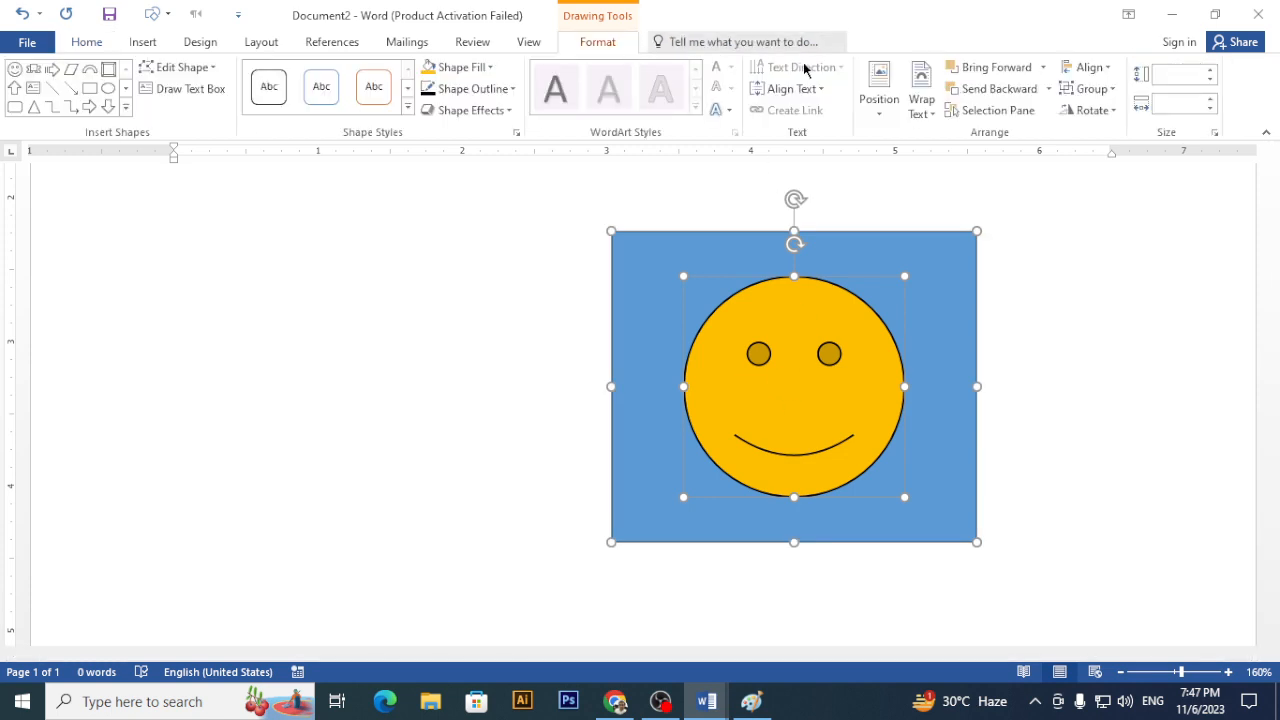
click(1110, 89)
click(1080, 109)
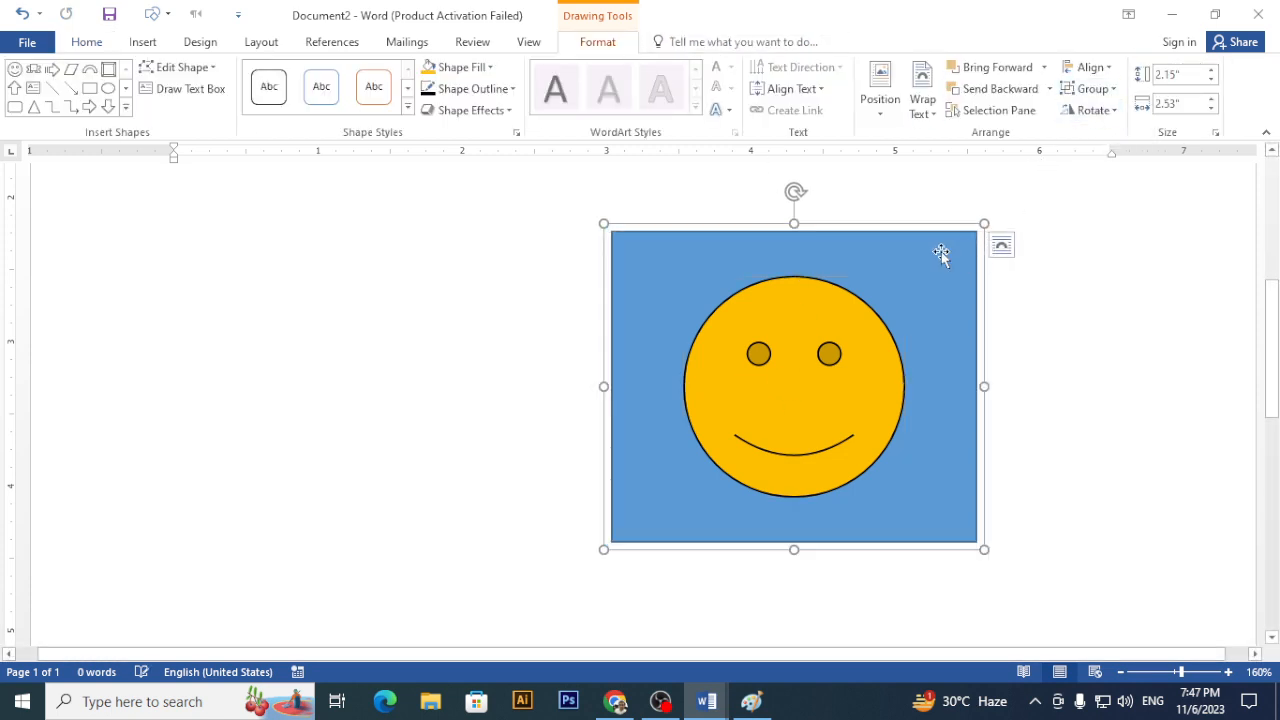
drag(861, 256, 582, 229)
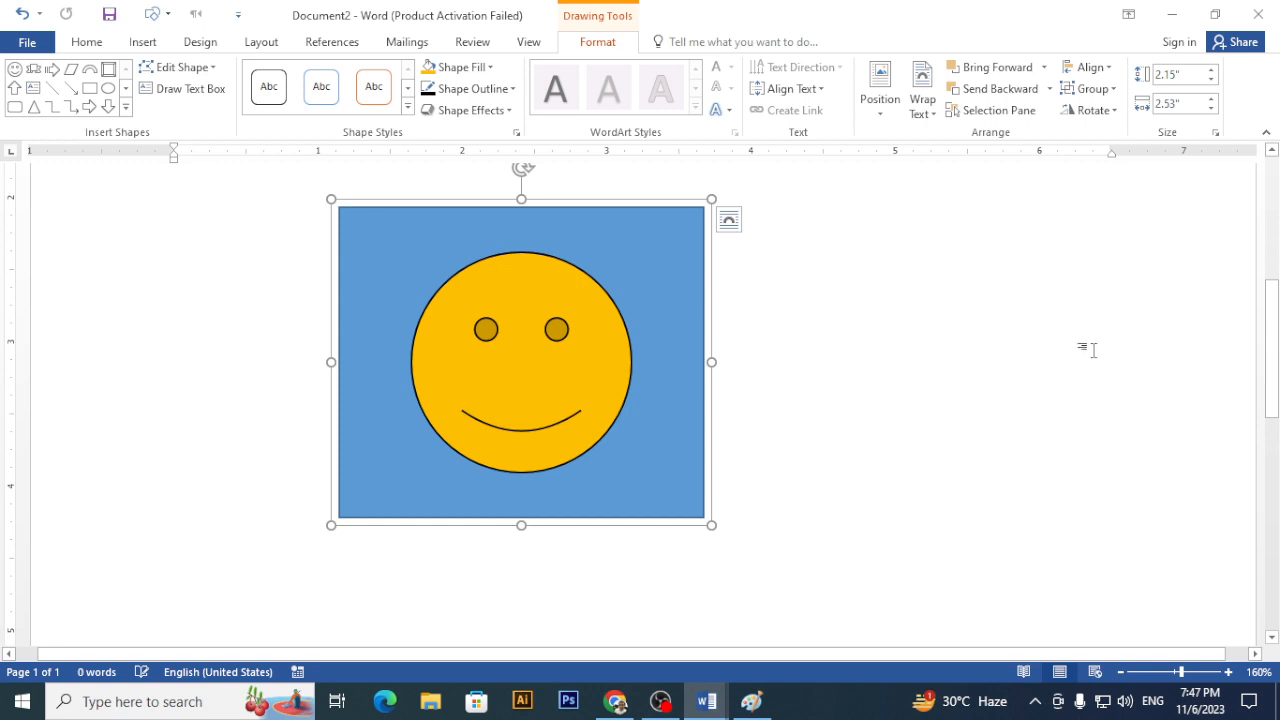
key(ctrl+Home)
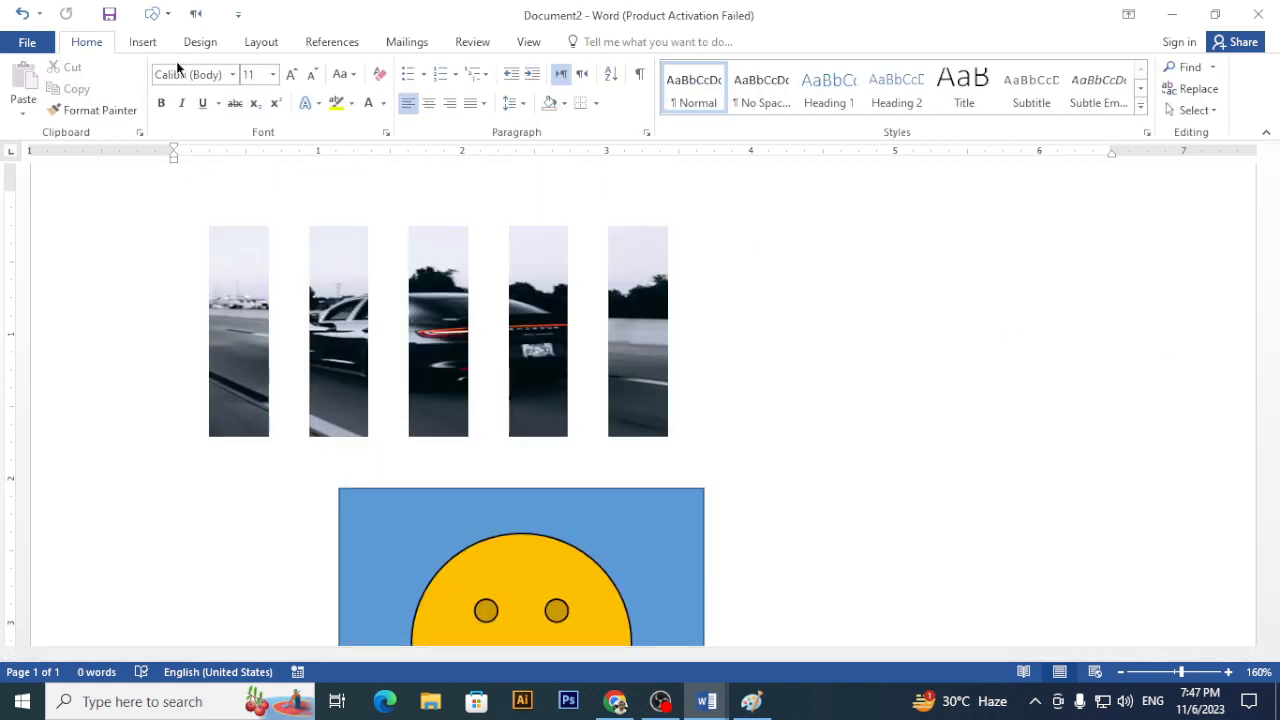
- Draw a text box right of the photo strips containing 'Techno kids Students'
click(145, 44)
click(257, 88)
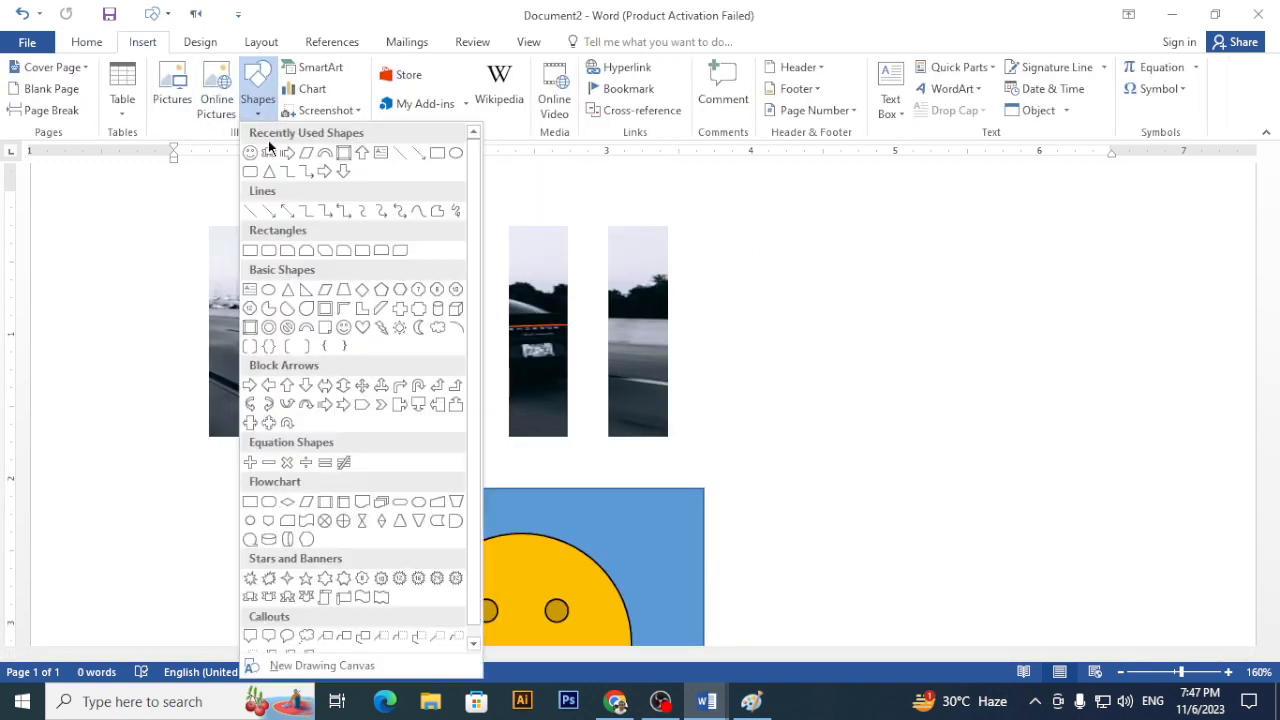
click(250, 289)
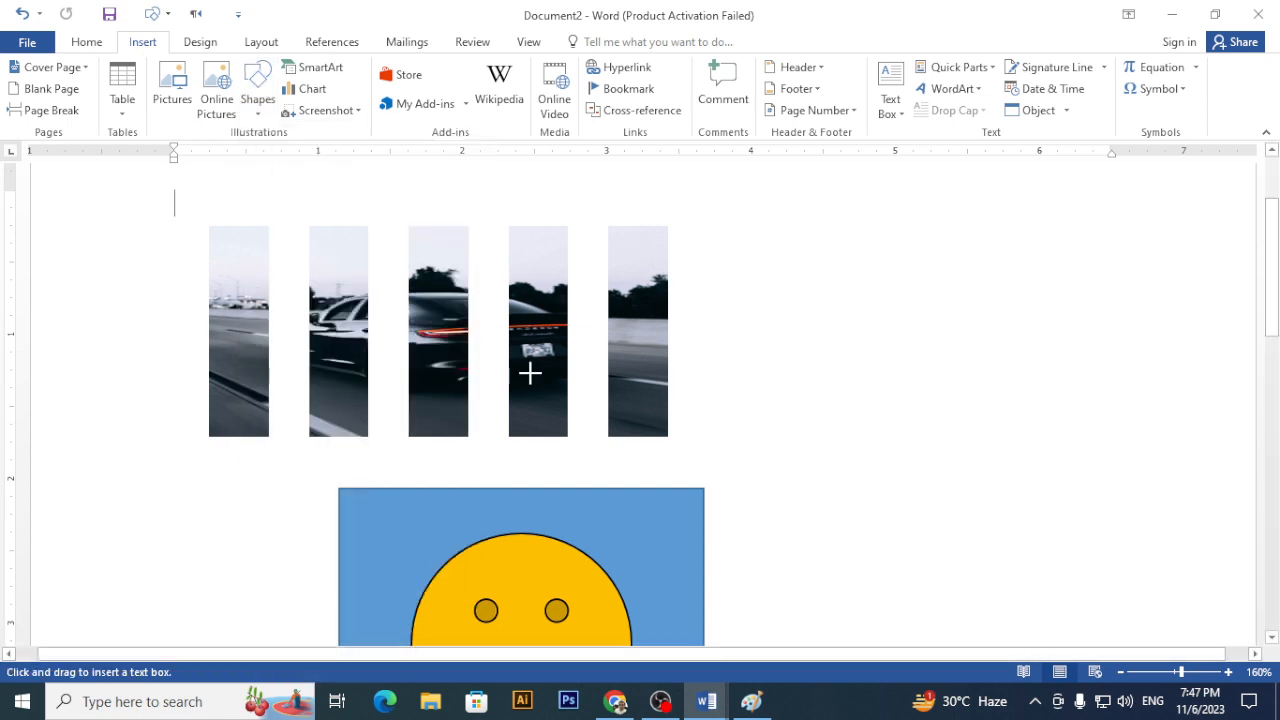
drag(746, 398, 1177, 522)
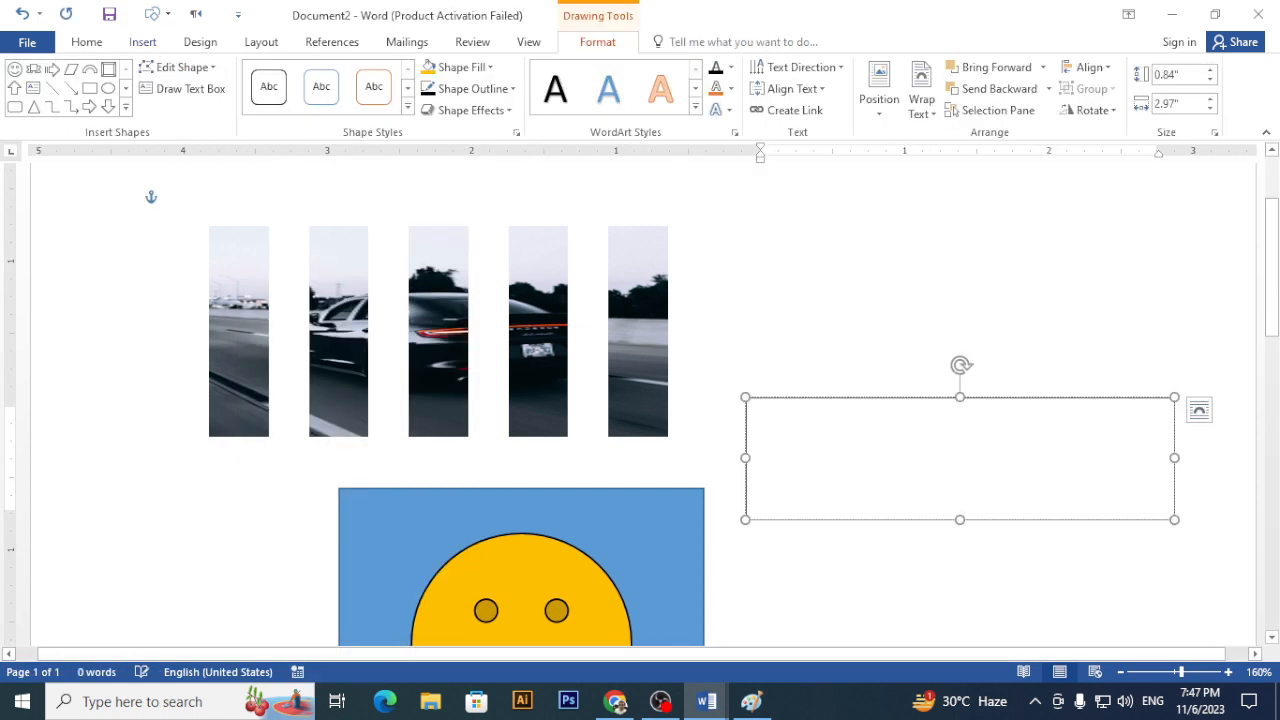
text(Techno )
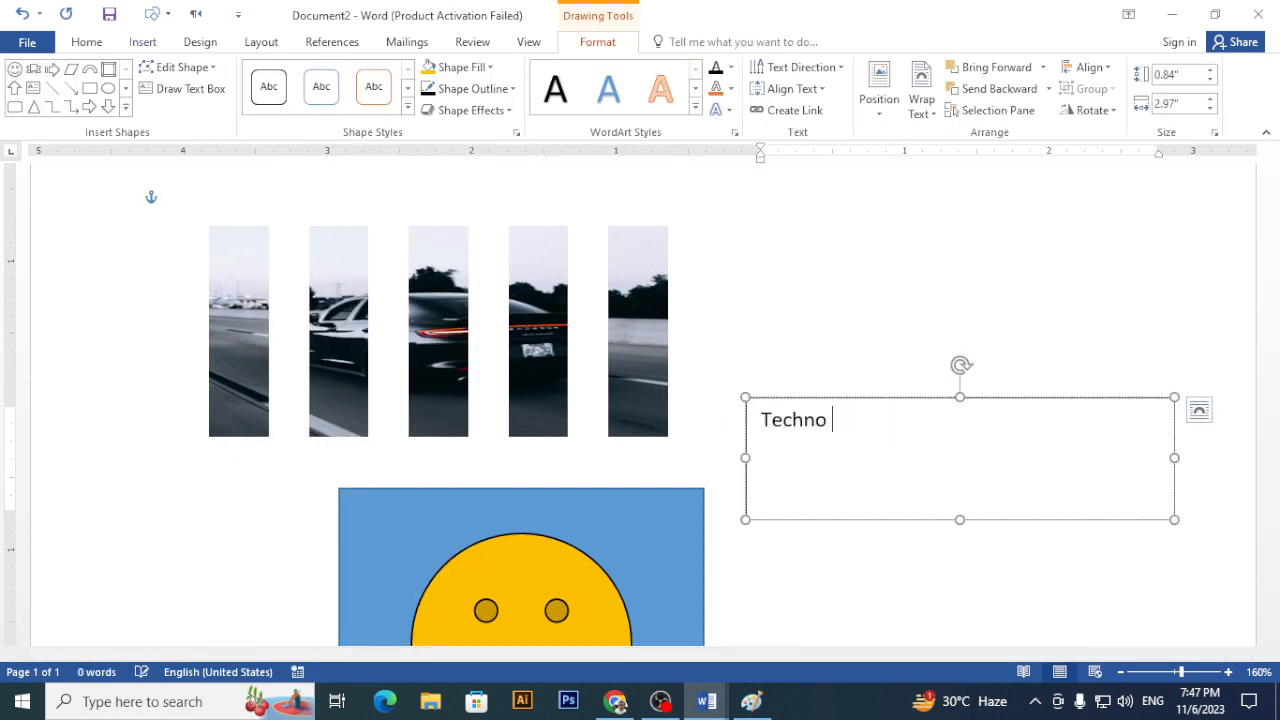
text(kids Students)
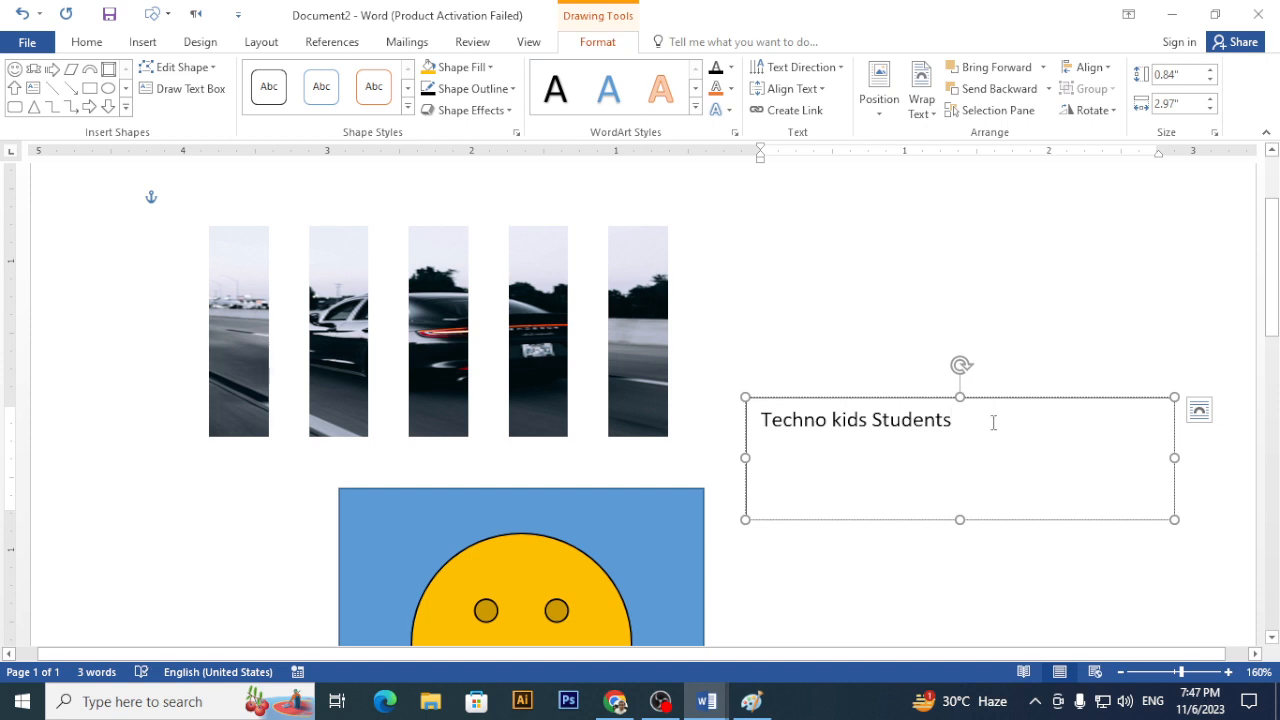
- Apply the orange-outline WordArt style to the caption text and enlarge its font
drag(993, 422, 720, 408)
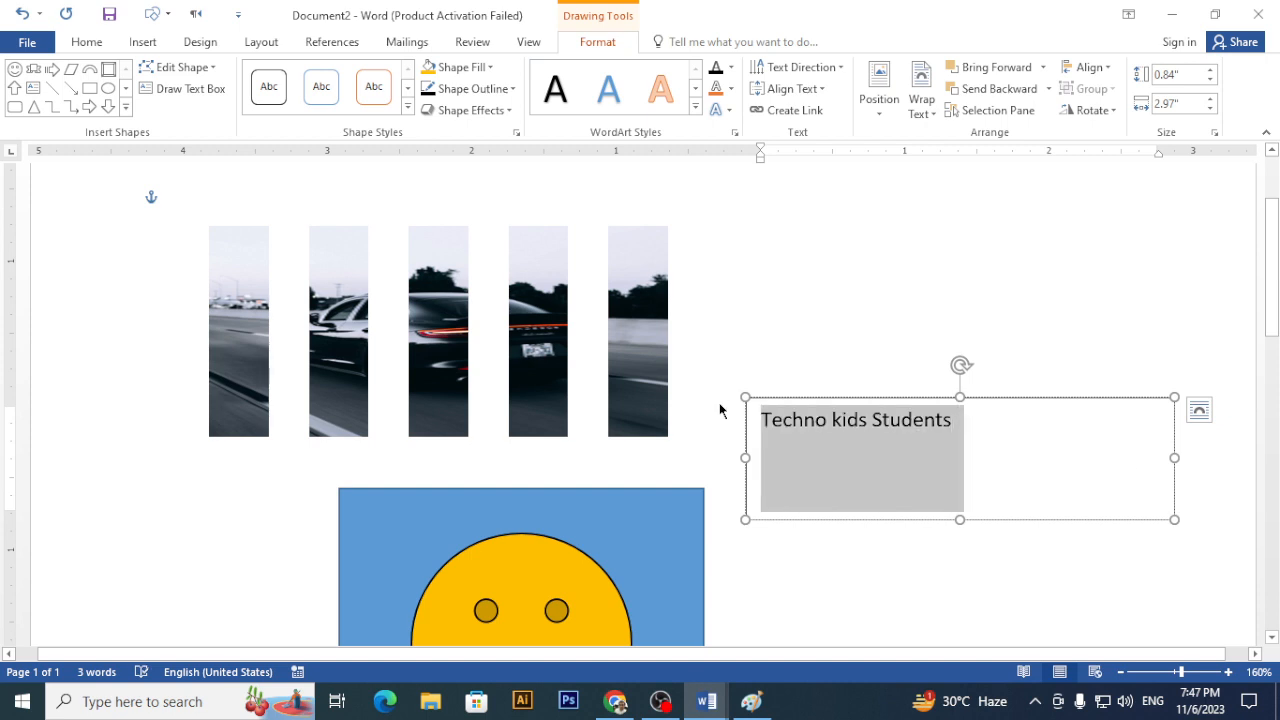
click(693, 107)
click(712, 194)
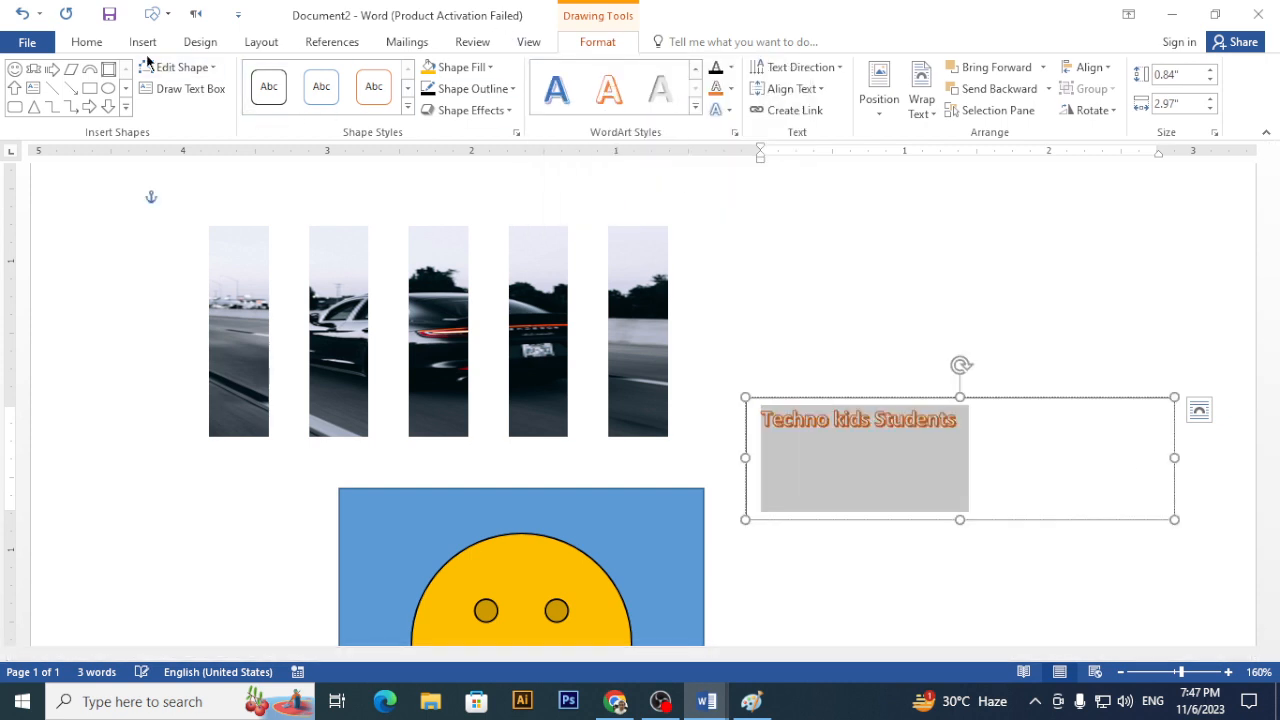
key(ctrl+shift+period)
key(ctrl+shift+period)
key(ctrl+shift+period)
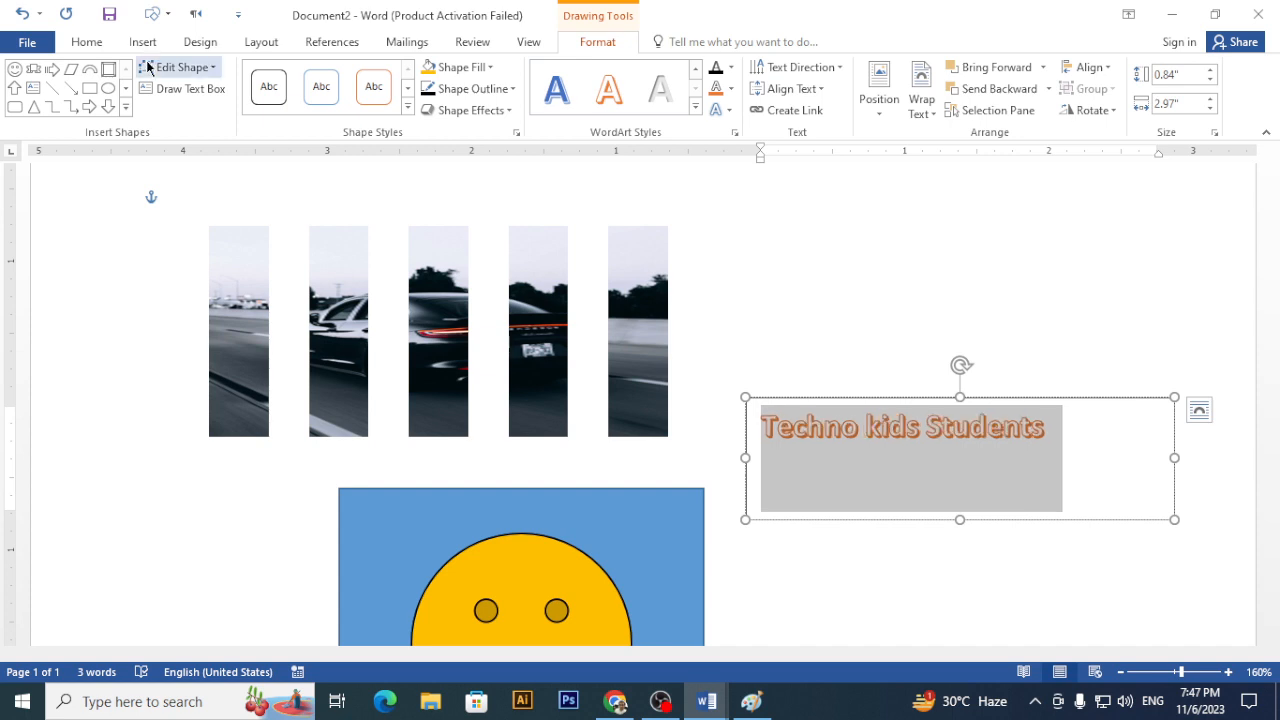
- Give the caption text an orange glow variation from Text Effects
click(470, 110)
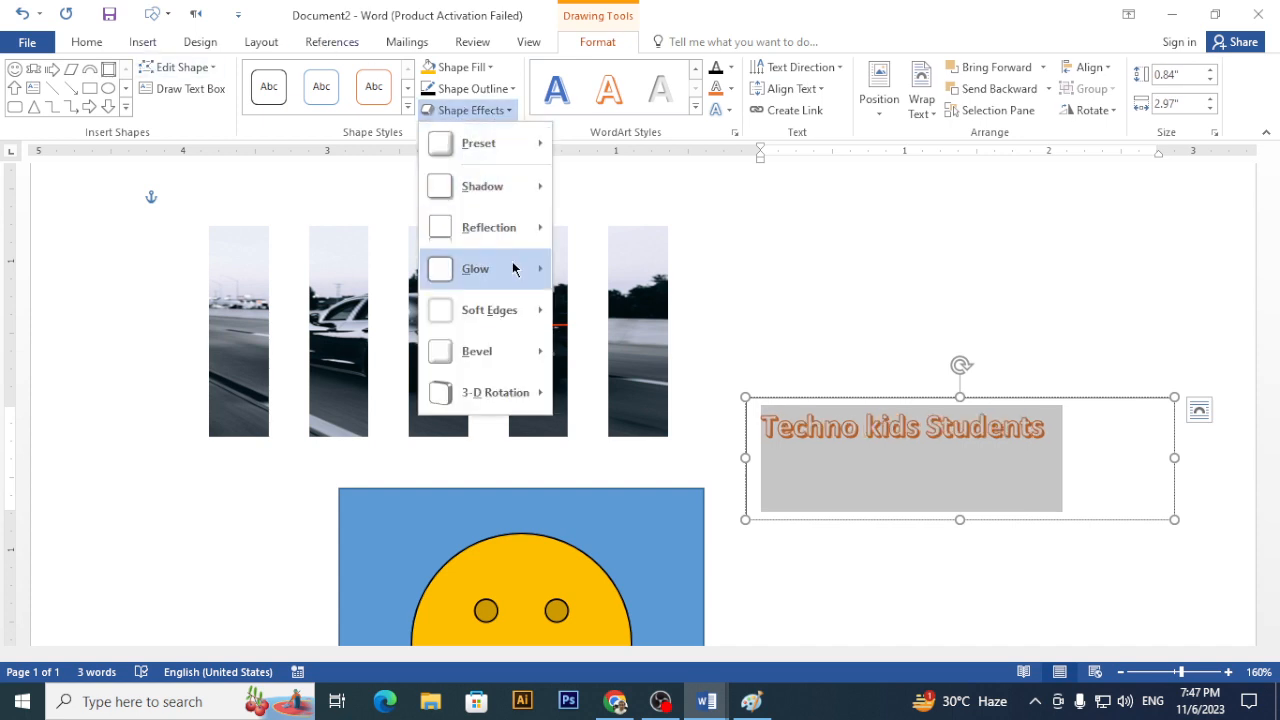
mouse_move(513, 268)
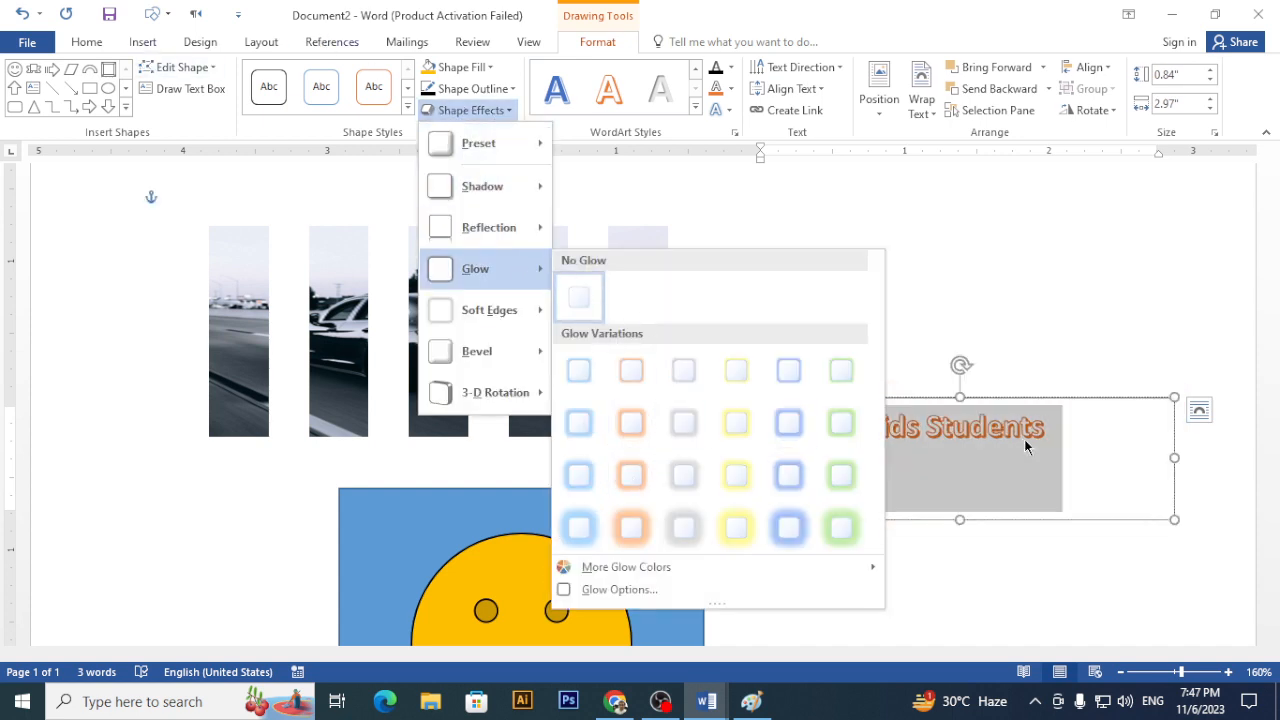
click(722, 110)
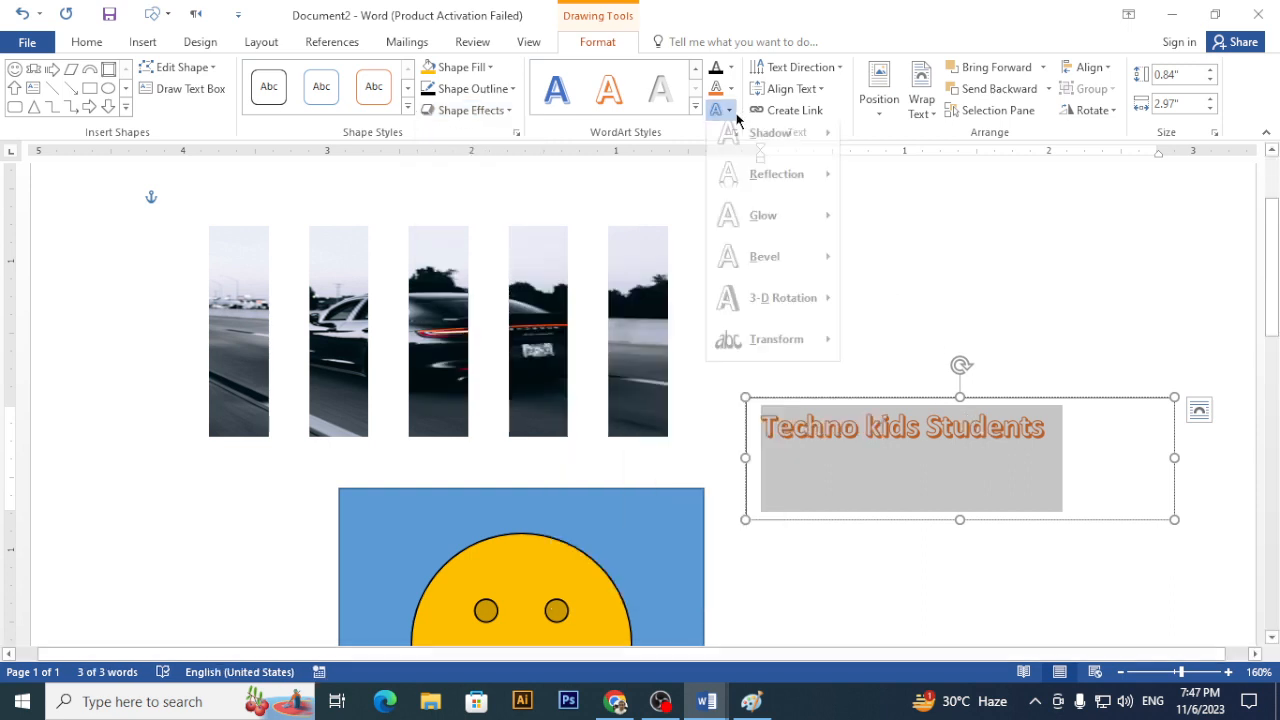
mouse_move(801, 231)
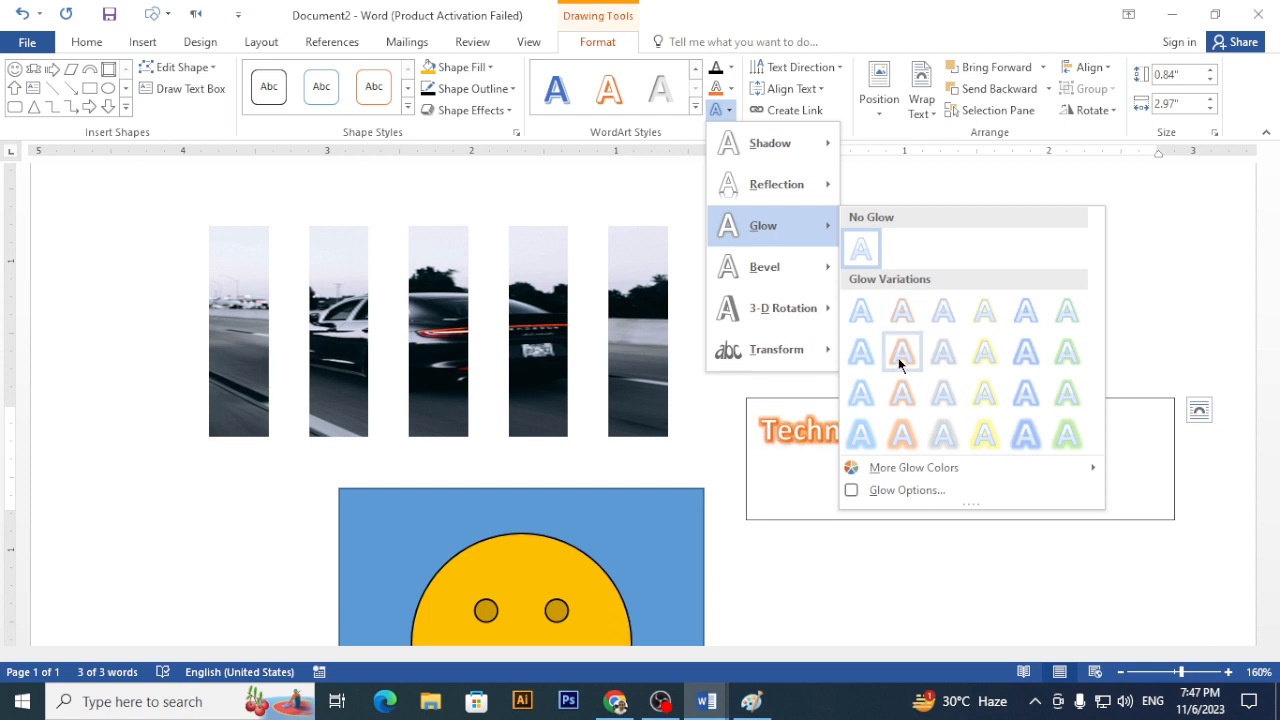
click(900, 432)
scroll(897, 467, down, 5)
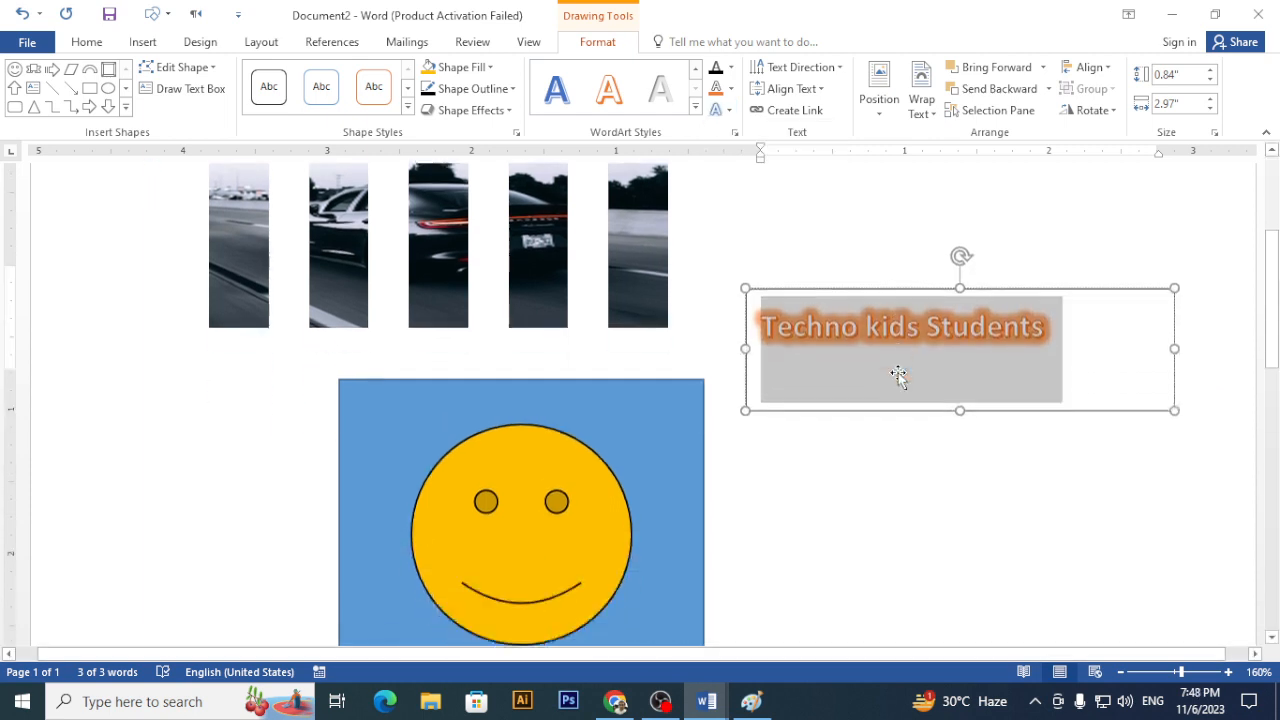
click(670, 338)
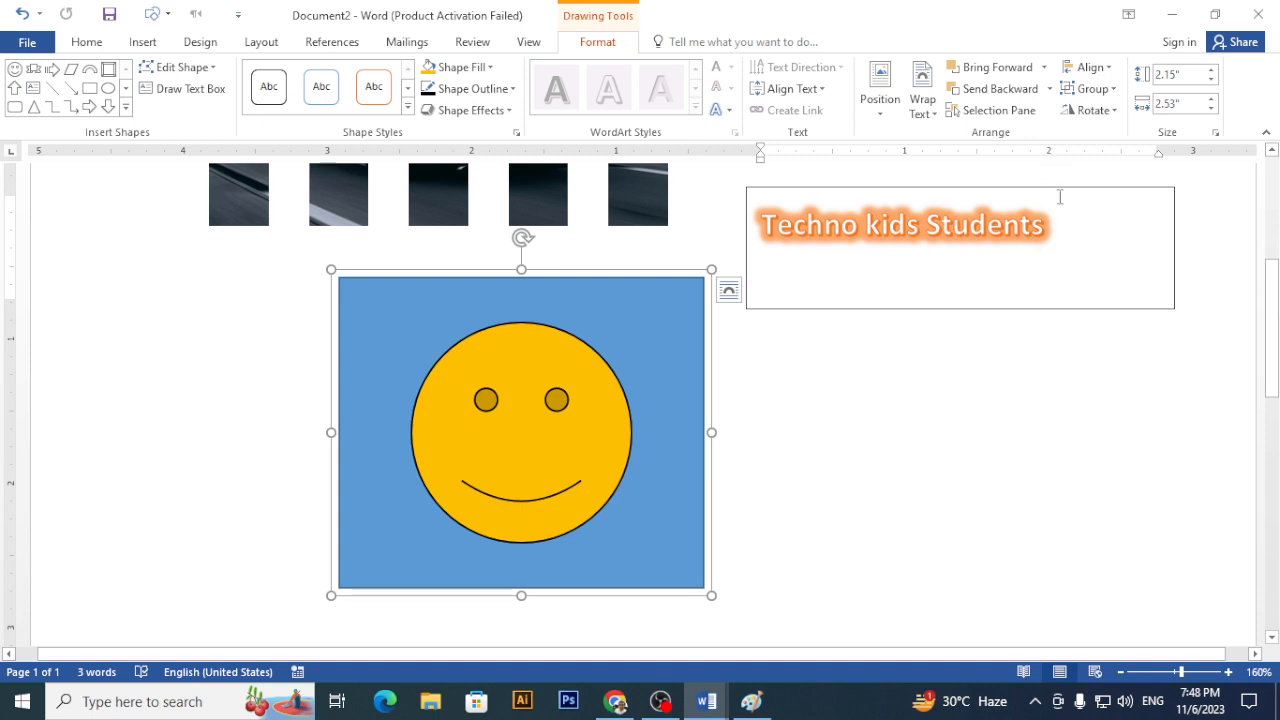
- Move the caption box onto the smiley picture's bottom and resize it to 0.51 by 2.53 inches
drag(1054, 190, 651, 530)
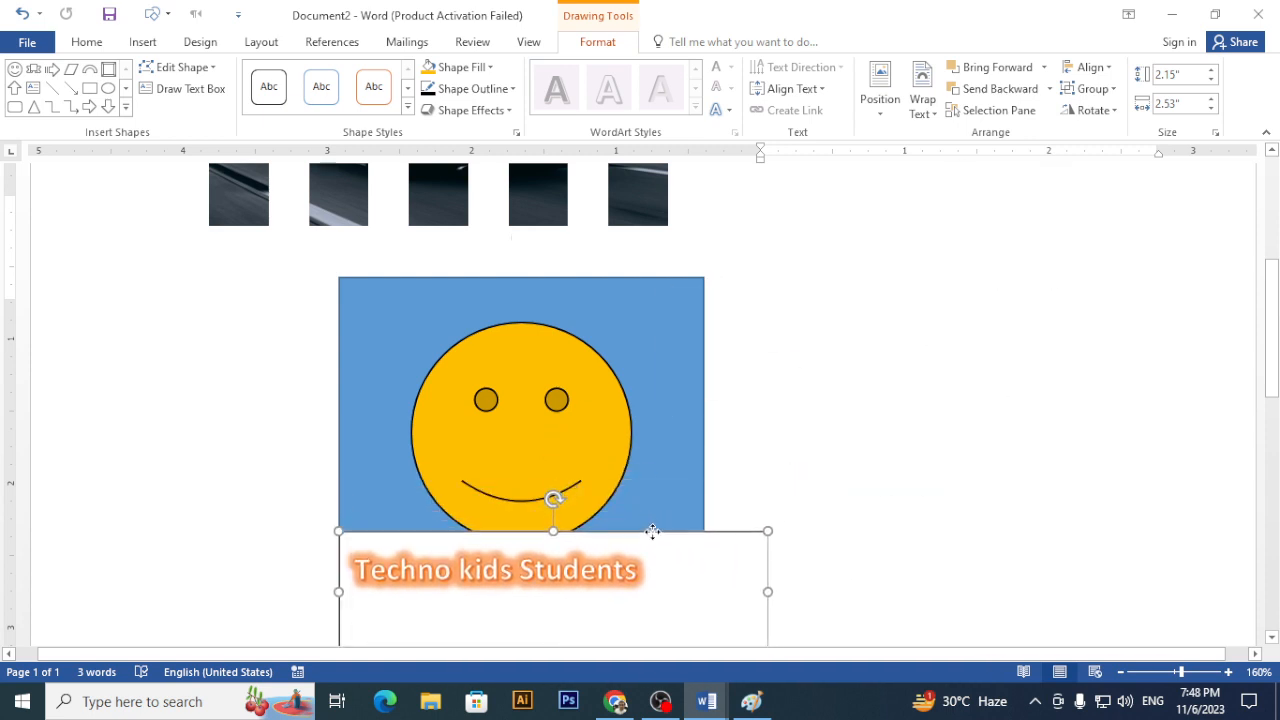
scroll(671, 373, down, 3)
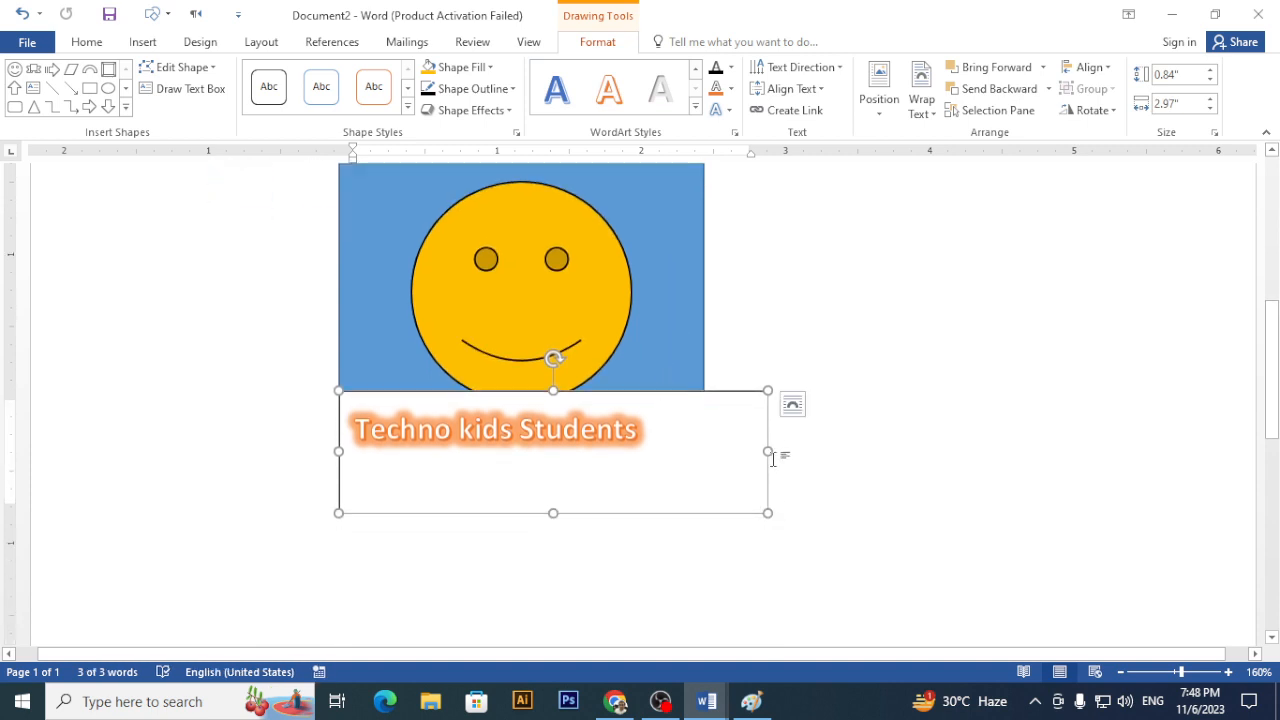
drag(765, 451, 704, 451)
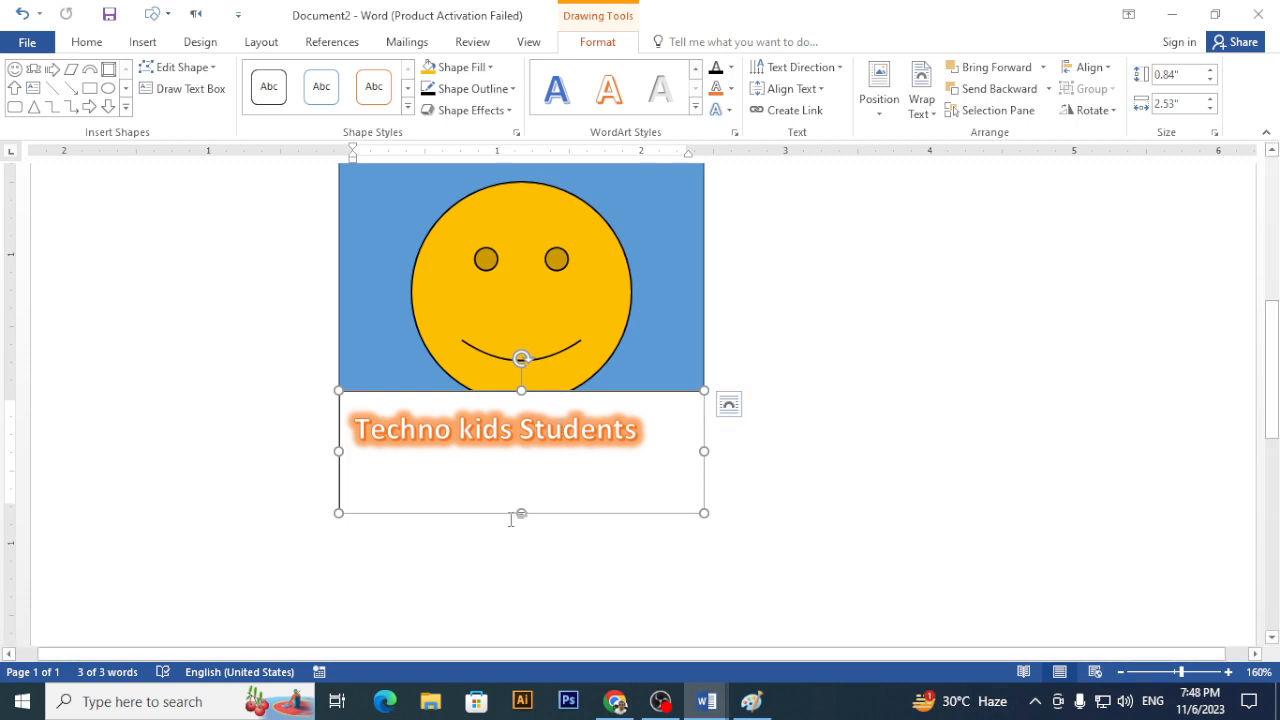
drag(521, 513, 519, 465)
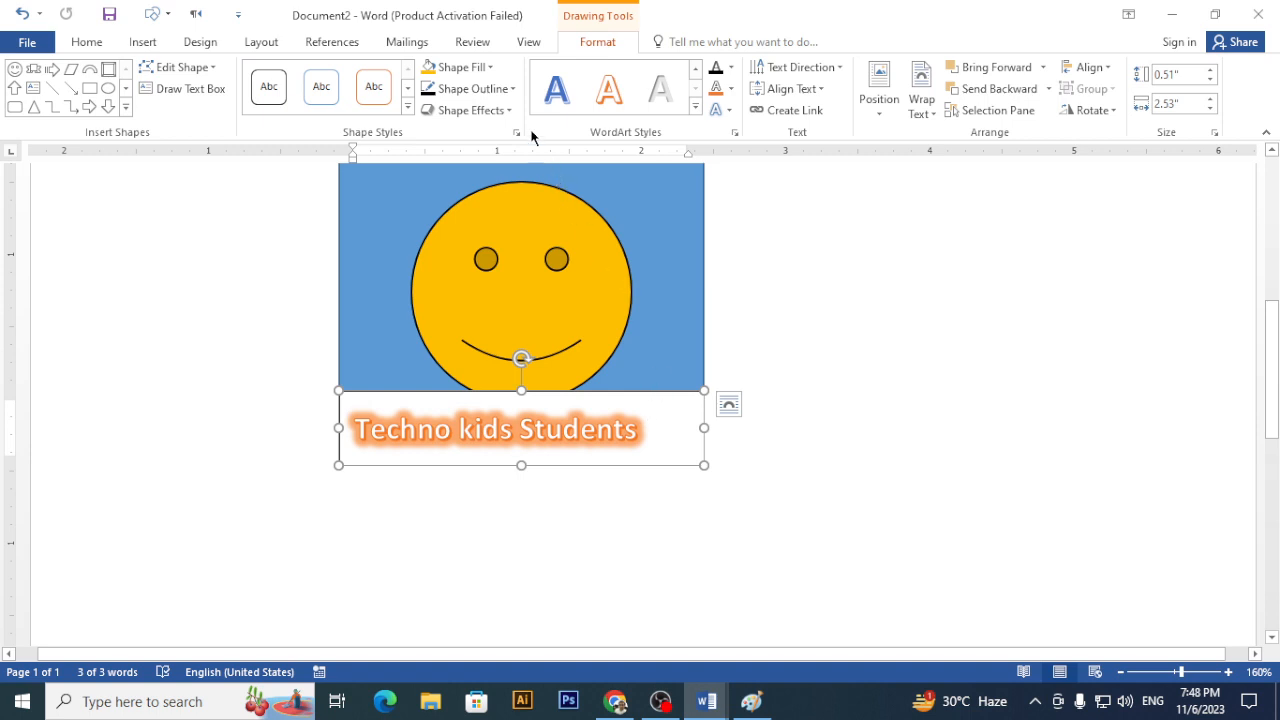
- Set the caption box's Shape Fill to No Fill and adjust its bottom edge
click(488, 67)
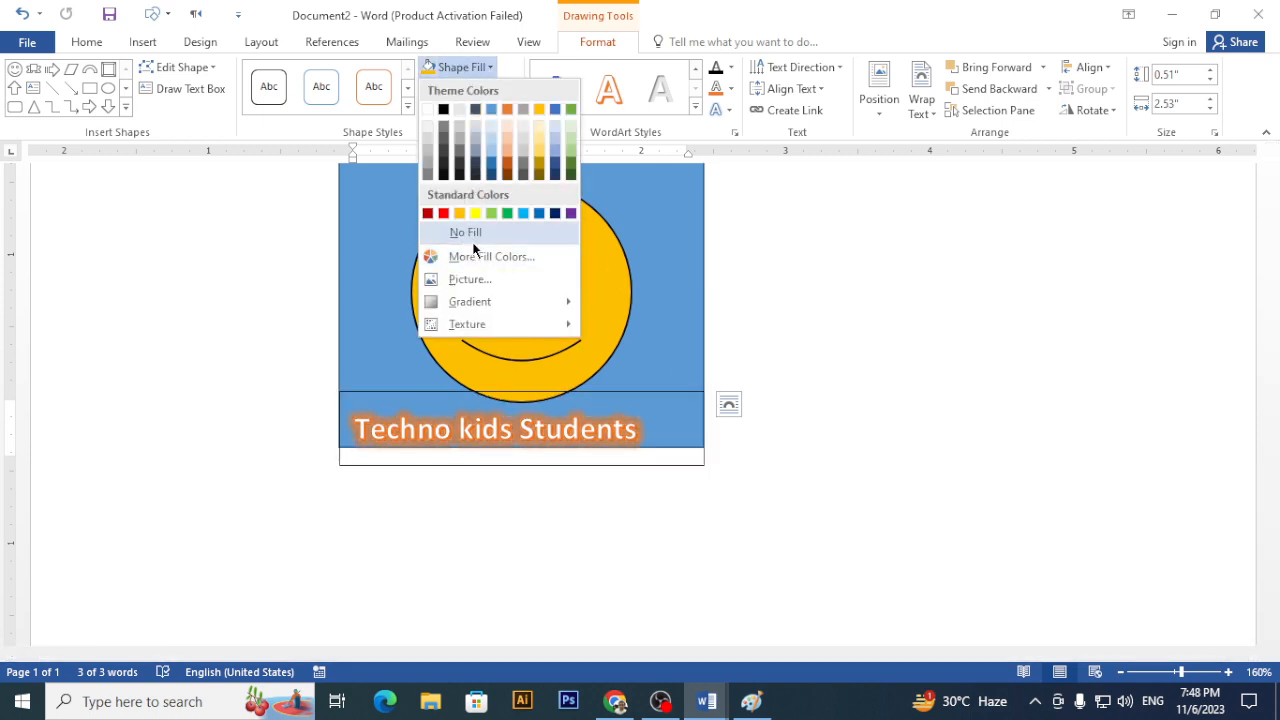
click(474, 240)
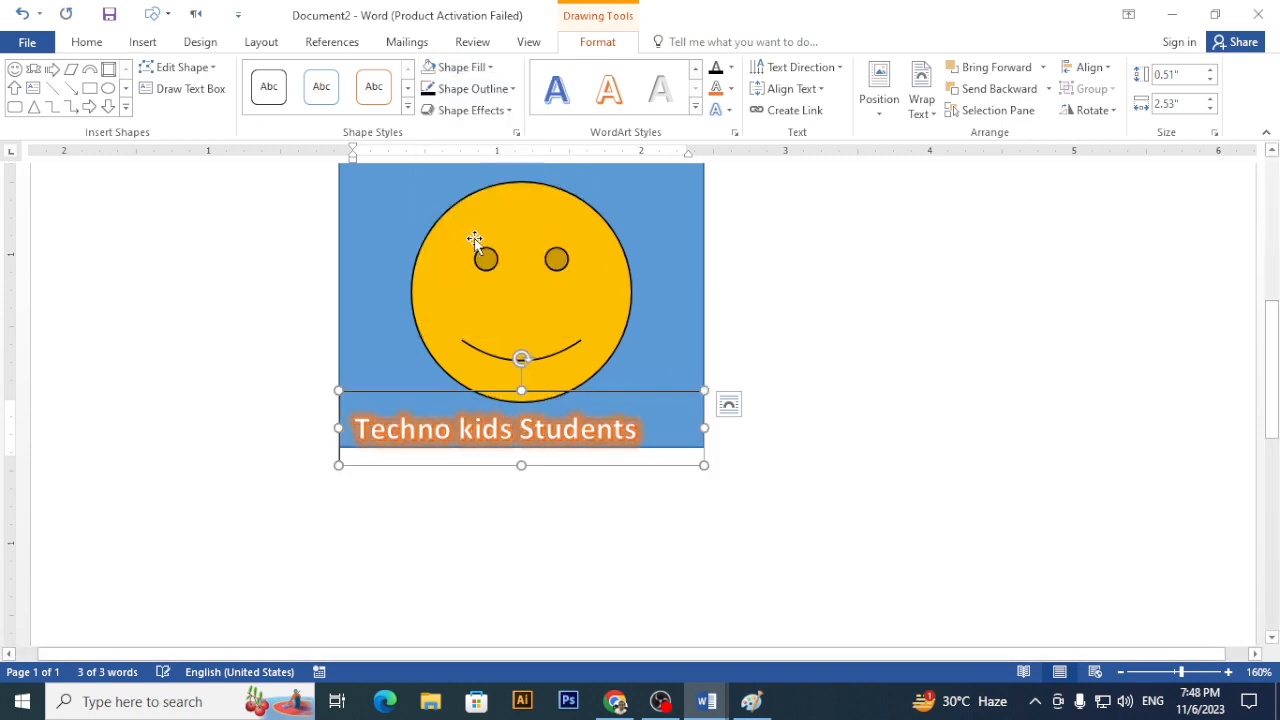
click(790, 387)
scroll(686, 443, down, 5)
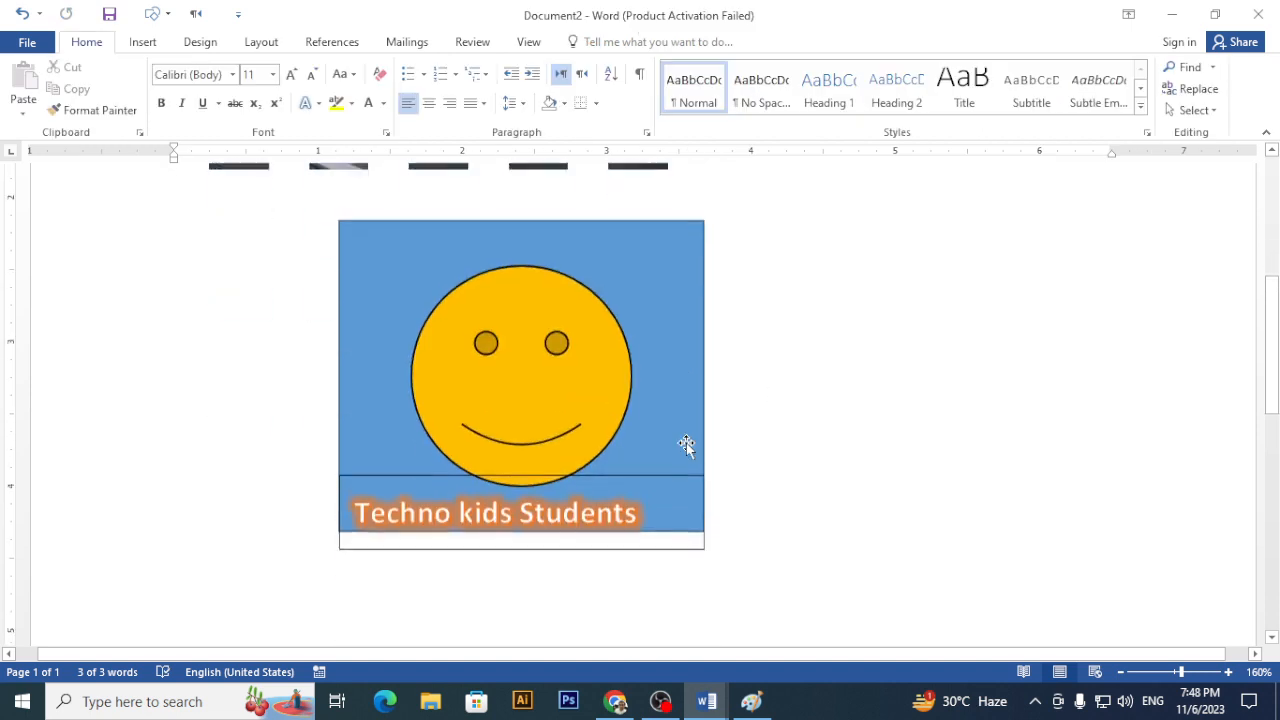
click(519, 537)
drag(521, 537, 522, 519)
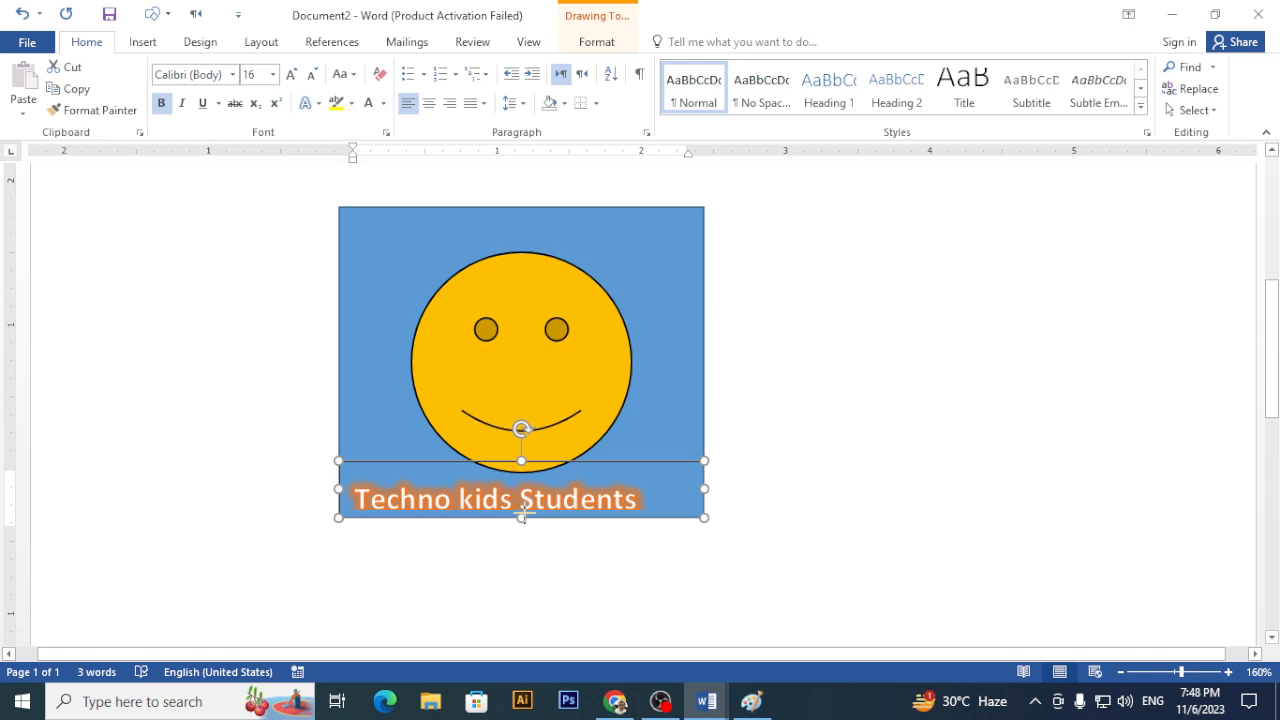
drag(521, 516, 524, 527)
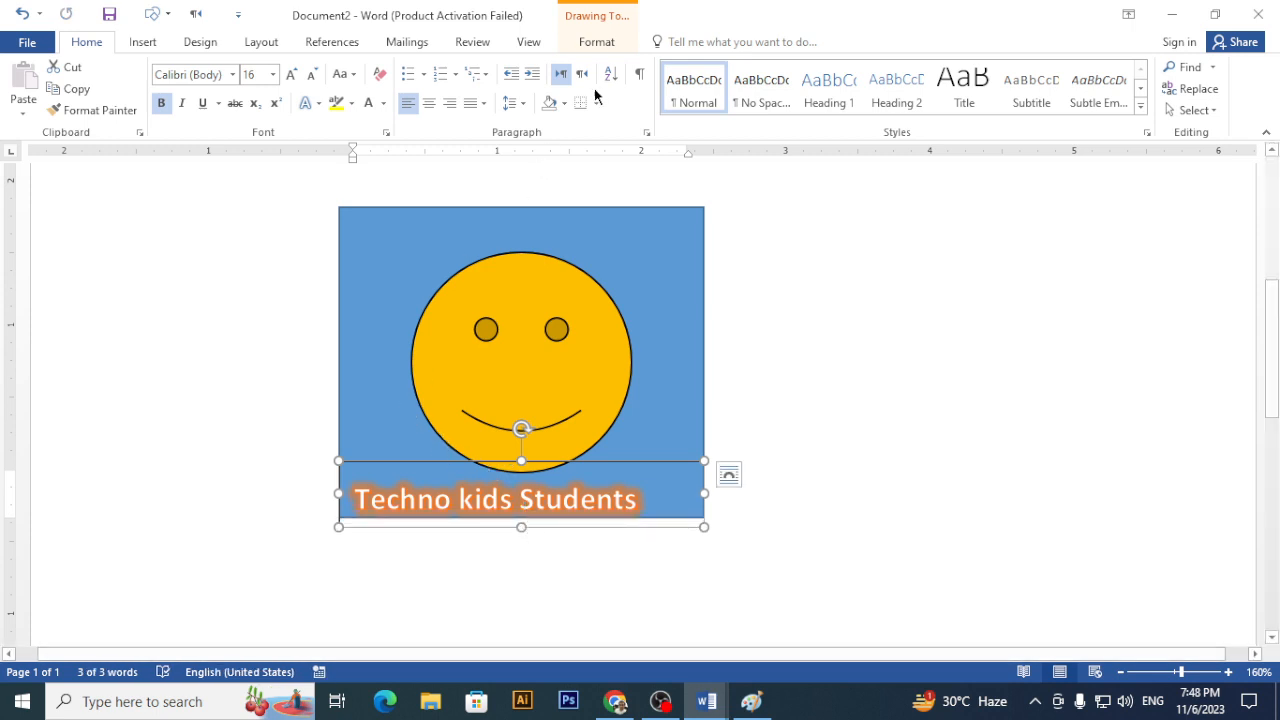
- Set the caption box's Shape Outline to No Outline; a horizontal centring is tried and undone
click(598, 42)
click(513, 89)
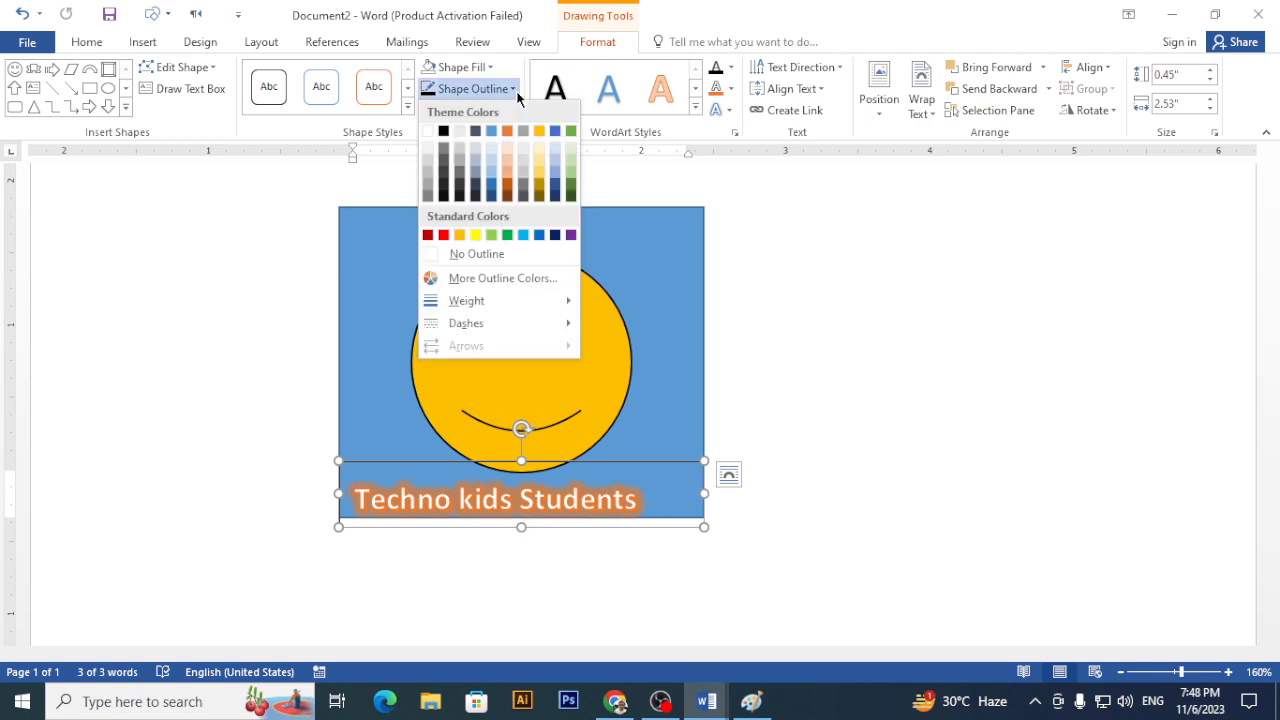
click(477, 253)
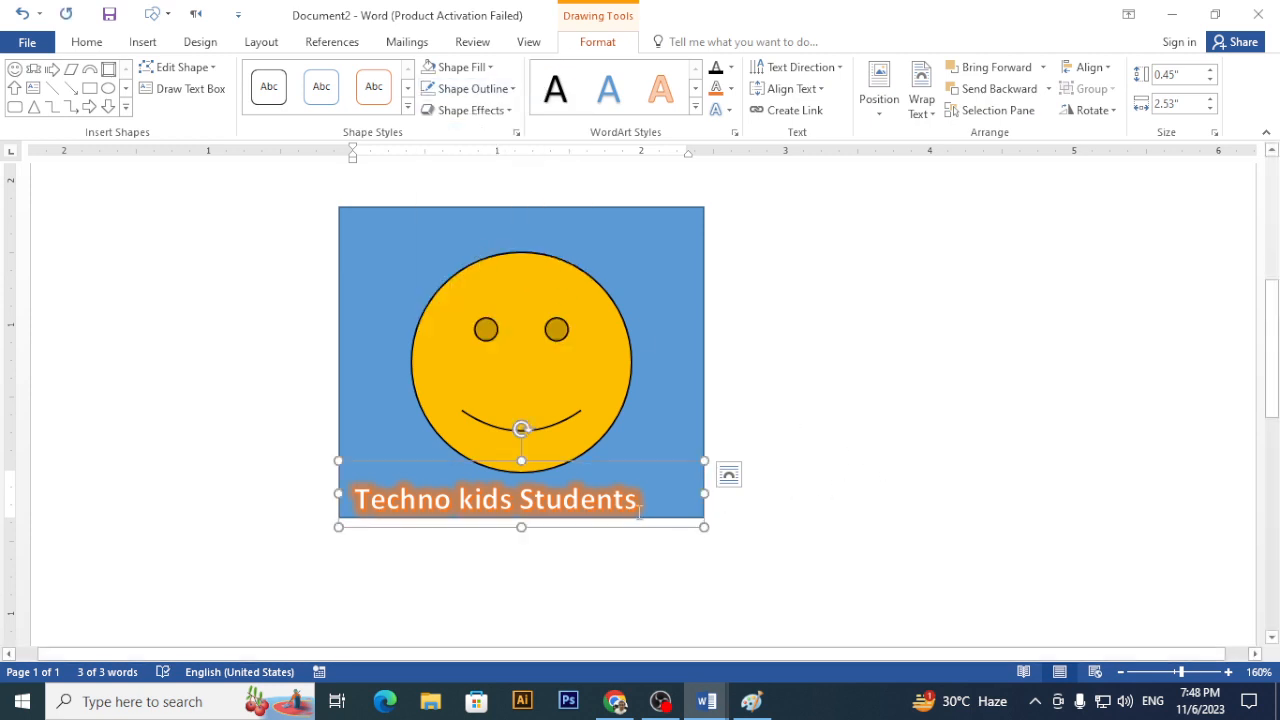
triple_click(596, 504)
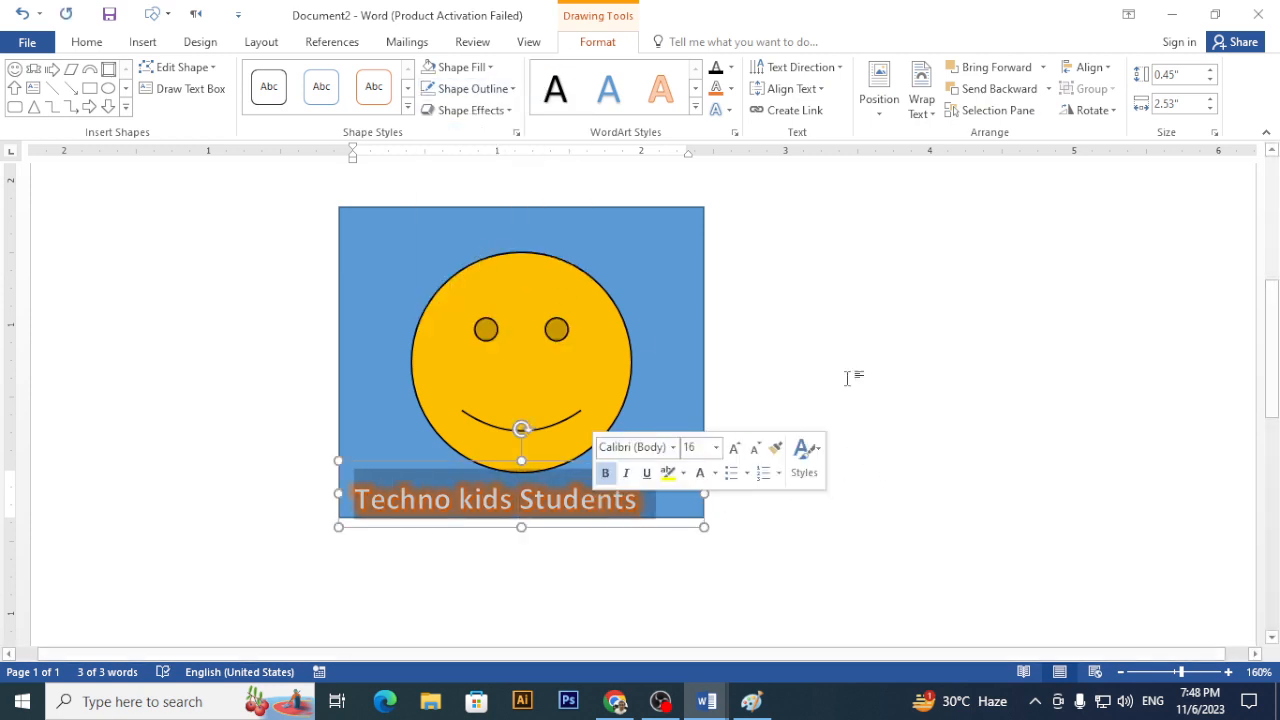
click(1092, 67)
click(1118, 113)
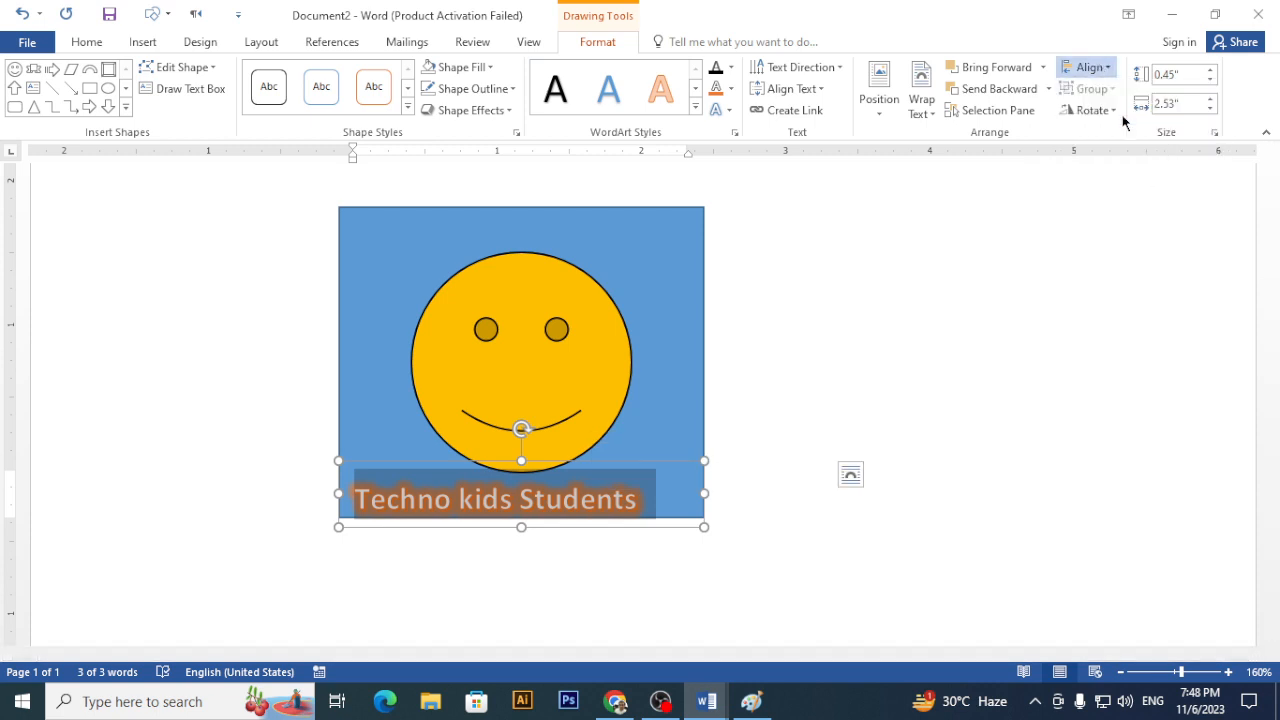
click(1090, 67)
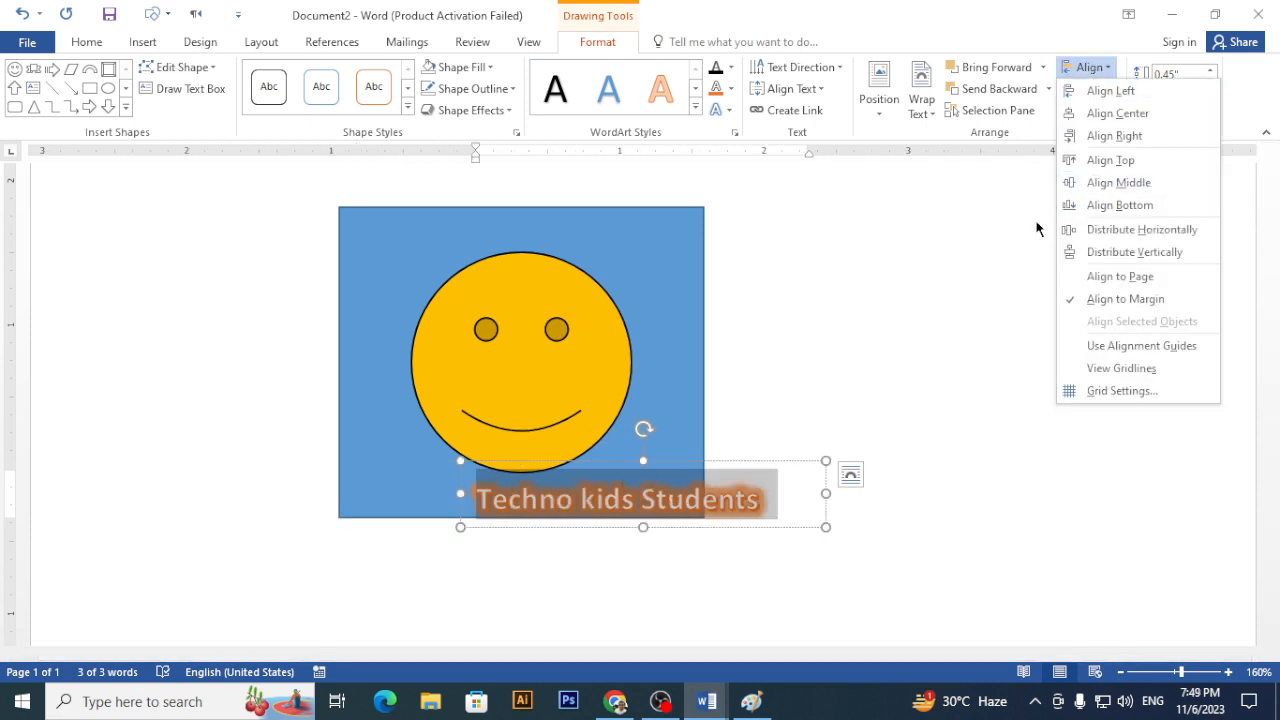
click(991, 237)
key(ctrl+z)
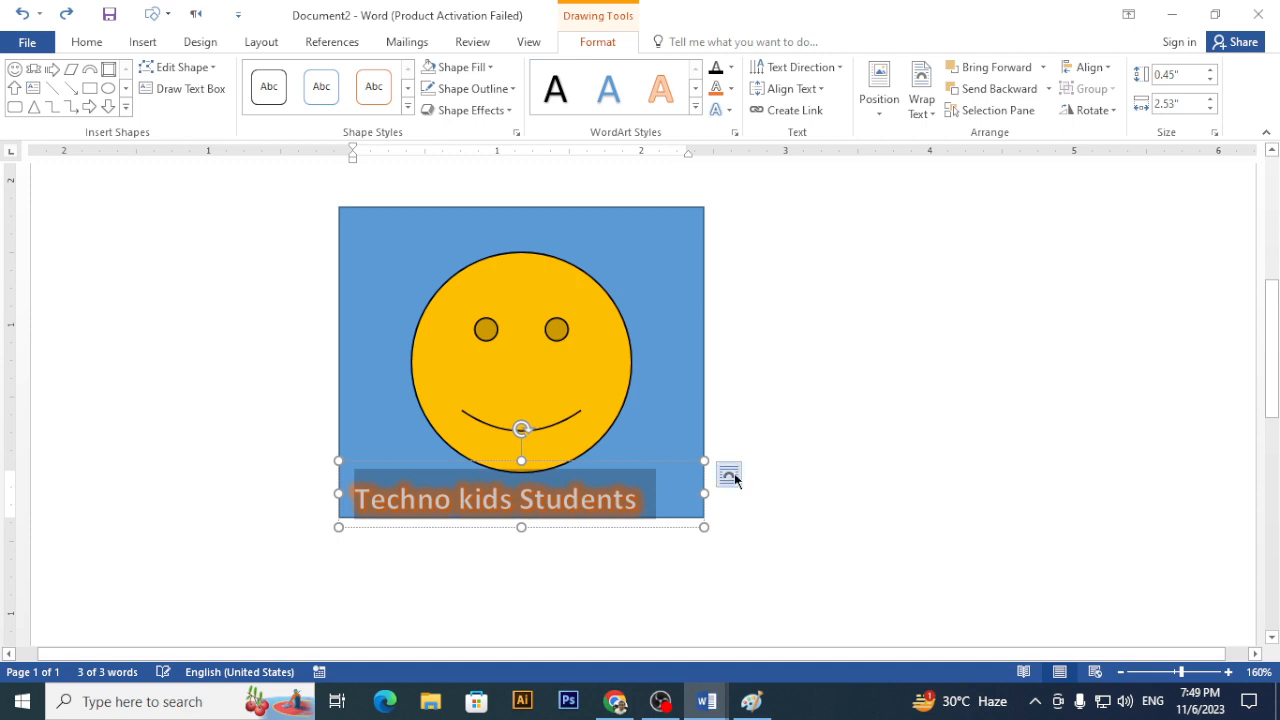
- Enlarge the caption text to 18 pt and reselect the caption box
key(ctrl+shift+period)
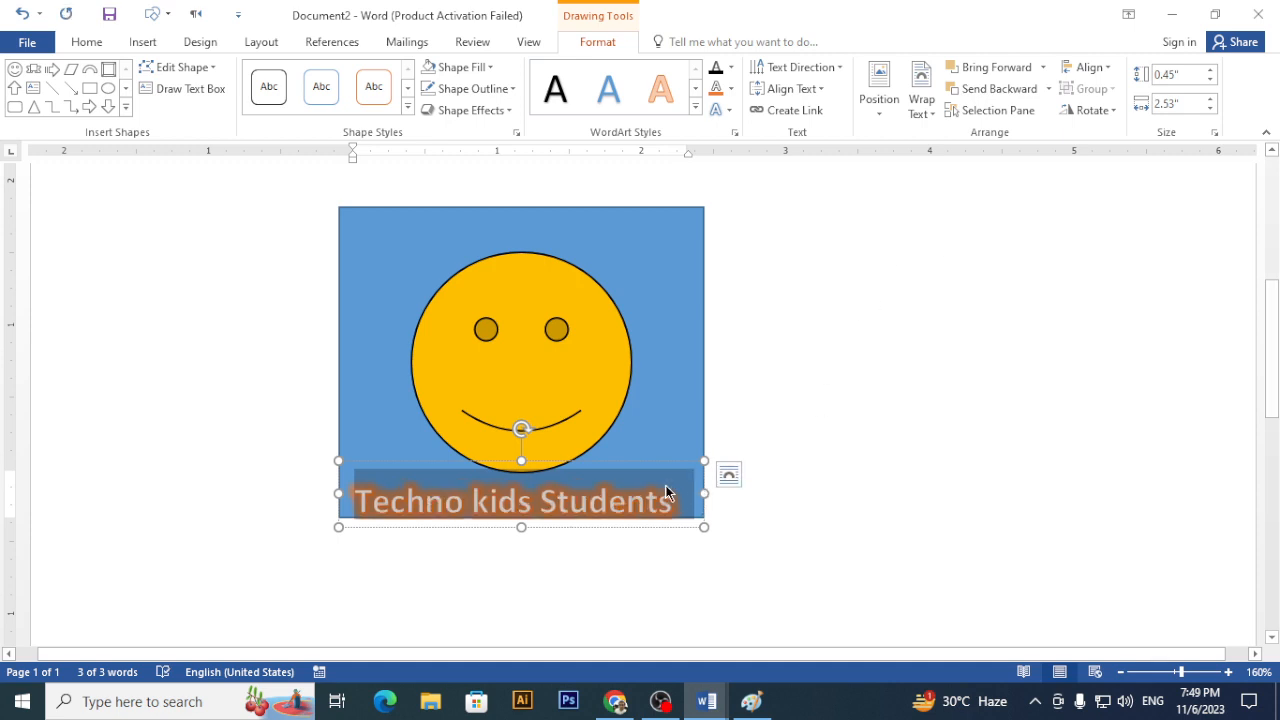
click(1020, 455)
scroll(990, 438, down, 3)
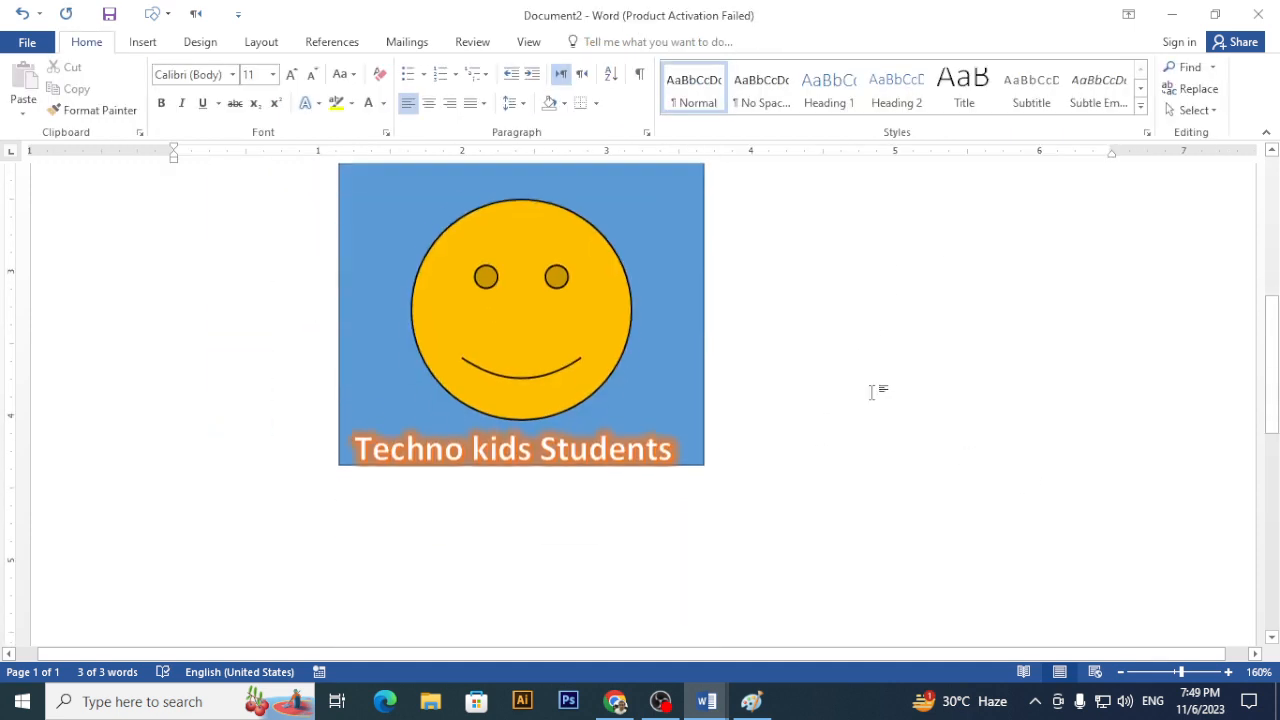
click(540, 428)
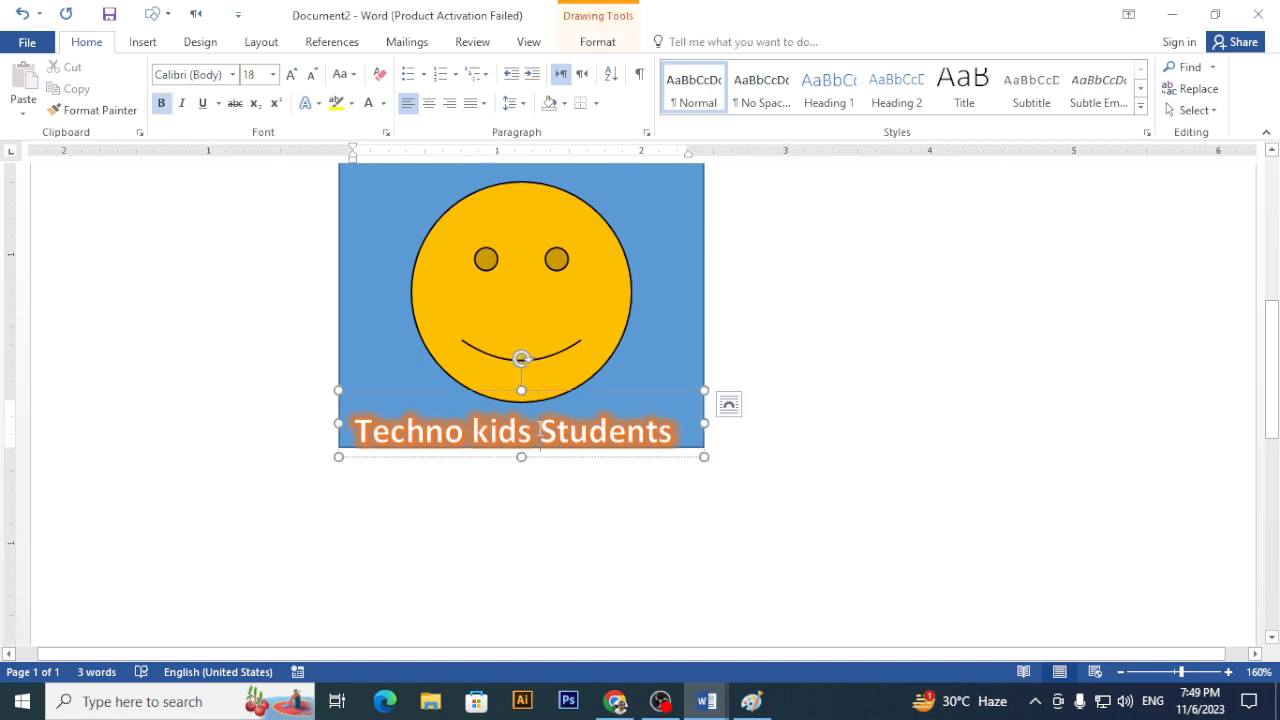
click(701, 328)
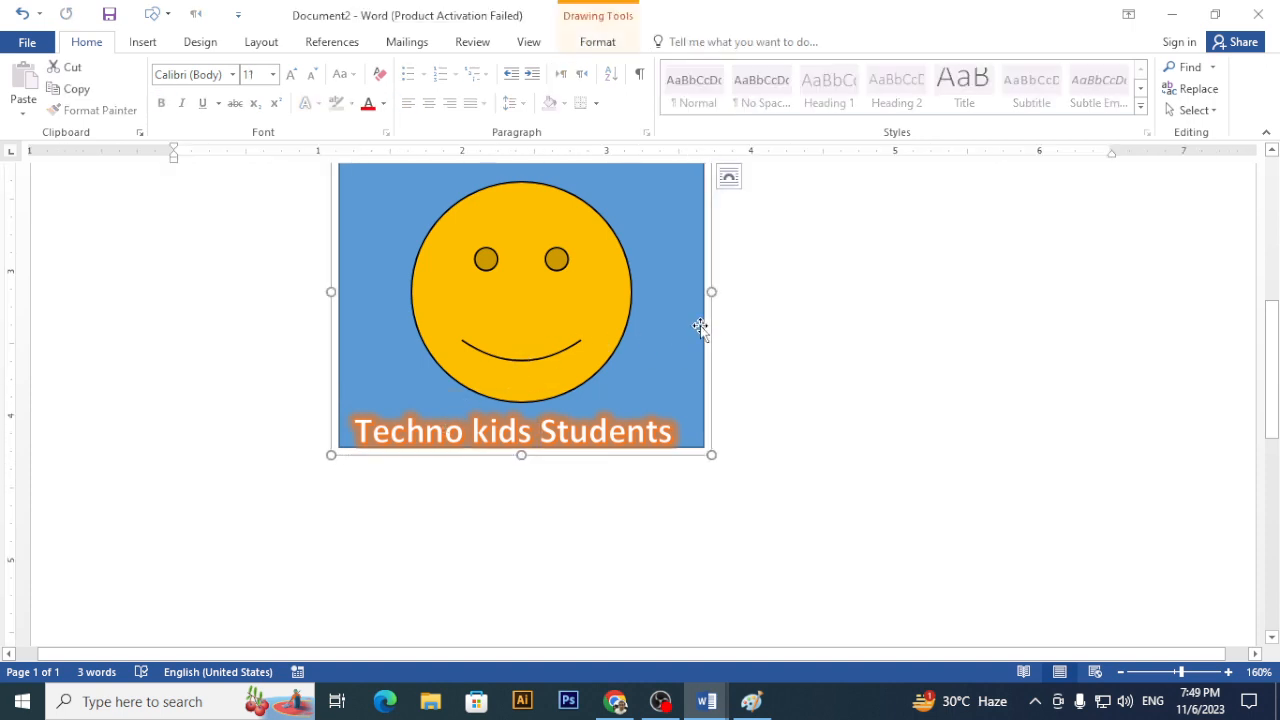
scroll(689, 337, up, 1)
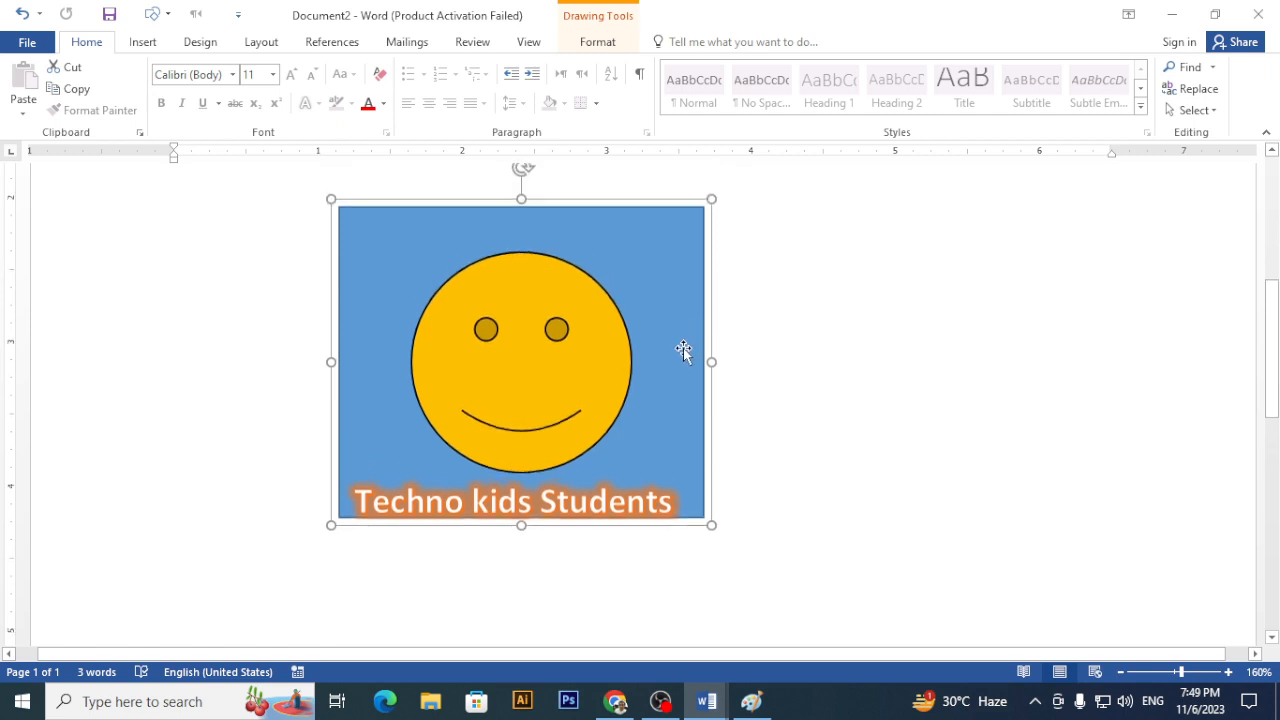
click(603, 500)
- Move the caption to the picture's top-left edge and apply the Follow Path Arch Up transform
drag(590, 452, 600, 217)
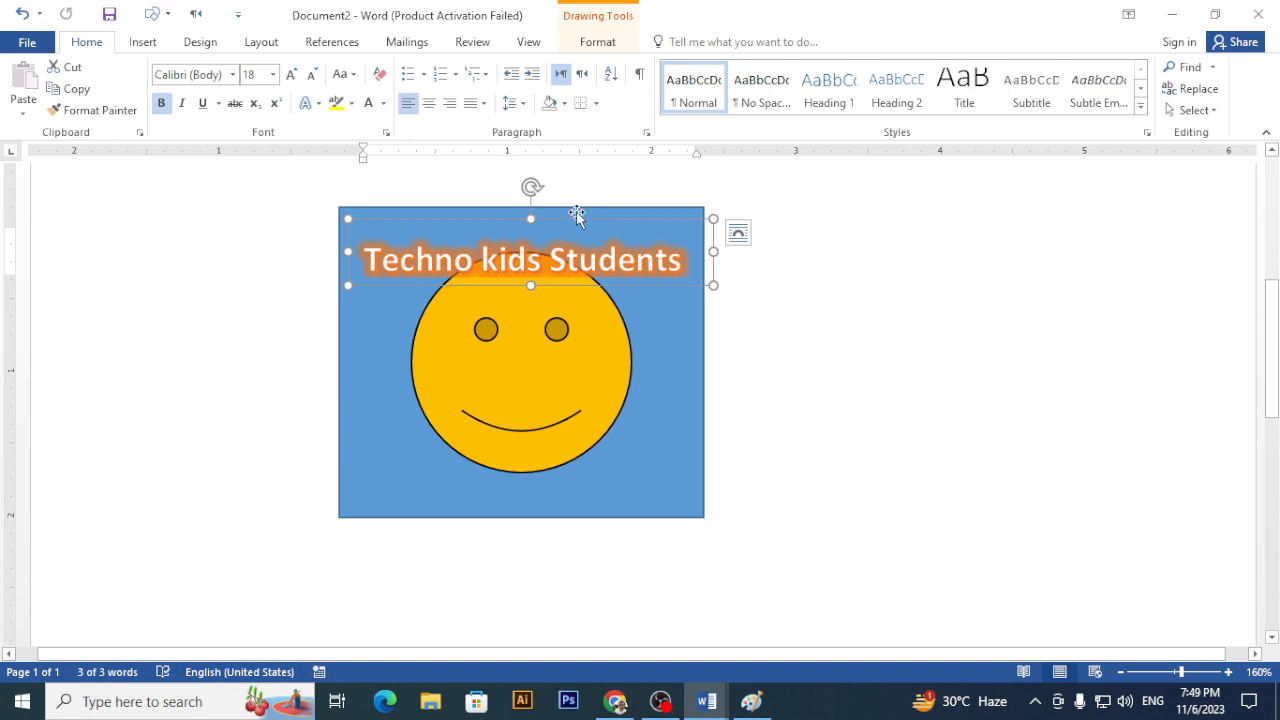
drag(578, 218, 568, 218)
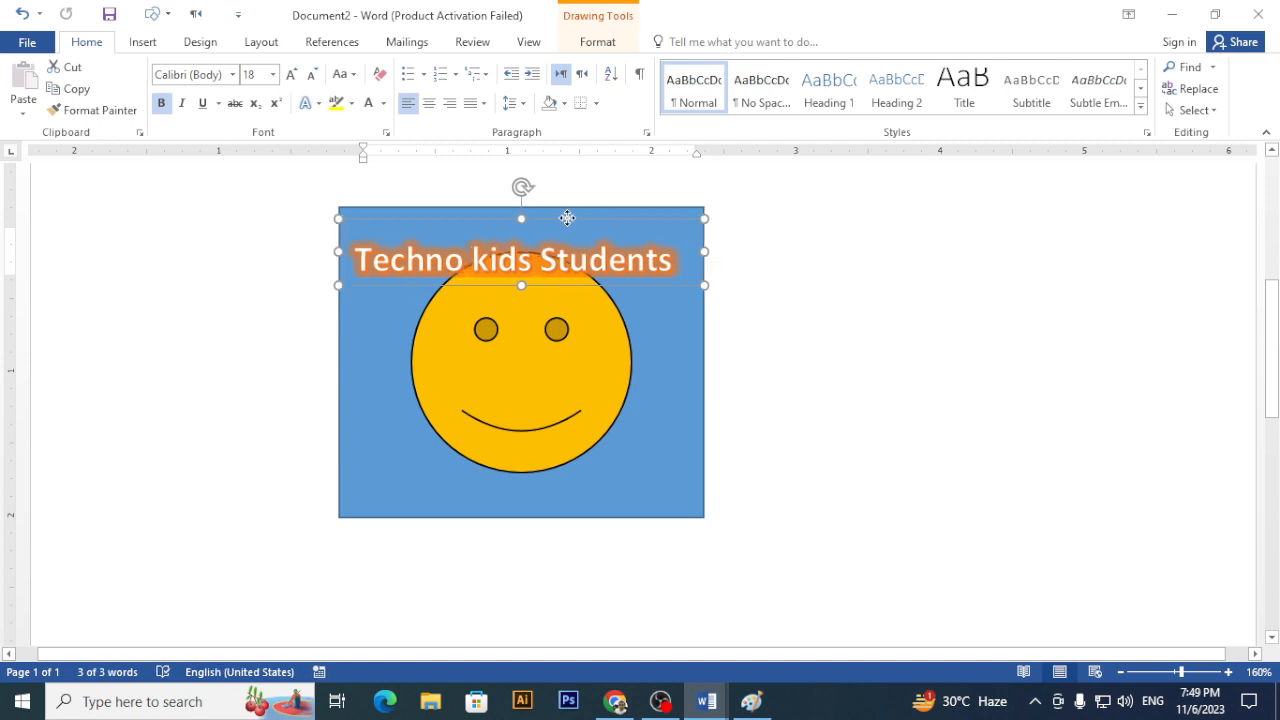
click(599, 41)
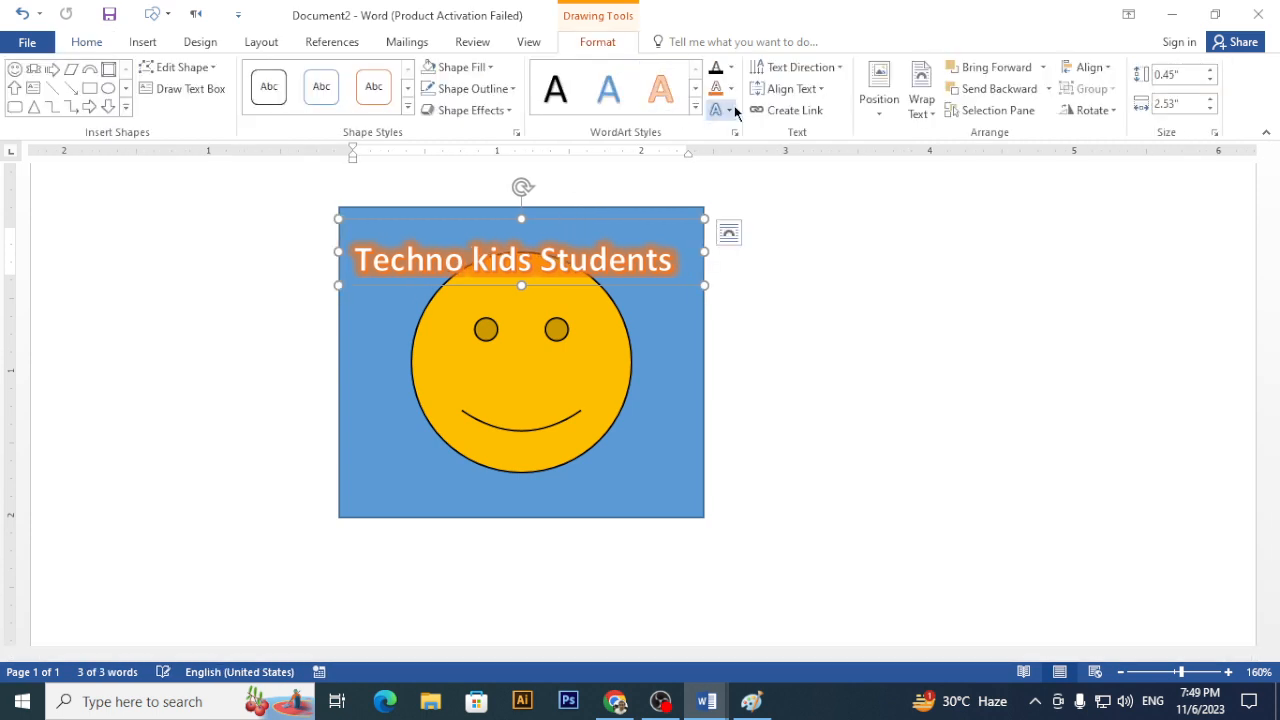
click(731, 111)
mouse_move(805, 352)
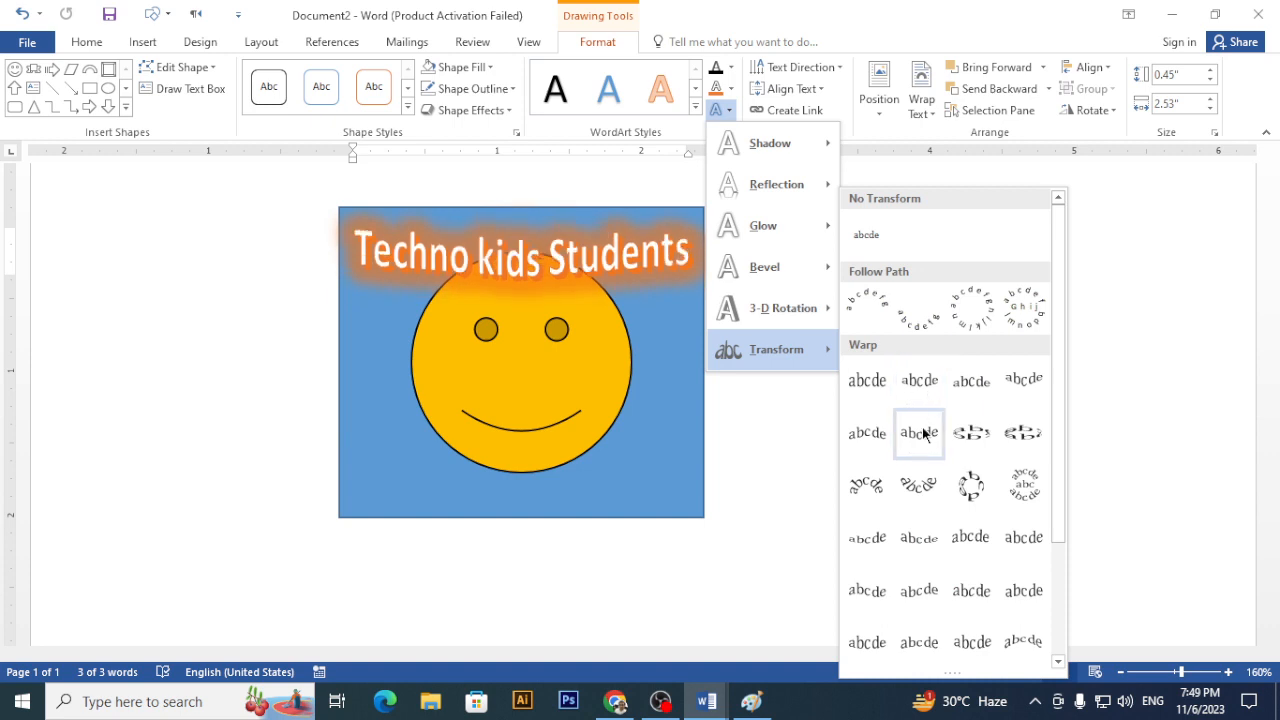
click(876, 319)
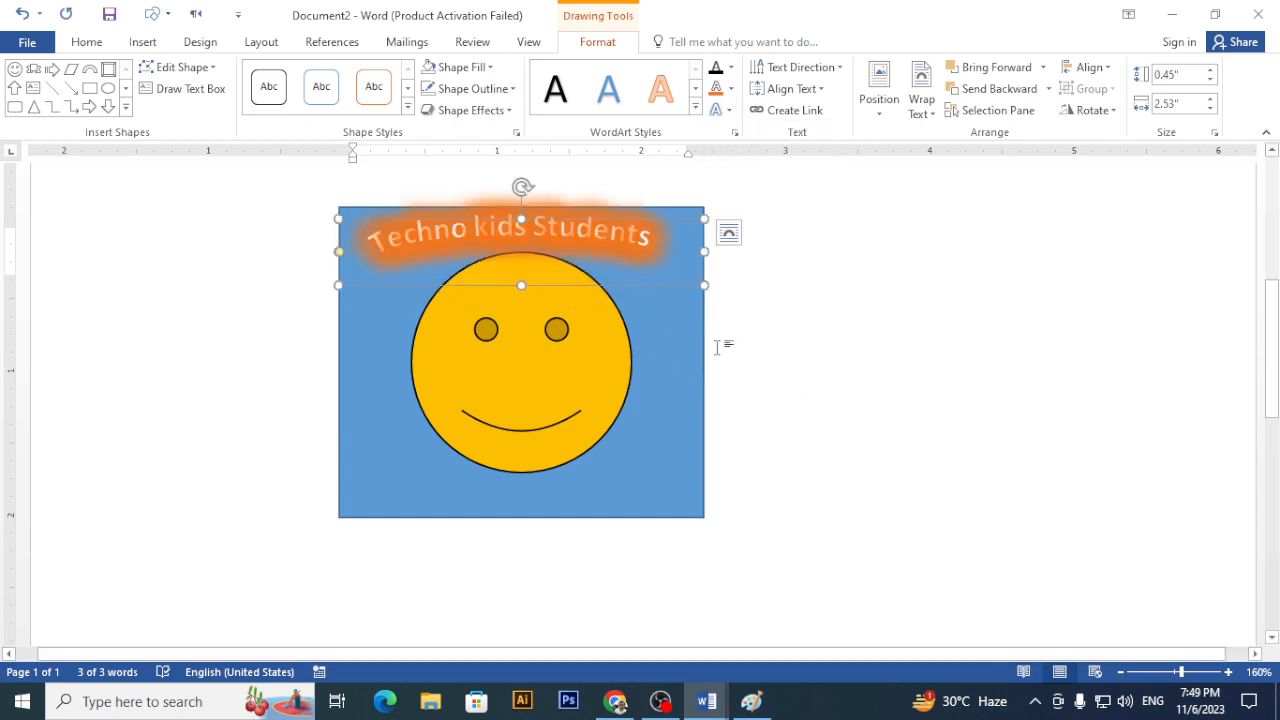
triple_click(531, 232)
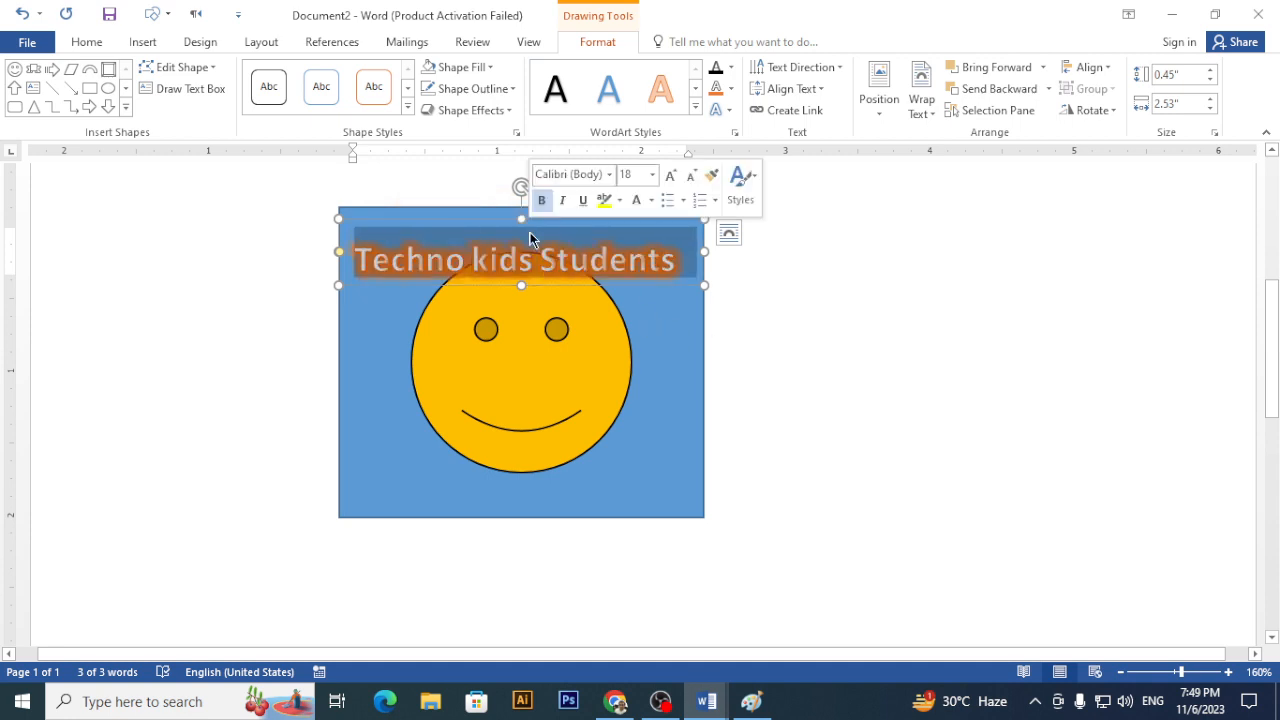
- Centre the arched caption text and group it with the blue smiley picture
click(90, 43)
click(429, 104)
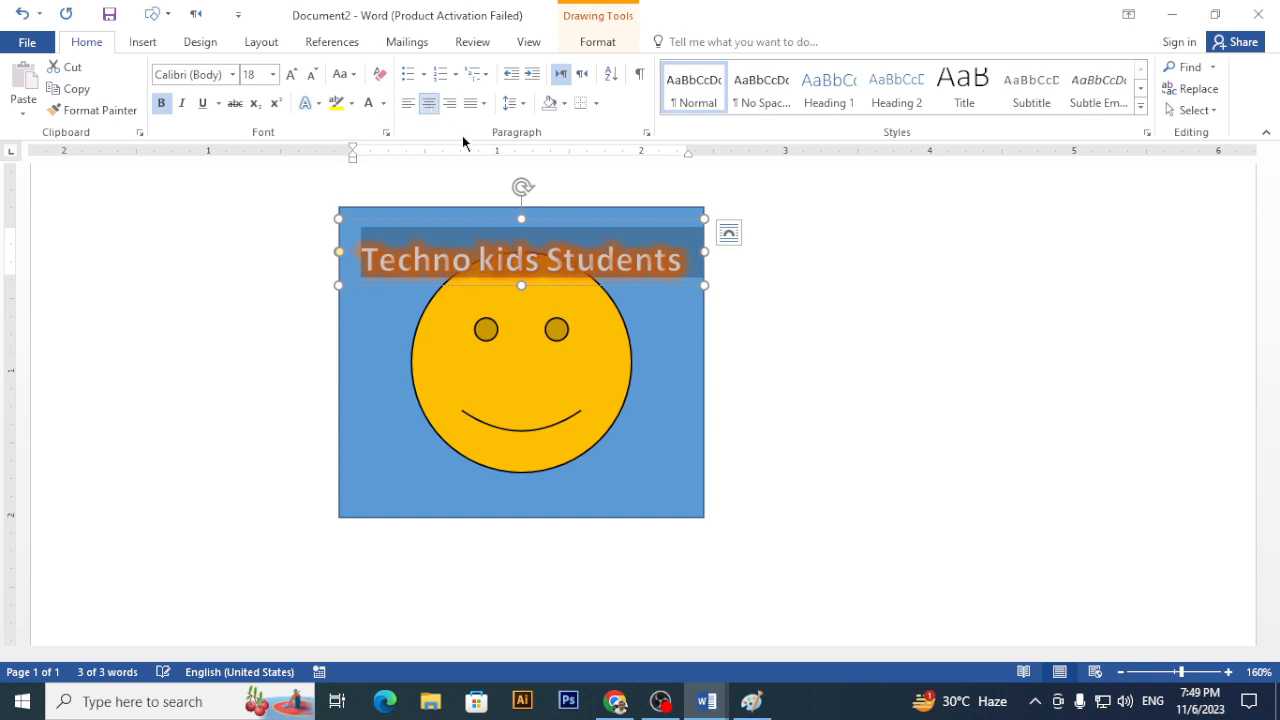
click(686, 372)
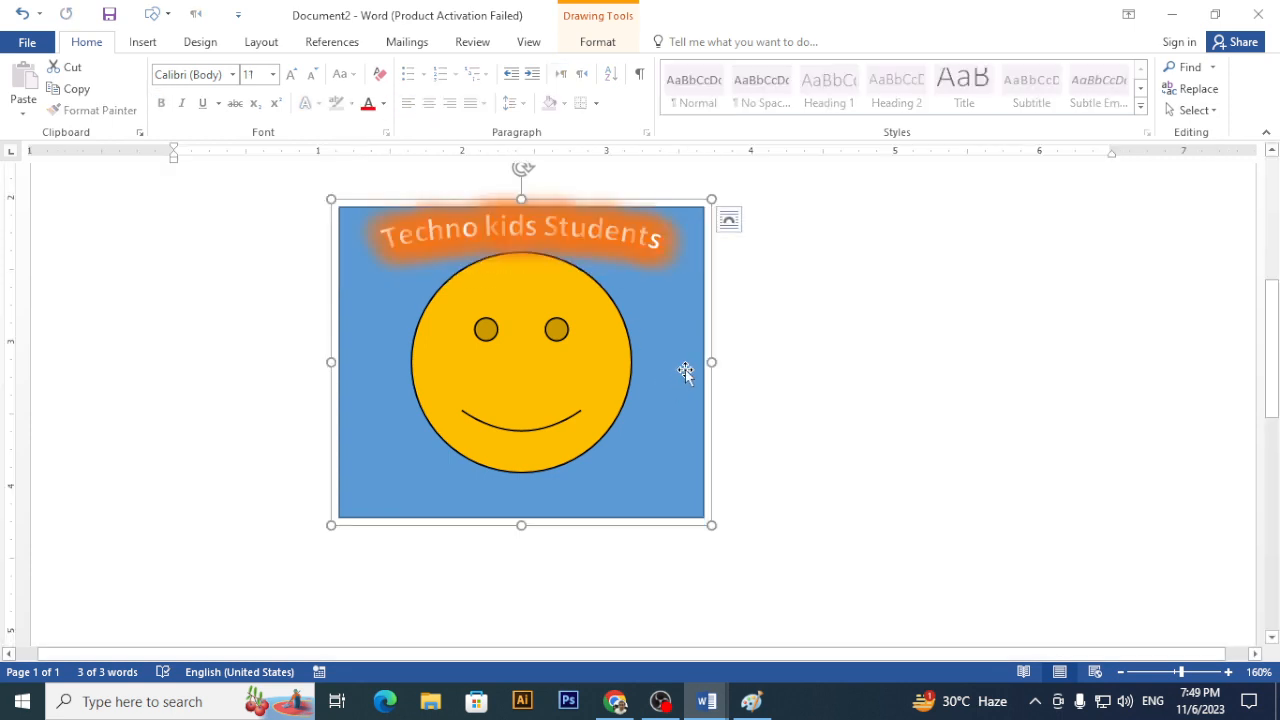
click(621, 245)
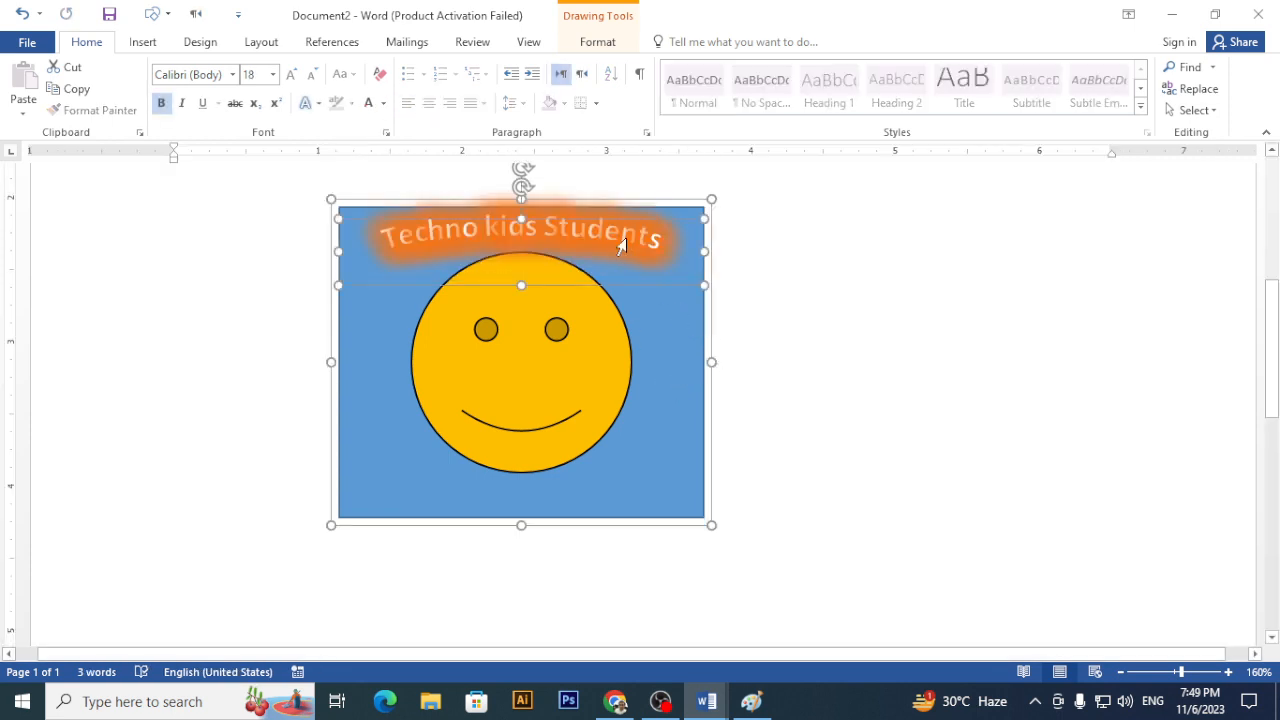
click(606, 43)
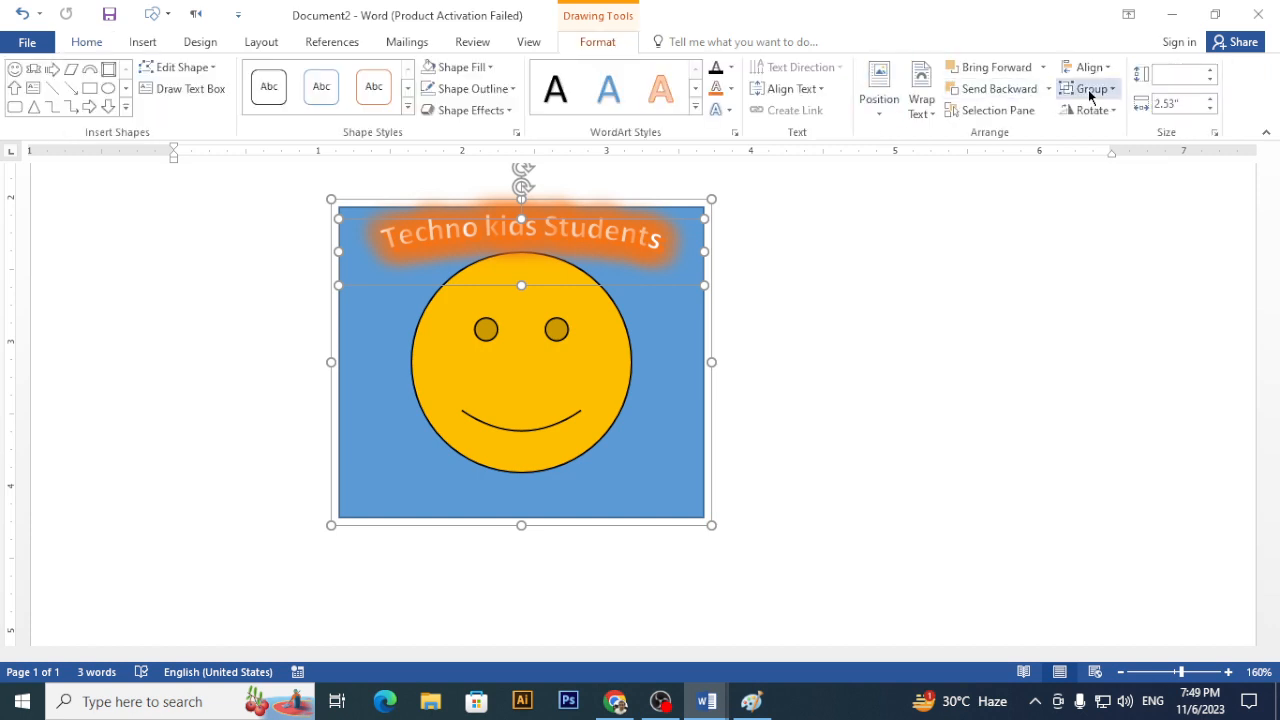
click(1090, 95)
click(1100, 114)
click(980, 356)
- Drag the grouped smiley and caption left beneath the car-photo strips
scroll(963, 363, up, 3)
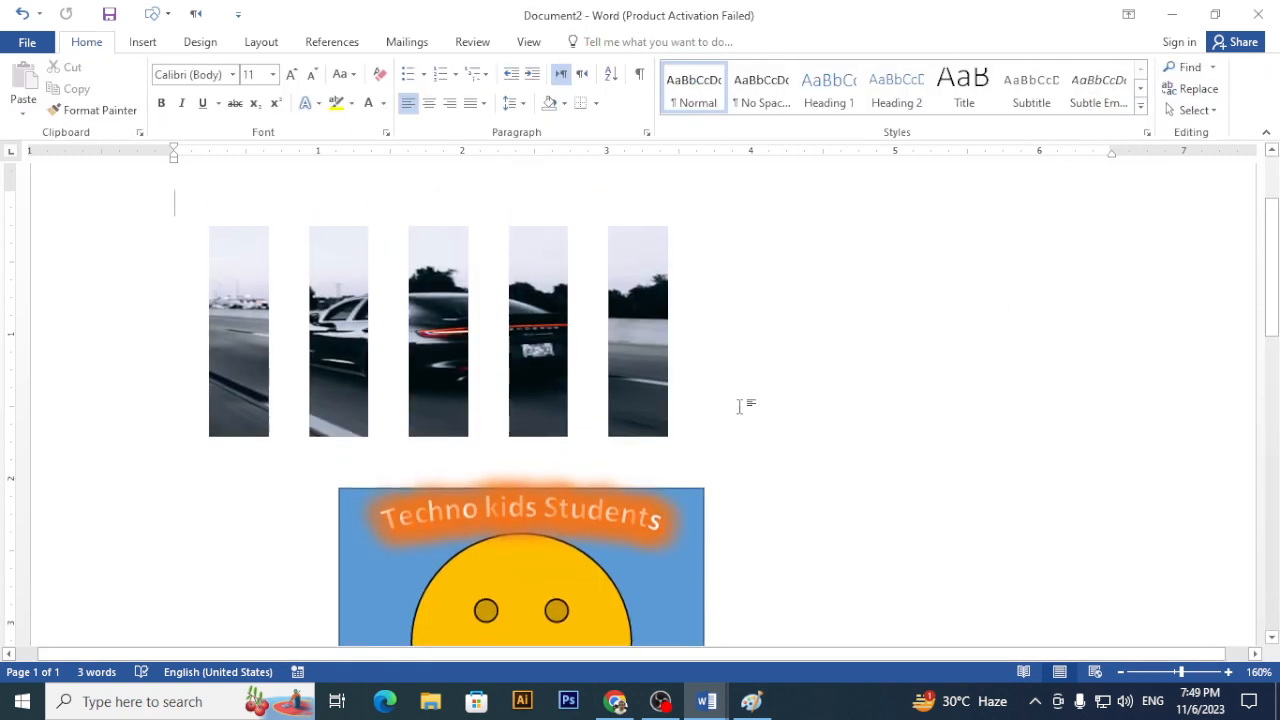
scroll(735, 415, down, 3)
drag(682, 349, 563, 348)
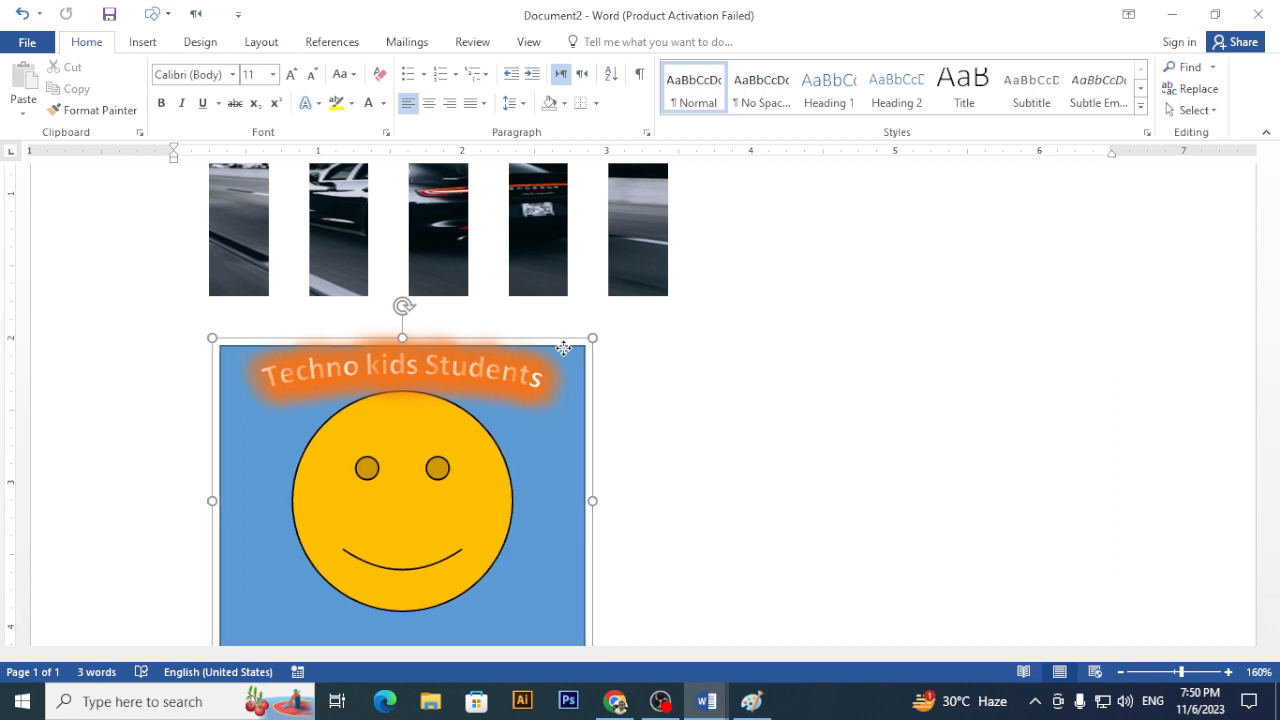
drag(570, 337, 571, 335)
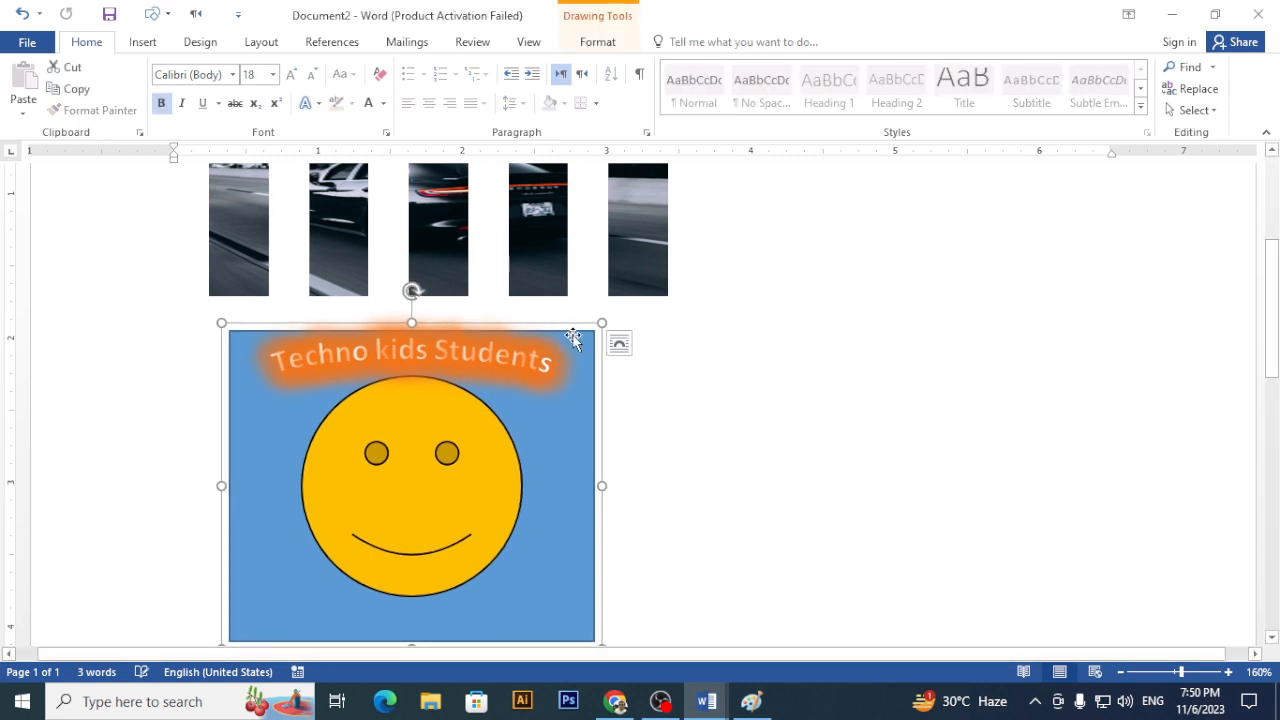
- Switch to Chrome and load classroom.google.com in a new tab
click(623, 705)
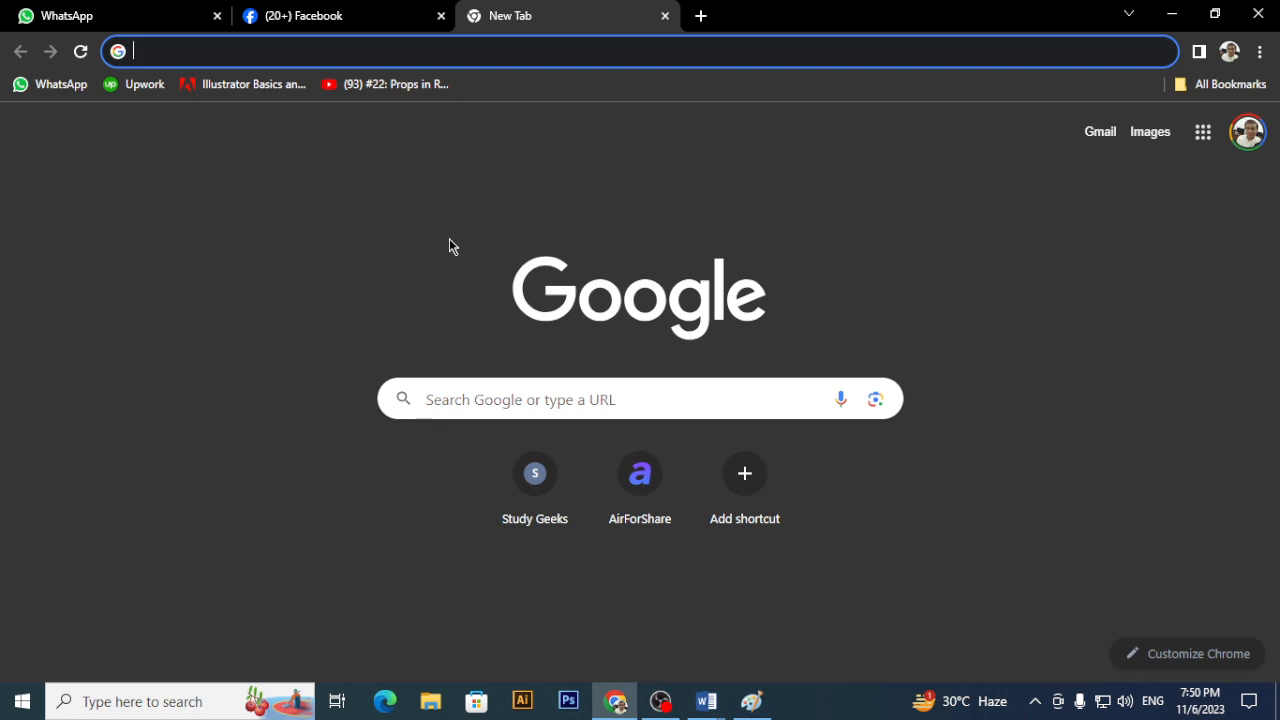
click(700, 15)
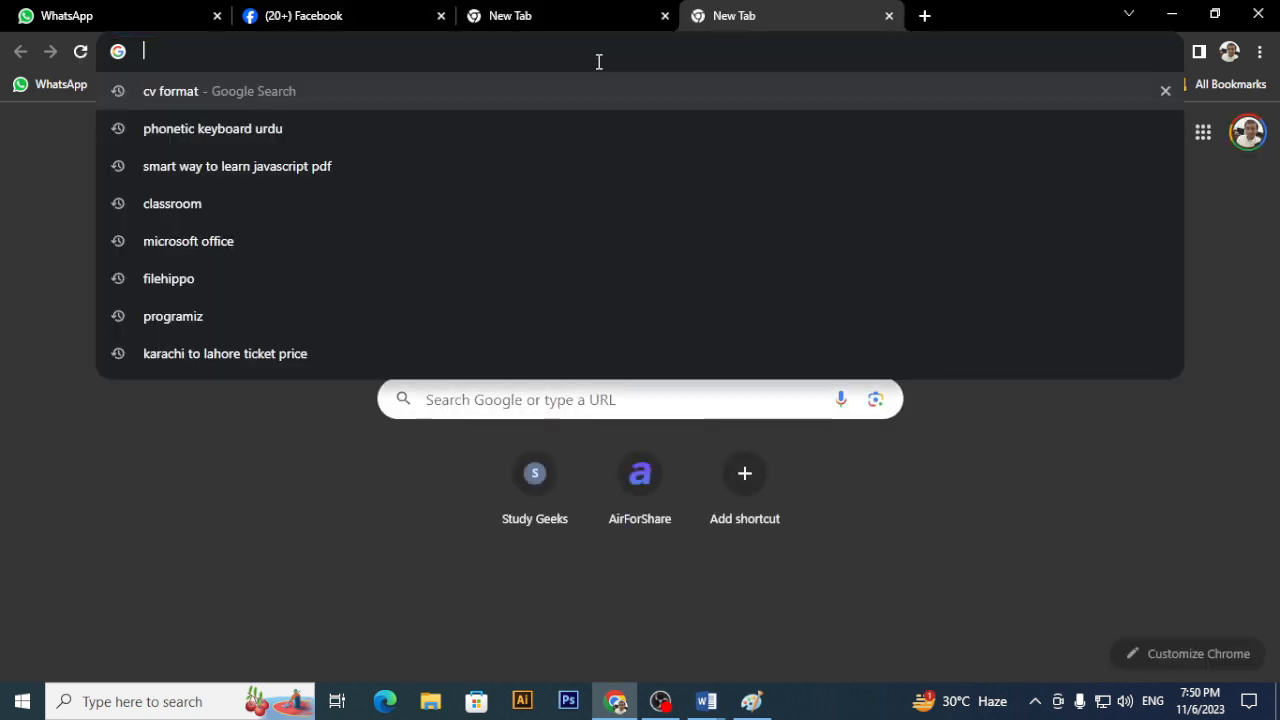
text(c)
key(Return)
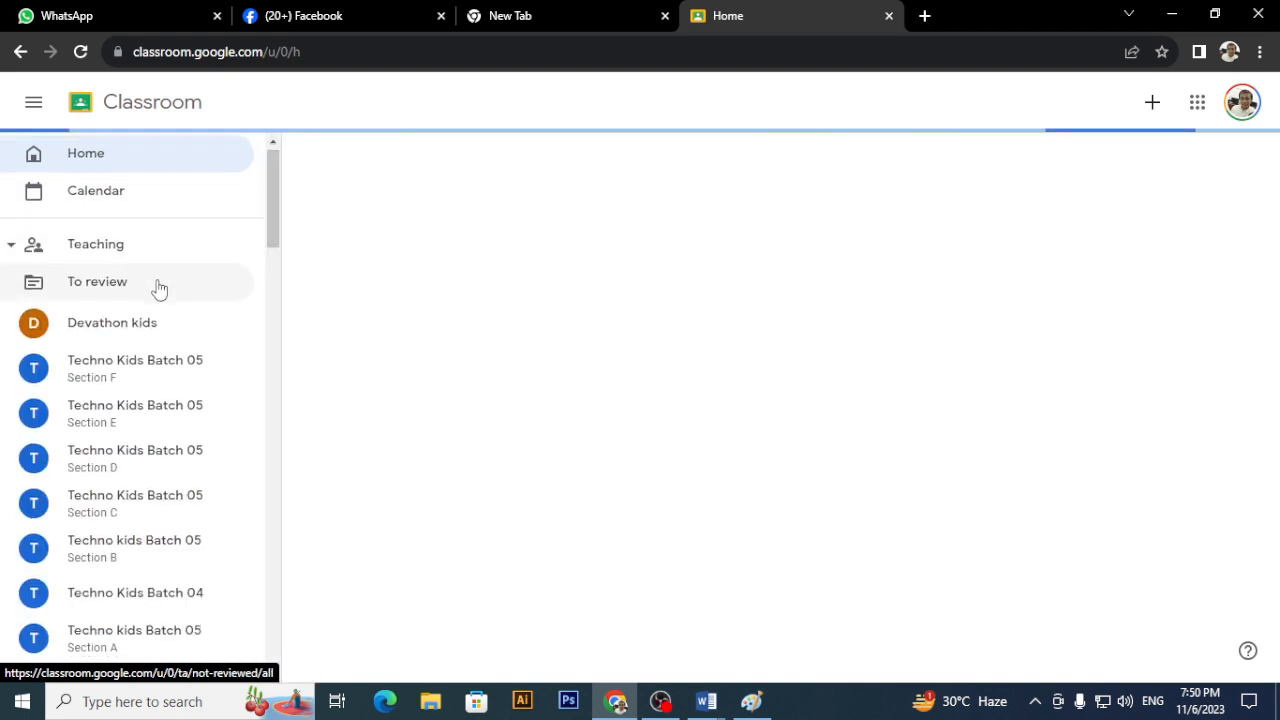
scroll(160, 289, down, 3)
- Open the Technology For Kids! class's Classwork and expand Assignment 06
click(148, 462)
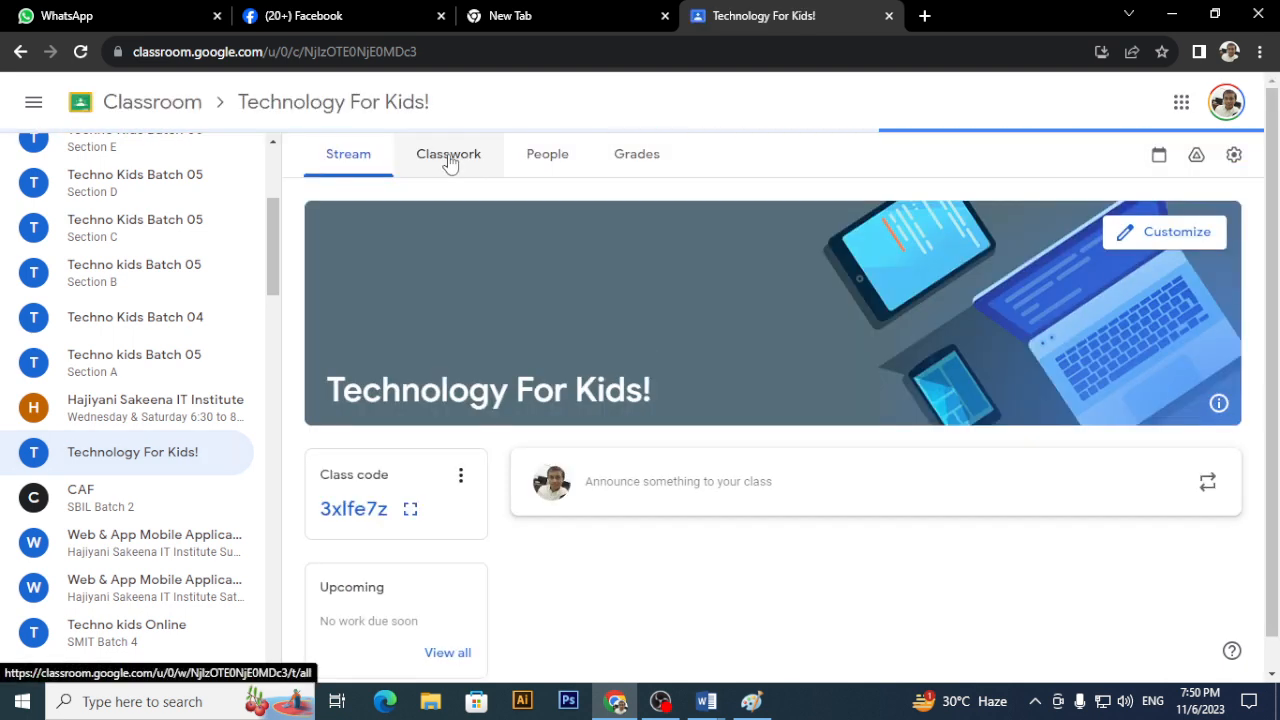
click(449, 158)
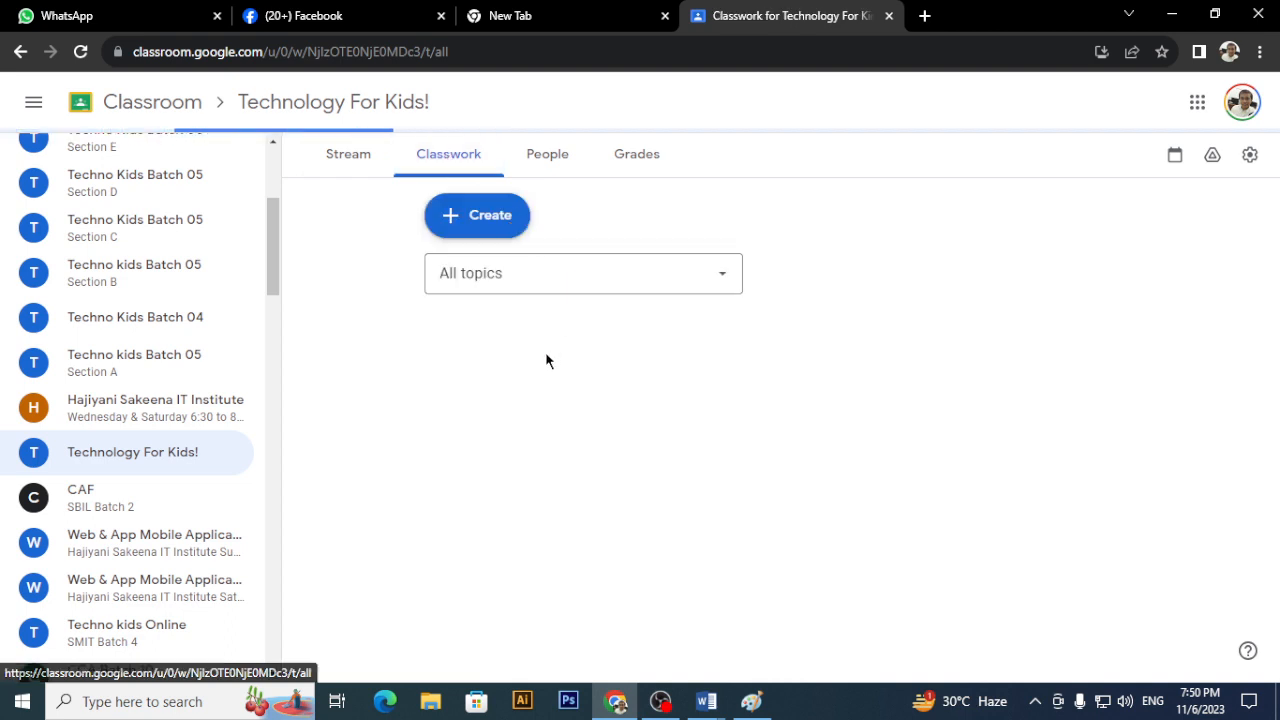
scroll(543, 363, down, 3)
scroll(543, 363, up, 3)
scroll(543, 363, down, 6)
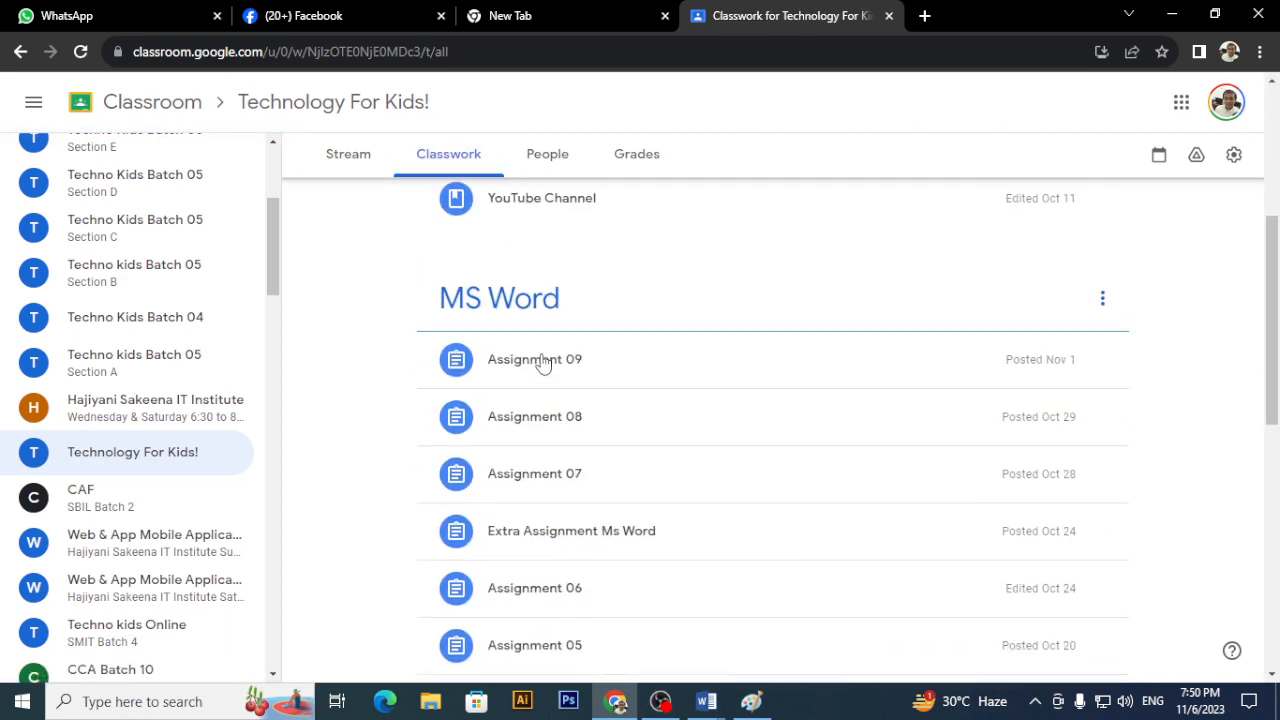
scroll(543, 363, up, 2)
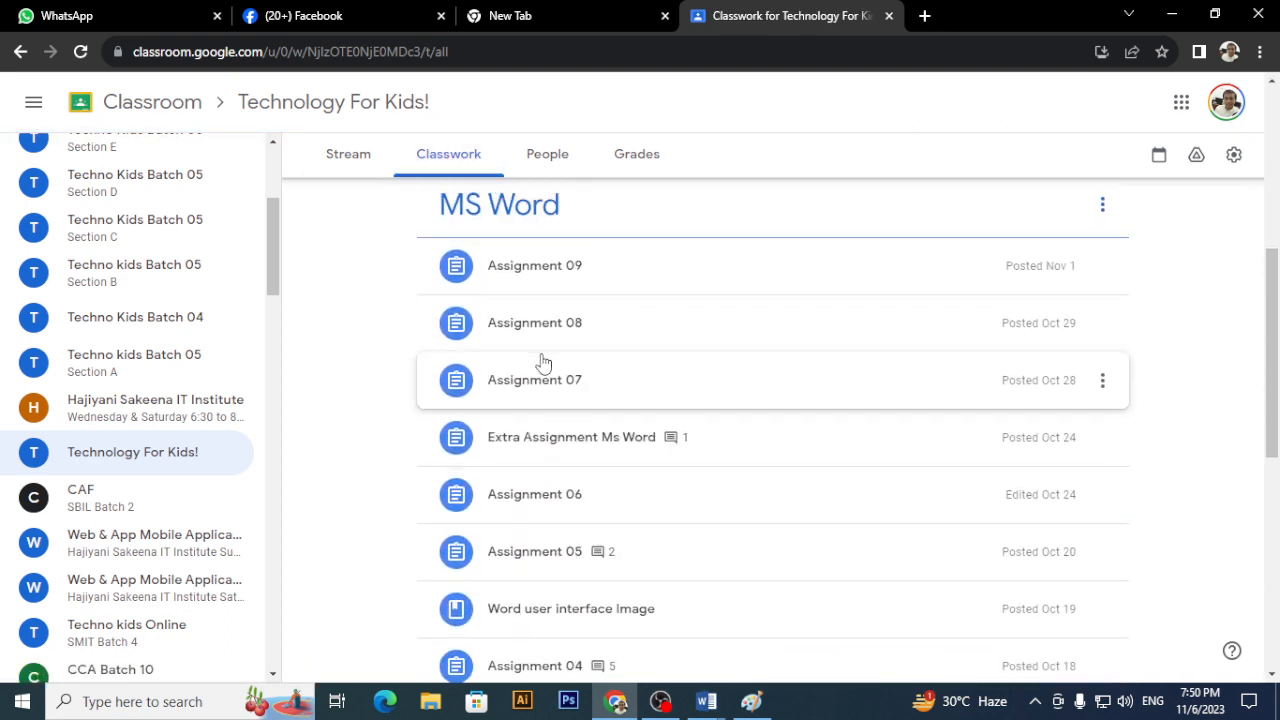
click(566, 512)
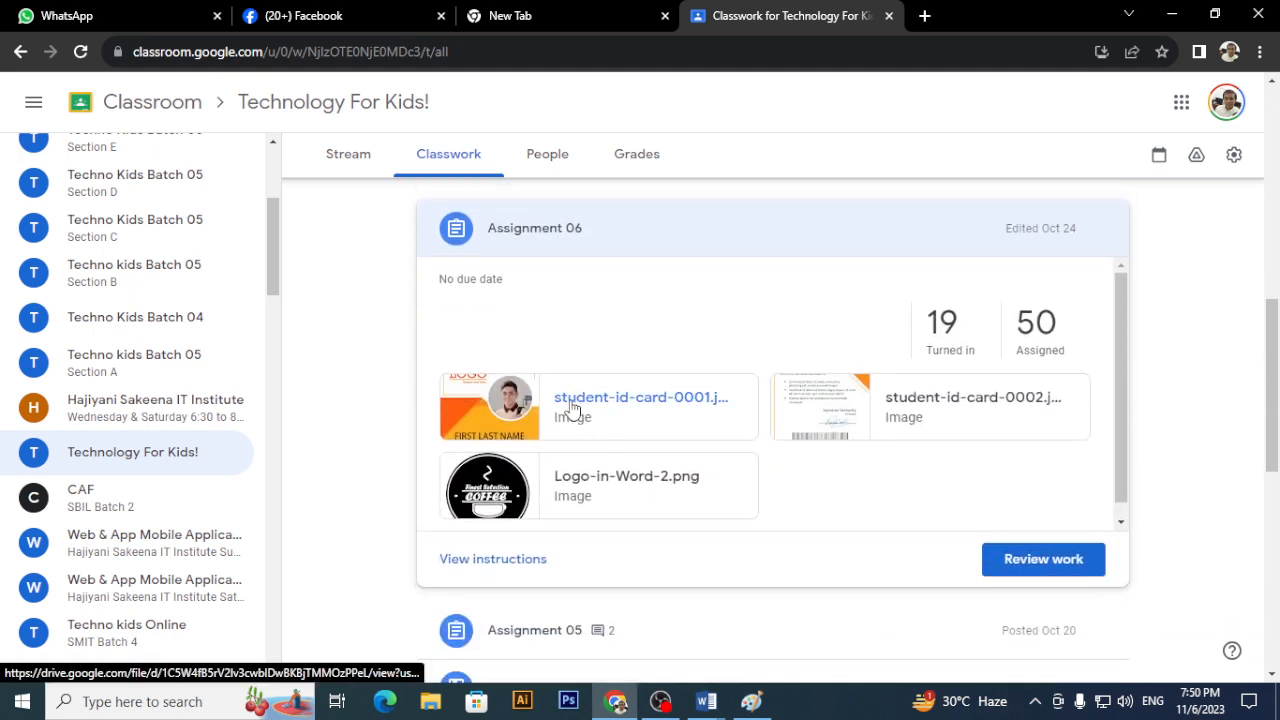
- Preview student-id-card-0001.jpg, stepping through to the card's back and Logo-in-Word-2.png, then back
click(572, 405)
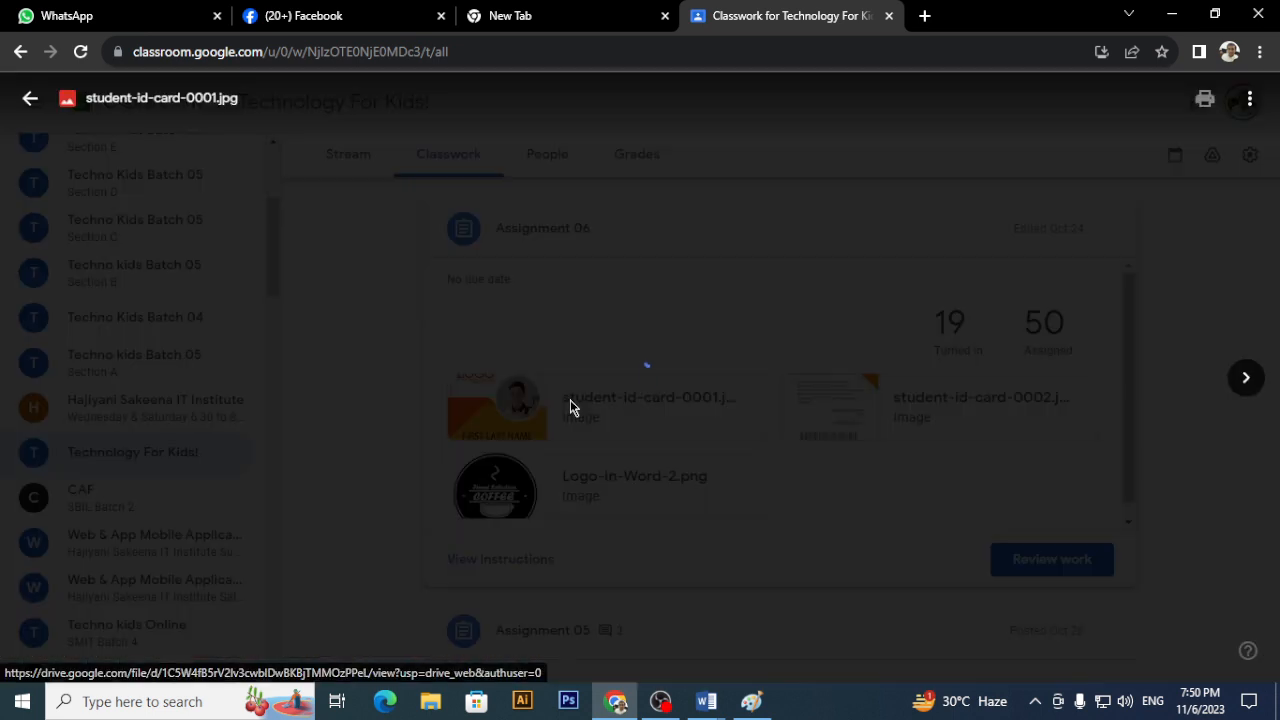
click(1247, 376)
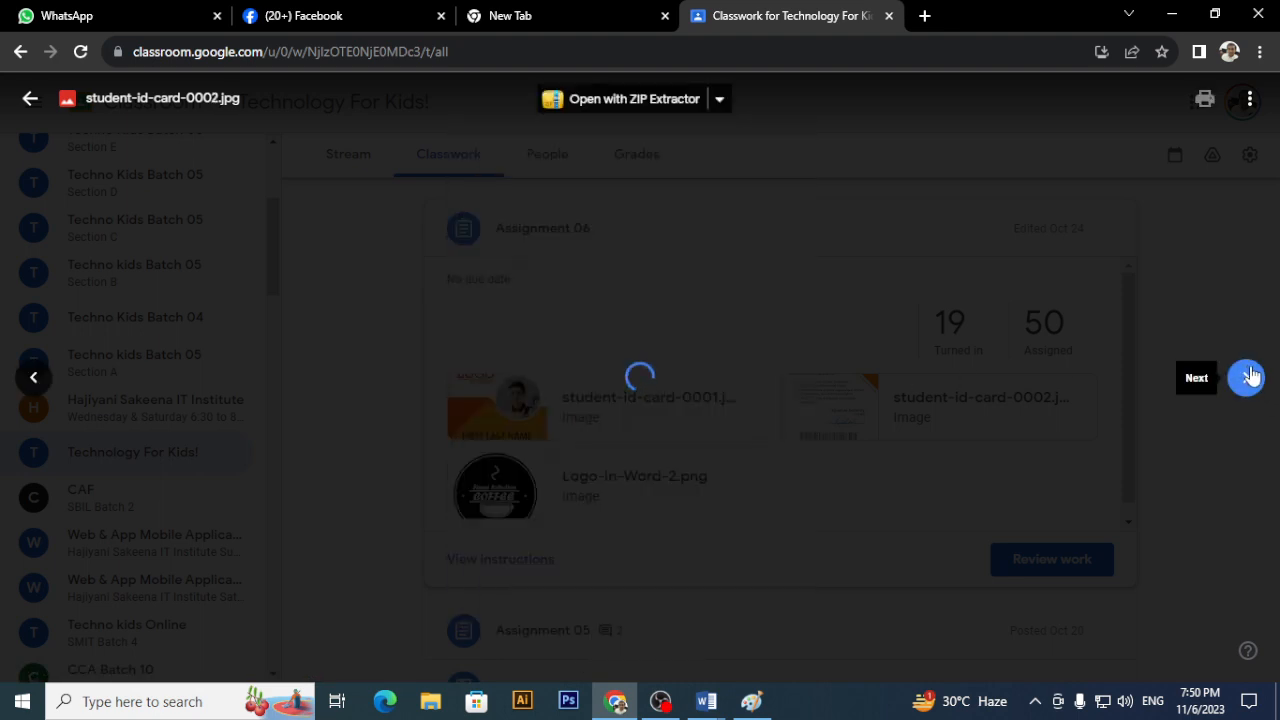
click(1247, 378)
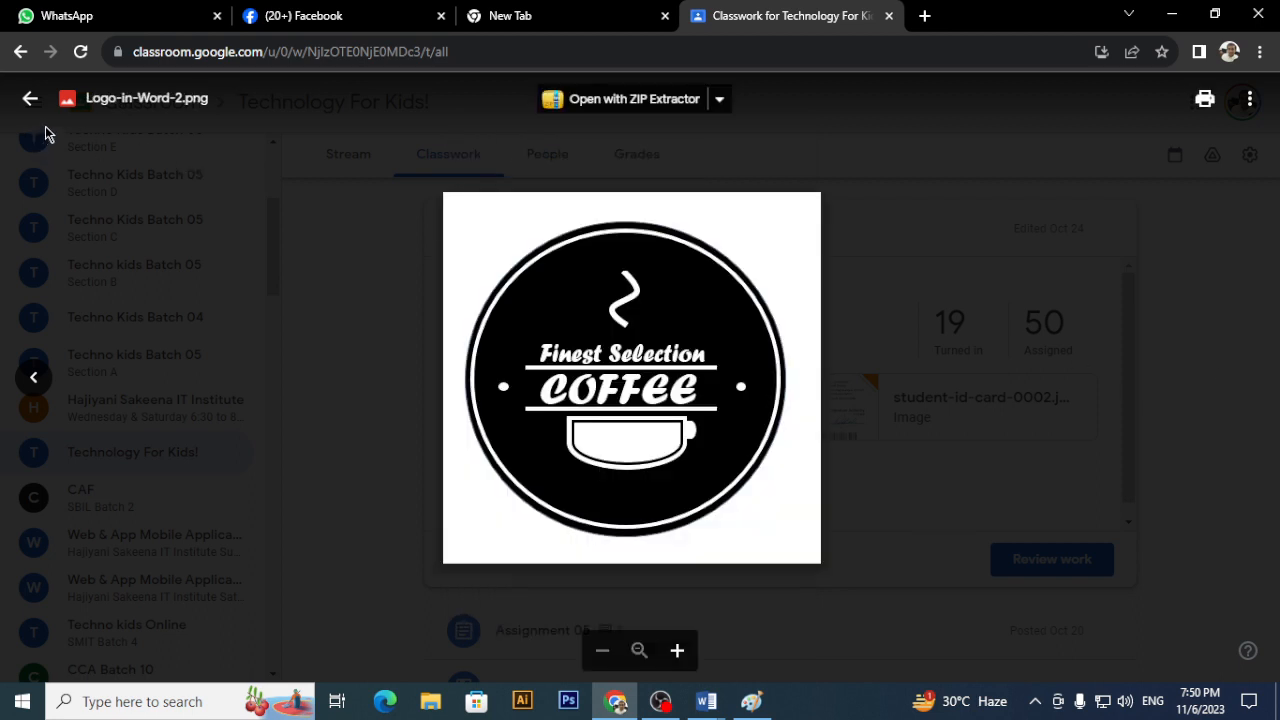
click(50, 377)
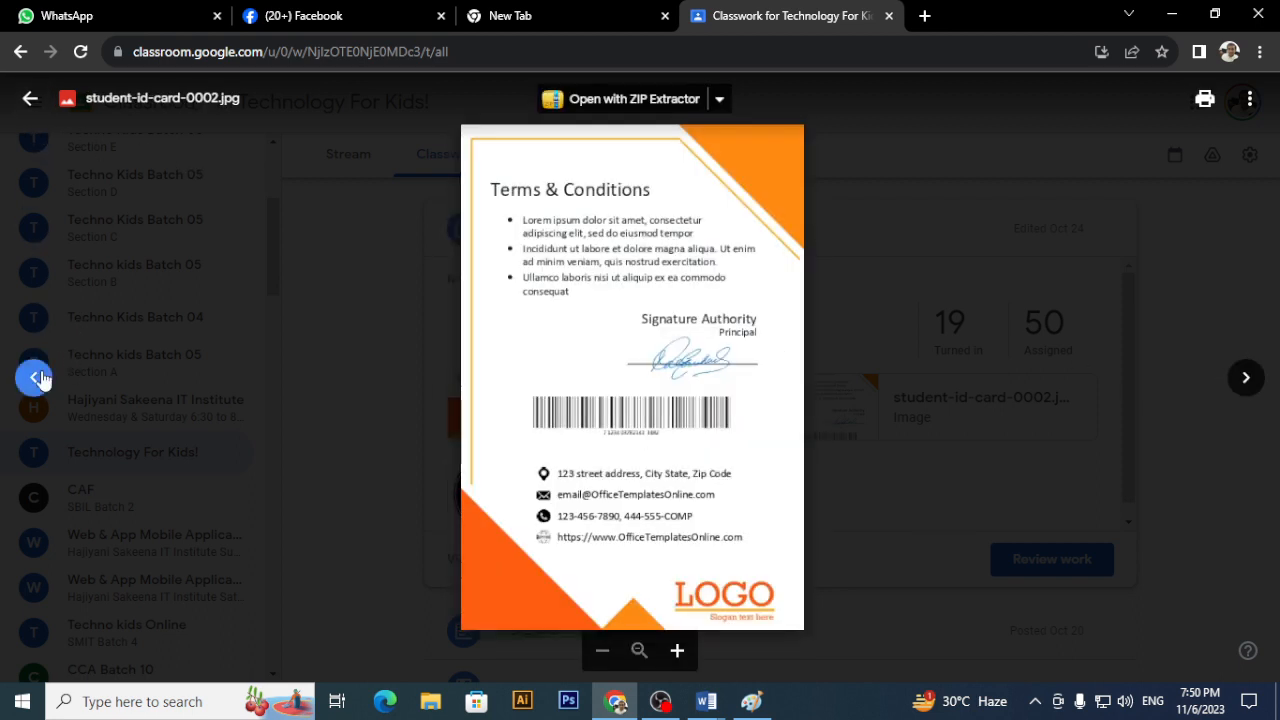
click(38, 376)
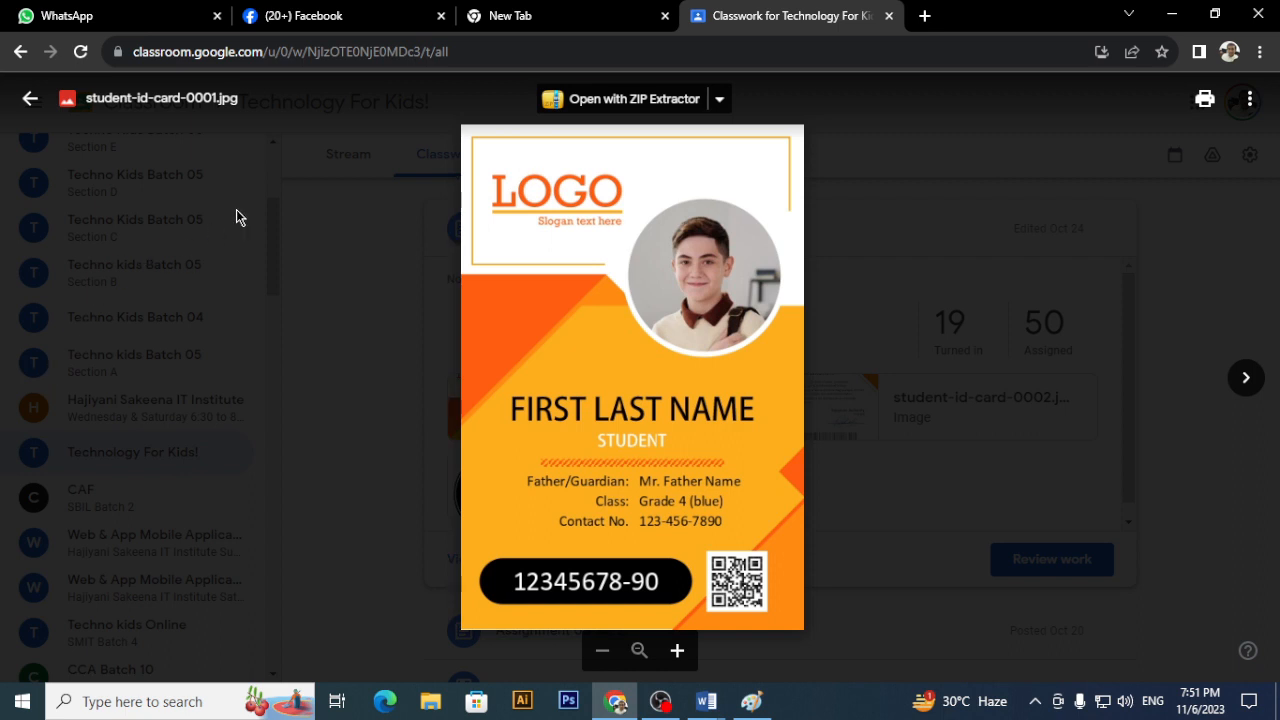